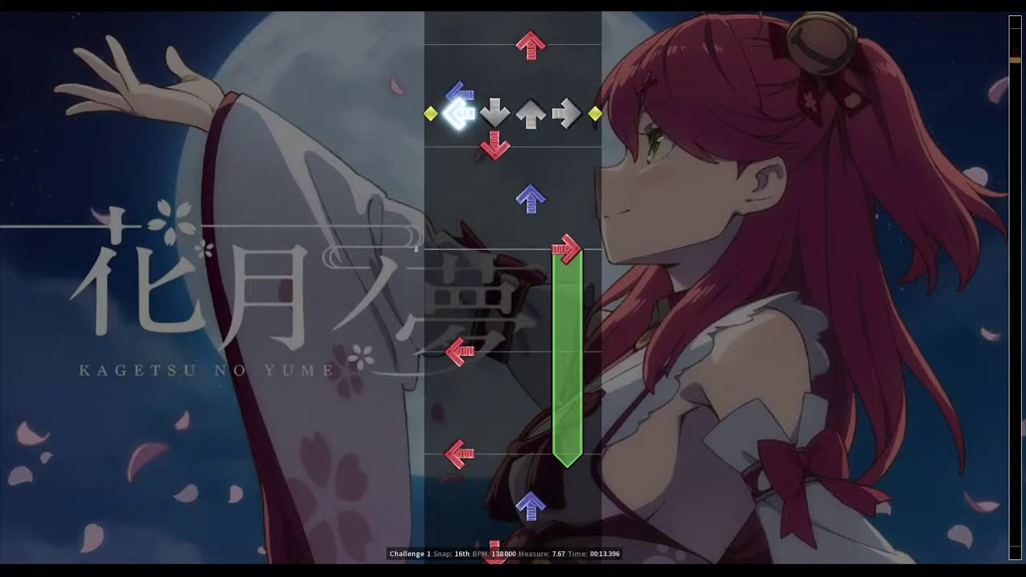
Add a 16th-note right step at measure 7.94, just before the hold that starts measure 8
scroll(513, 320, up, 15)
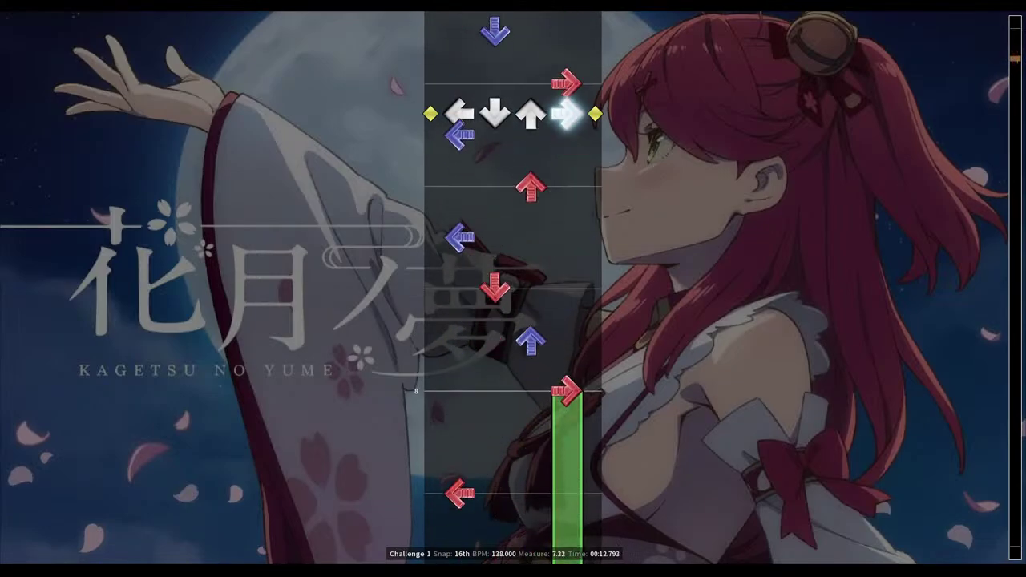
key(space)
scroll(513, 289, up, 4)
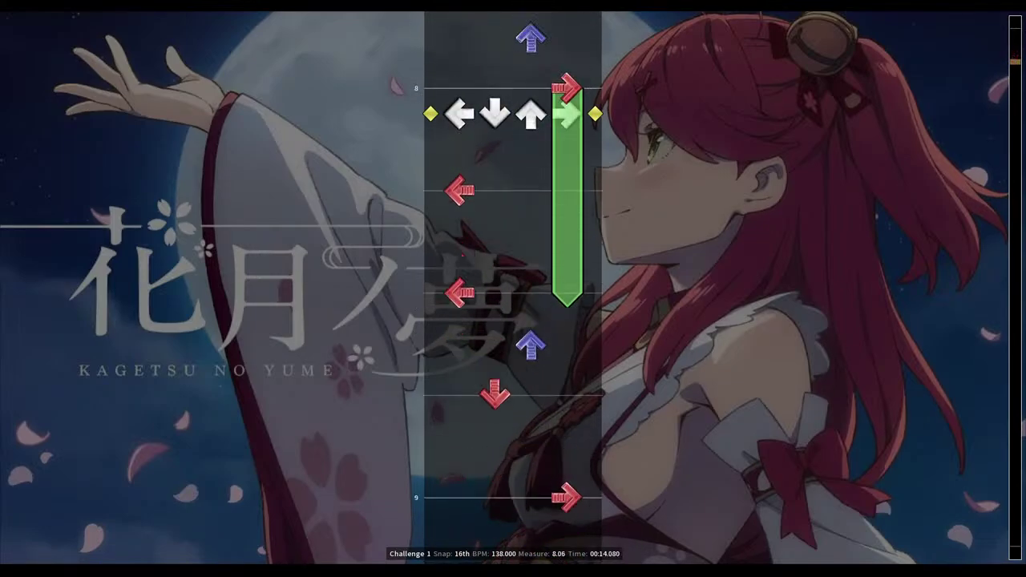
key(3)
key(3)
key(4)
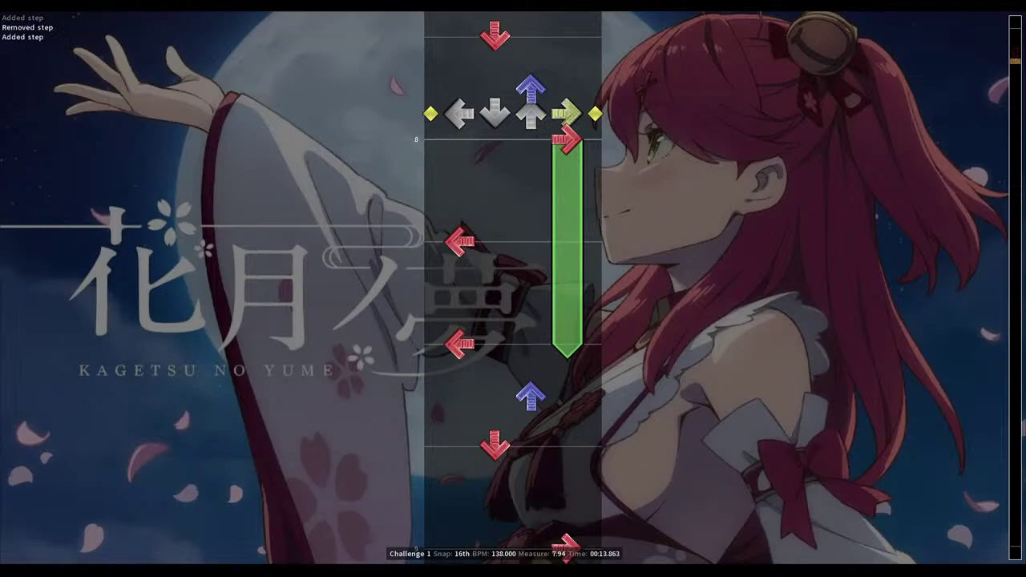
Replace the right hold at measure 8 with an up hold ending at 8.25, and swap the left step at 8.25 for a right step
scroll(513, 289, down, 1)
key(3)
key(4)
key(3)
scroll(513, 288, down, 4)
key(1)
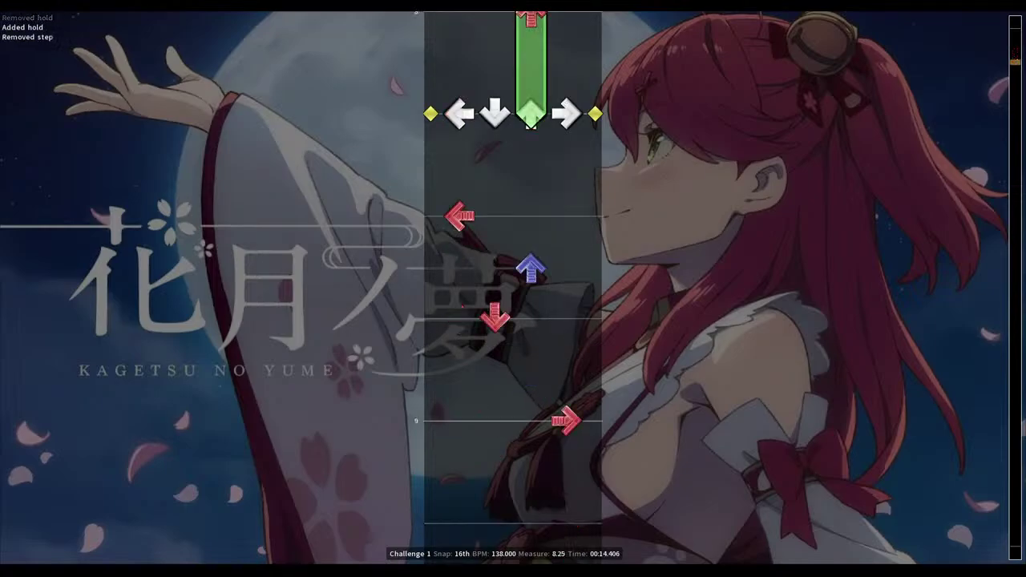
key(4)
scroll(513, 289, down, 2)
key(1)
scroll(513, 289, down, 2)
key(1)
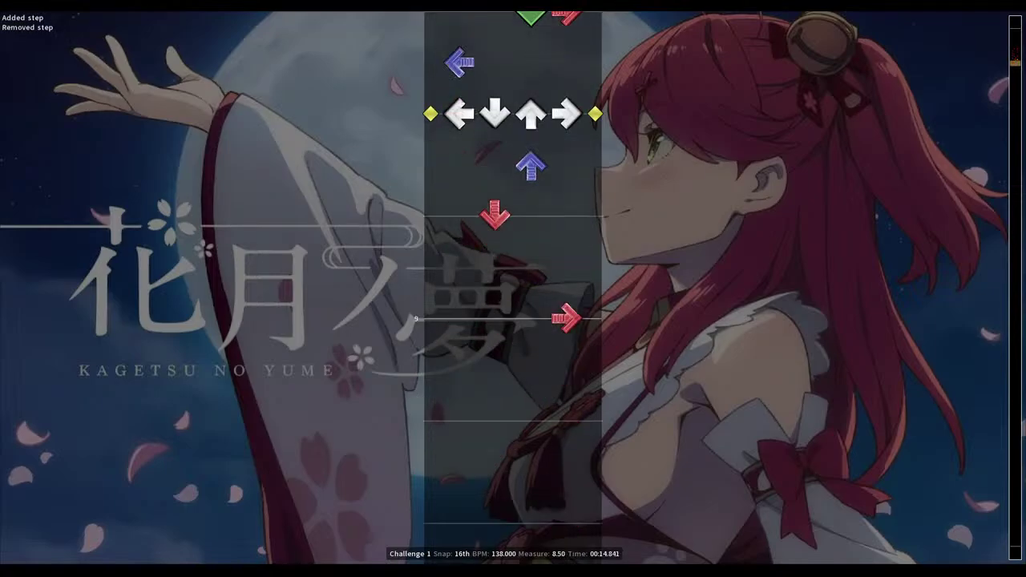
scroll(514, 288, up, 1)
scroll(513, 289, up, 1)
key(1)
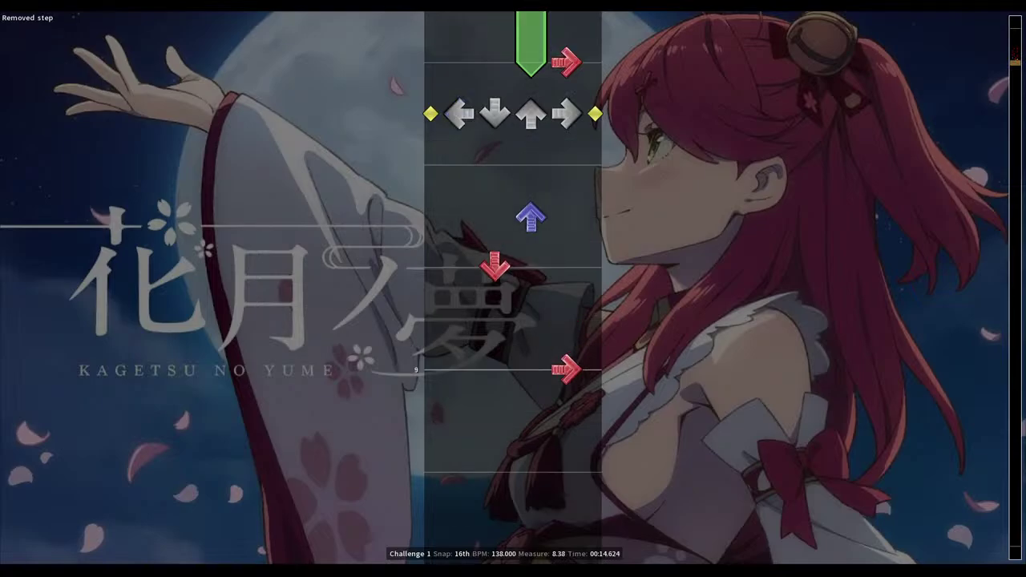
scroll(513, 289, down, 2)
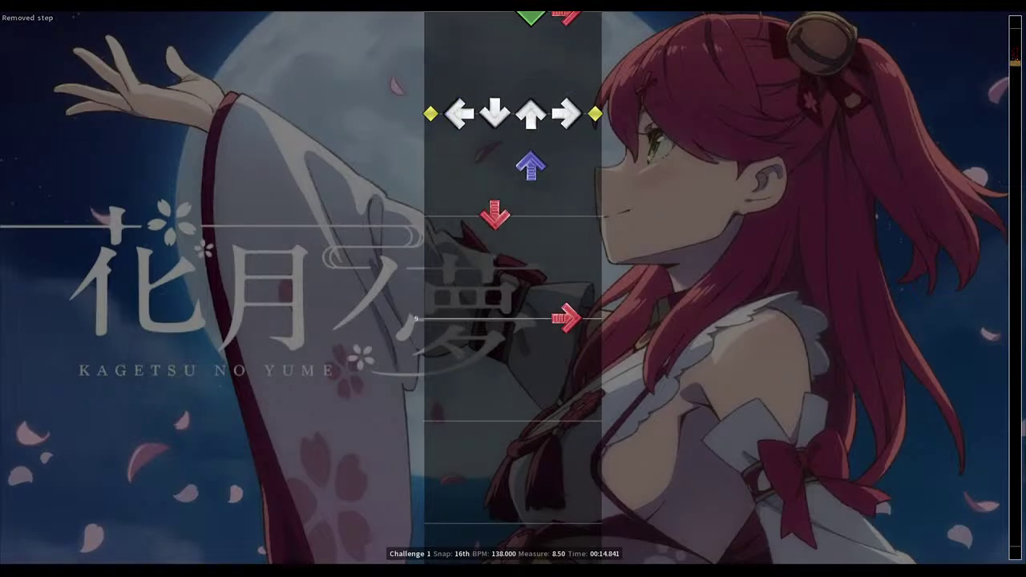
key(1)
Play back the chart from measure 7.50 to check the edited hold and the steps around it
scroll(513, 289, down, 2)
scroll(514, 288, up, 2)
scroll(513, 288, up, 16)
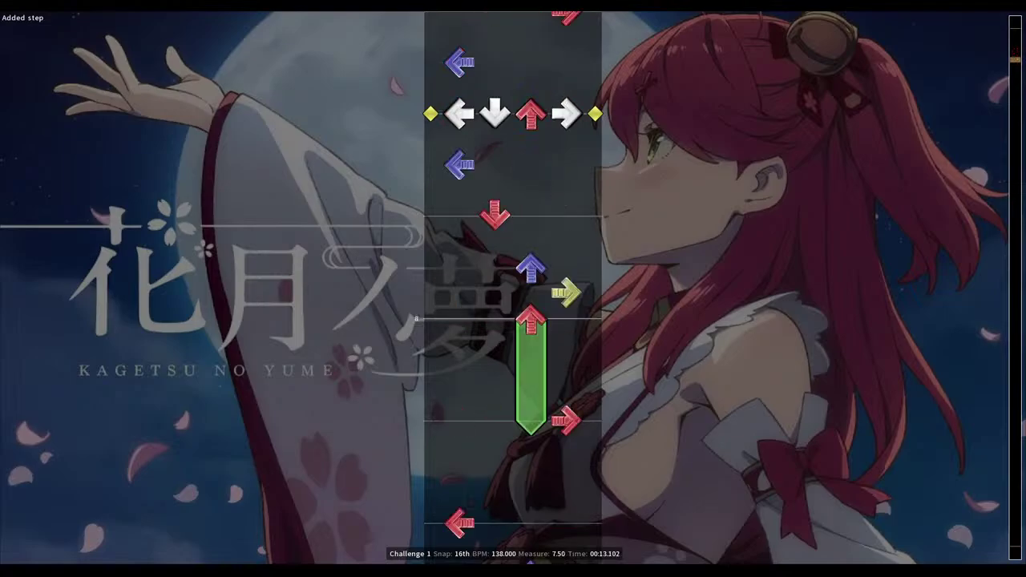
key(space)
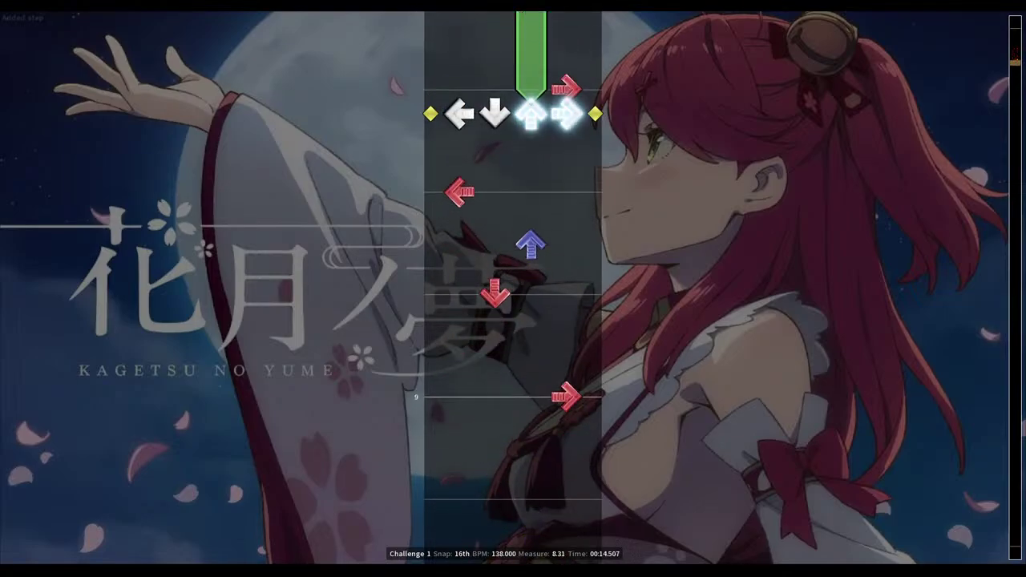
key(space)
Add a 16th-note down step at measure 8.69 and replace the down step at 8.75 with a right step
key(2)
scroll(513, 288, down, 1)
key(2)
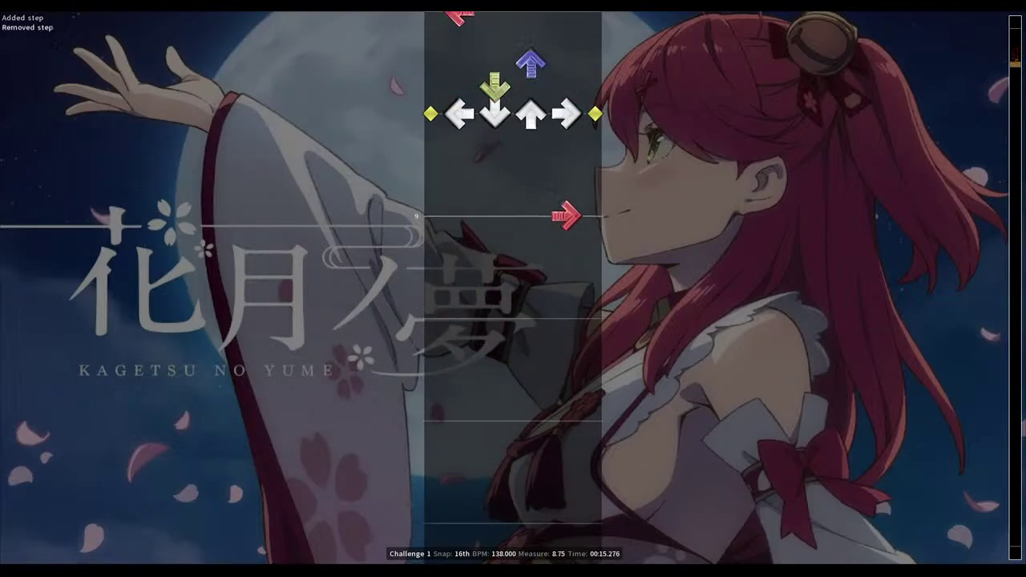
Play back measure 8 to check its revised steps, stopping at measure 9.00
key(Page_Up)
key(Page_Up)
key(space)
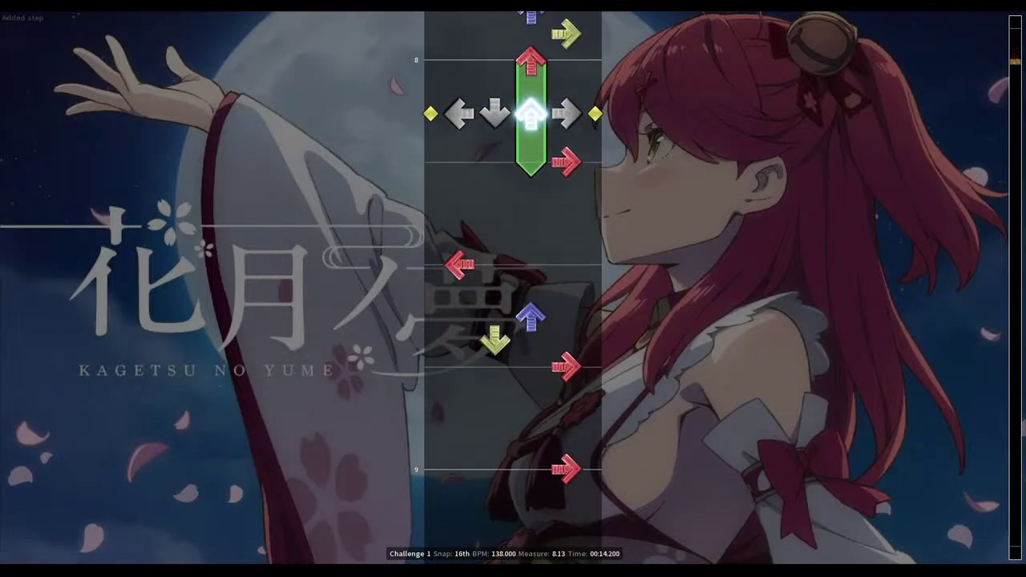
key(space)
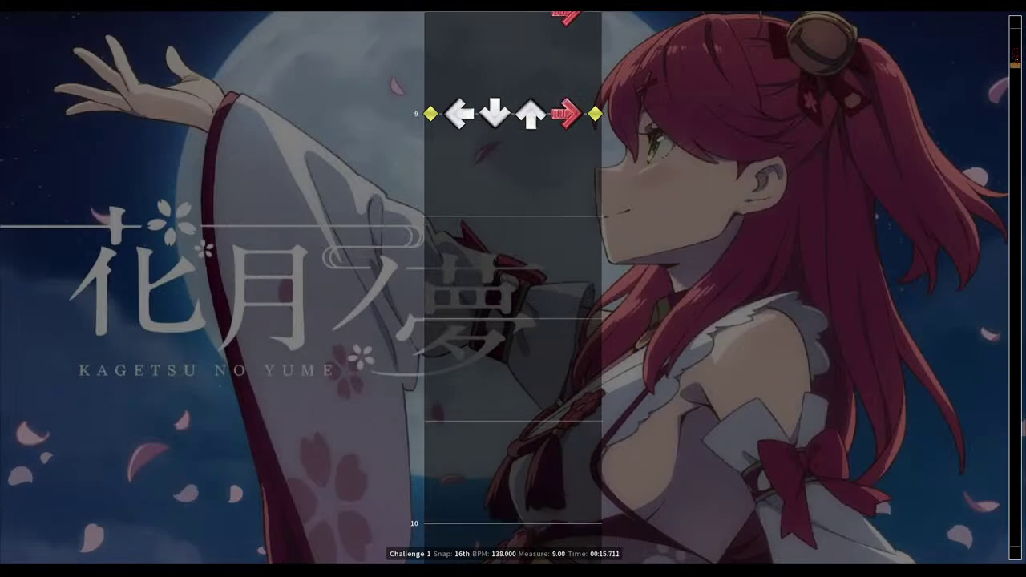
Replace the right step at measure 9.00 with a down step and add right, down and up steps on the following 16ths through 9.19
key(1)
key(1)
key(2)
key(Down)
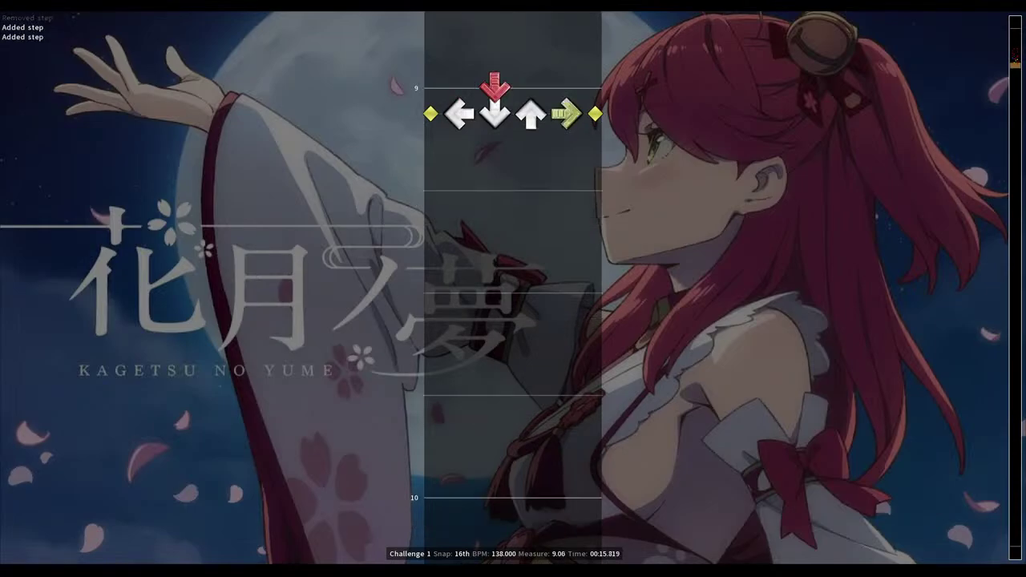
key(4)
key(Down)
key(2)
key(Down)
key(3)
key(Down)
Add left, right, left and down steps on consecutive 16ths from measure 9.25 to 9.44
key(1)
key(Down)
key(4)
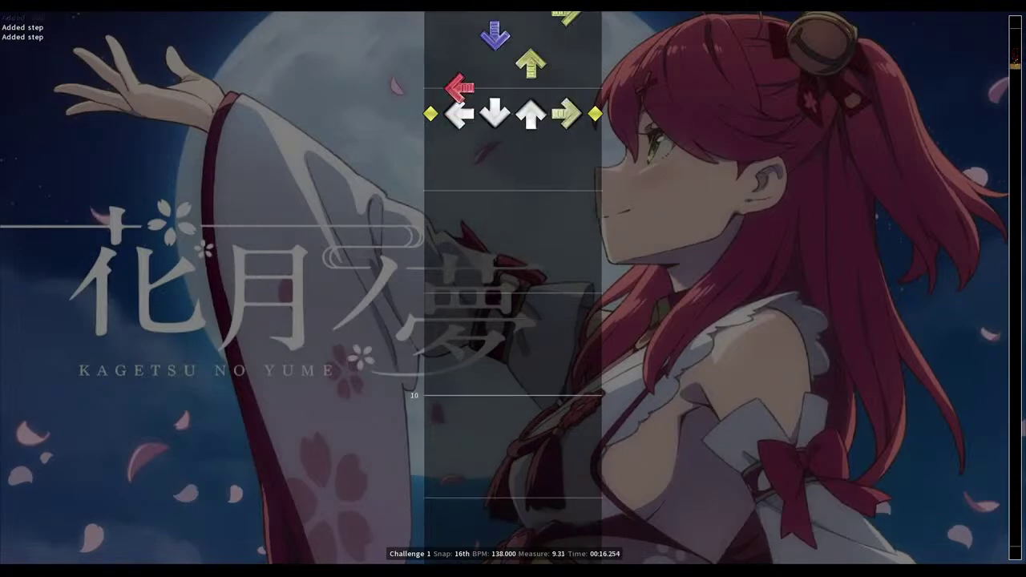
key(Down)
key(Down)
key(2)
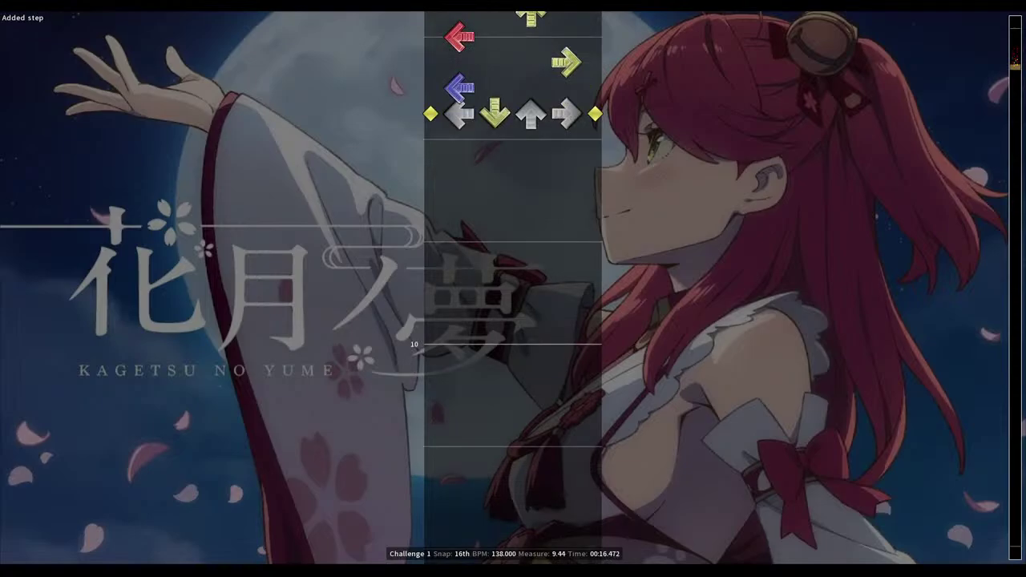
key(Down)
Add up, down, left and right steps on consecutive 16ths from measure 9.50 to 9.69
key(3)
key(Down)
key(2)
key(Down)
key(1)
key(Down)
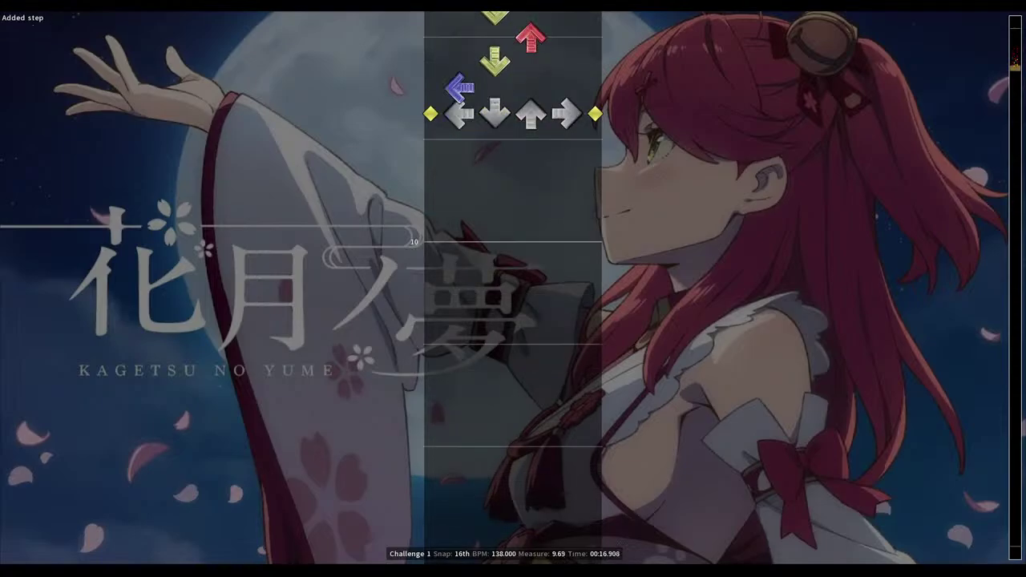
key(4)
key(Down)
Add left, up, down and right steps on consecutive 16ths from measure 9.75 to 9.94
key(1)
key(Down)
key(3)
key(Down)
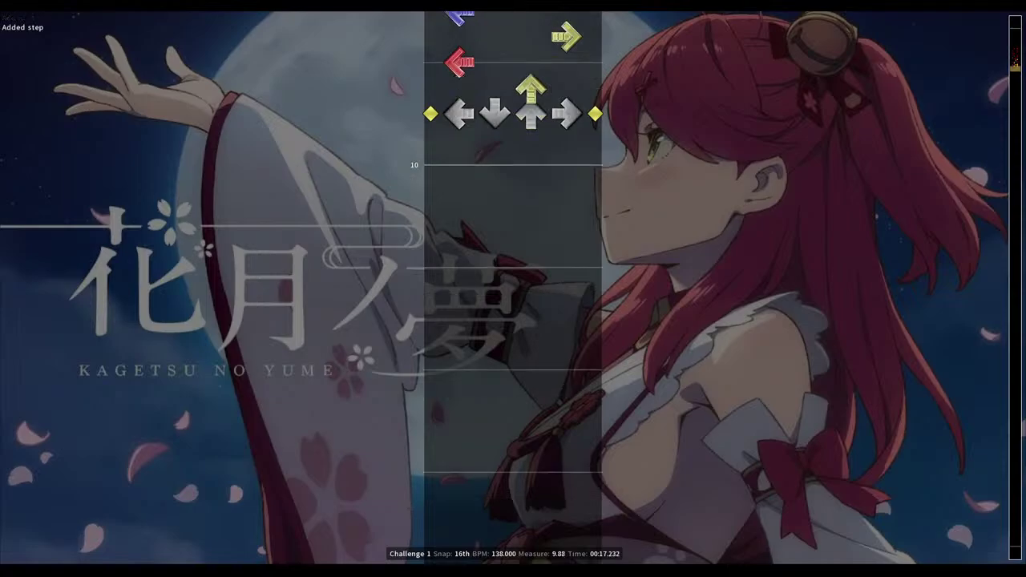
key(2)
key(Down)
key(Down)
key(Up)
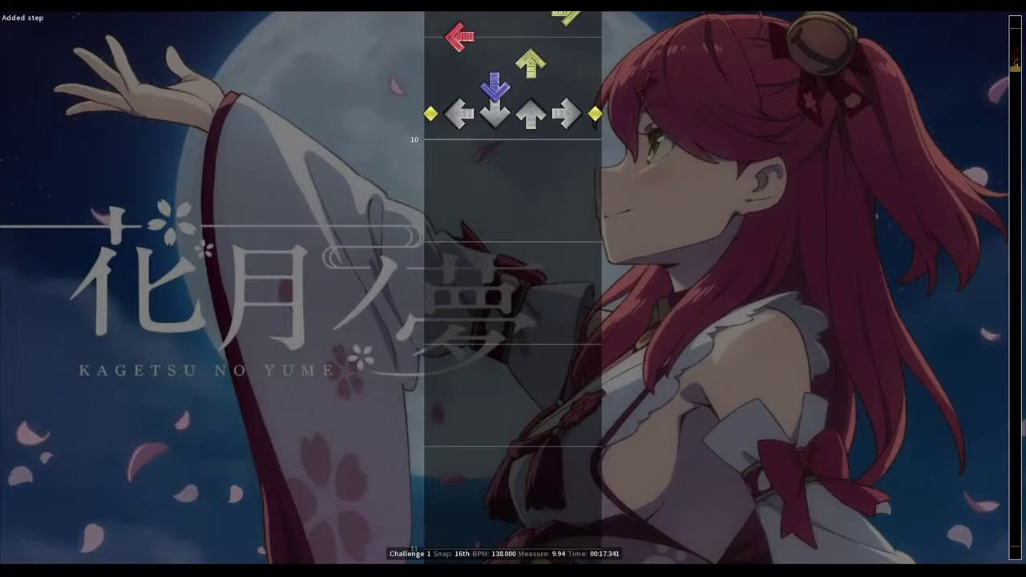
key(4)
key(Down)
Add left, right, up and down steps on consecutive 16ths from measure 10.00 to 10.19
key(1)
key(Down)
key(4)
key(Down)
key(3)
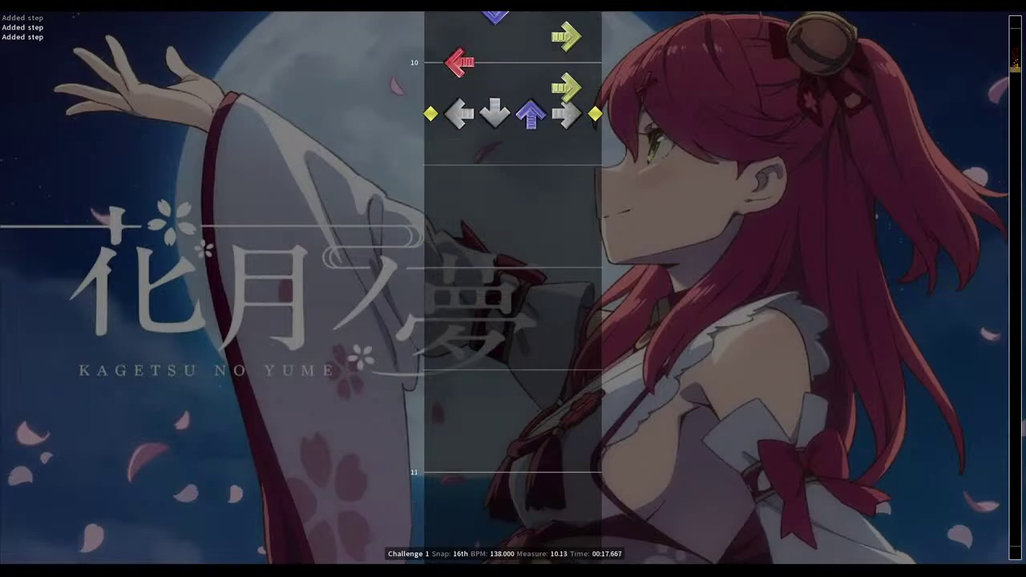
key(Down)
key(2)
key(Down)
Add left, down, left and right steps on consecutive 16ths from measure 10.25 to 10.44
key(1)
key(Down)
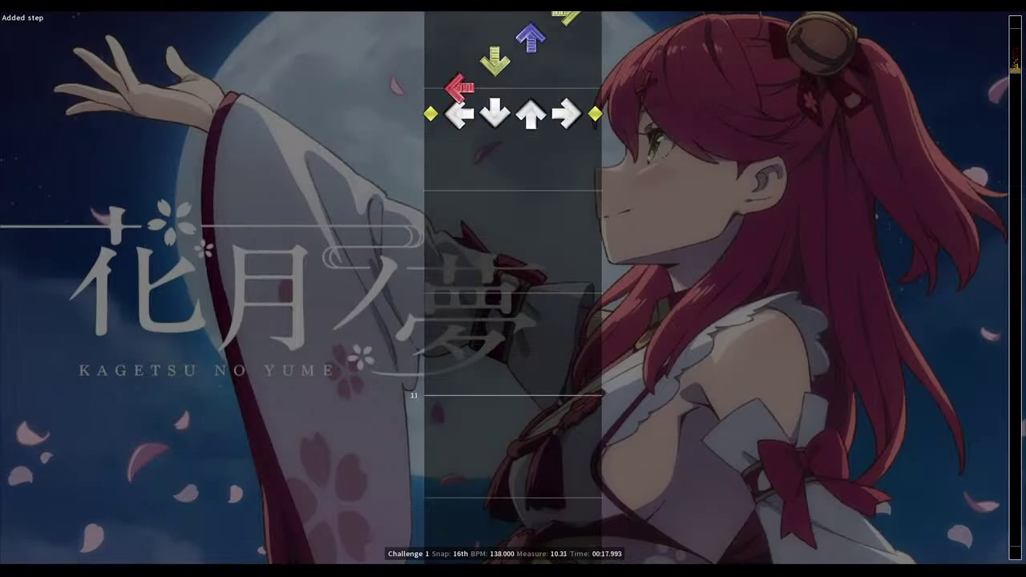
key(2)
key(Down)
key(1)
key(Down)
key(4)
key(Down)
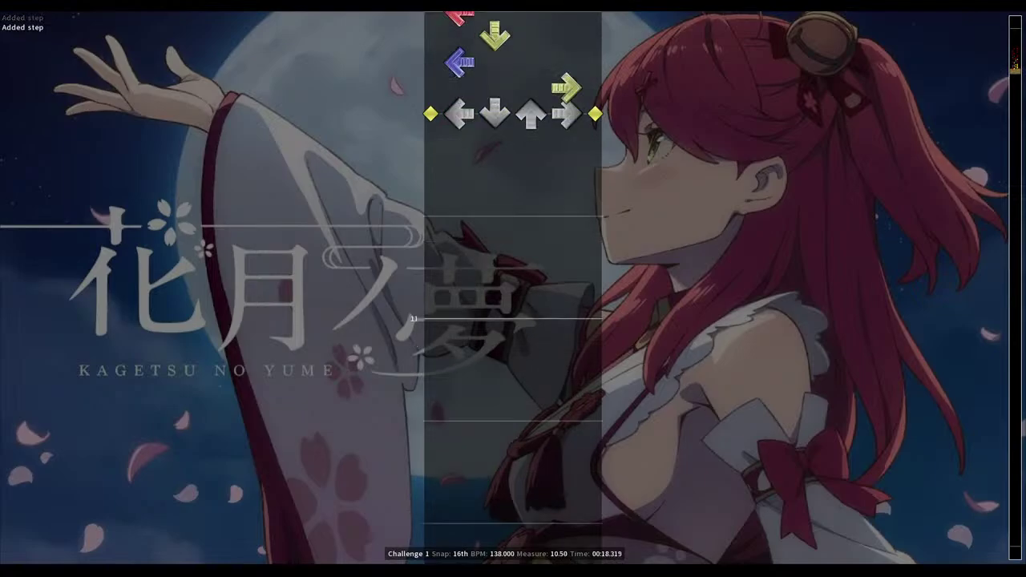
Add down, right, left and up steps on consecutive 16ths from measure 10.50 to 10.69
key(2)
key(Down)
key(4)
key(Down)
key(1)
key(Down)
key(3)
key(Down)
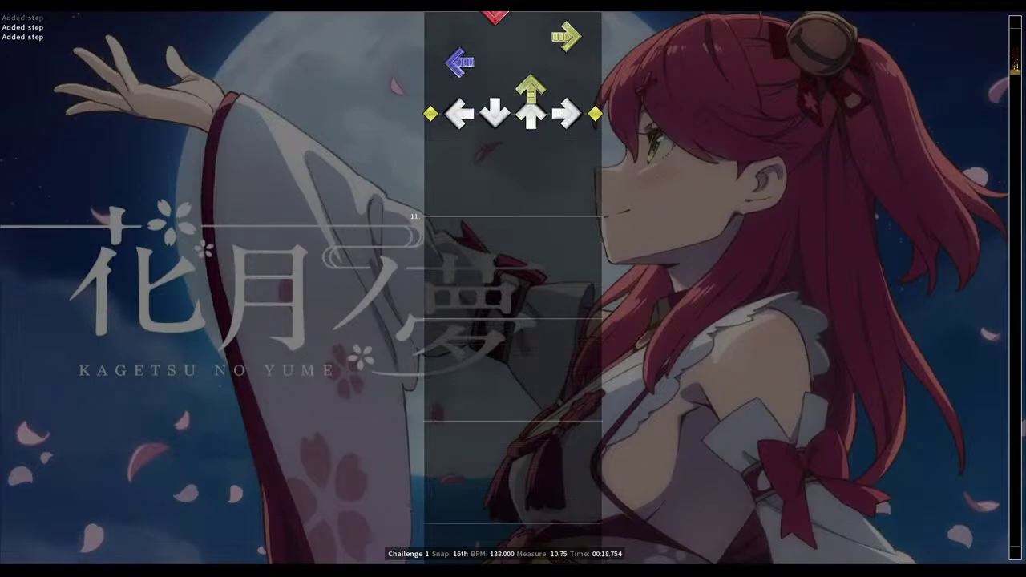
Add left, right, up and right steps on consecutive 16ths from measure 10.75 to 10.94
key(1)
key(Down)
key(4)
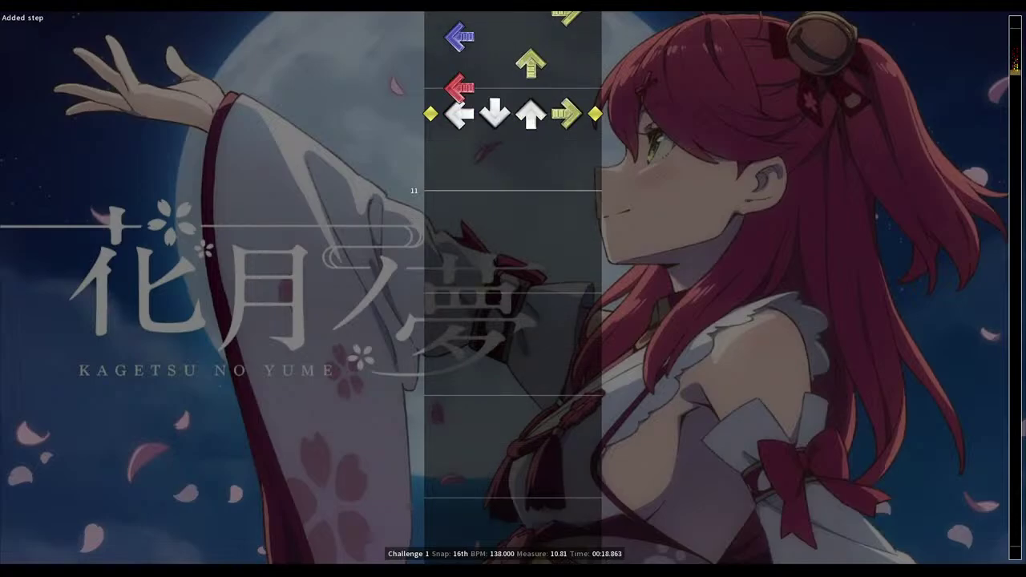
key(Down)
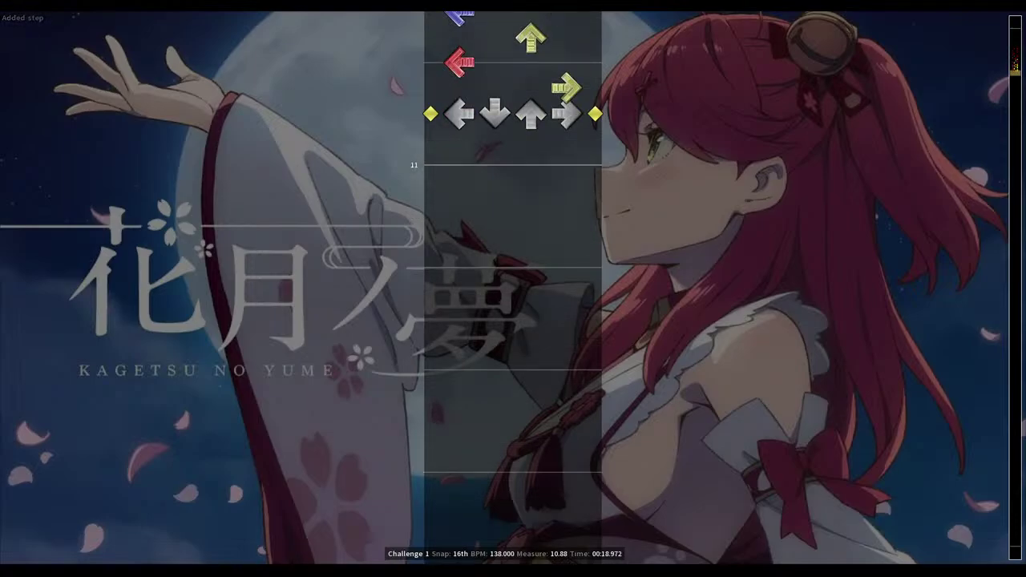
key(3)
key(Down)
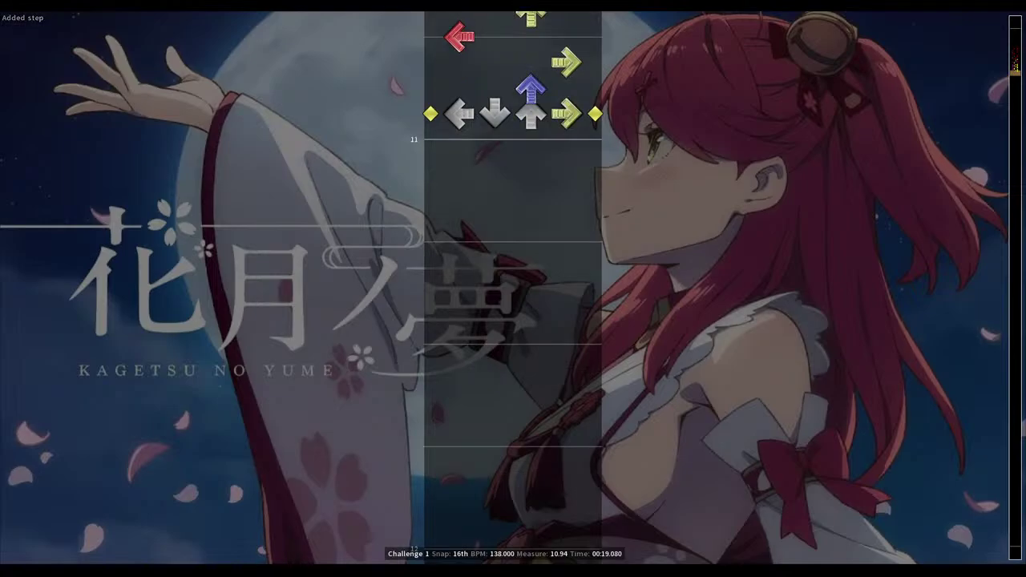
key(Down)
Add left, down, up and right steps on consecutive 16ths from measure 11.00 to 11.19
key(1)
key(Down)
key(2)
key(Down)
key(3)
key(Down)
key(4)
key(Down)
Add left, right, down and up steps on consecutive 16ths from measure 11.25 to 11.44
key(1)
key(Down)
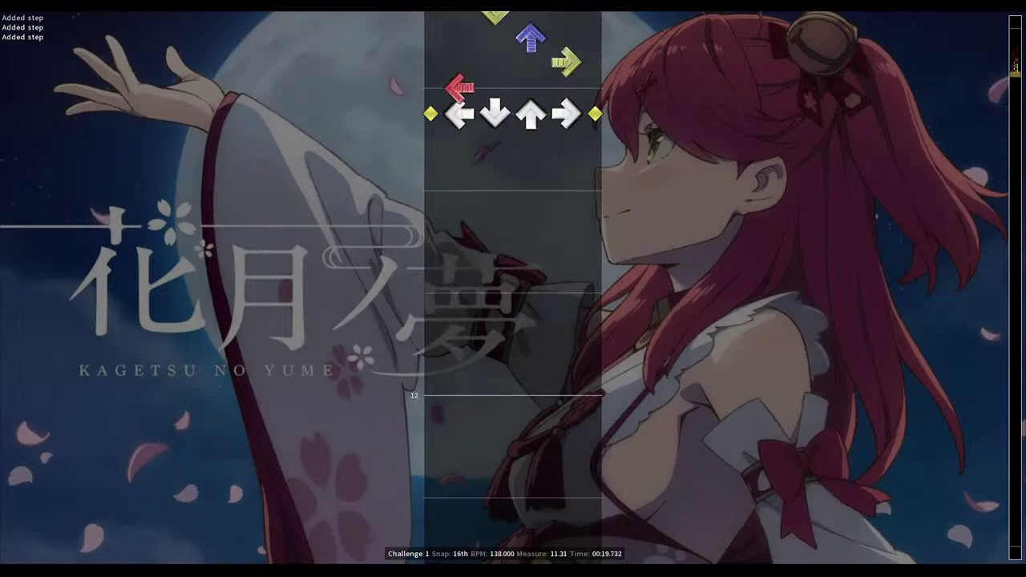
key(4)
key(Down)
key(2)
key(Down)
key(3)
key(Down)
Add left, up, down and right steps on consecutive 16ths from measure 11.50 to 11.69
key(1)
key(Down)
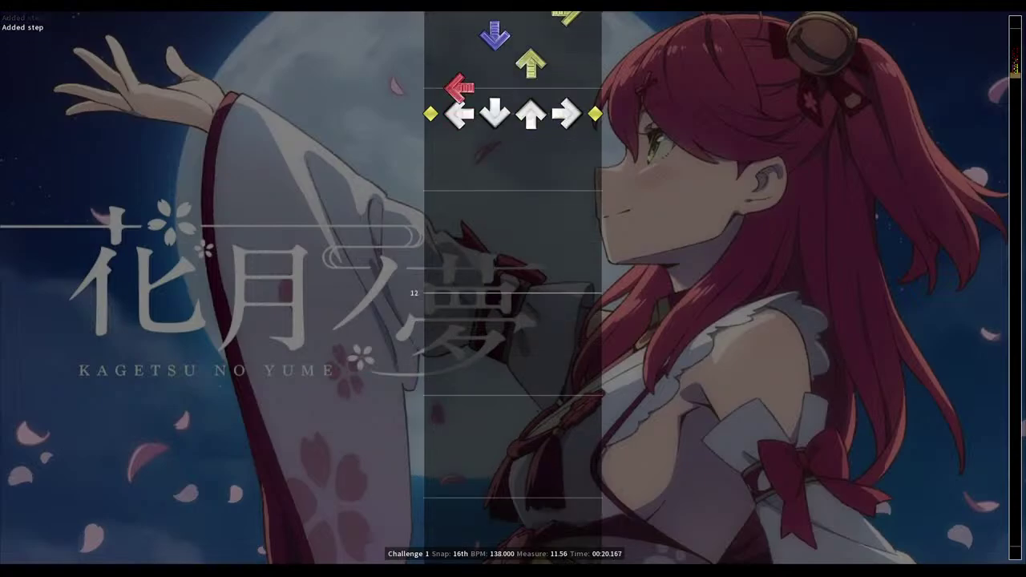
key(3)
key(Down)
key(2)
key(Down)
key(4)
key(Down)
Add left, right, up and right steps on consecutive 16ths from measure 11.75 to 11.94
key(1)
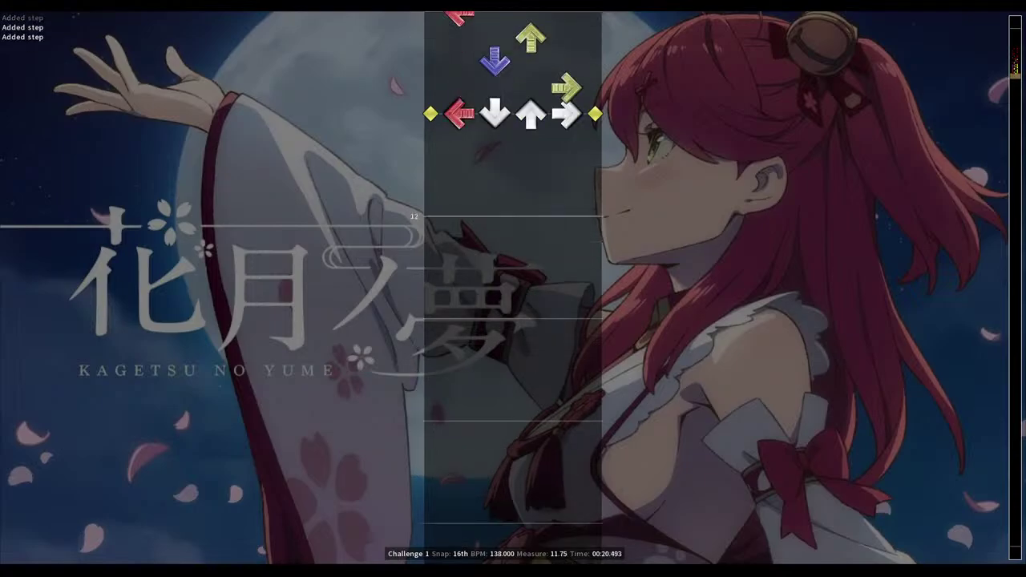
key(Down)
key(4)
key(Down)
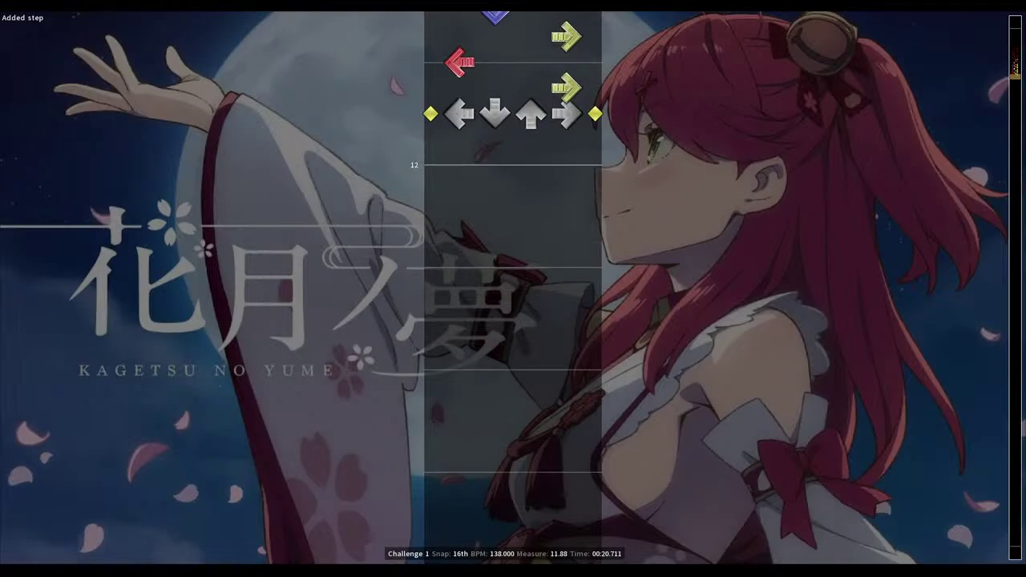
key(3)
key(Down)
key(4)
key(Down)
Add left, down, left and right steps on consecutive 16ths from measure 12.00 to 12.19
key(1)
key(Down)
key(2)
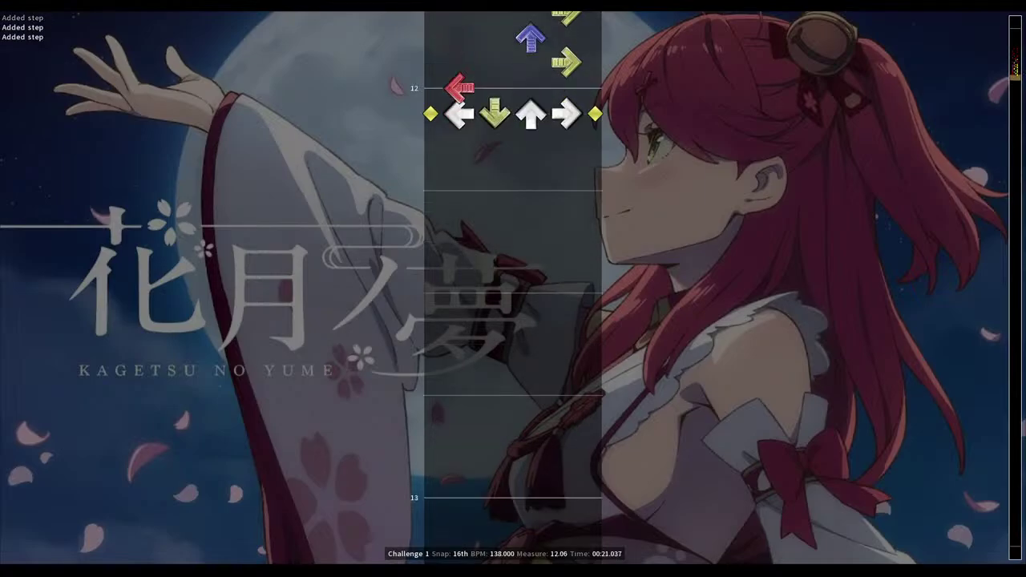
key(Down)
key(1)
key(Down)
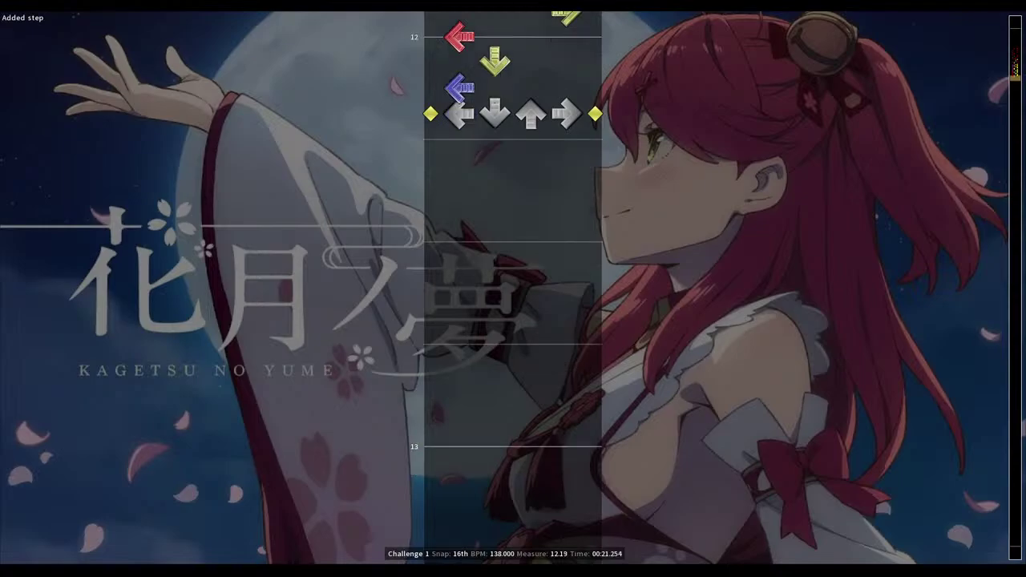
key(4)
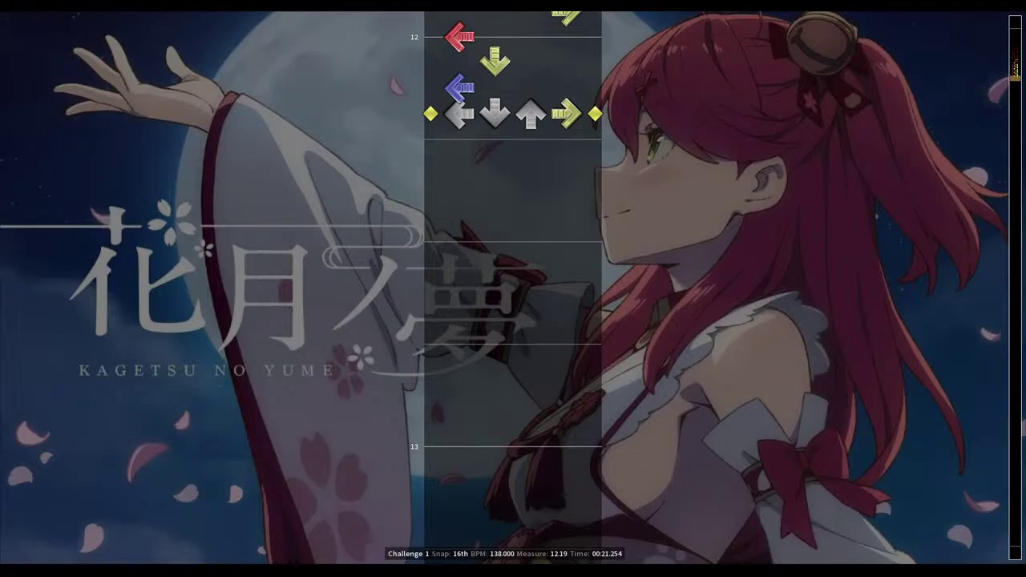
Play back the new 16th-note stream through measure 11 into measure 12 to check it against the music
key(p)
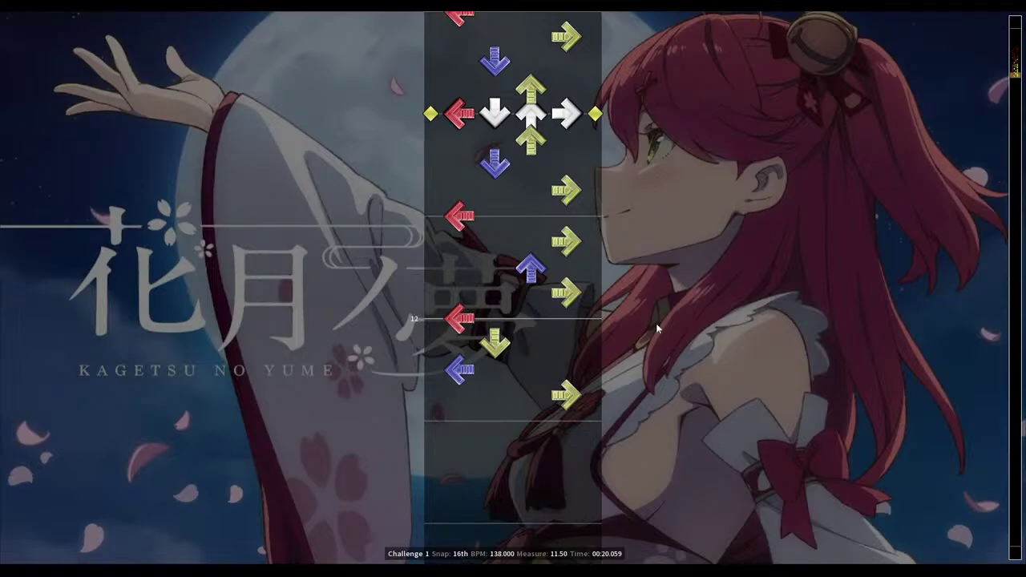
scroll(656, 323, up, 5)
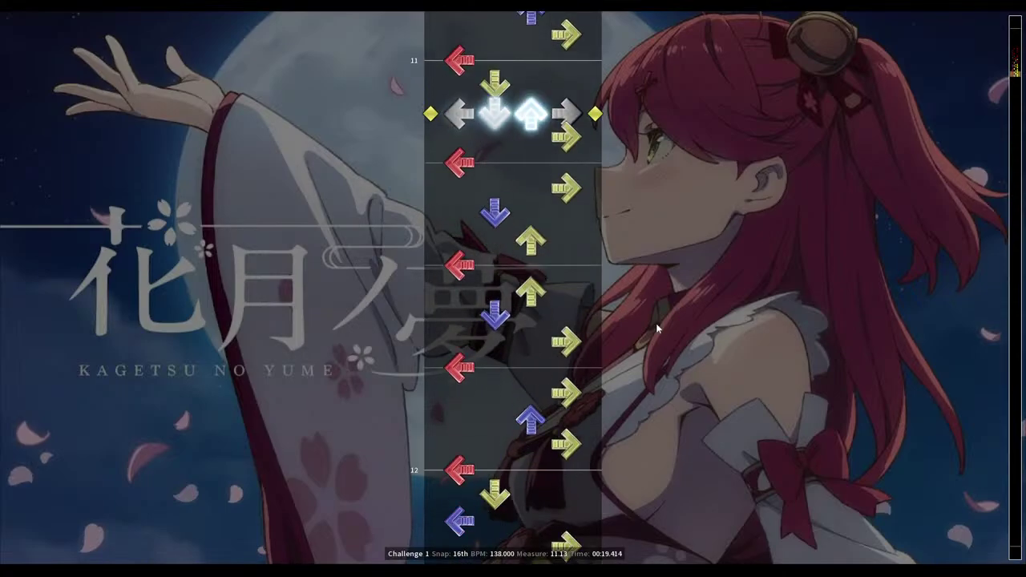
scroll(656, 323, up, 3)
key(space)
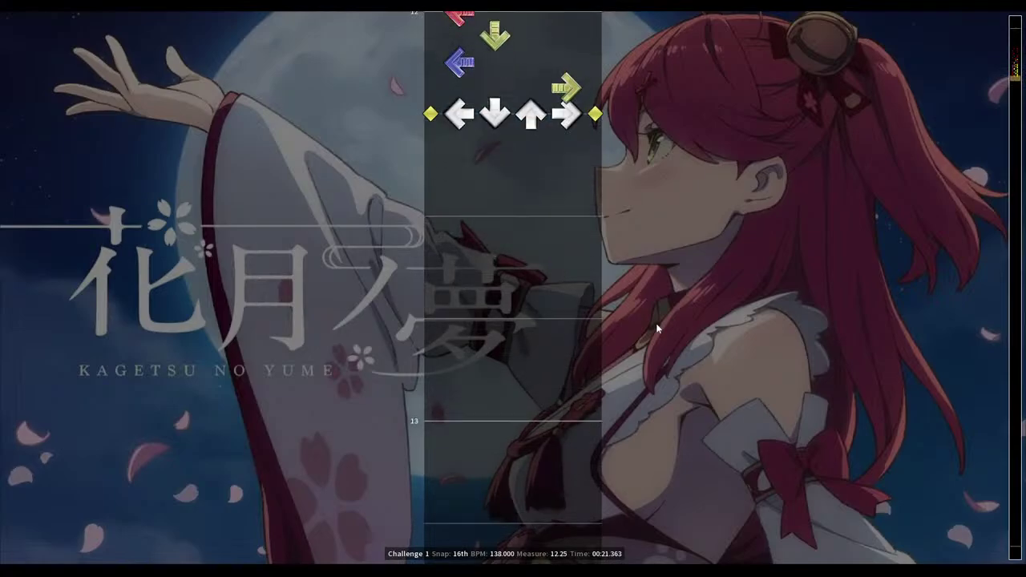
Add up, right, left and down steps on consecutive 16ths from measure 12.25 to 12.44
key(1)
key(1)
key(3)
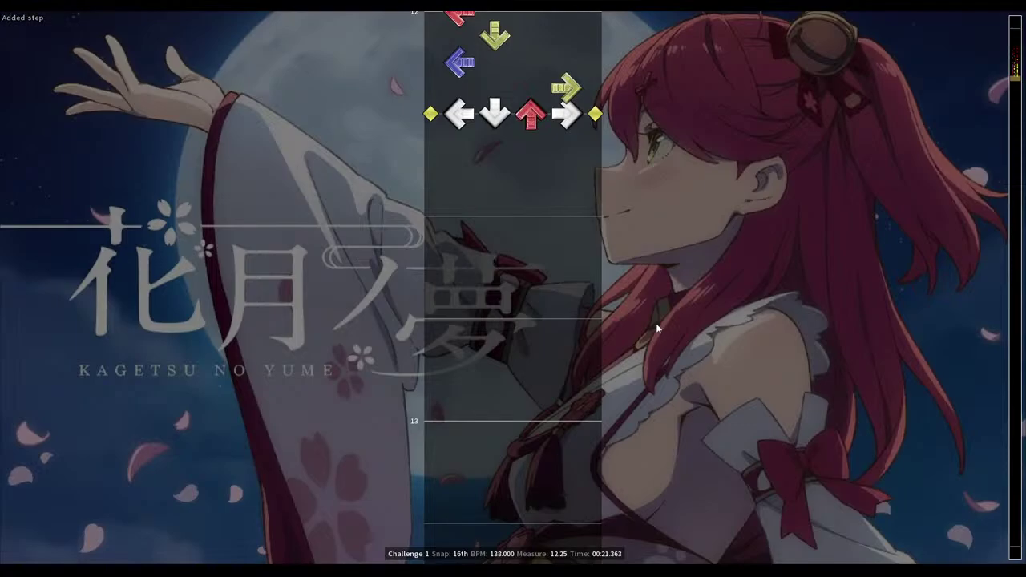
key(Down)
key(4)
key(Down)
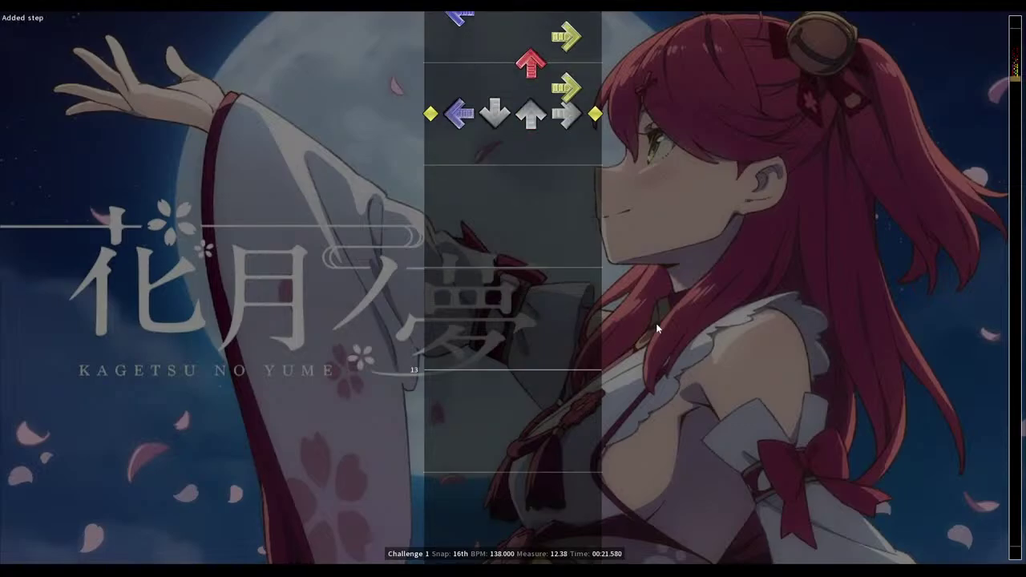
key(1)
key(Down)
key(2)
Add up, right, left and up steps on consecutive 16ths from measure 12.50 to 12.69
key(Down)
key(3)
key(Down)
key(4)
key(Down)
key(1)
key(Down)
key(3)
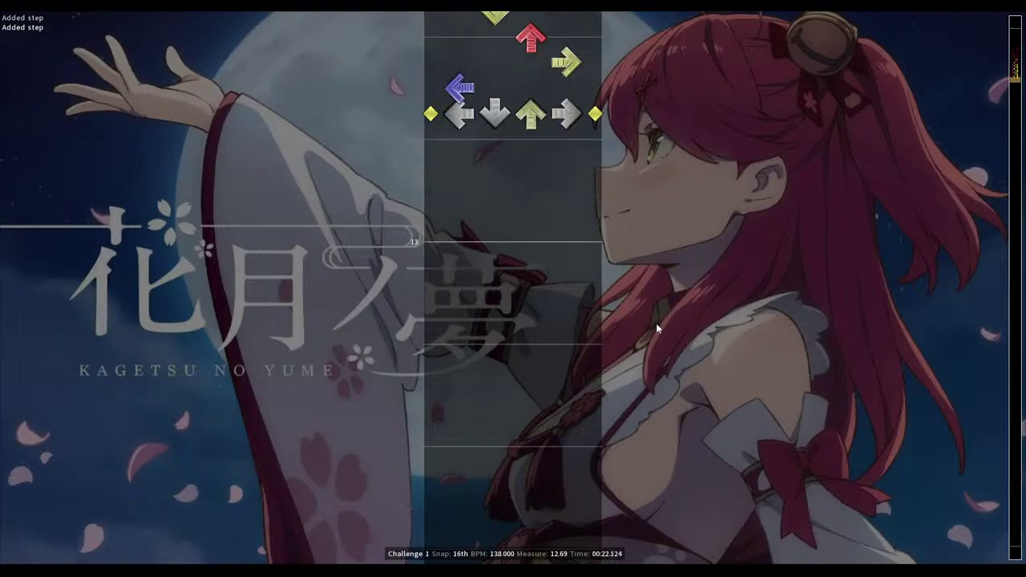
Add left, right, down and up steps on consecutive 16ths from measure 12.75 to 12.94
key(Down)
key(1)
key(Down)
key(4)
key(Down)
key(2)
key(Down)
key(3)
Add left, right, left and down steps on consecutive 16ths from measure 13.00 to 13.19
key(Down)
key(1)
key(Down)
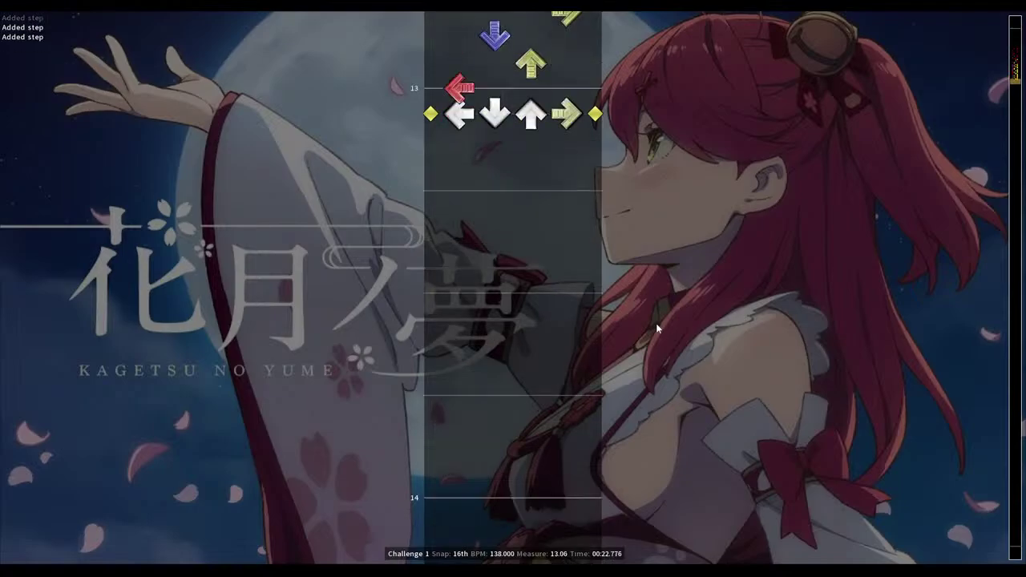
key(4)
key(Down)
key(1)
key(Down)
key(2)
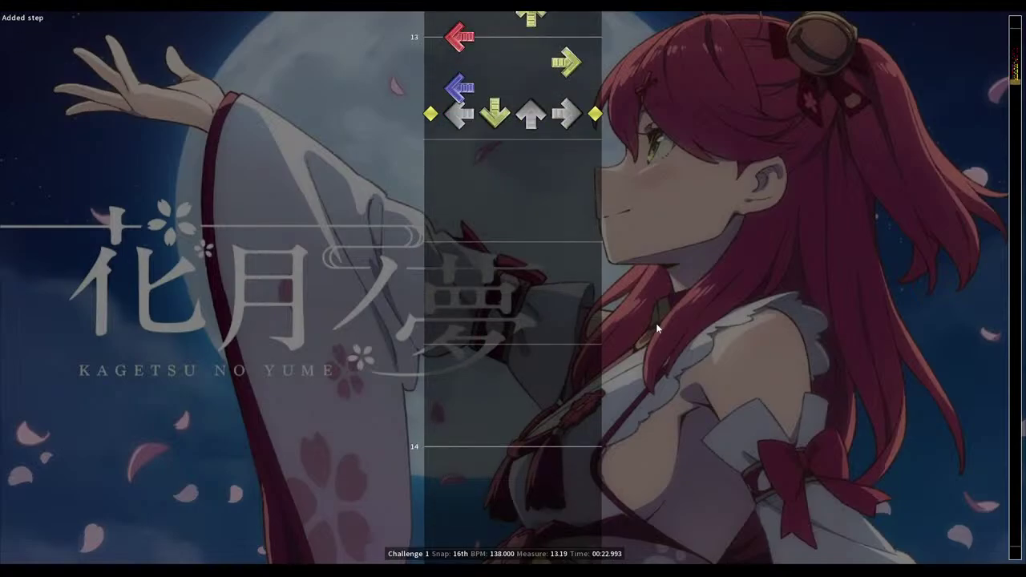
Add up, right, up and down steps on consecutive 16ths from measure 13.25 to 13.44
key(Down)
key(3)
key(Down)
key(4)
key(Down)
key(3)
key(Down)
key(2)
Add left, right, left and up steps on consecutive 16ths from measure 13.50 to 13.69
key(Down)
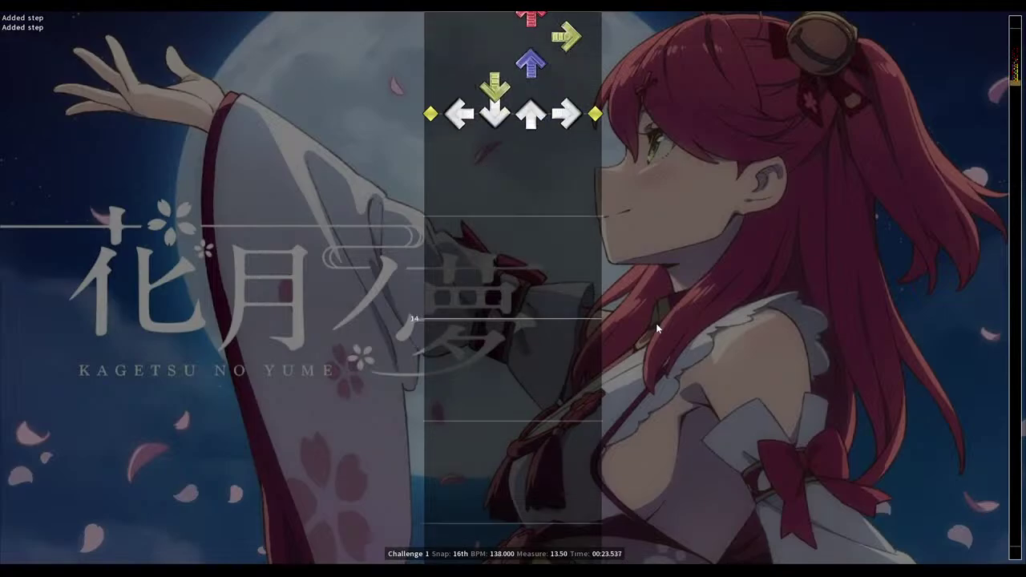
key(1)
key(Down)
key(4)
key(Down)
key(1)
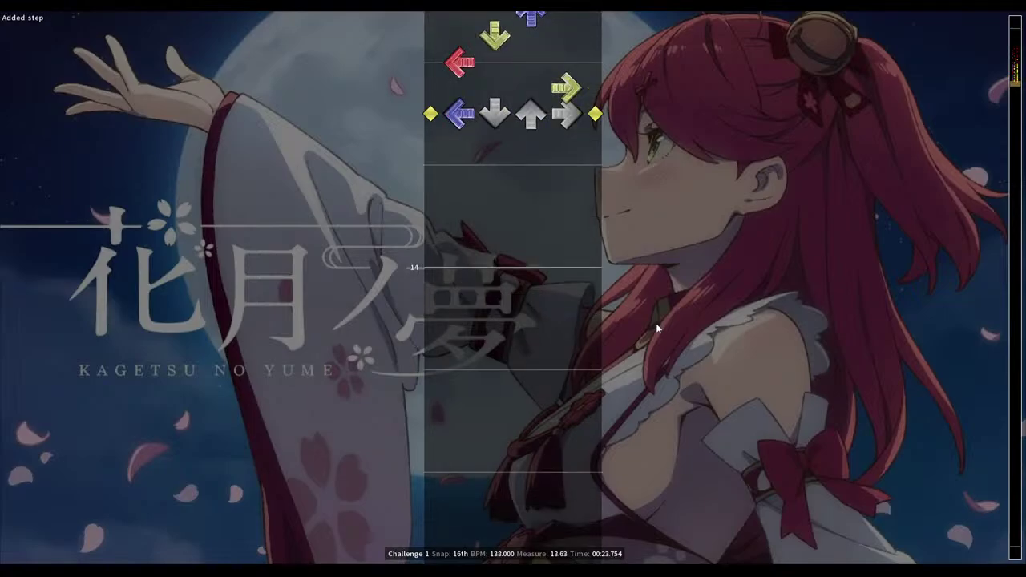
key(Down)
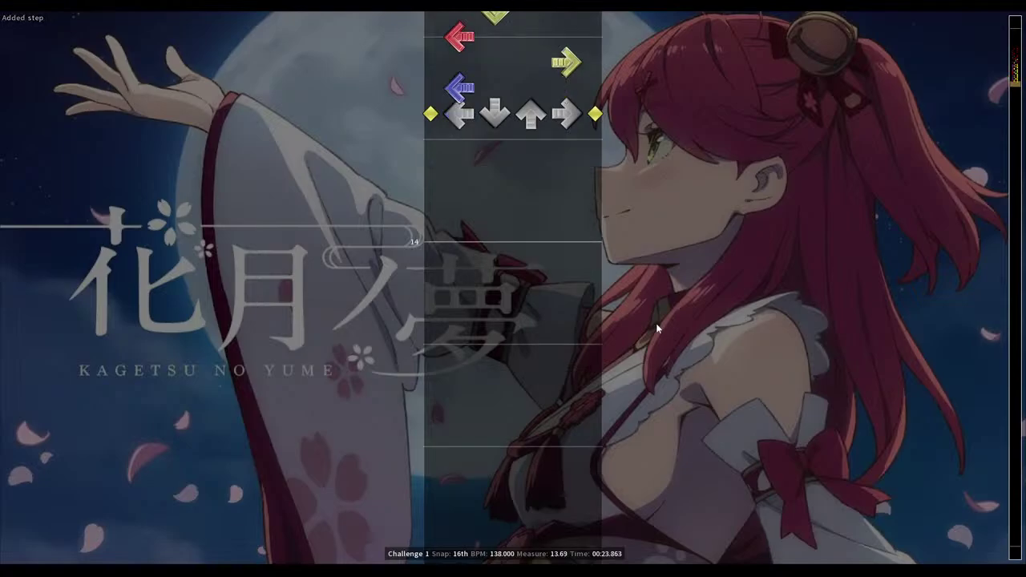
key(3)
Add down, right, left, right and up steps on consecutive 16ths from measure 13.75 to 14.00
key(Down)
key(2)
key(Down)
key(4)
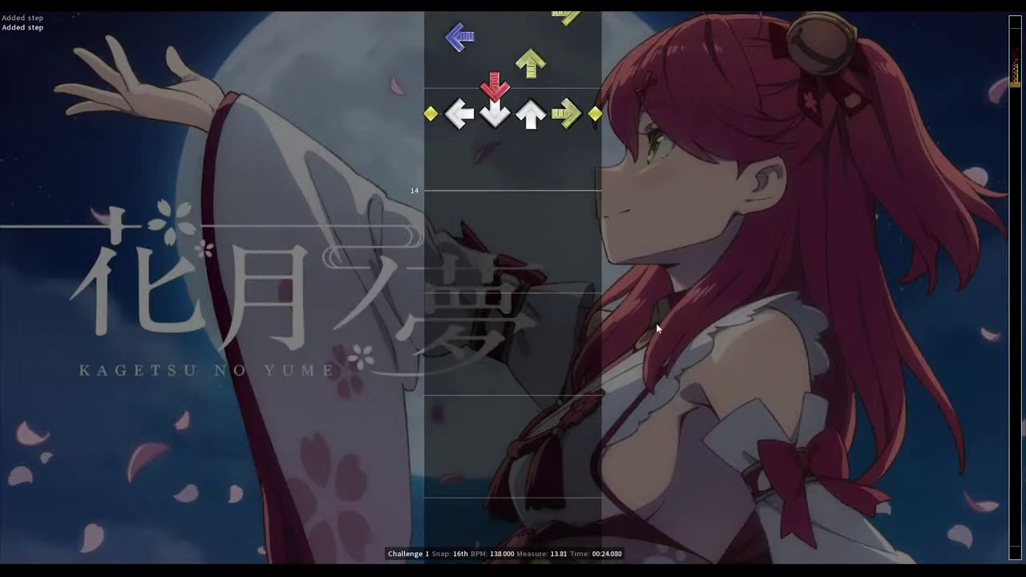
key(Down)
key(1)
key(Down)
key(4)
key(Down)
key(3)
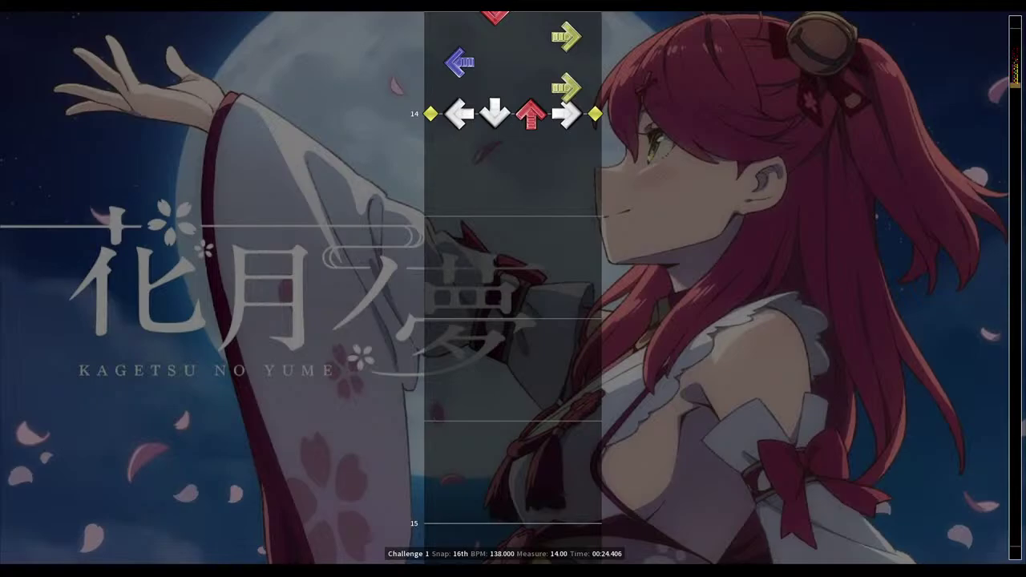
Play back the chart from measure 9.75 into measure 16 to check the stream against the music
scroll(760, 244, up, 20)
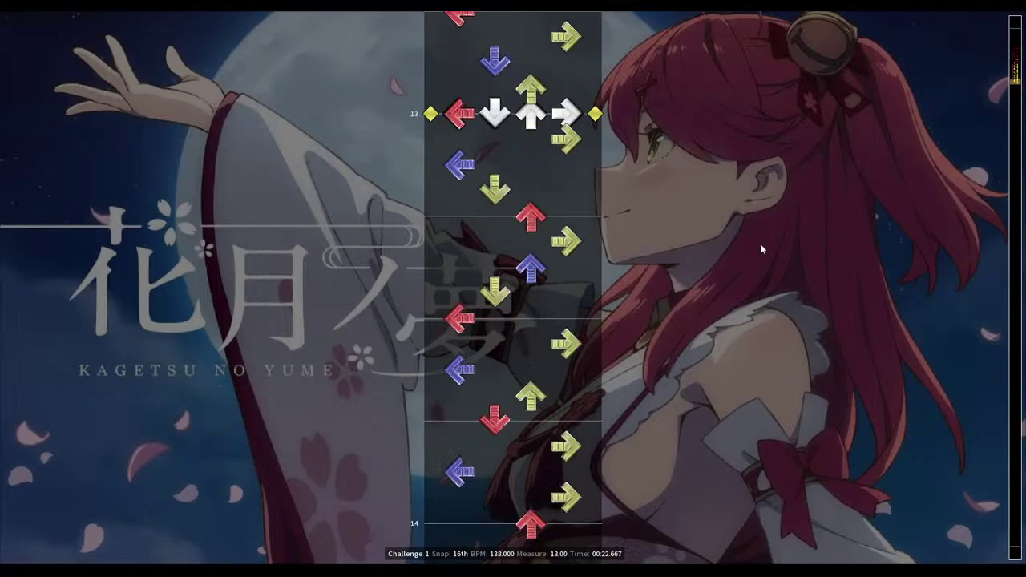
scroll(761, 244, up, 20)
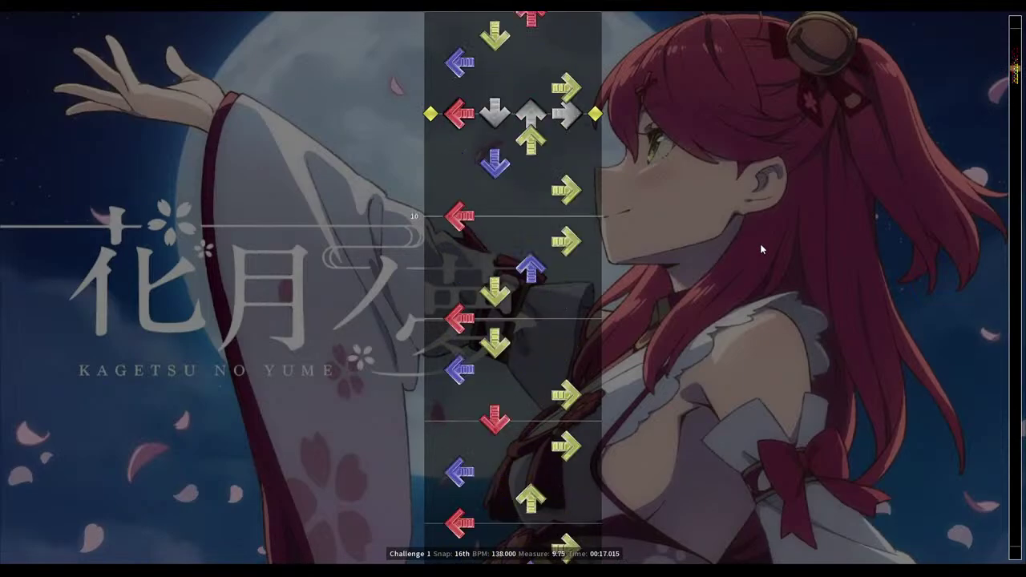
key(space)
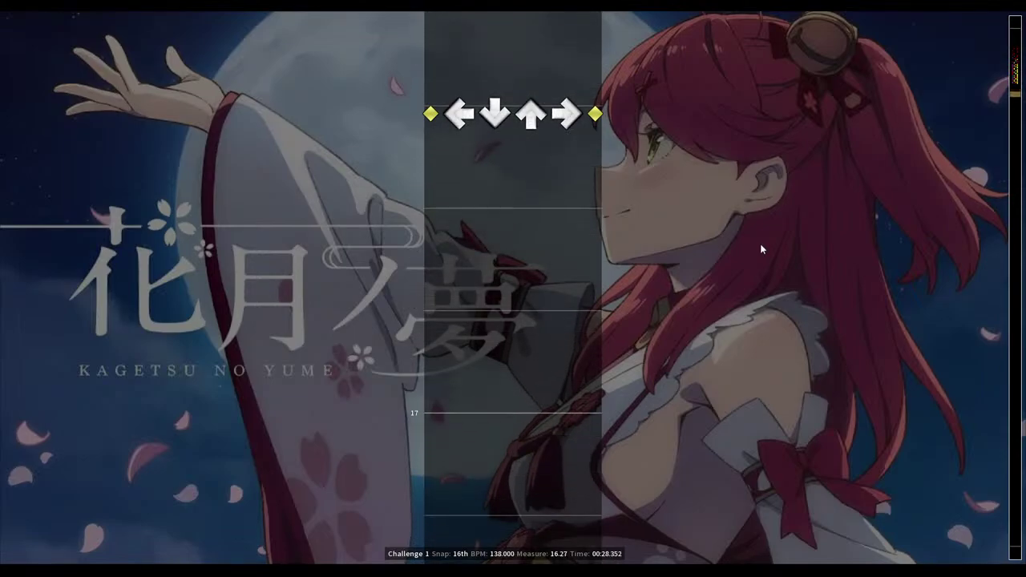
Add a left step at measure 17.00
key(1)
key(Page_Up)
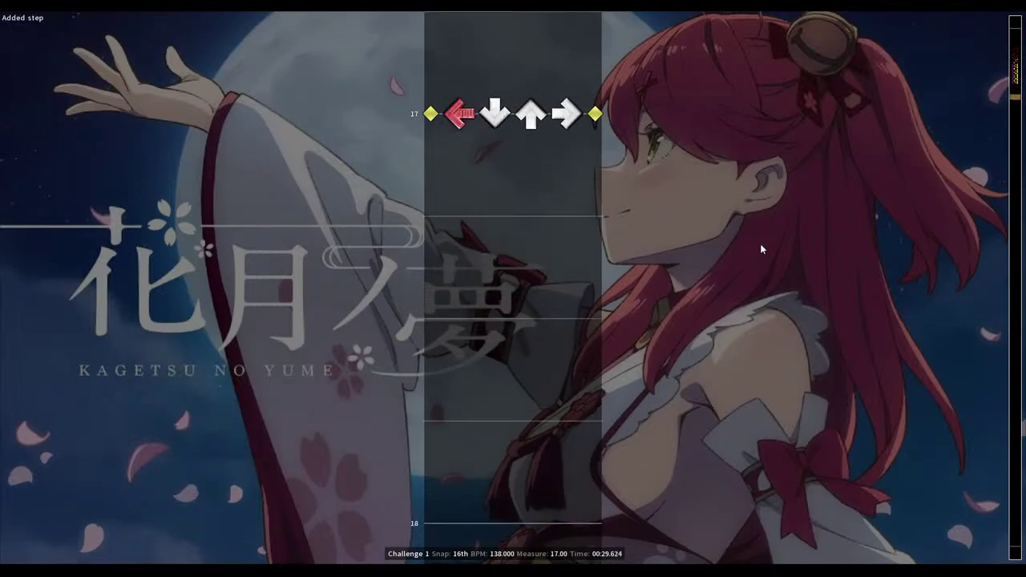
Review the stream's note patterns from measure 13.50 back to measure 9.00 and play them back
scroll(760, 248, up, 3)
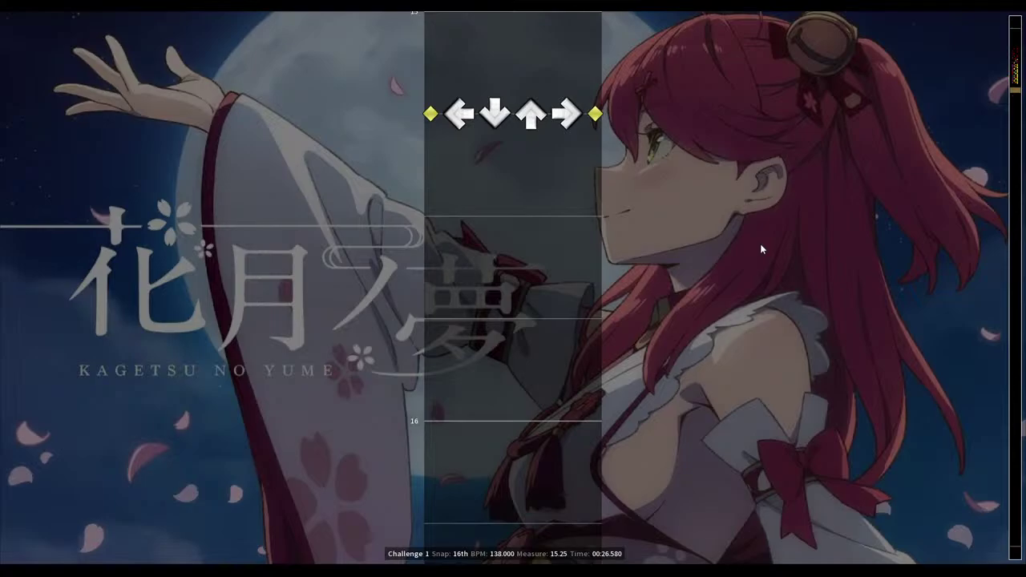
scroll(762, 249, up, 20)
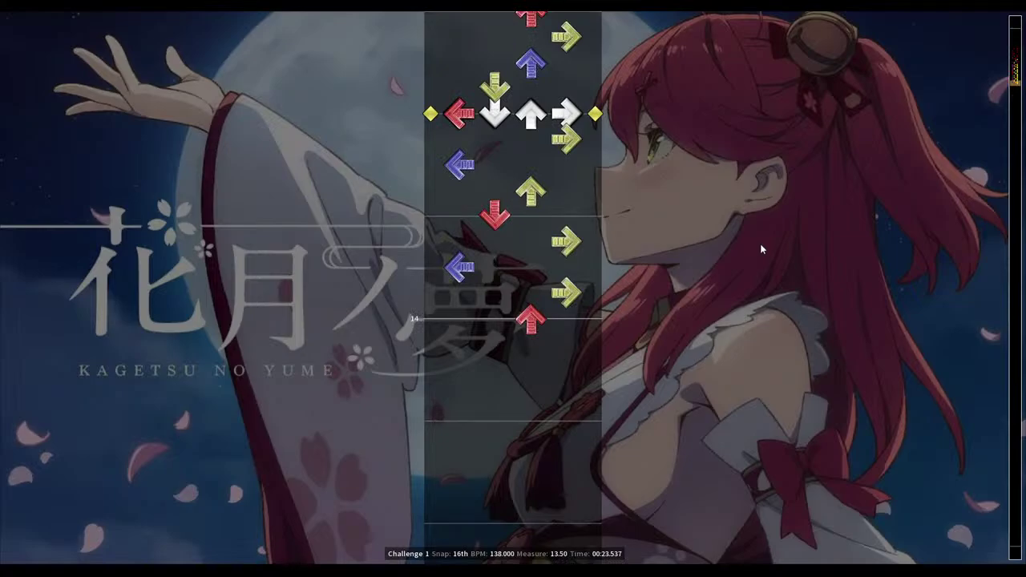
scroll(761, 244, up, 20)
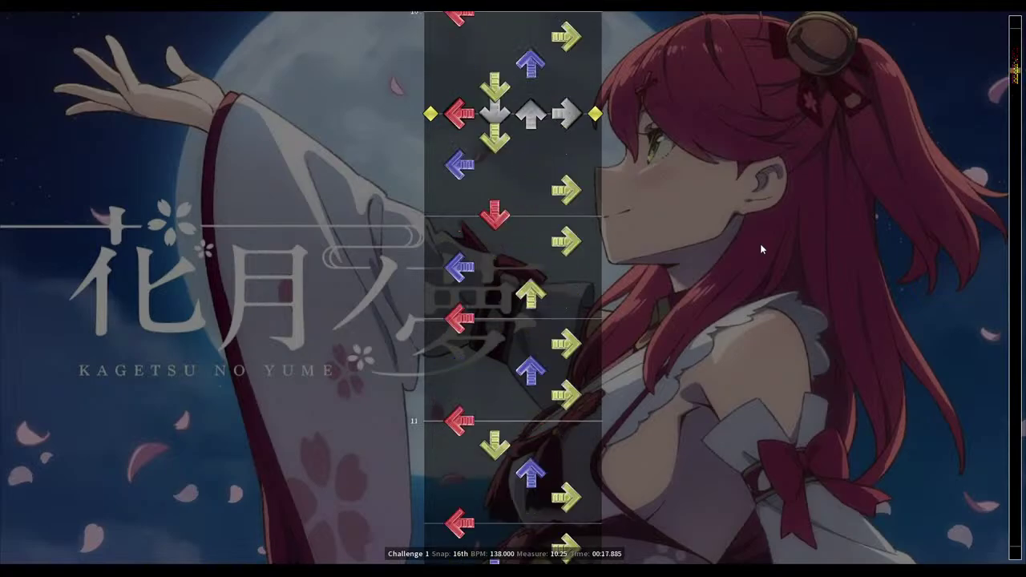
scroll(760, 244, up, 16)
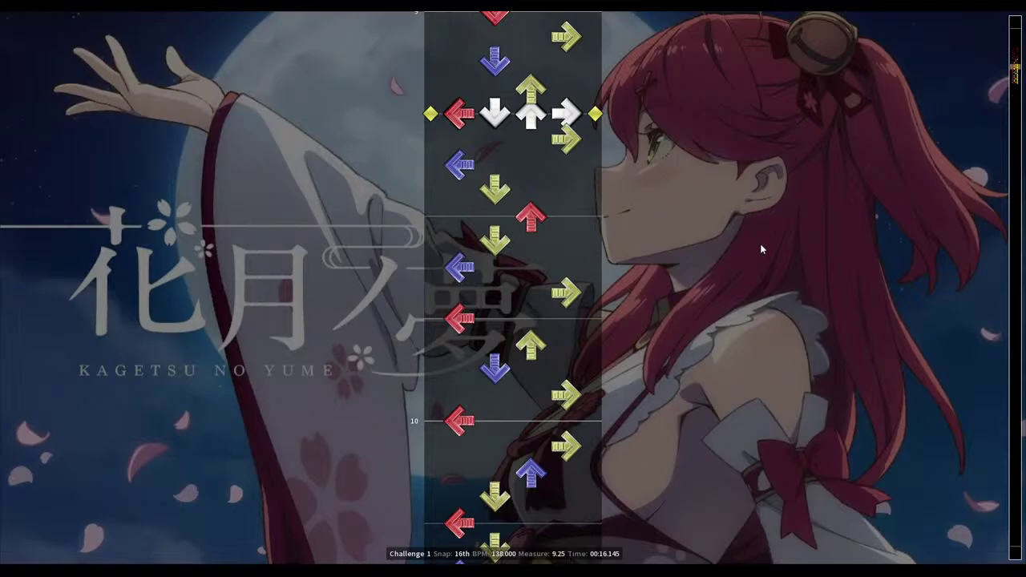
scroll(760, 243, up, 20)
key(space)
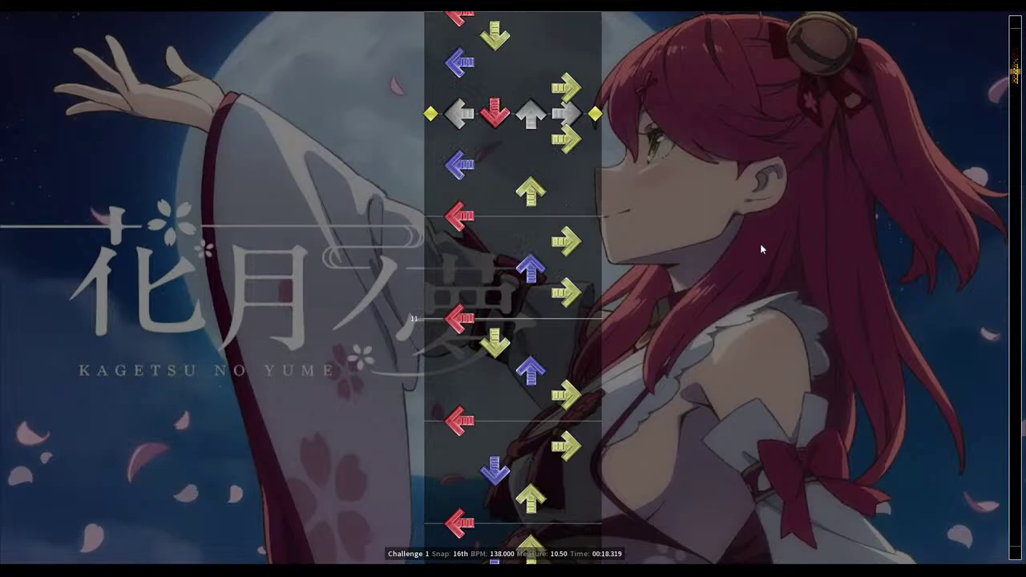
scroll(761, 249, up, 16)
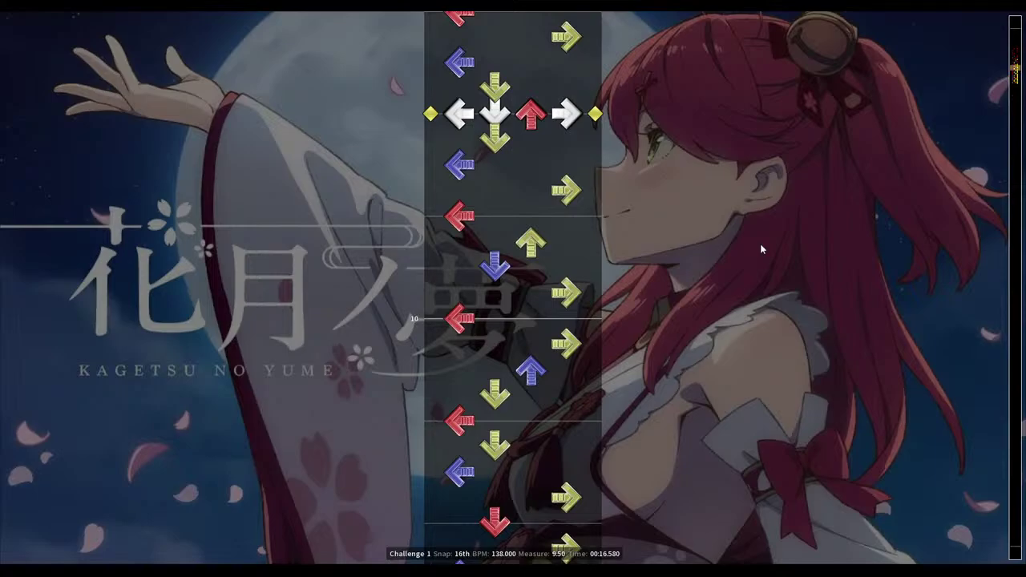
scroll(761, 248, up, 8)
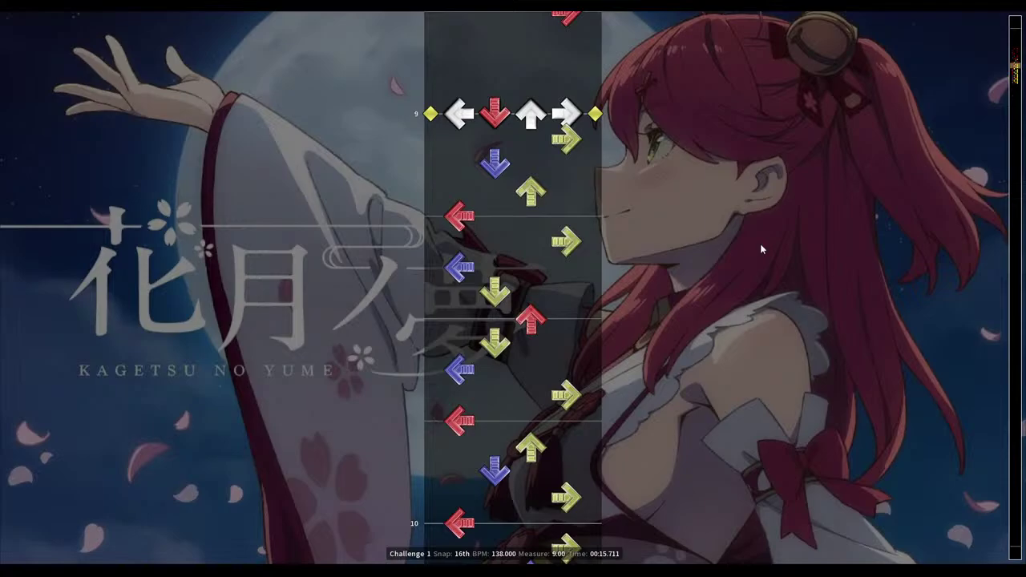
key(space)
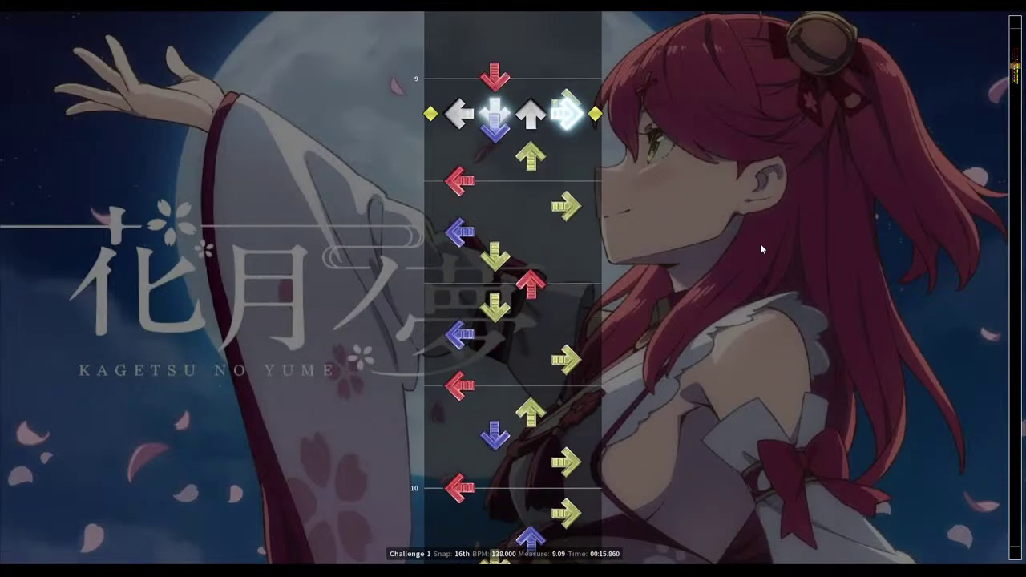
scroll(761, 243, up, 10)
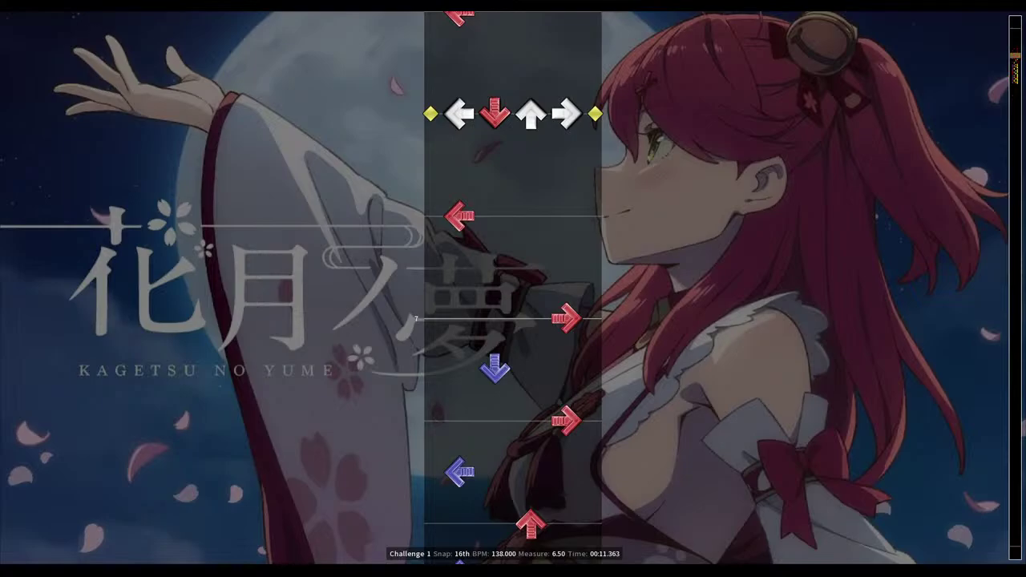
Run automatic BPM detection in the Adjust Sync window and move the window clear of the note field
key(shift+s)
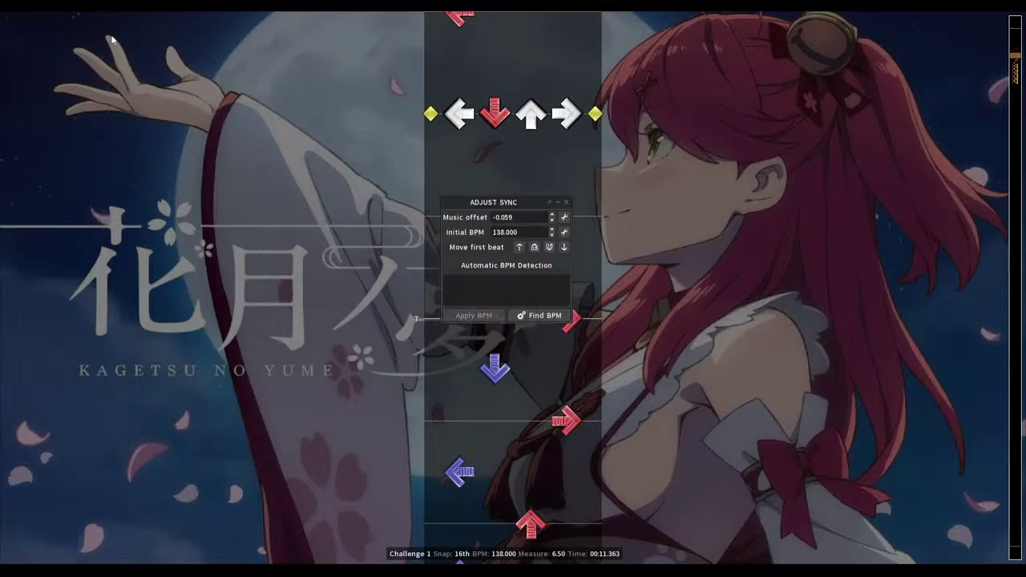
click(542, 315)
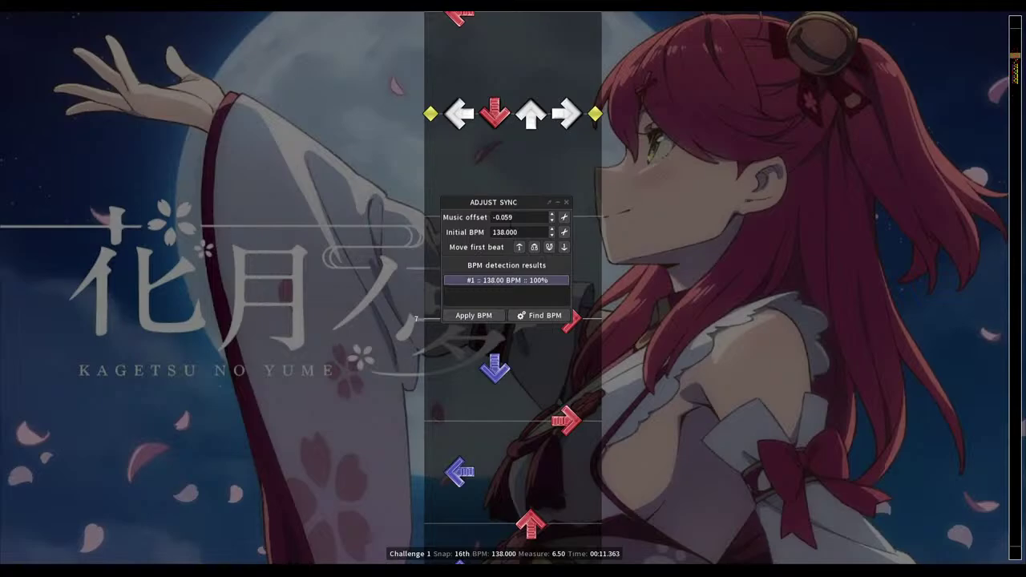
drag(513, 202, 289, 136)
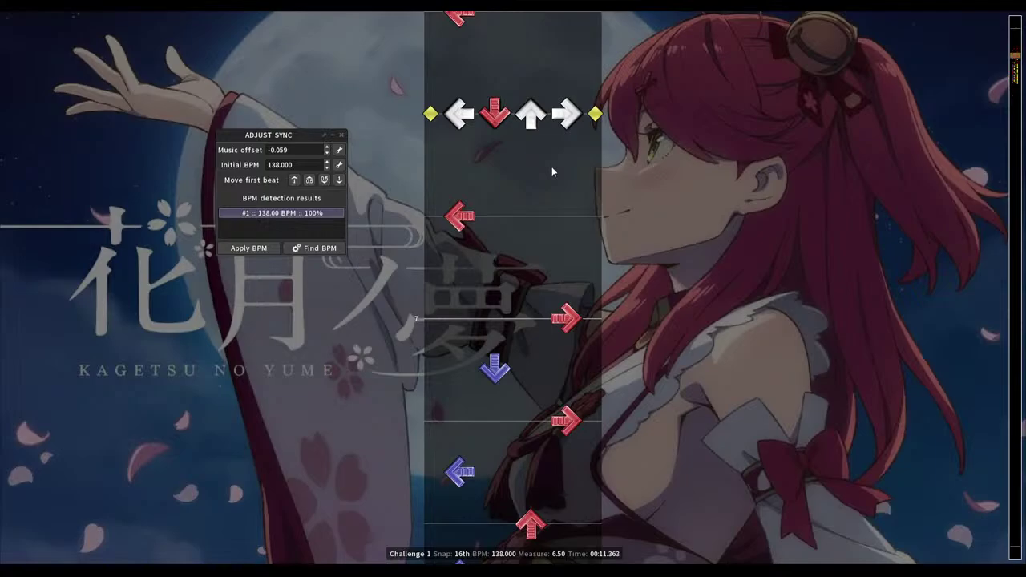
Turn on the note tick while playing back the quarter notes around measures 5 and 6, and close the Adjust Sync window
scroll(552, 171, up, 20)
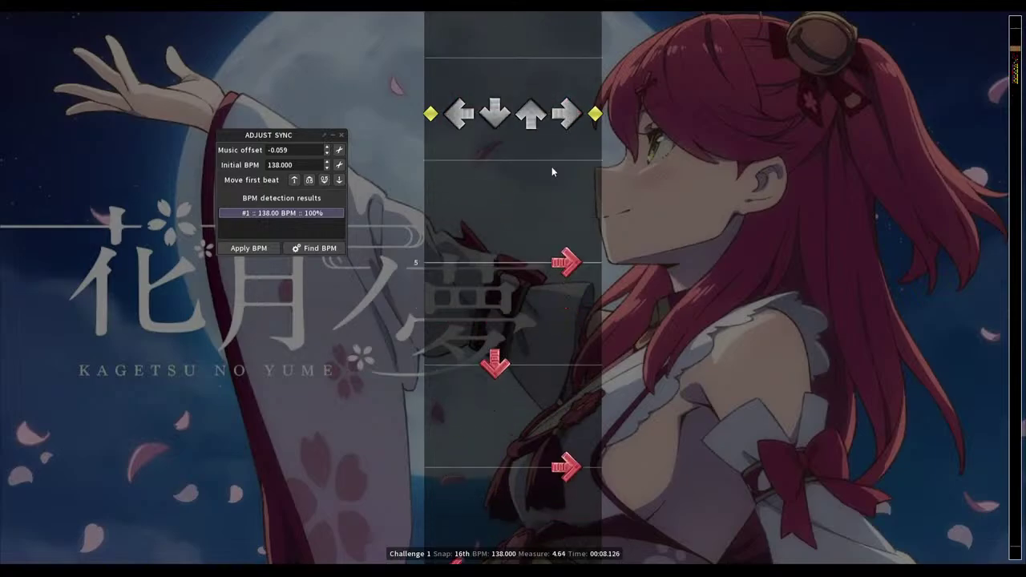
scroll(552, 171, down, 10)
scroll(552, 171, up, 5)
key(F3)
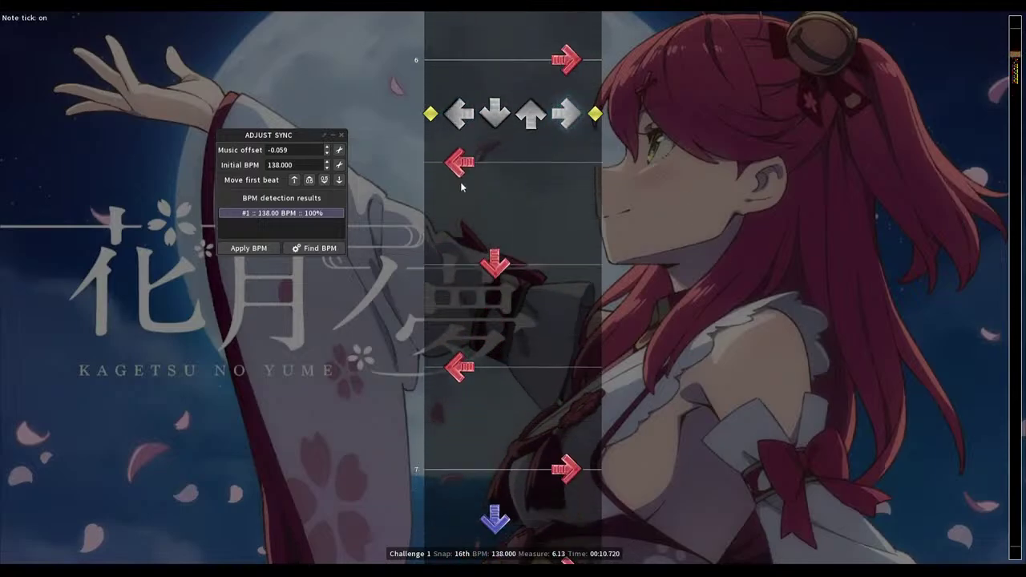
click(341, 135)
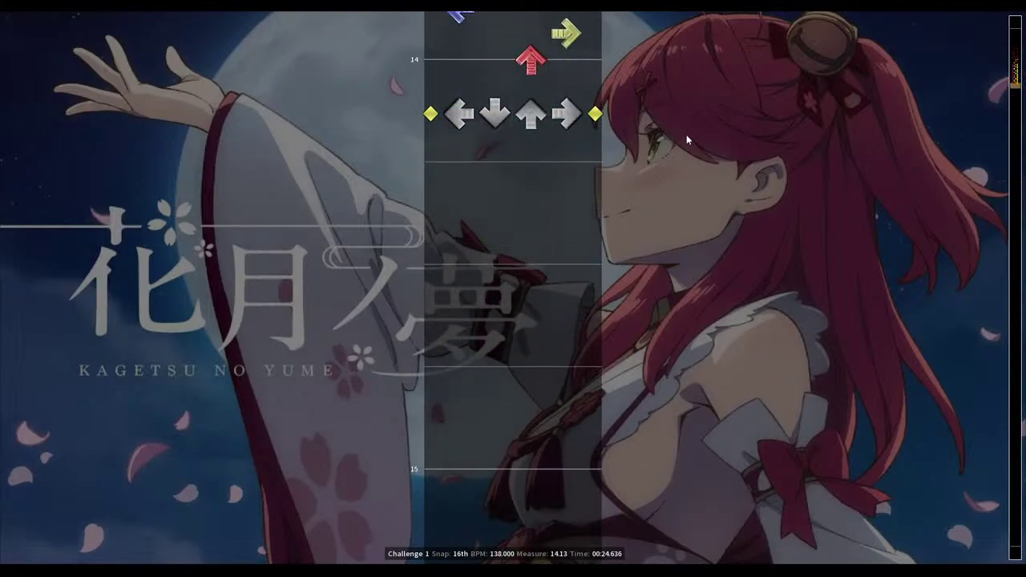
Add down, left and right steps on consecutive 16ths from measure 14.06 to 14.19
scroll(688, 141, up, 1)
key(Down)
key(1)
key(Down)
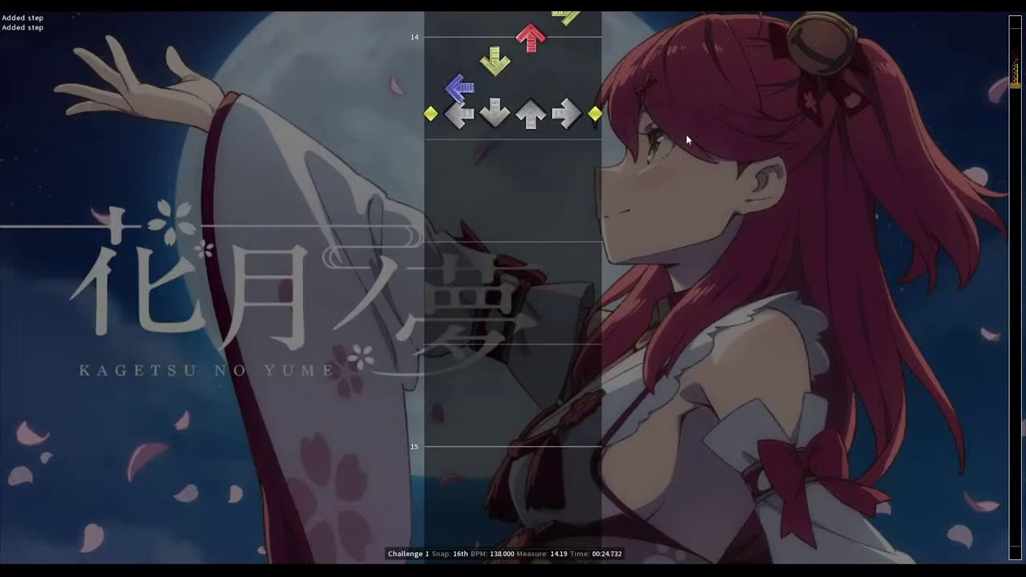
key(4)
Add left, up, left and right steps on consecutive 16ths from measure 14.25 to 14.44
key(Down)
key(1)
key(Down)
key(3)
key(Down)
key(1)
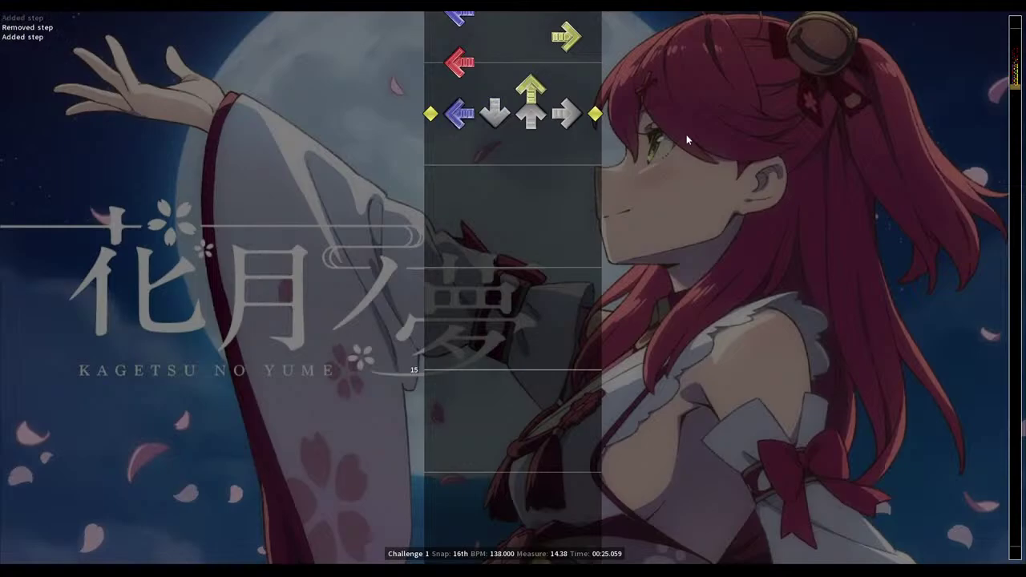
key(Down)
key(4)
Add down, up, left and right steps on consecutive 16ths from measure 14.50 to 14.69
key(Down)
key(2)
key(Down)
key(3)
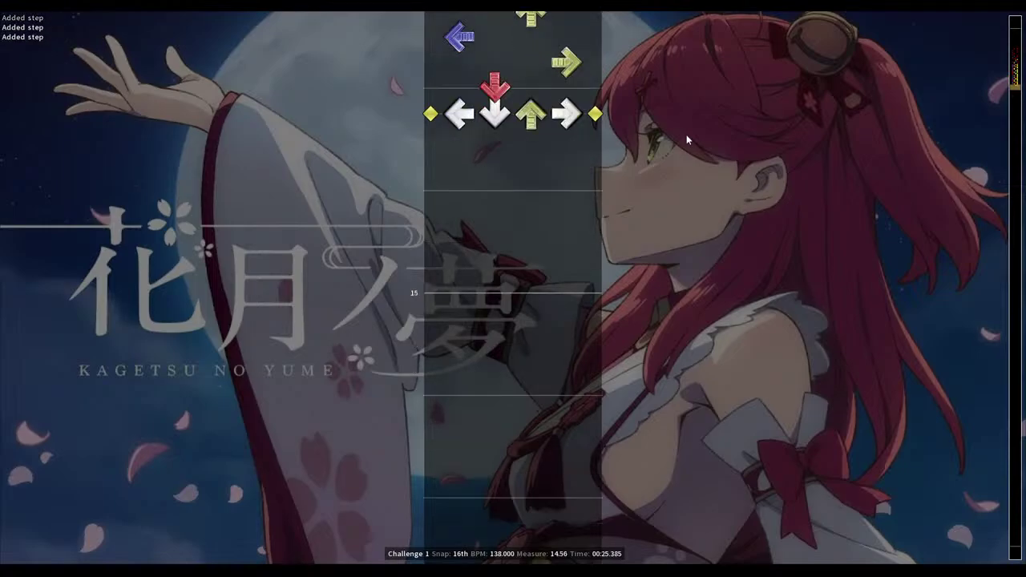
key(Down)
key(1)
key(Down)
key(4)
Add up, right, left and down steps on consecutive 16ths from measure 14.75 to 14.94
key(Down)
key(3)
key(Down)
key(4)
key(Down)
key(1)
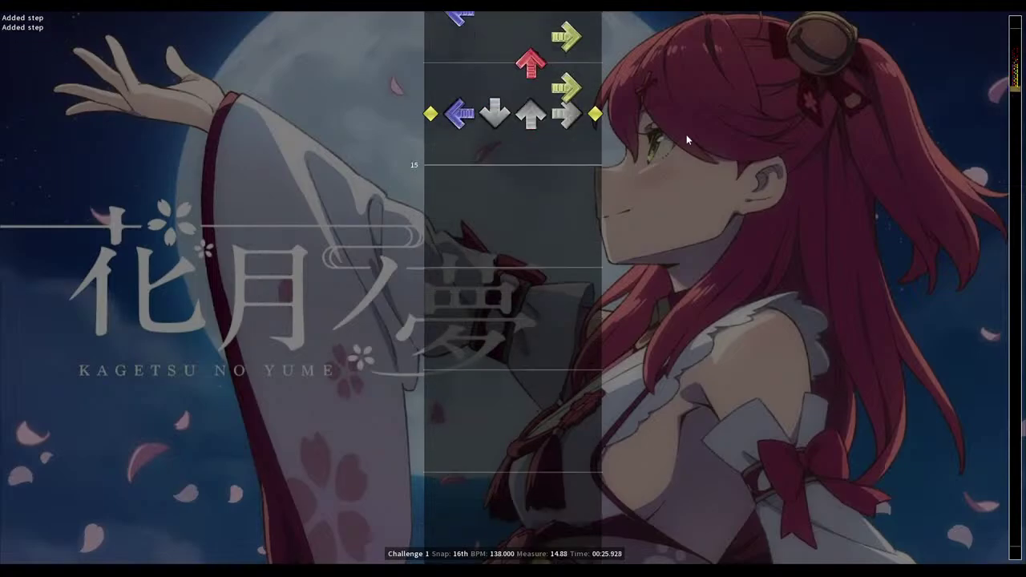
key(Down)
key(2)
Add left, right, down and right steps on consecutive 16ths from measure 15.00 to 15.19
key(Down)
key(1)
key(Down)
key(4)
key(Down)
key(2)
key(Down)
key(4)
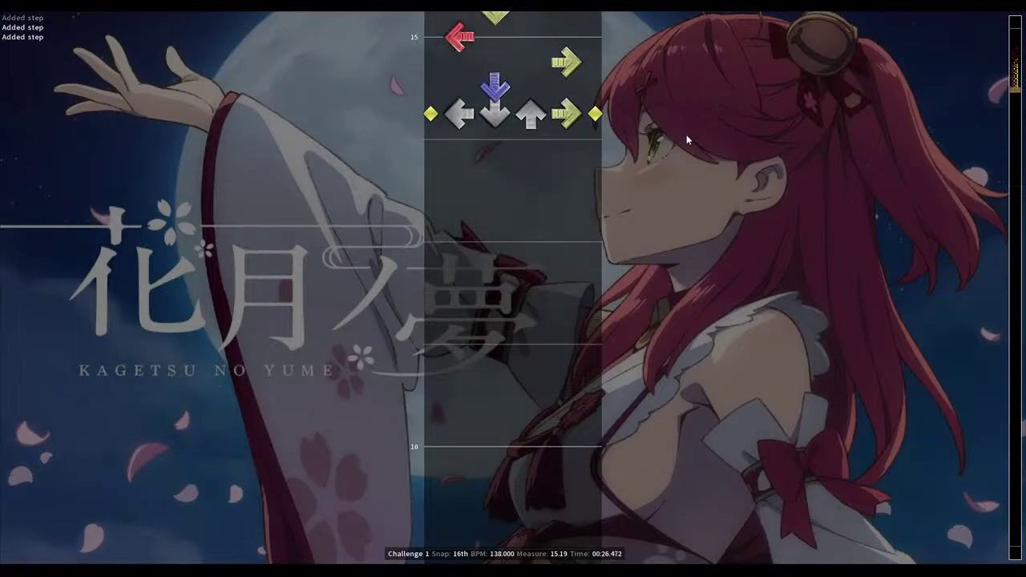
Add a left step at measure 15.25 and an up step at measure 15.31
key(Down)
key(1)
key(Down)
key(3)
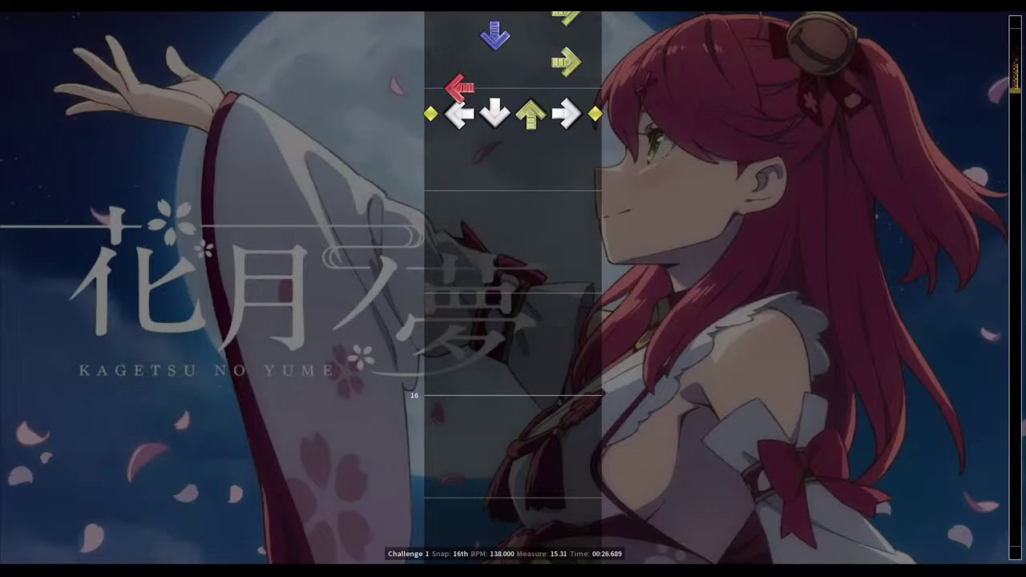
Play back the song around measures 15 to 18 to hear how the passage continues beyond the charted stream
key(p)
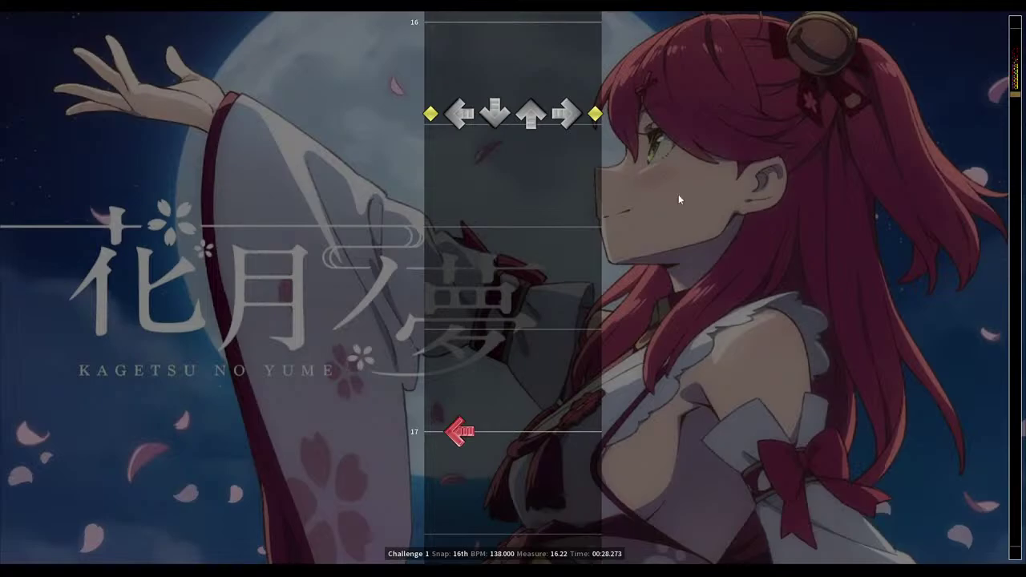
key(space)
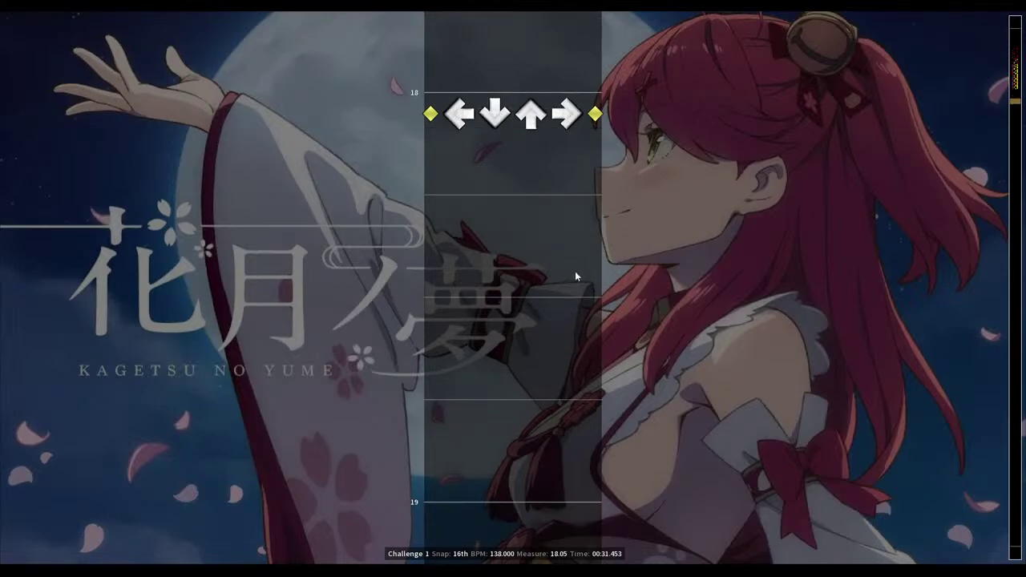
key(space)
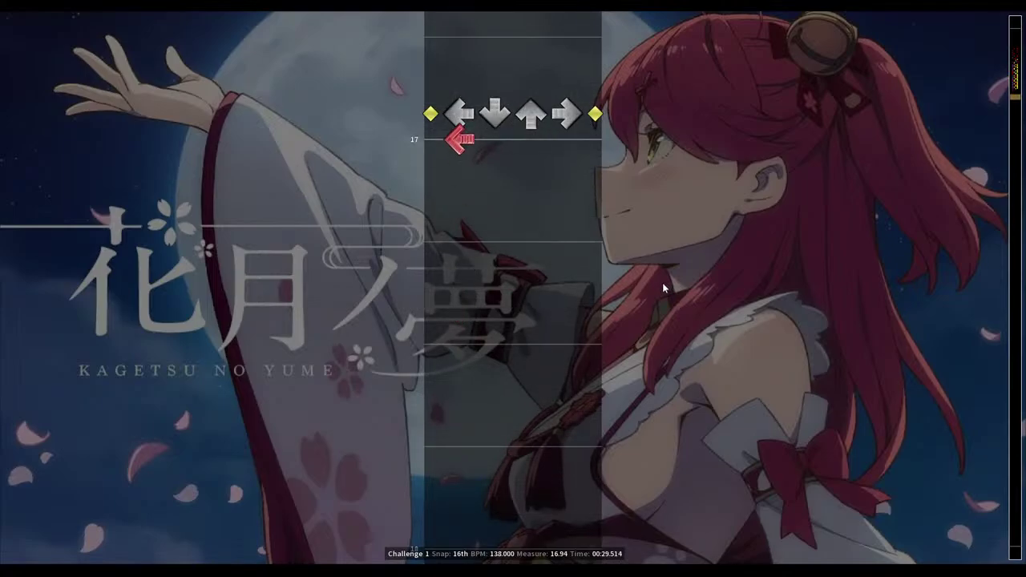
scroll(663, 282, up, 10)
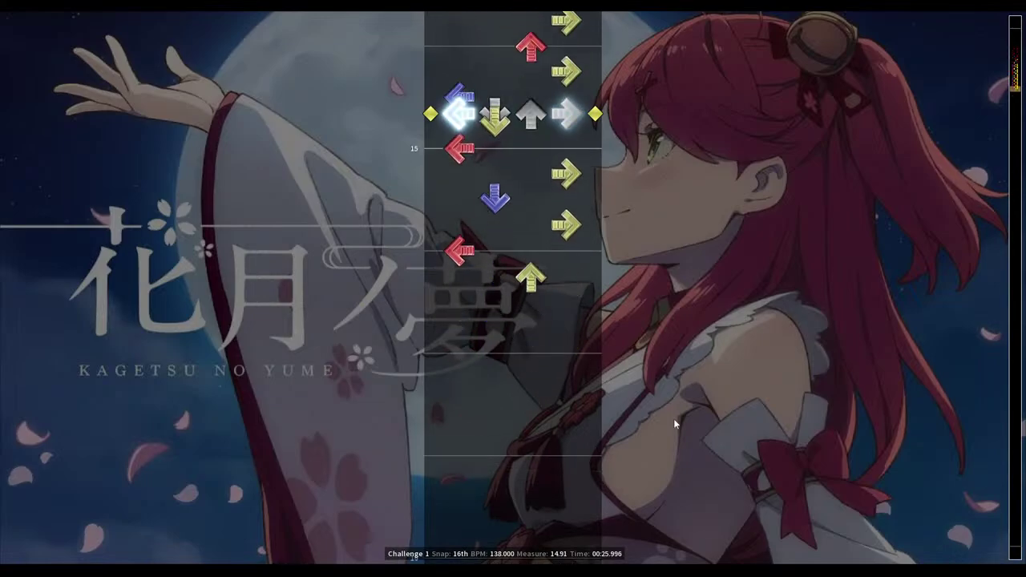
Add left, right, down, up, left, right, up and right steps on consecutive 16ths from measure 15.38 to 15.81
key(1)
key(4)
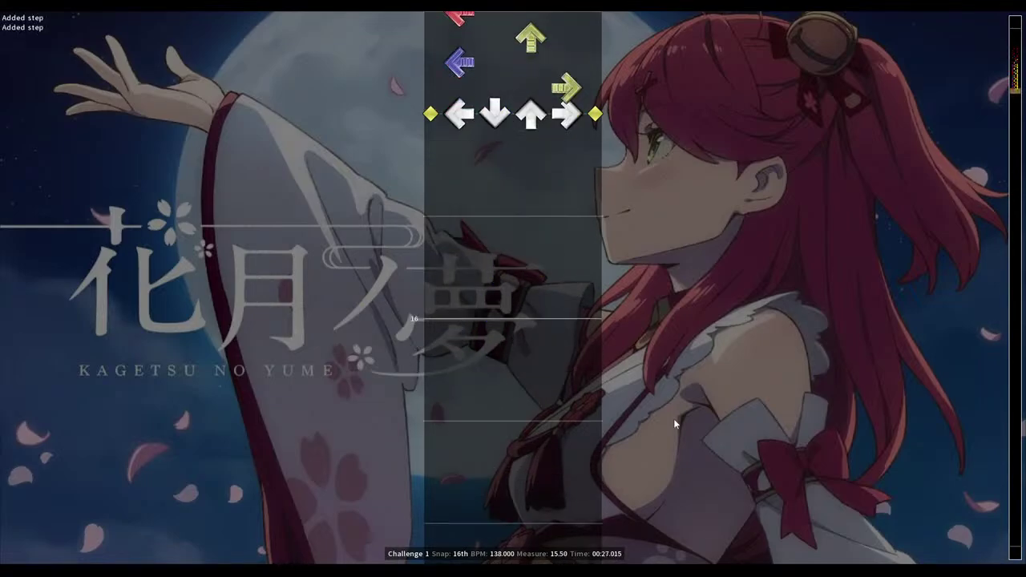
key(2)
key(1)
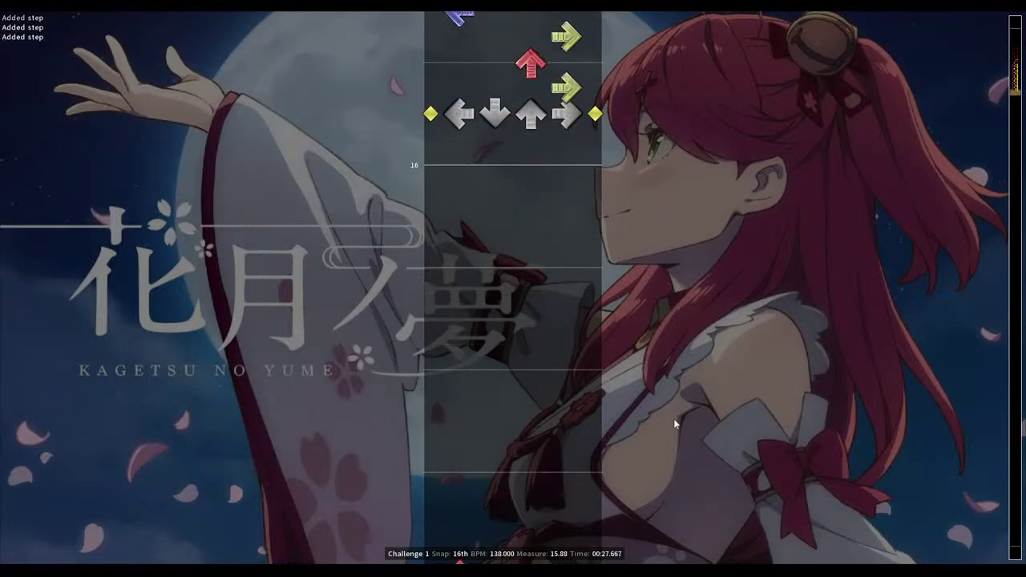
Add left, down, left, down, up and right steps on consecutive 16ths from measure 15.88 to 16.19
key(Down)
key(2)
key(Down)
key(3)
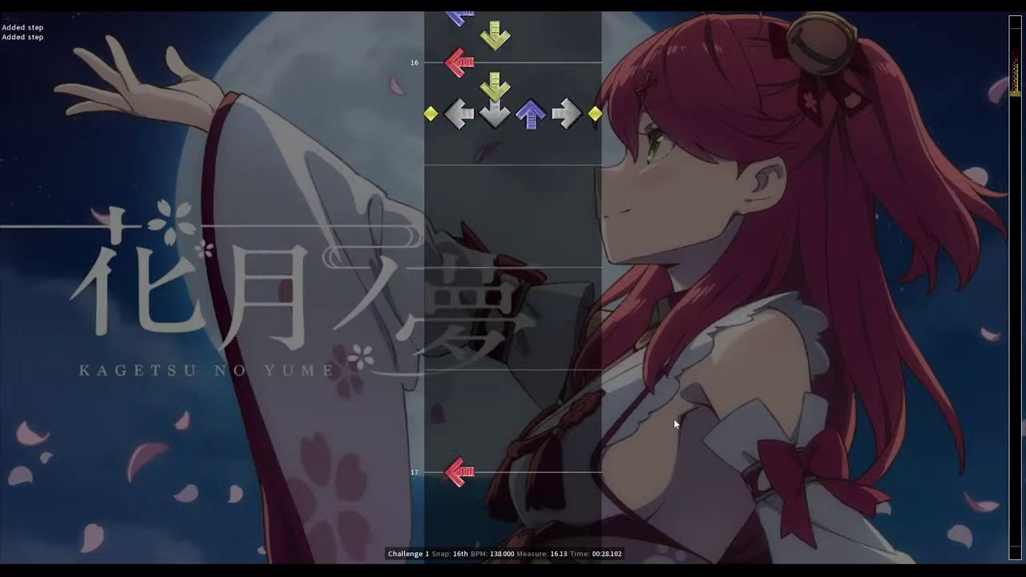
key(Down)
key(4)
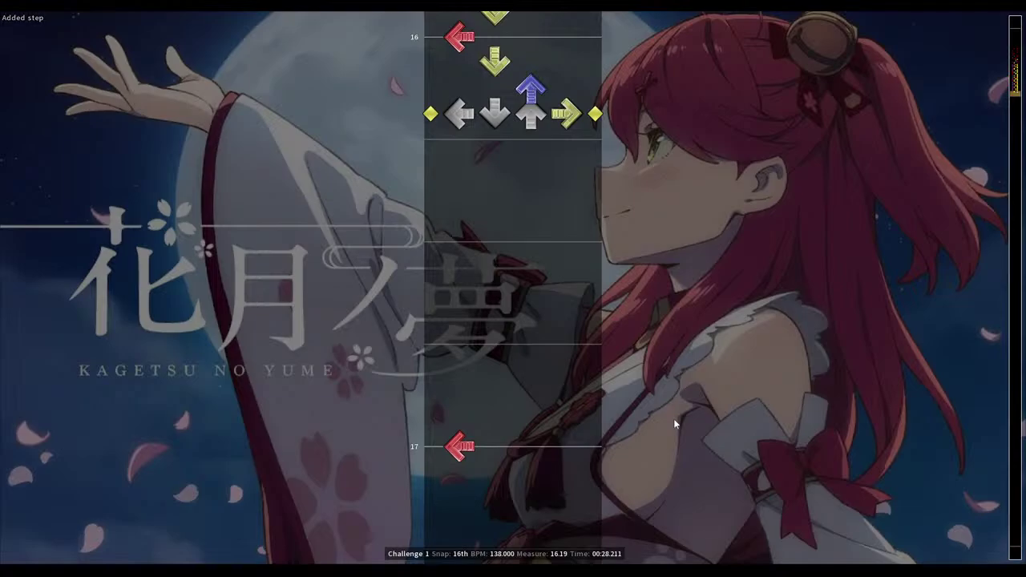
Add up, right, left and up steps on consecutive 16ths from measure 16.25 to 16.44
key(Down)
key(3)
key(Down)
key(4)
key(Down)
key(1)
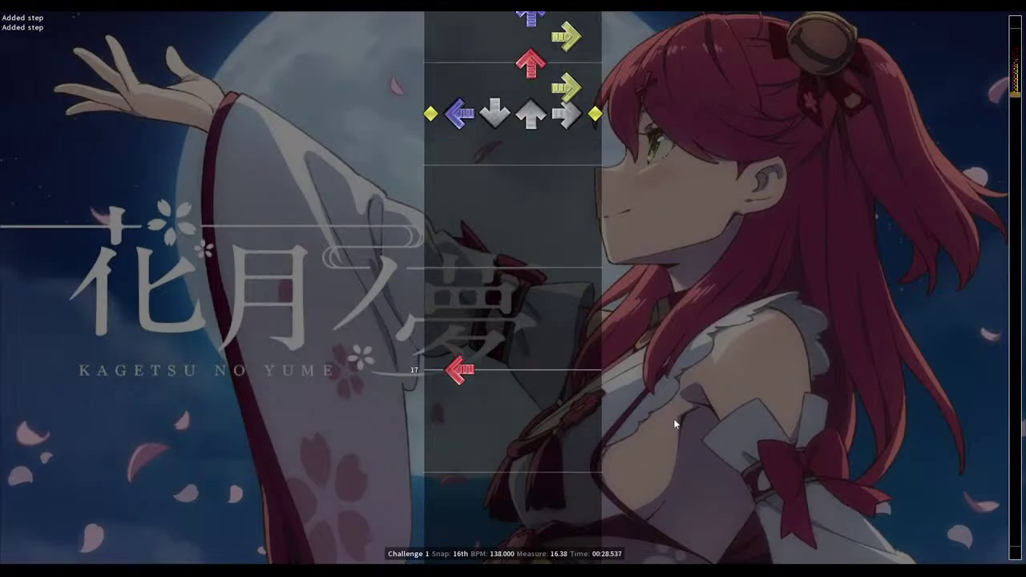
key(Down)
key(3)
Add left, right, down, right and left steps on consecutive 16ths from measure 16.50 to 16.75
key(Down)
key(1)
key(Down)
key(4)
key(Down)
key(2)
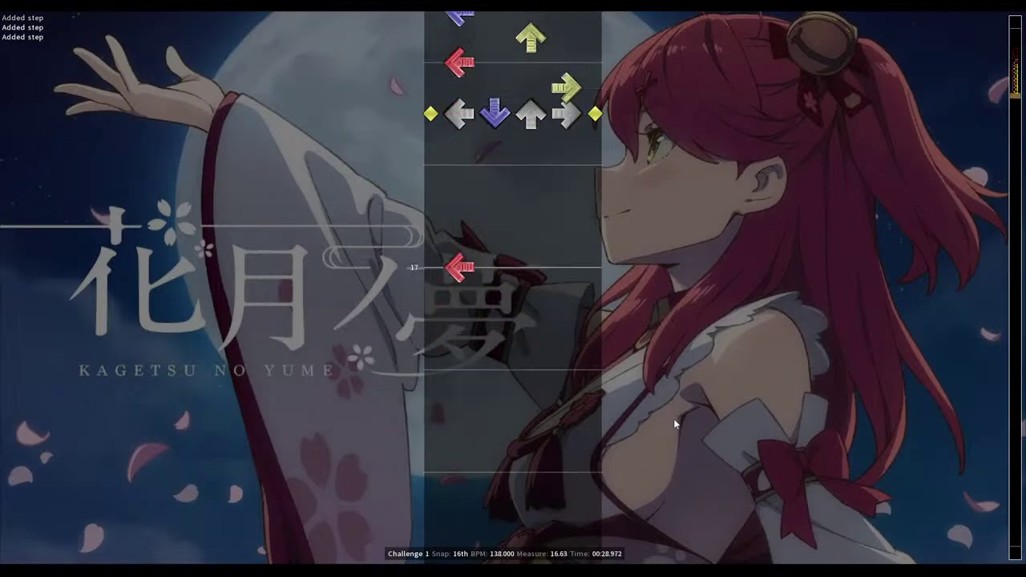
key(Down)
key(4)
key(Down)
key(1)
Add an up step at measure 16.81, a down step at 16.88 and a right step at 16.94
key(Down)
key(3)
key(Down)
key(2)
key(Down)
key(4)
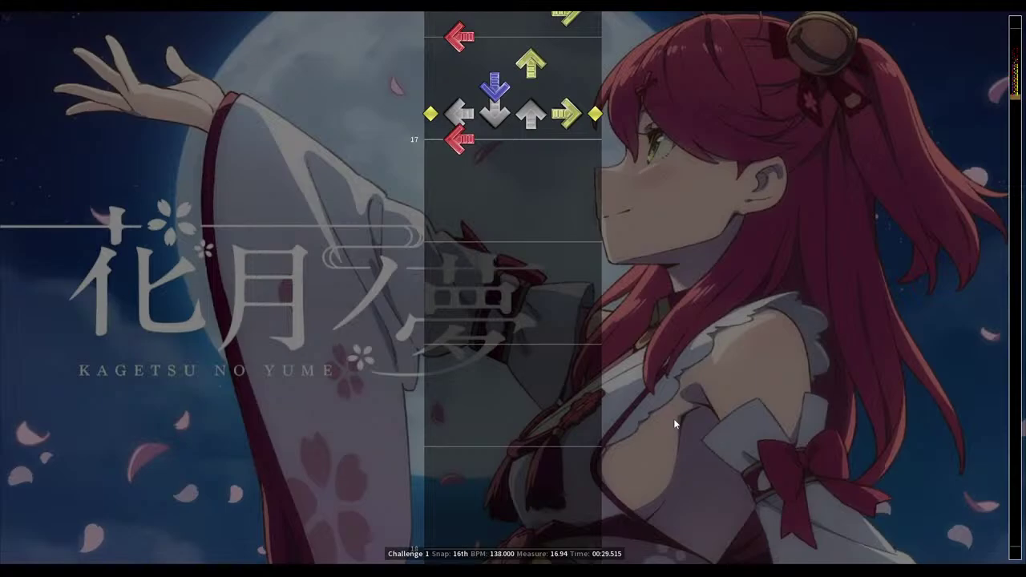
Review the finished stream back from measure 17 to the patterns around measures 8 and 9
key(Page_Up)
key(Page_Up)
key(Page_Up)
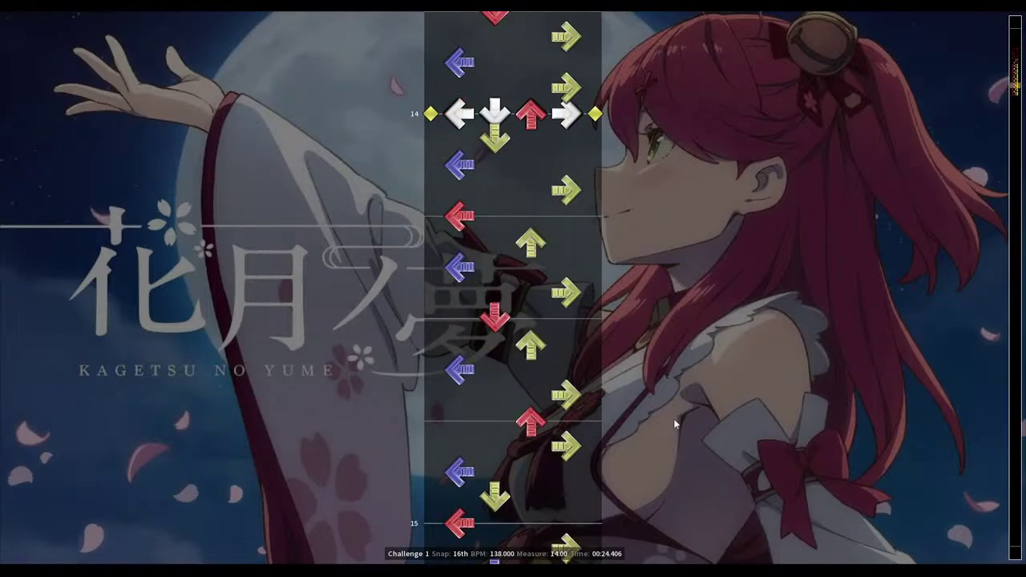
key(Page_Up)
key(Page_Up)
key(Page_Up)
key(Page_Up)
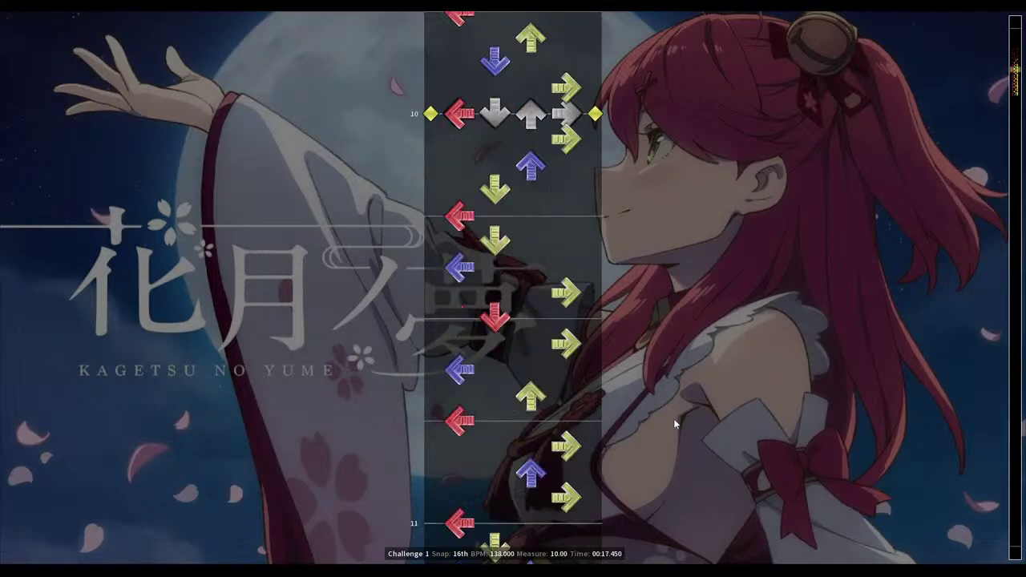
key(Page_Up)
key(Page_Up)
key(Down)
key(Down)
key(Down)
key(Down)
key(Down)
key(Down)
key(Down)
key(Down)
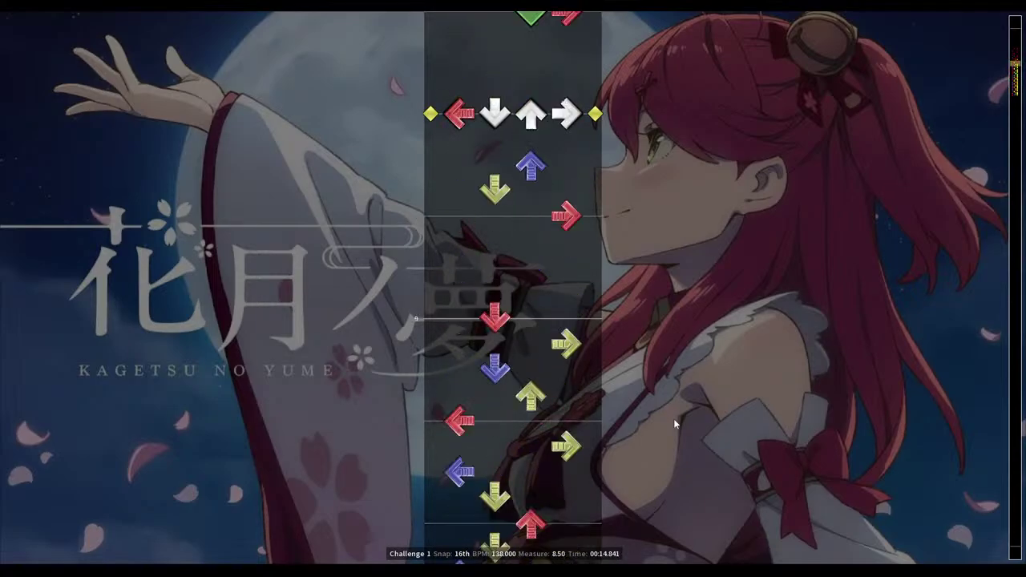
key(Down)
key(Down)
key(Down)
key(Down)
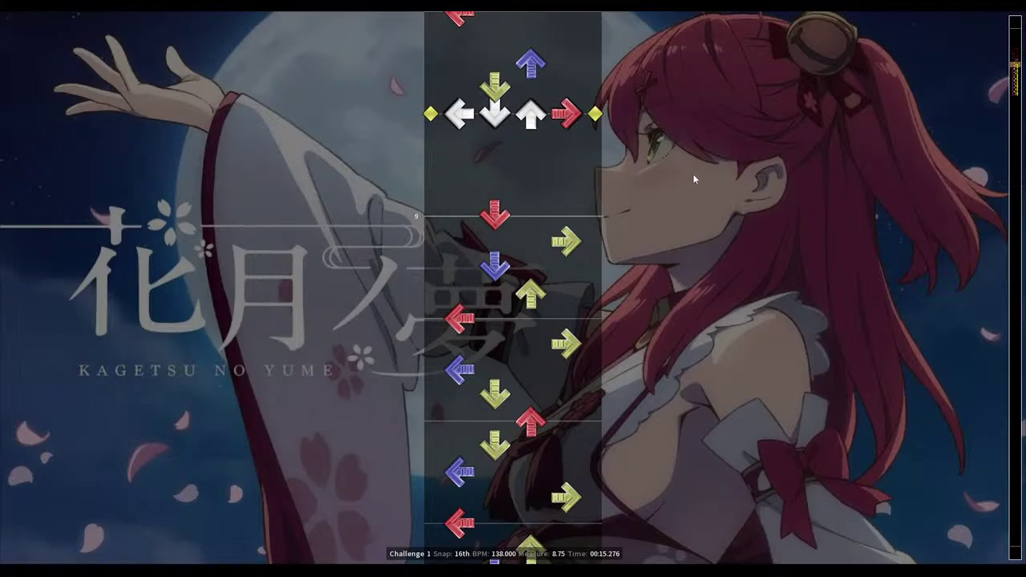
Replace the left step at measure 17.00 with a left hold lasting to measure 17.25
scroll(693, 174, up, 20)
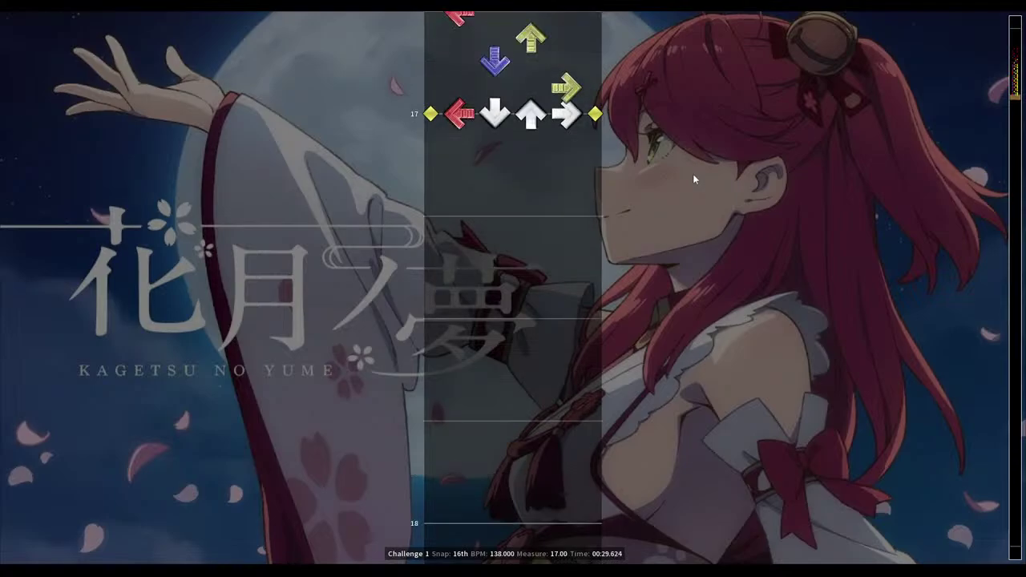
key(Down)
key(1)
Play back the end of the stream from measure 16.25 into the left hold at measure 17
key(Up)
key(Up)
key(Up)
key(Up)
key(Up)
key(Up)
key(Up)
key(Up)
key(Up)
key(Up)
key(Up)
key(Up)
key(Up)
key(Up)
key(Up)
key(Up)
key(Up)
key(Up)
key(Up)
key(Up)
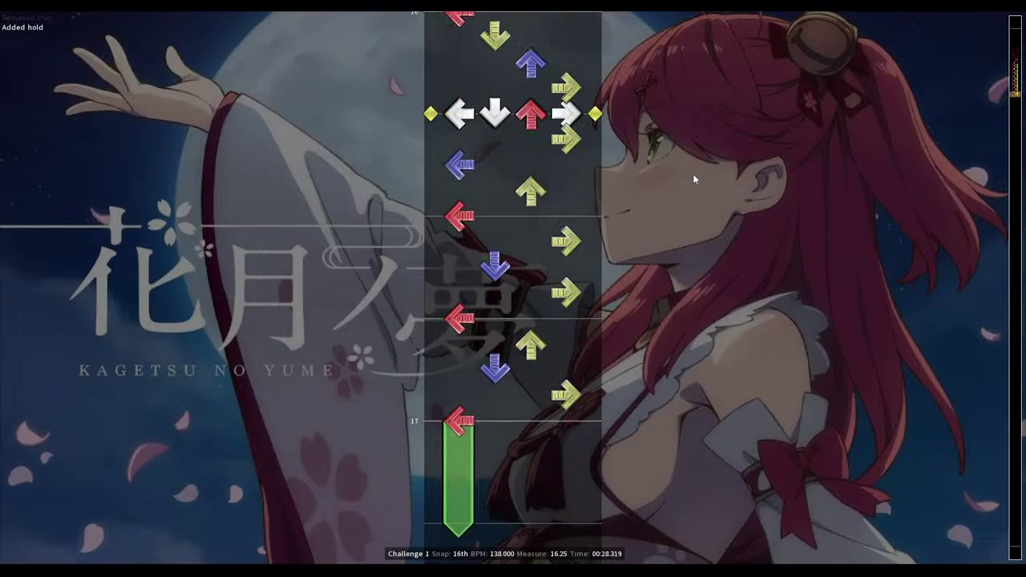
key(Down)
key(Down)
key(Down)
key(Down)
key(Down)
key(Down)
key(Down)
key(Down)
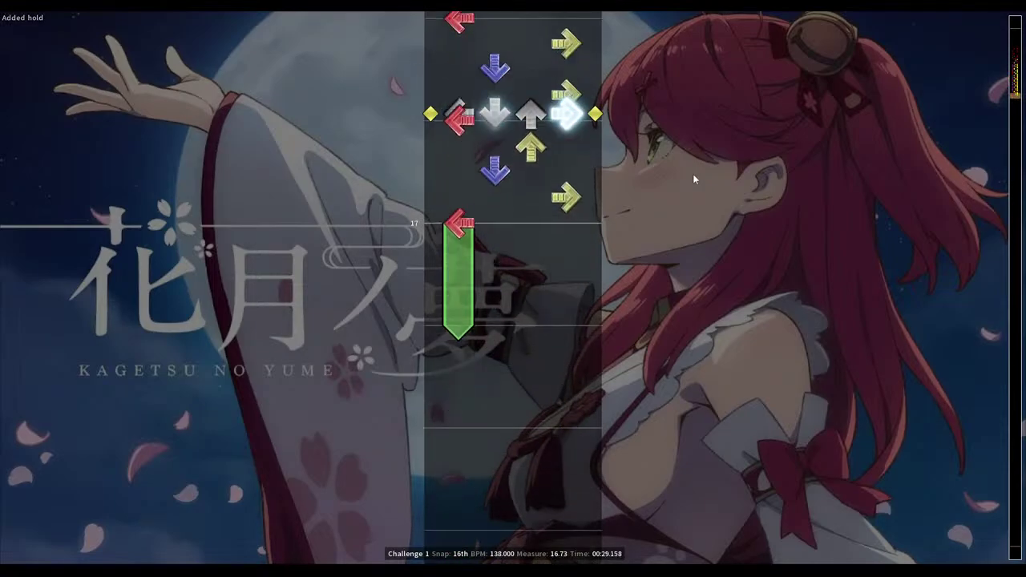
Remove the up step at measure 16.81, the down step at 16.88 and the right step at 16.94, and play the passage
key(Up)
key(Up)
key(3)
key(Down)
key(2)
key(Down)
key(4)
key(p)
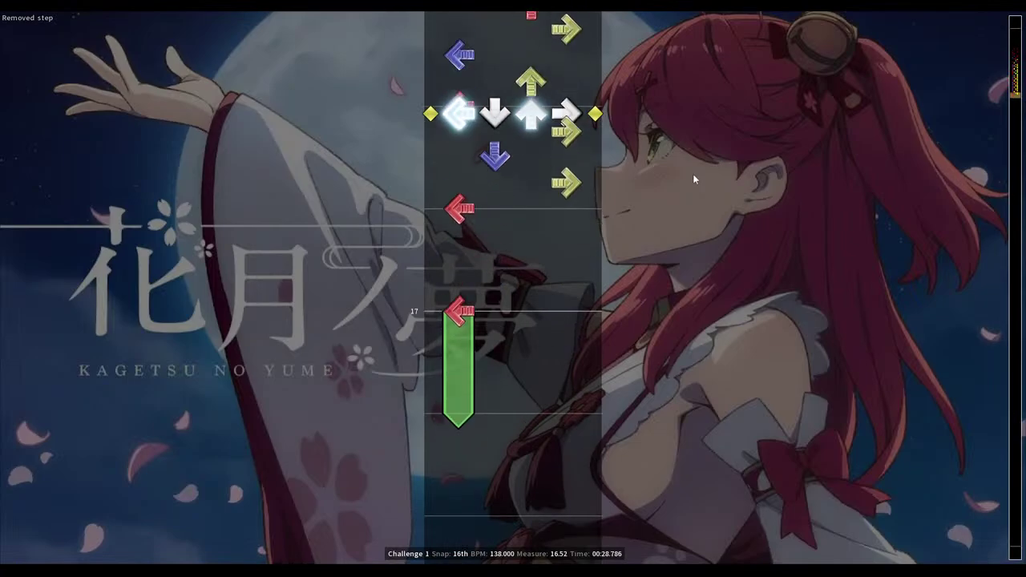
Add a right step at measure 16.88 and a left step at measure 16.94
key(p)
key(Up)
key(Up)
key(Up)
key(Up)
key(Down)
key(1)
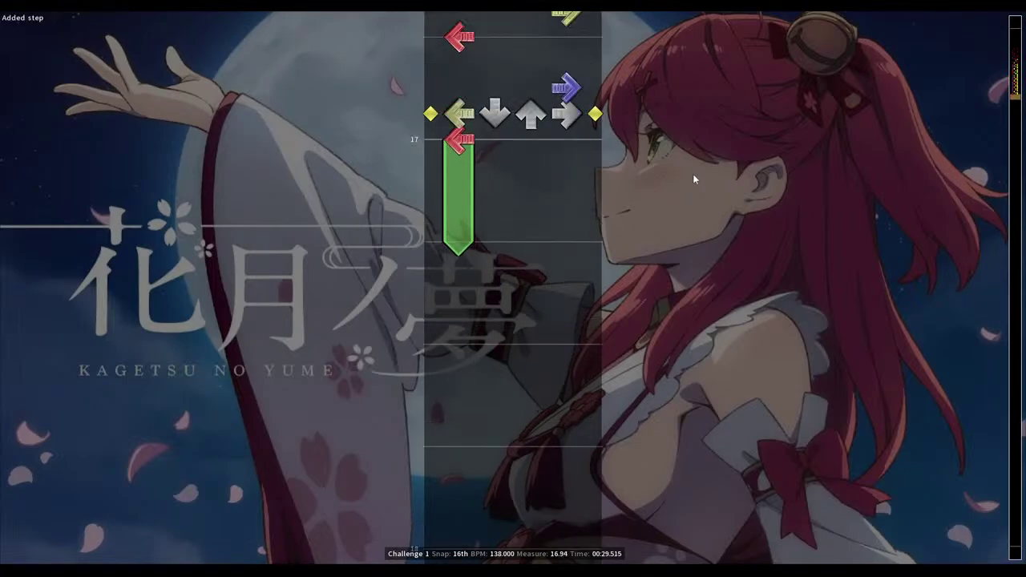
Replace the left hold at measure 17.00 with a right hold lasting to measure 17.25
key(Down)
key(1)
key(4)
key(Down)
key(Down)
key(Down)
key(Down)
Play back the stream from measure 14.75 through the right hold at measure 17
key(p)
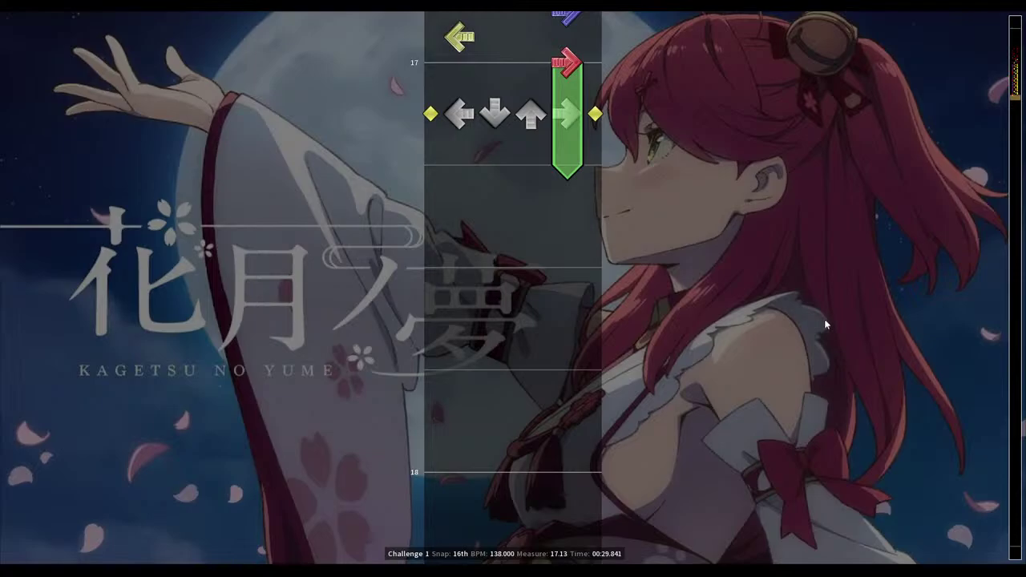
scroll(820, 318, up, 20)
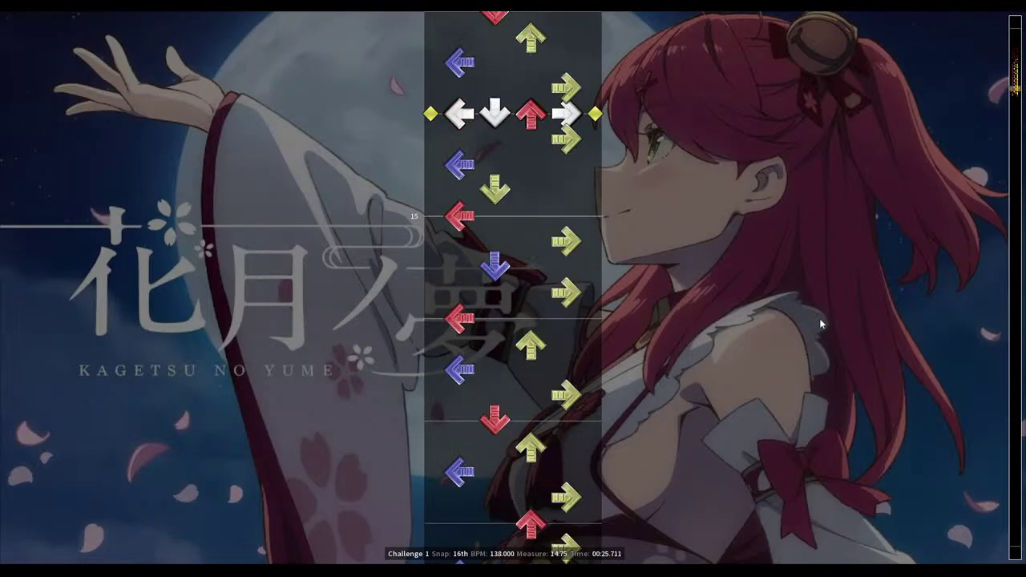
key(p)
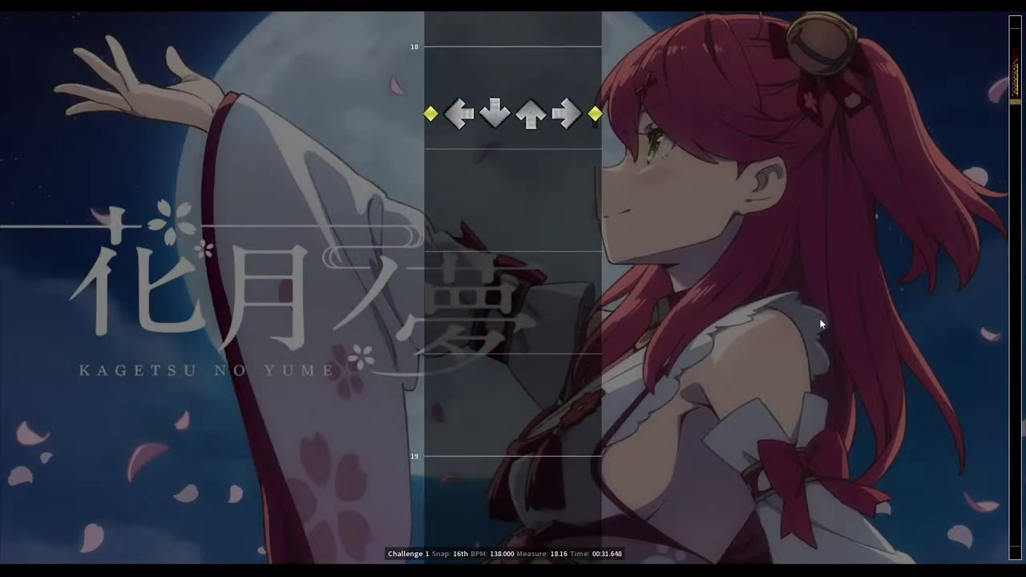
key(space)
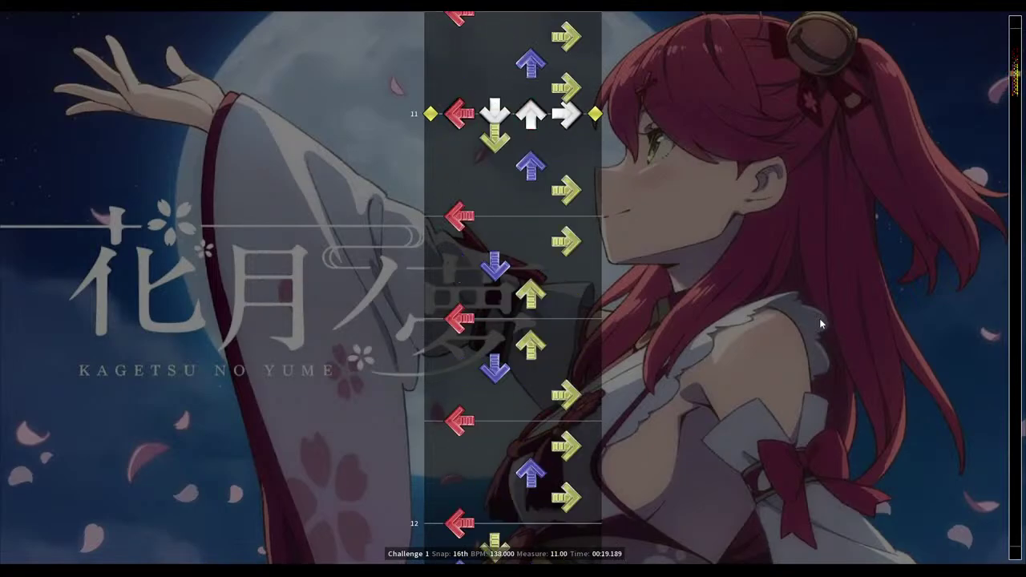
Play the stream from around measure 9.44 and raise the playback speed to 100%
key(Page_Up)
key(Page_Up)
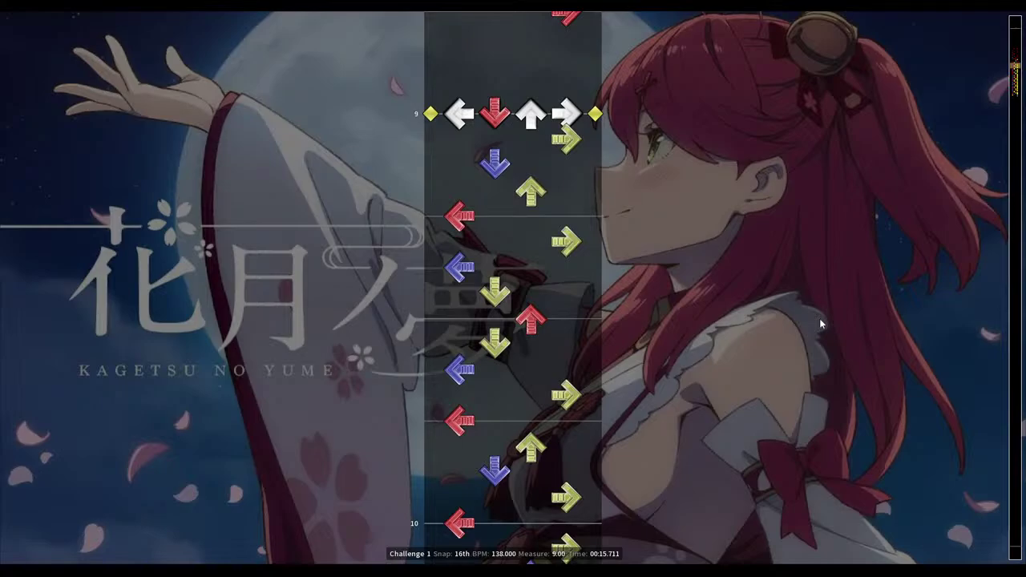
scroll(819, 319, up, 20)
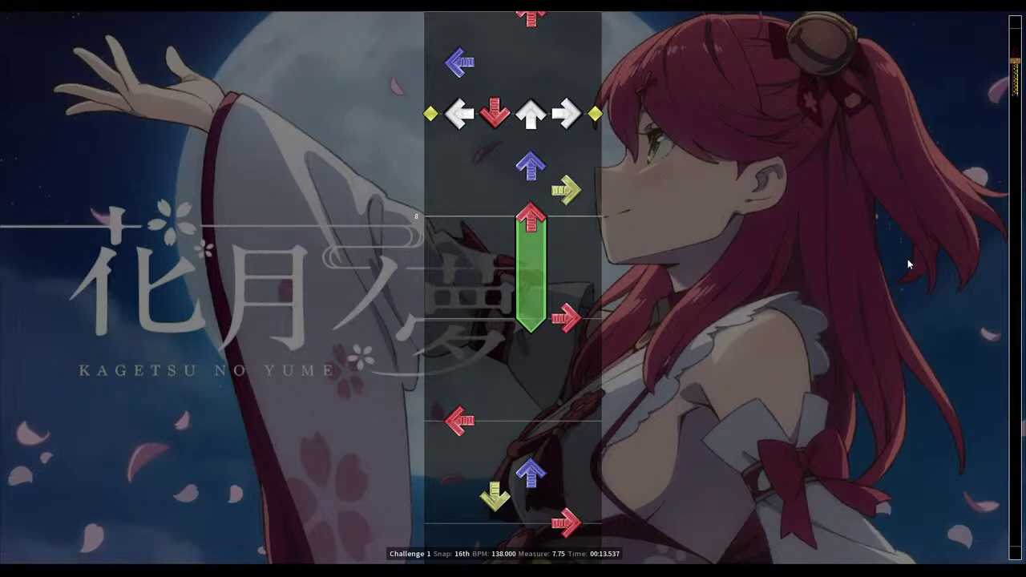
scroll(908, 259, up, 16)
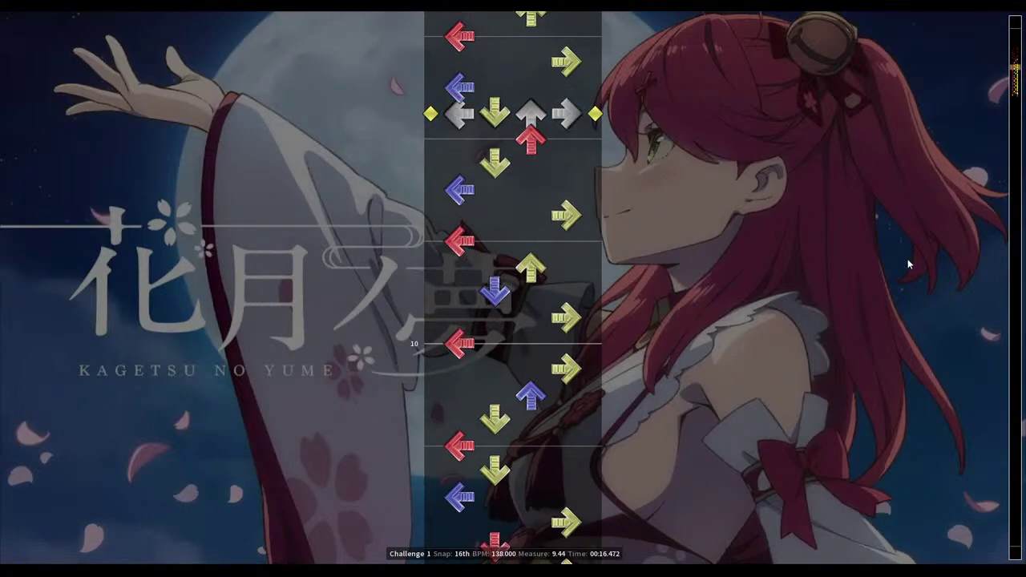
key(bracketleft)
key(bracketleft)
key(bracketleft)
key(bracketleft)
key(bracketleft)
key(bracketleft)
key(bracketleft)
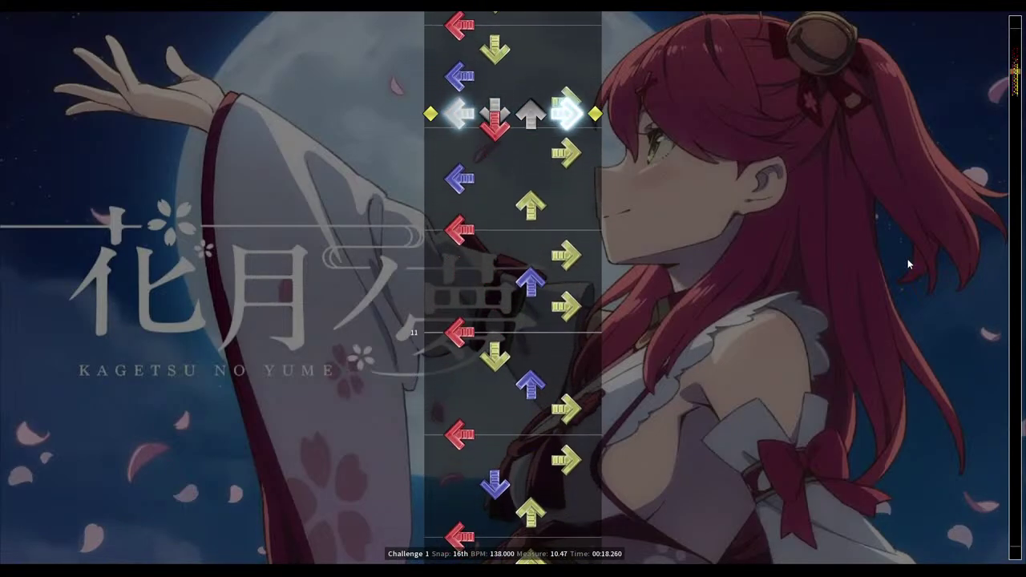
key(ctrl+Up)
key(ctrl+Up)
key(ctrl+Up)
key(ctrl+Up)
key(ctrl+Up)
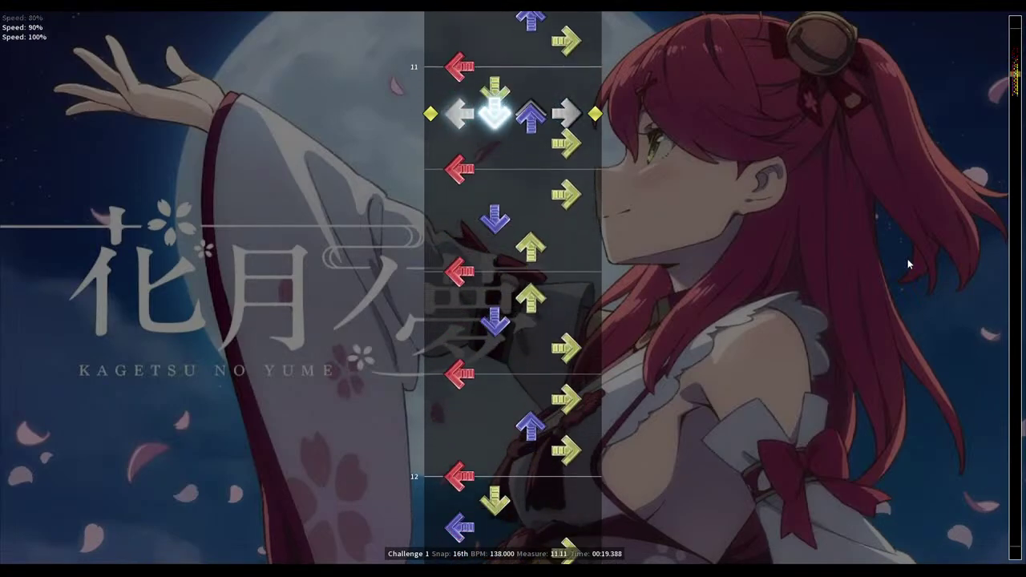
key(ctrl+Up)
key(ctrl+Up)
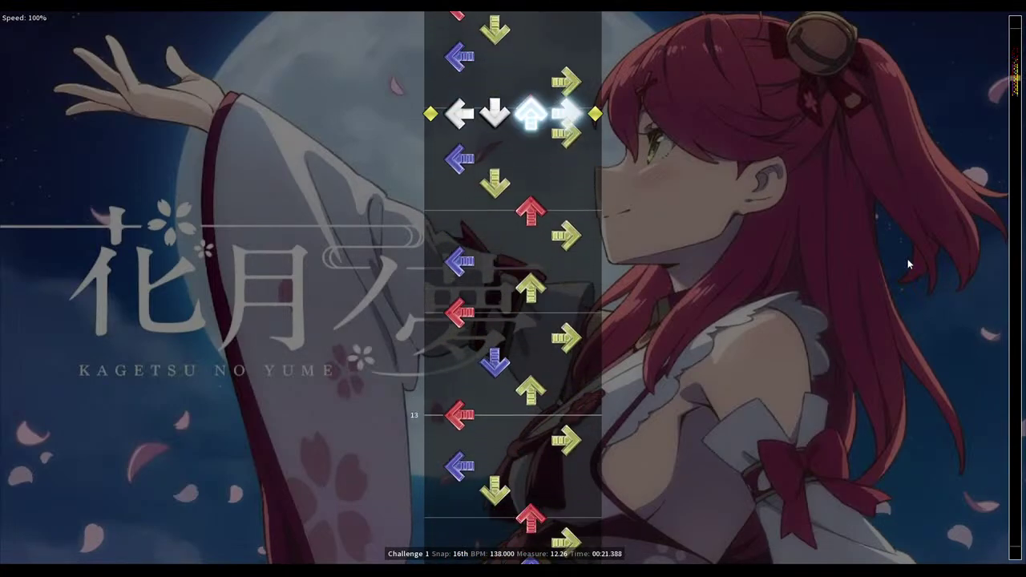
key(ctrl+Up)
key(ctrl+Up)
key(ctrl+Up)
key(ctrl+Up)
key(ctrl+Up)
key(ctrl+Down)
key(ctrl+Down)
key(ctrl+Down)
key(ctrl+Down)
key(ctrl+Down)
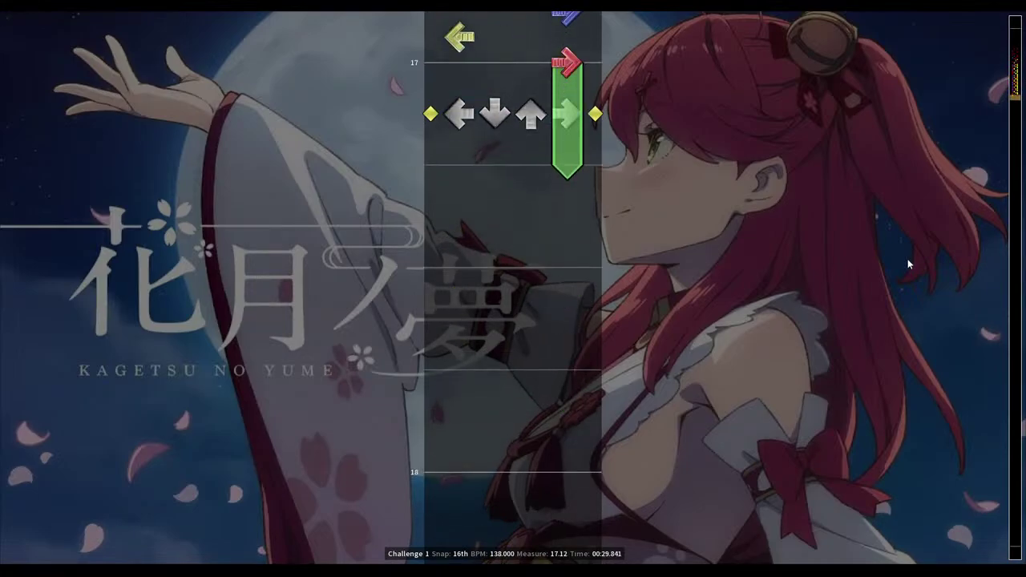
Remove the right hold at measure 17.00 and turn the left step at measure 16.75 into a hold lasting to 16.88
key(4)
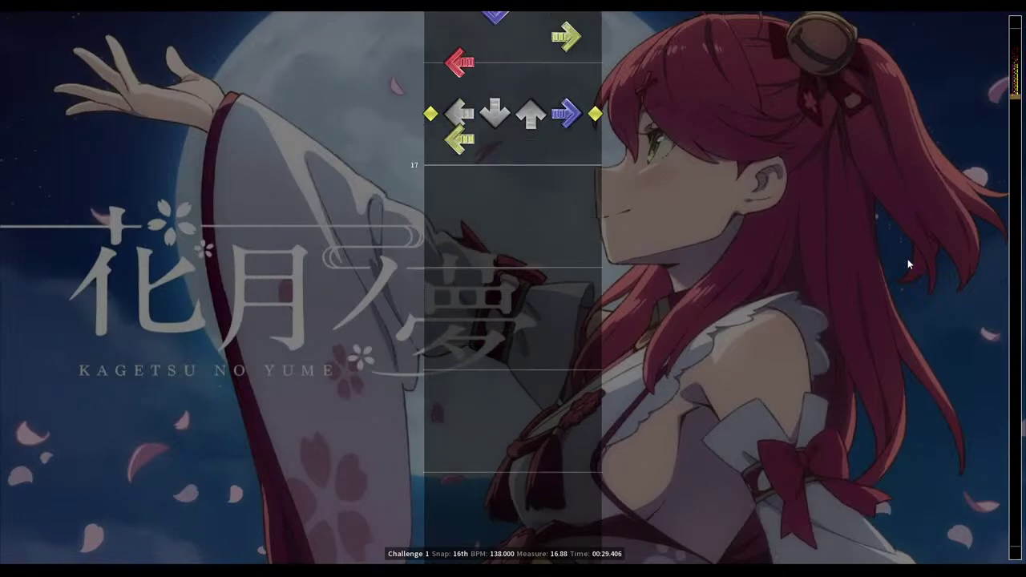
key(p)
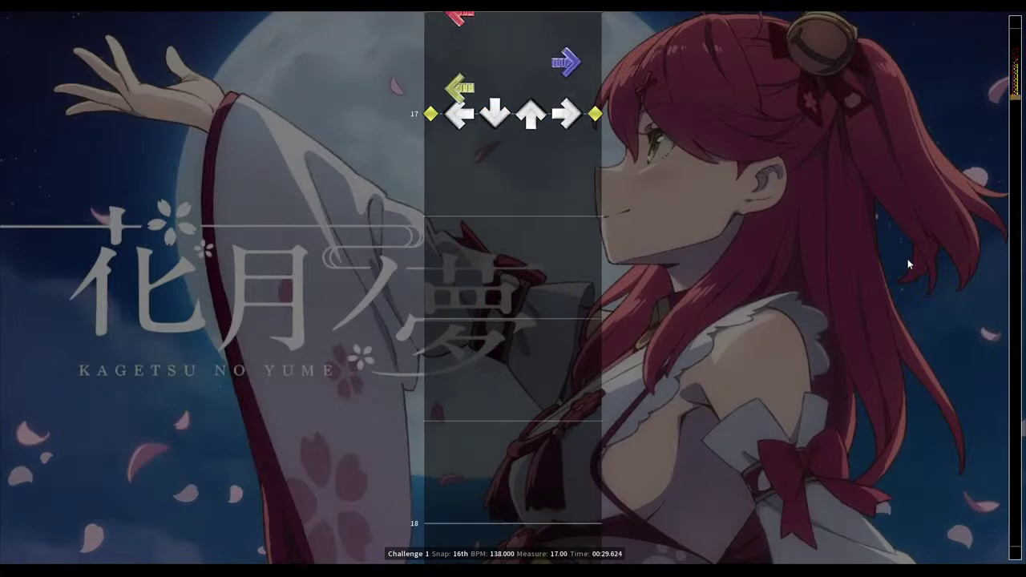
key(Up)
key(Up)
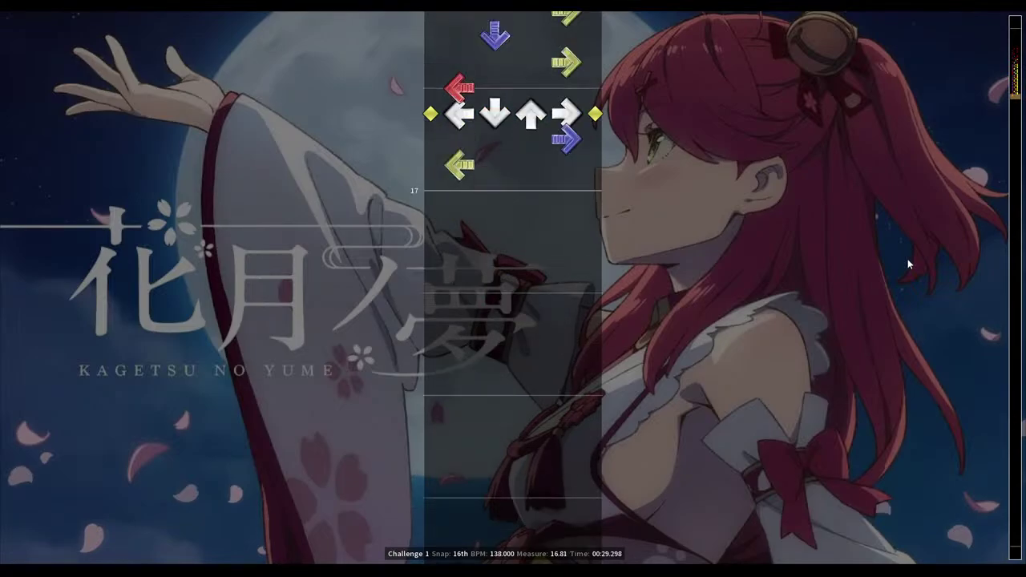
key(1)
key(1)
key(Up)
key(Up)
key(Up)
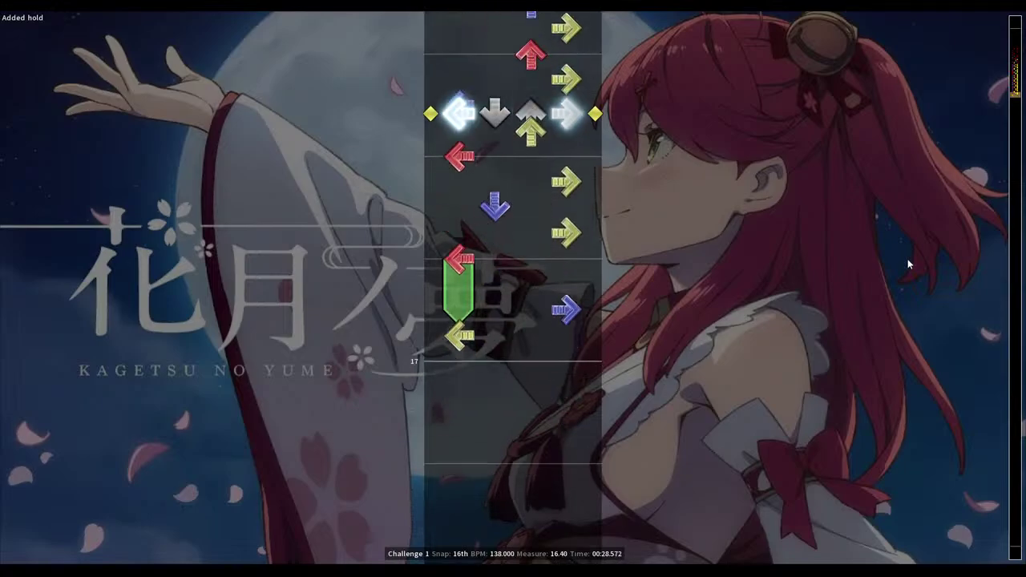
Turn the left hold at measure 16.75 back into a single left step
key(space)
key(space)
key(Up)
key(Up)
key(Up)
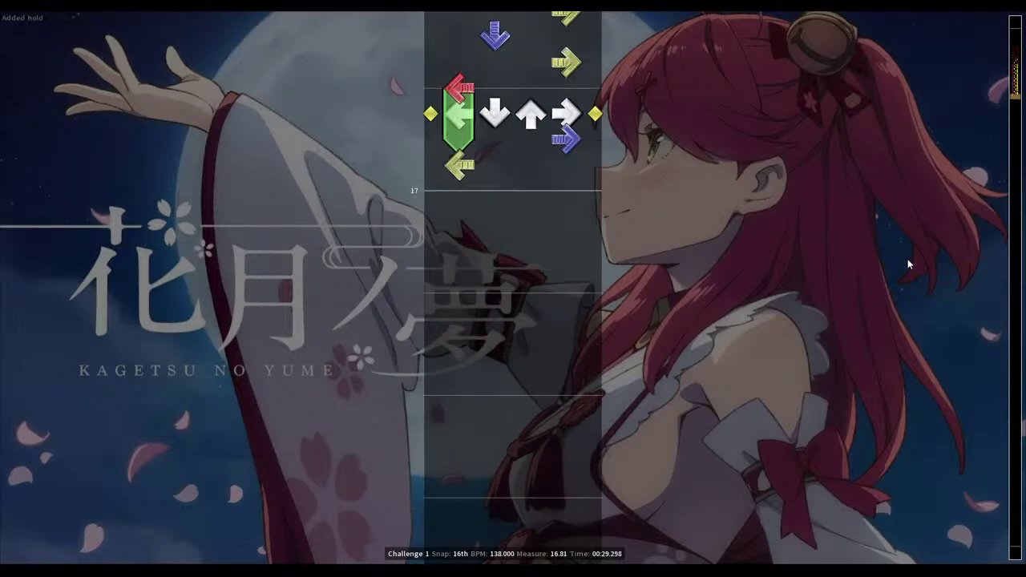
key(Up)
key(1)
key(1)
Add 16th-note steps from measure 17.00 to 17.31 in the order right, left, up, left, up, down
key(Down)
key(Down)
key(Down)
key(Down)
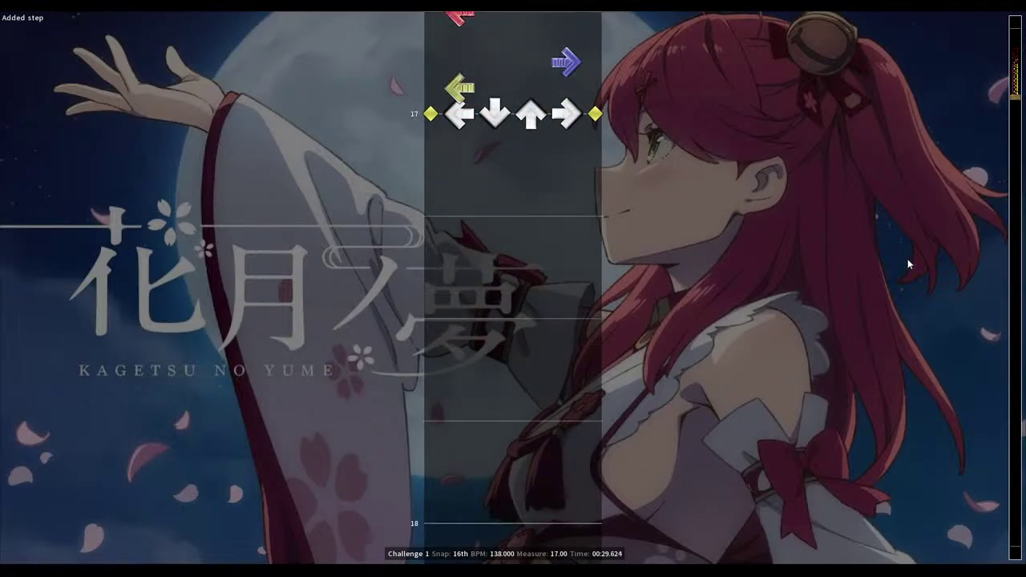
key(4)
key(Down)
key(1)
key(Down)
key(3)
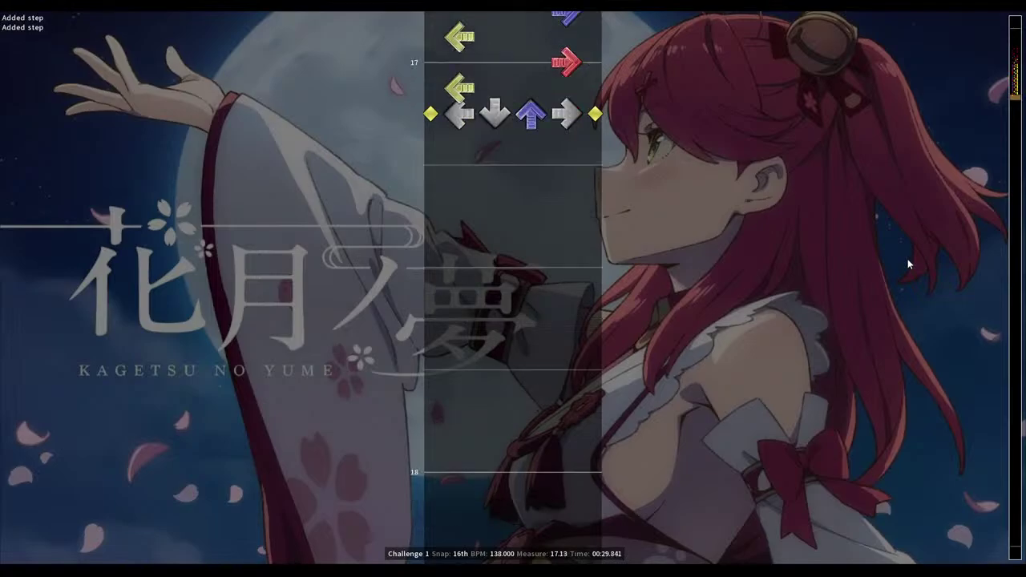
key(Down)
key(1)
key(Down)
key(3)
key(Down)
key(2)
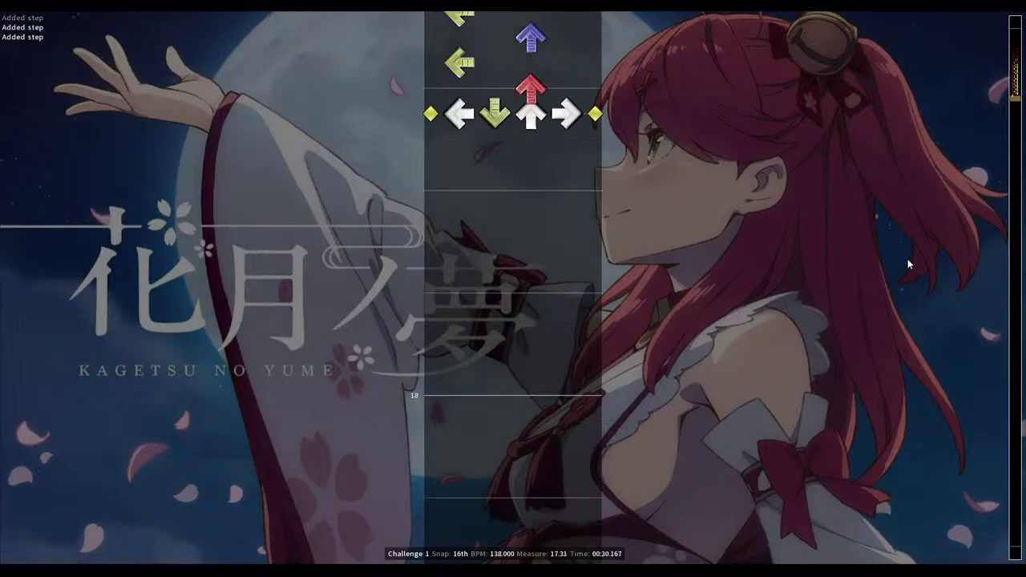
Continue the 16th-note stream from measure 17.38 to 17.63 with up, down, right, left, right steps
key(Down)
key(3)
key(Down)
key(2)
key(Down)
key(4)
key(Down)
key(1)
key(Down)
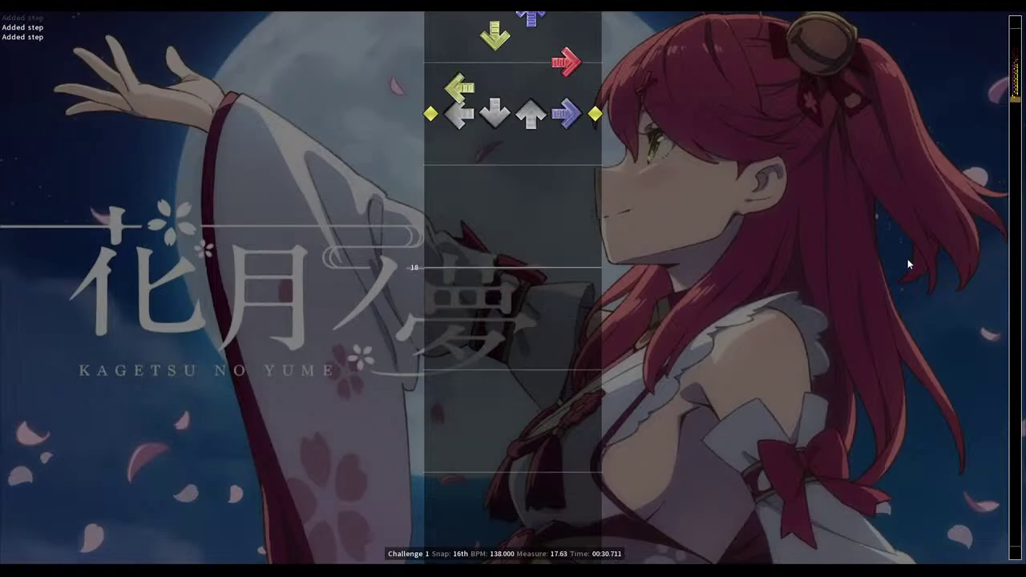
key(4)
Add 16th-note steps from measure 17.69 to 18.00 in the order left, down, left, down, up, right
key(Down)
key(1)
key(Down)
key(2)
key(Down)
key(1)
key(Down)
key(2)
key(Down)
key(3)
key(Down)
key(4)
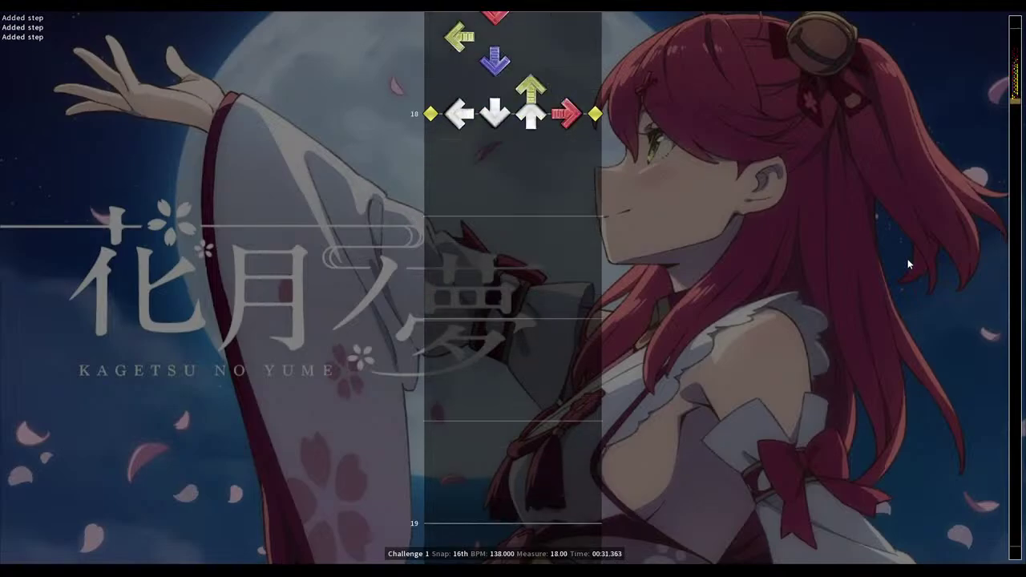
Extend the stream from measure 18.06 to 18.31 with up, right, left, up, left steps
key(Down)
key(3)
key(Down)
key(4)
key(Down)
key(1)
key(Down)
key(3)
key(Down)
key(1)
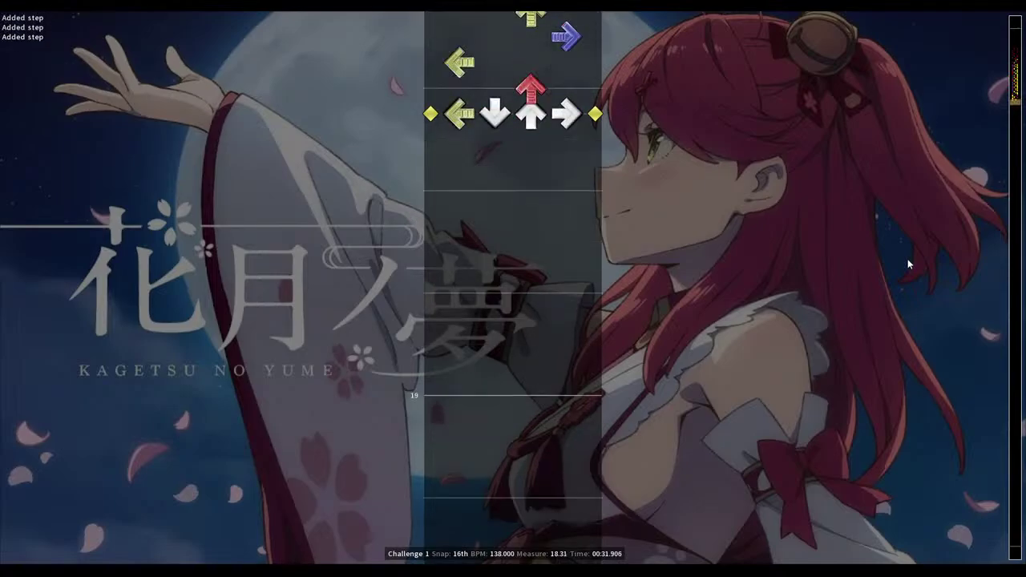
Add right, down and right steps at measures 18.38, 18.44 and 18.50
key(Down)
key(4)
key(Down)
key(2)
key(Down)
key(4)
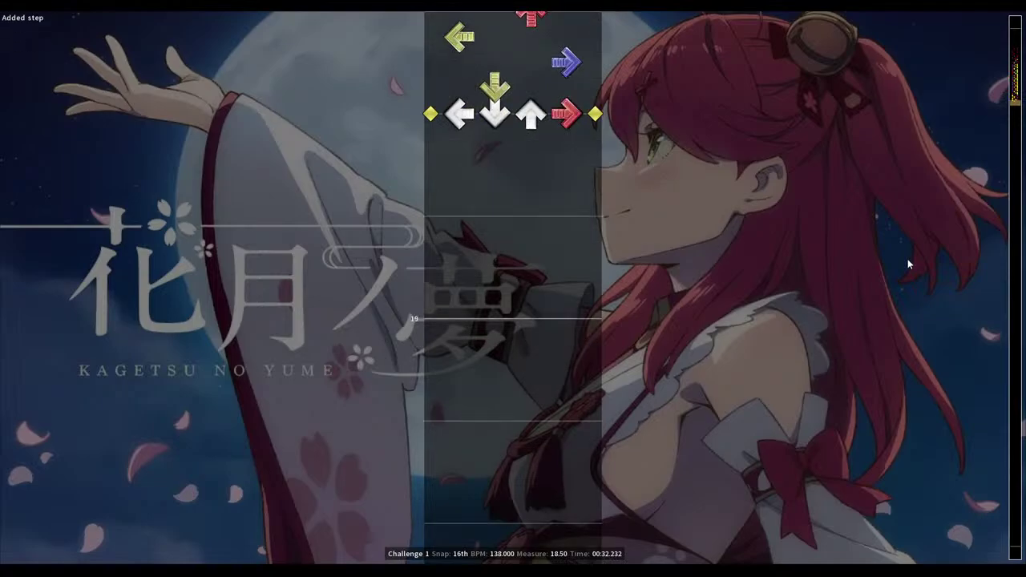
Replace the right step at measure 18.38 with an up step, keeping only the down step at 18.44
key(Up)
key(Up)
key(1)
key(1)
key(3)
key(Down)
key(4)
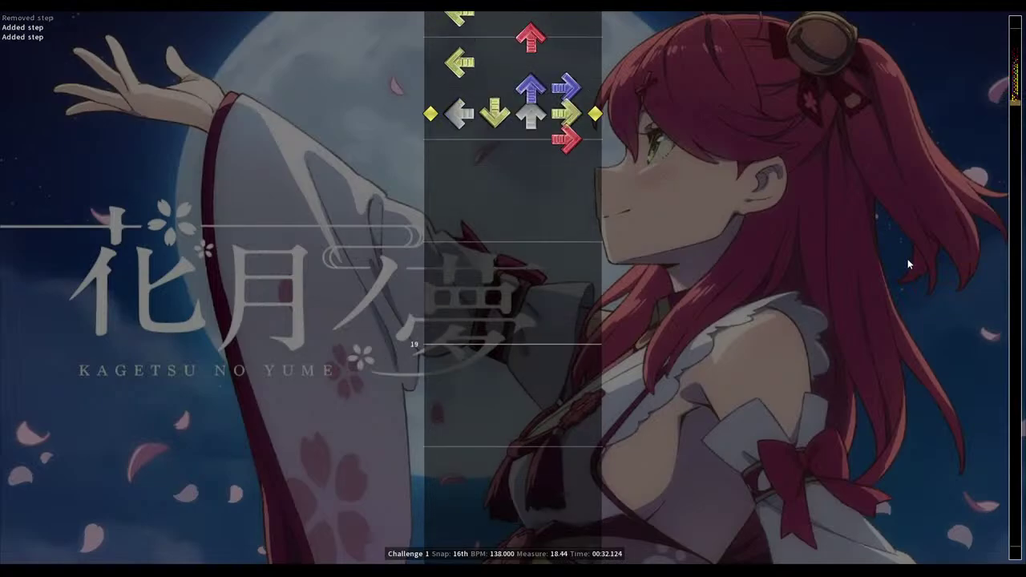
key(Up)
key(4)
key(Down)
key(4)
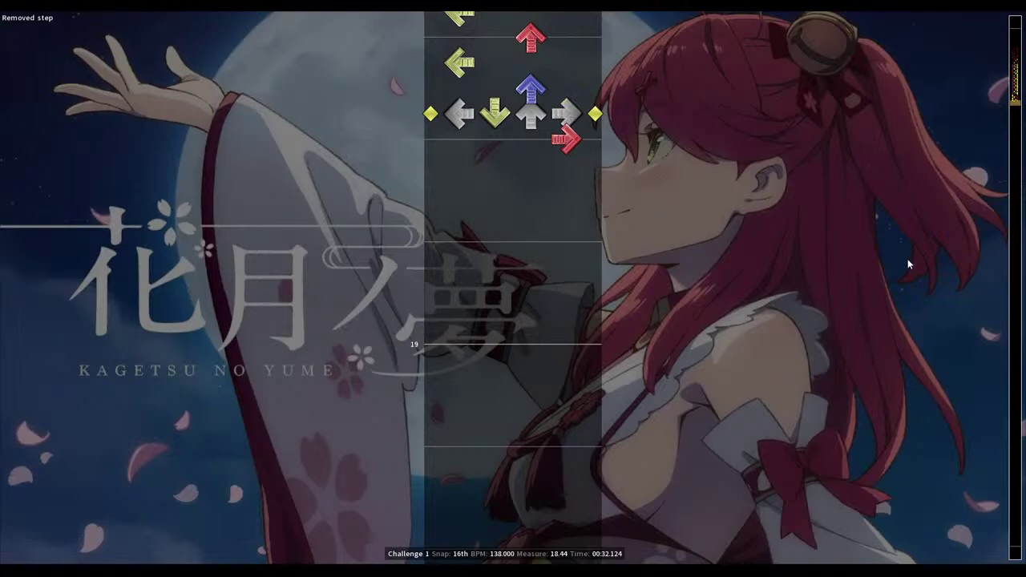
Add a down step at measure 18.56 and a right step at 18.63
key(Down)
key(Down)
key(2)
key(Down)
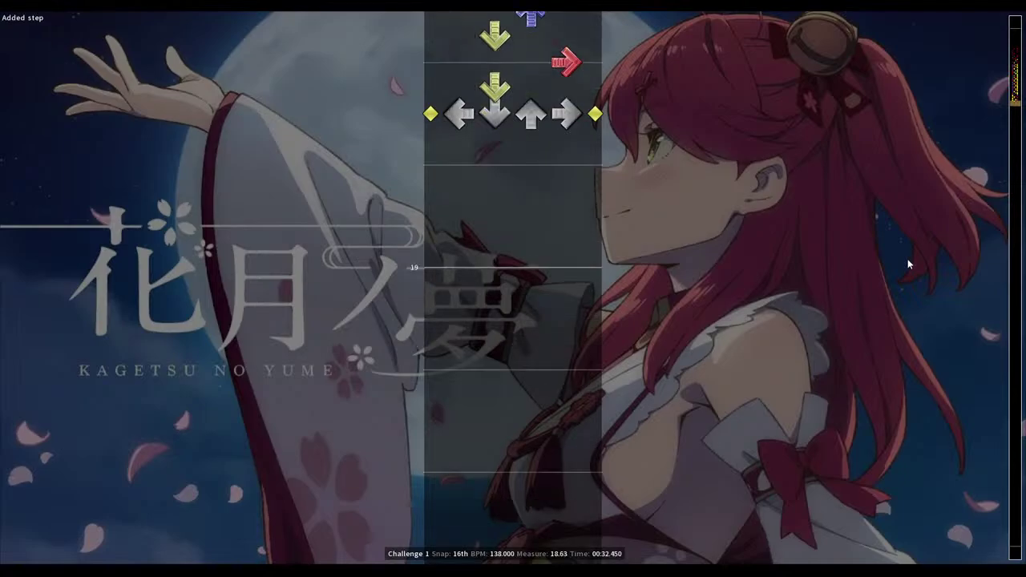
key(4)
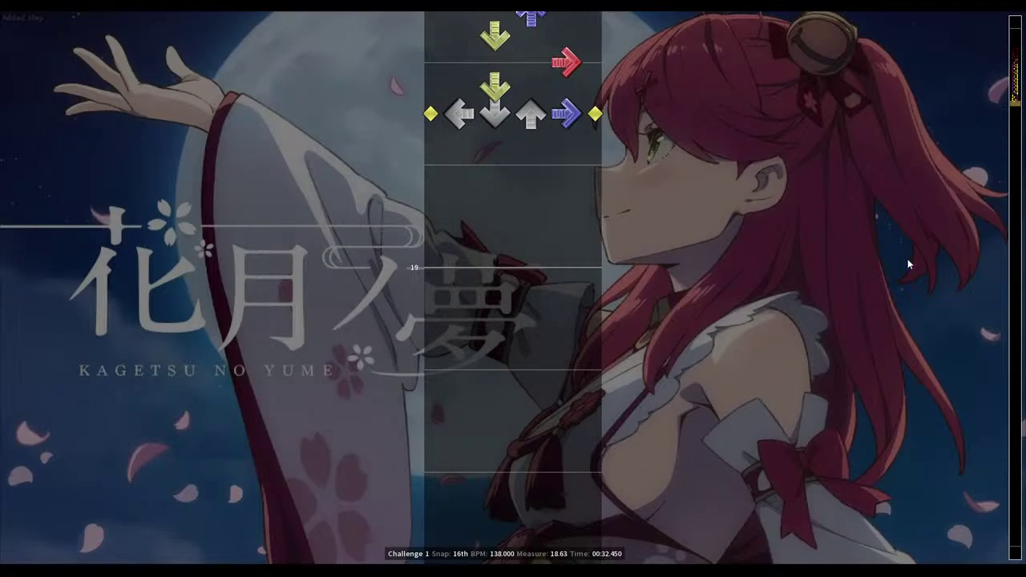
Play back the new stream around measures 16 to 18 and listen to the uncharted section from measure 21
scroll(908, 259, up, 18)
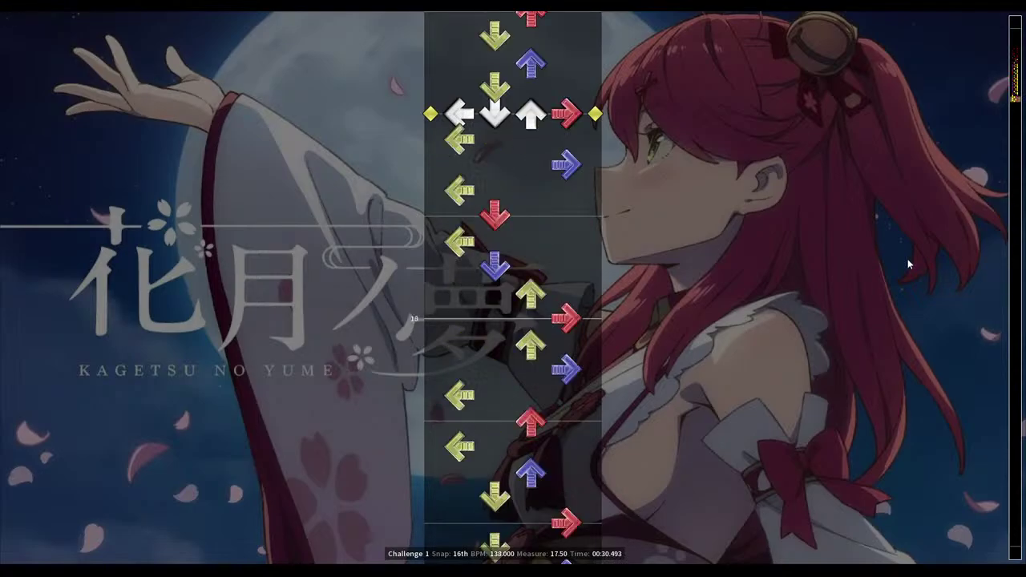
key(p)
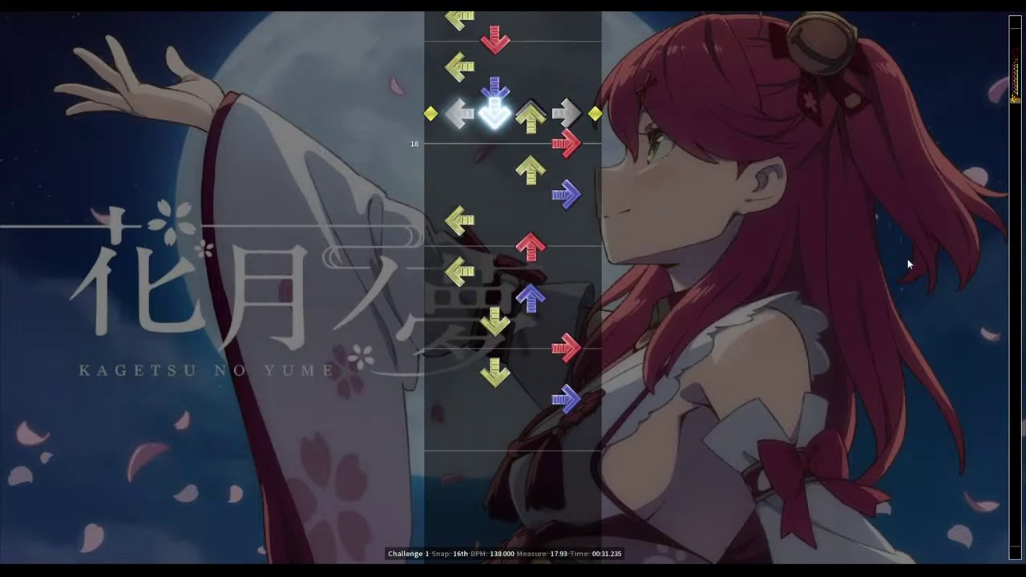
key(p)
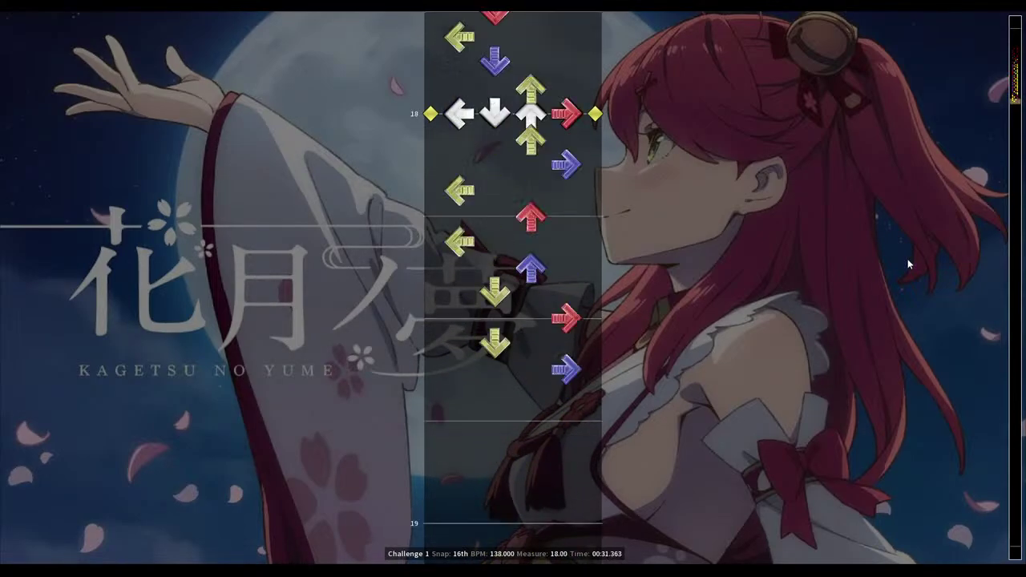
scroll(908, 259, up, 20)
key(p)
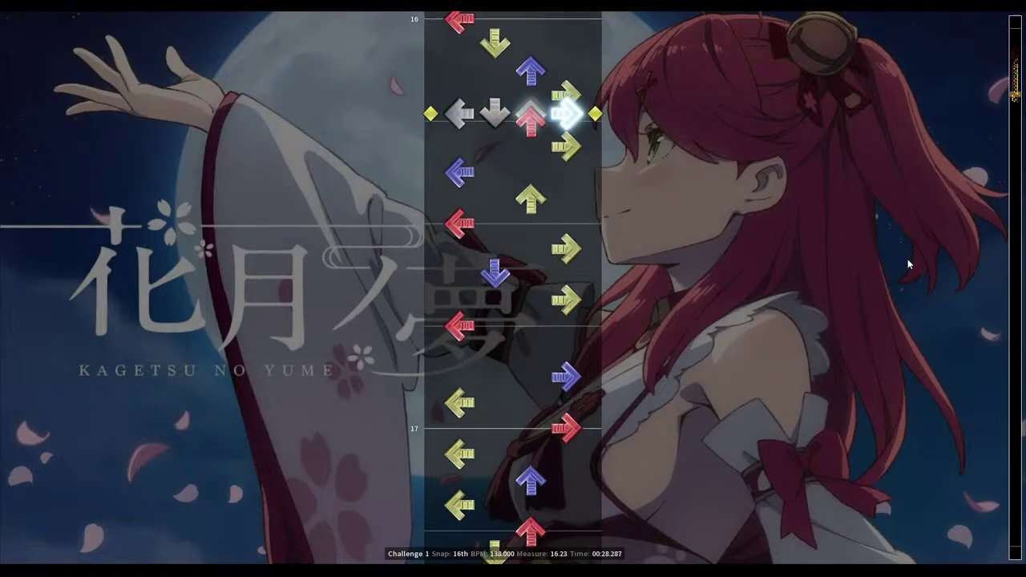
key(F4)
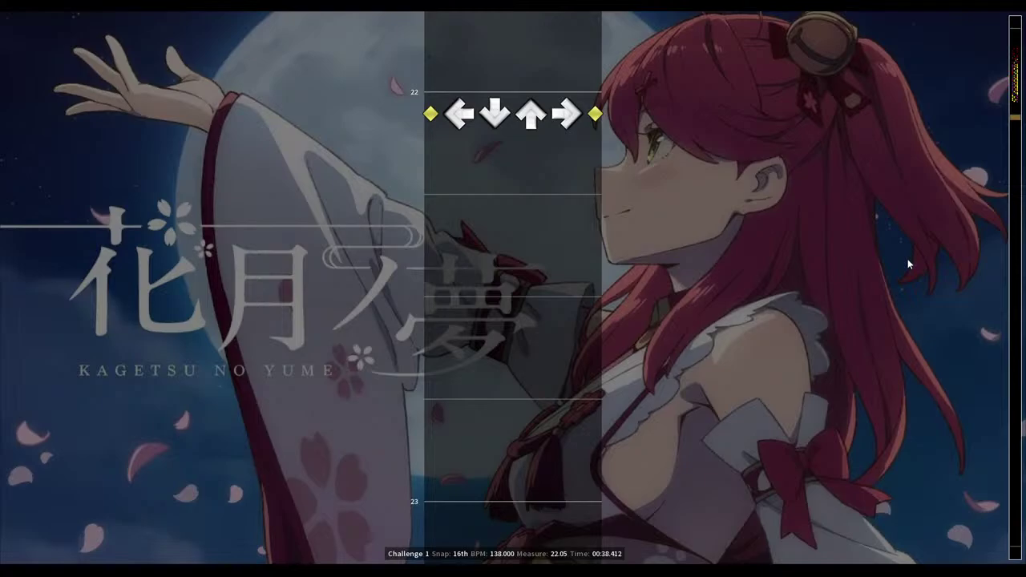
scroll(908, 259, up, 20)
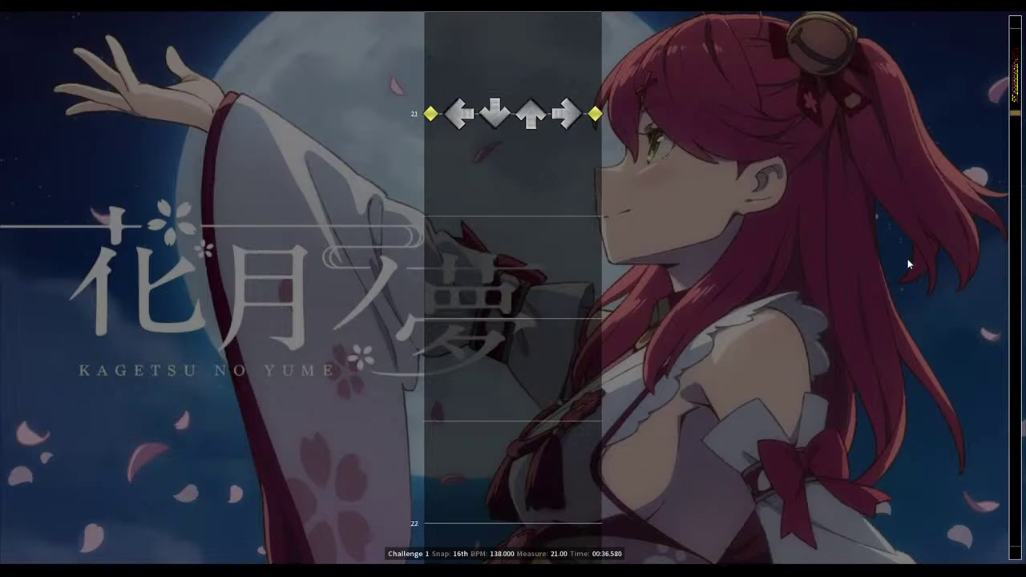
key(space)
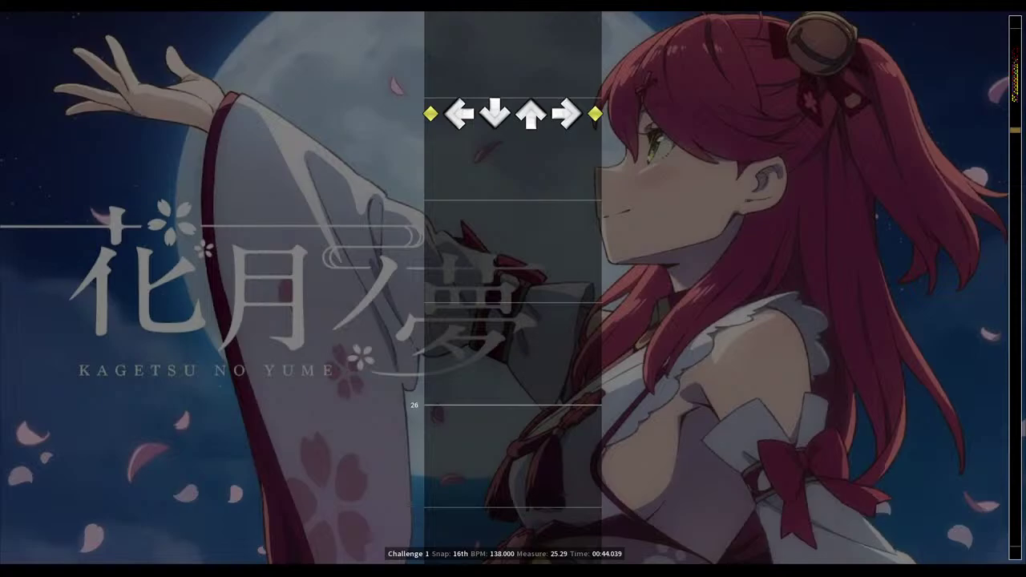
Show the Adjust Sync window and place it beside the note field
key(shift+s)
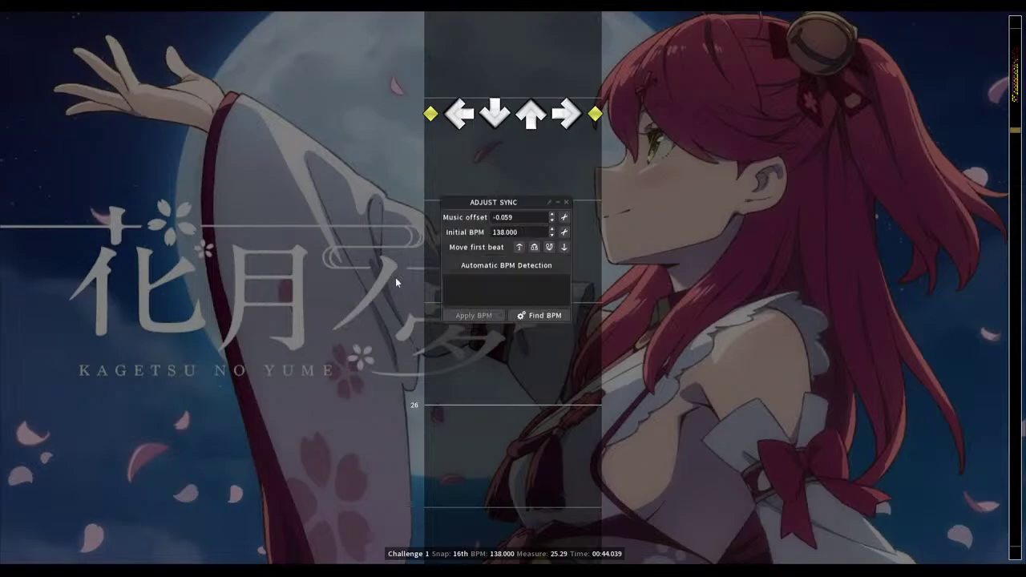
drag(468, 198, 259, 180)
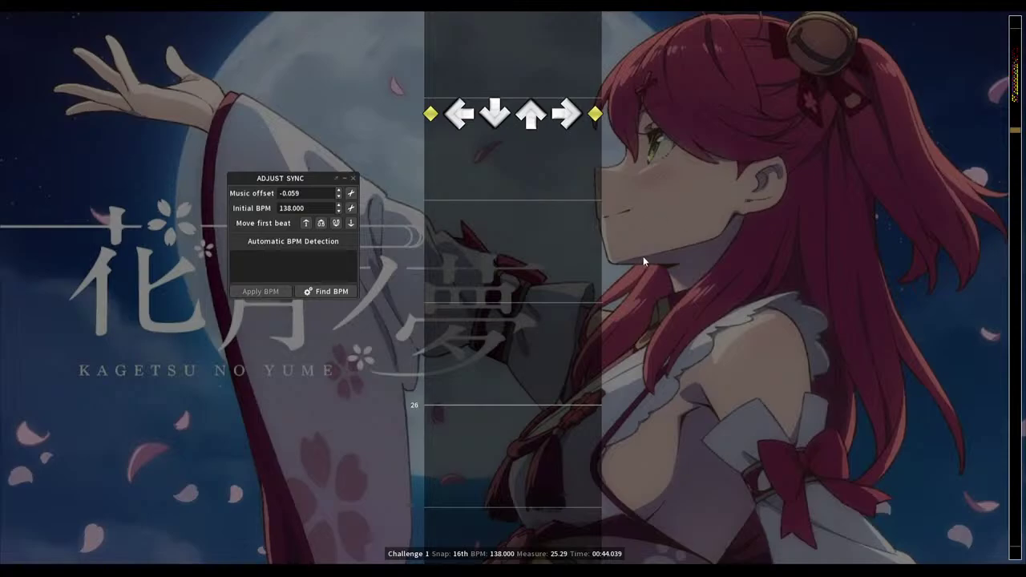
Play the uncharted section onward from around measure 22 and add a right step around measure 41
key(space)
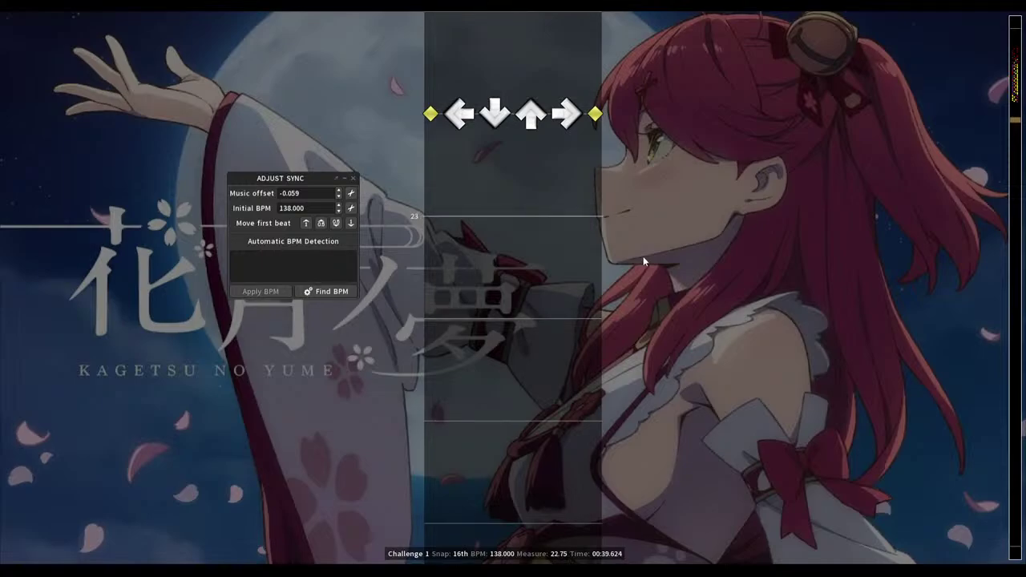
scroll(643, 261, up, 10)
key(space)
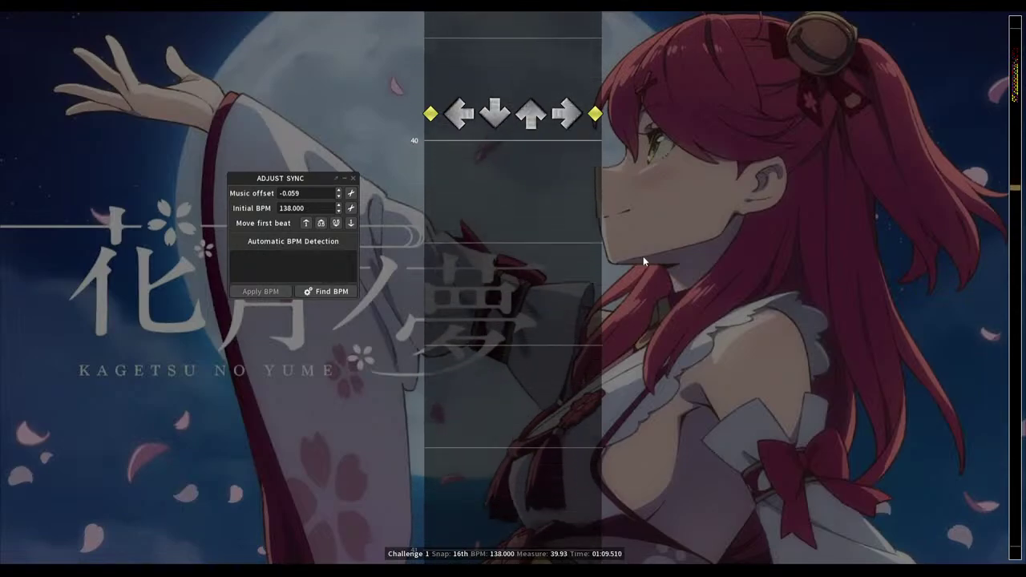
key(4)
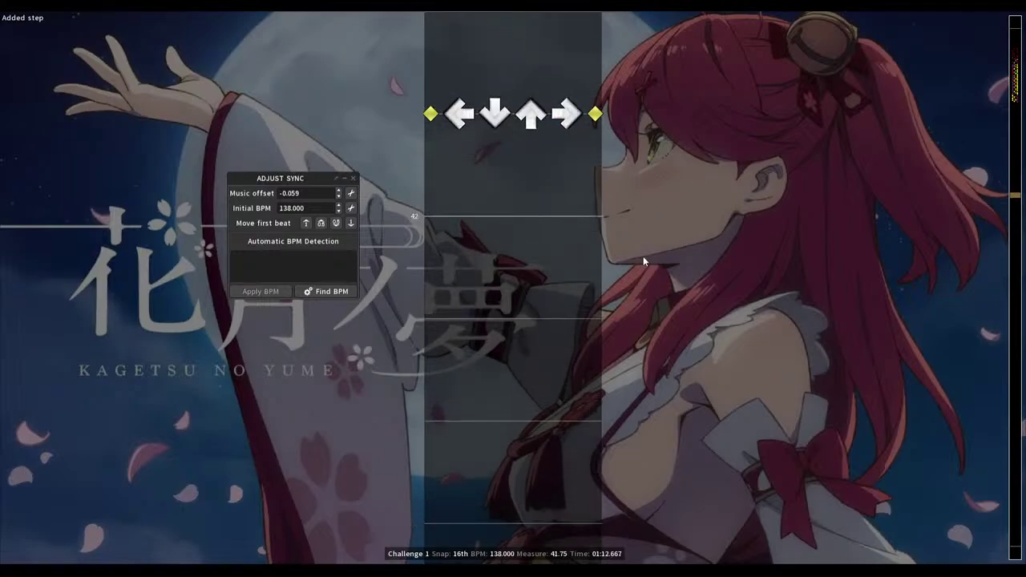
Play the stream from measure 9 and examine its step patterns through measures 14 to 16
scroll(643, 260, up, 8)
drag(1022, 187, 1017, 69)
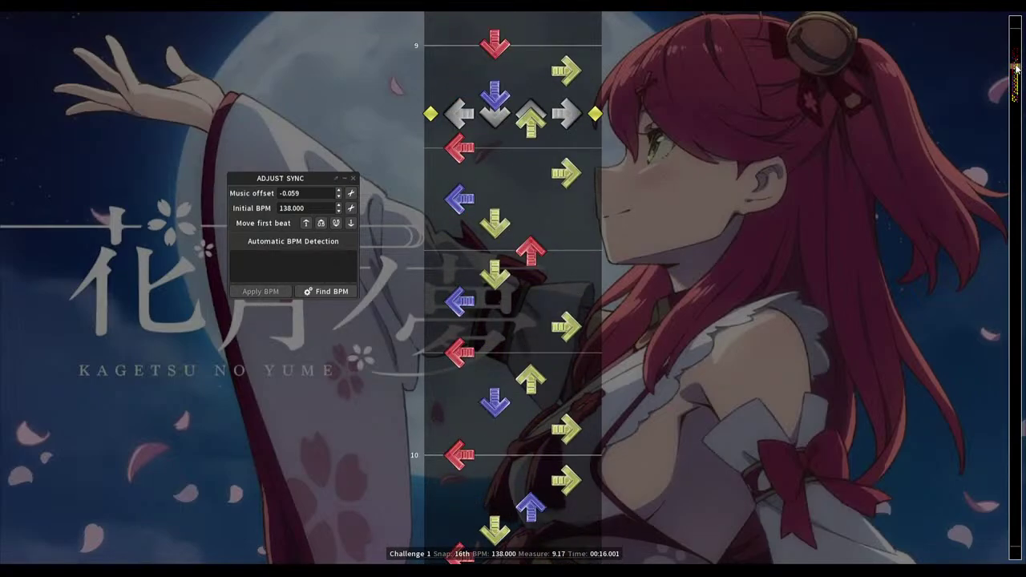
scroll(869, 122, up, 4)
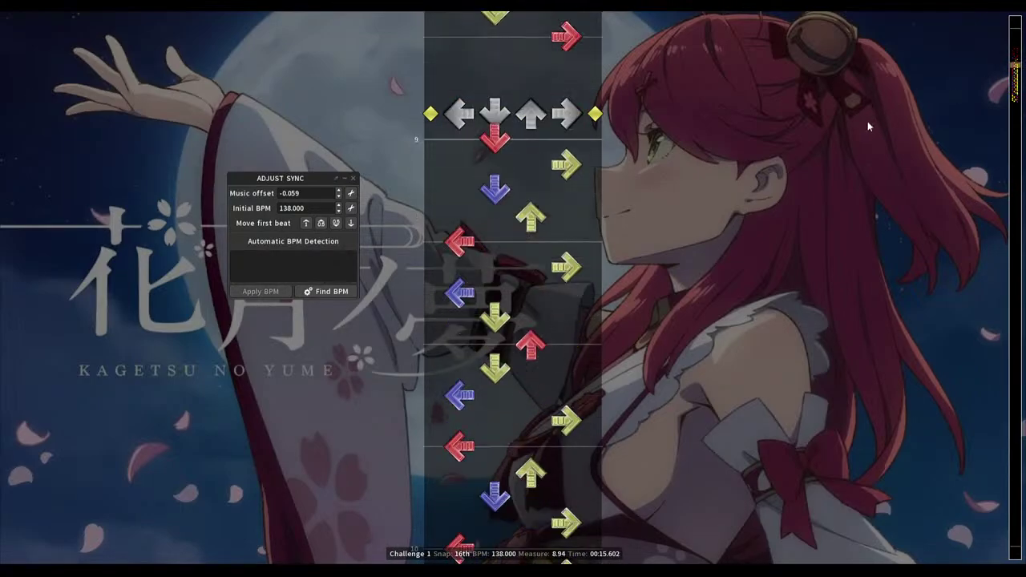
scroll(860, 120, down, 1)
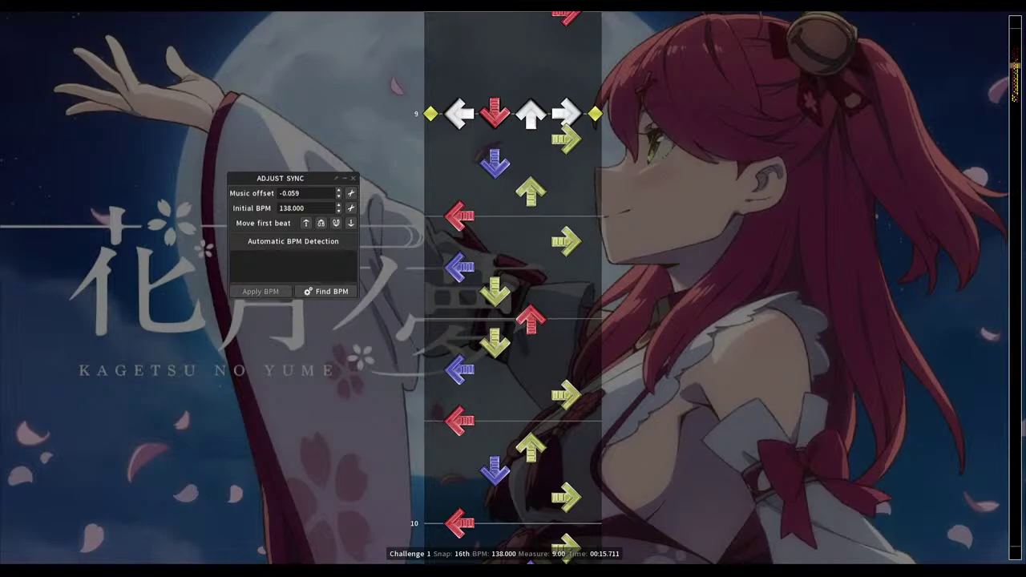
key(space)
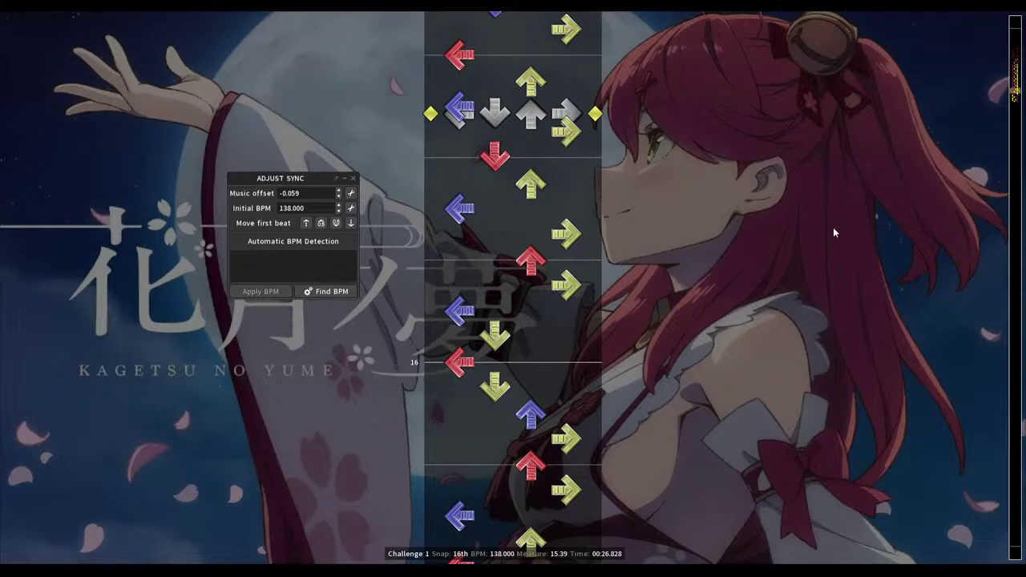
scroll(834, 233, up, 10)
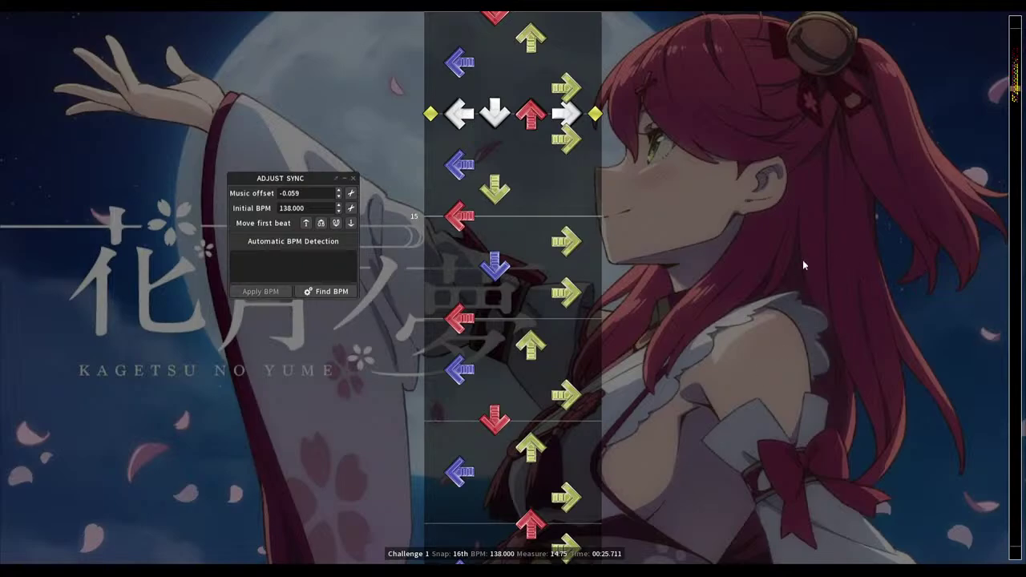
scroll(783, 349, up, 12)
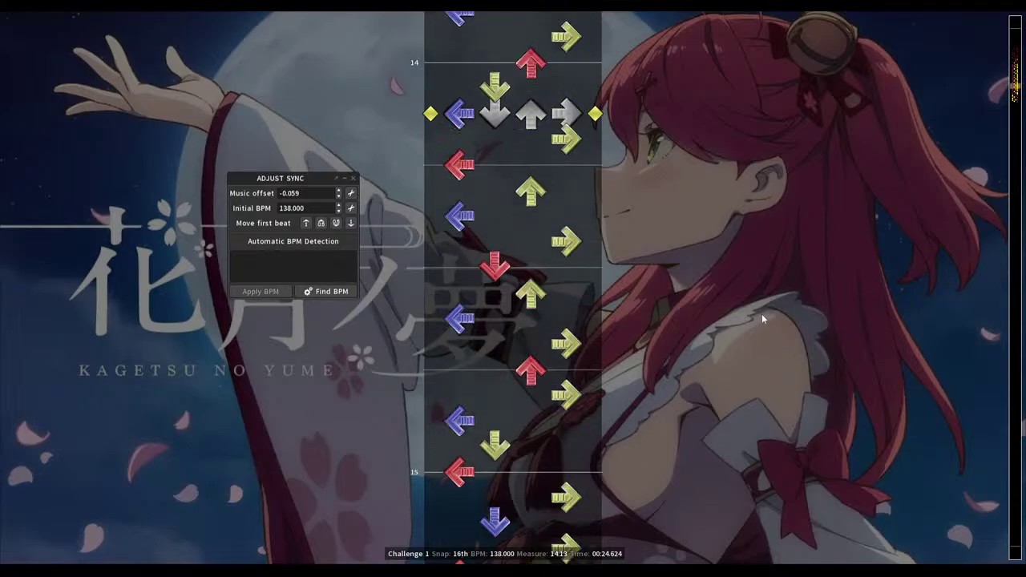
scroll(765, 284, up, 2)
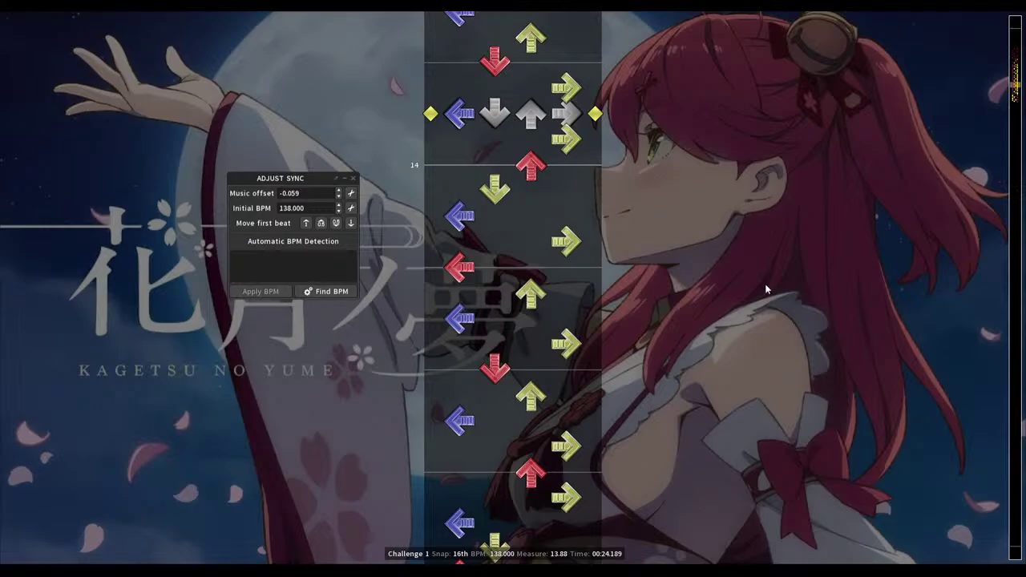
scroll(765, 284, down, 4)
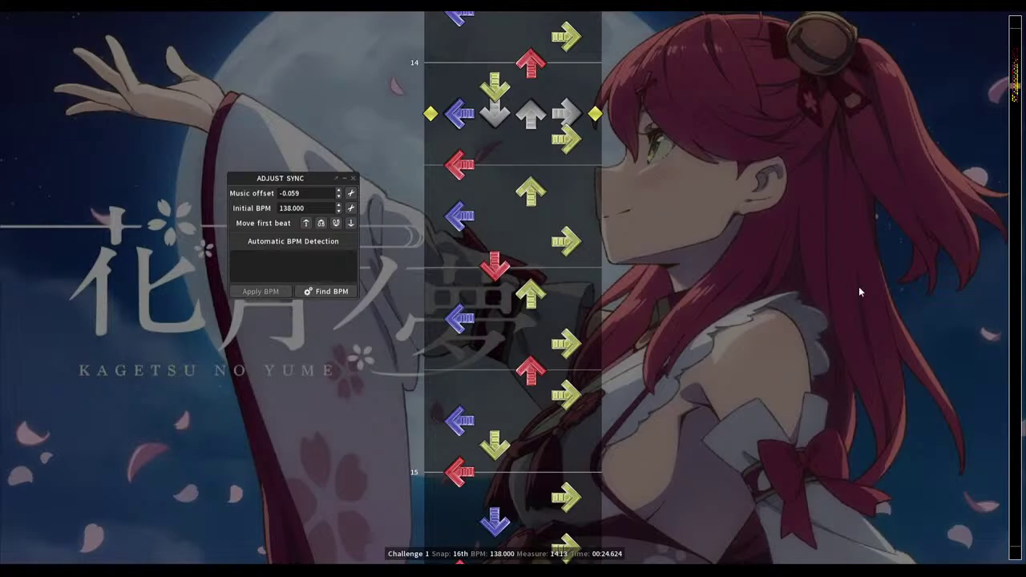
Save the chart and open the simfile BLUE CLAPPER - hololive IDOL PROJECT.sm
key(ctrl+s)
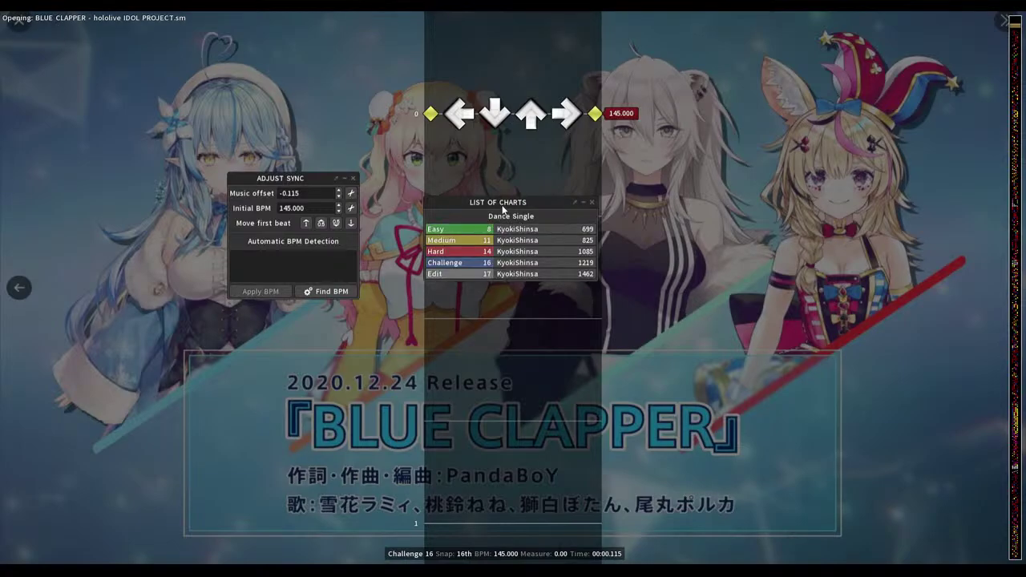
Move the Adjust Sync and List of Charts windows off the note field and switch to the Easy 8 chart
drag(311, 176, 230, 151)
drag(500, 207, 327, 185)
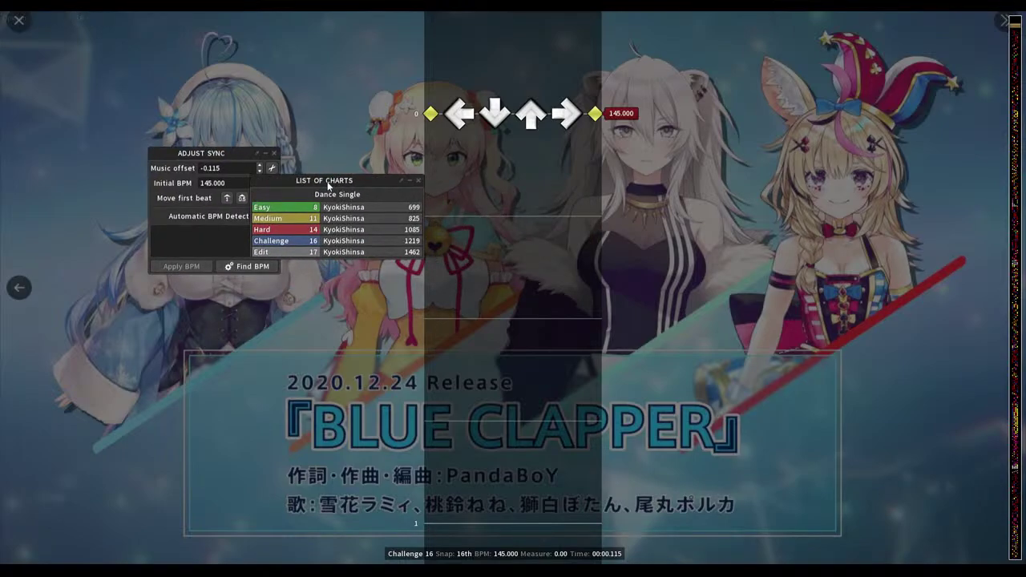
click(324, 208)
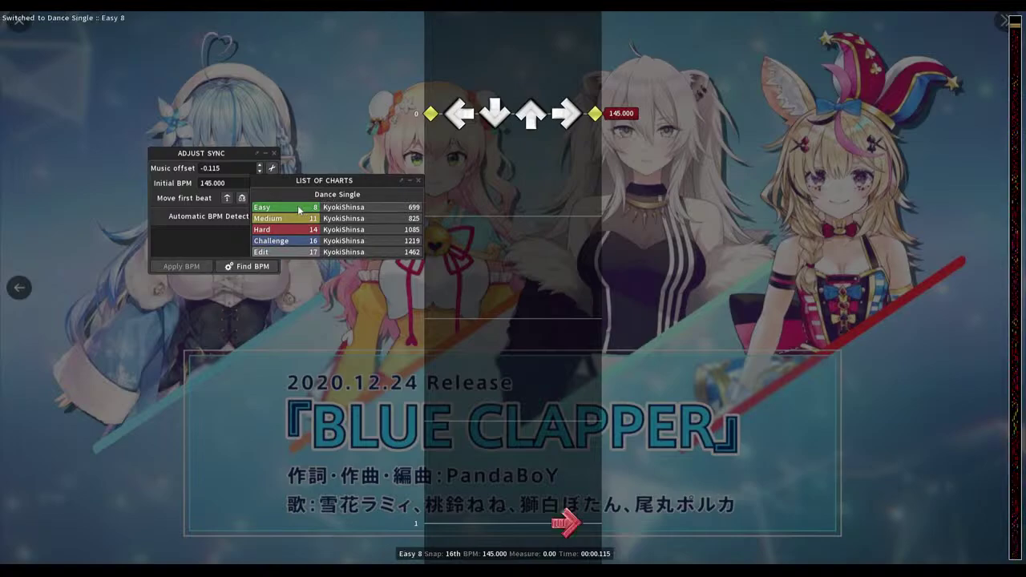
Switch through the Medium 11, Hard 14, Challenge 16 and Edit 17 charts, ending on Challenge 16
click(294, 218)
click(295, 230)
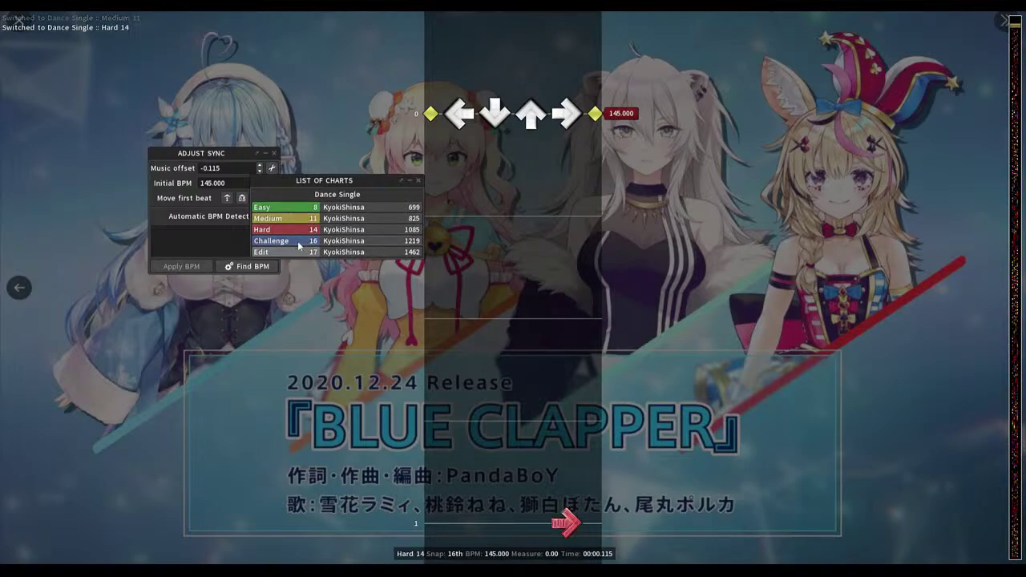
click(296, 242)
click(299, 253)
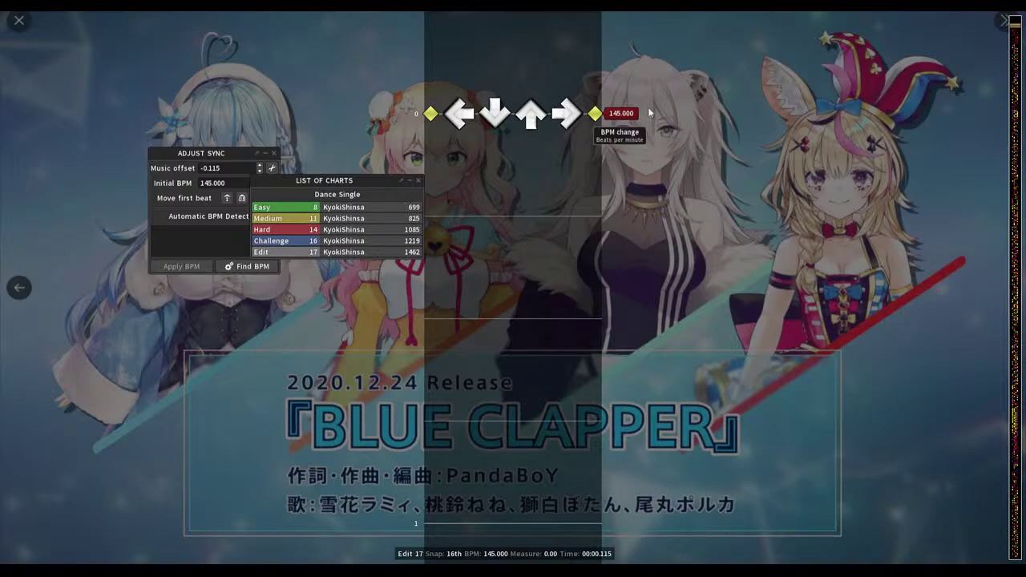
click(383, 240)
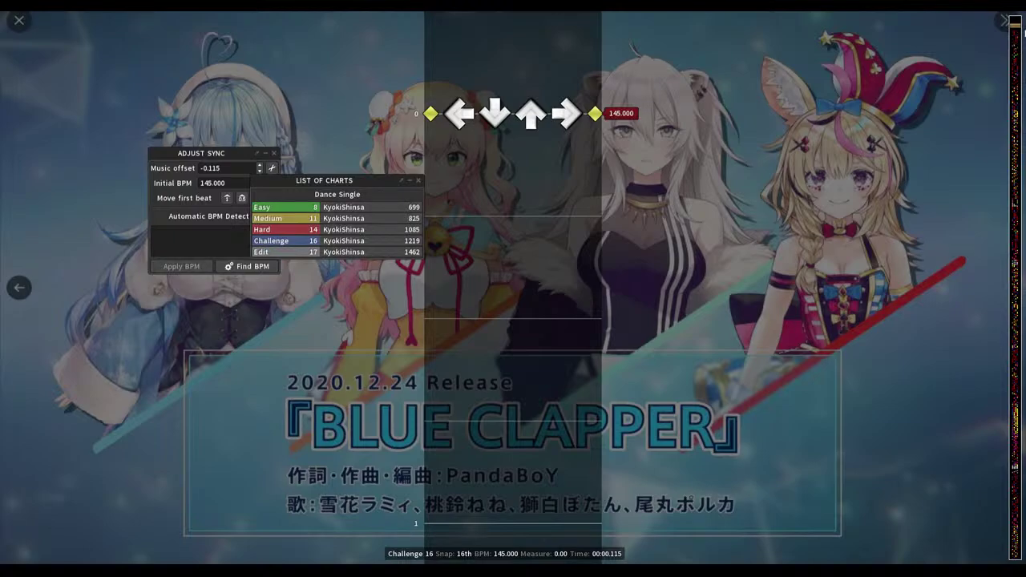
Examine the Challenge 16 chart's patterns at points across the whole song, from measure 1 to around measure 145
click(1020, 30)
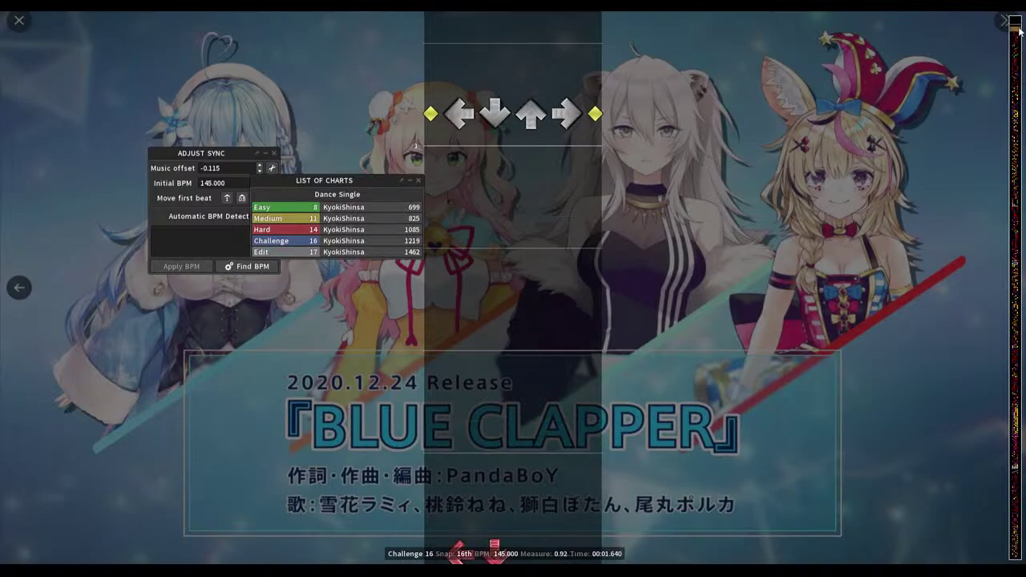
drag(1018, 30, 1007, 158)
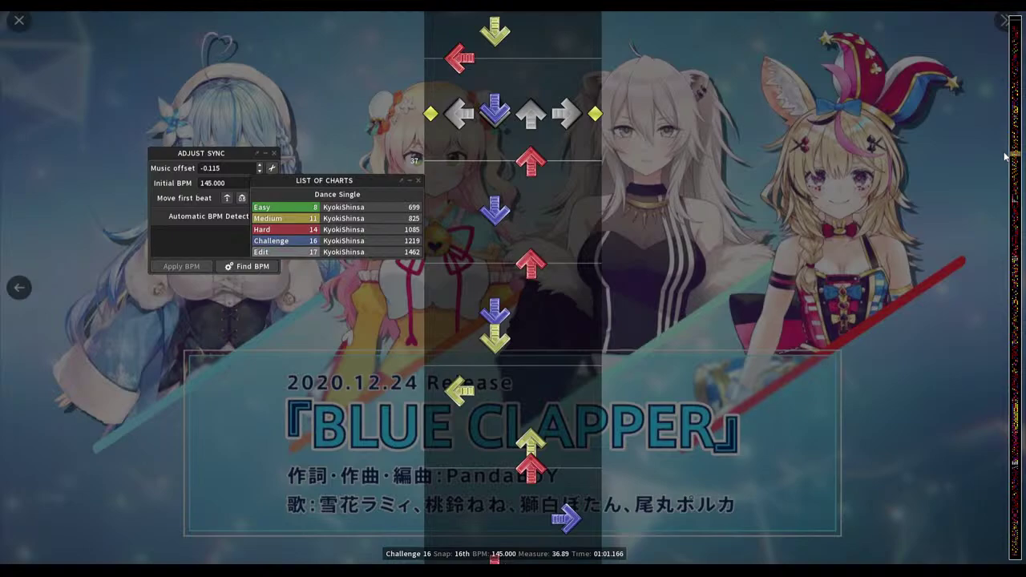
drag(1006, 156, 1014, 378)
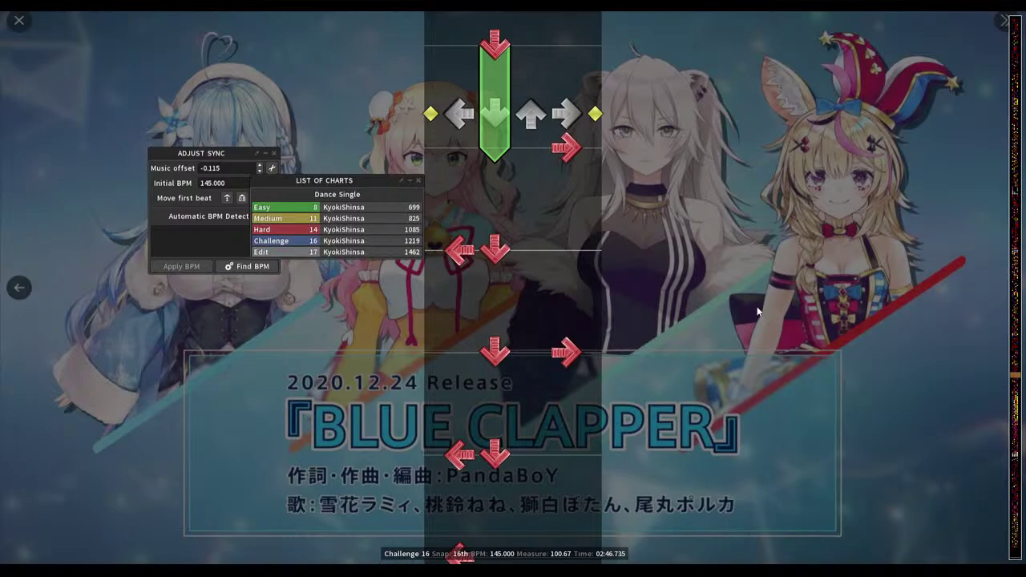
click(1016, 393)
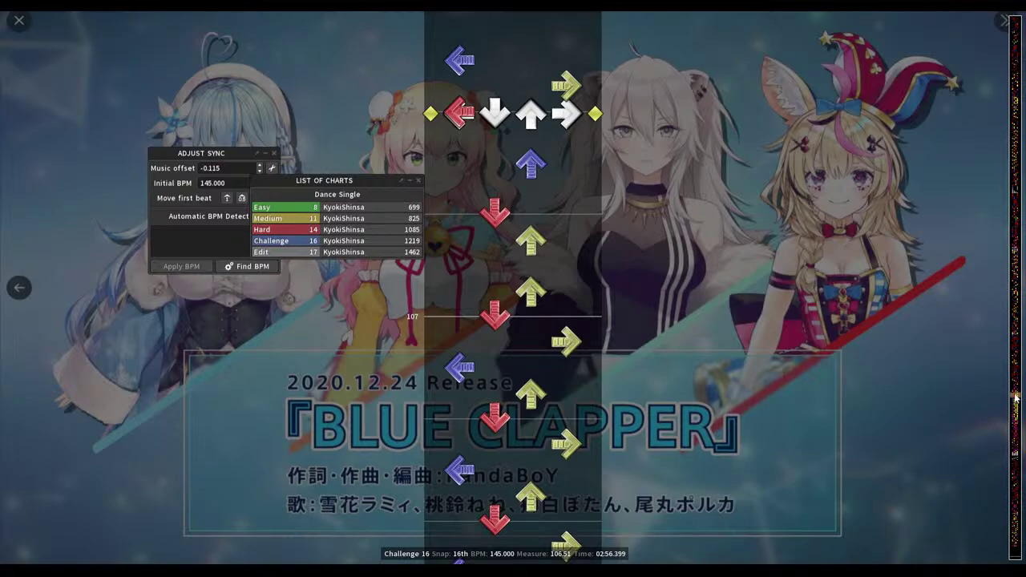
drag(1016, 399, 1020, 220)
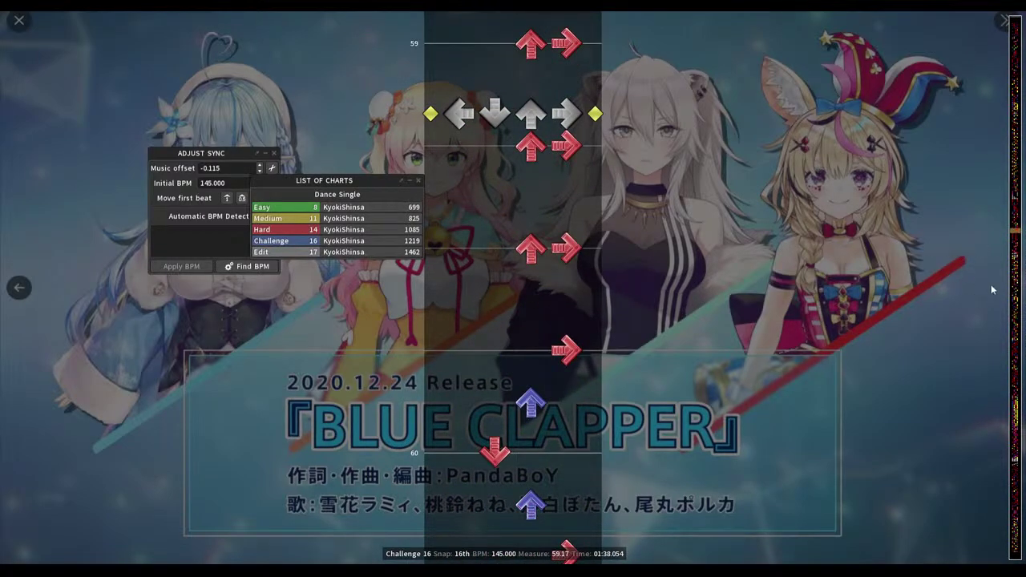
drag(1017, 235, 1023, 530)
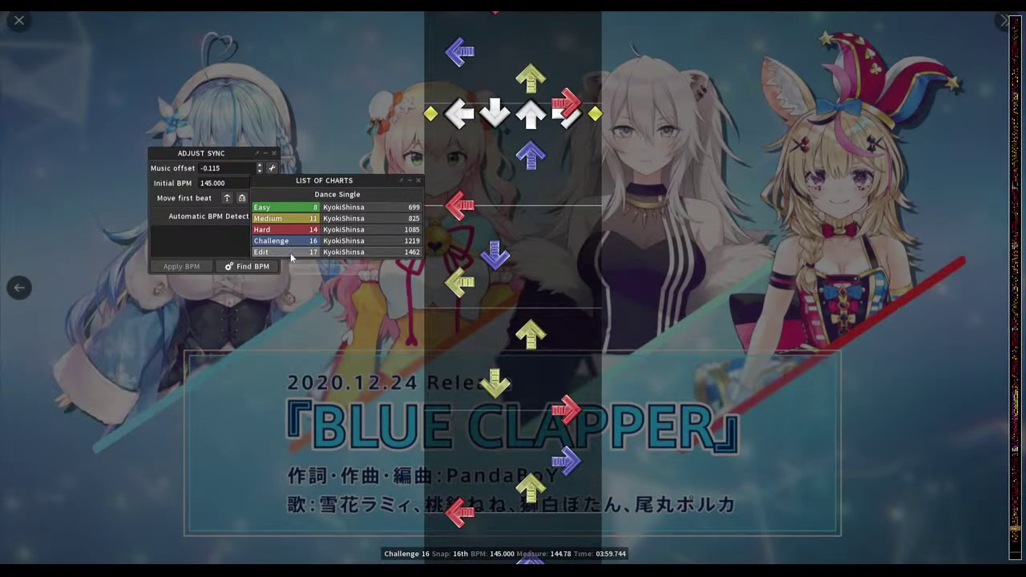
Compare the Edit 17 and Challenge 16 step patterns around measure 145, ending on Challenge 16
click(291, 253)
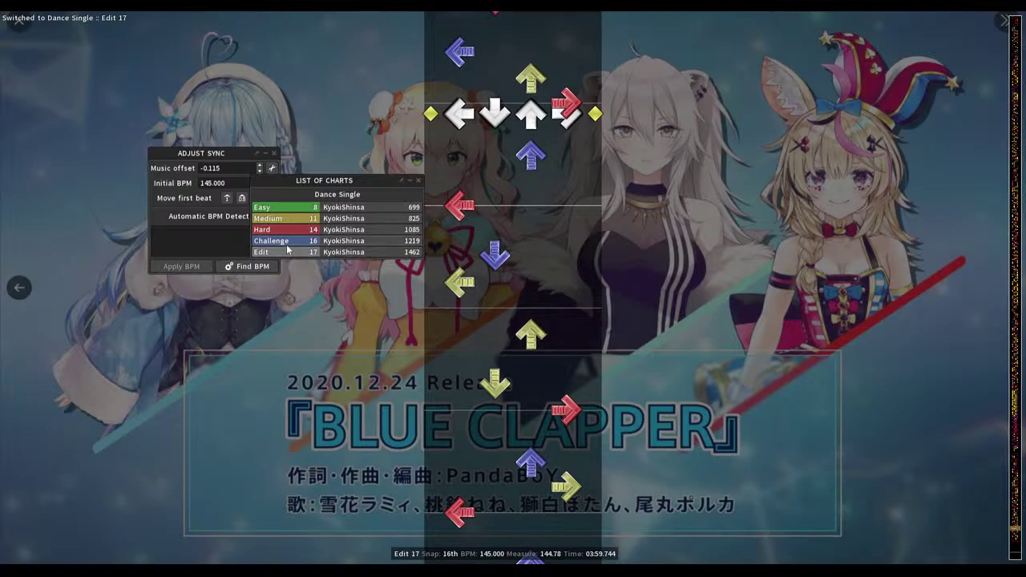
click(288, 244)
click(288, 249)
click(290, 245)
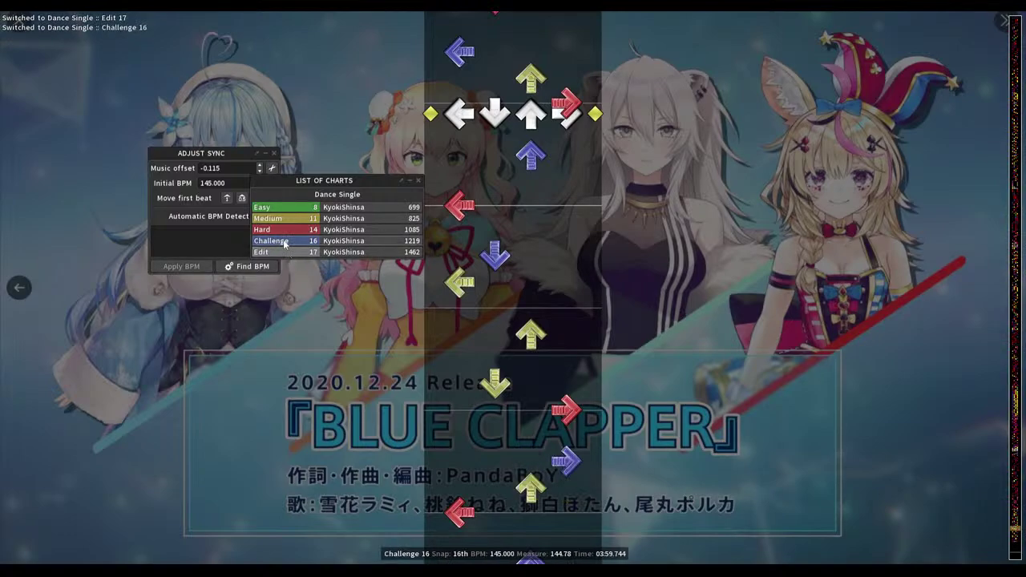
click(289, 251)
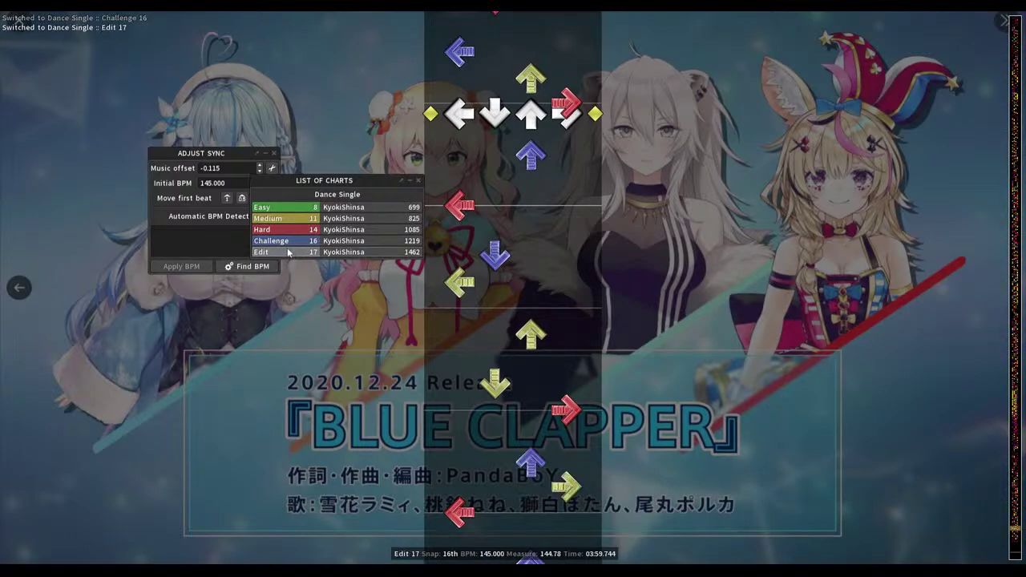
click(285, 242)
click(288, 250)
click(287, 243)
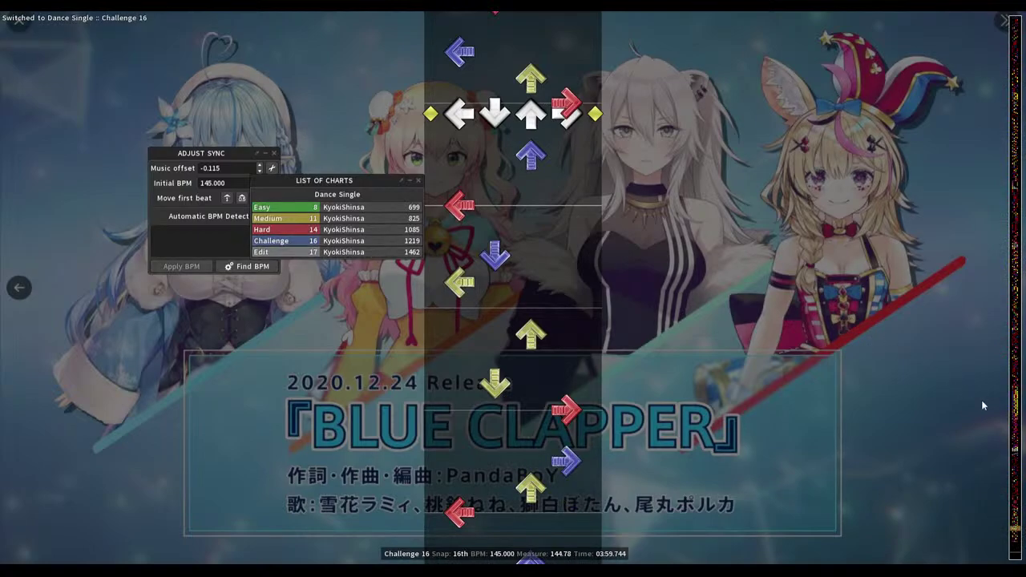
Compare how Challenge 16 and Edit 17 differ around measure 114, ending on Challenge 16
scroll(1017, 414, up, 20)
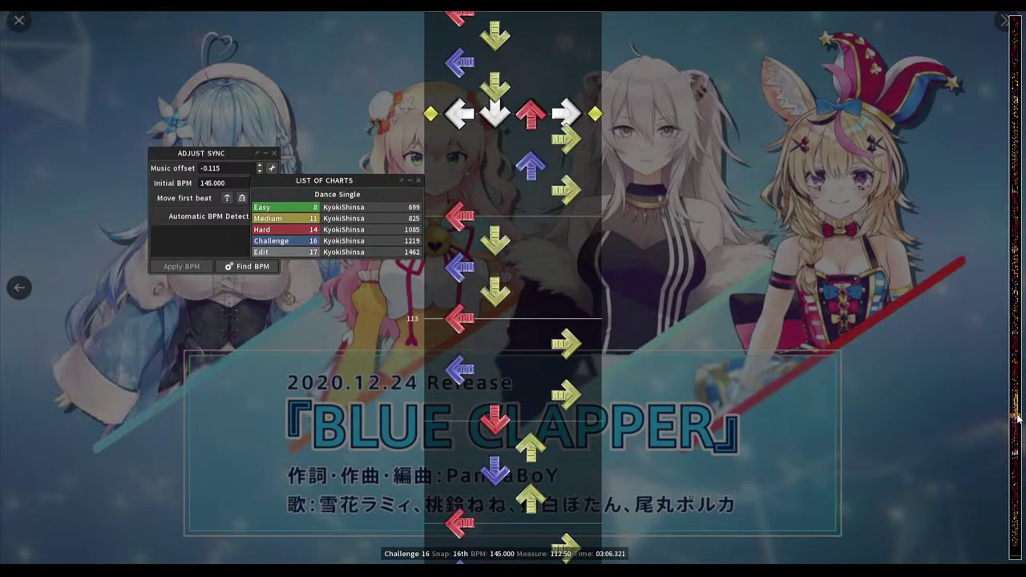
scroll(1015, 408, up, 3)
drag(1014, 408, 1019, 425)
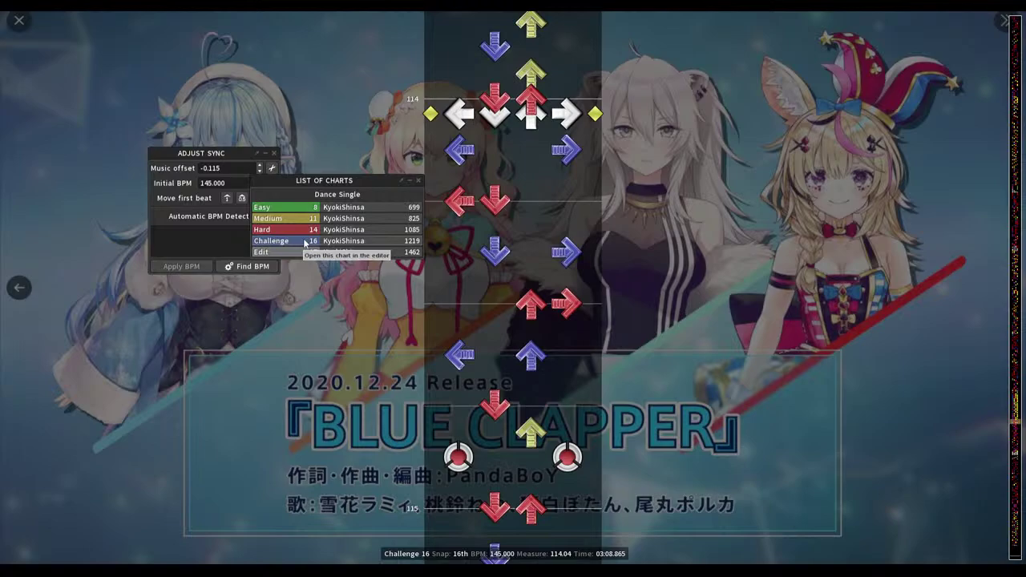
click(283, 254)
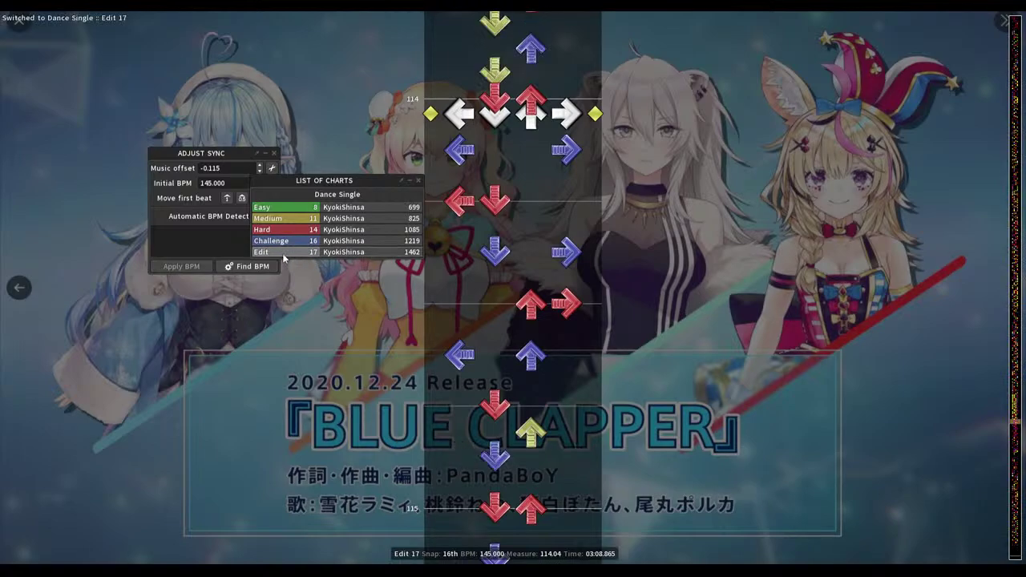
click(282, 241)
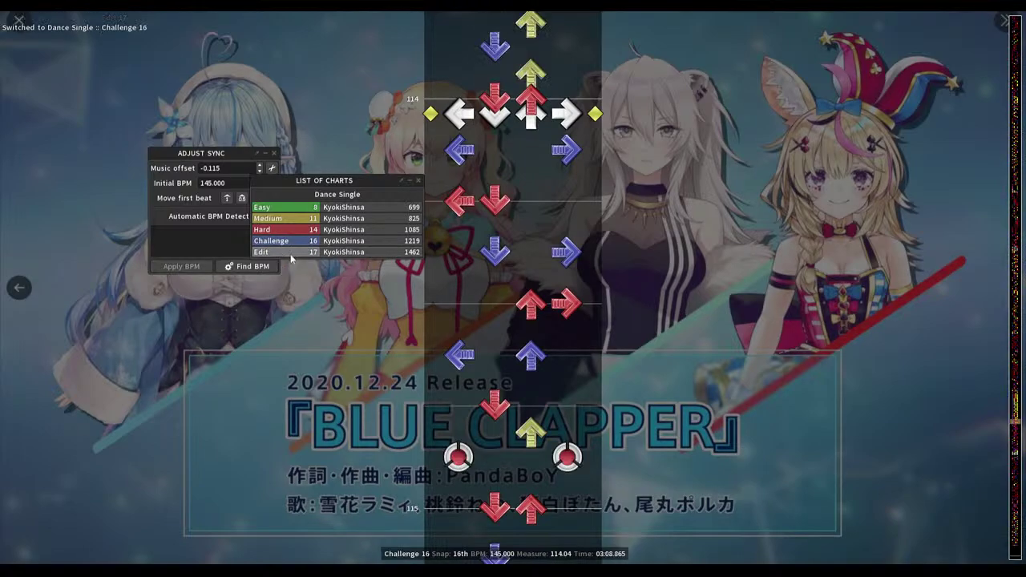
click(285, 252)
click(286, 242)
click(287, 251)
click(286, 241)
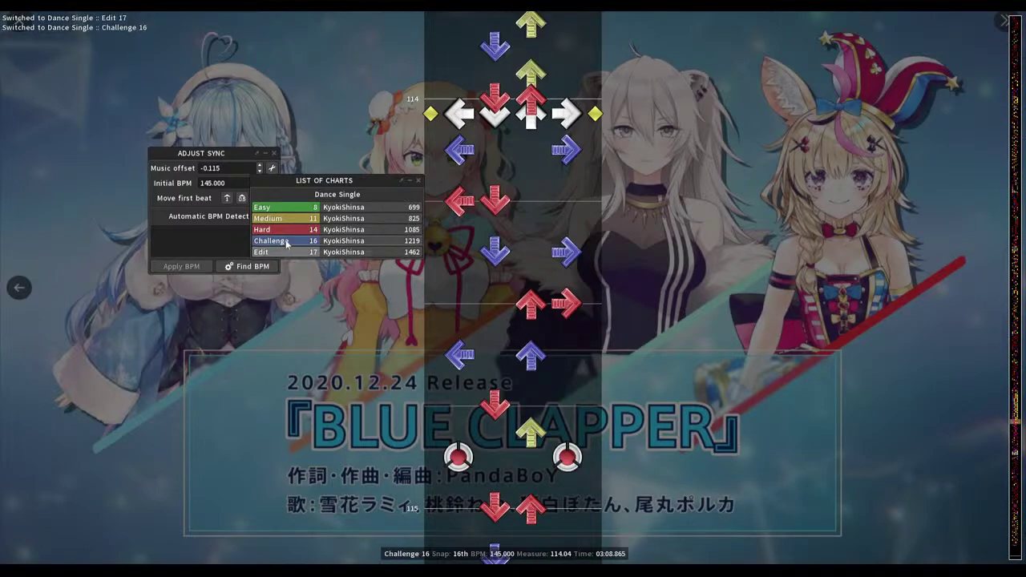
click(287, 251)
click(286, 242)
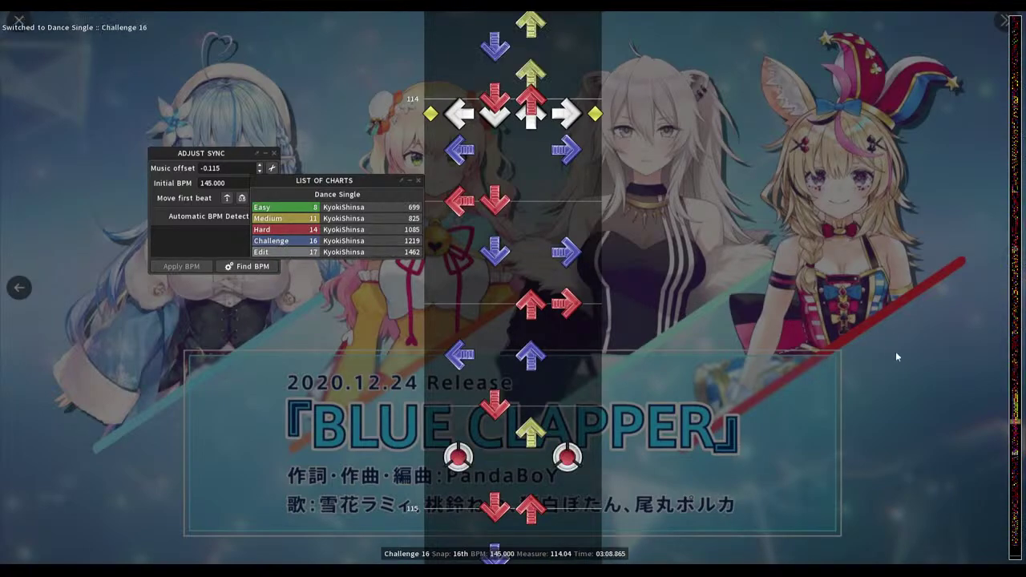
Play the Challenge 16 chart from around measure 106 and examine its stream through measures 106 to 108
click(1015, 397)
key(F3)
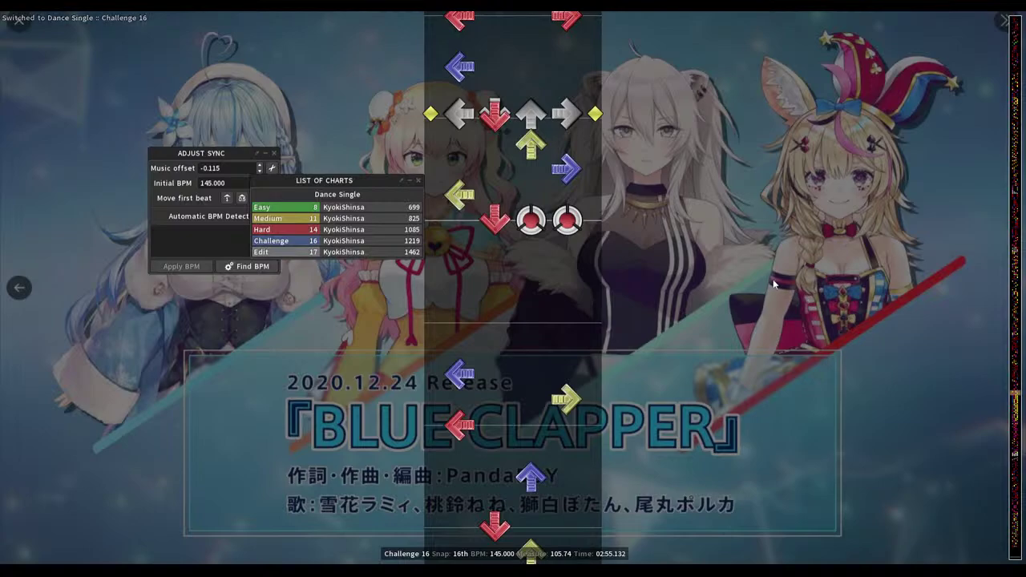
key(space)
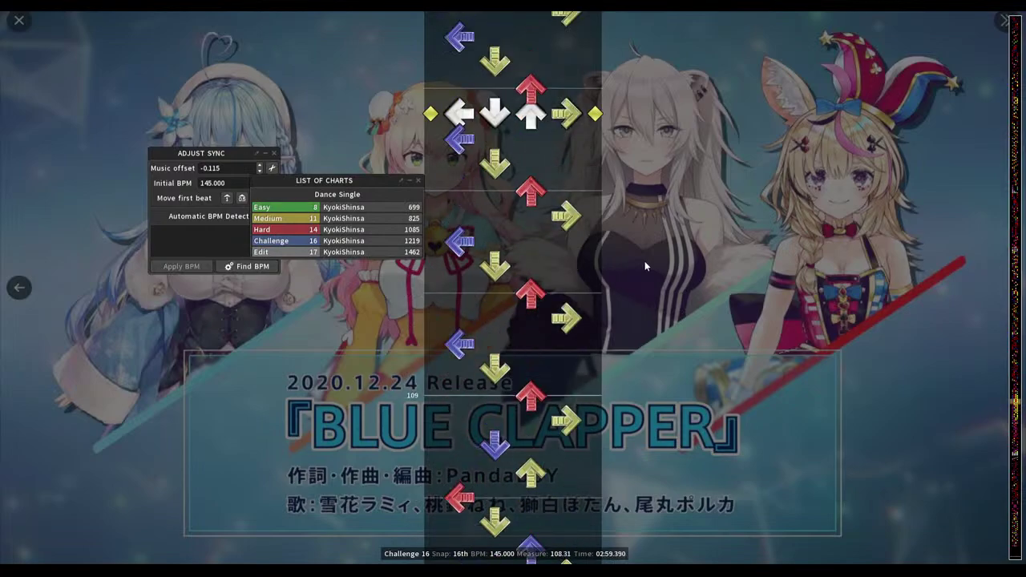
scroll(628, 242, up, 10)
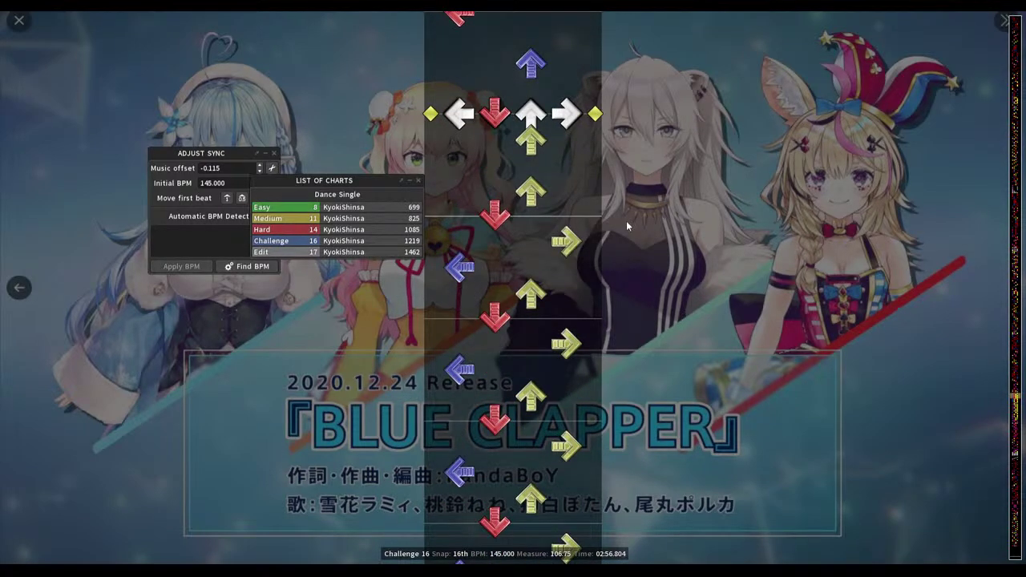
scroll(627, 220, down, 3)
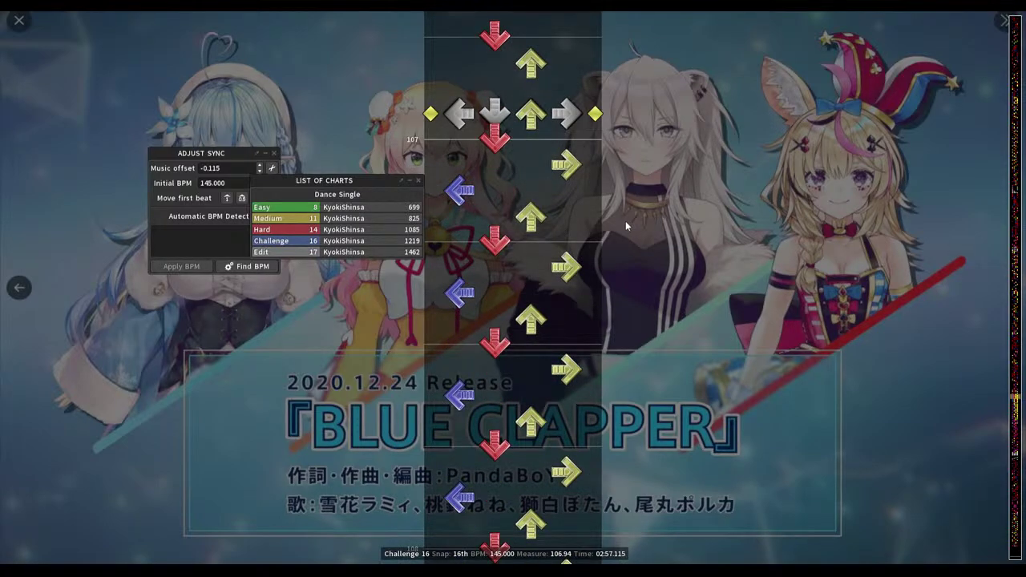
Compare the Edit 17 and Challenge 16 streams through measures 107 and 108, ending on Edit 17
click(290, 257)
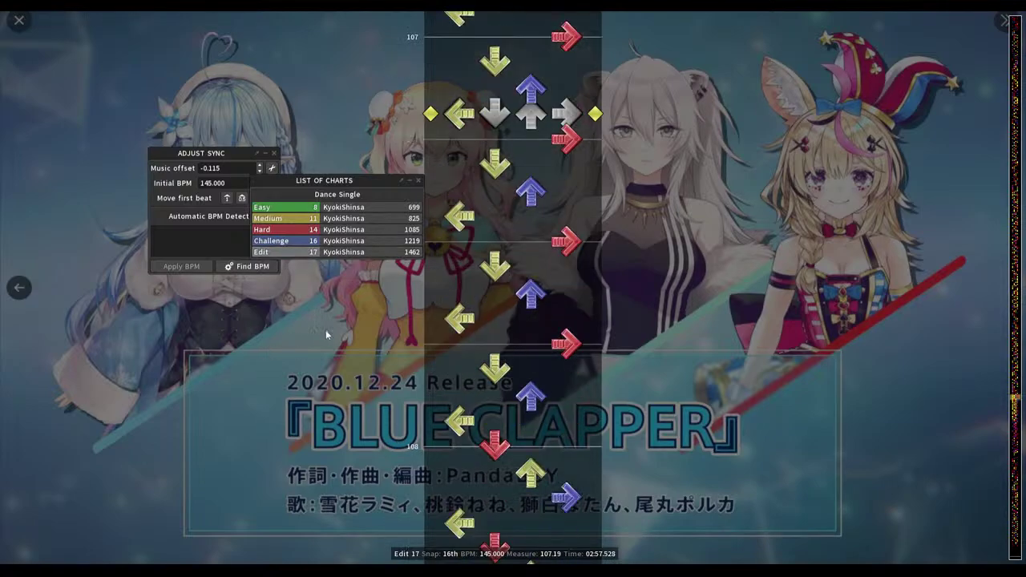
click(305, 240)
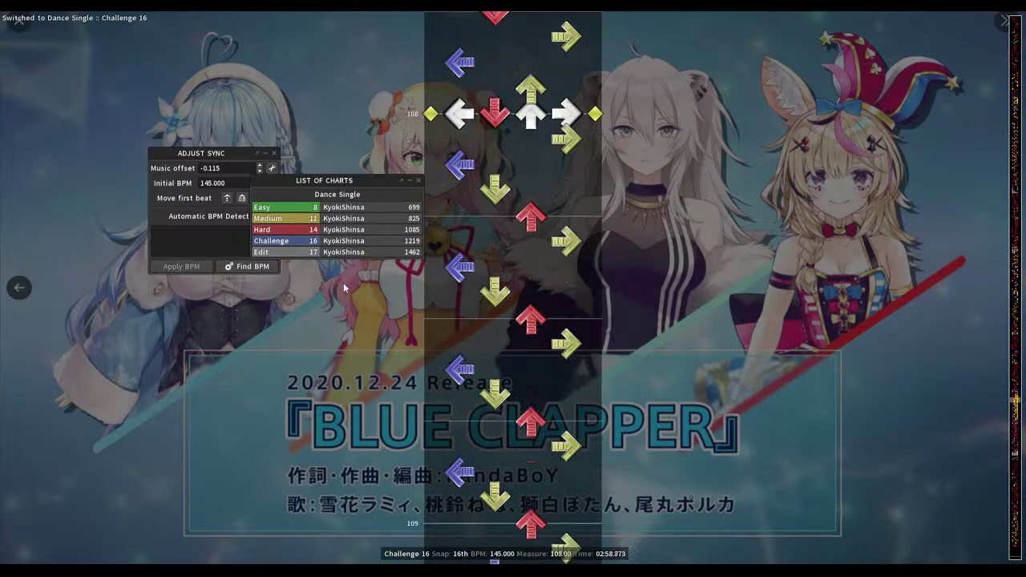
click(296, 253)
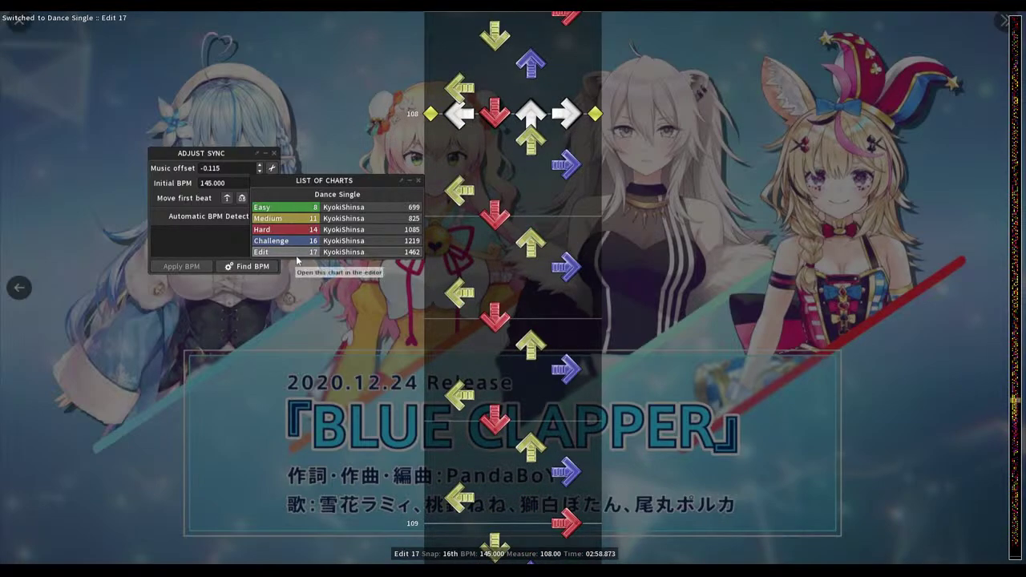
click(300, 241)
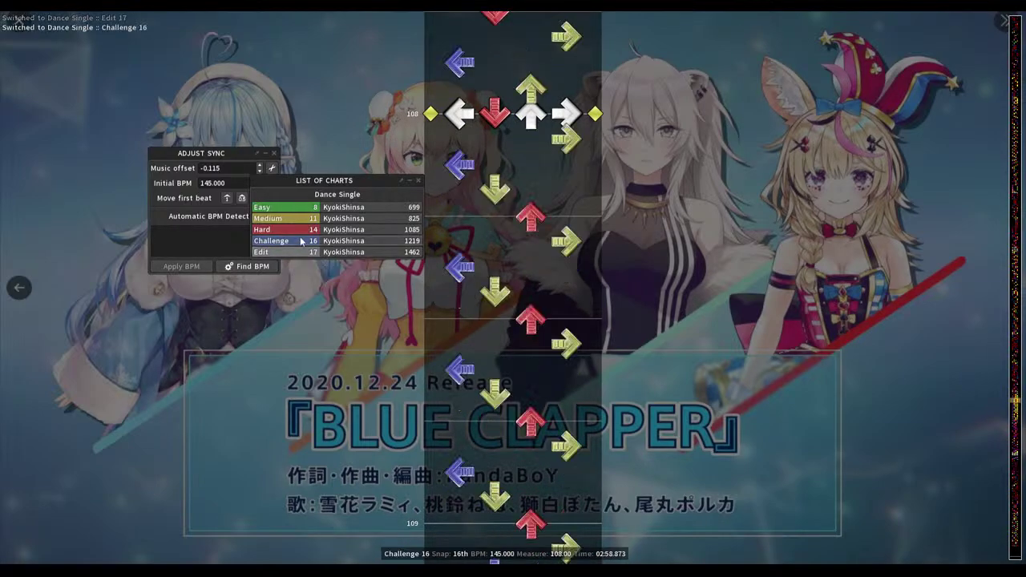
scroll(501, 247, up, 1)
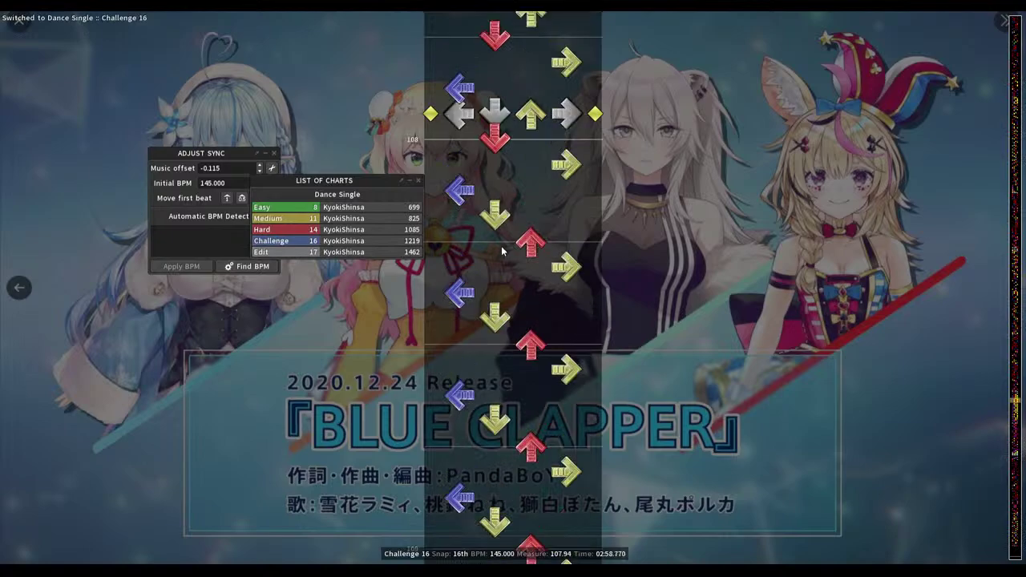
click(295, 252)
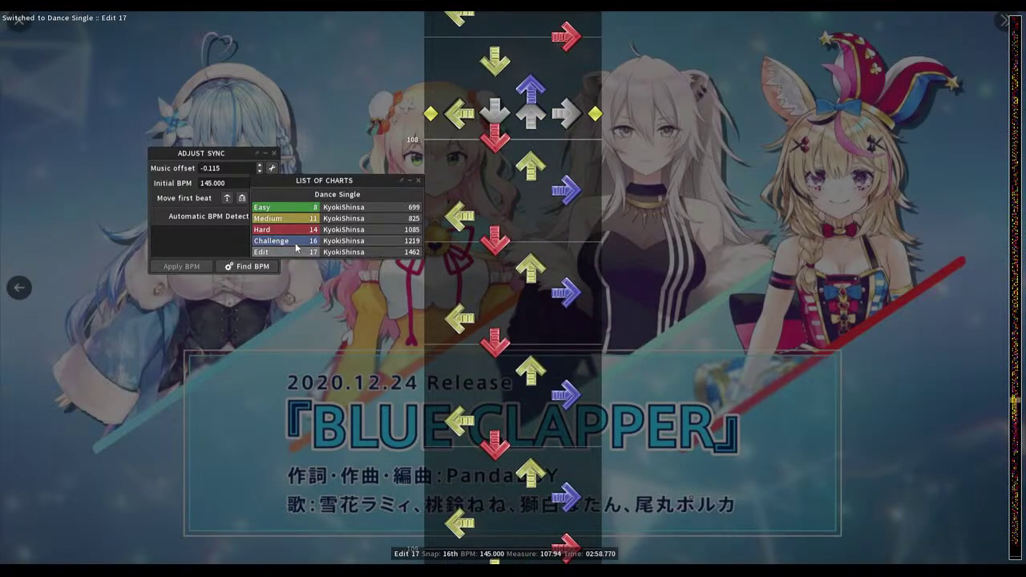
click(296, 240)
click(293, 252)
click(294, 241)
click(291, 252)
Play the Edit 17 stream around measure 108 and examine its patterns from measure 107 onward
scroll(357, 369, down, 6)
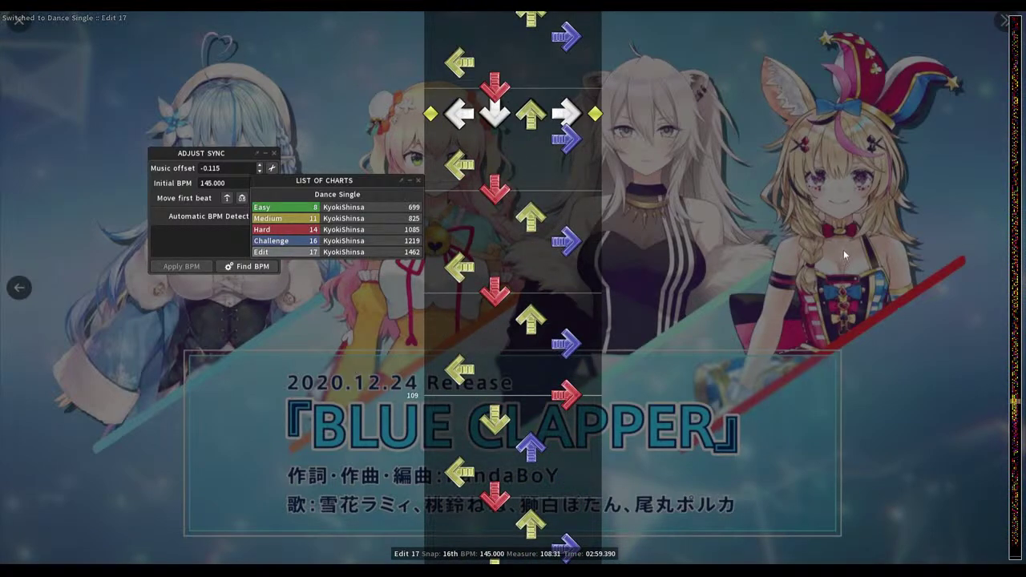
scroll(841, 252, up, 15)
key(space)
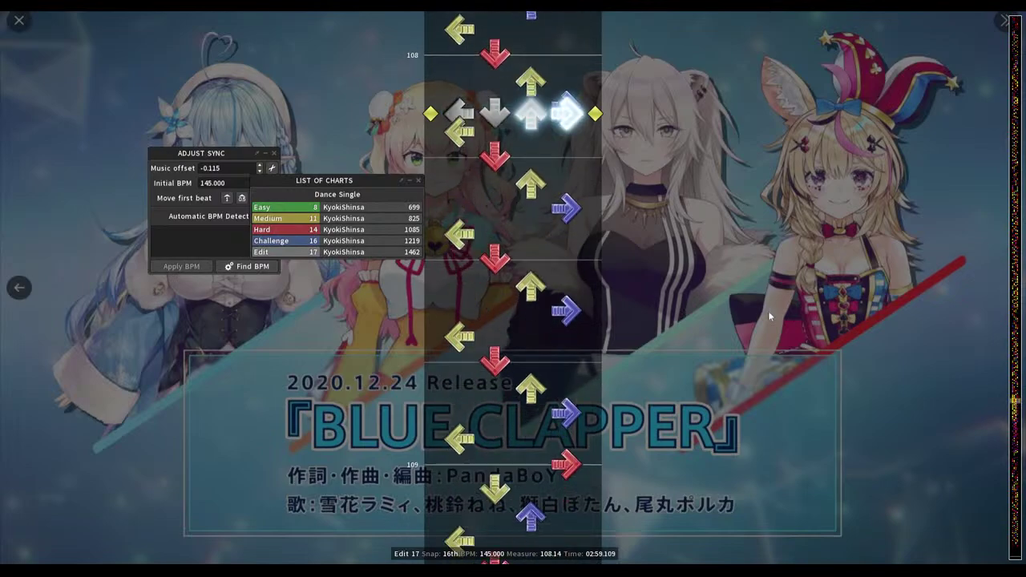
key(space)
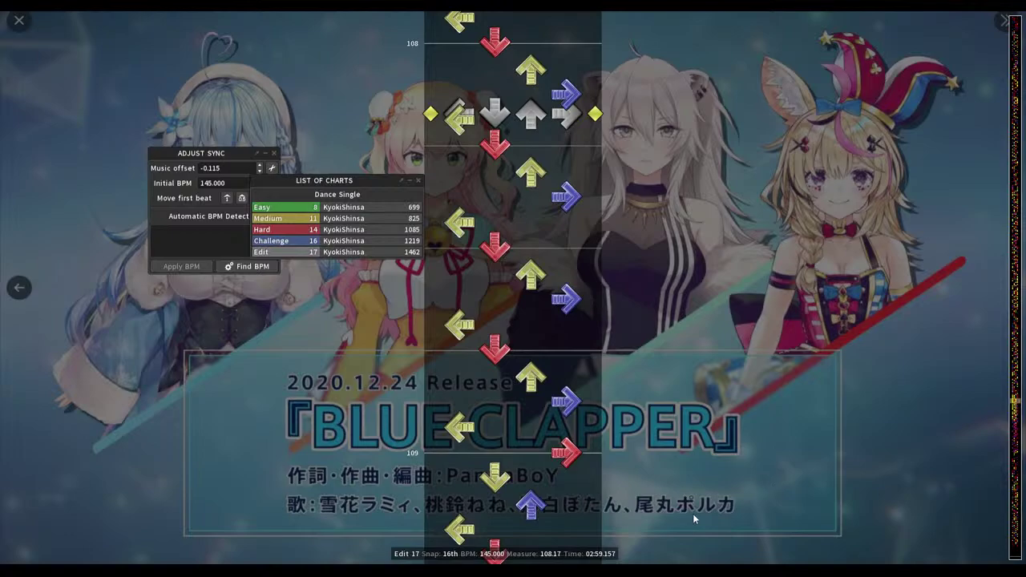
scroll(776, 357, up, 16)
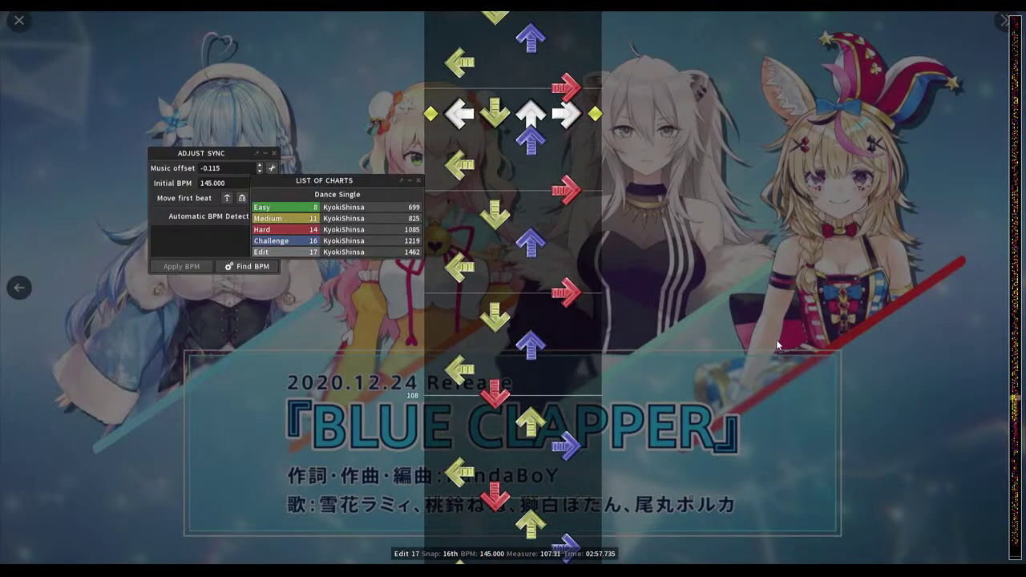
Open the simfile The Grim Reaper is a Live-Streamer.sm and play its Challenge 14 chart from the start to around measure 11
scroll(776, 347, up, 4)
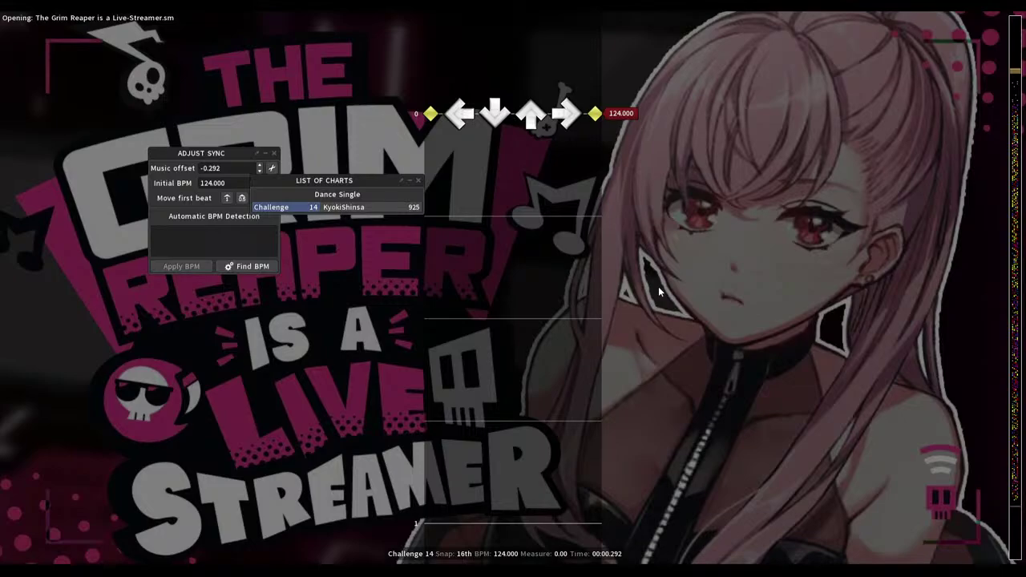
key(space)
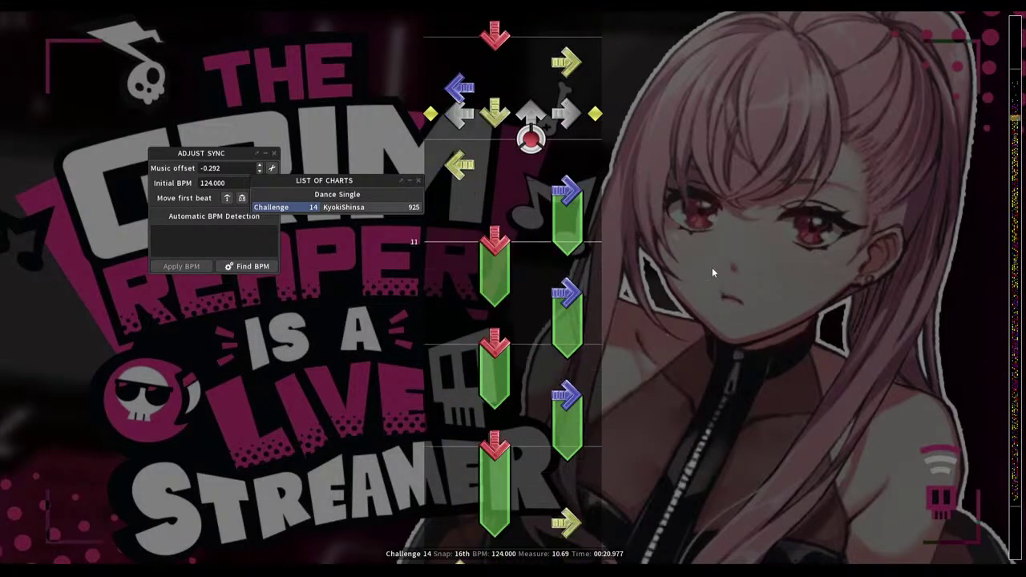
Open the simfile Domination! All the World Is An Ocean.sm and examine the tempo change before measure 33 of its Challenge 16 chart
scroll(712, 273, up, 10)
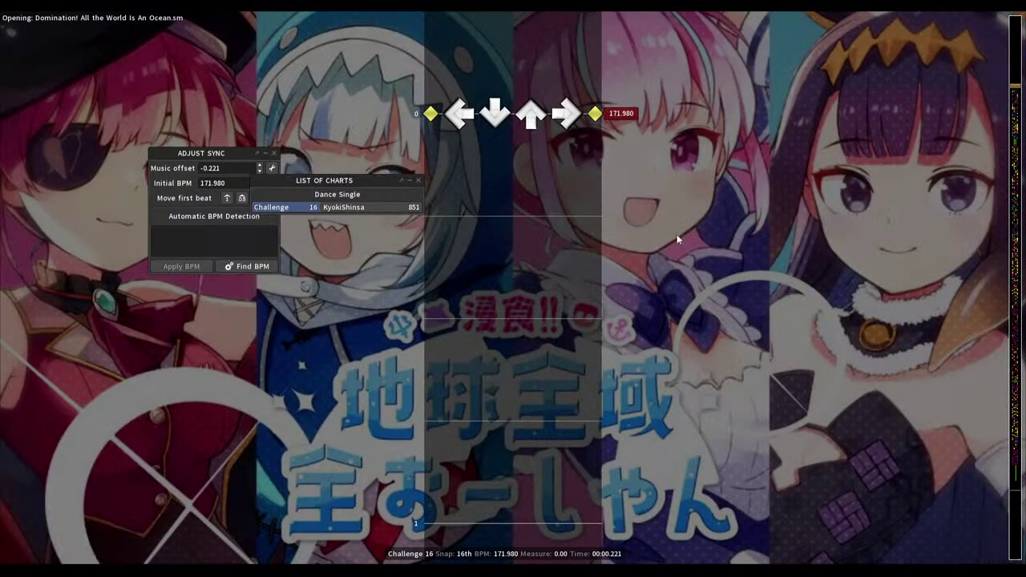
click(1017, 196)
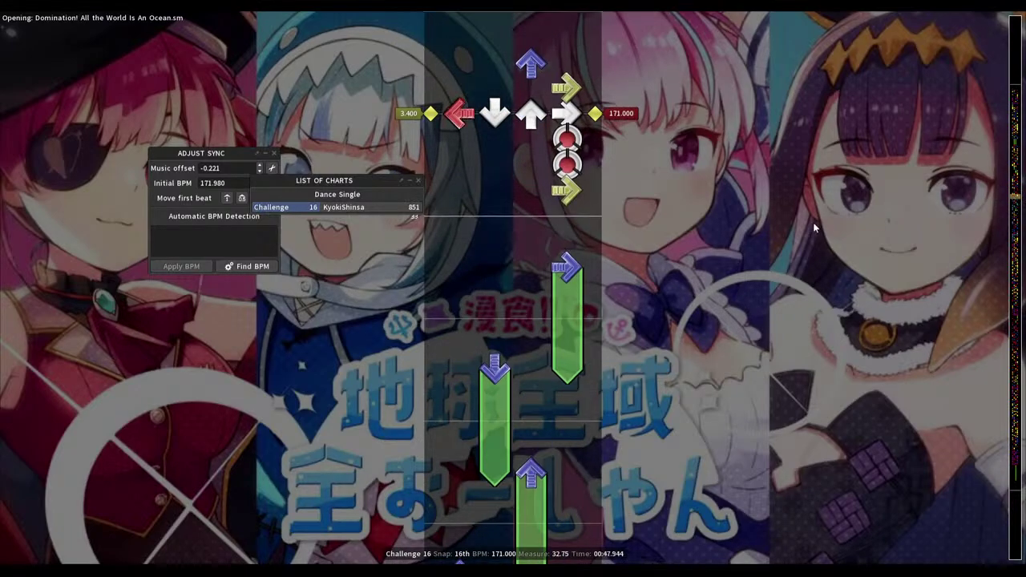
scroll(813, 222, up, 1)
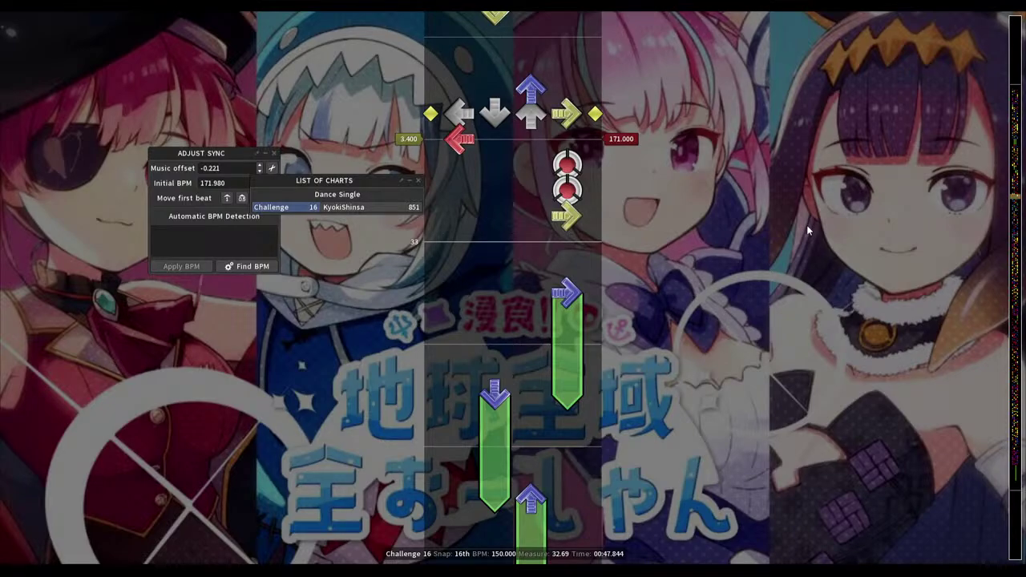
scroll(806, 225, down, 1)
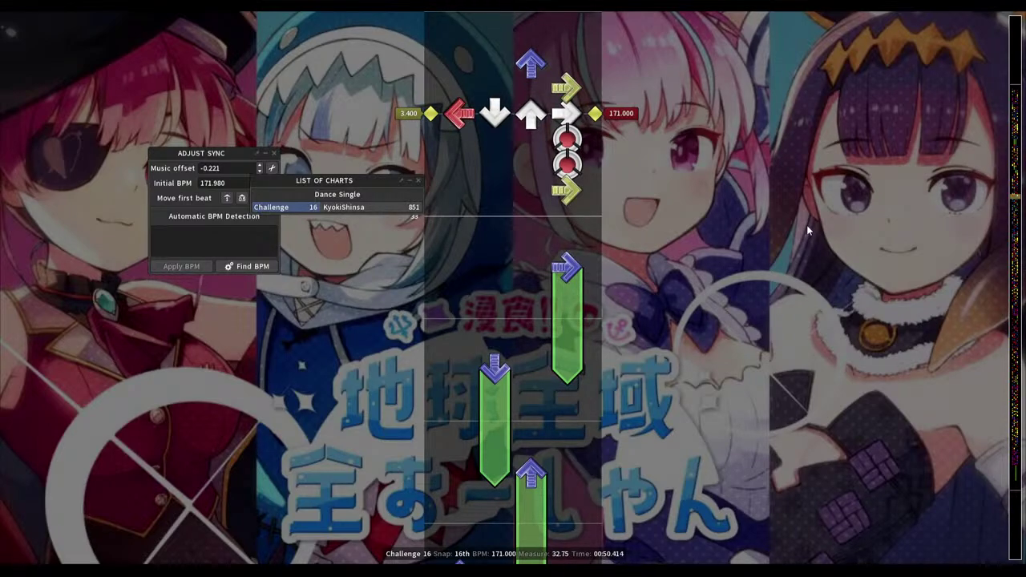
Play the Challenge 16 chart from the tempo change before measure 33 through the hold notes into measure 34
scroll(806, 224, down, 1)
key(space)
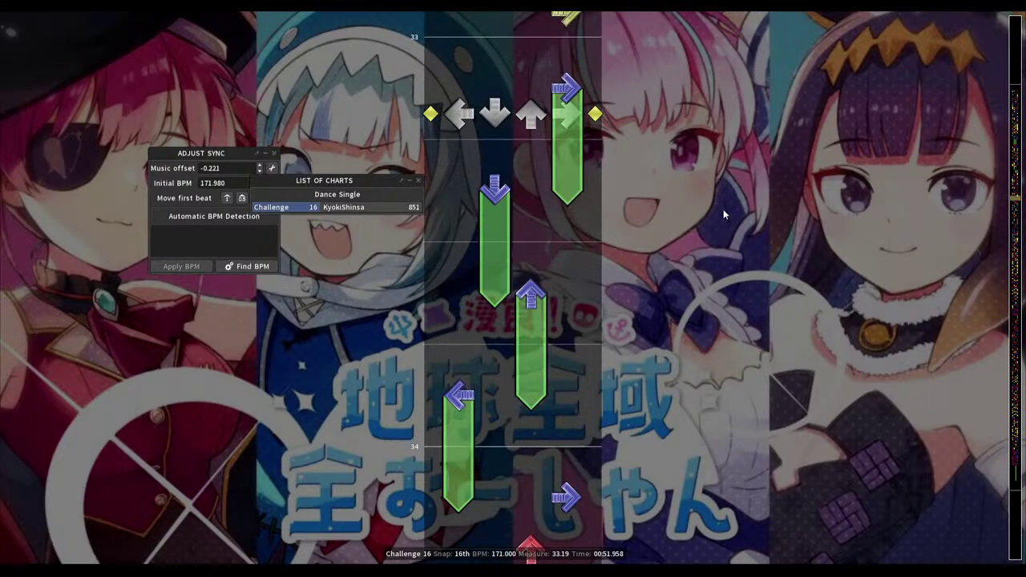
key(space)
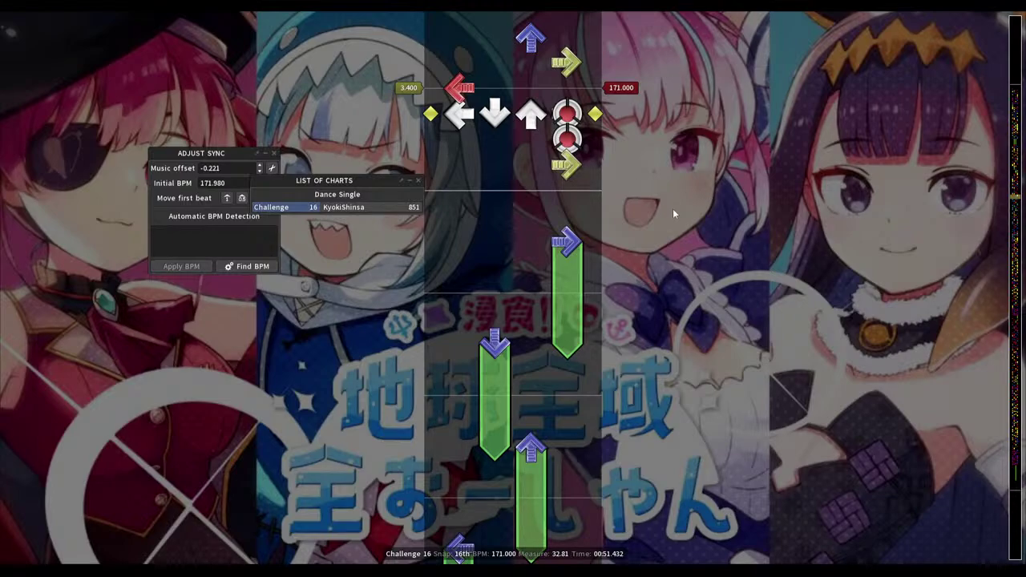
key(space)
key(space)
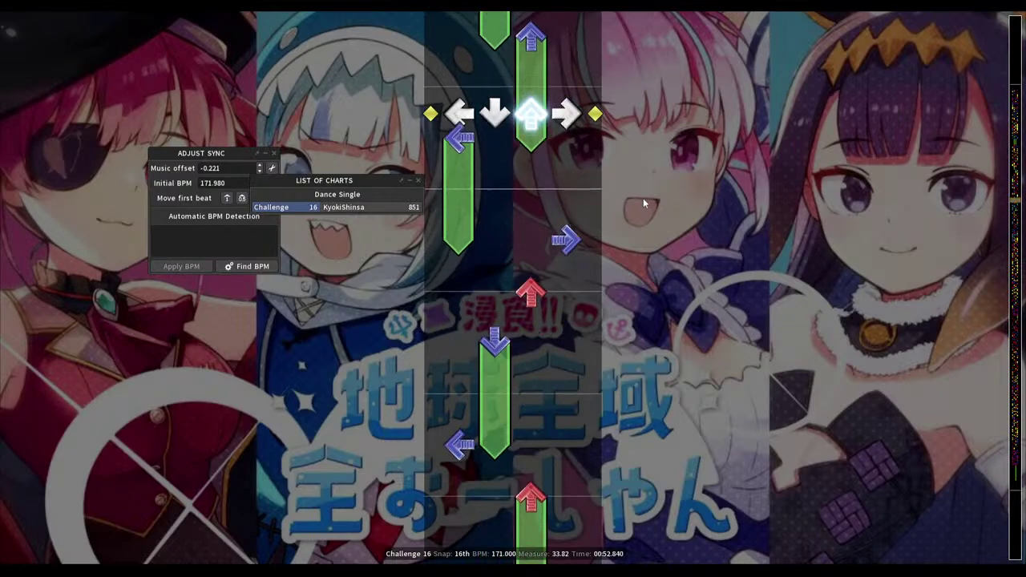
key(space)
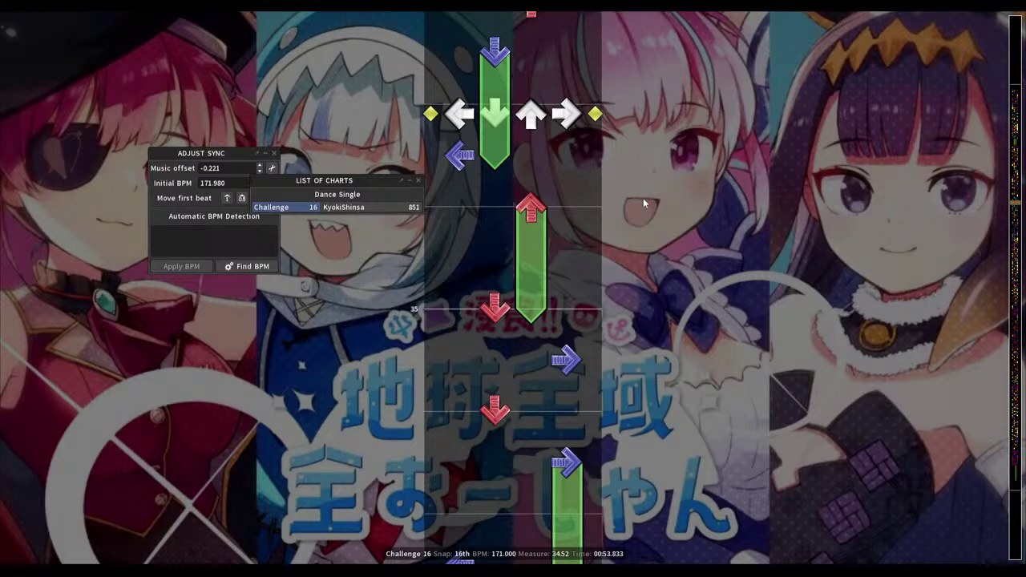
Move the List of Charts window clear of the note field, placing it above the Adjust Sync window
scroll(643, 203, down, 20)
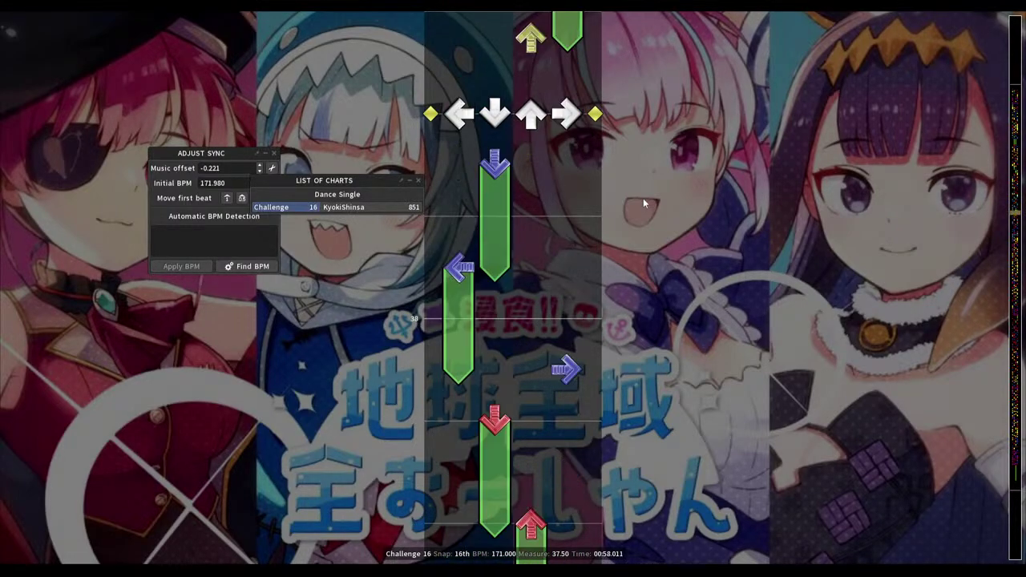
scroll(644, 203, down, 8)
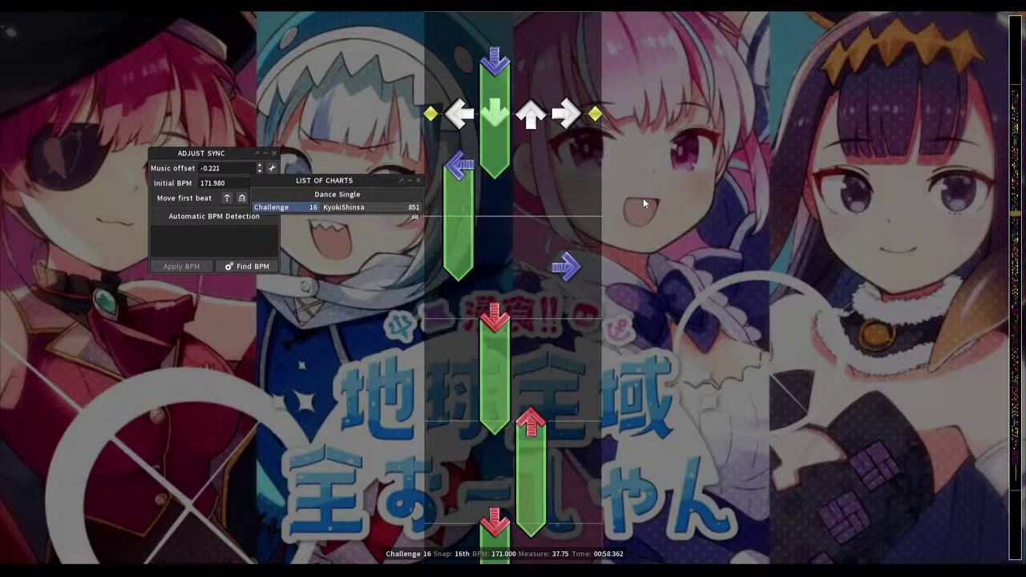
drag(368, 178, 278, 94)
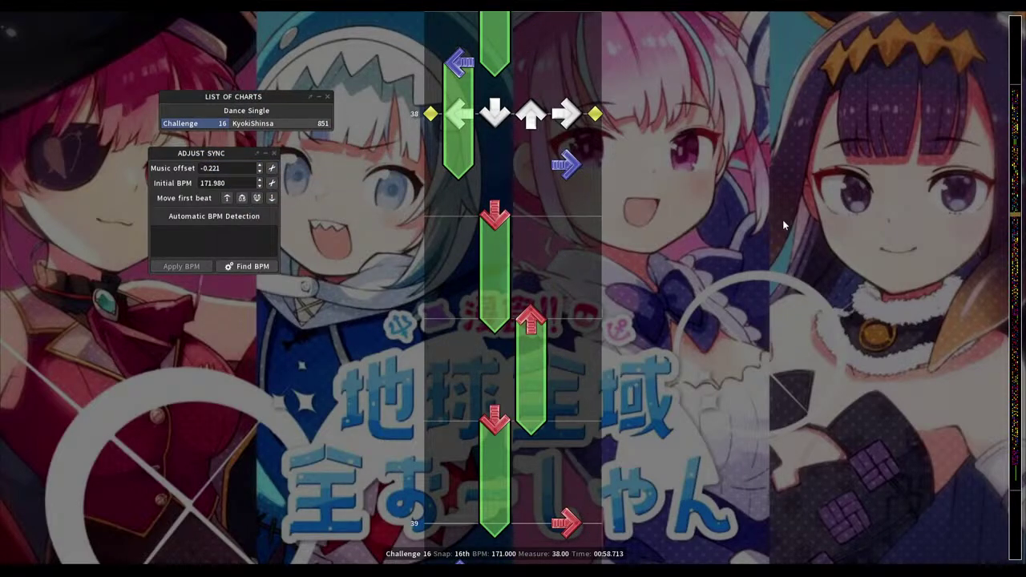
Examine the hold and tap patterns in measures 38 through 41 of the Challenge 16 chart
scroll(783, 220, down, 20)
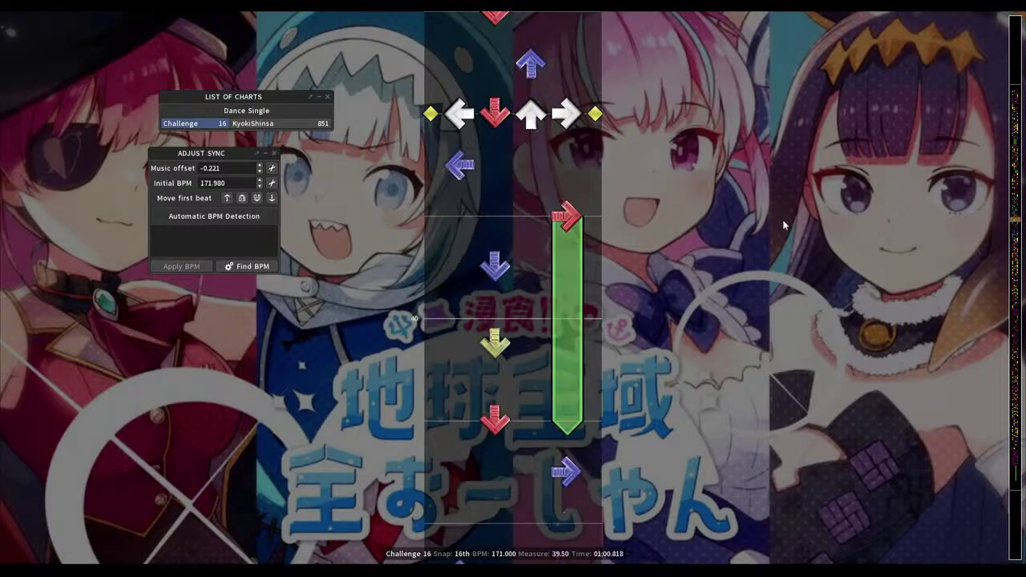
scroll(783, 222, up, 12)
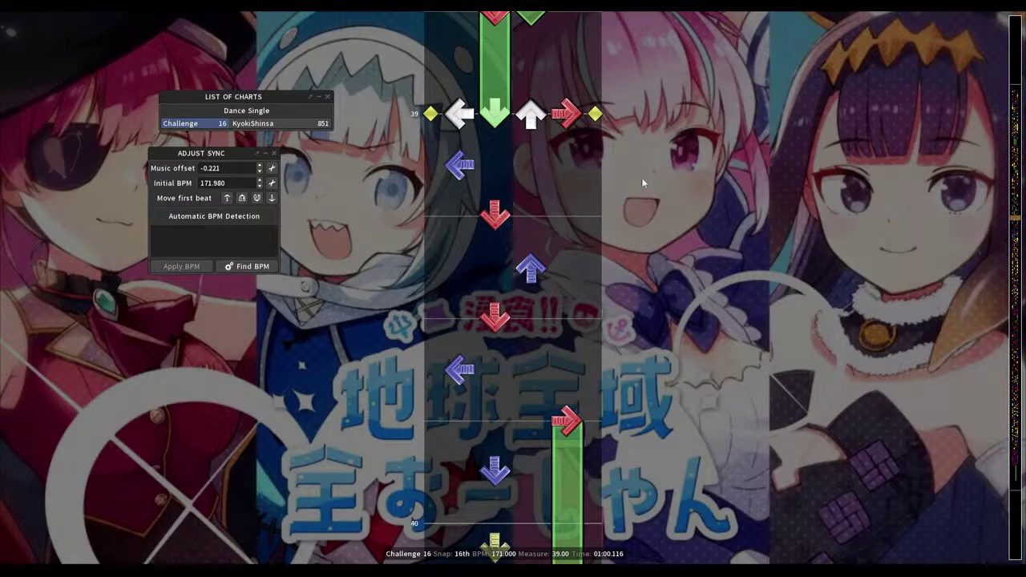
scroll(642, 177, up, 1)
scroll(640, 170, up, 2)
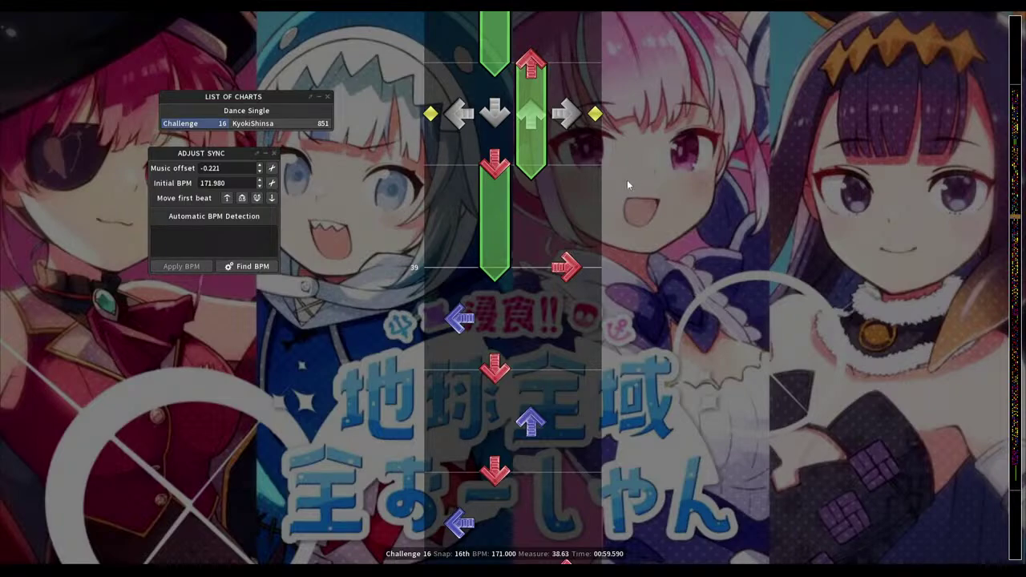
scroll(628, 180, down, 10)
scroll(627, 179, up, 8)
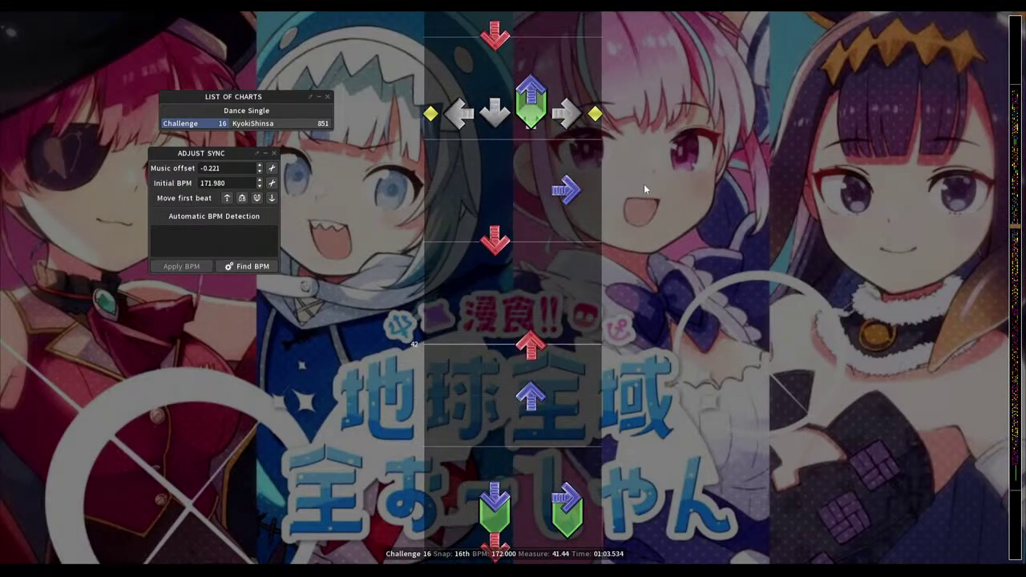
Compare the short-hold chords in measures 41 to 44 with the denser patterns in measures 45 and 46
scroll(677, 321, down, 12)
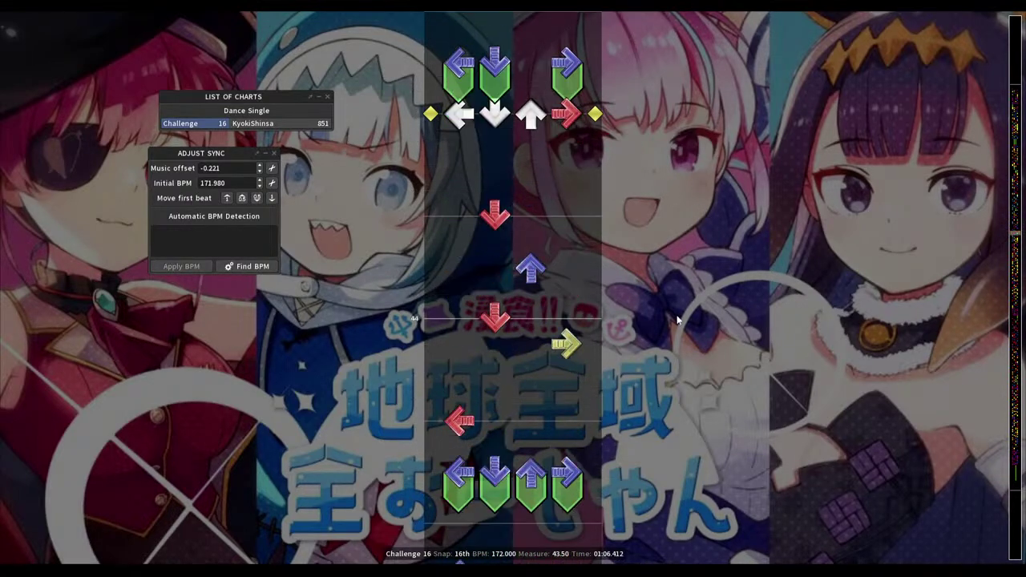
scroll(677, 321, down, 4)
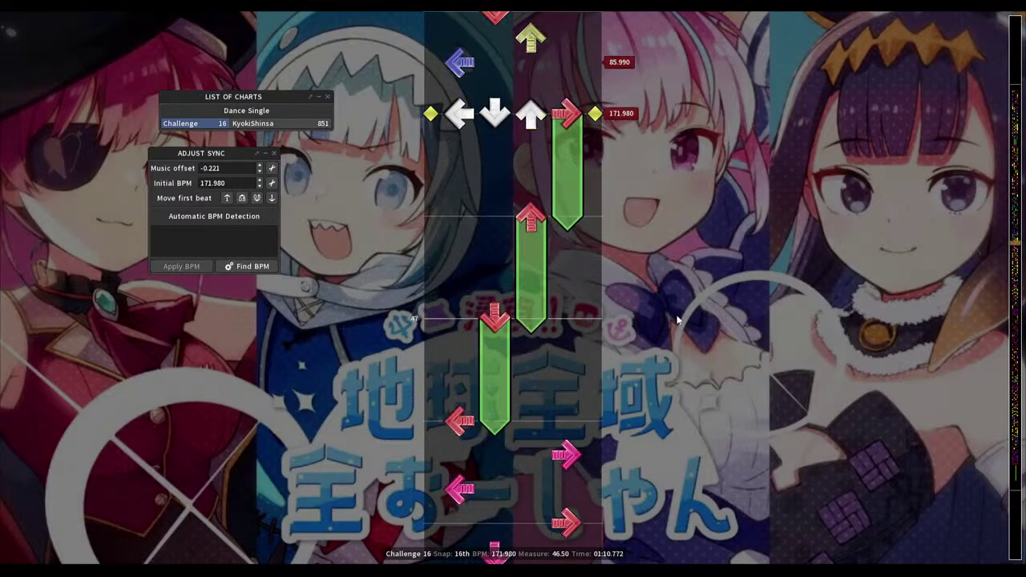
scroll(677, 321, up, 8)
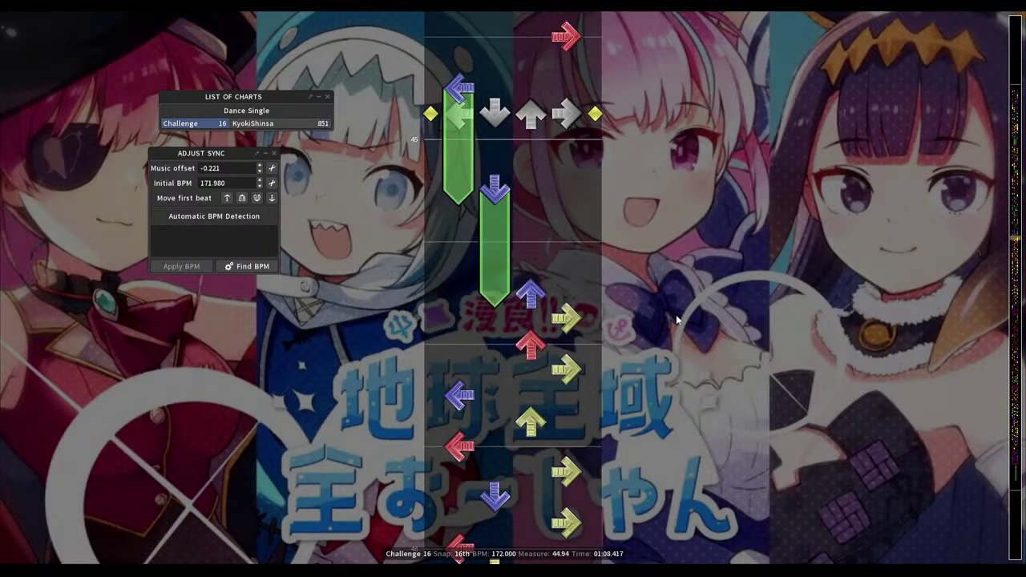
scroll(674, 320, up, 6)
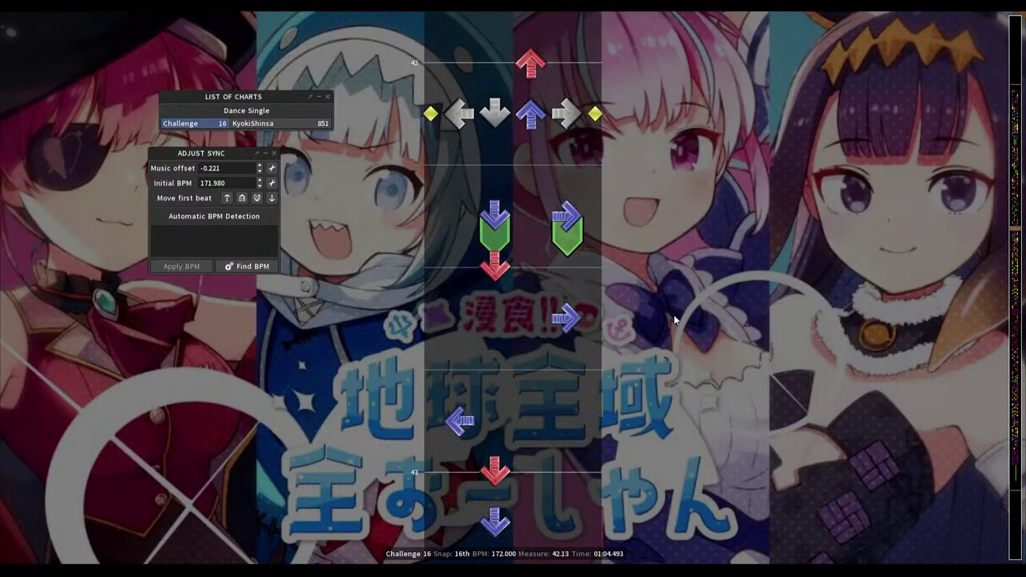
scroll(674, 320, down, 1)
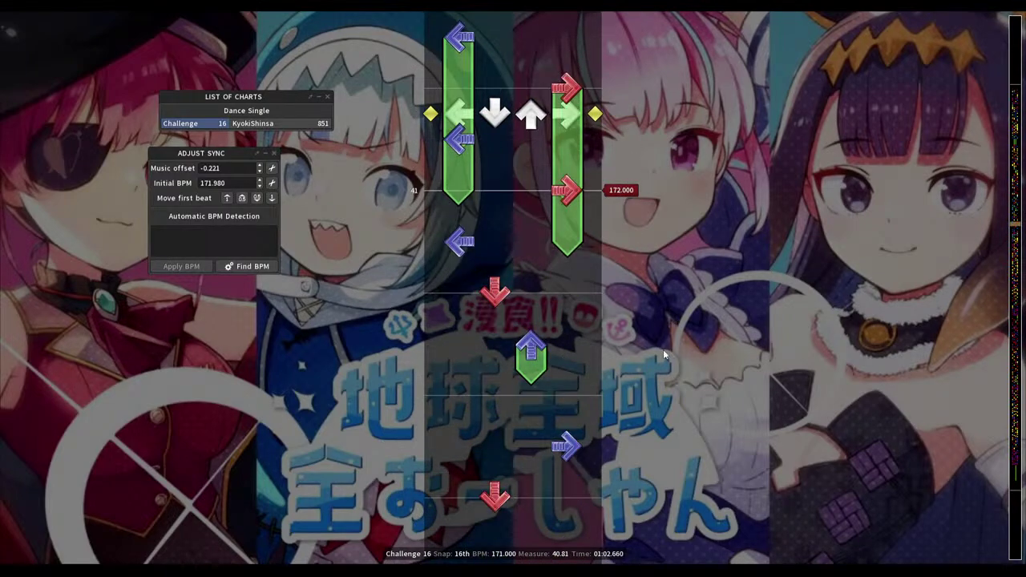
scroll(663, 355, down, 4)
scroll(663, 353, down, 6)
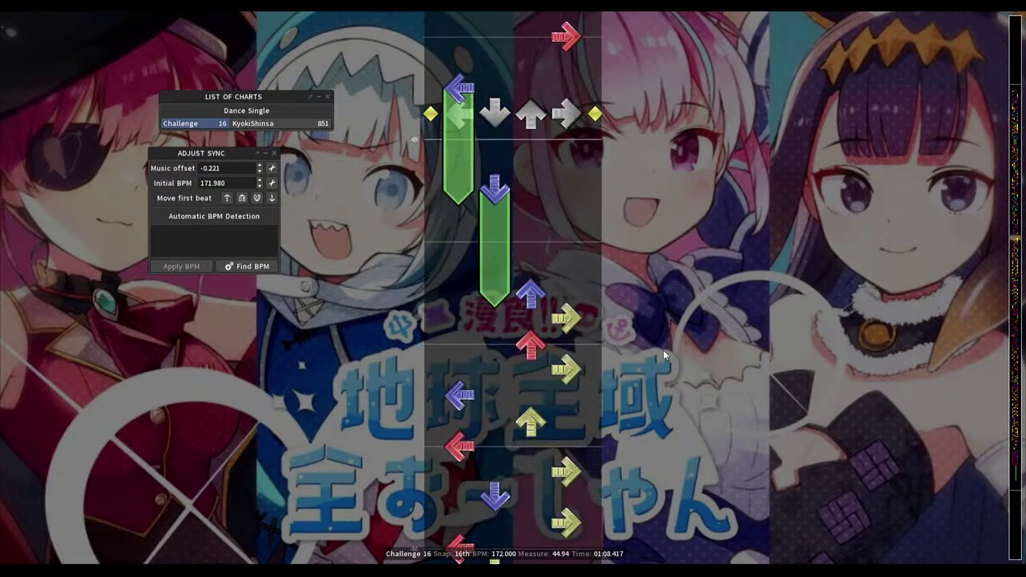
Play the tempo change between 85.990 and 171.980 BPM from around measure 46.25 into measure 47
scroll(663, 350, down, 3)
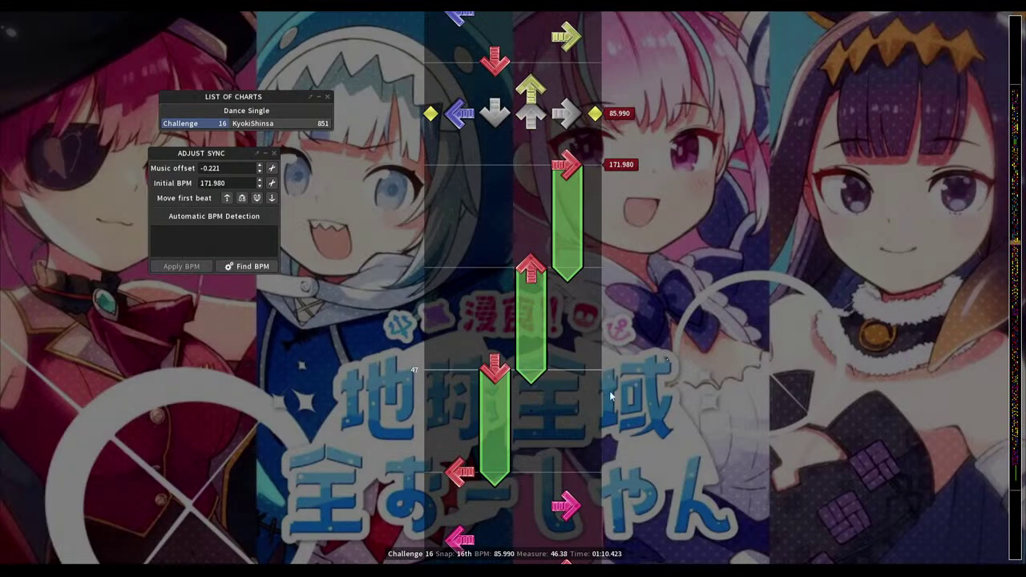
scroll(630, 352, up, 1)
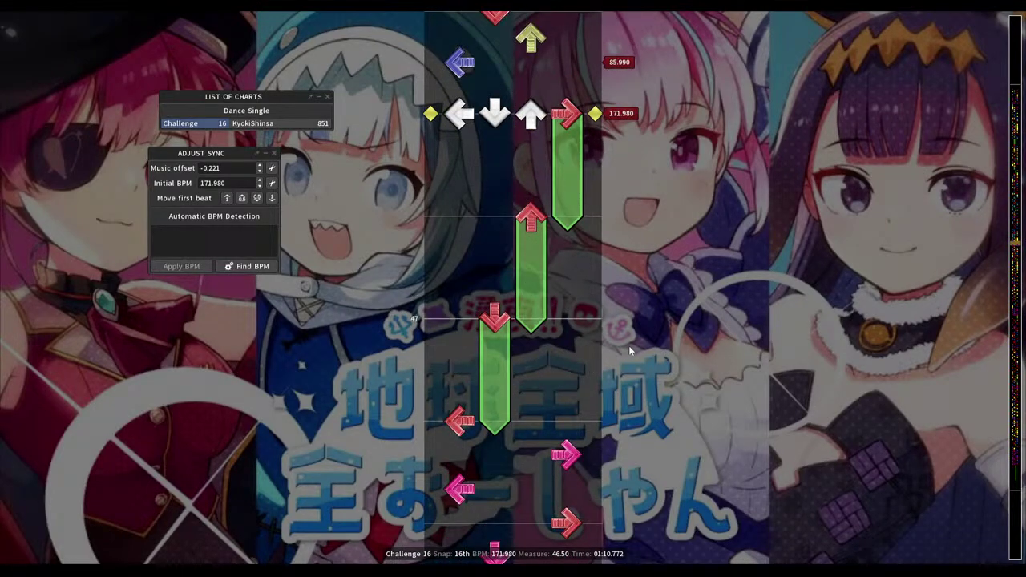
scroll(629, 346, up, 4)
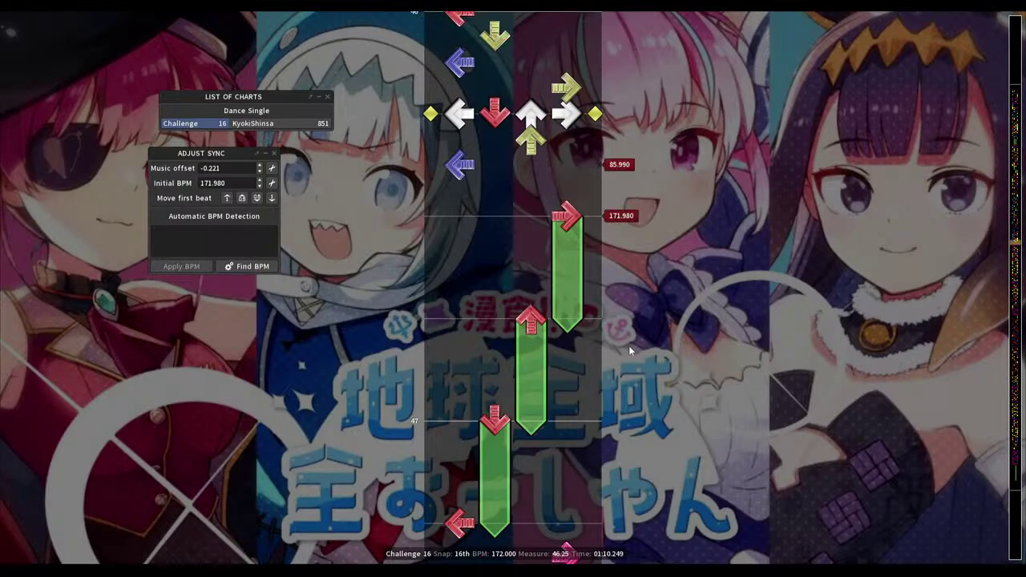
key(space)
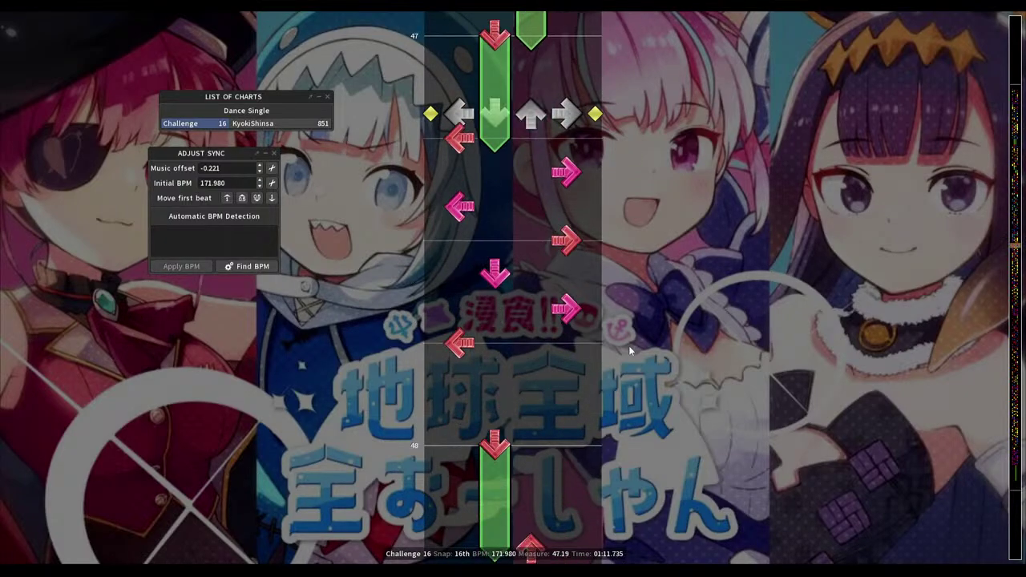
key(space)
Slow the playback speed to 20% and replay the tempo change from around measure 46 into measure 47
key(ctrl+Left)
key(ctrl+Left)
key(ctrl+Left)
key(ctrl+Left)
key(ctrl+Left)
key(ctrl+Left)
key(ctrl+Left)
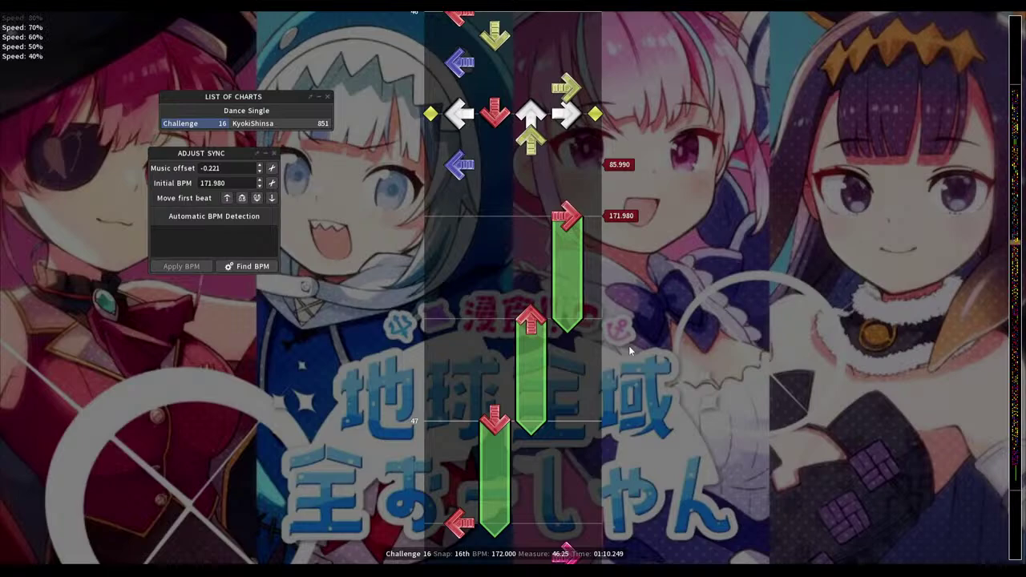
key(ctrl+Left)
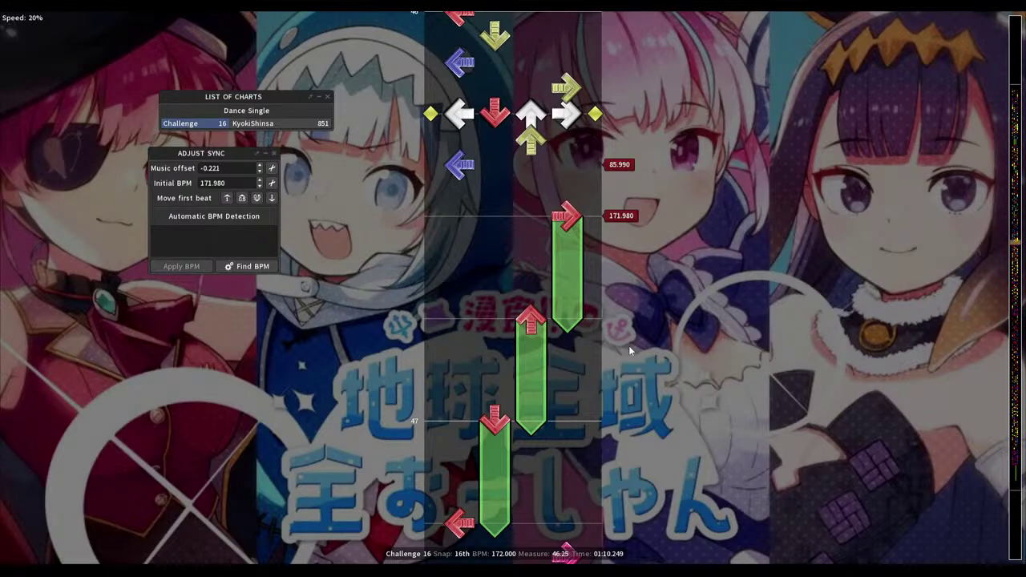
scroll(629, 346, up, 4)
key(space)
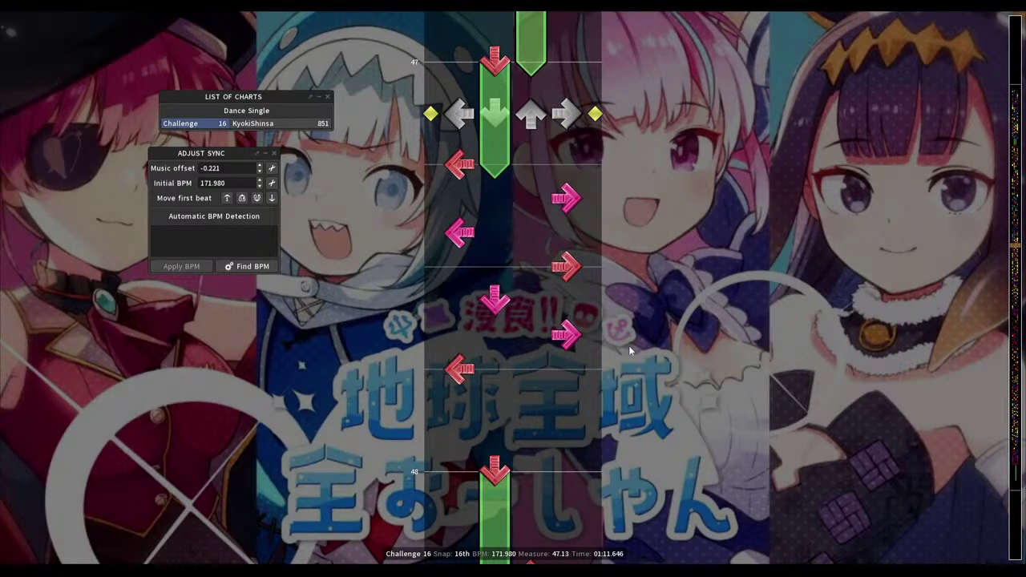
Raise the playback speed to 50% and replay the passage from before the tempo change through measure 48
key(ctrl+shift+Down)
scroll(629, 346, up, 17)
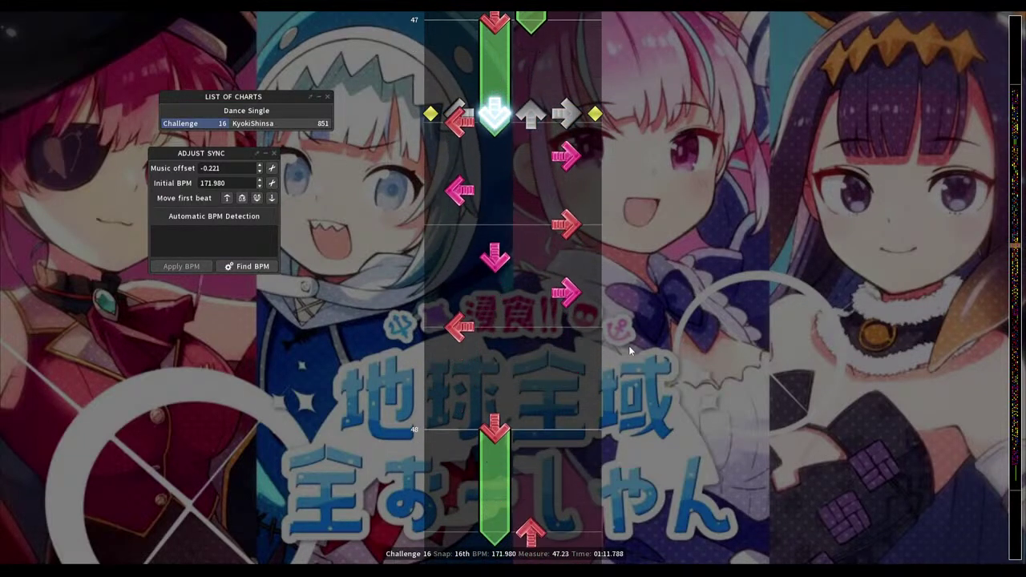
key(space)
key(ctrl+Up)
key(ctrl+Up)
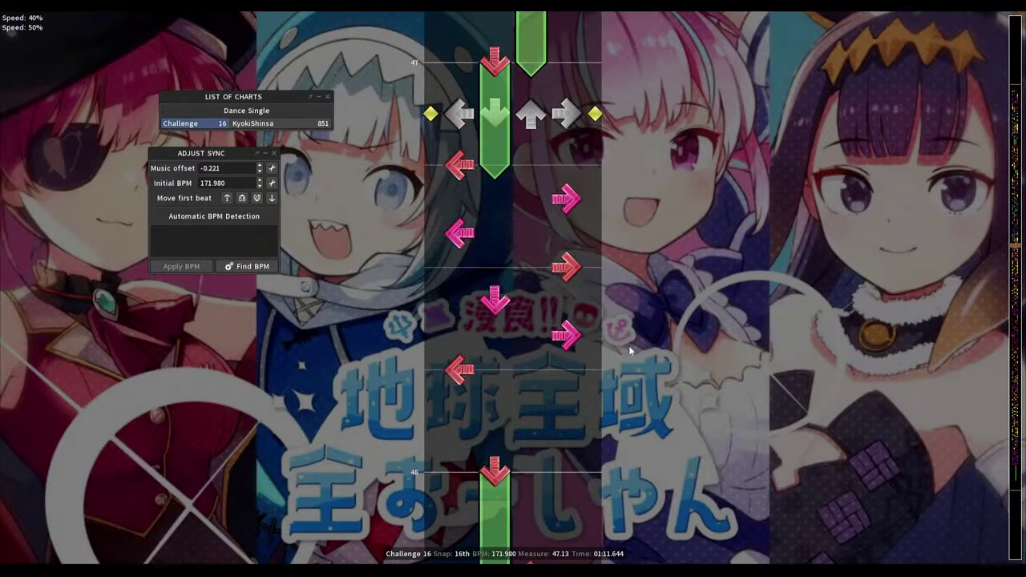
scroll(629, 346, up, 18)
key(space)
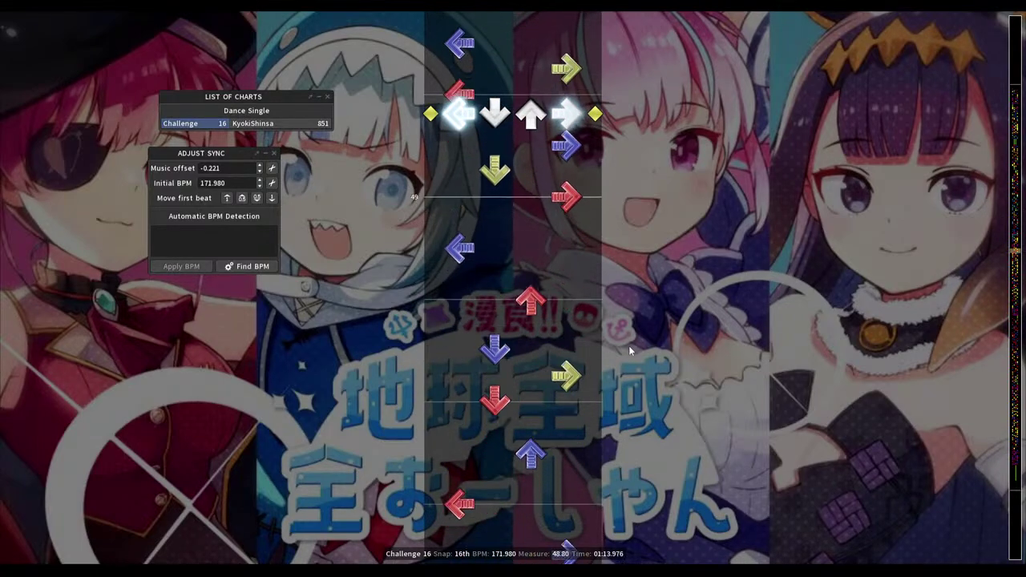
Raise the playback speed further and examine the Challenge 16 patterns from around measure 48.75 to 51
key(ctrl+Up)
key(ctrl+Up)
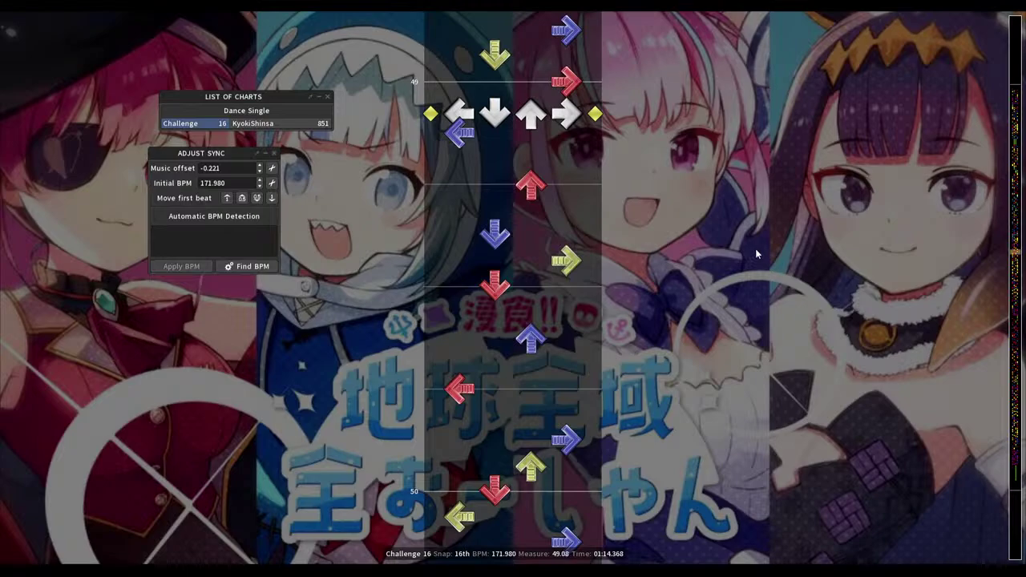
scroll(756, 254, up, 5)
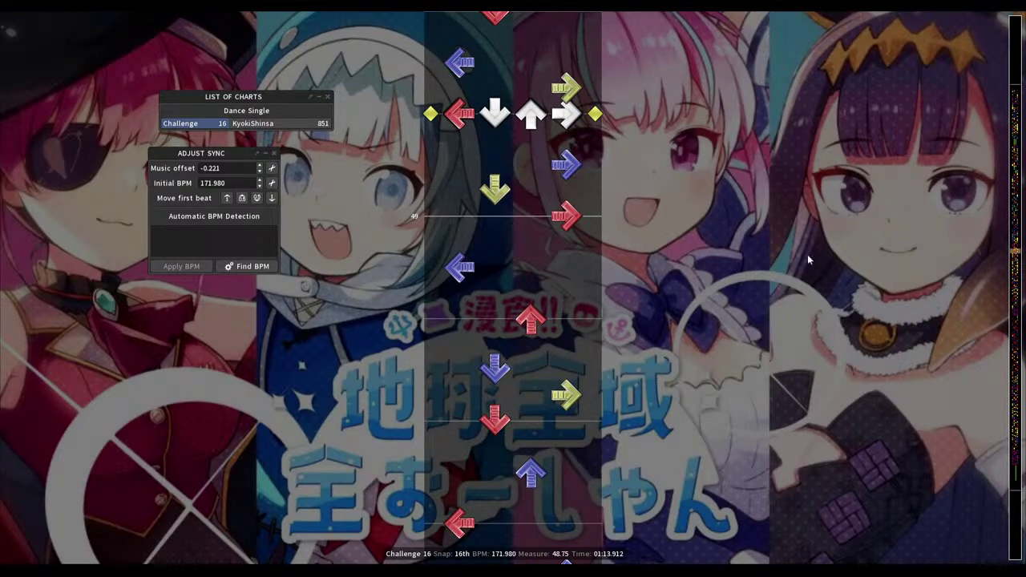
scroll(717, 211, down, 20)
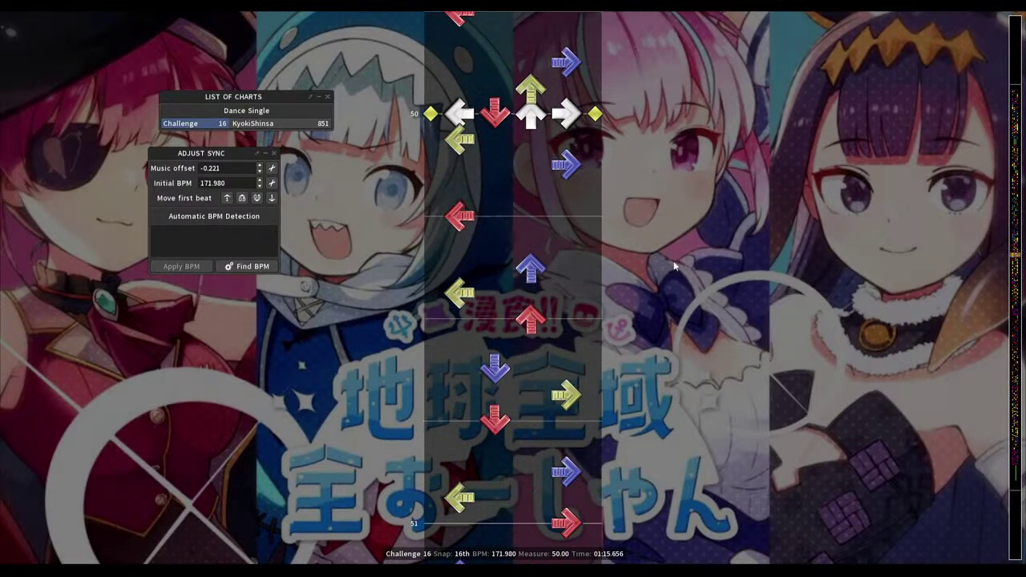
scroll(674, 266, down, 1)
scroll(676, 267, down, 1)
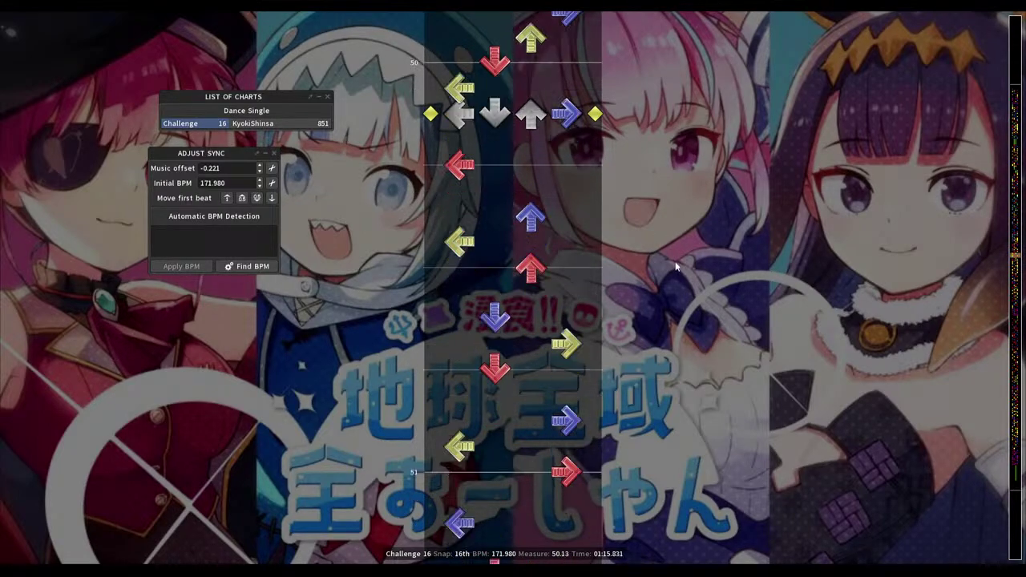
Examine the notes and holds around the change to 150.000 BPM at measure 85
key(space)
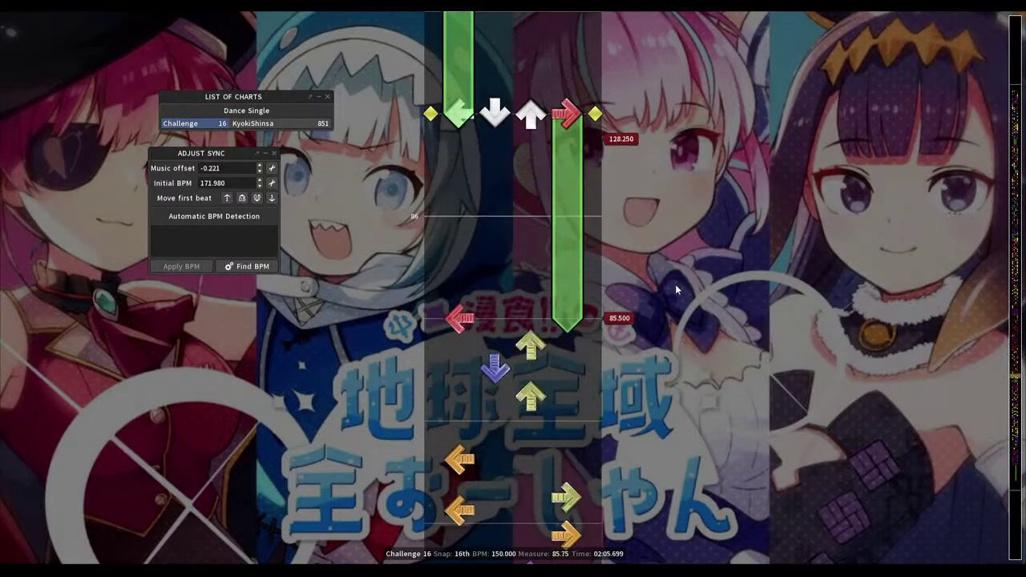
scroll(676, 284, up, 4)
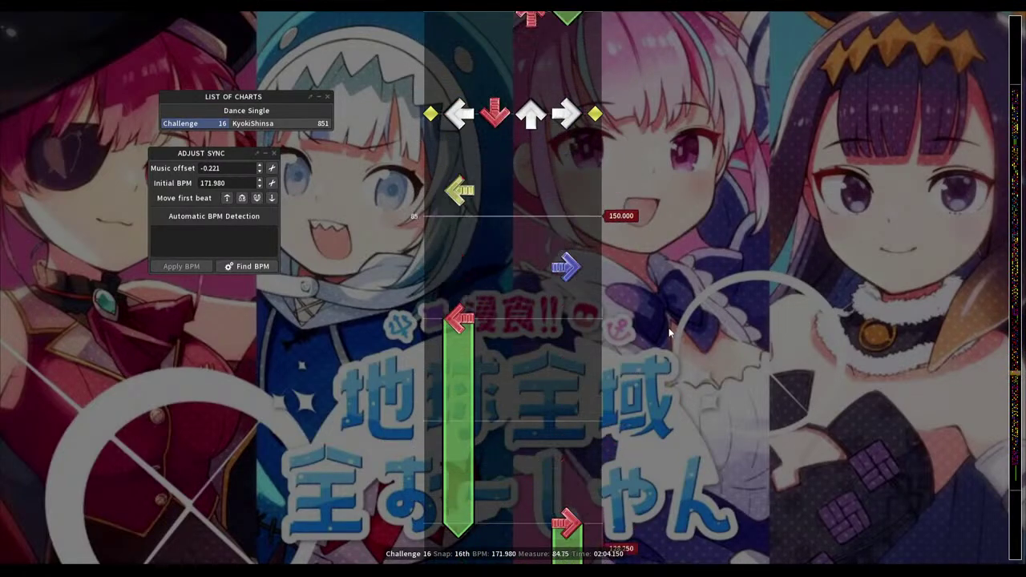
scroll(712, 296, down, 10)
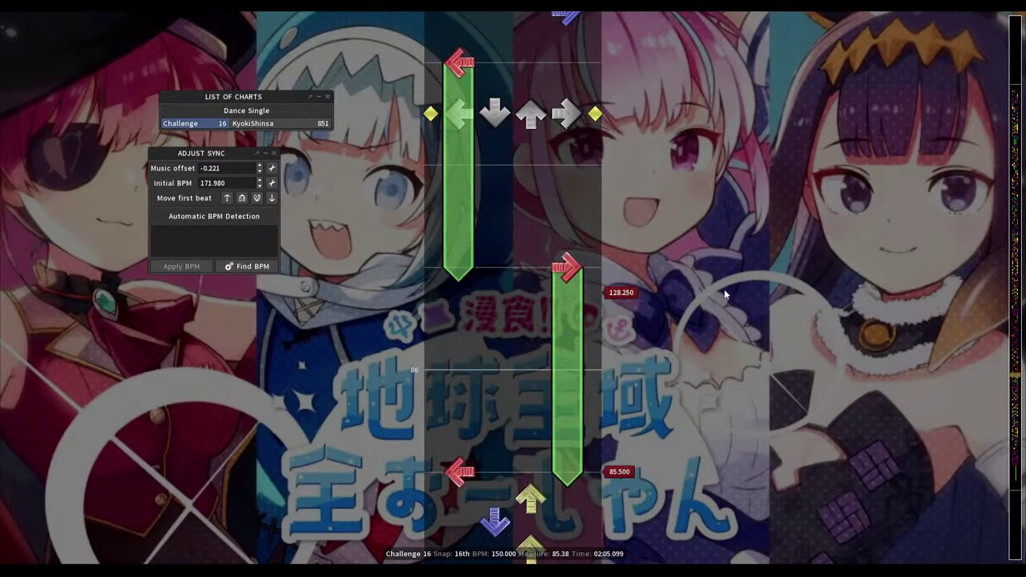
scroll(724, 289, up, 4)
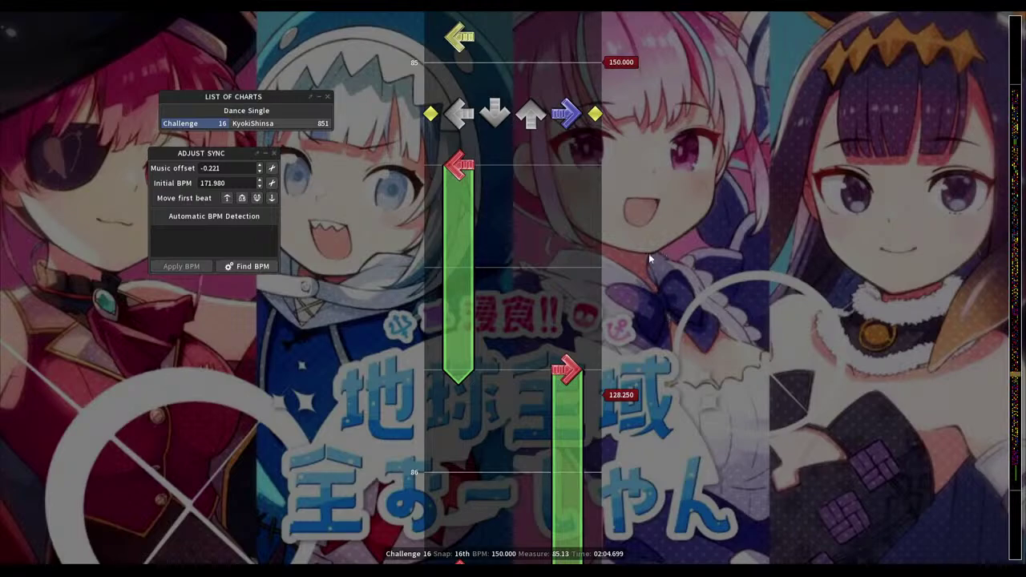
scroll(650, 246, up, 4)
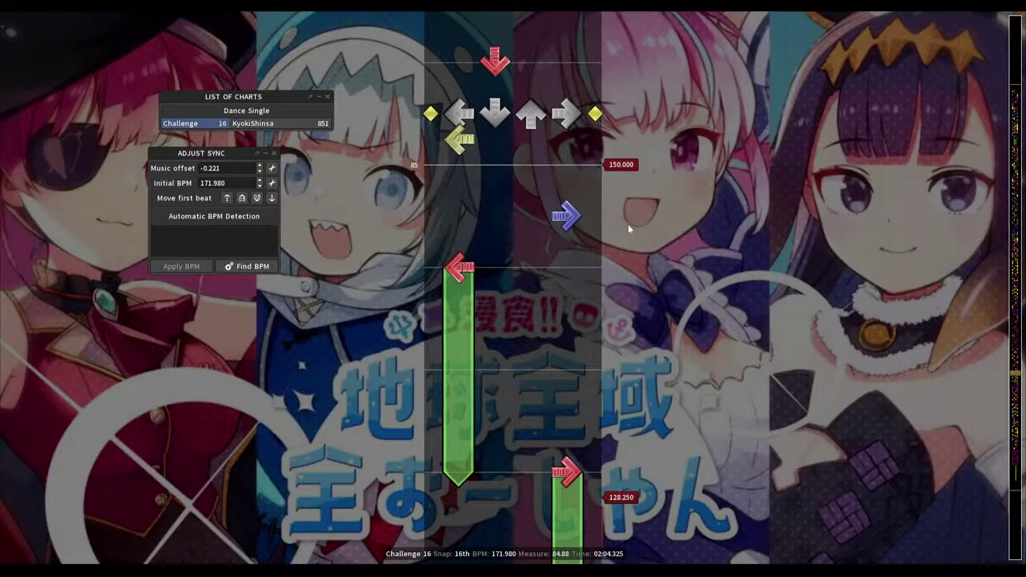
scroll(721, 200, down, 15)
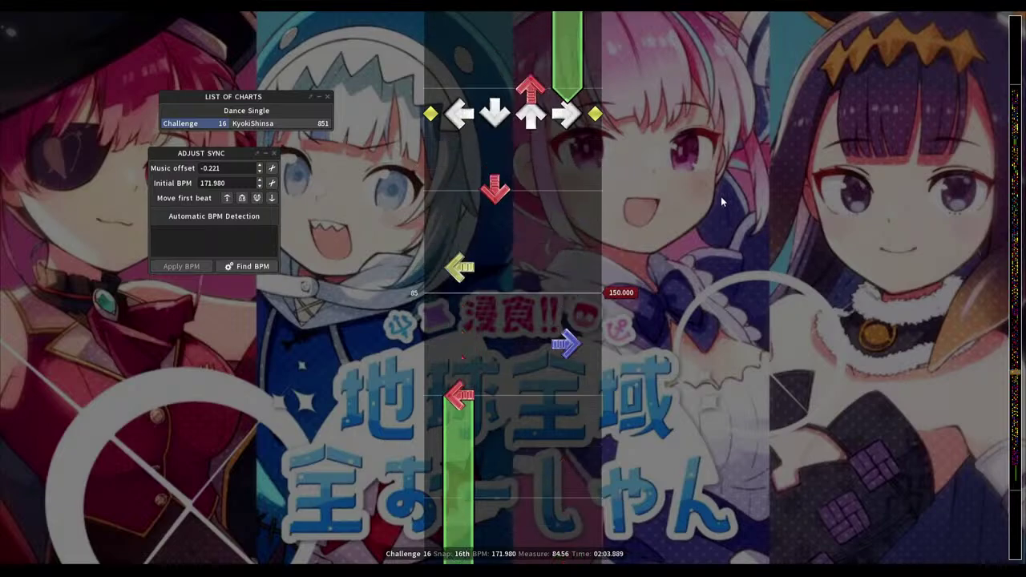
scroll(721, 196, up, 16)
scroll(651, 220, down, 13)
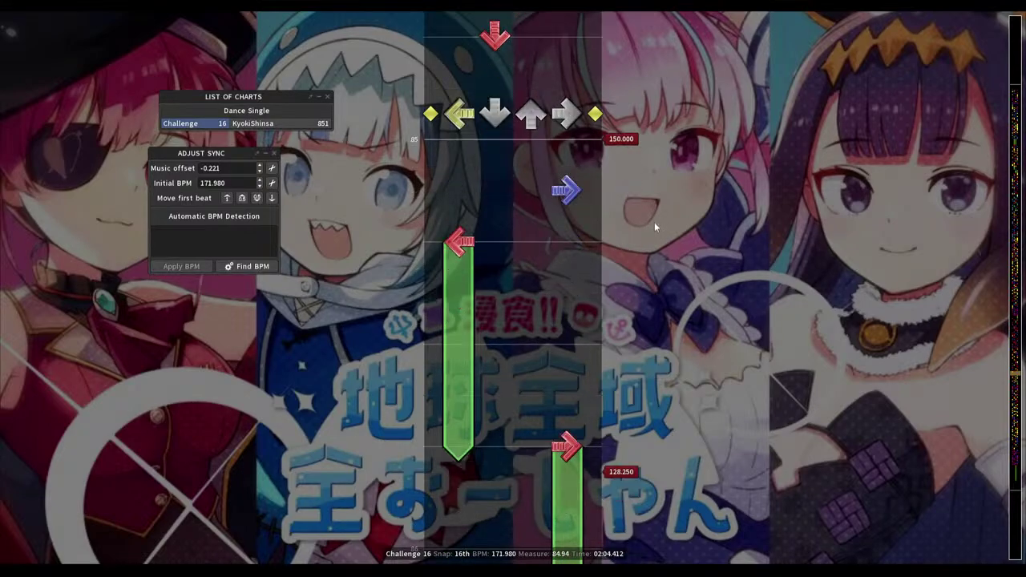
Step through the tempo drops to 128.250 and 85.500 BPM between measures 85 and 86.25
scroll(648, 218, down, 2)
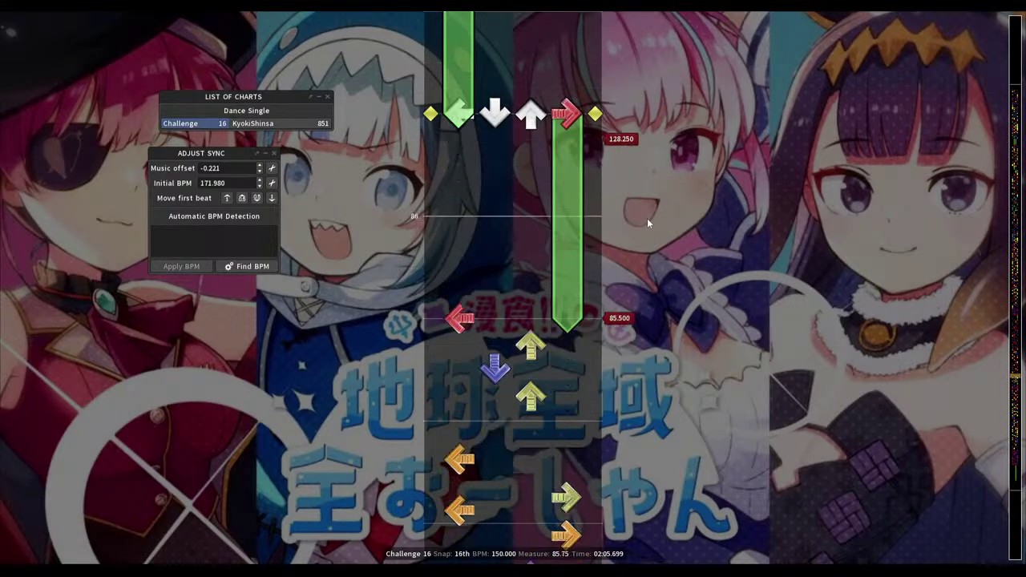
scroll(647, 218, down, 1)
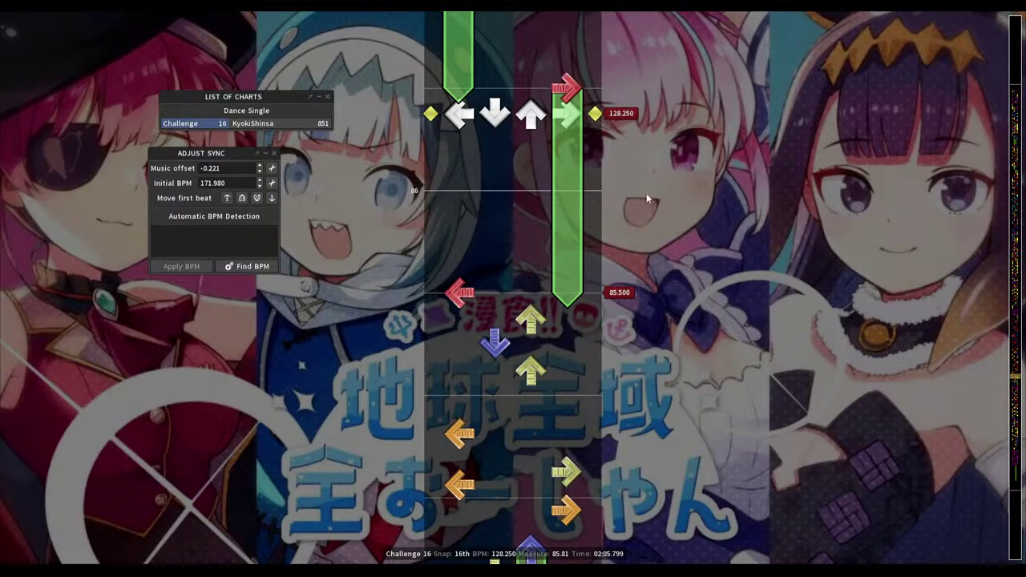
scroll(646, 193, up, 1)
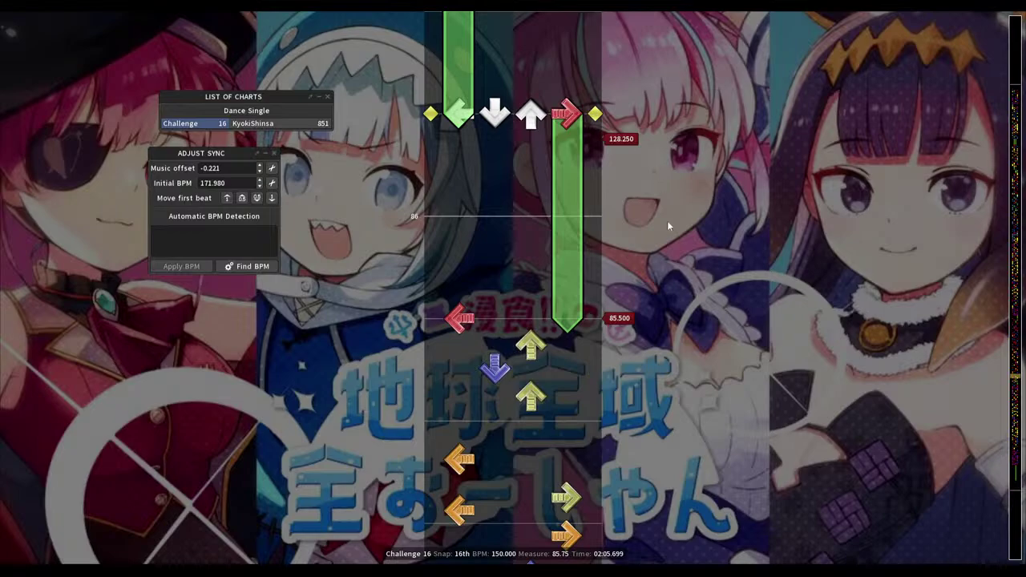
scroll(634, 268, down, 7)
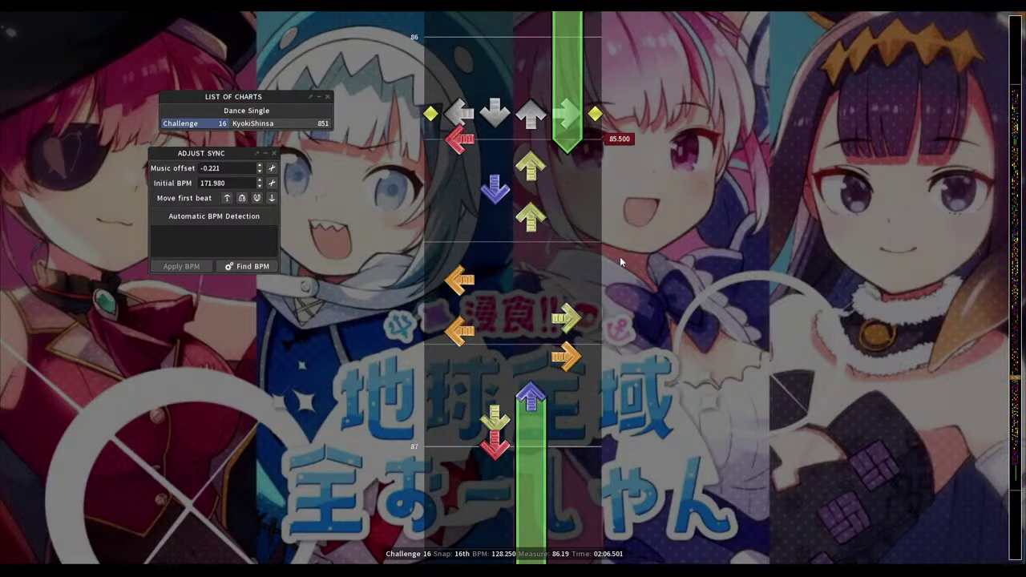
scroll(620, 262, down, 1)
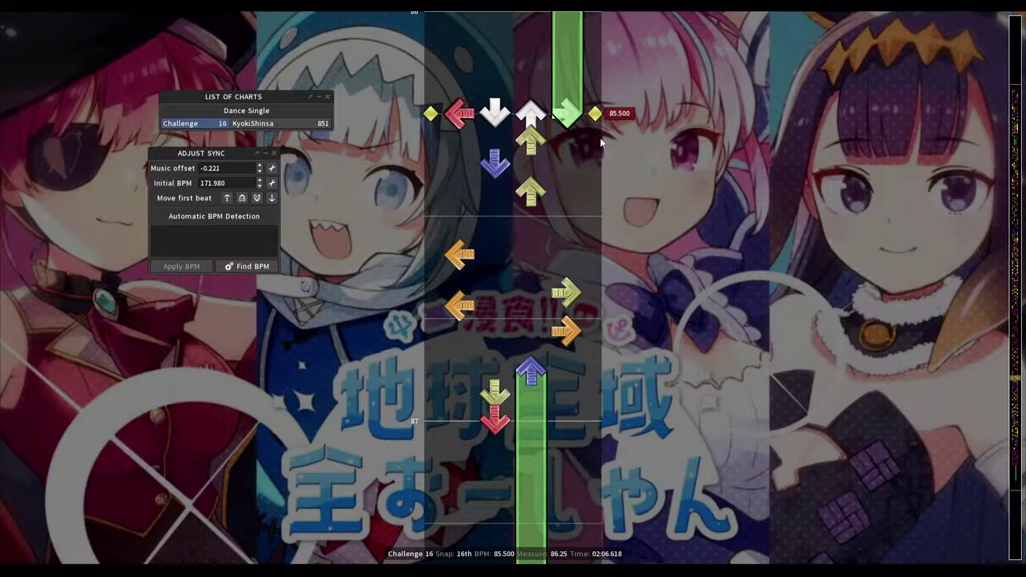
Compare the 150.000, 128.250 and 85.500 BPM changes by going back and forth between measures 85 and 86.25
scroll(687, 270, up, 8)
scroll(684, 271, up, 11)
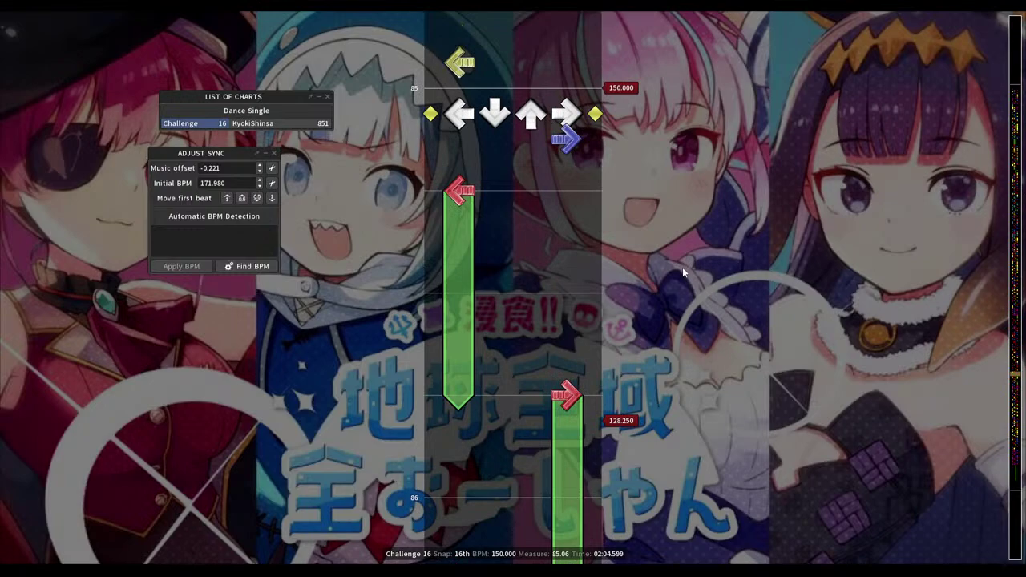
scroll(682, 267, down, 13)
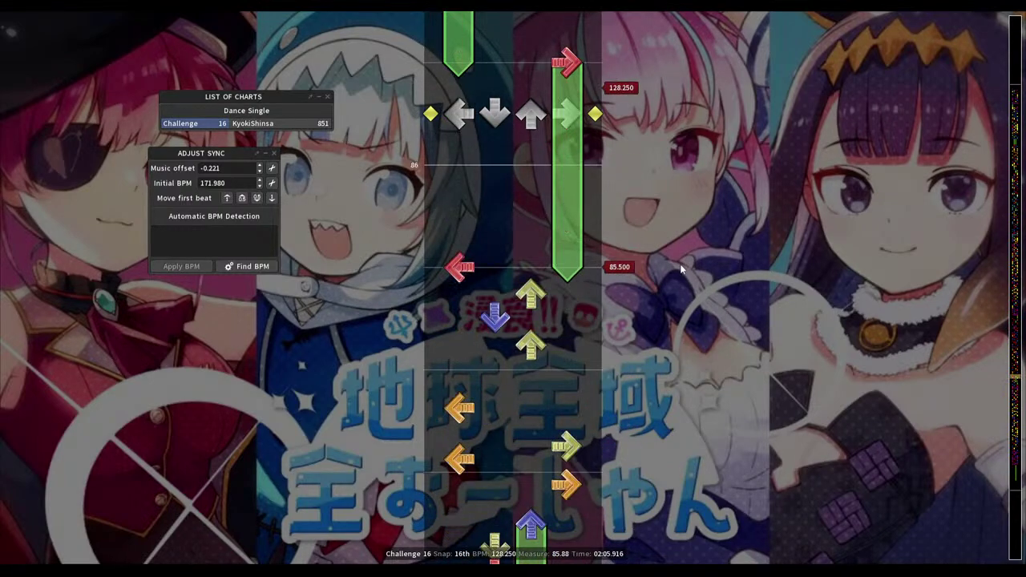
scroll(681, 268, down, 6)
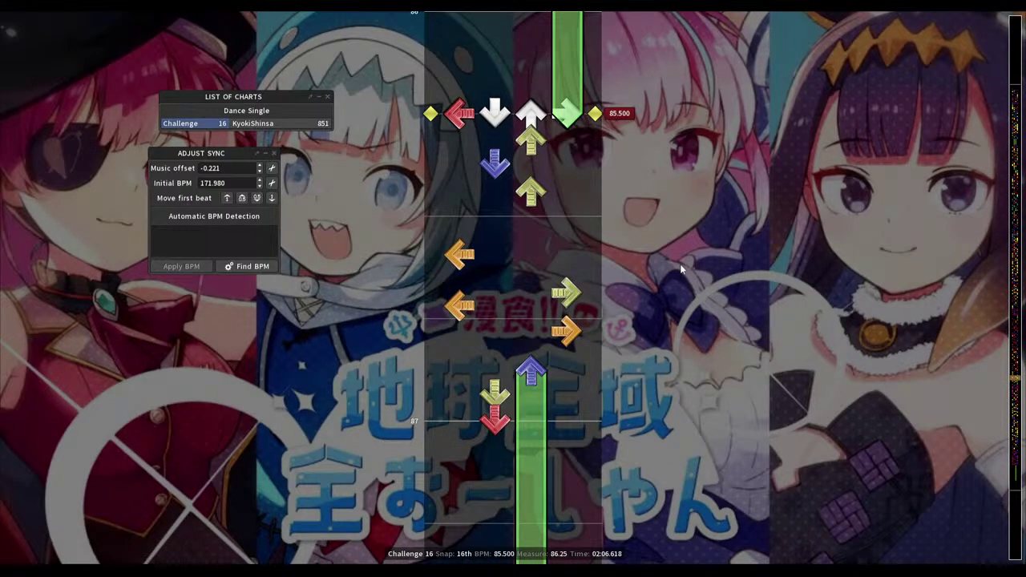
scroll(679, 271, up, 8)
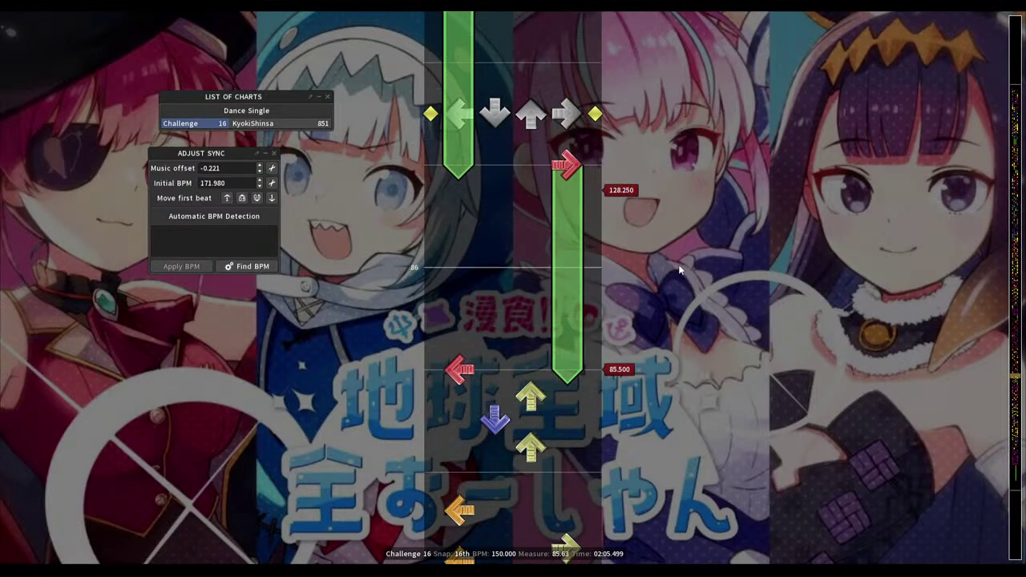
scroll(680, 269, up, 1)
scroll(684, 263, down, 2)
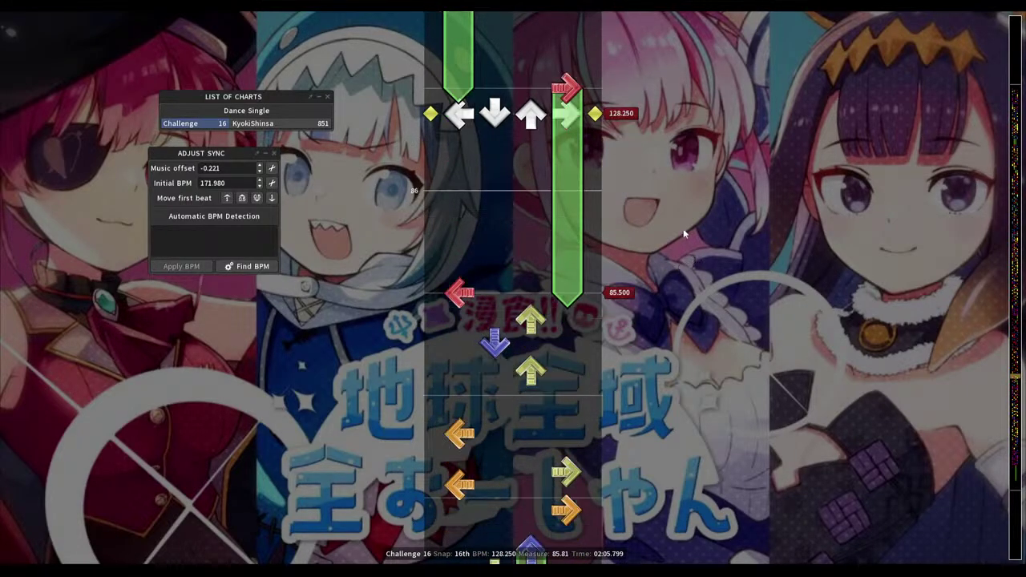
scroll(692, 173, up, 3)
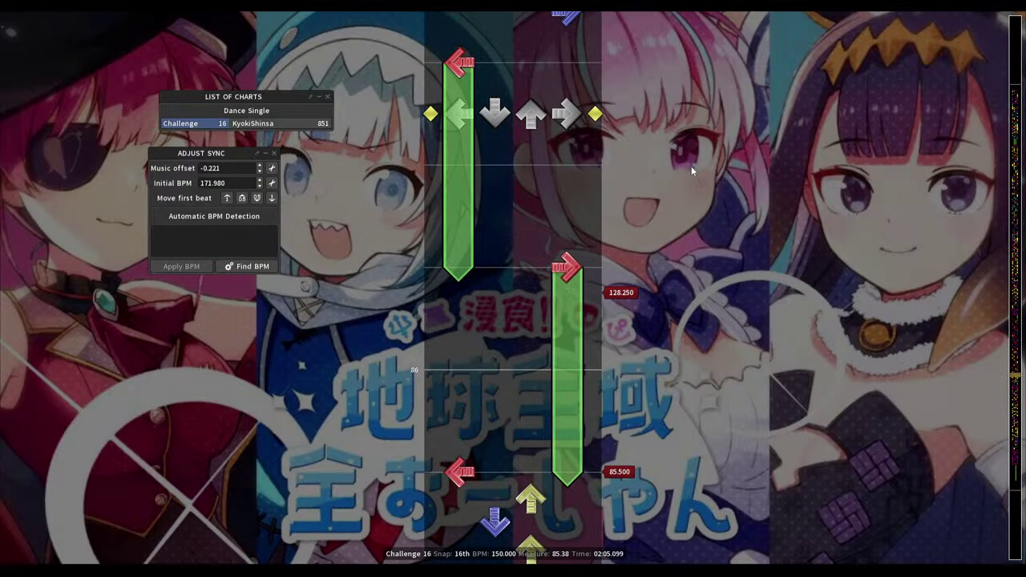
Play the Challenge 16 chart from around measure 84.31 through the slowdown to the 173.000 BPM change at measure 90
scroll(691, 166, up, 17)
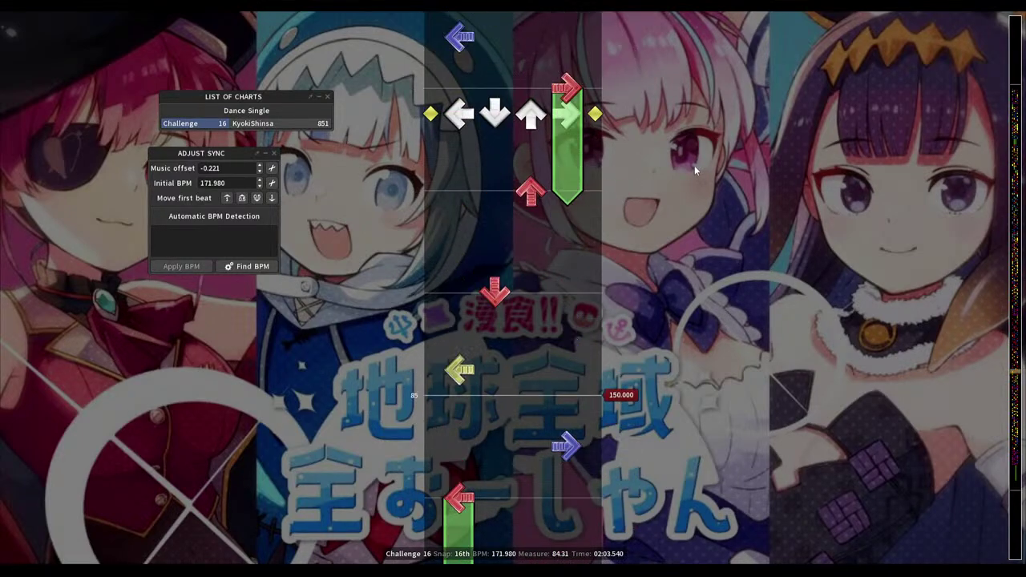
key(space)
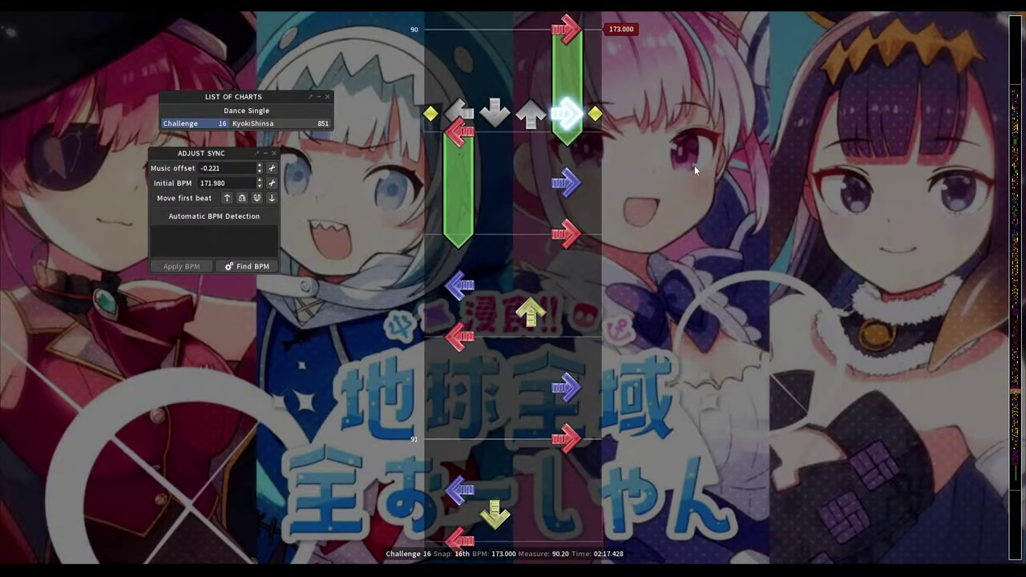
key(space)
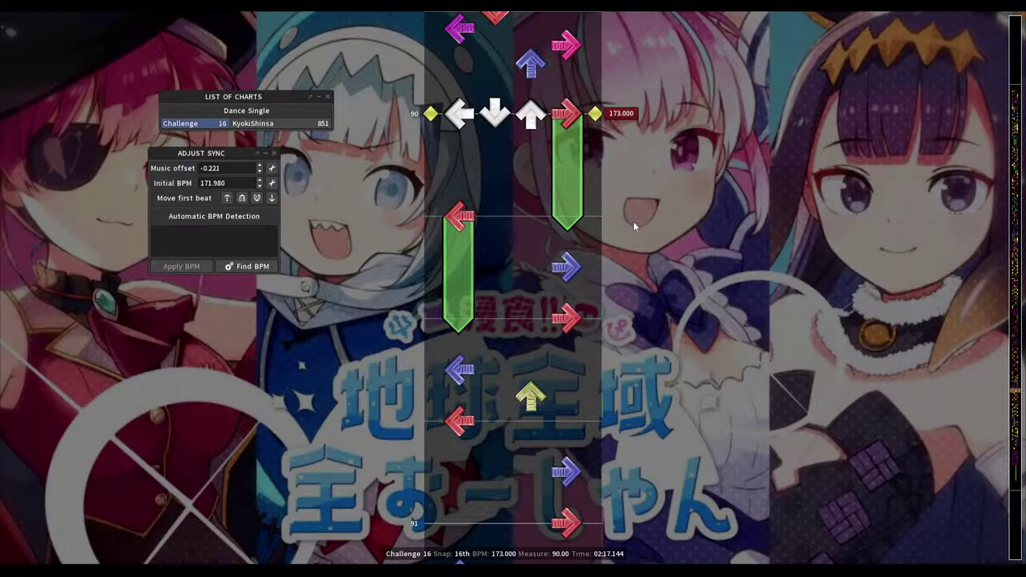
Play from measure 90 to the 172.000 BPM change at measure 92 and examine the notes leading up to it
key(space)
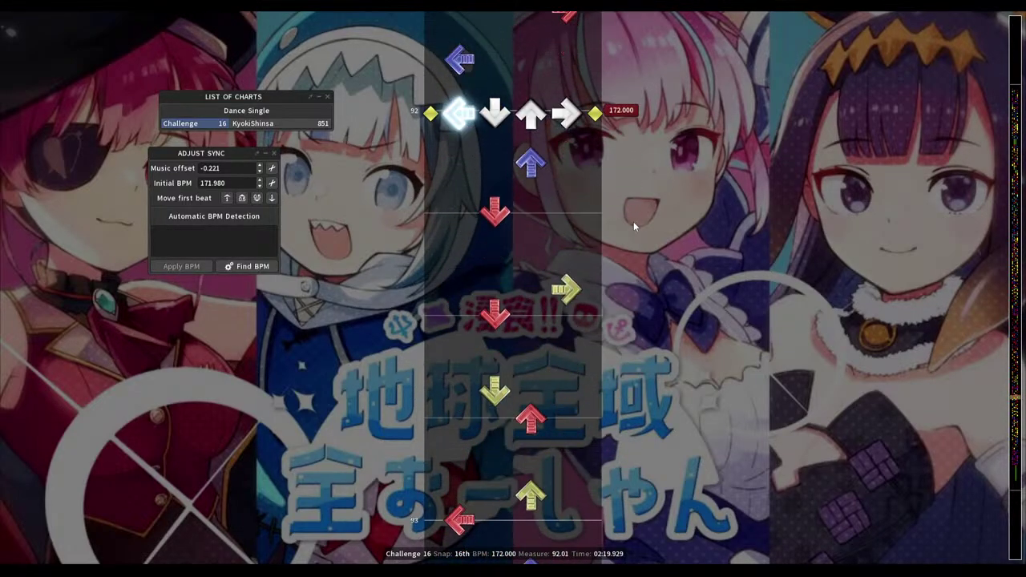
key(space)
scroll(598, 203, up, 14)
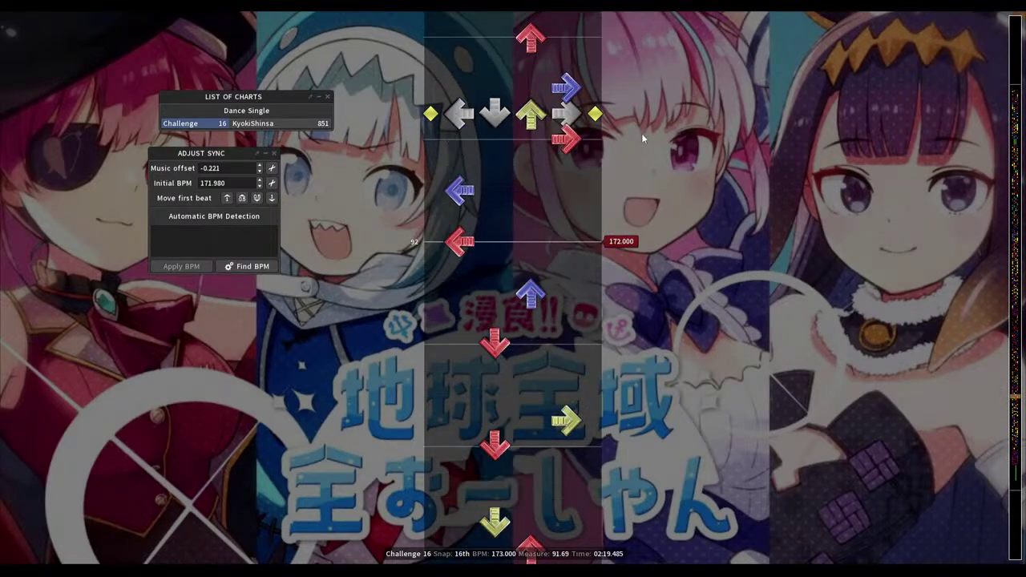
scroll(658, 134, down, 1)
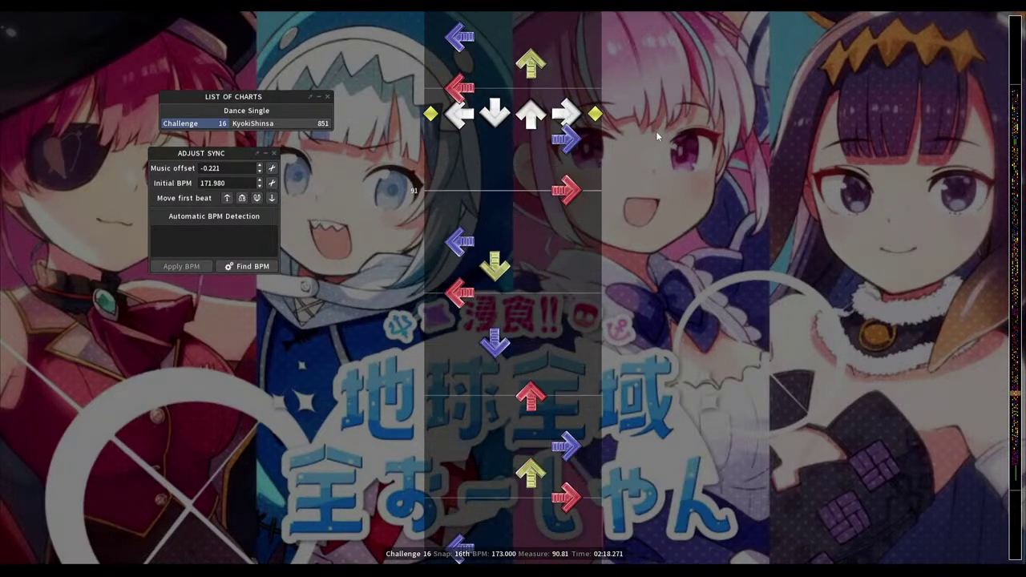
scroll(657, 133, down, 11)
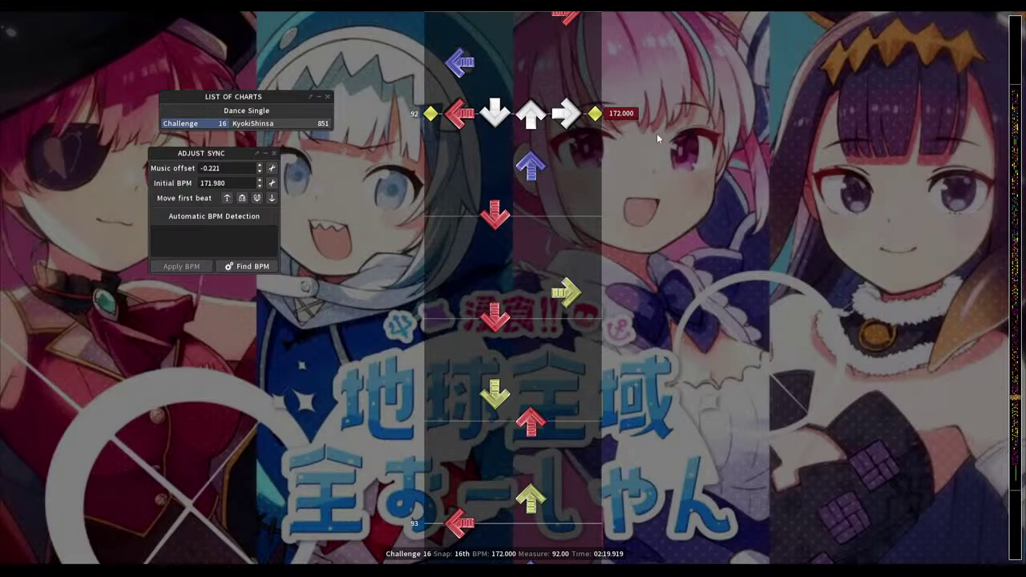
Play from measure 92 into measure 97 and review the patterns back past measure 94
key(space)
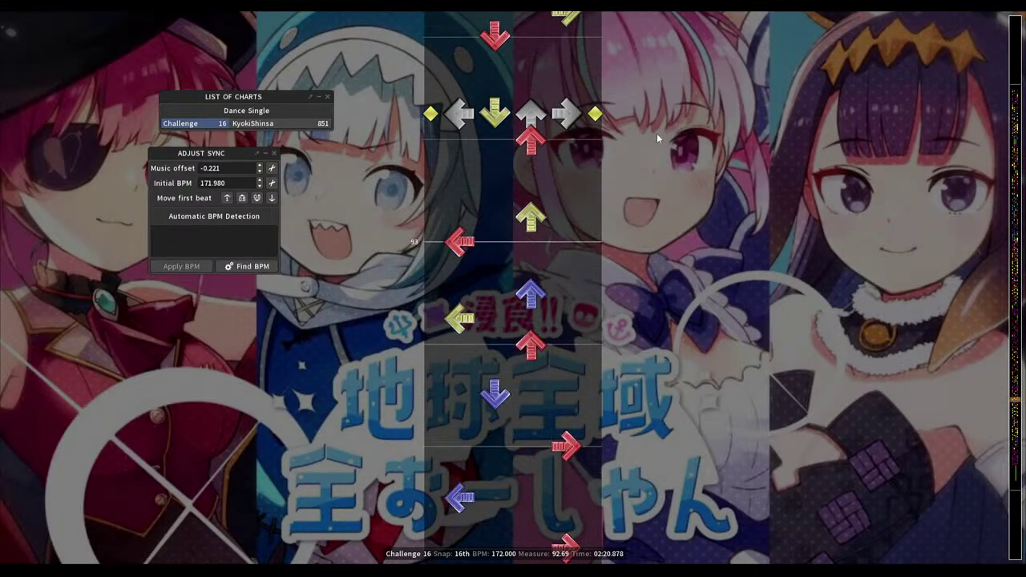
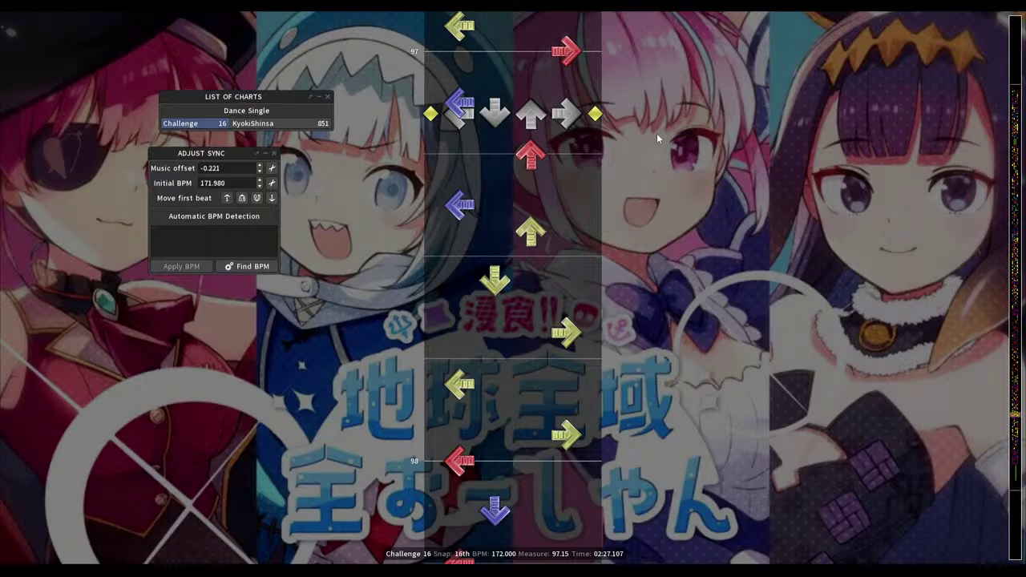
scroll(657, 135, up, 19)
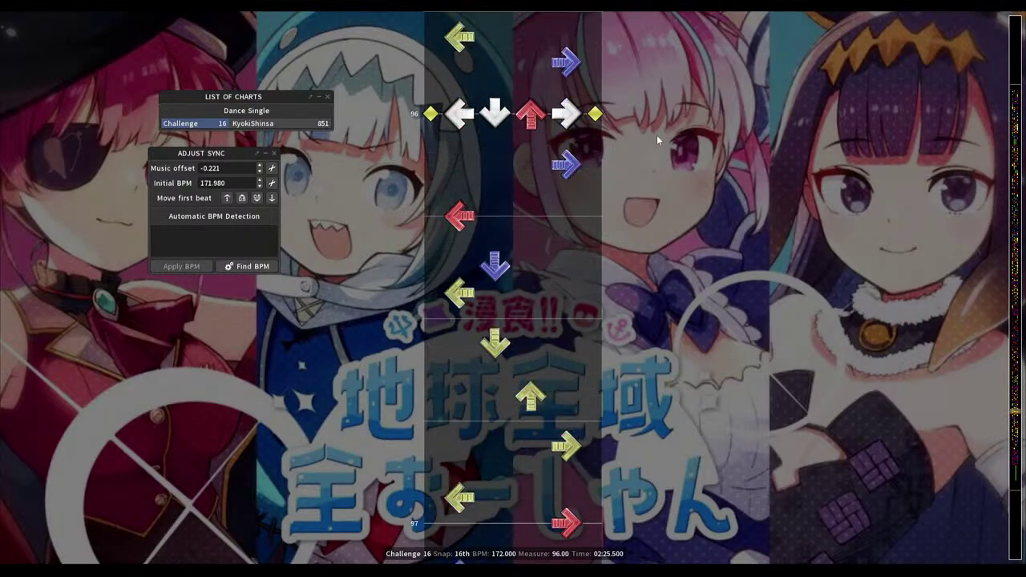
scroll(668, 267, up, 20)
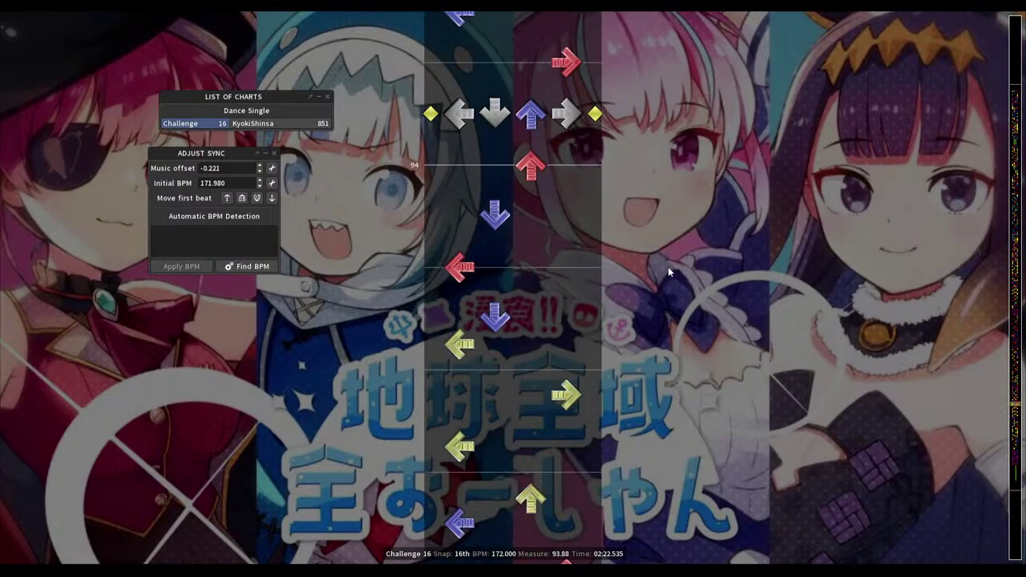
scroll(667, 267, up, 20)
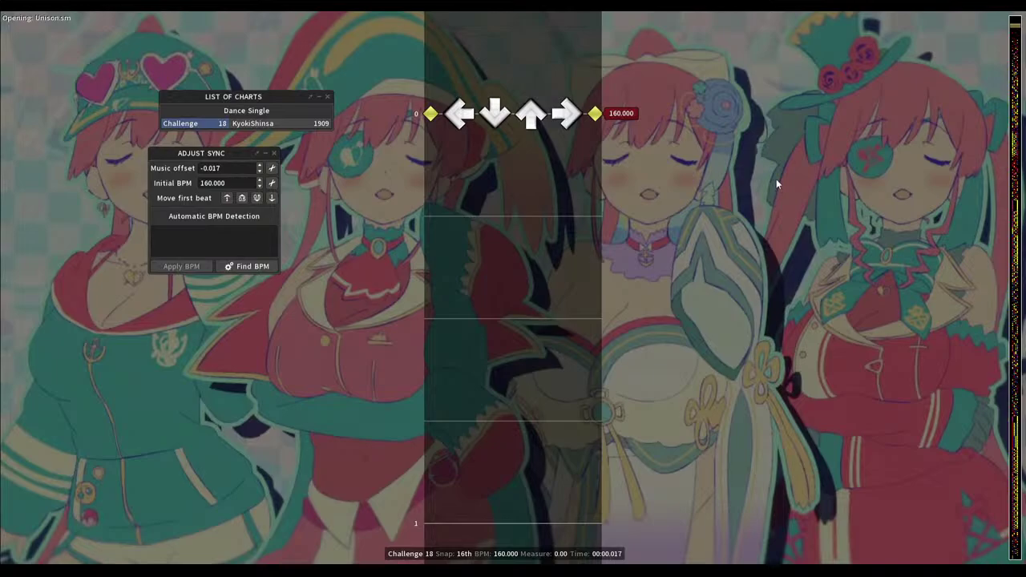
Play the opening of the Unison Challenge 18 chart, turn the note tick off and replay from around measure 2.06
key(space)
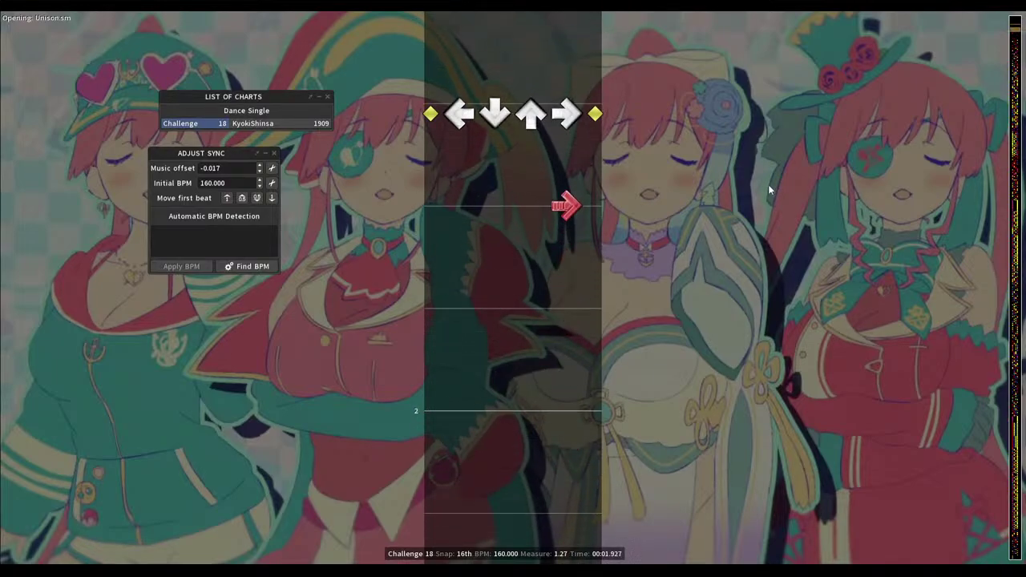
key(F3)
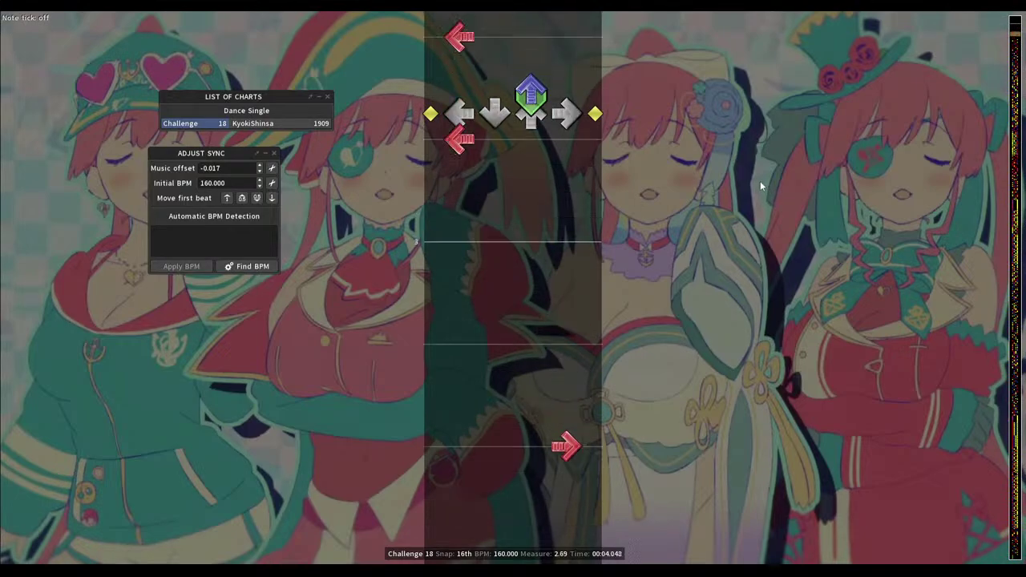
scroll(761, 180, up, 1)
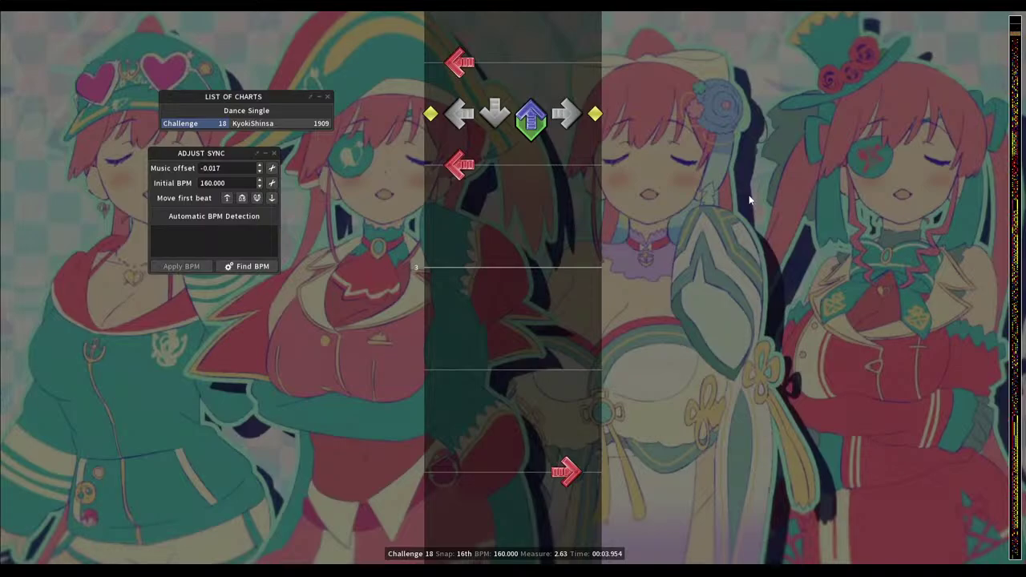
scroll(748, 194, up, 9)
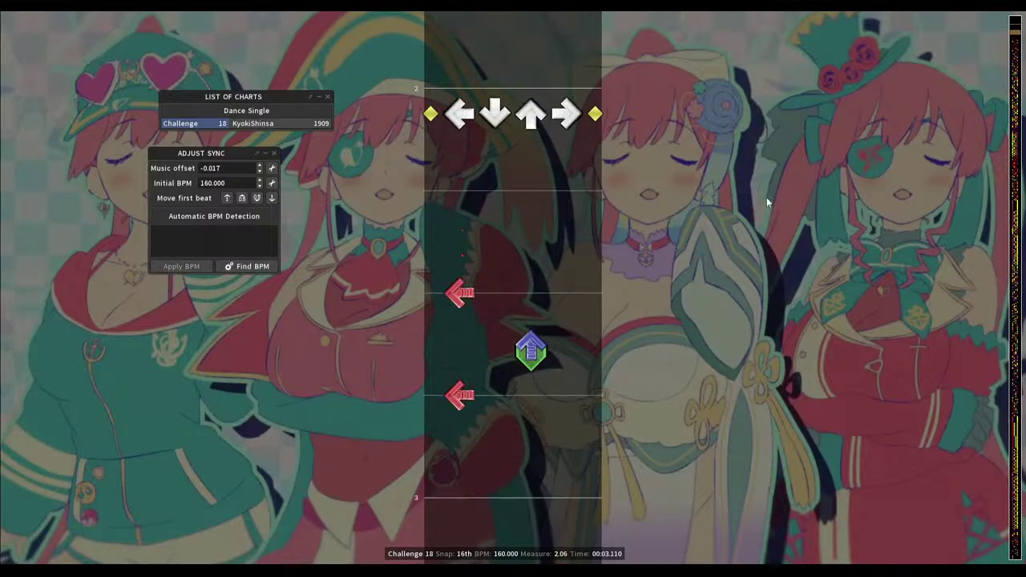
key(space)
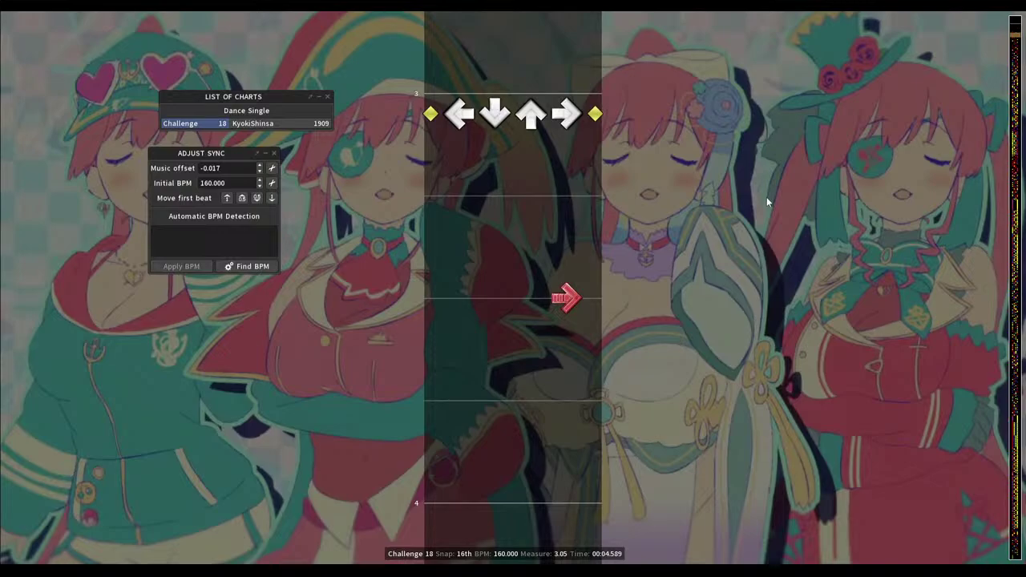
Play the Unison chart from measure 3.05 to around measure 18 and review the patterns back past measure 17
key(space)
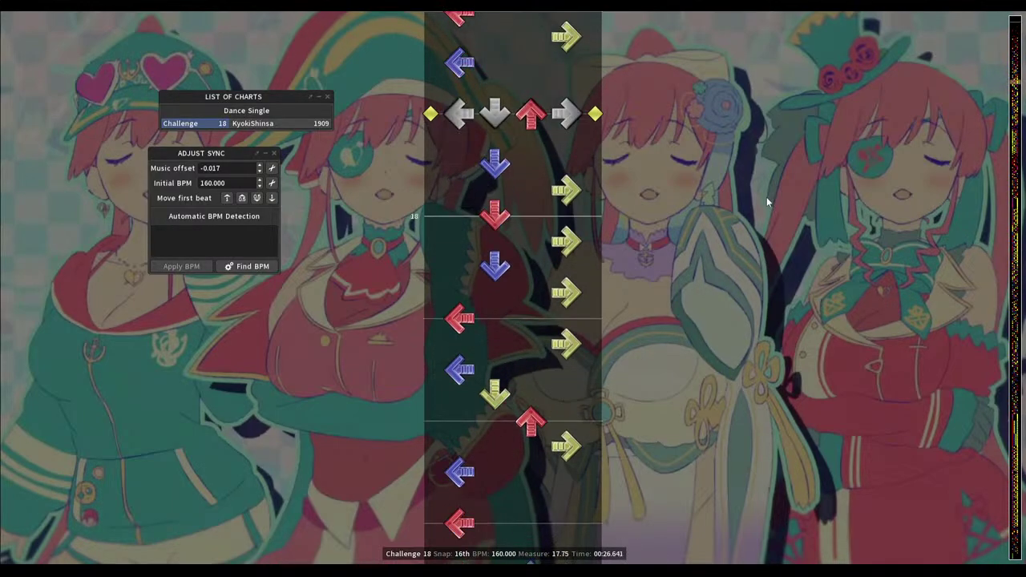
scroll(766, 199, up, 16)
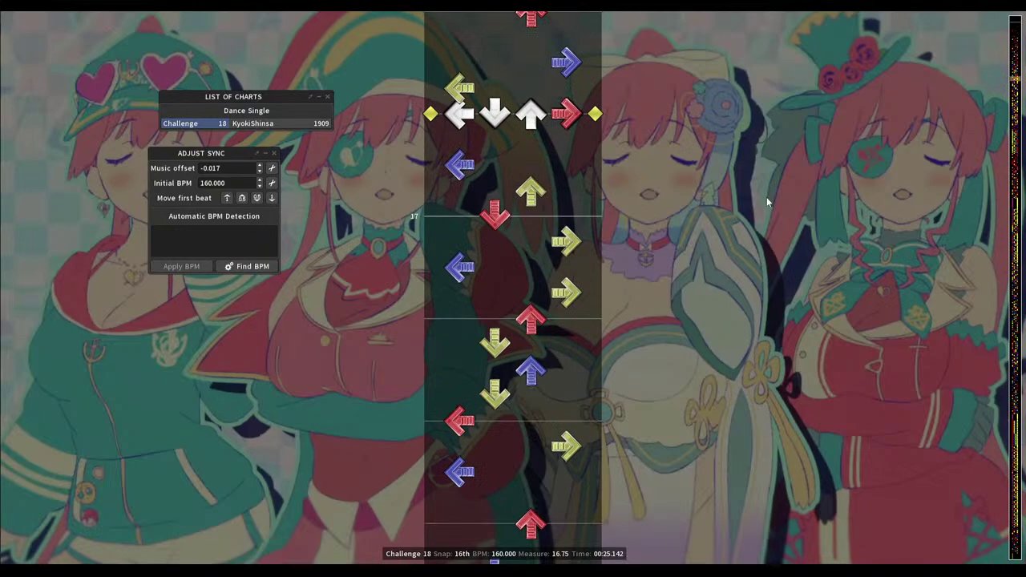
scroll(767, 203, up, 12)
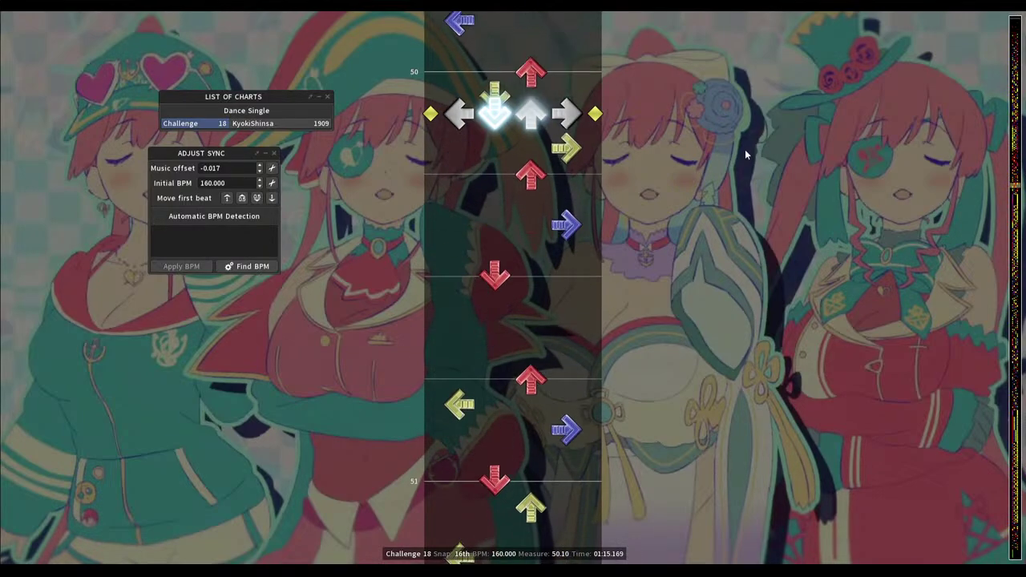
Jump ahead in the Unison chart and examine the hold and step patterns around measures 85 and 86
click(1015, 278)
click(1015, 278)
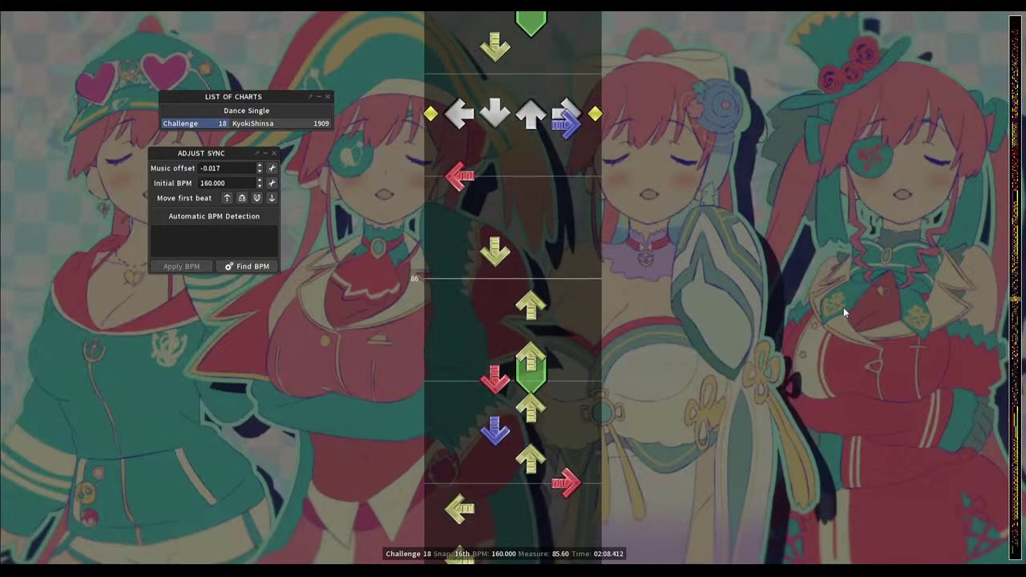
key(space)
scroll(728, 326, down, 1)
scroll(721, 327, up, 20)
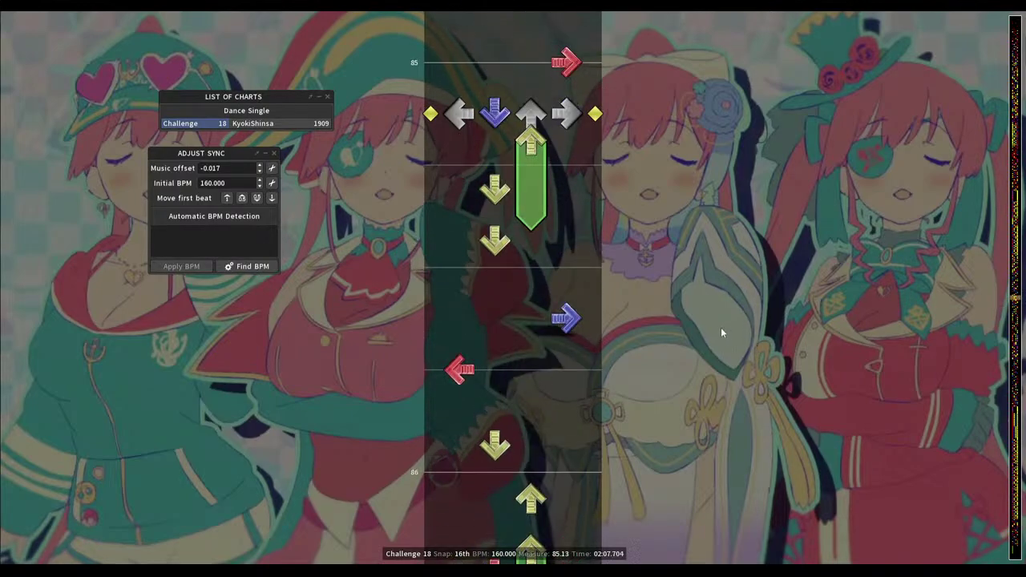
scroll(721, 327, up, 10)
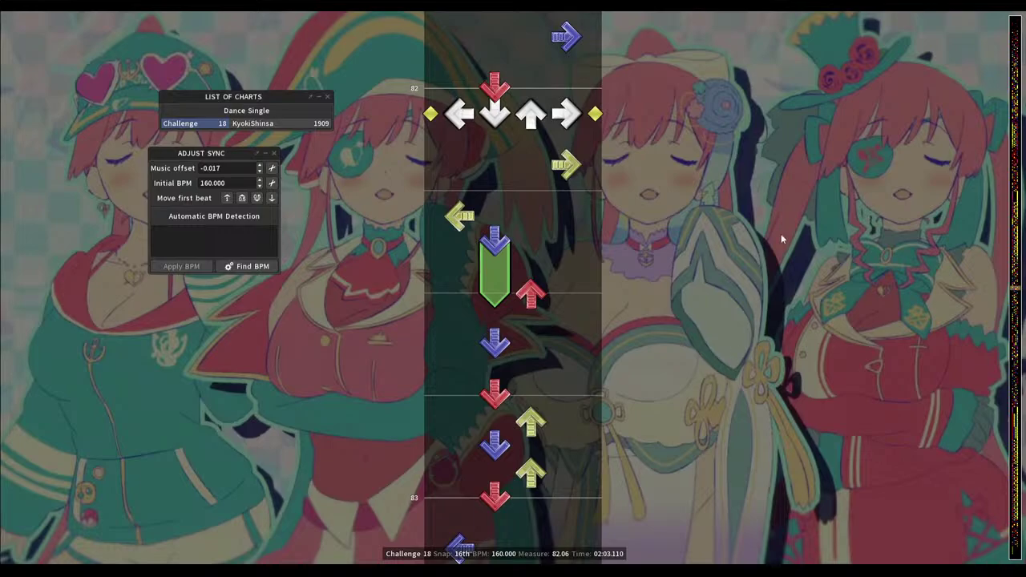
Examine the patterns between measures 80 and 83 of the Unison chart, then replay from measure 80.50
scroll(781, 233, up, 7)
scroll(780, 232, down, 9)
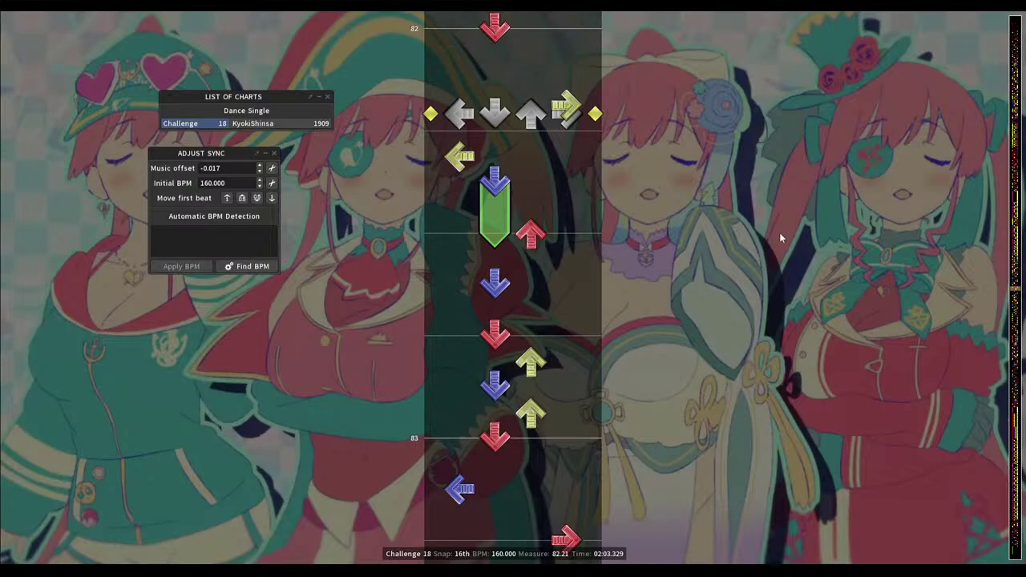
scroll(779, 233, up, 15)
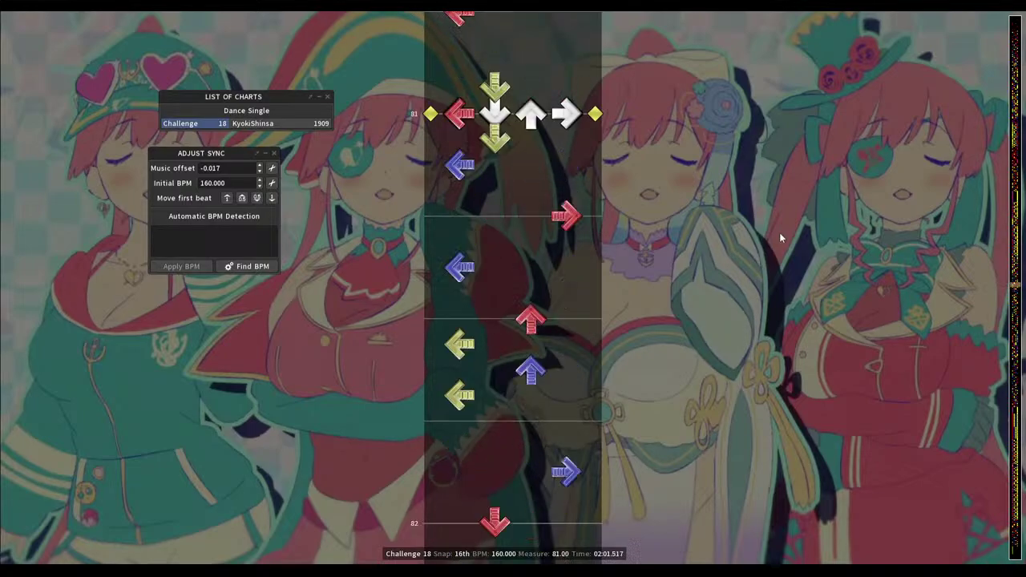
scroll(779, 237, up, 8)
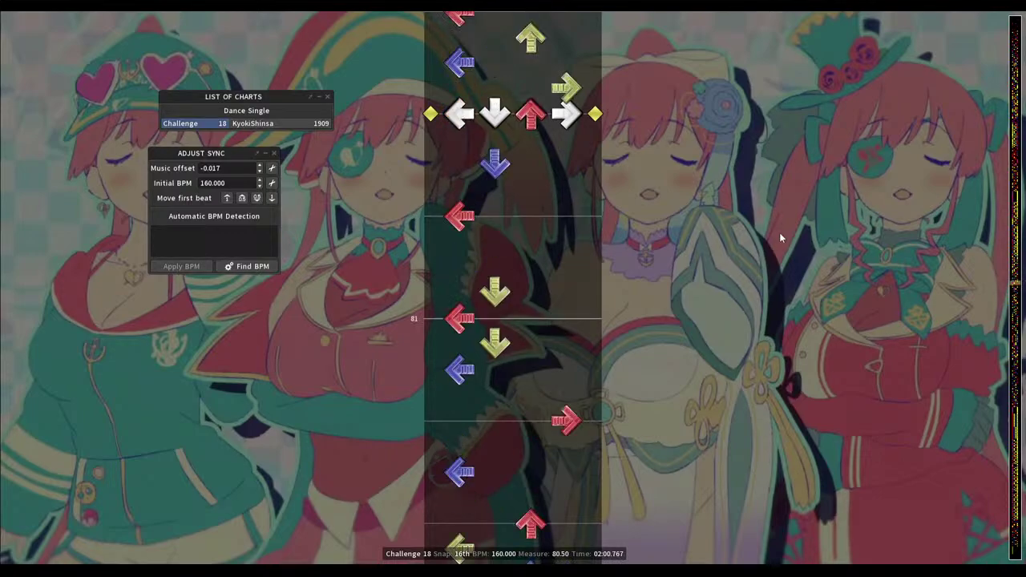
key(space)
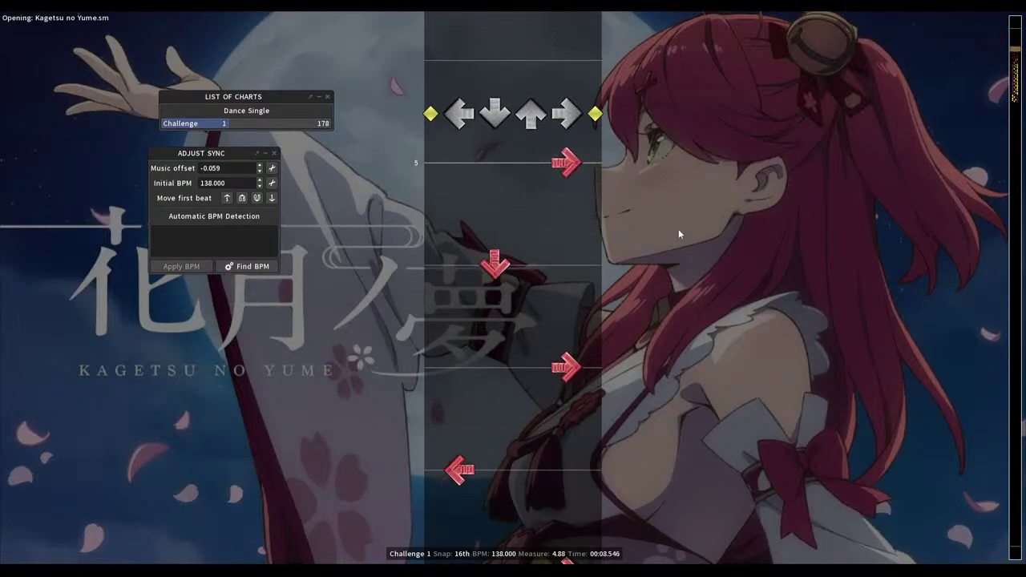
Toggle the tick sound, play Kagetsu no Yume up to its last notes near measure 18.63 and add a left step at 18.69
key(F3)
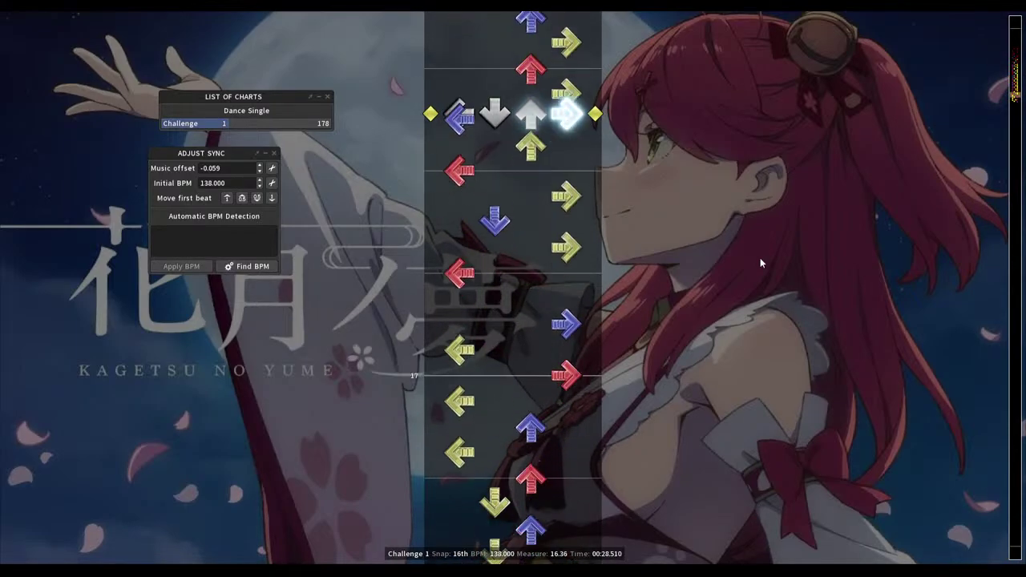
key(space)
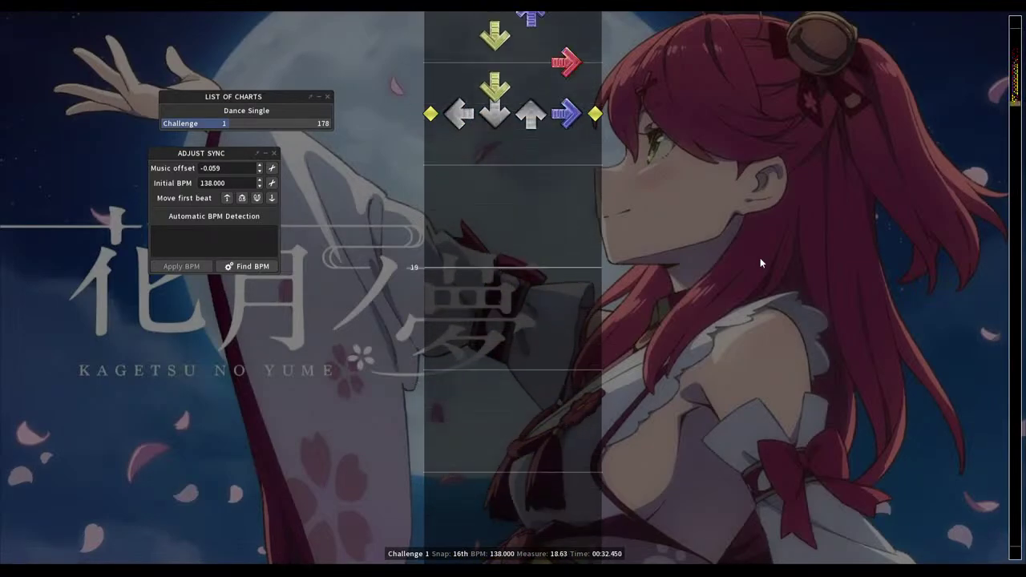
key(1)
Add 16th steps from measure 18.75 to 19.13 in the order down, left, down, up, right, up, right
key(2)
key(2)
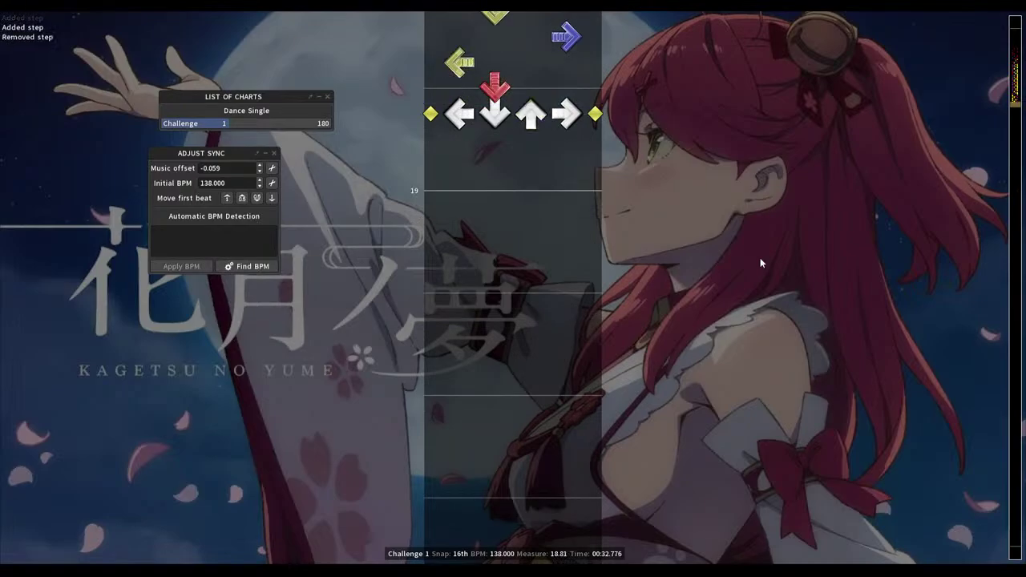
scroll(761, 263, down, 1)
key(4)
key(4)
key(2)
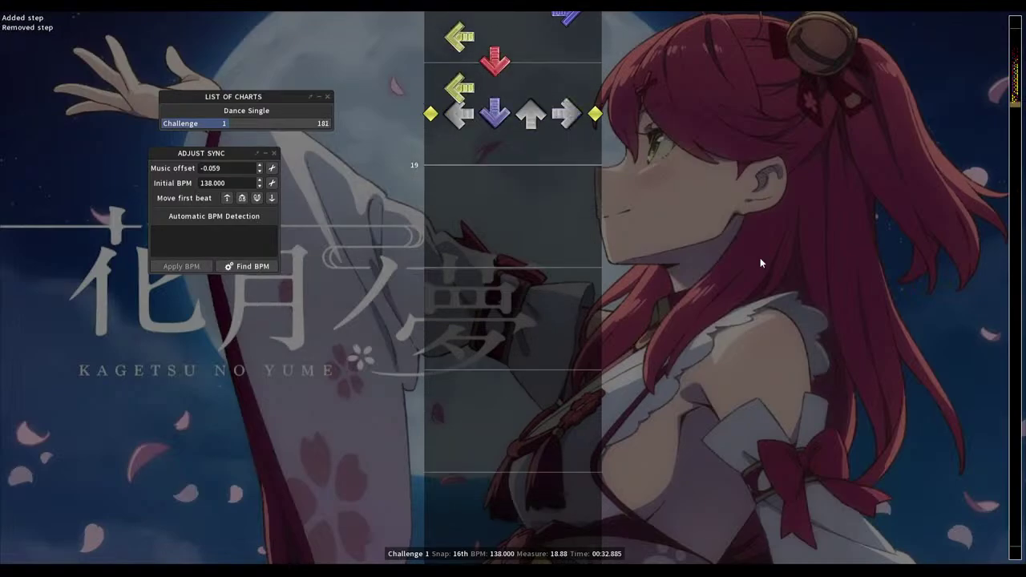
scroll(761, 263, down, 1)
key(3)
scroll(760, 263, down, 1)
key(4)
scroll(760, 263, down, 1)
key(3)
Compare the new pattern around measure 19 with the matching notes from measure 17.50 to 18.13, then clear the selection
scroll(761, 262, up, 20)
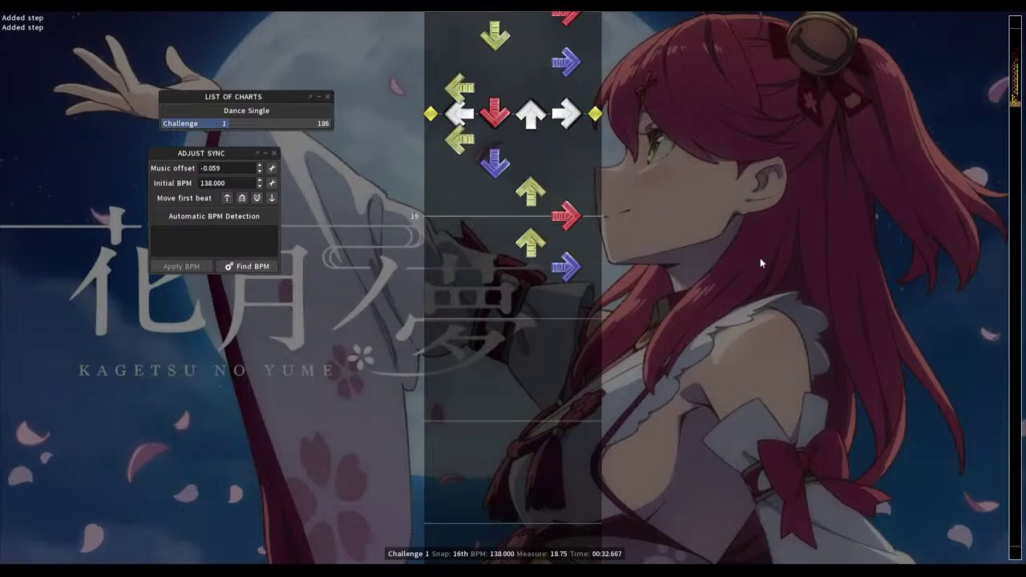
key(2)
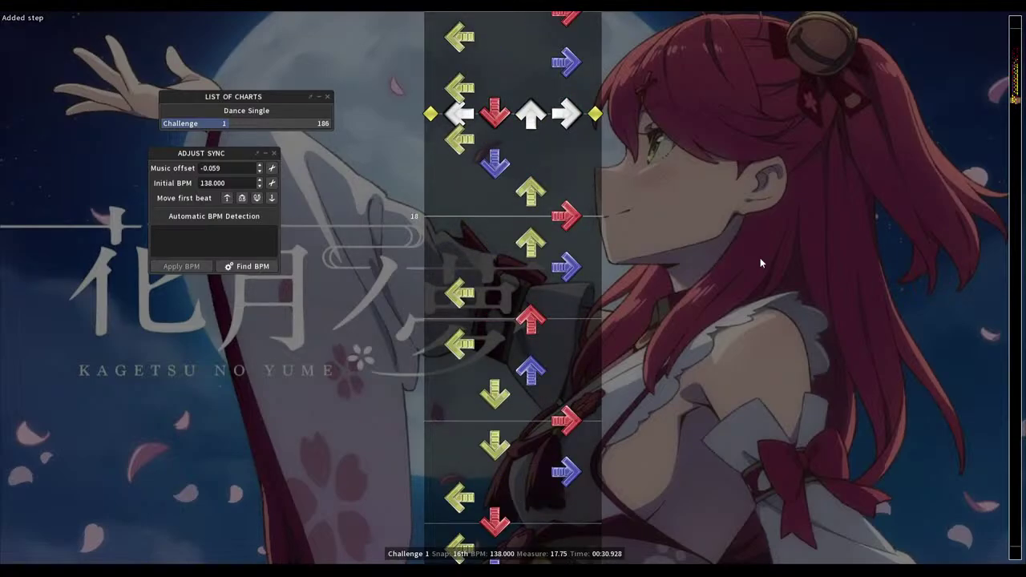
scroll(760, 257, up, 8)
scroll(760, 257, down, 9)
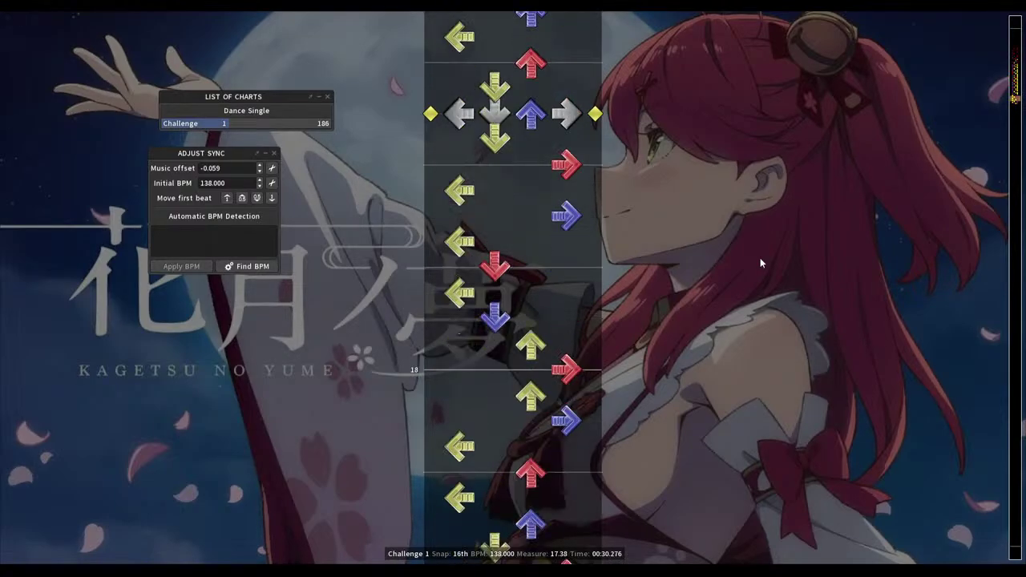
scroll(760, 258, up, 6)
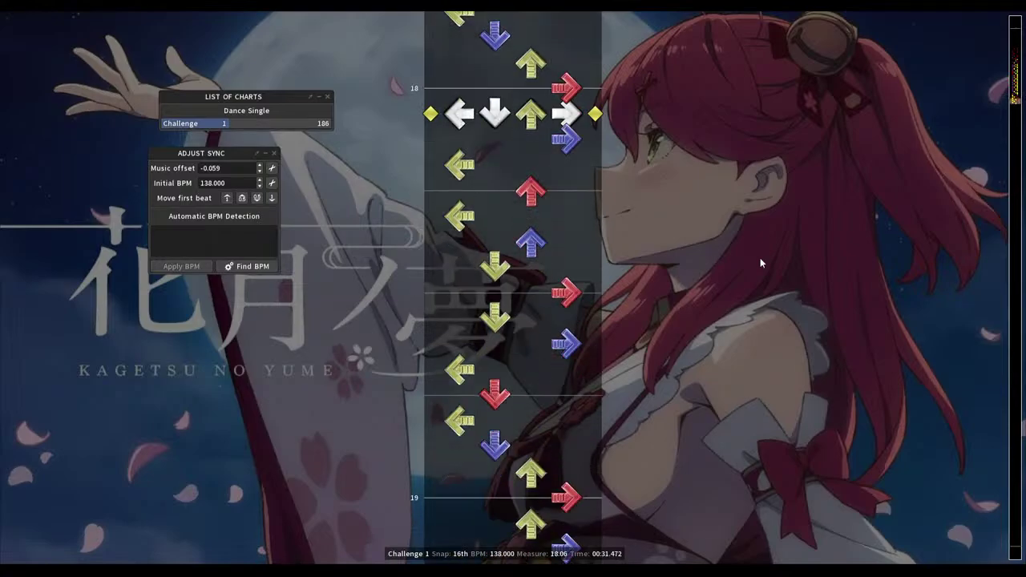
key(space)
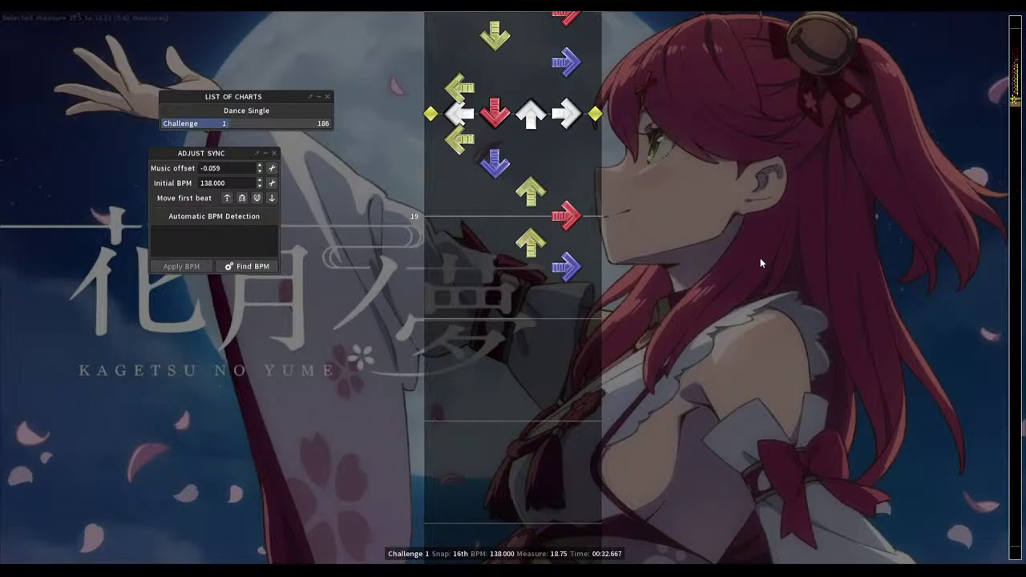
scroll(760, 258, up, 20)
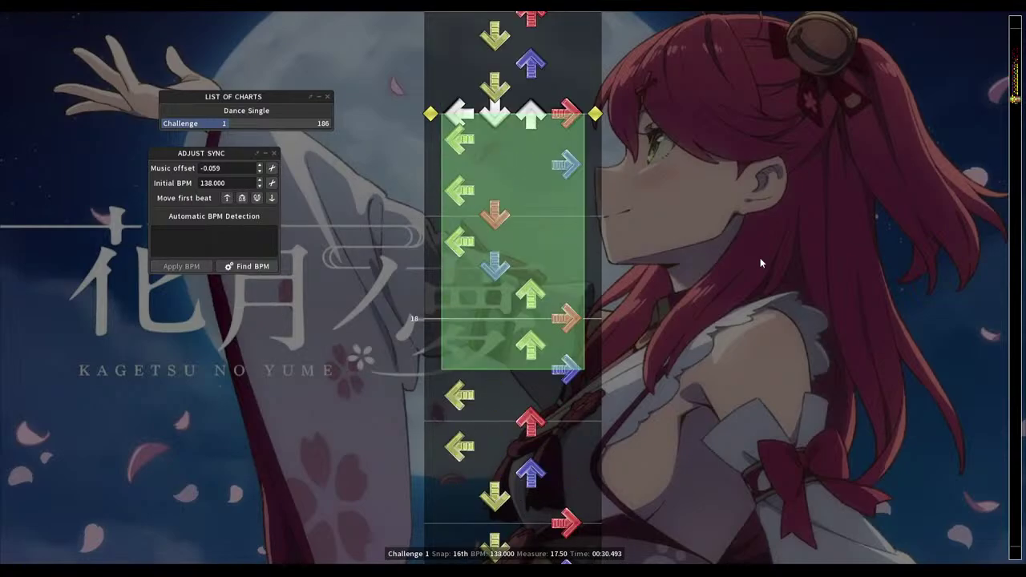
key(Escape)
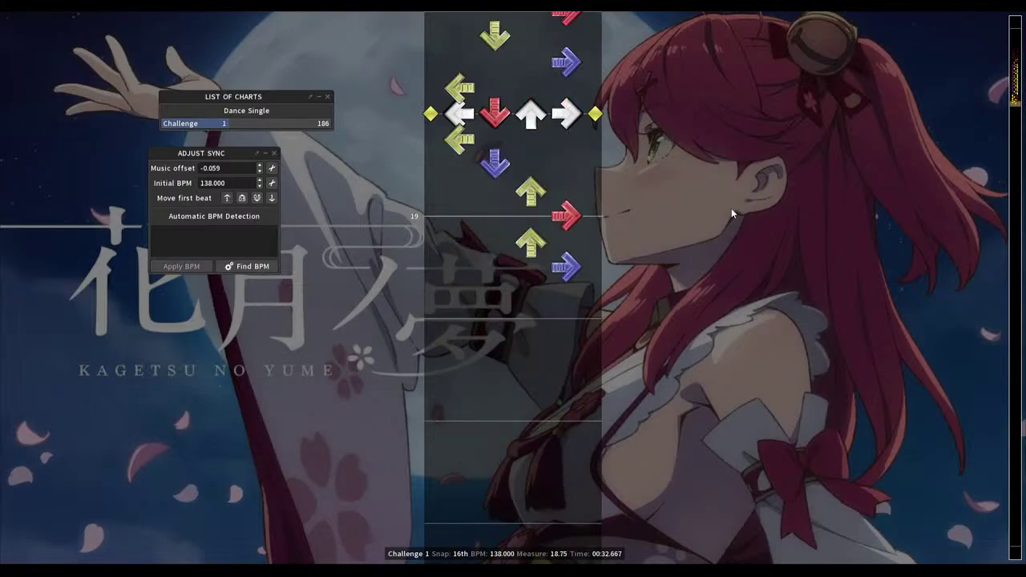
Remove the steps from measure 18.75 through 19.13
key(2)
key(2)
key(2)
key(2)
key(2)
key(2)
key(2)
key(2)
key(2)
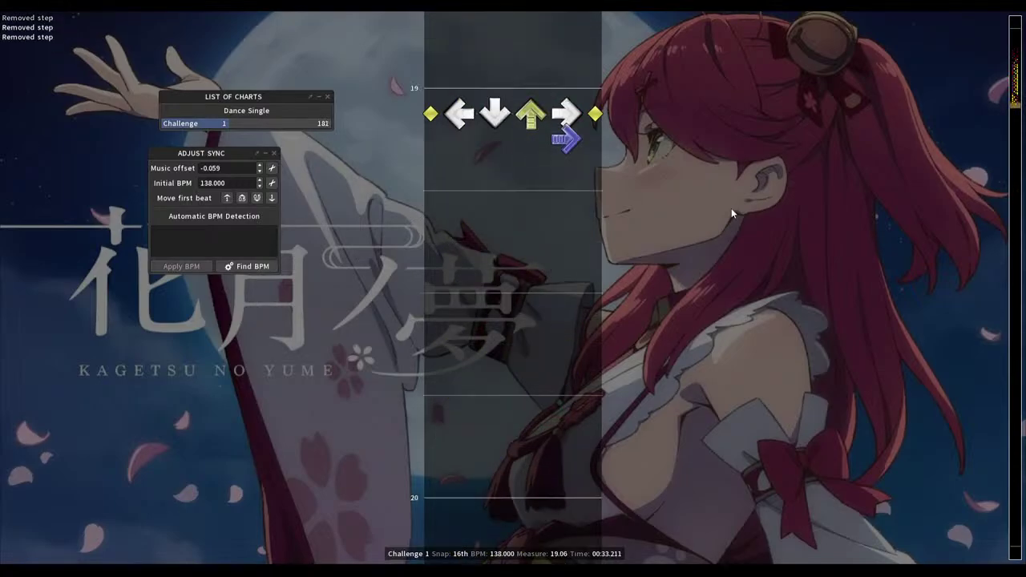
Replay the passage before measure 18.75 and add 16th steps up to 19.06: down, up, right, up, right, left
key(space)
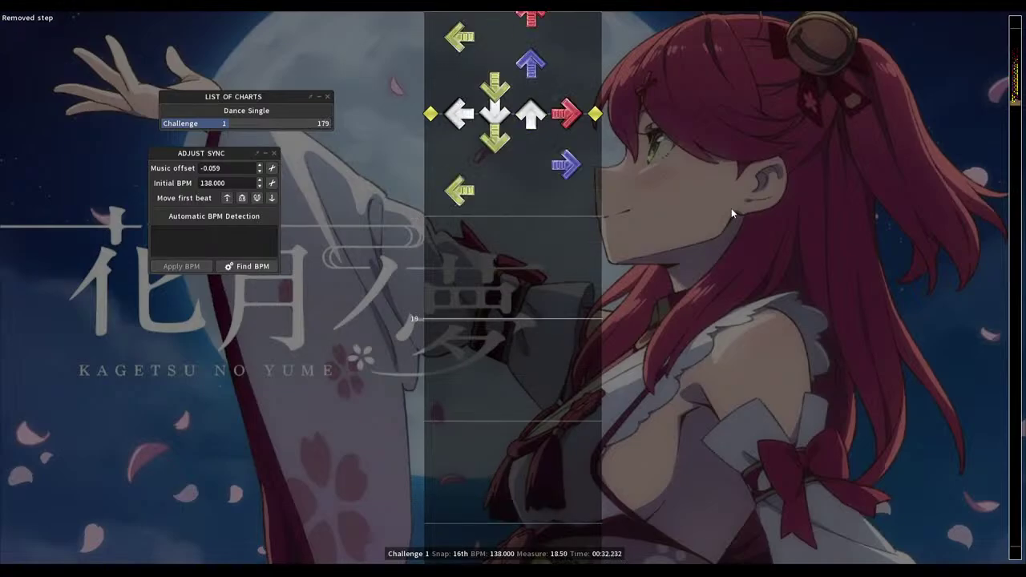
scroll(731, 213, up, 20)
key(space)
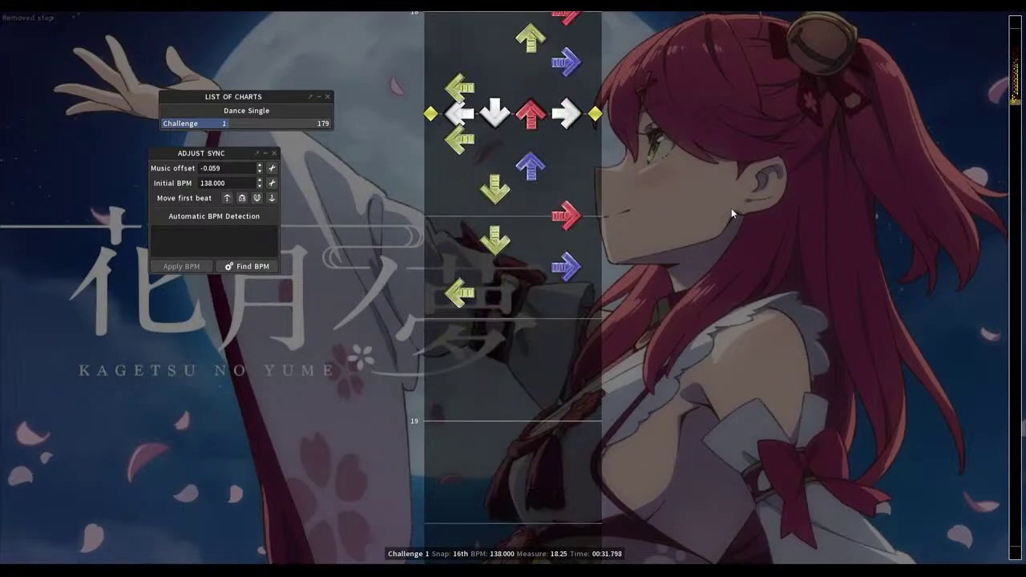
key(2)
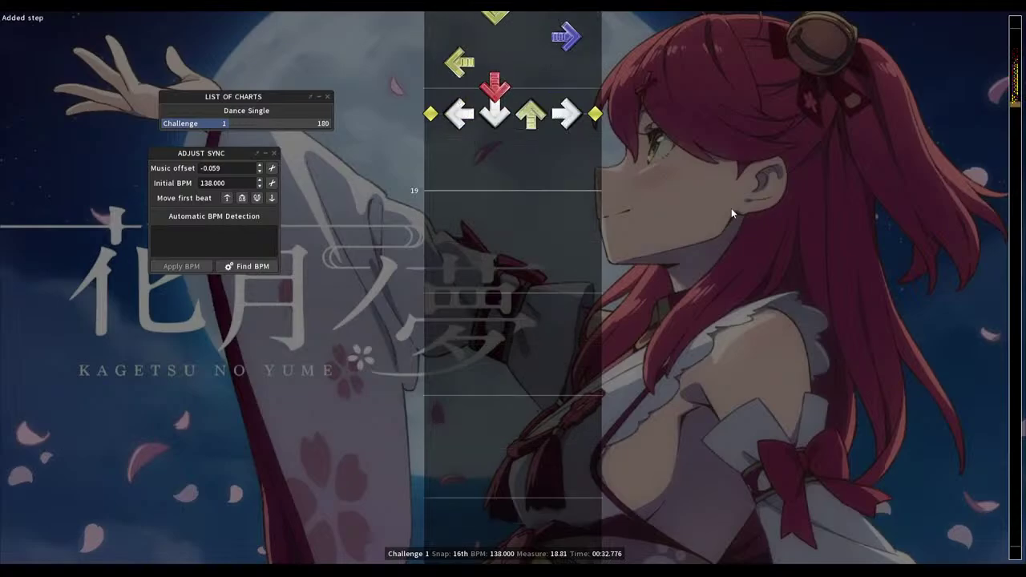
key(3)
key(4)
key(3)
key(4)
key(1)
Continue the 16th stream from measure 19.13 to 19.69 with right, left, up, left, right, down, right, left, down, left
key(4)
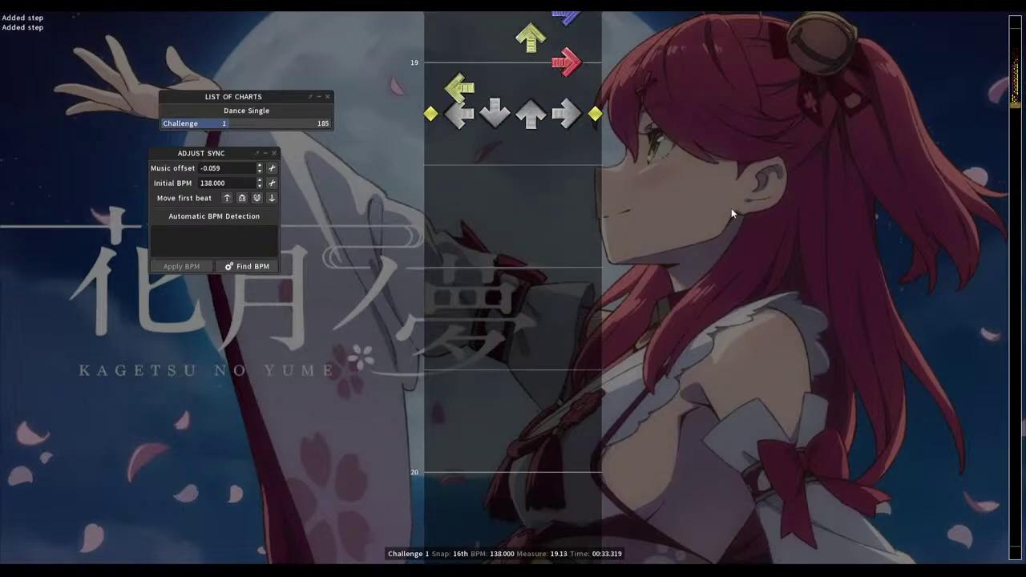
key(1)
key(3)
key(4)
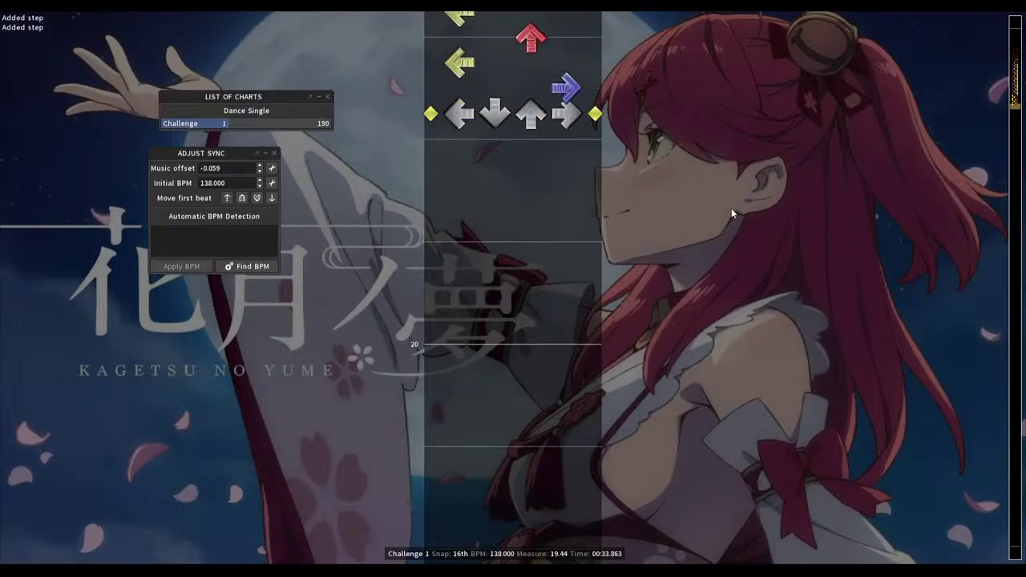
key(2)
key(4)
key(1)
key(2)
key(2)
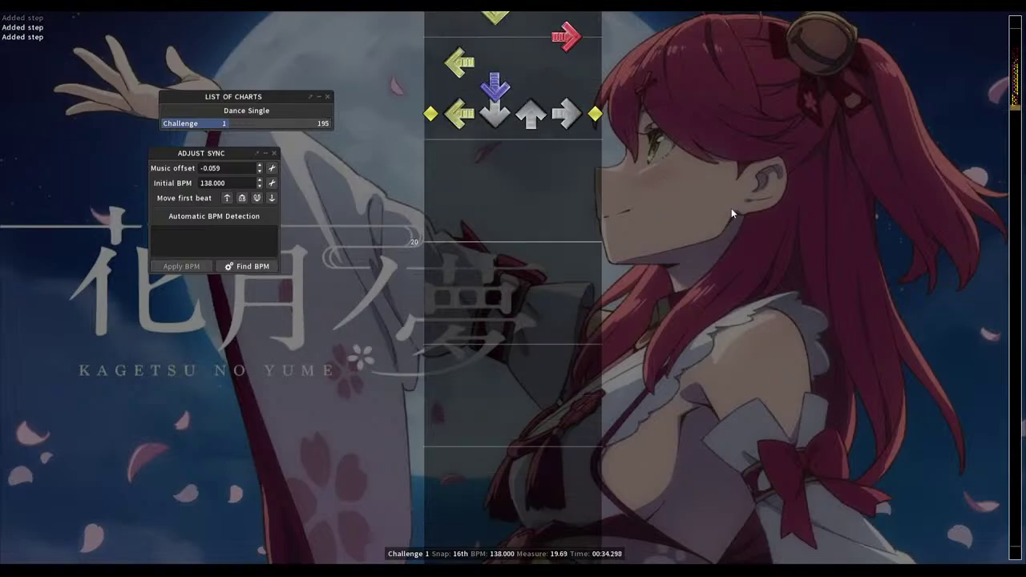
Extend the 16th stream from measure 19.75 to 20.06, ending with down, left, right, left
key(4)
key(3)
key(2)
key(1)
key(4)
key(1)
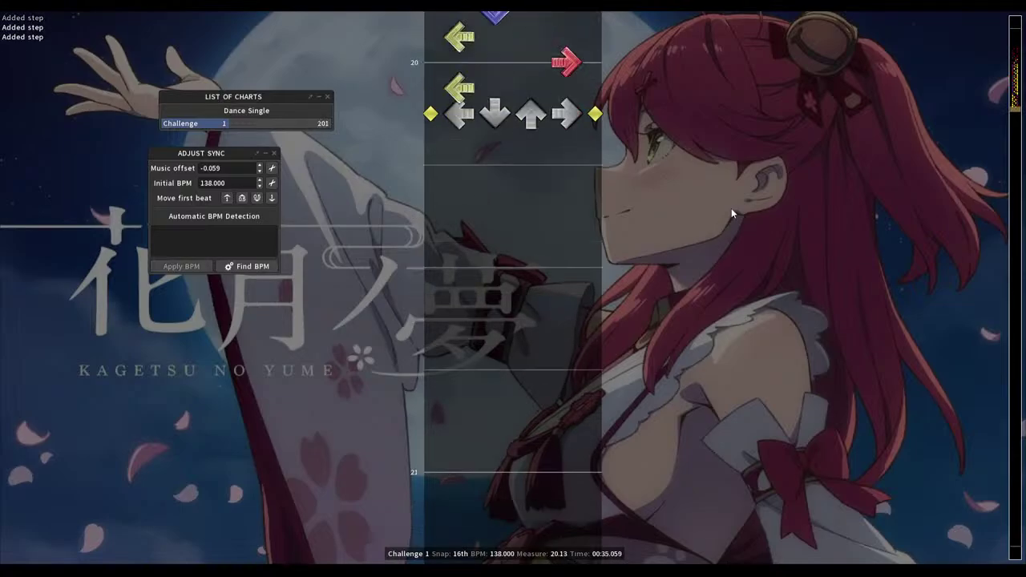
Add 16th steps from measure 20.13 to 20.63 in the order up, down, up, left, right, left, down, up, right
key(2)
key(3)
key(1)
key(4)
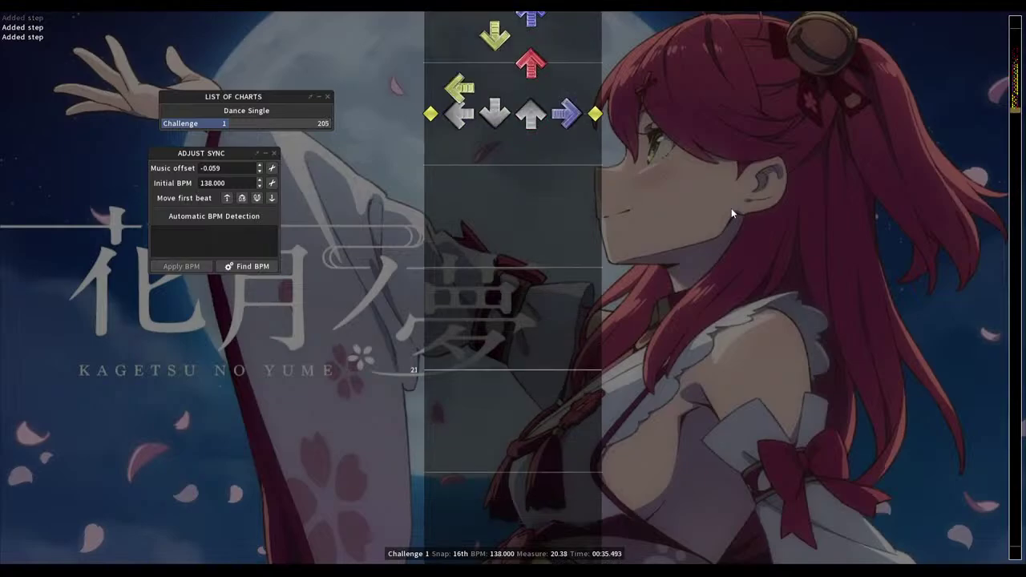
key(1)
key(2)
key(3)
key(4)
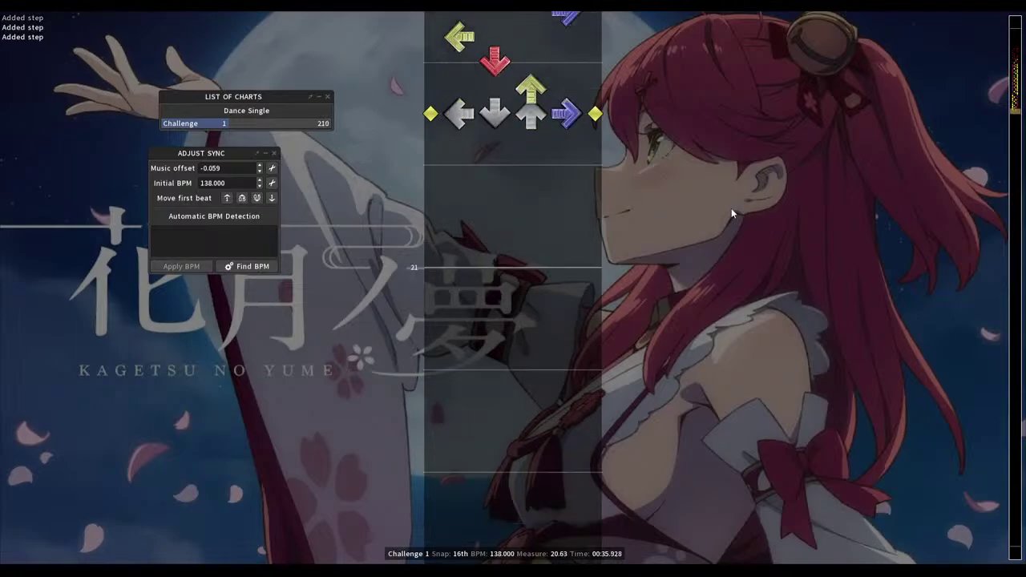
Continue the stream from measure 20.69 to 21.25, starting left, right, left, up and ending right, down, right, left, up
key(1)
key(4)
key(1)
key(3)
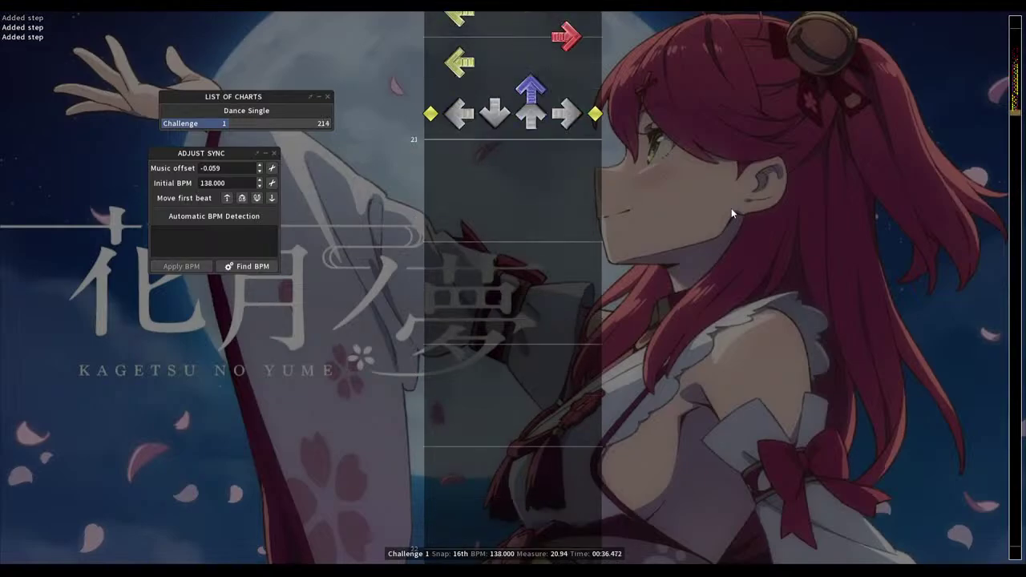
key(4)
key(2)
key(4)
key(1)
key(3)
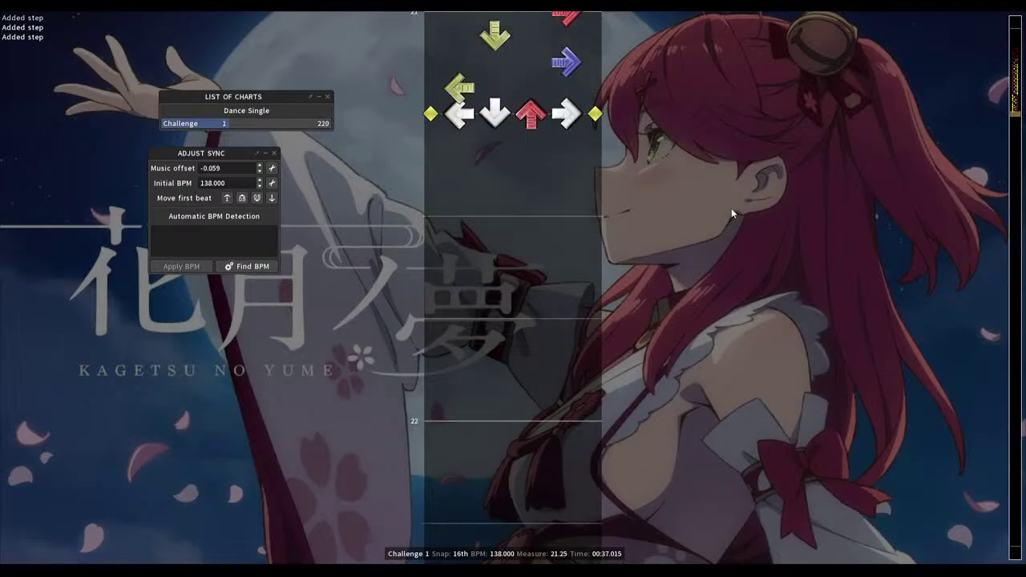
Add 16th steps from measure 21.31 to 21.63 in the order left, right, up, right, left, down
key(1)
key(3)
key(4)
key(4)
key(1)
key(2)
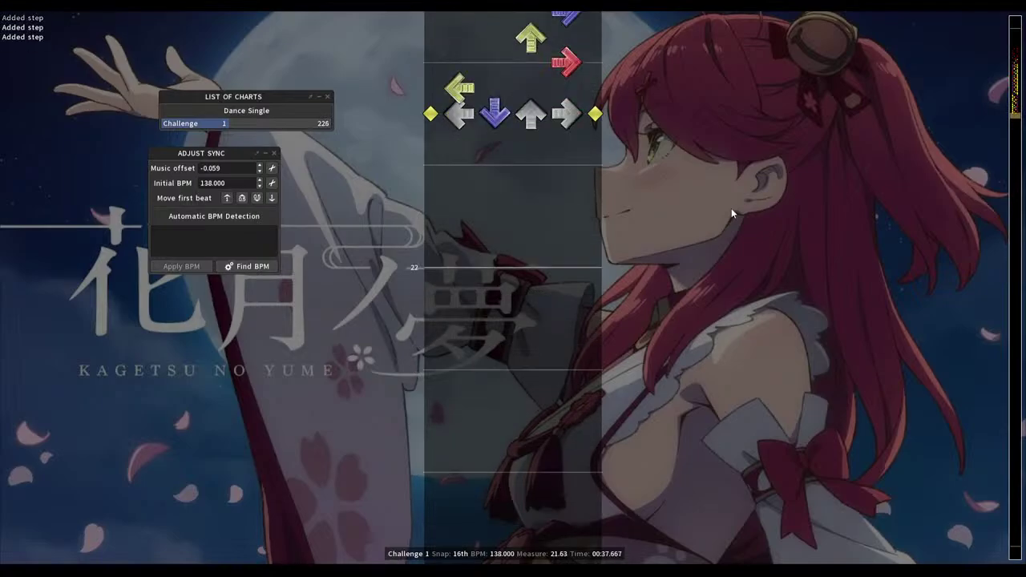
Add 16th steps from measure 21.69 to 22.00 in the order left, right, up, right, left, down
key(1)
key(3)
key(4)
key(1)
key(2)
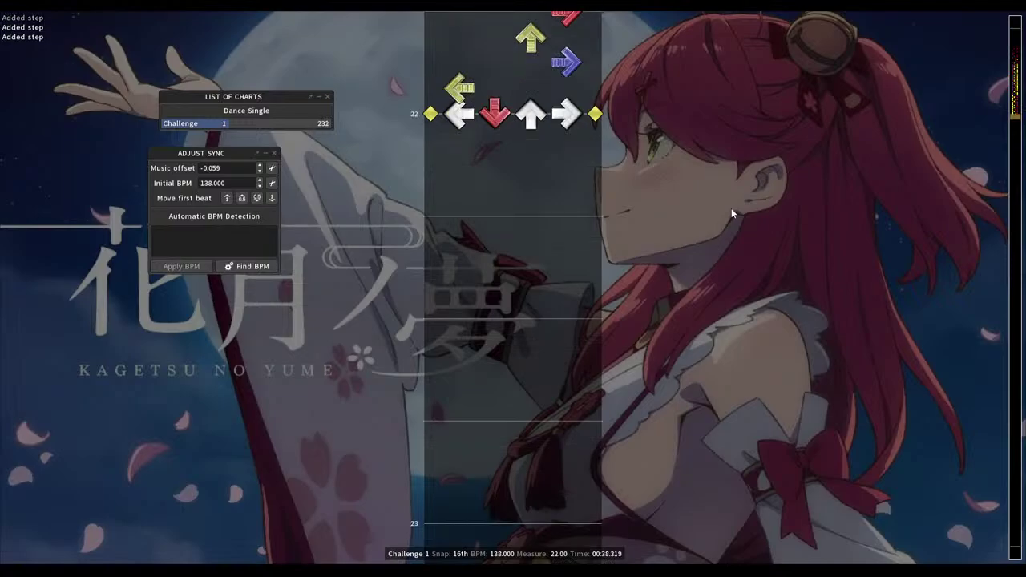
Add 16th steps from measure 22.06 to 22.50 in the order left, right, left, up, left, right, down, right
key(1)
key(4)
key(3)
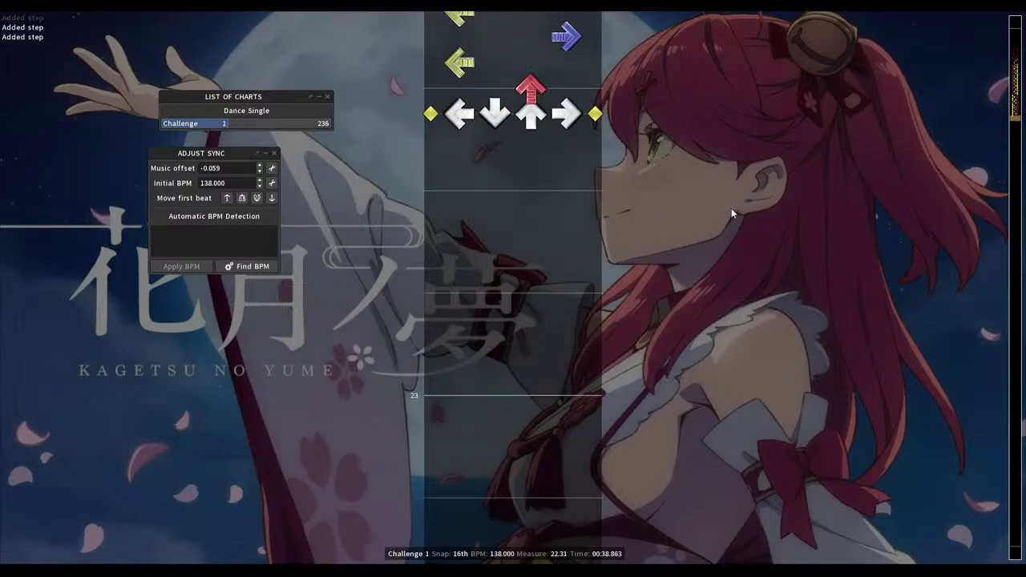
key(1)
key(4)
key(2)
scroll(731, 213, up, 10)
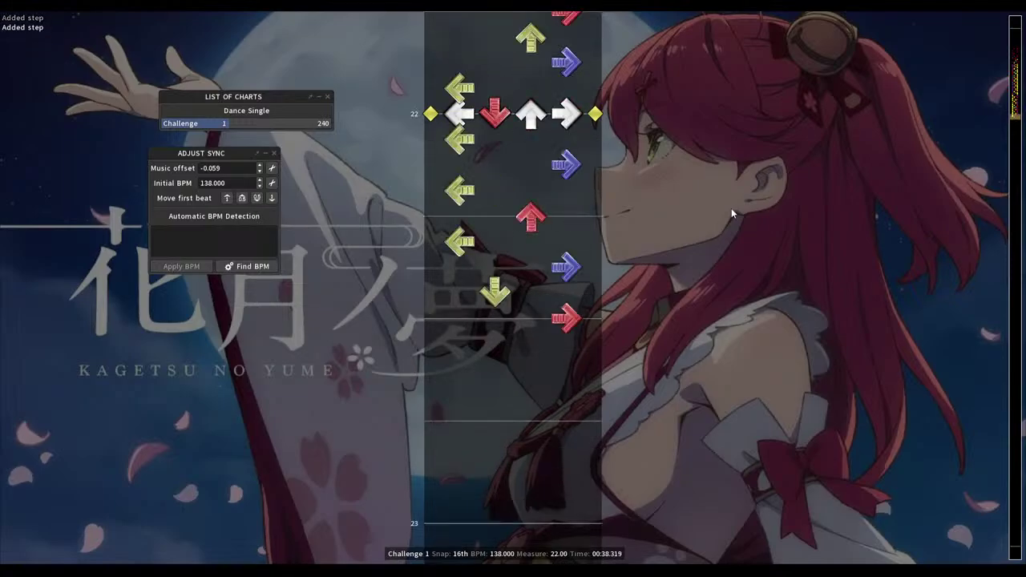
scroll(732, 213, up, 15)
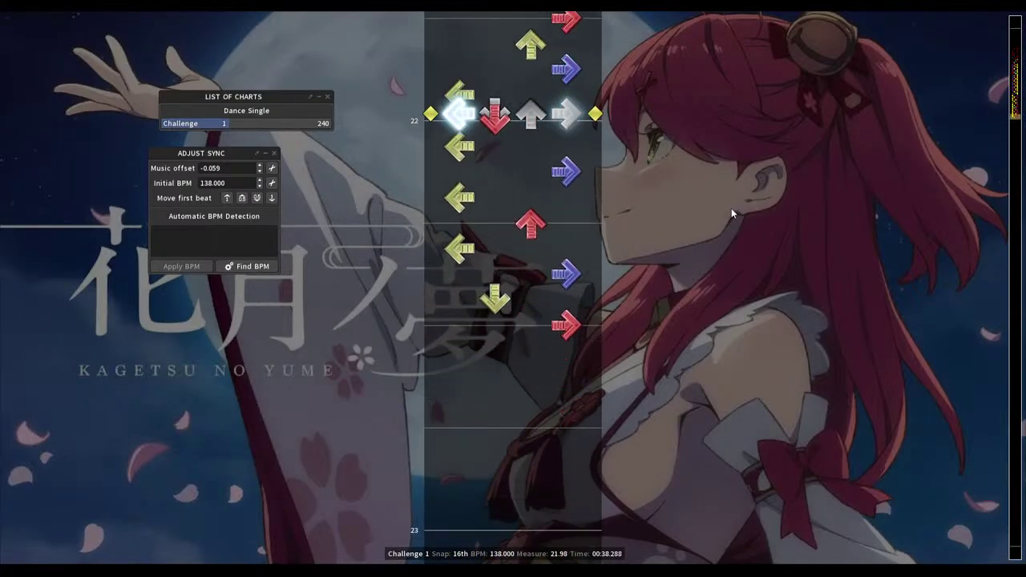
Add 16th steps from measure 22.56 to 22.75 in the order left, up, left, right
key(1)
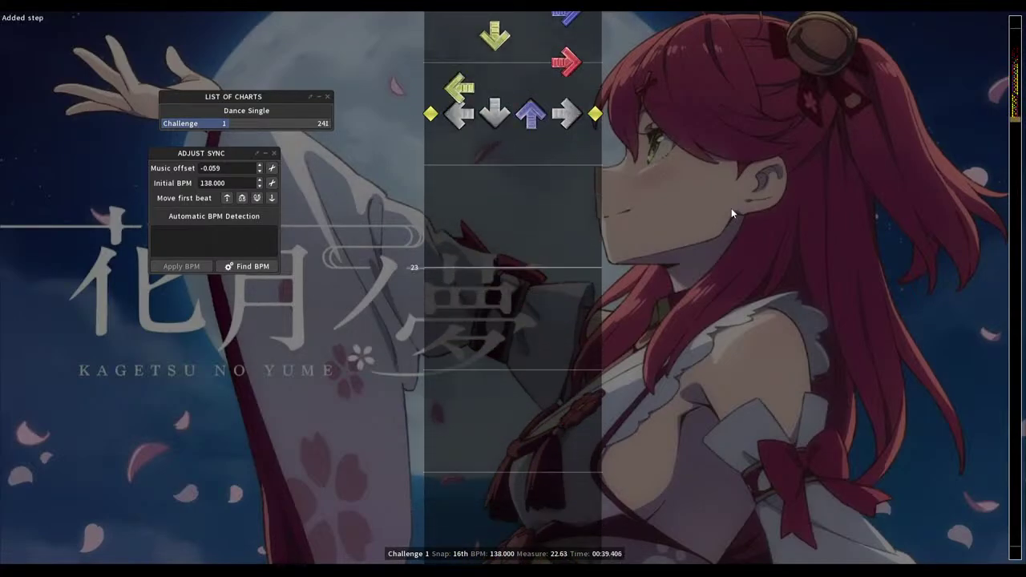
key(3)
key(1)
key(1)
key(2)
key(Down)
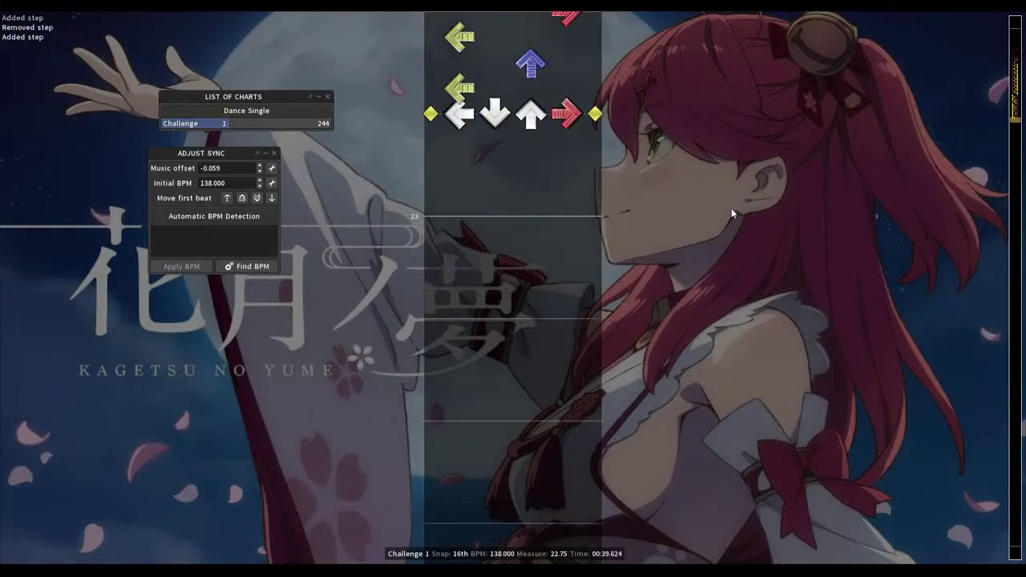
Continue the 16th stream from measure 22.81 to 23.13 in the order down, up, down, right, left, right
key(3)
key(Down)
key(2)
key(Down)
key(4)
key(Down)
key(1)
key(Down)
key(4)
key(Down)
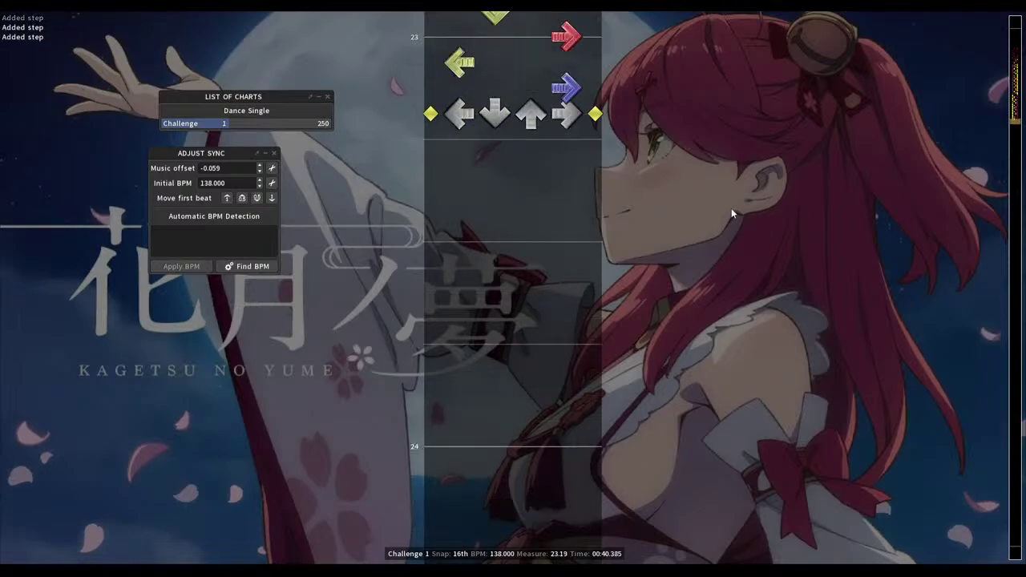
Add 16th steps from measure 23.19 to 23.50 in the order up, down, up, right, left, down
key(3)
key(Down)
key(2)
key(Down)
key(3)
key(Down)
key(4)
key(Down)
key(1)
key(Down)
key(2)
key(Down)
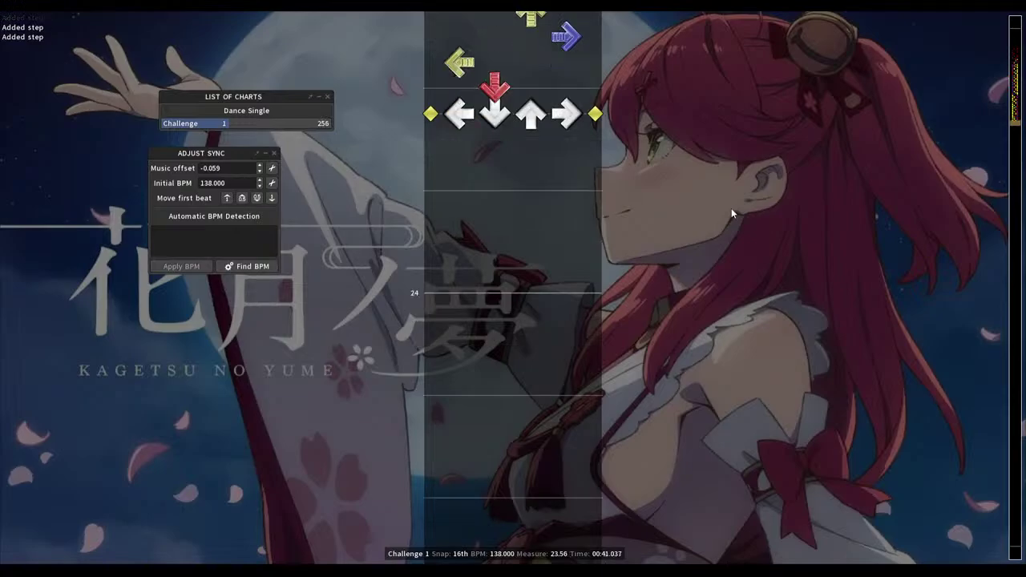
Add 16th steps from measure 23.56 to 23.75 in the order up, right, left, up
key(3)
key(Down)
key(4)
key(Down)
key(1)
key(Down)
key(3)
key(Down)
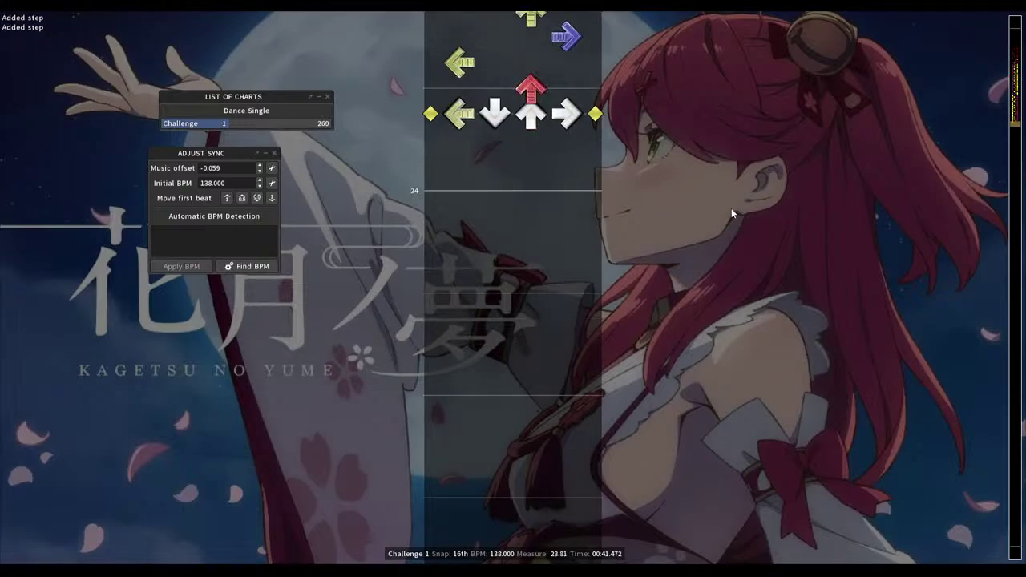
Continue the 16th stream from measure 23.81 to 24.19 in the order left, right, down, up, left, right, left
key(1)
key(Down)
key(4)
key(Down)
key(2)
key(Down)
key(3)
key(Down)
key(1)
key(Down)
key(4)
key(Down)
key(1)
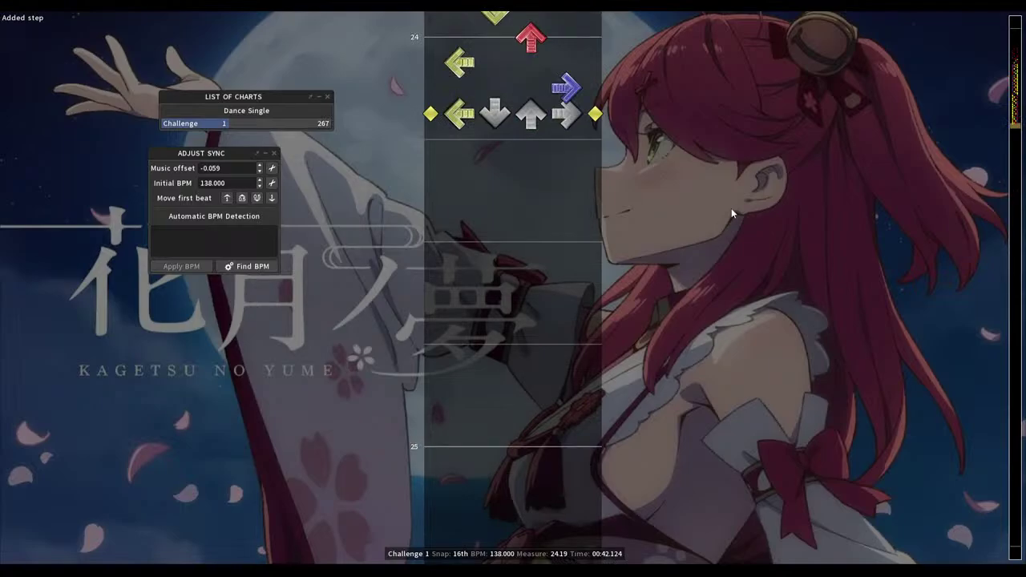
key(Down)
Add 16th steps from measure 24.25 to 24.50 in the order right, up, down, up, down
key(4)
key(Down)
key(3)
key(Down)
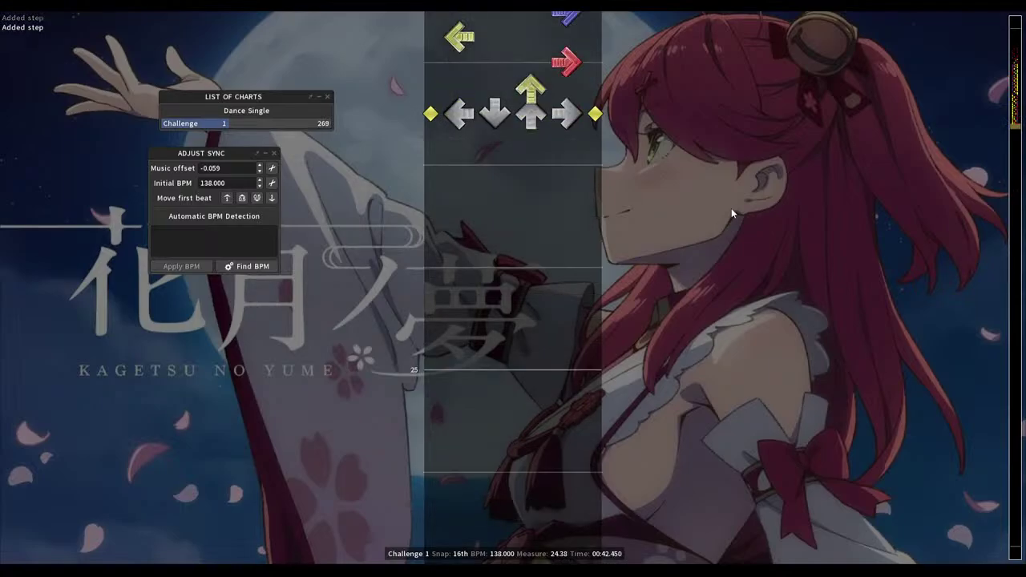
key(2)
key(Down)
key(3)
key(Down)
key(2)
key(Down)
Try extending the 16th stream from measure 24.56 to 24.75 with left, right, left, right
key(1)
key(Down)
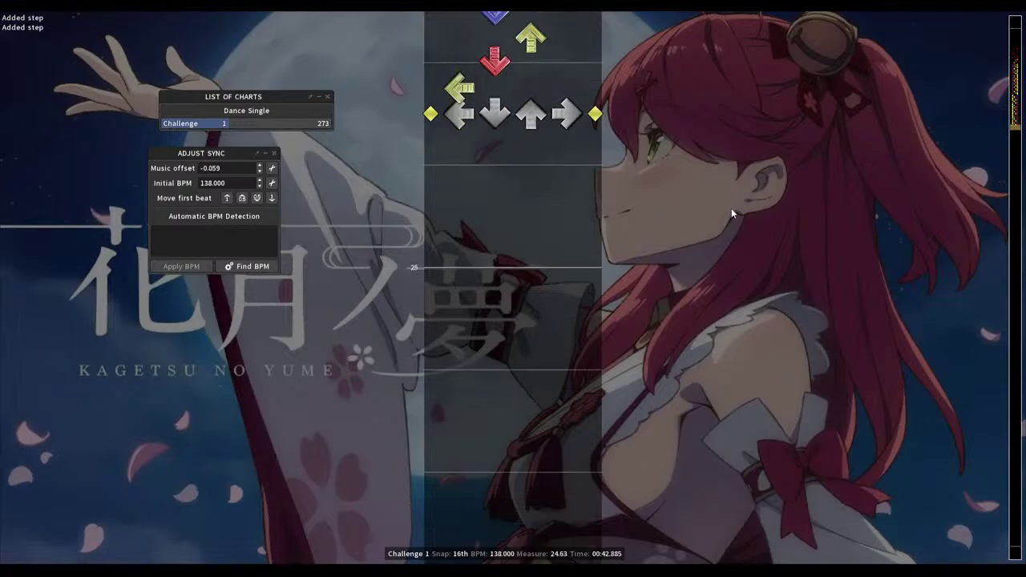
key(4)
key(Down)
key(1)
key(2)
key(3)
Play back the stream from measure 23 and remove the four 16th steps from measure 24.56 to 24.75
scroll(732, 214, up, 20)
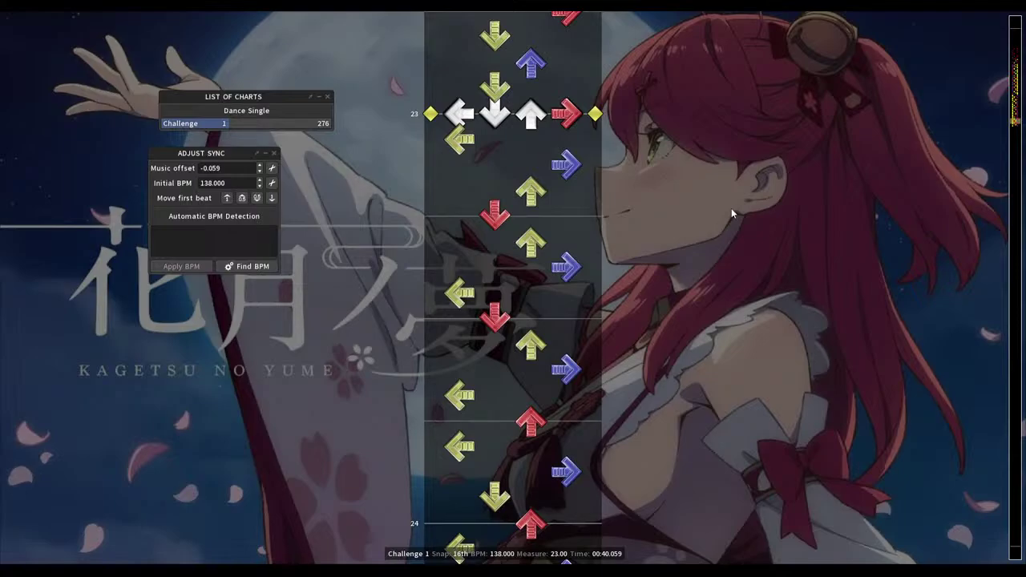
scroll(732, 214, up, 6)
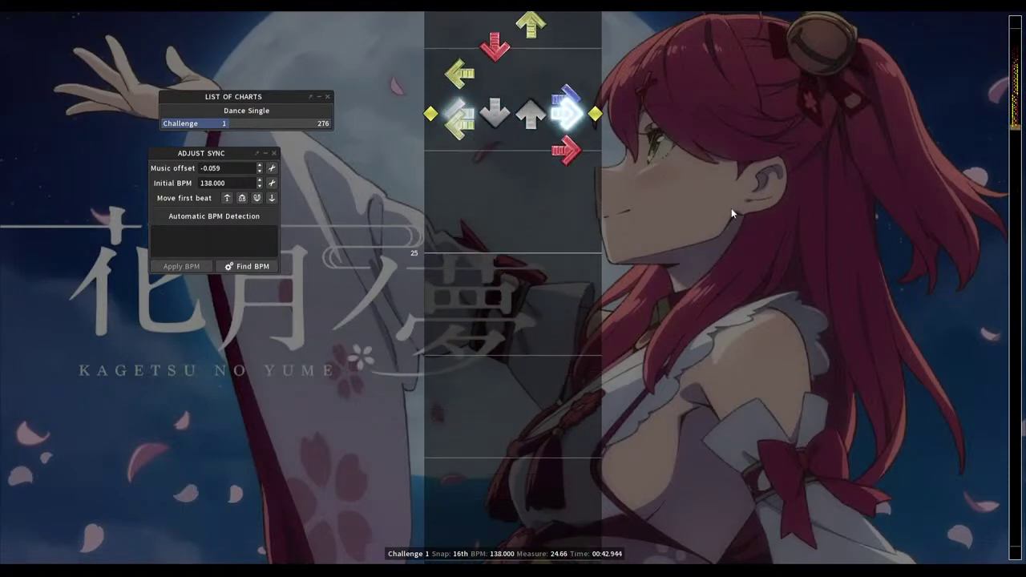
key(1)
scroll(731, 215, up, 1)
key(4)
scroll(732, 214, down, 2)
key(4)
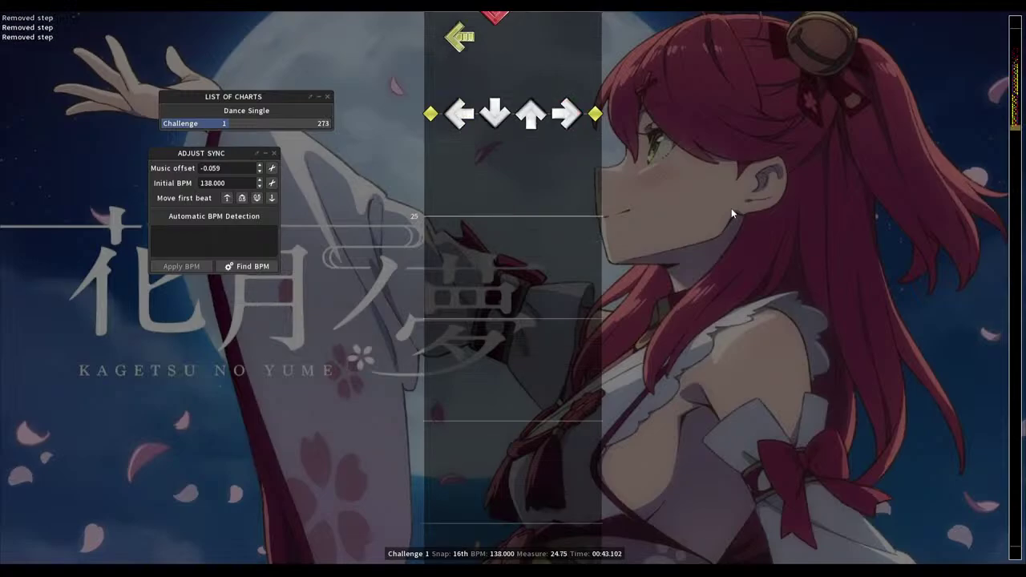
scroll(732, 214, up, 3)
key(1)
Replace the up step at measure 24.44 with left and the down step at 24.50 with right
scroll(731, 214, up, 1)
scroll(732, 215, up, 20)
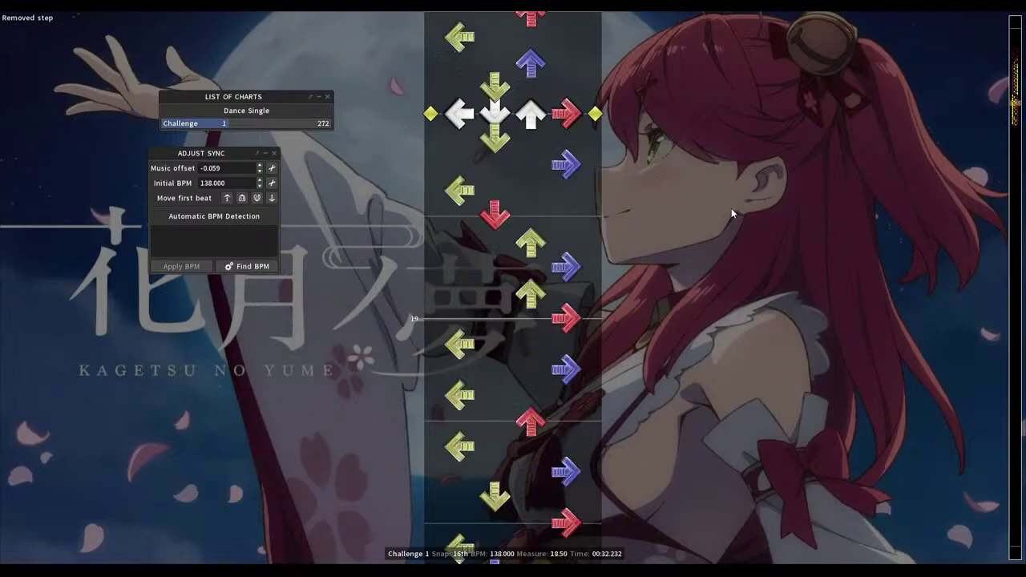
scroll(732, 214, up, 20)
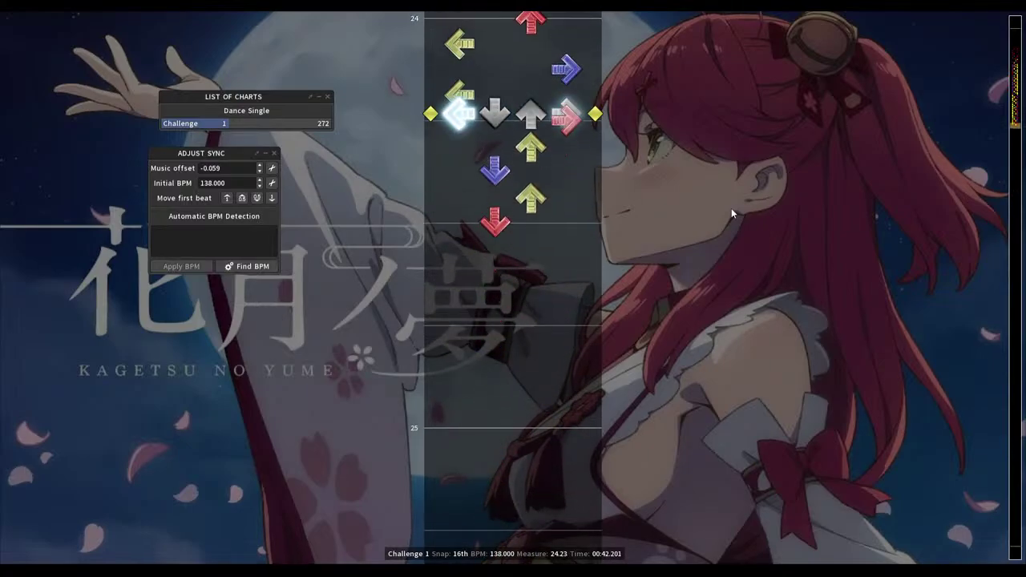
key(3)
key(3)
key(3)
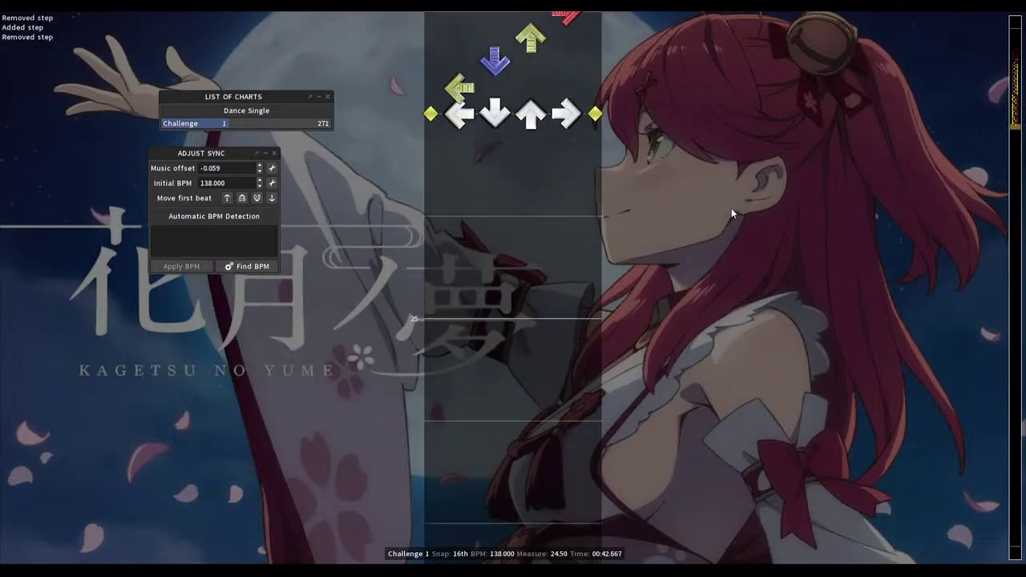
scroll(732, 214, up, 12)
key(3)
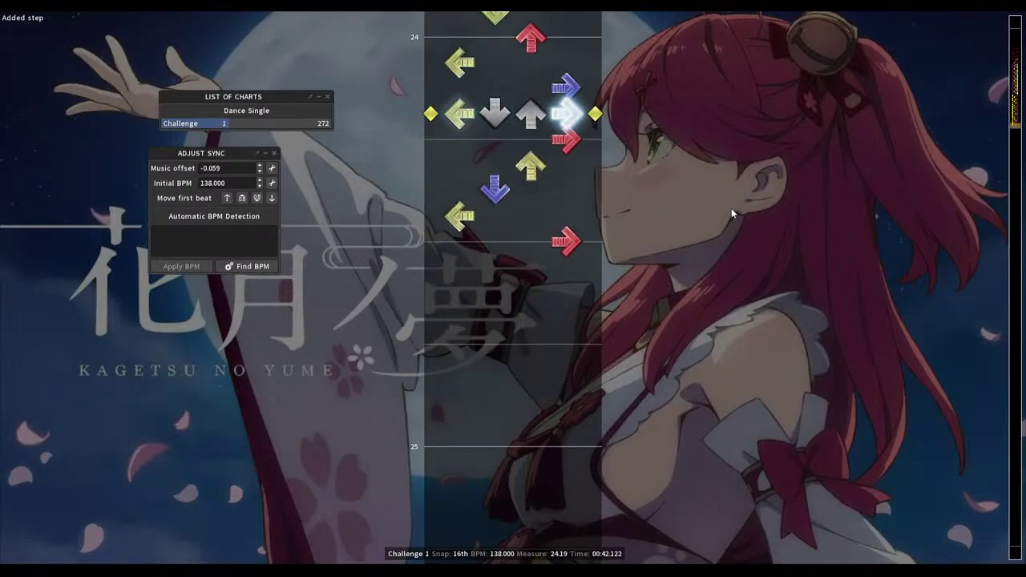
scroll(732, 214, up, 12)
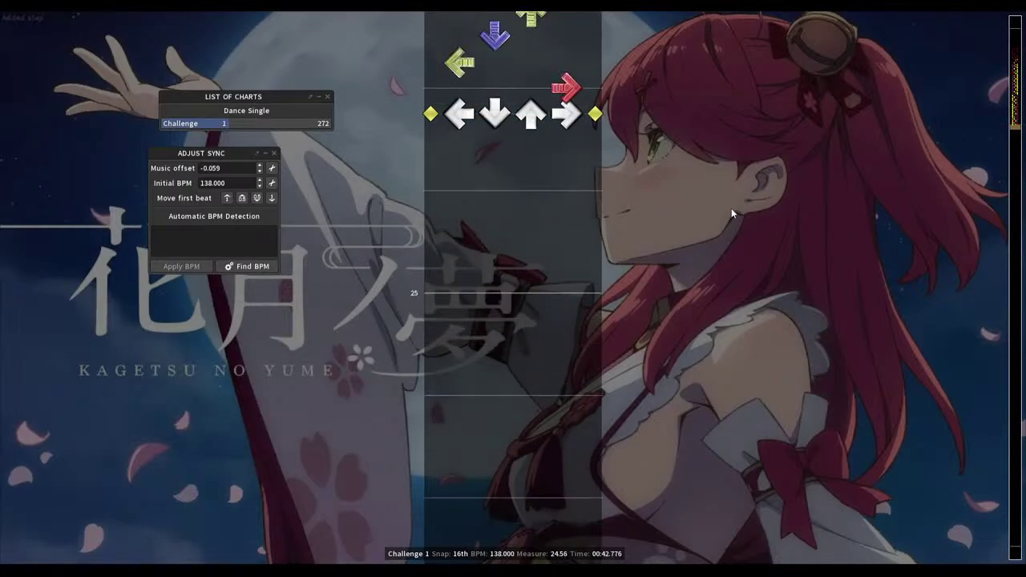
Set the snap to 32nd and try a left step at measure 24.53 and a right step at 24.56
key(Right)
key(Right)
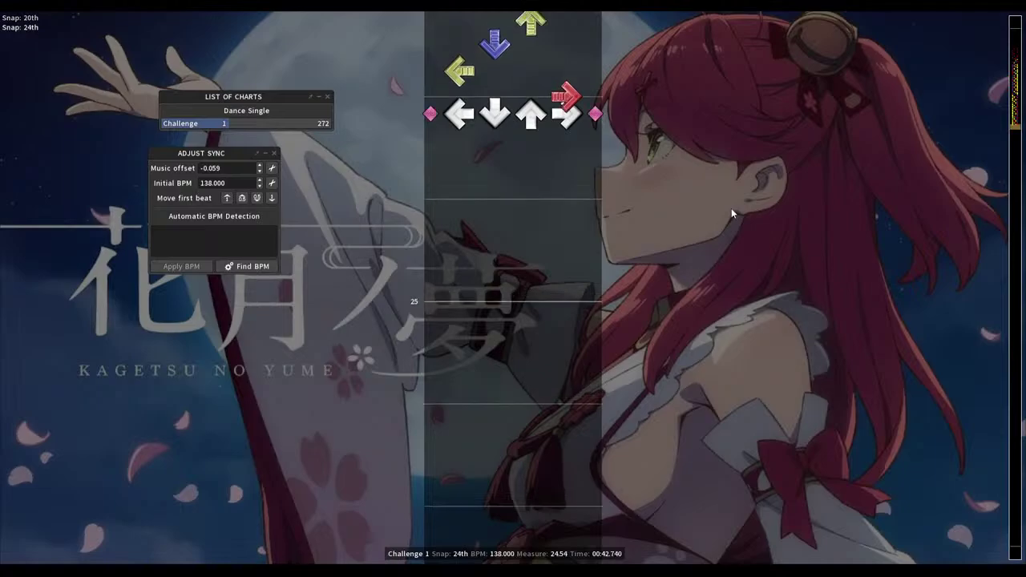
key(Right)
key(1)
scroll(732, 214, down, 1)
key(4)
scroll(732, 214, up, 10)
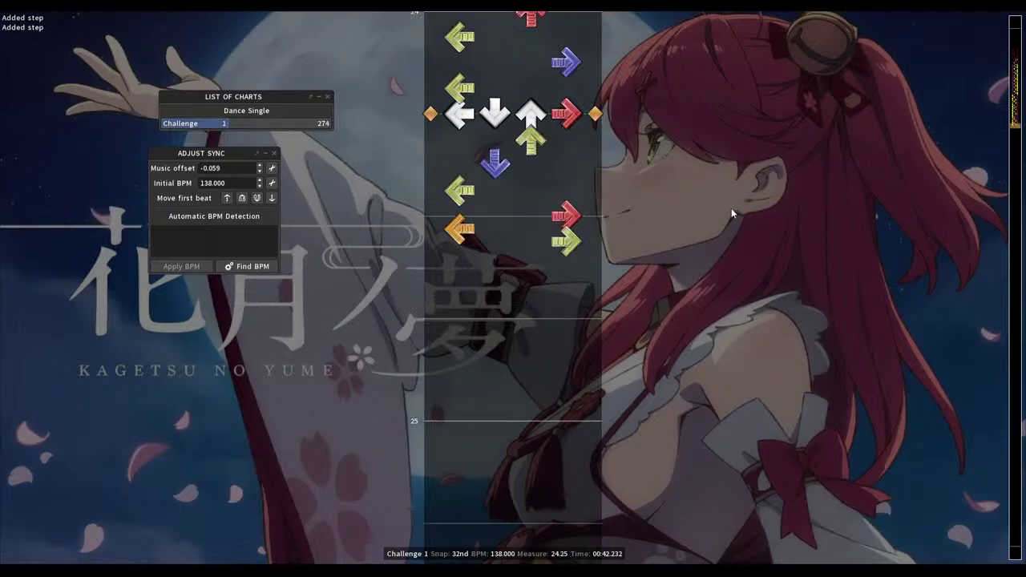
scroll(732, 214, down, 10)
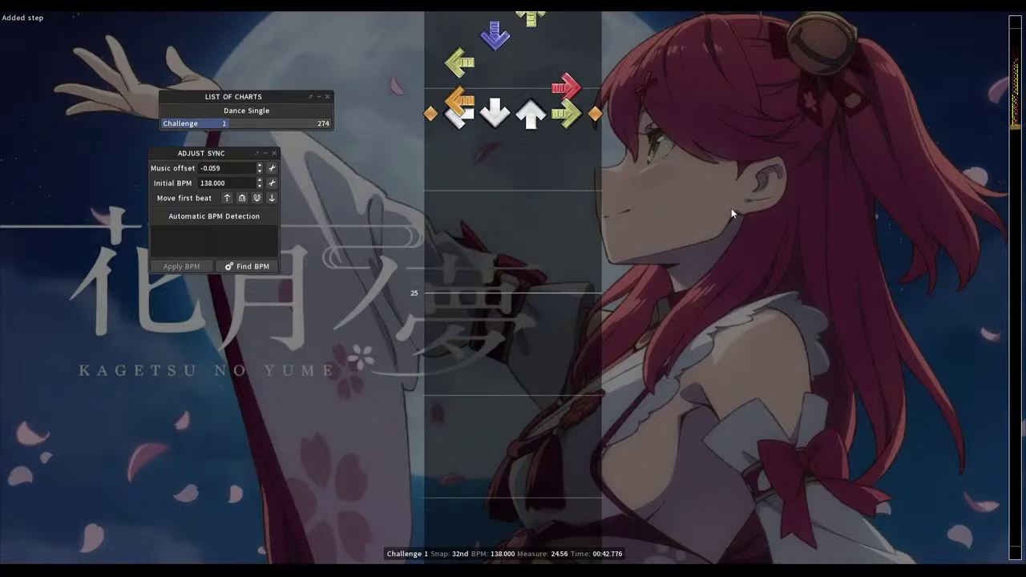
Replace the steps after measure 24.50 with 24th-snap left, right, left at measures 24.54, 24.58 and 24.63
key(1)
key(4)
key(Left)
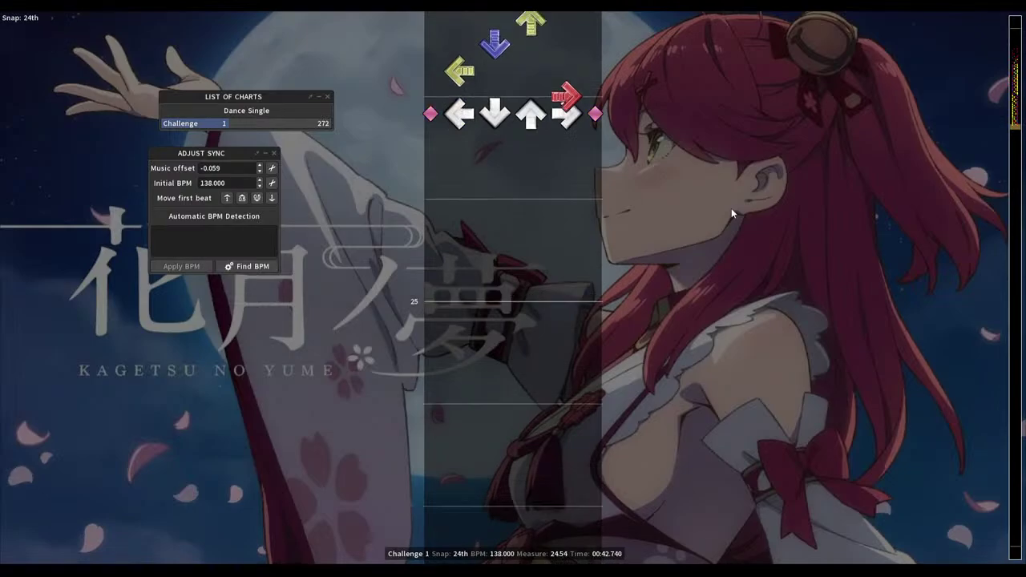
key(1)
scroll(732, 215, down, 1)
key(4)
scroll(732, 214, down, 1)
key(1)
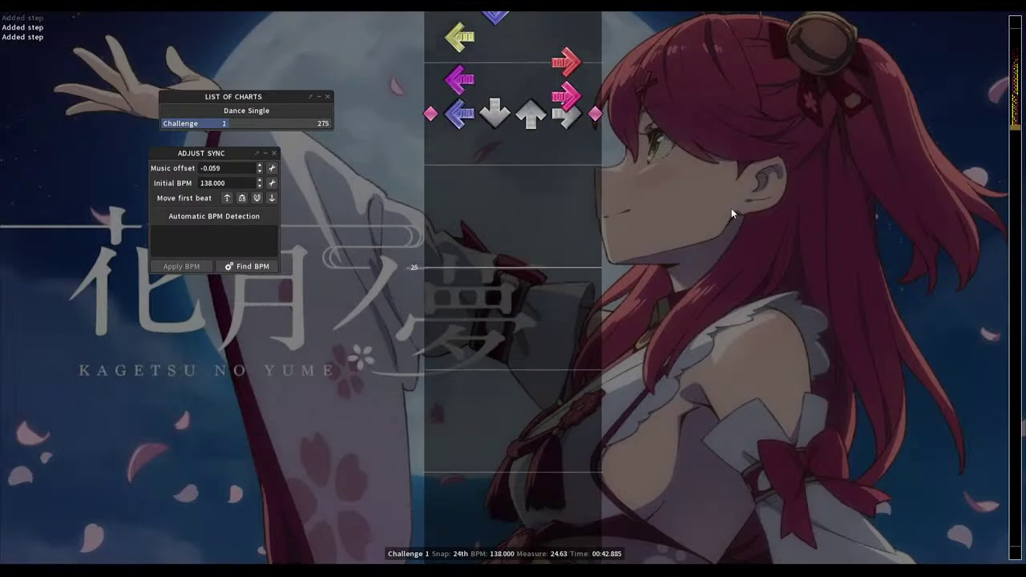
Play back the 24th burst and extend it to measure 24.75 with right, down, right
scroll(732, 214, up, 20)
key(space)
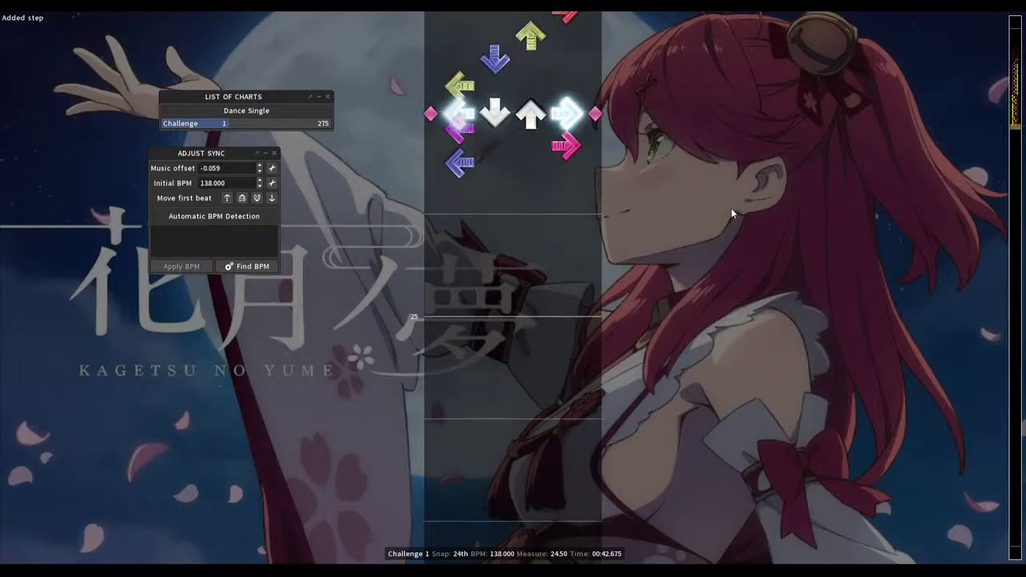
key(4)
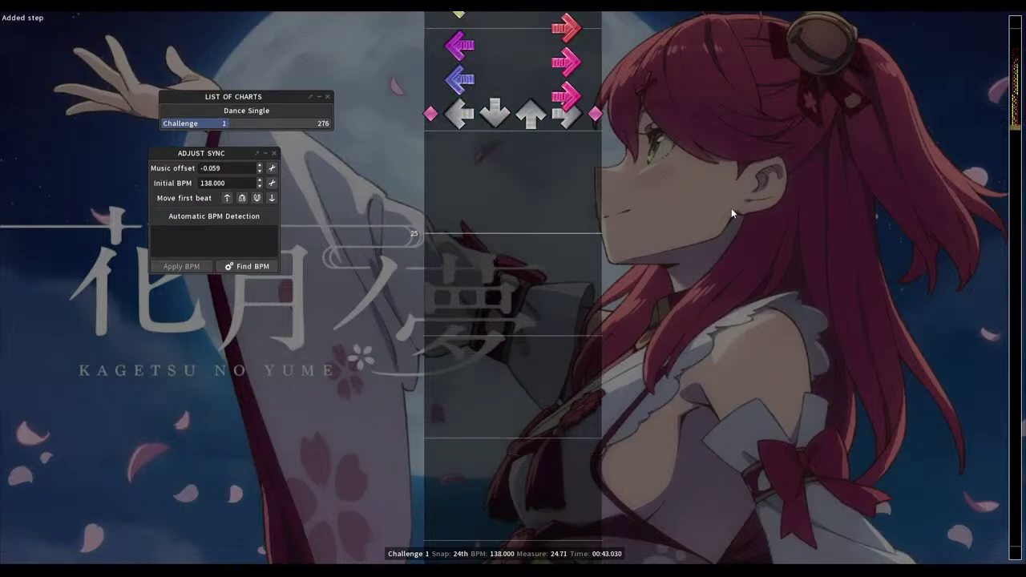
key(1)
key(4)
Turn off the note tick and play back the stream through the 24th burst in measure 24
scroll(733, 215, up, 8)
key(space)
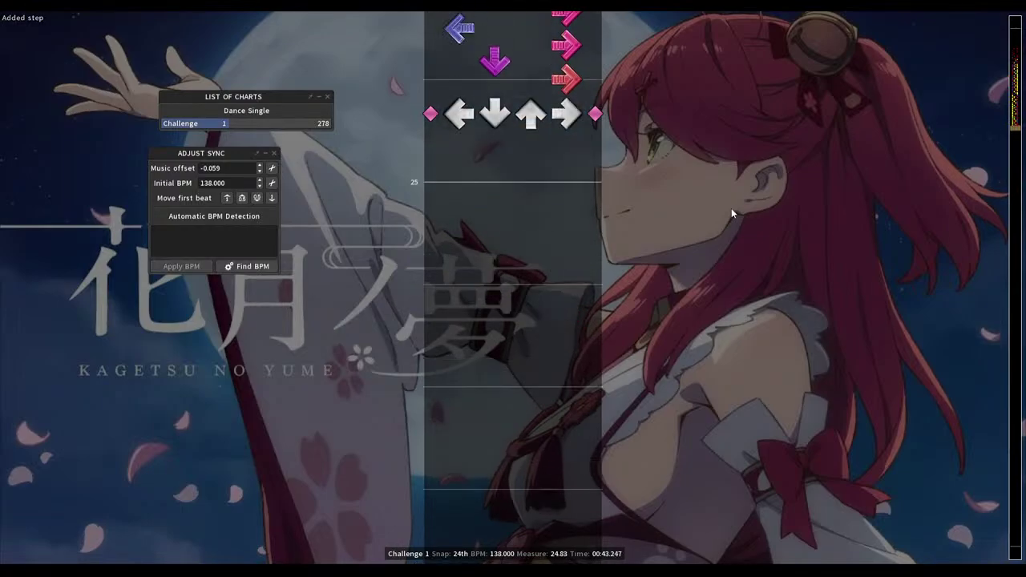
key(F3)
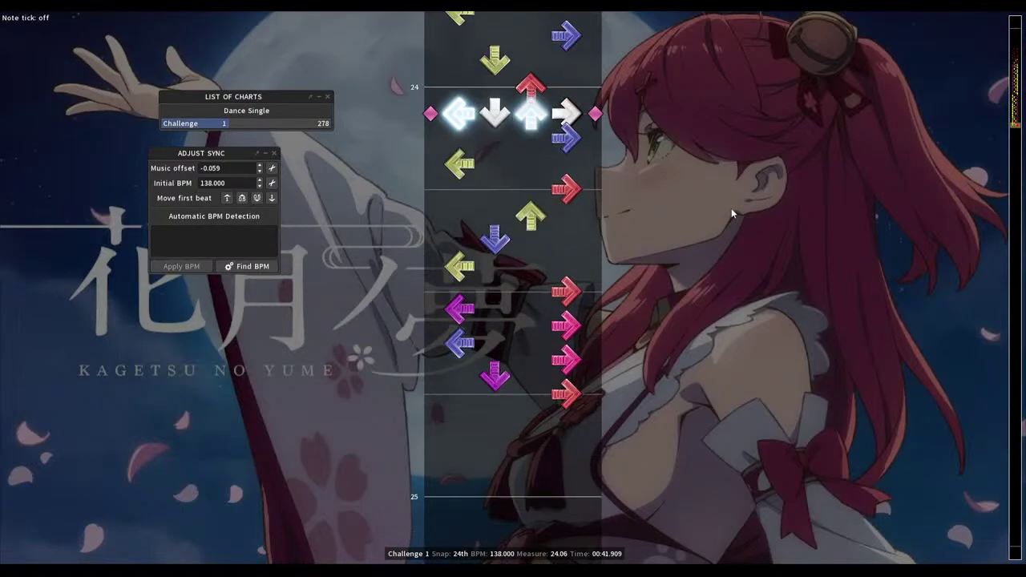
scroll(732, 214, up, 6)
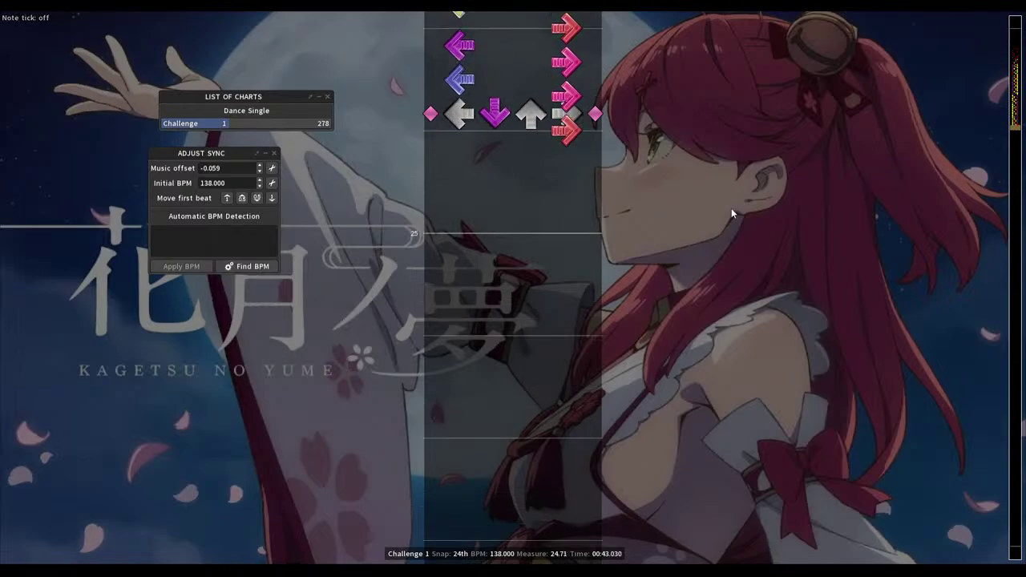
Remove all six 24th steps from measure 24.54 to 24.75
scroll(733, 214, up, 1)
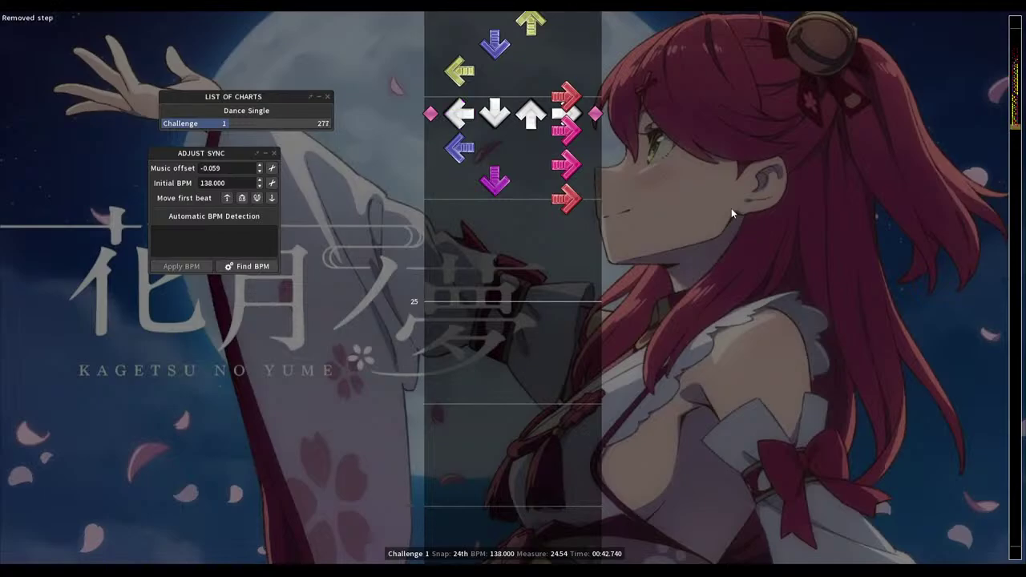
scroll(733, 215, down, 1)
key(4)
scroll(732, 214, down, 1)
key(1)
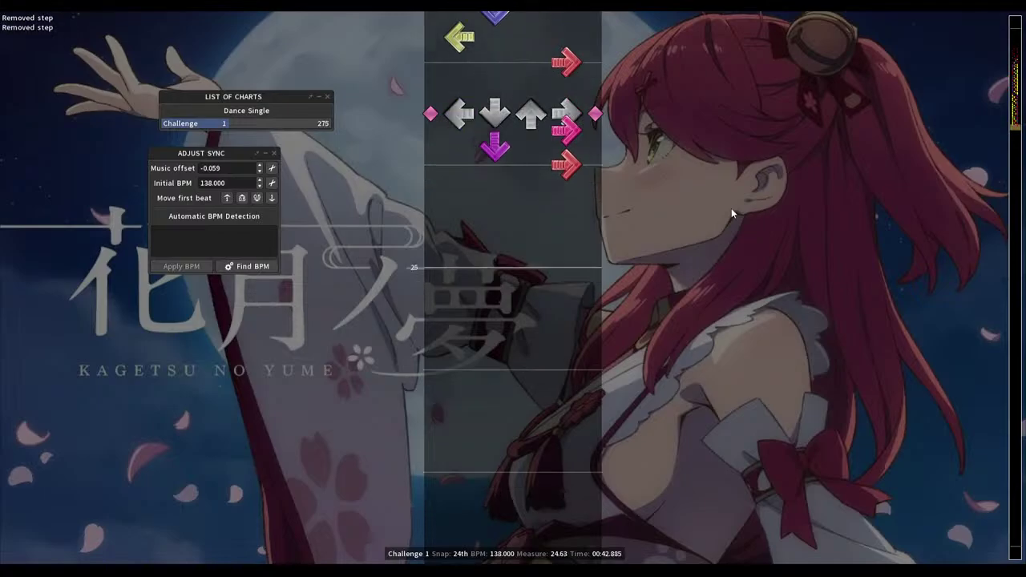
scroll(732, 214, down, 1)
key(4)
key(2)
scroll(732, 214, down, 2)
key(4)
scroll(732, 214, up, 6)
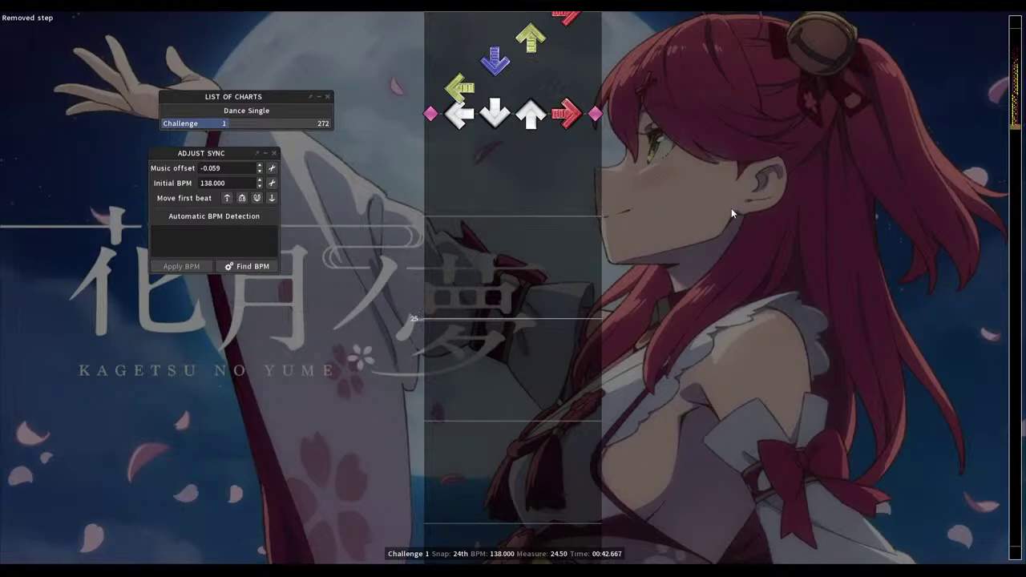
Set the snap to 32nd and add left at measure 24.53, right at 24.56, left at 24.63 and right at 24.69
key(Right)
scroll(732, 214, down, 1)
key(1)
scroll(732, 214, down, 1)
key(4)
scroll(732, 214, down, 1)
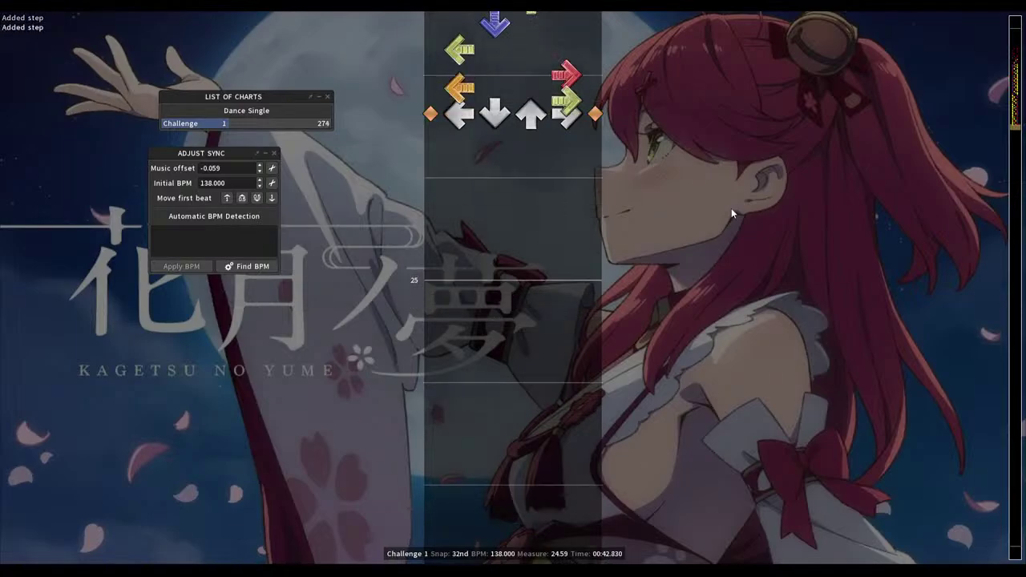
scroll(732, 214, down, 1)
key(1)
scroll(732, 214, down, 1)
scroll(732, 214, down, 1)
key(4)
scroll(732, 214, down, 2)
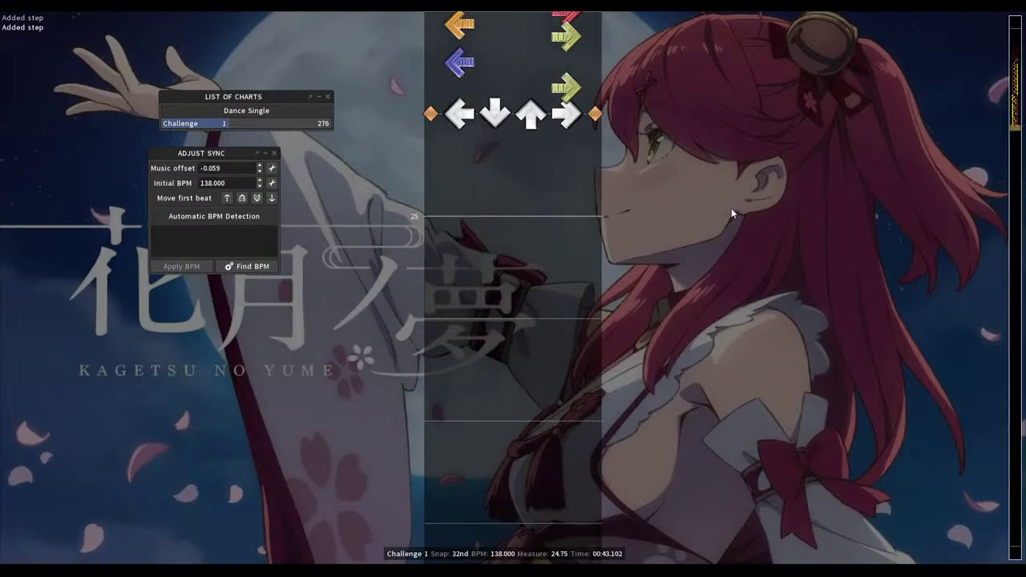
Add a down step at measure 24.75 and replace the left step at 24.63 with down
key(2)
key(2)
scroll(732, 214, up, 4)
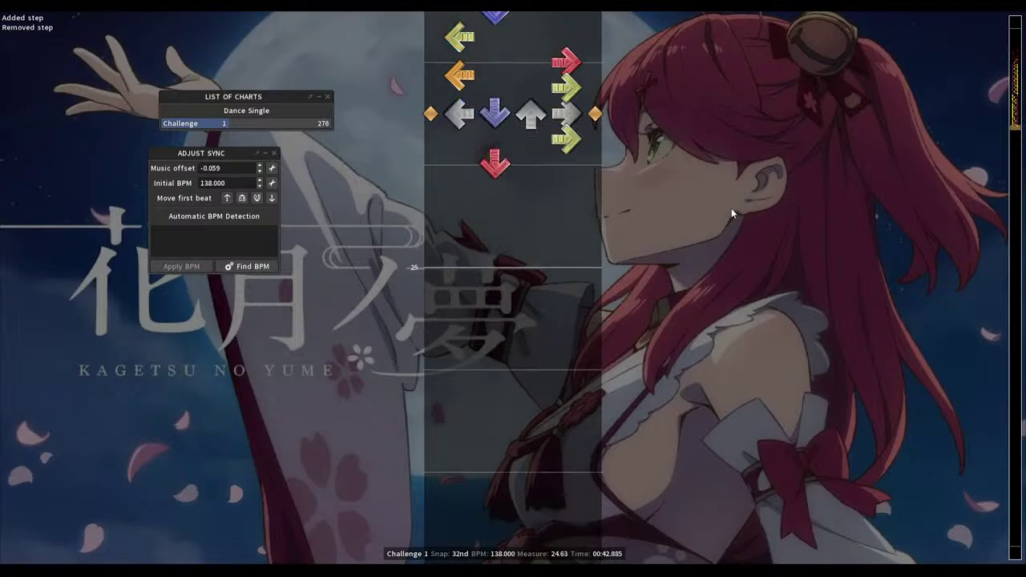
Place a down step at measure 24.63 and review the surrounding pattern from measure 23.75
key(2)
scroll(732, 215, up, 12)
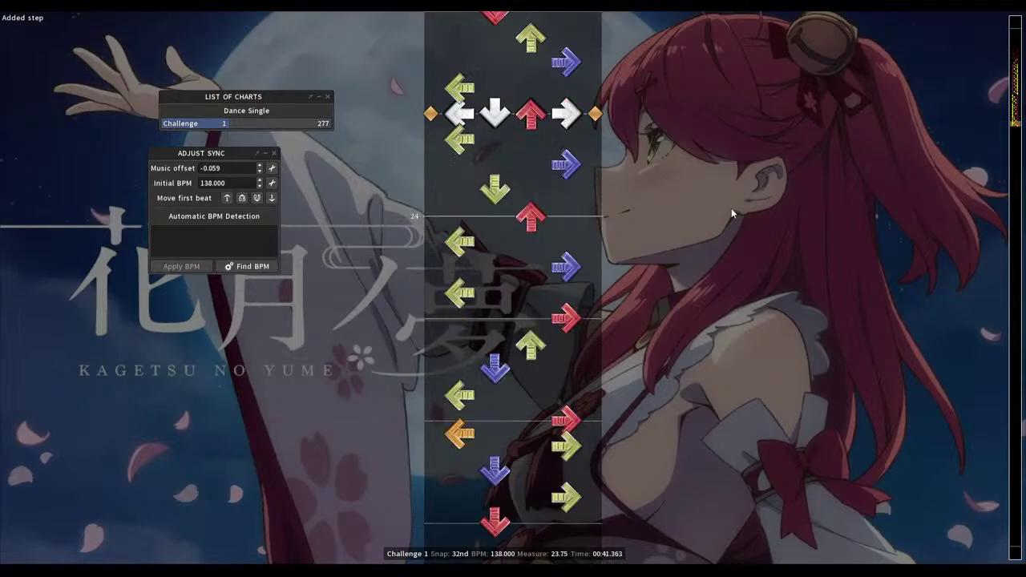
scroll(732, 214, down, 15)
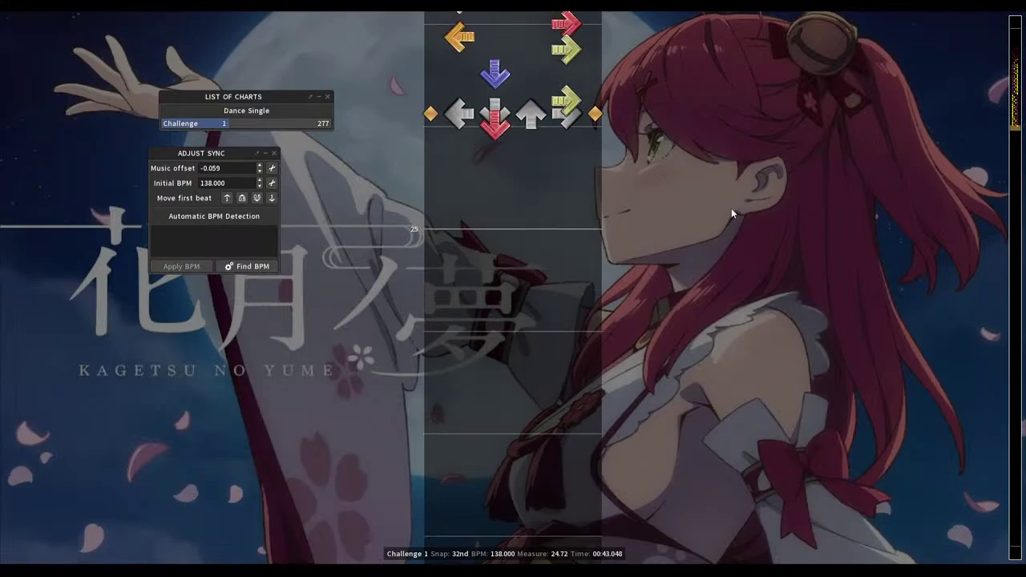
Reduce the playback speed below 60% and play back the burst in measure 24
key(ctrl+shift+Down)
key(ctrl+shift+Down)
key(ctrl+shift+Down)
key(ctrl+shift+Down)
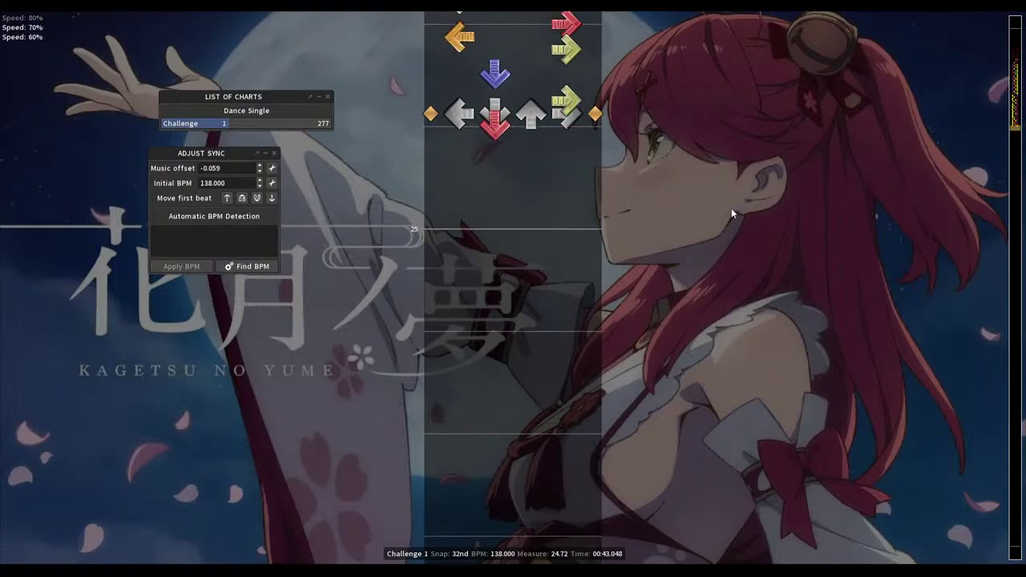
key(ctrl+shift+Down)
key(ctrl+shift+Down)
scroll(732, 214, up, 20)
key(space)
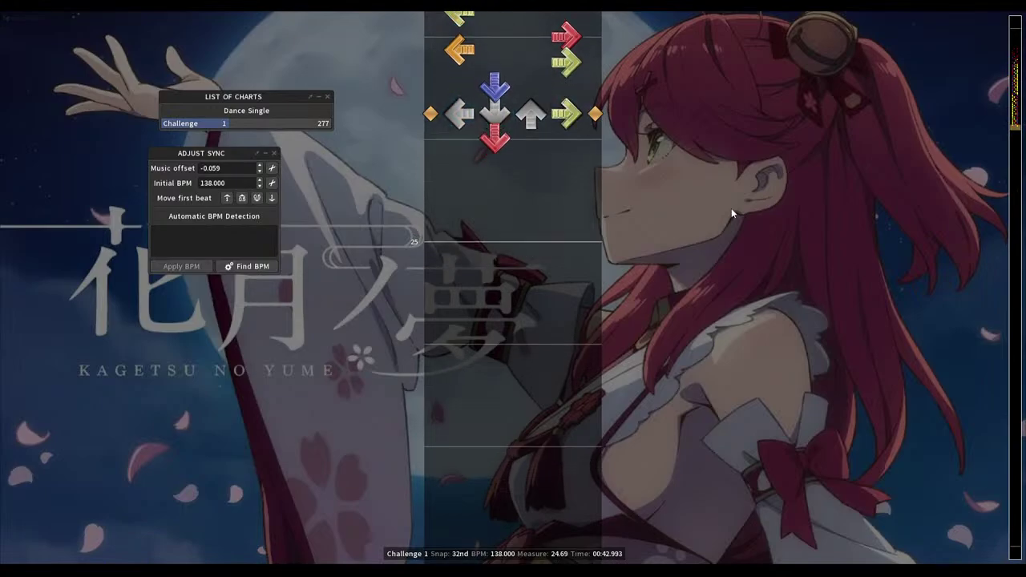
Add a left step at measure 24.59, replace the down step at 24.63 with right, and play back the burst
scroll(732, 214, up, 5)
key(4)
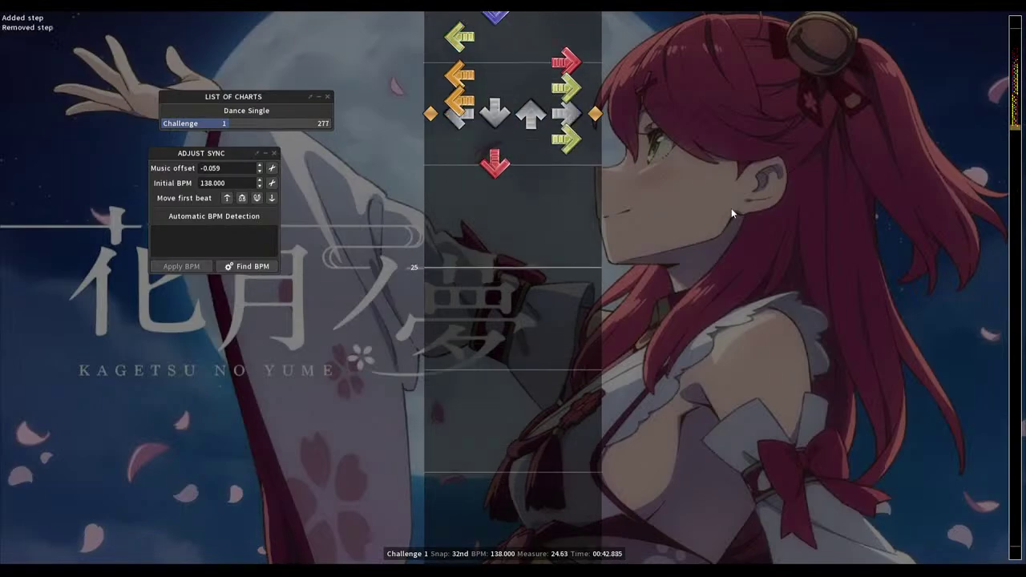
key(4)
scroll(732, 214, up, 9)
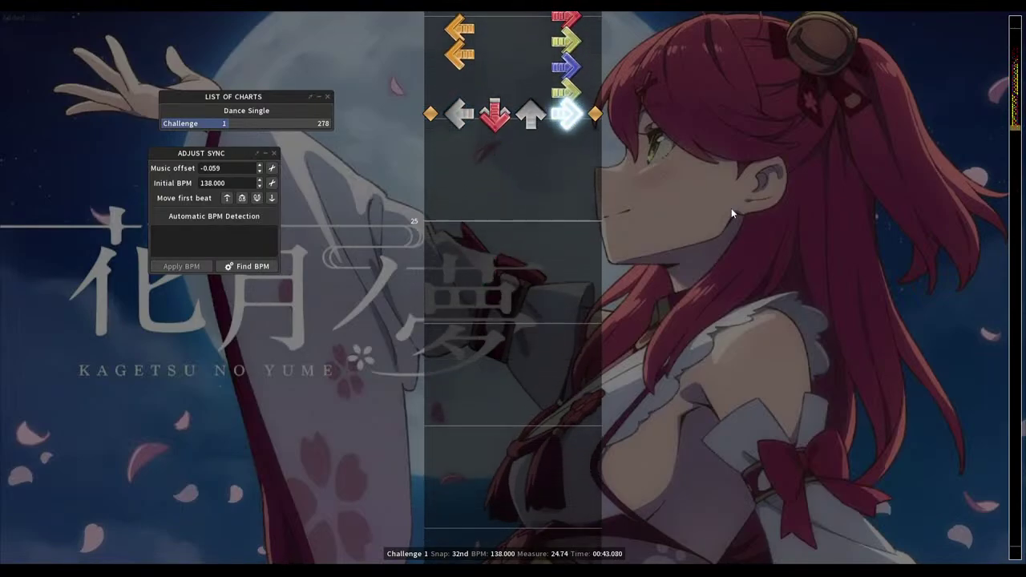
key(space)
Replace the right step at measure 24.69 with left
scroll(733, 214, up, 2)
key(4)
key(1)
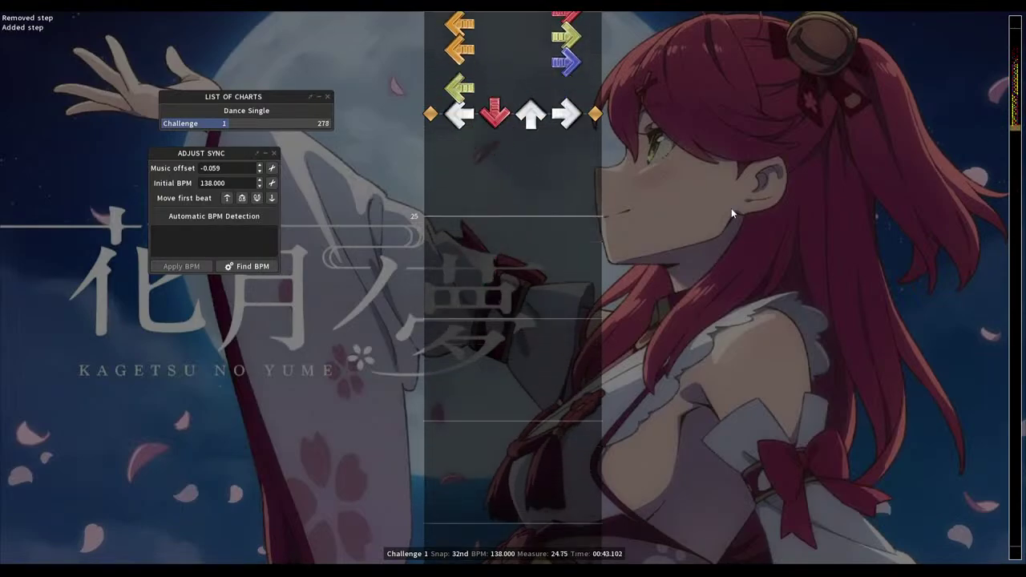
Replace the left step at measure 24.69 with down and the down step at 24.75 with right
scroll(732, 214, down, 2)
key(2)
scroll(732, 214, up, 1)
key(1)
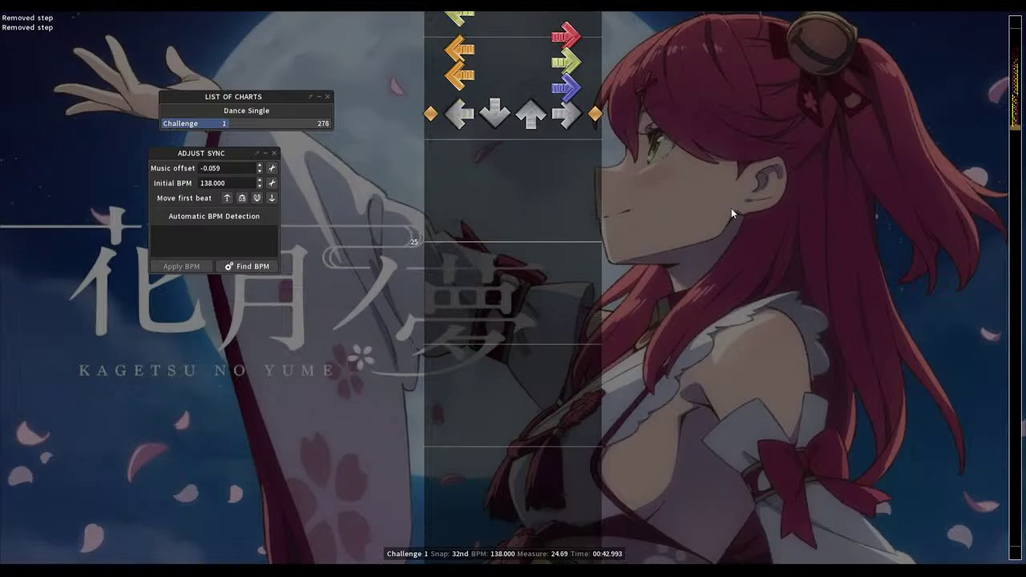
key(2)
scroll(732, 215, down, 1)
key(4)
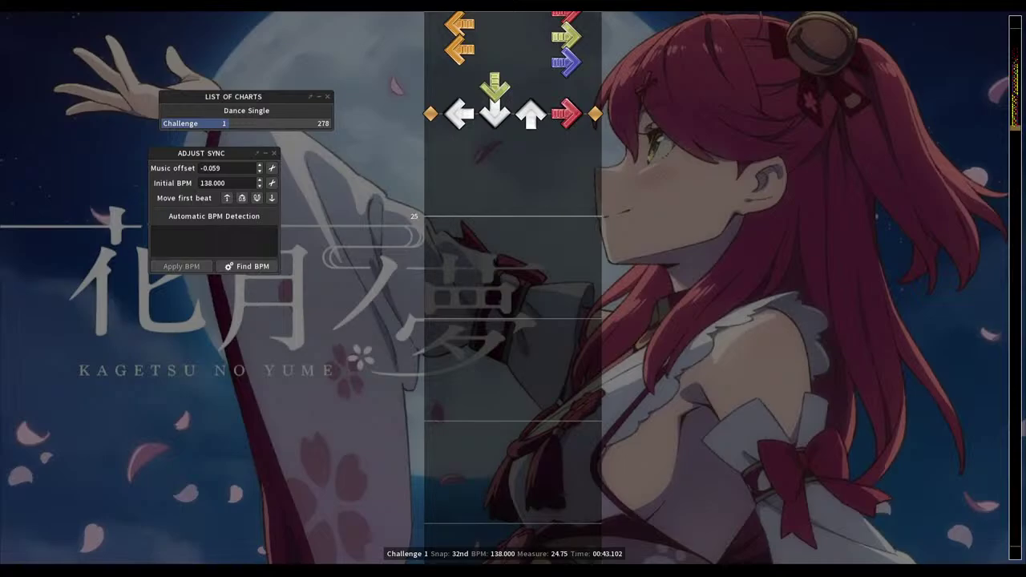
Play back the end of the burst, and add a left step at measure 24.81 and a right step at 24.88
key(space)
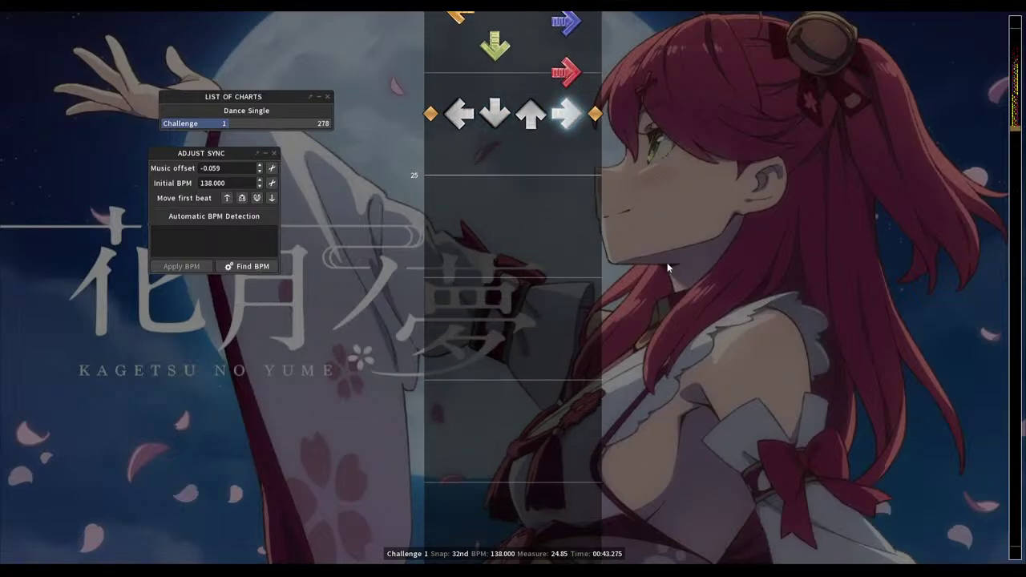
key(Up)
key(Up)
key(Up)
key(Up)
key(Up)
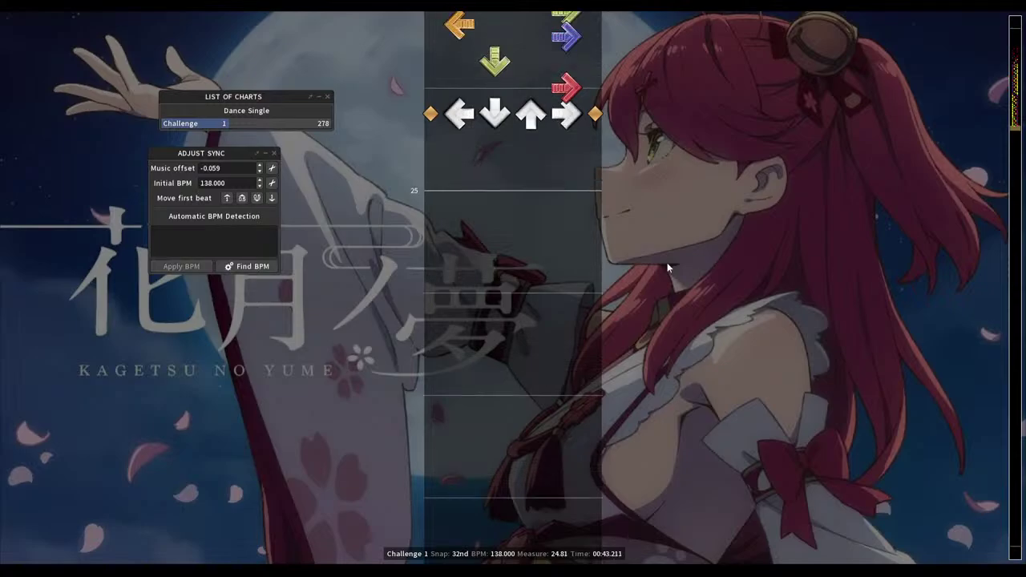
key(1)
key(Down)
key(Down)
key(4)
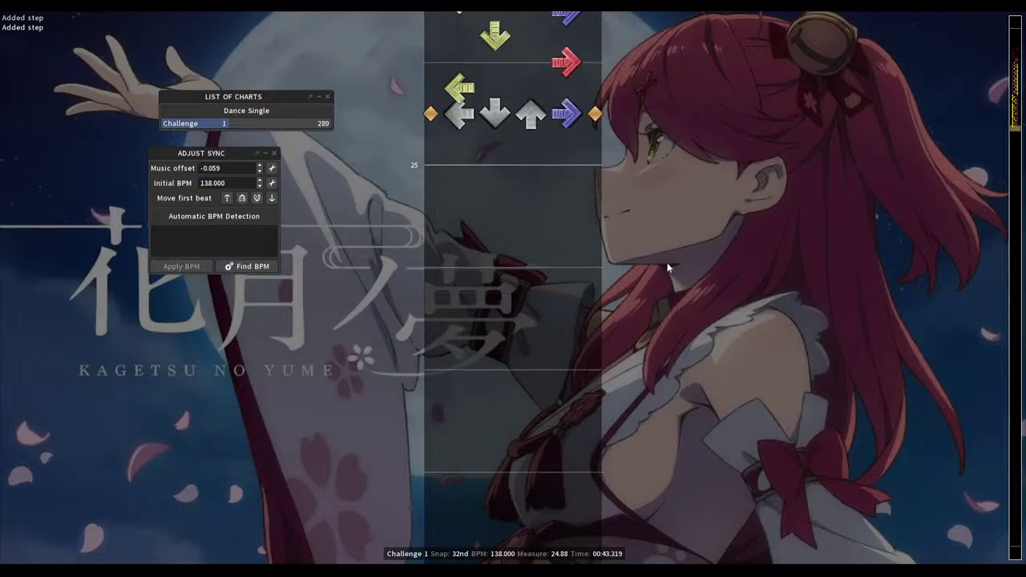
Replace the right steps at measures 24.50, 24.56 and 24.63 with down steps
key(Up)
key(Up)
key(Up)
key(Up)
key(Up)
key(Up)
key(Up)
key(Up)
key(Up)
key(Up)
key(Up)
key(Up)
key(Up)
key(Up)
key(Up)
key(Up)
key(Up)
key(Up)
key(Up)
key(Up)
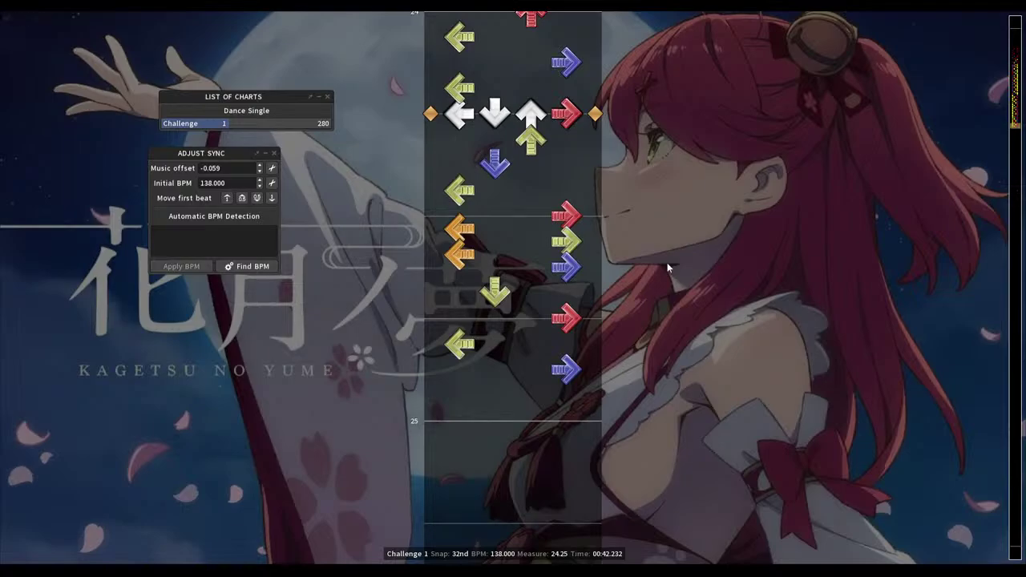
key(Down)
key(Down)
key(Down)
key(Down)
key(Down)
key(Down)
key(Down)
key(Down)
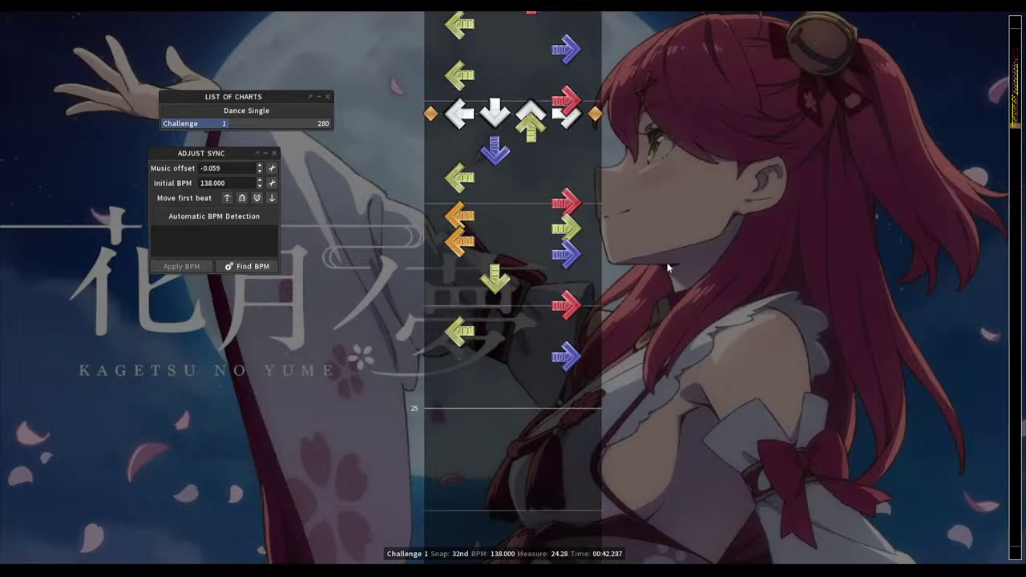
key(4)
key(2)
key(Down)
key(Down)
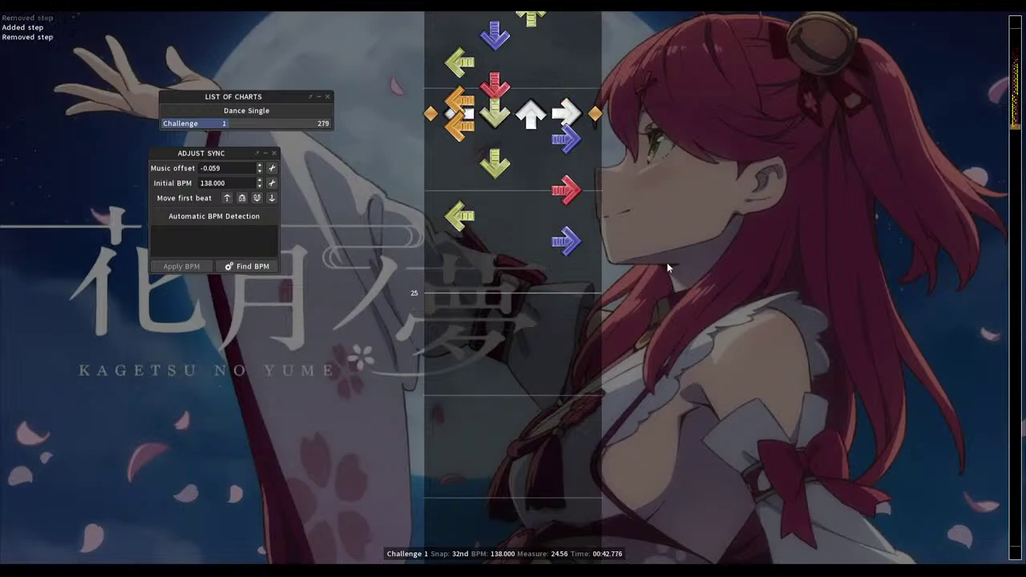
key(4)
key(2)
key(Down)
key(4)
key(2)
key(Down)
Replace the steps at measure 24.75 with left, at 24.81 with down and at 24.88 with left
key(Up)
key(Up)
key(Up)
key(Up)
key(Up)
key(Up)
key(Up)
key(Up)
key(Up)
key(Up)
key(Up)
key(Up)
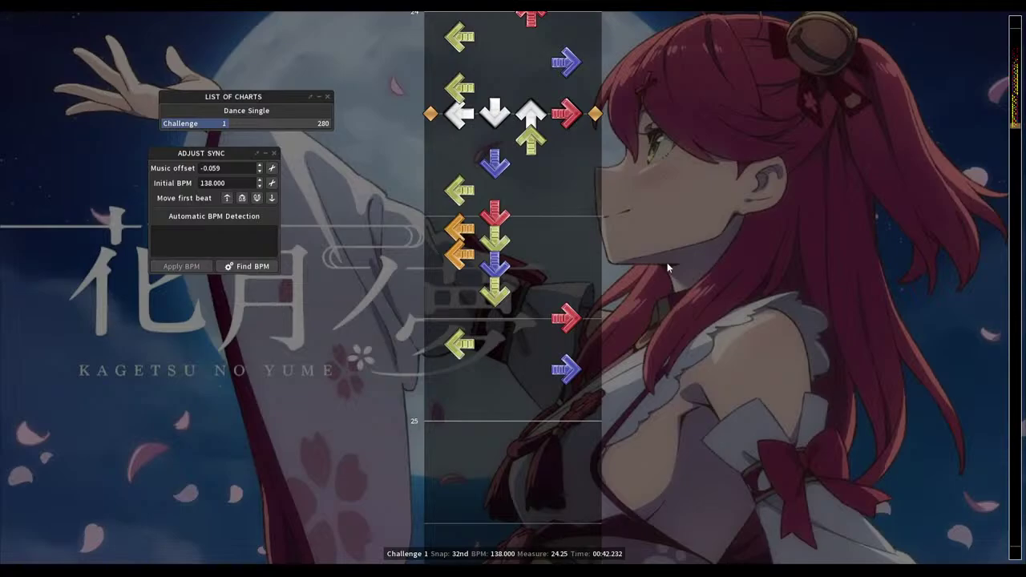
key(Down)
key(Down)
key(Down)
key(Down)
key(Down)
key(Down)
key(Down)
key(Down)
key(Down)
key(Down)
key(Down)
key(Down)
key(Down)
key(Down)
key(Down)
key(Down)
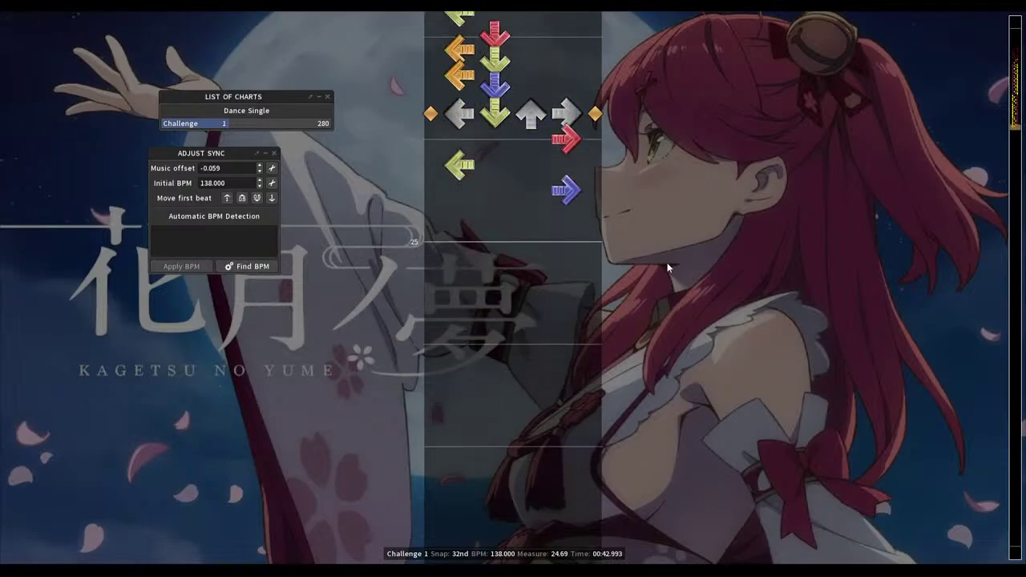
key(4)
key(1)
key(Down)
key(Down)
key(1)
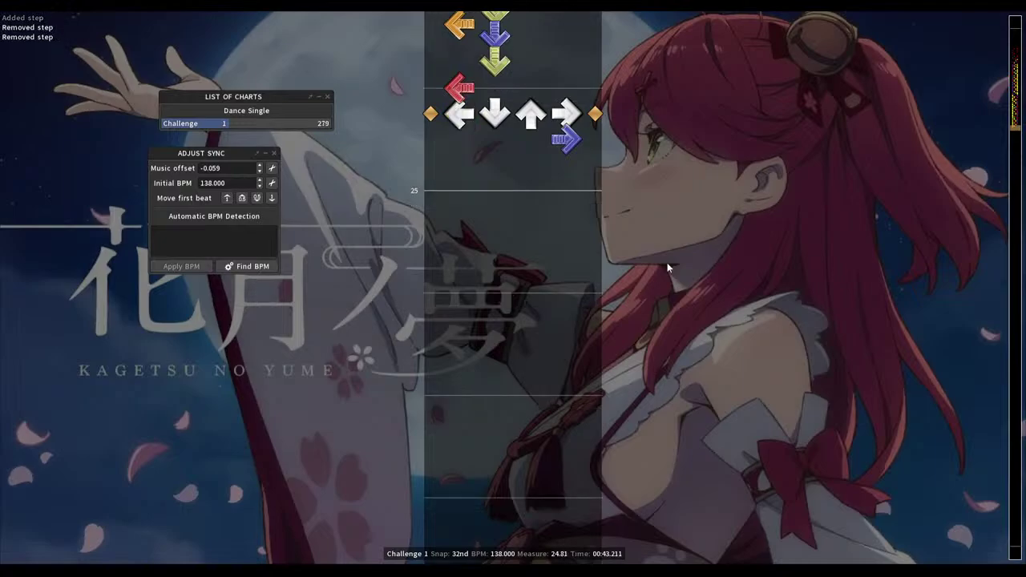
key(2)
key(Down)
key(Down)
key(4)
key(1)
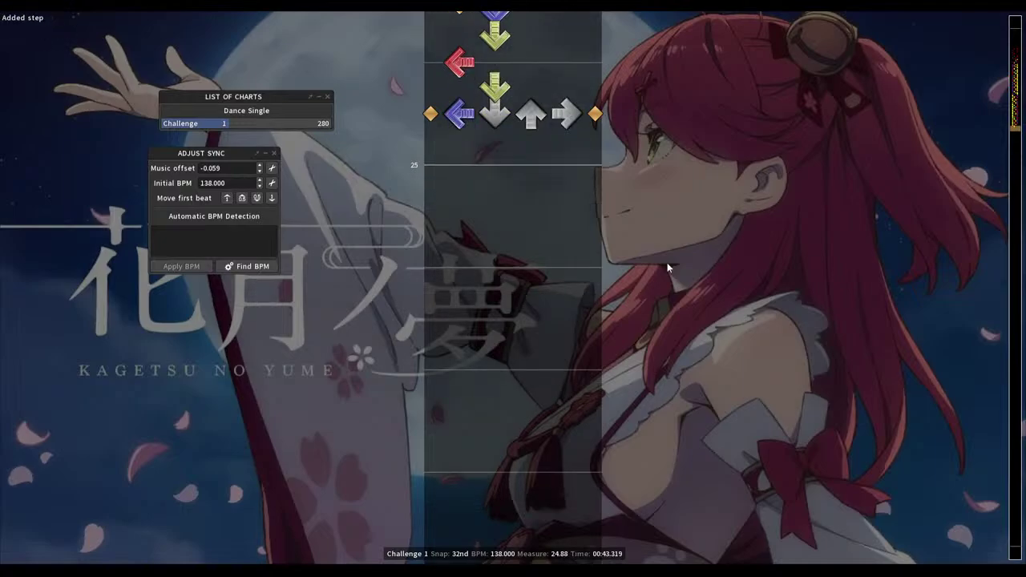
Swap the last four burst steps to left at measure 24.69, down at 24.75, left at 24.81 and down at 24.88
key(Up)
key(Up)
key(Up)
key(Up)
key(Up)
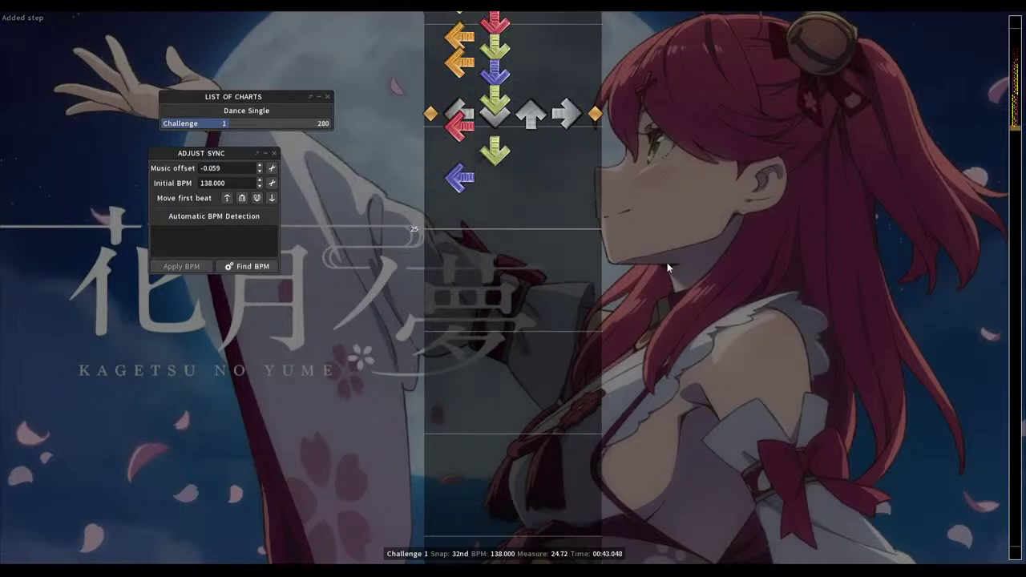
key(Up)
key(2)
key(1)
key(Down)
key(Down)
key(1)
key(2)
key(Down)
key(Down)
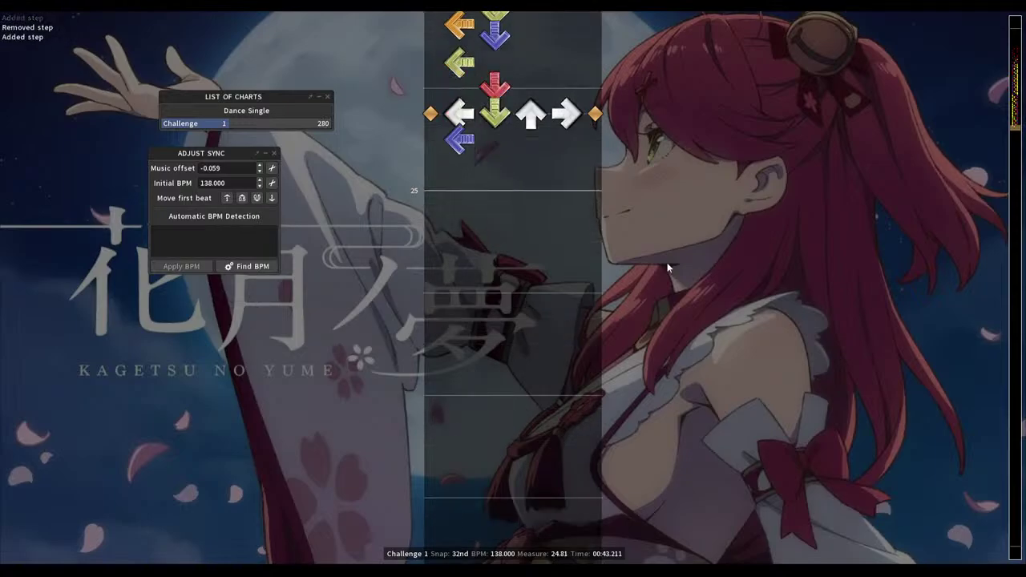
key(2)
key(1)
key(Down)
key(Down)
Examine the alternating left and down pattern between measures 24.50 and 24.88
key(Up)
key(Up)
key(Up)
key(Up)
key(Up)
key(Up)
key(Up)
key(Up)
key(Up)
key(Up)
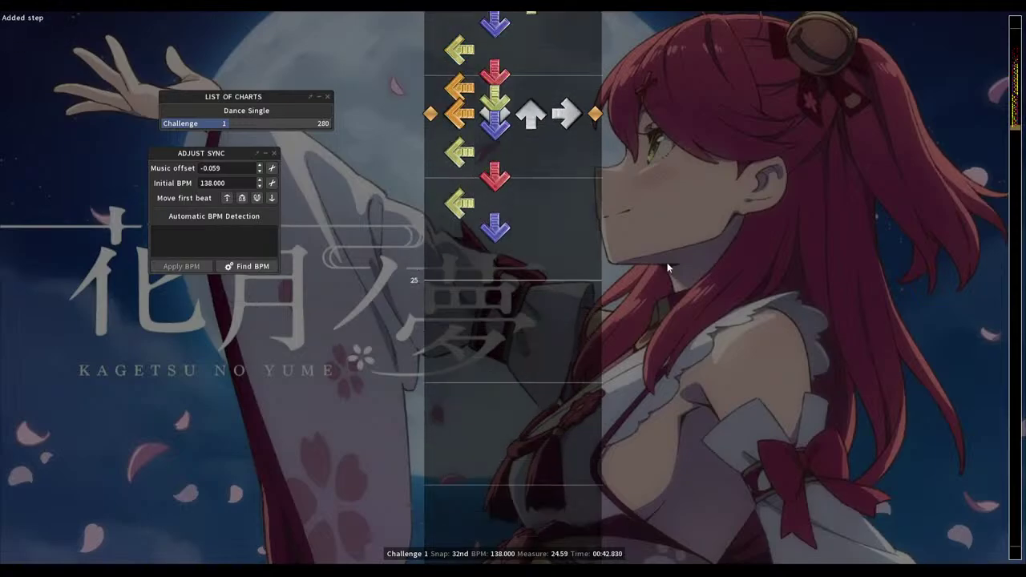
key(Up)
key(Up)
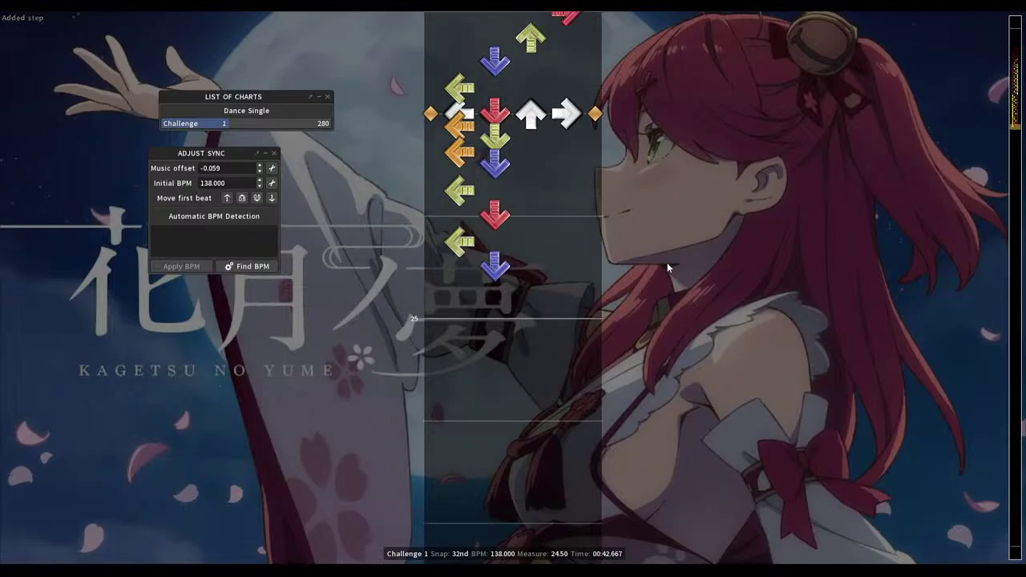
key(Down)
key(Down)
key(Down)
key(Down)
key(Down)
key(Down)
key(Down)
key(Down)
key(Down)
key(Down)
key(Down)
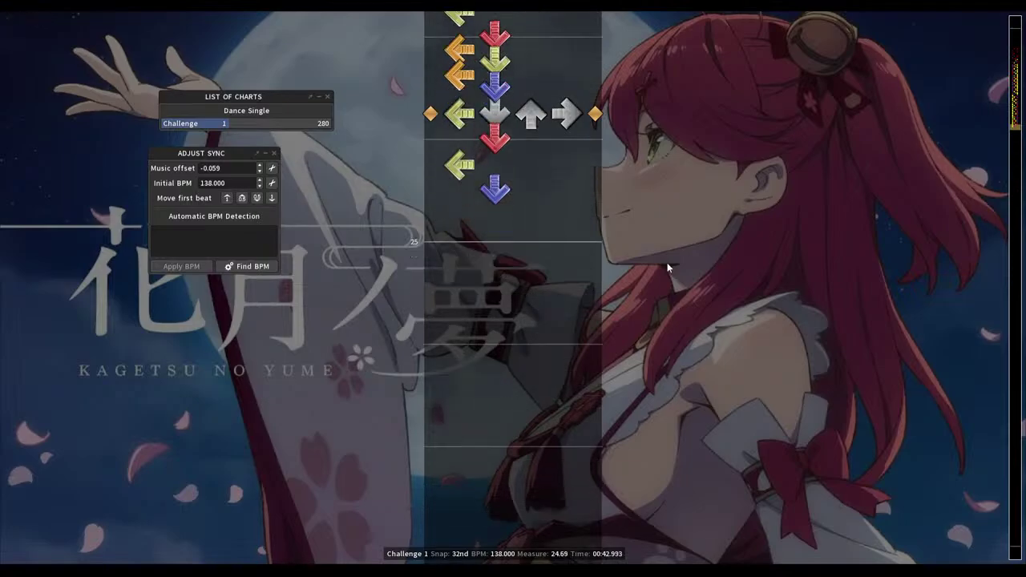
key(Down)
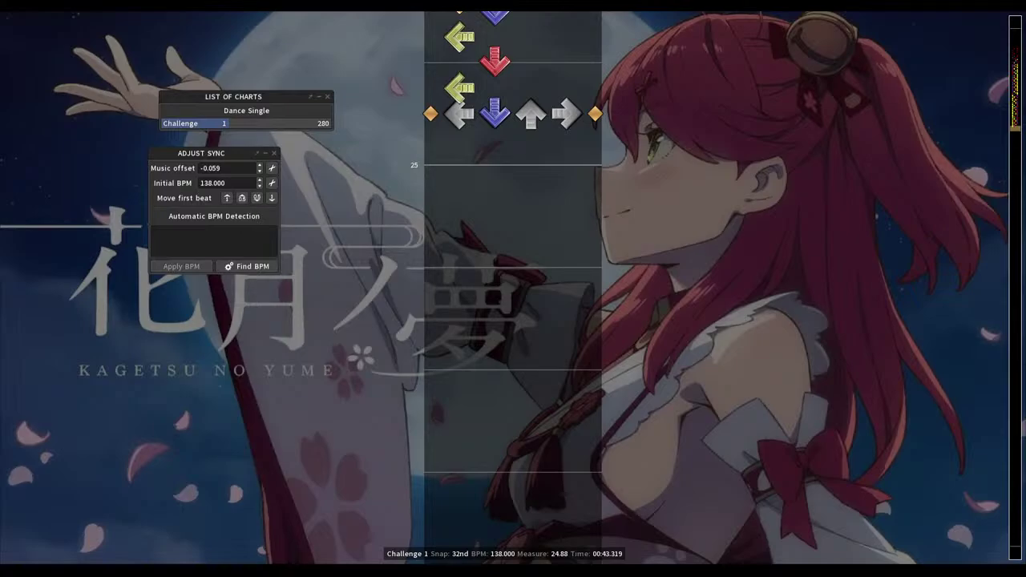
Play back the stream leading into the burst from measure 23.25
scroll(681, 232, up, 11)
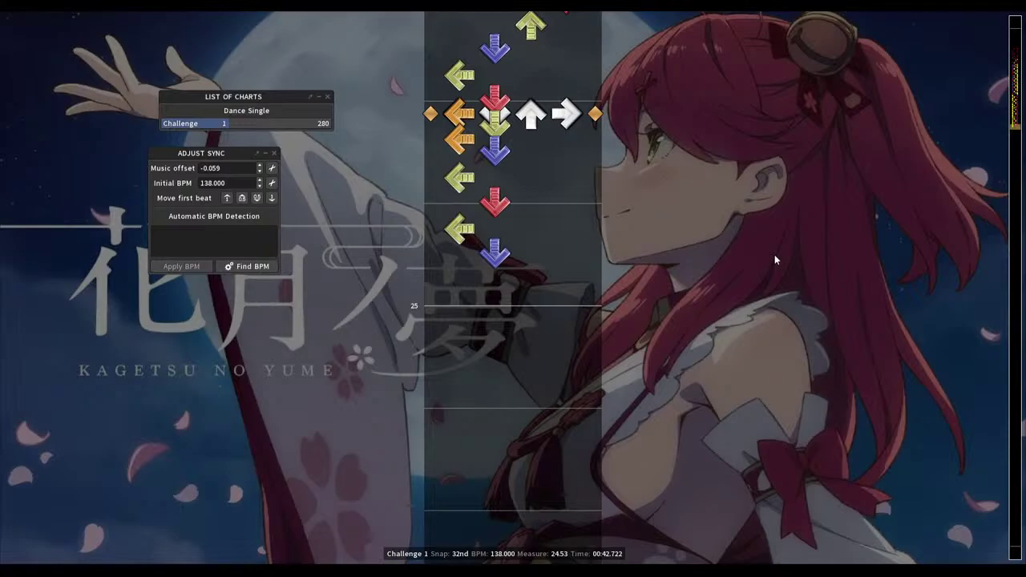
scroll(774, 257, up, 10)
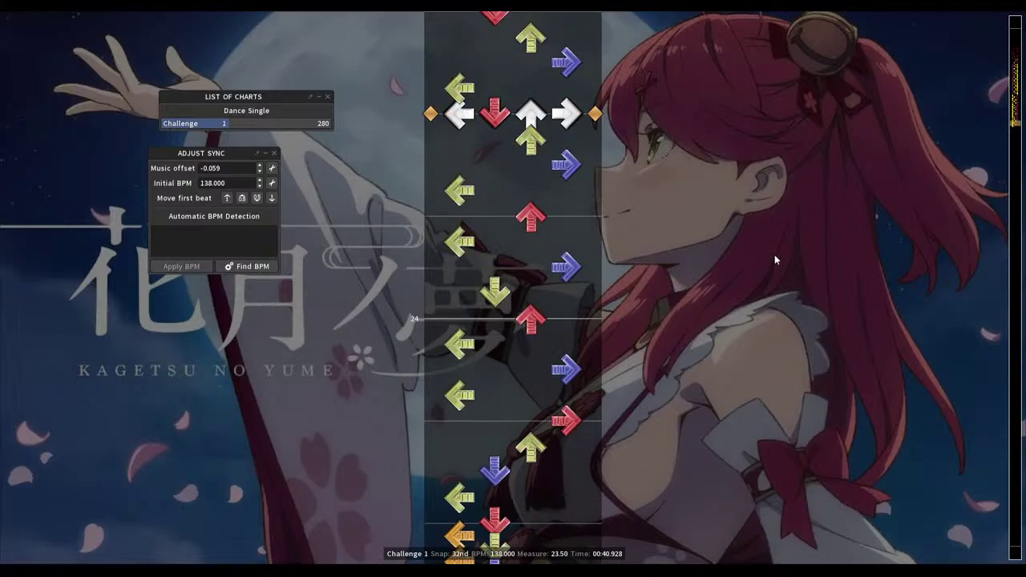
scroll(774, 259, up, 2)
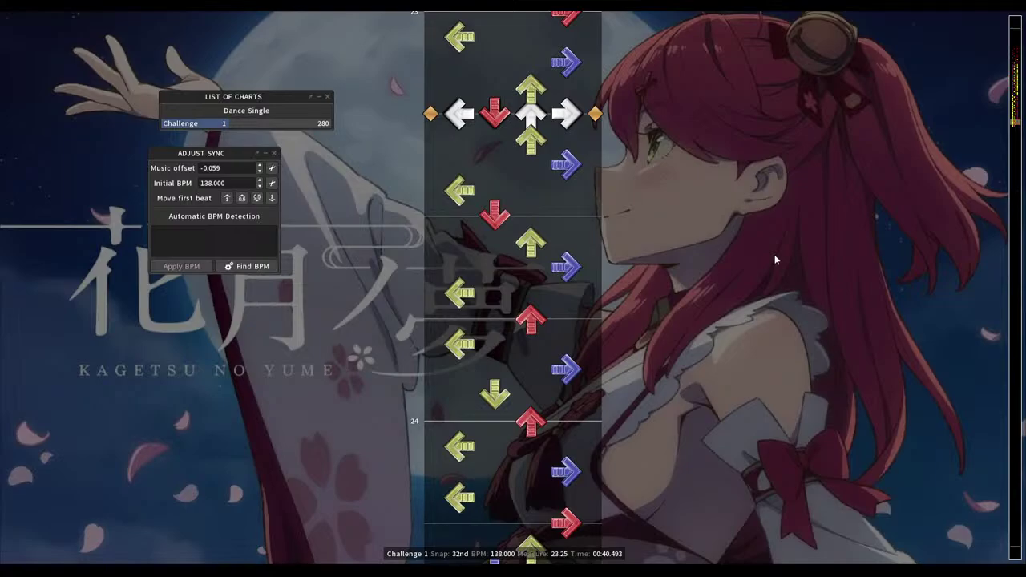
key(space)
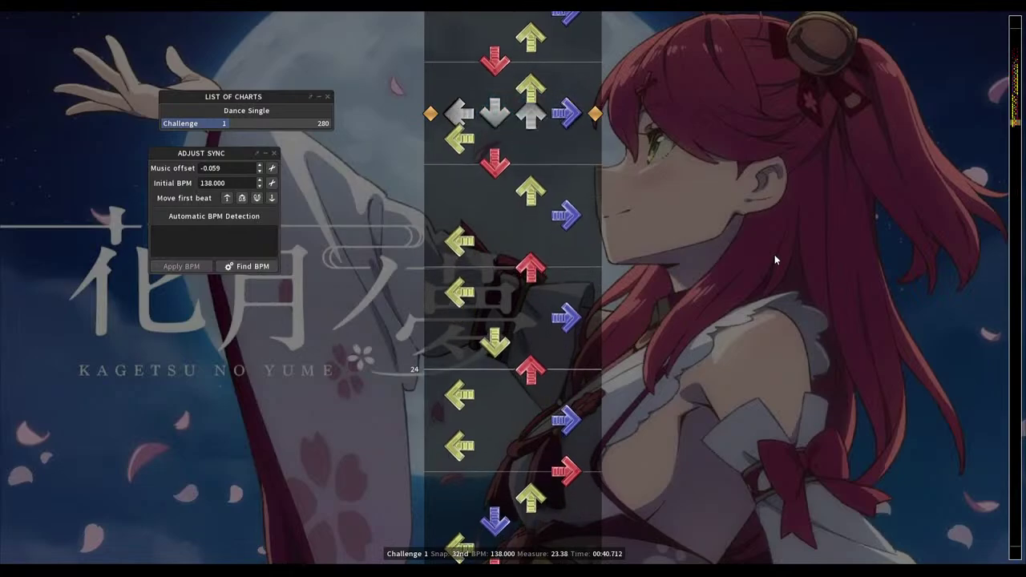
Play back the burst at the end of measure 24 and add an up step at measure 25.00
key(ctrl+Up)
key(ctrl+Up)
key(ctrl+Up)
key(ctrl+Up)
key(ctrl+Up)
key(ctrl+Up)
key(ctrl+Up)
key(space)
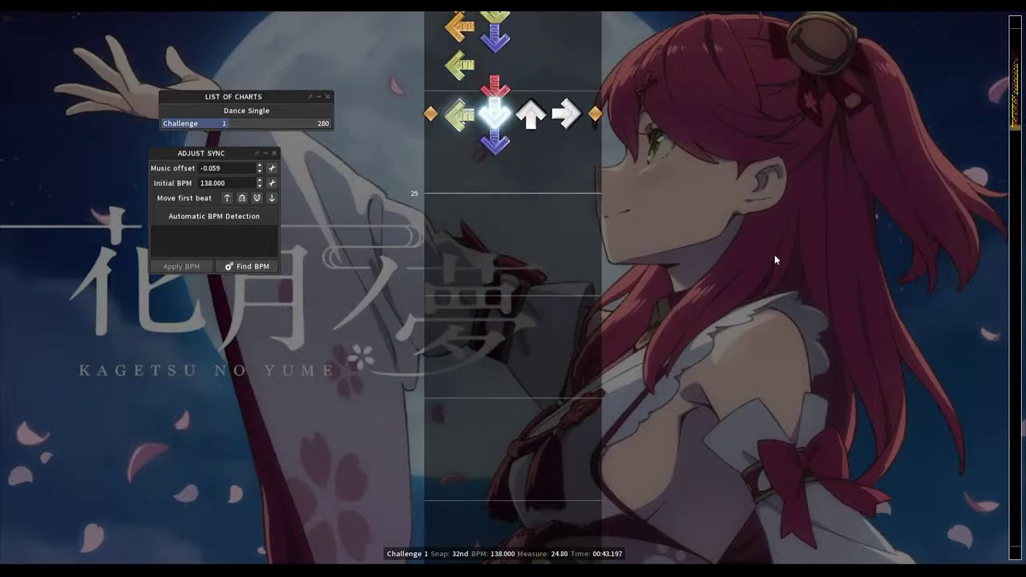
key(space)
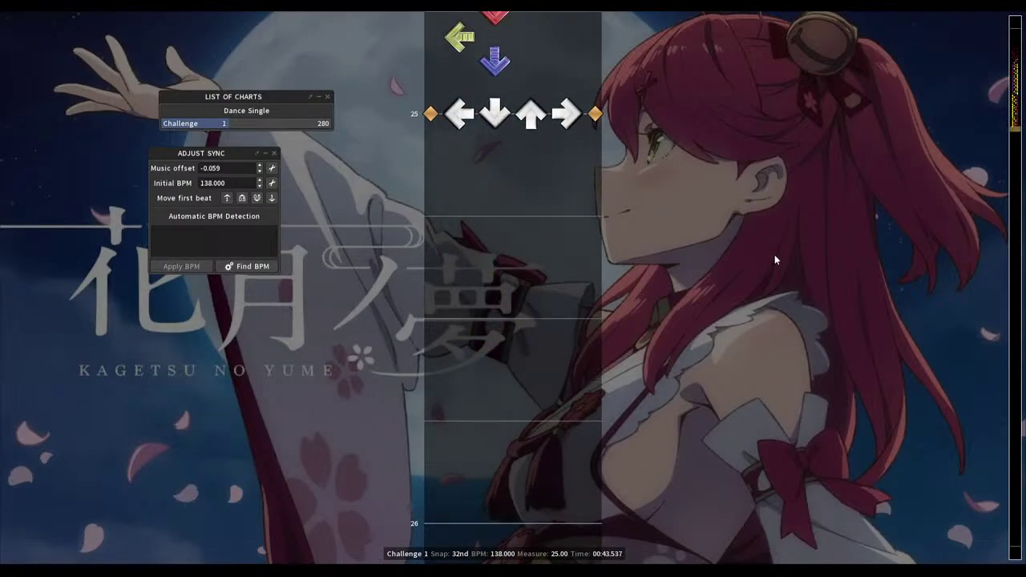
key(3)
Review the stream leading into measure 25, going back as far as measure 23.00
scroll(775, 256, up, 20)
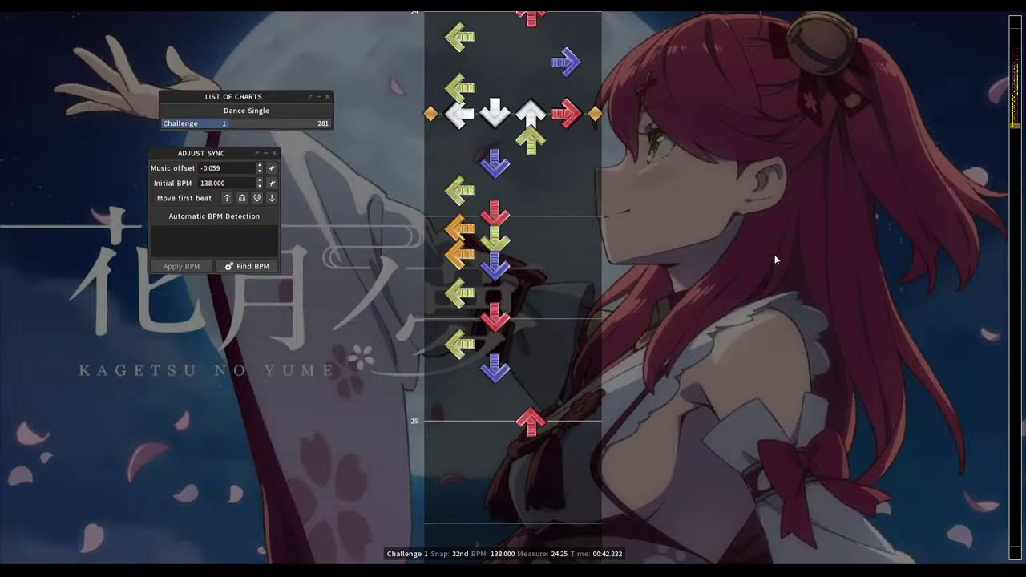
scroll(775, 260, up, 2)
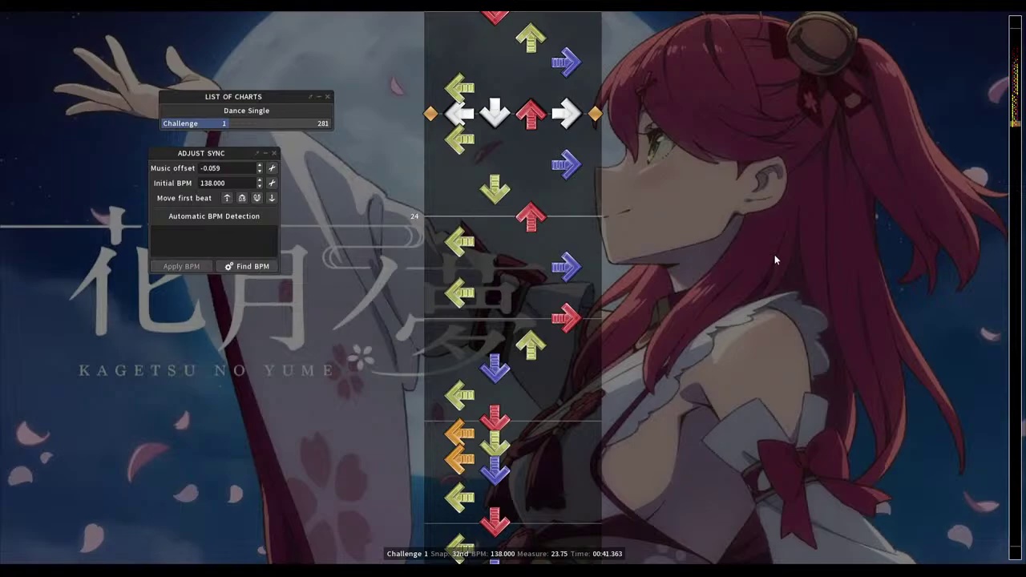
key(space)
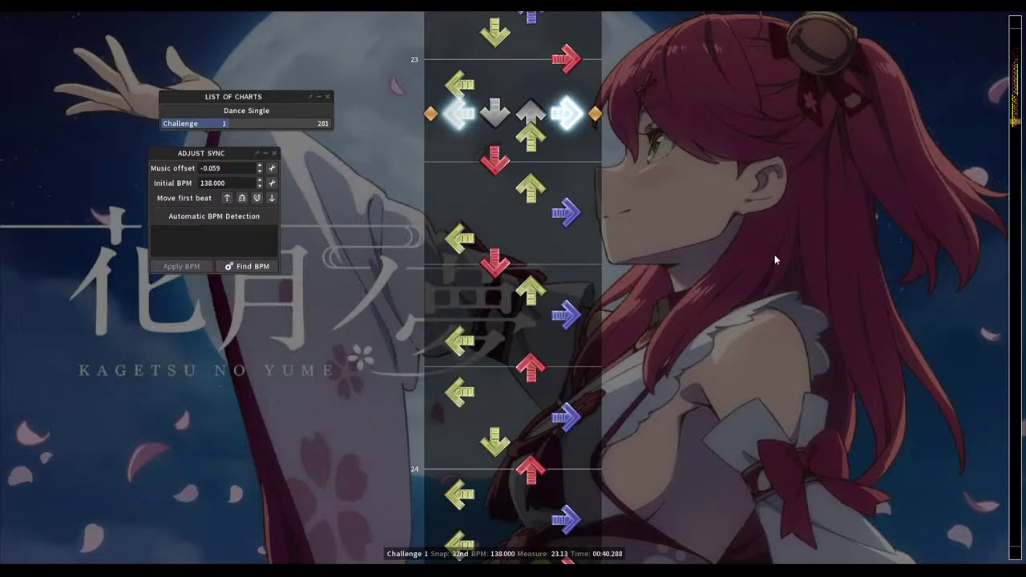
key(space)
key(space)
key(space)
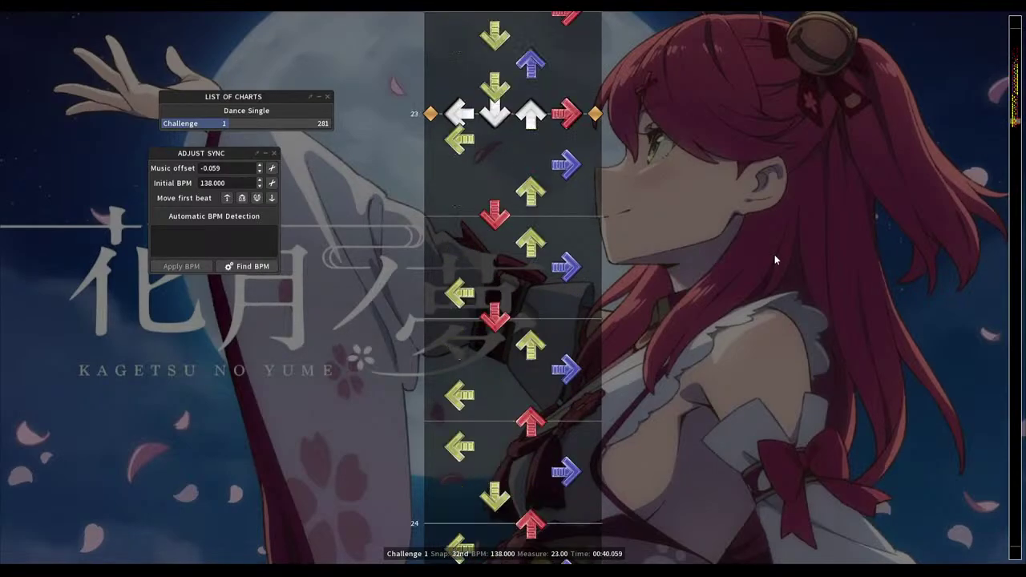
Turn on the note tick and play back the stream from measure 23.00 past measure 25
key(F3)
key(space)
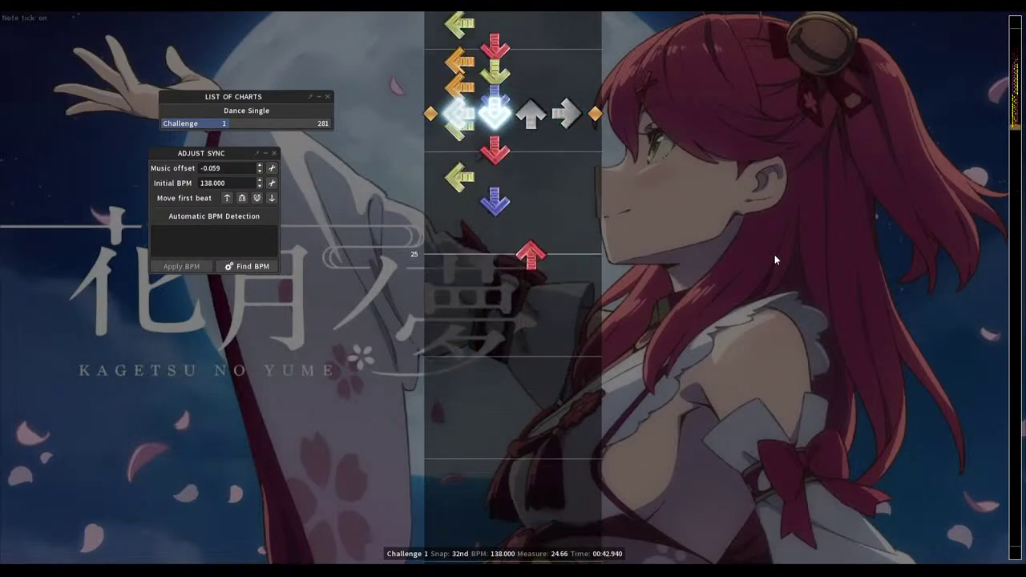
key(space)
scroll(775, 259, up, 3)
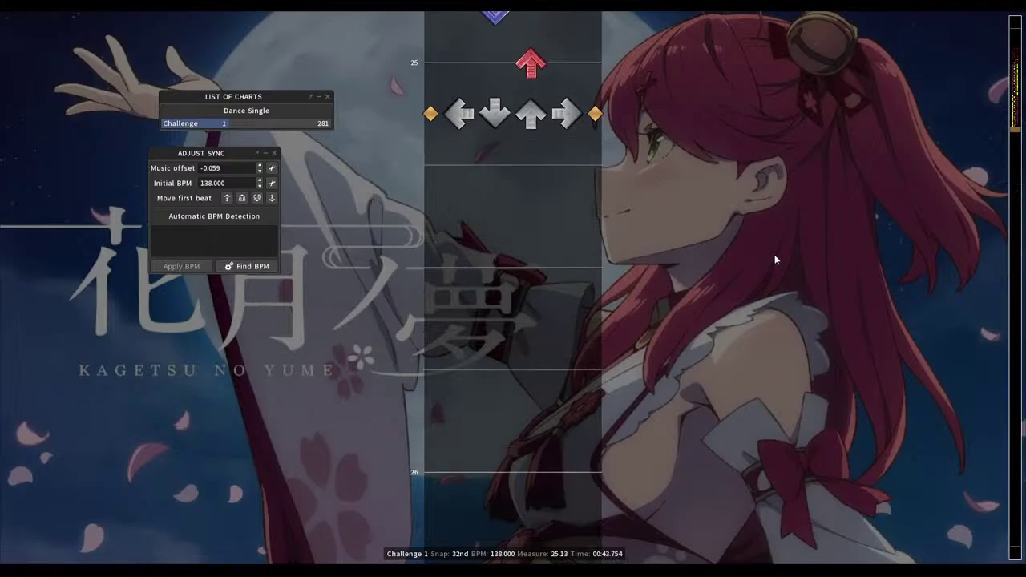
Set the snap to 16th and play back the burst from measure 24.00 past measure 25
key(Left)
key(Left)
key(Left)
scroll(776, 260, up, 20)
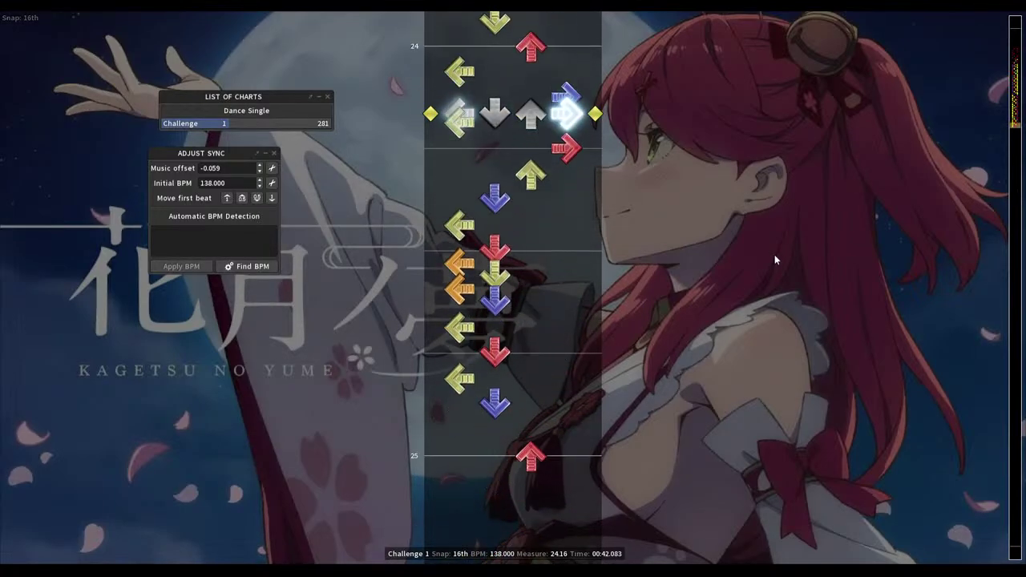
key(space)
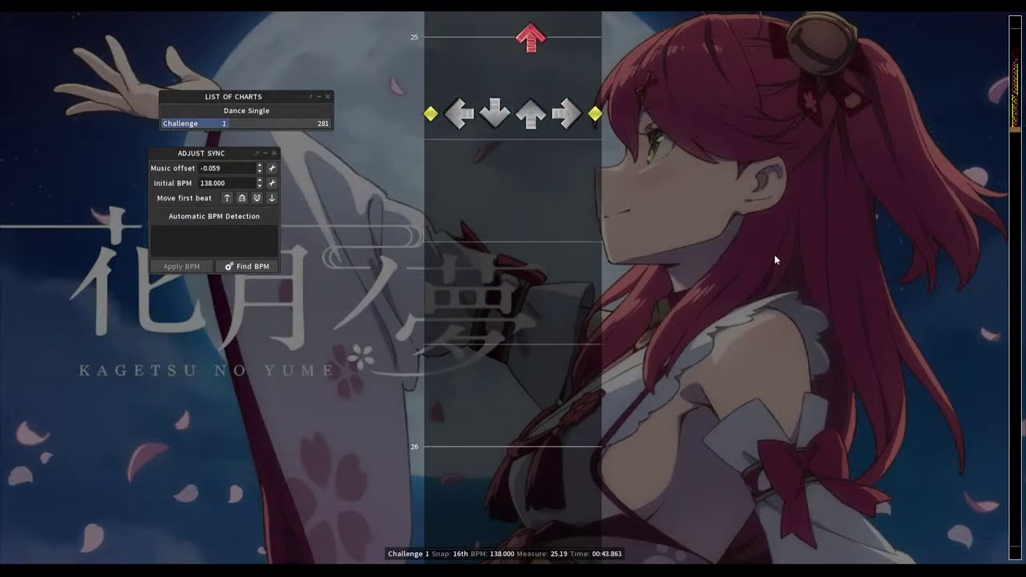
scroll(776, 259, up, 10)
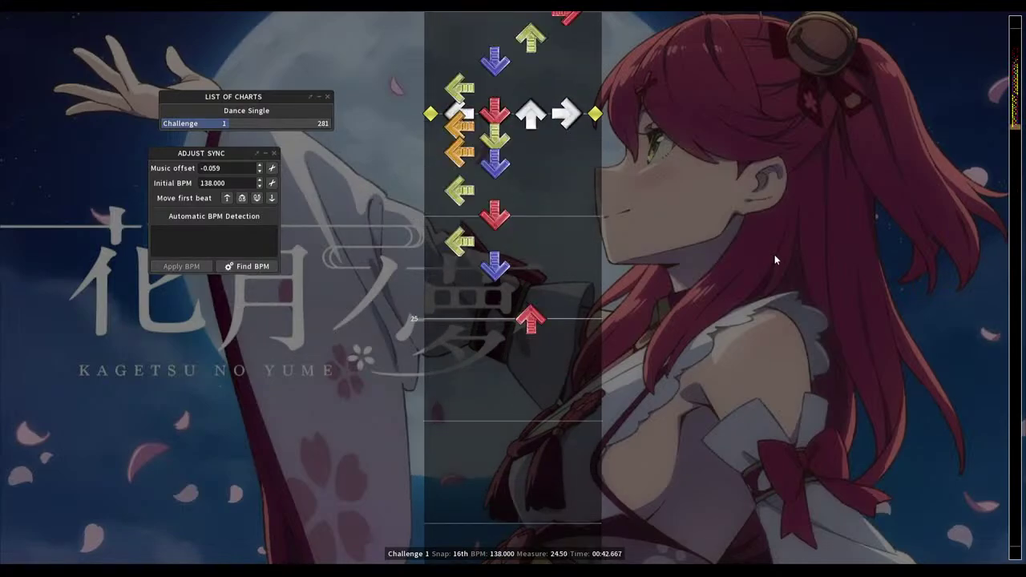
key(space)
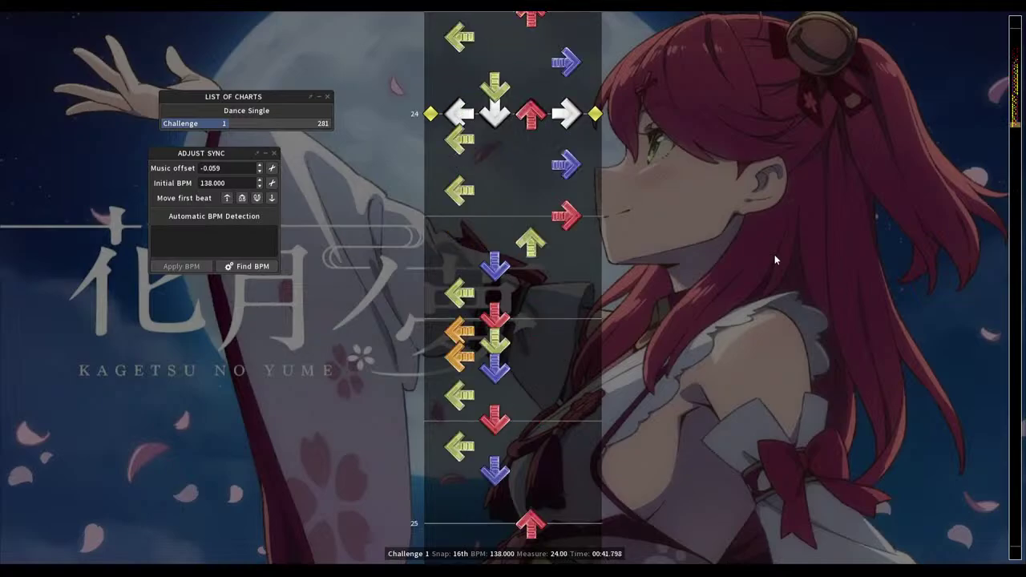
key(space)
key(space)
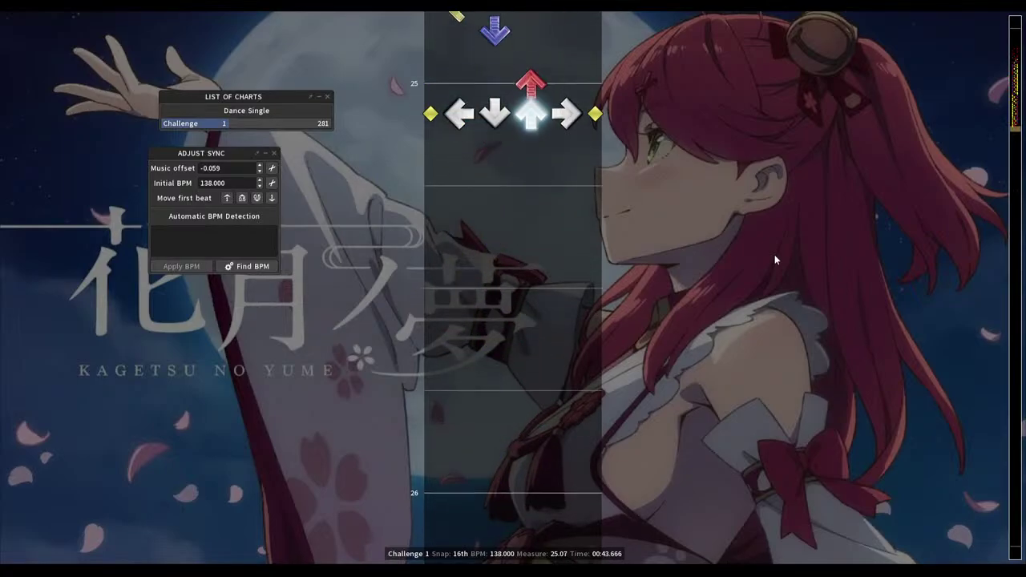
Add a 16th run of right, left, down, up and right steps from measure 25.06 to 25.31
key(space)
key(Down)
key(1)
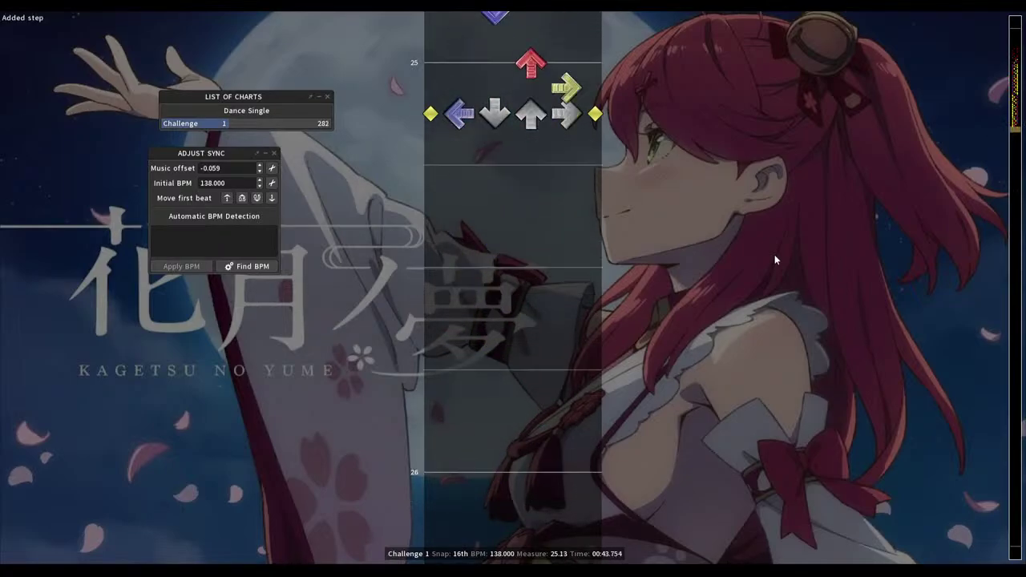
key(Down)
key(Up)
key(Down)
key(2)
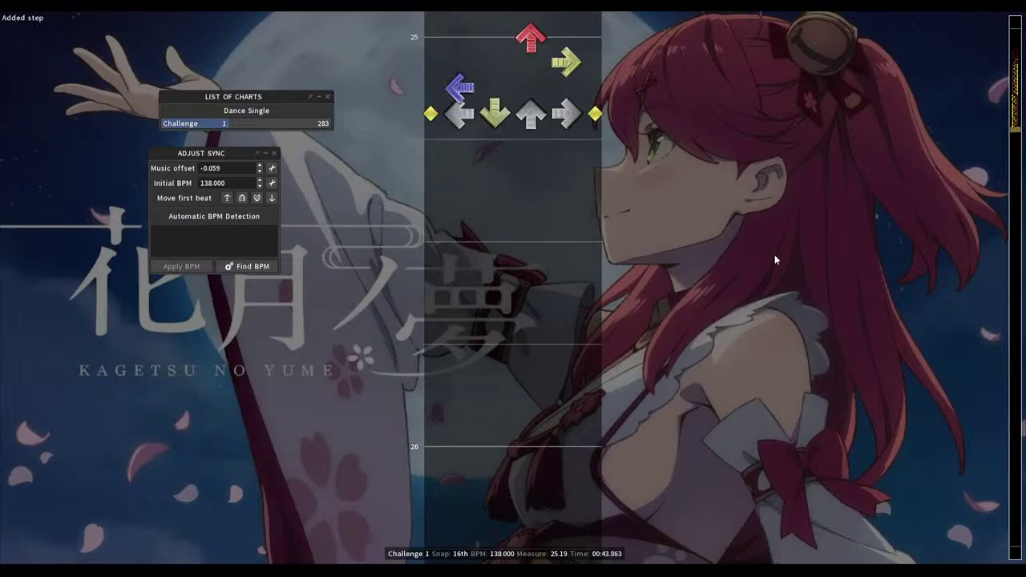
key(Down)
key(3)
key(Down)
key(4)
Play back the burst together with the new run at the start of measure 25
key(Up)
key(Up)
key(Up)
key(Up)
key(Up)
key(space)
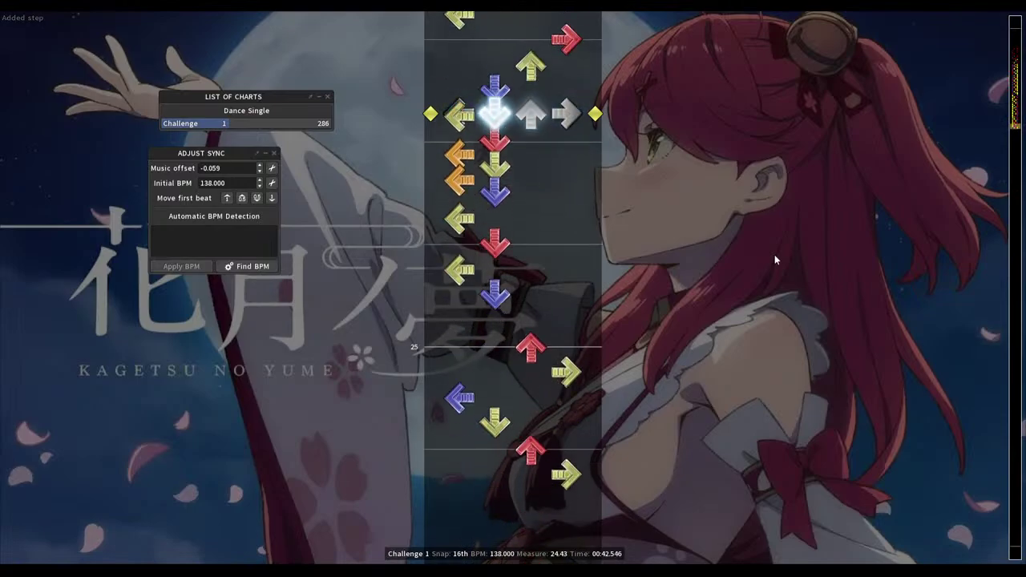
key(space)
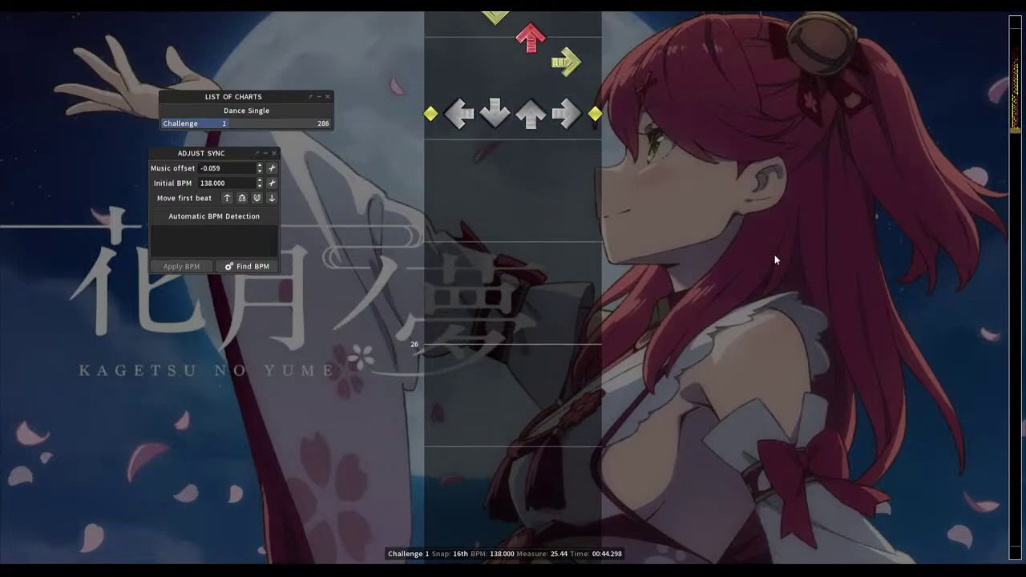
key(space)
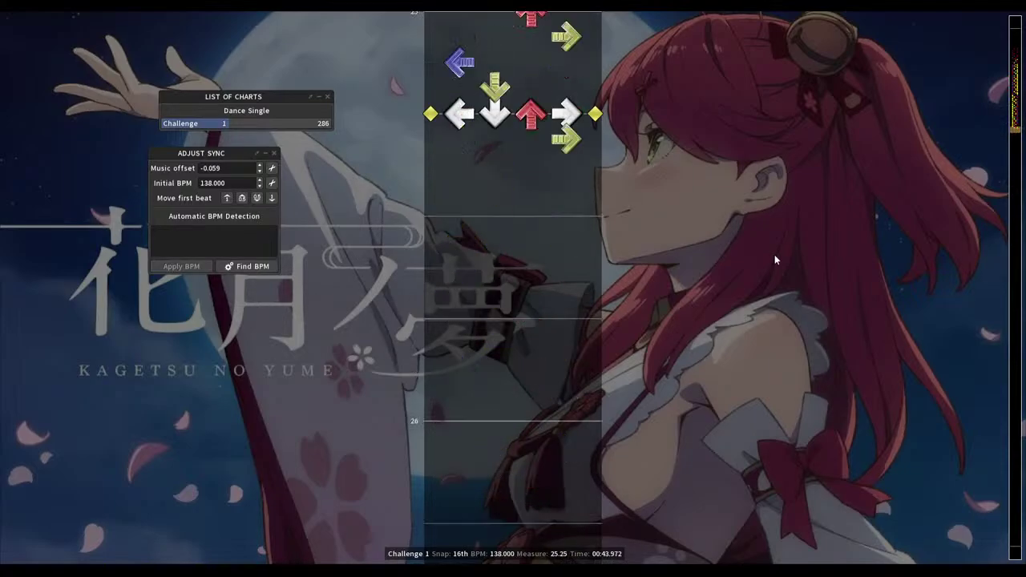
key(shift+space)
key(space)
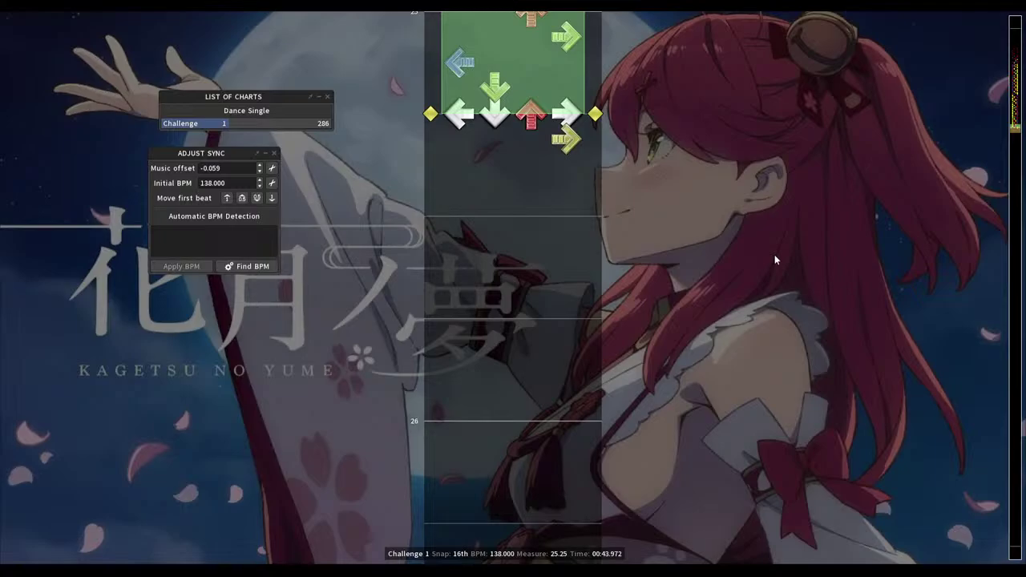
scroll(776, 260, up, 20)
key(Escape)
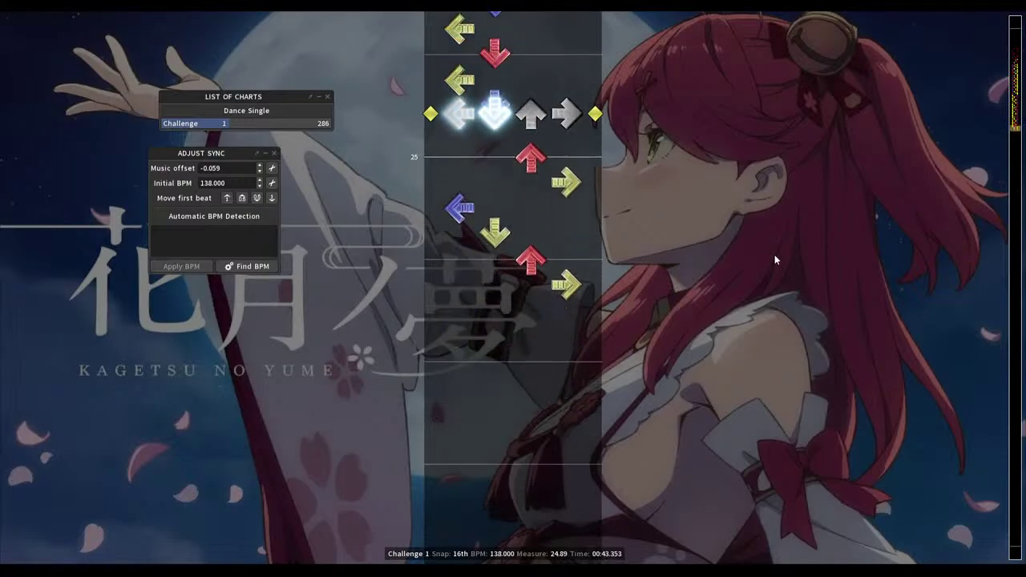
Add a left step at measure 25.38, a right step at 25.44 and a down step at 25.50
key(1)
scroll(775, 260, down, 1)
key(4)
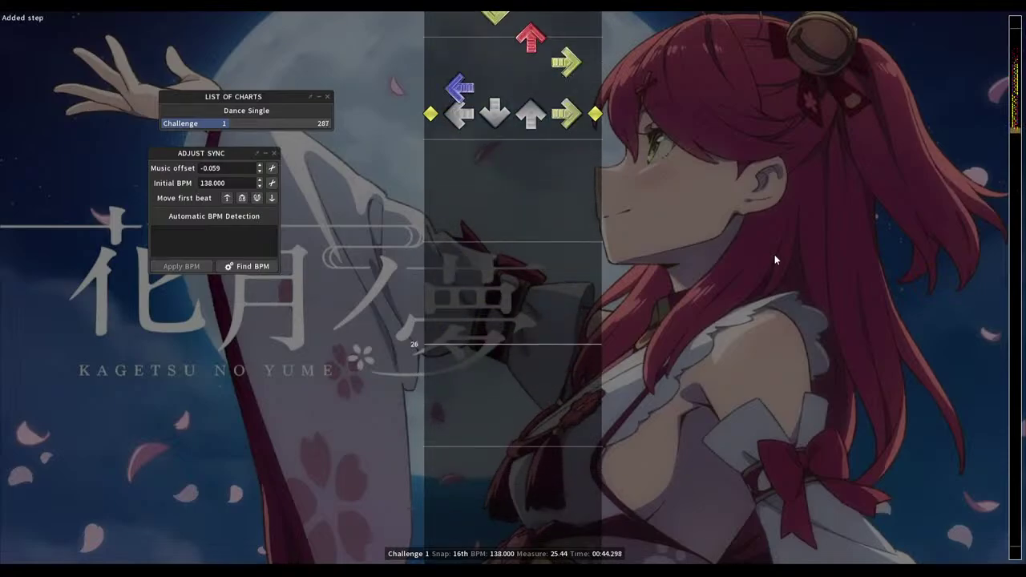
scroll(776, 260, down, 1)
key(2)
key(2)
key(1)
key(1)
key(2)
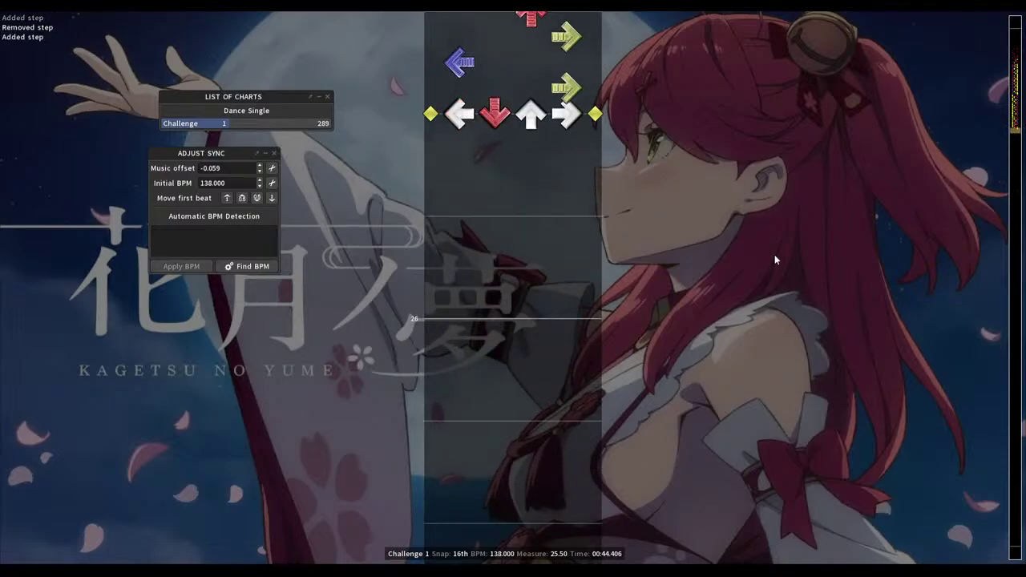
Continue the 16th stream with up at measure 25.56, left at 25.63 and right at 25.69
scroll(776, 260, down, 1)
key(3)
scroll(775, 260, down, 1)
key(1)
scroll(776, 260, down, 1)
key(4)
Add 16th steps down, right, left, down and left from measure 25.75 to 26.00
scroll(775, 259, down, 1)
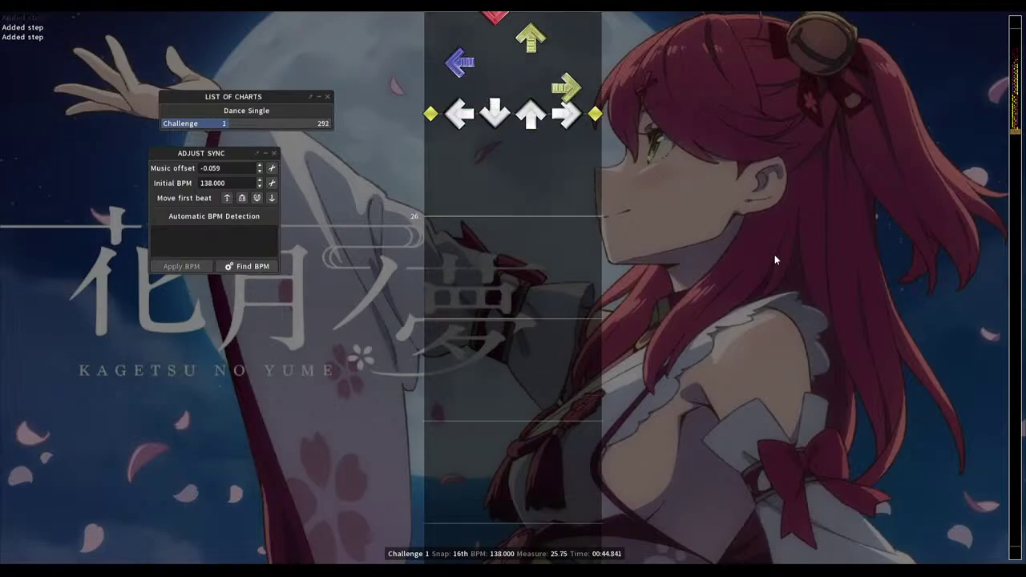
key(2)
scroll(776, 260, down, 1)
key(4)
scroll(775, 260, down, 1)
key(1)
scroll(776, 260, down, 2)
key(1)
Add 16th steps right, up, down and left from measure 26.06 to 26.25
scroll(775, 260, down, 1)
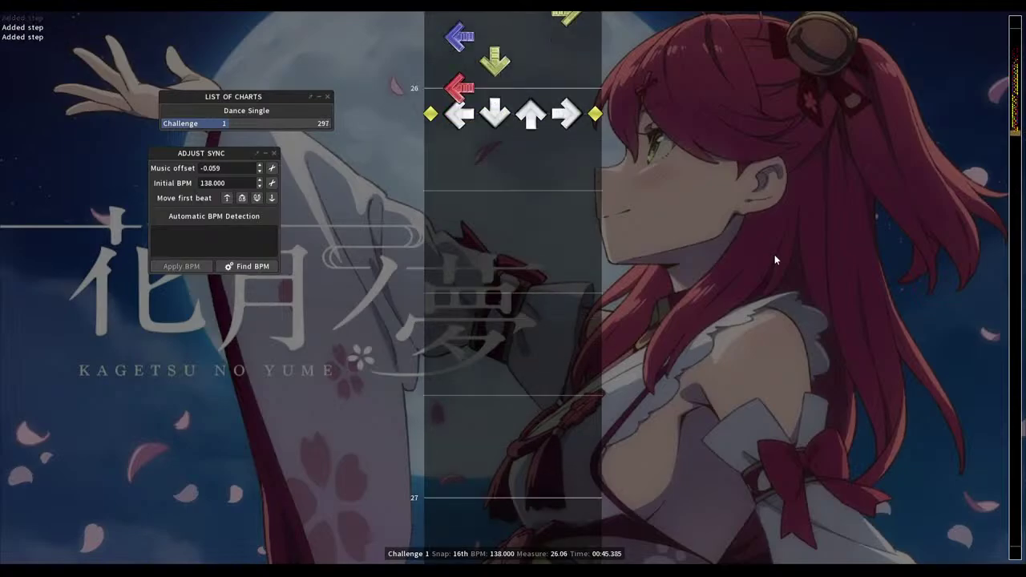
key(4)
key(3)
scroll(775, 260, down, 2)
key(2)
key(1)
Add 16th steps right, left, up and down from measure 26.31 to 26.50
scroll(776, 260, down, 2)
key(4)
key(1)
scroll(775, 260, down, 2)
key(3)
scroll(776, 260, down, 1)
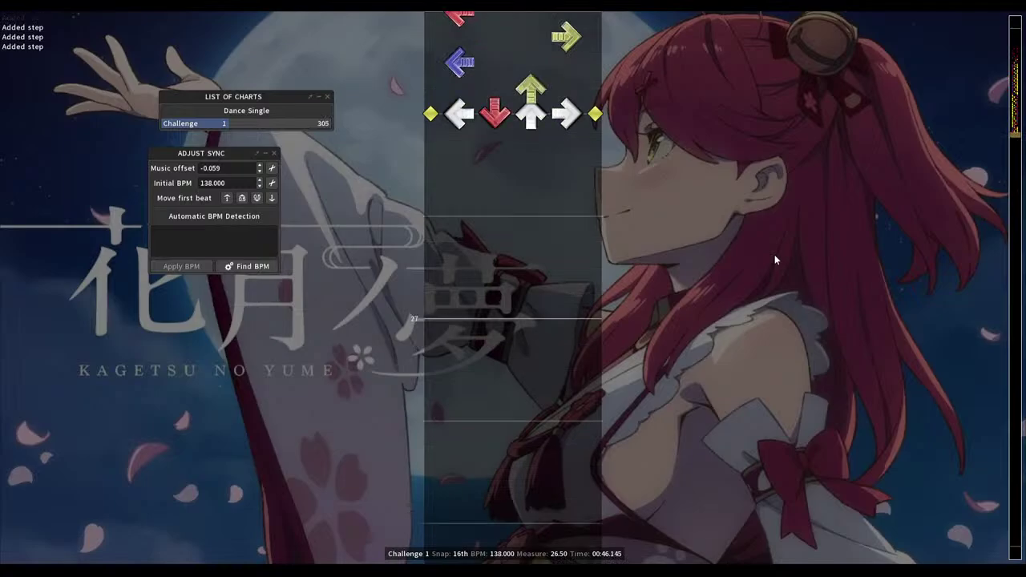
key(2)
Add 16th steps up, left, right and left from measure 26.56 to 26.75
scroll(775, 259, down, 1)
key(3)
scroll(776, 260, down, 2)
key(4)
scroll(776, 260, down, 1)
key(1)
Add a down step at measure 26.81, an up step at 26.88 and a right step at 26.94
scroll(775, 260, down, 1)
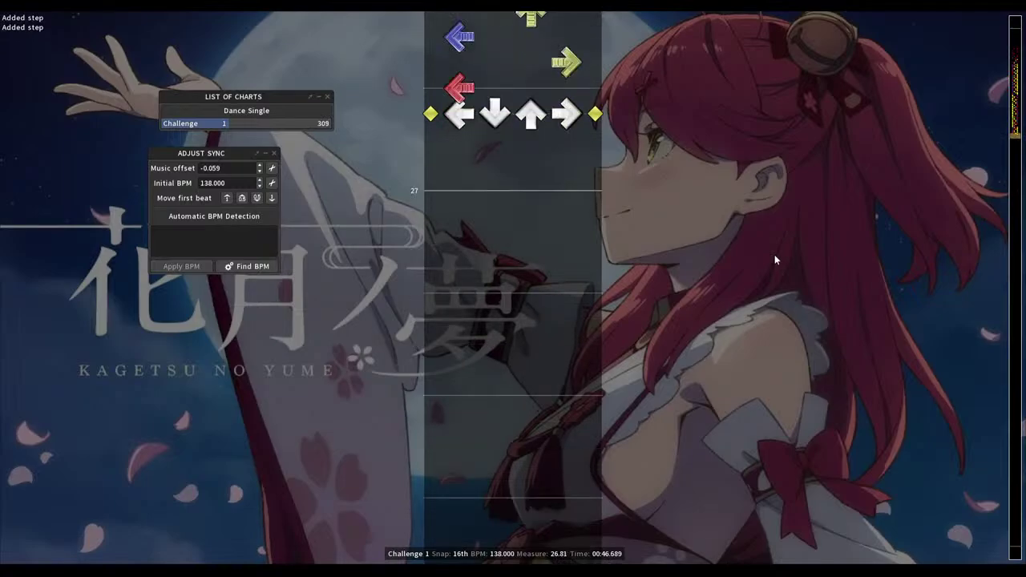
key(4)
key(2)
scroll(776, 260, down, 1)
key(3)
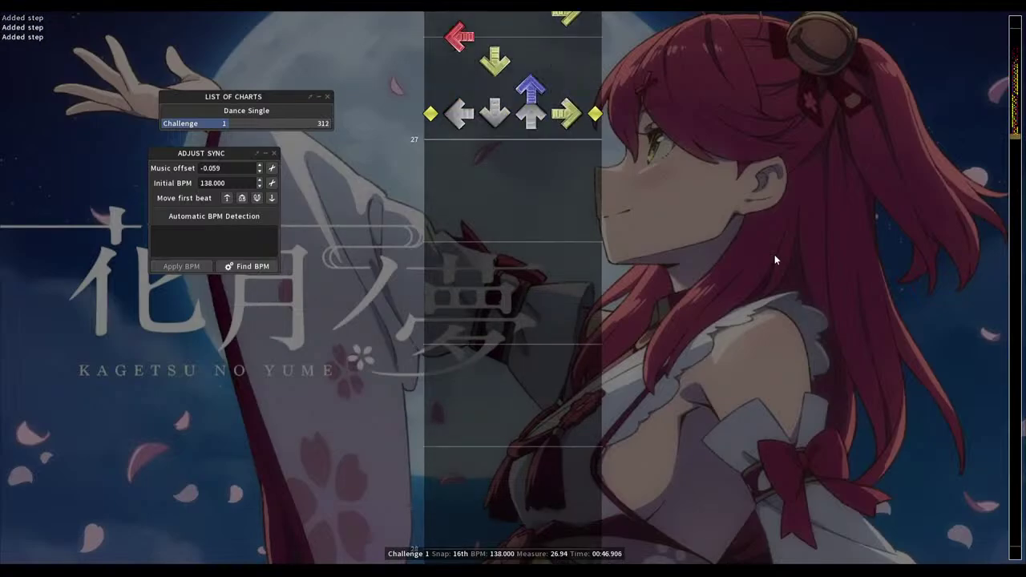
Add an up step at measure 27.00 and a down step at measure 27.06
scroll(775, 260, down, 1)
key(4)
scroll(776, 260, down, 1)
key(3)
scroll(776, 260, down, 1)
key(2)
scroll(775, 260, down, 1)
key(1)
scroll(776, 259, down, 1)
key(4)
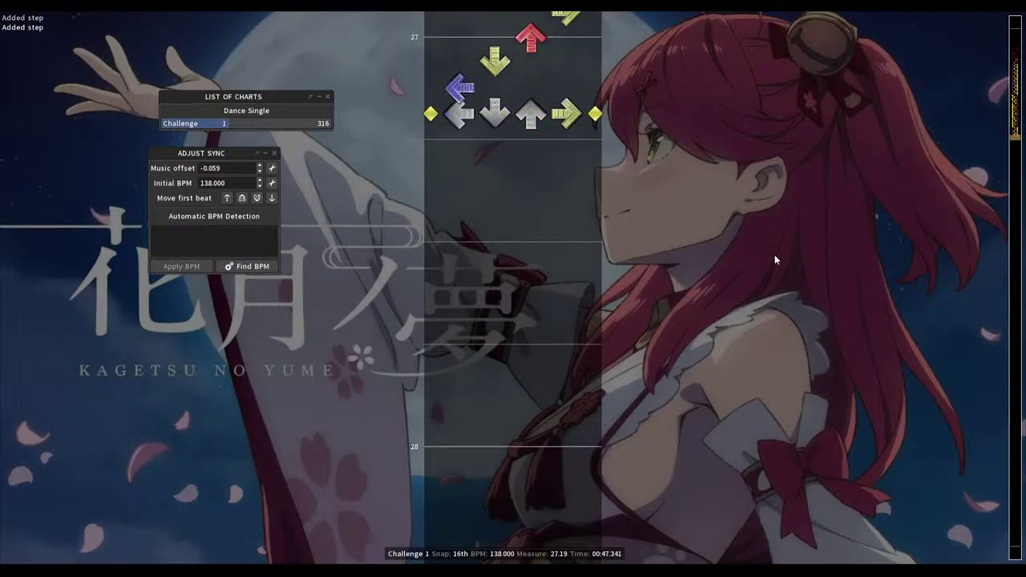
scroll(776, 259, up, 2)
scroll(776, 260, down, 1)
key(1)
key(2)
scroll(776, 259, down, 1)
key(4)
scroll(776, 260, up, 1)
key(2)
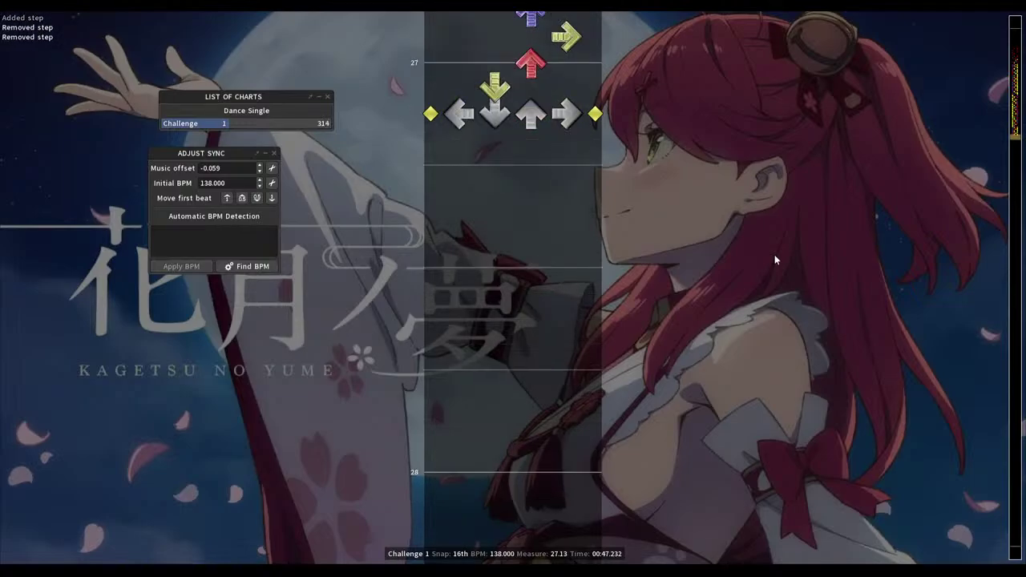
Add 16th steps up, down, left, right and left from measure 27.13 to 27.38
scroll(775, 260, down, 1)
key(2)
scroll(775, 260, down, 1)
key(1)
scroll(775, 260, down, 1)
key(4)
scroll(775, 260, down, 1)
key(1)
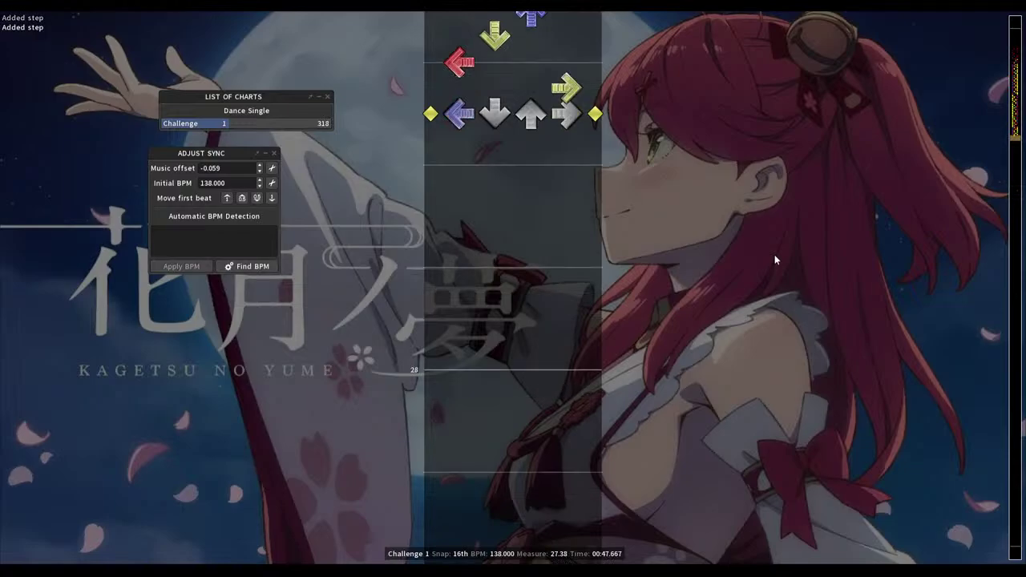
Add an up step at measure 27.44, a left step at 27.50 and a right step at 27.56
scroll(776, 259, down, 1)
key(3)
scroll(775, 260, down, 1)
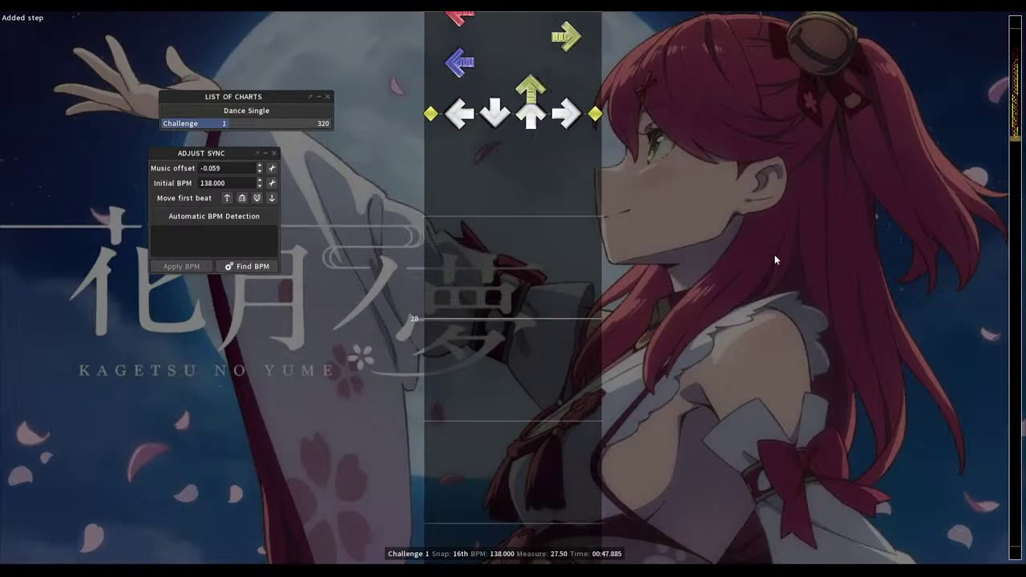
scroll(775, 260, down, 1)
key(4)
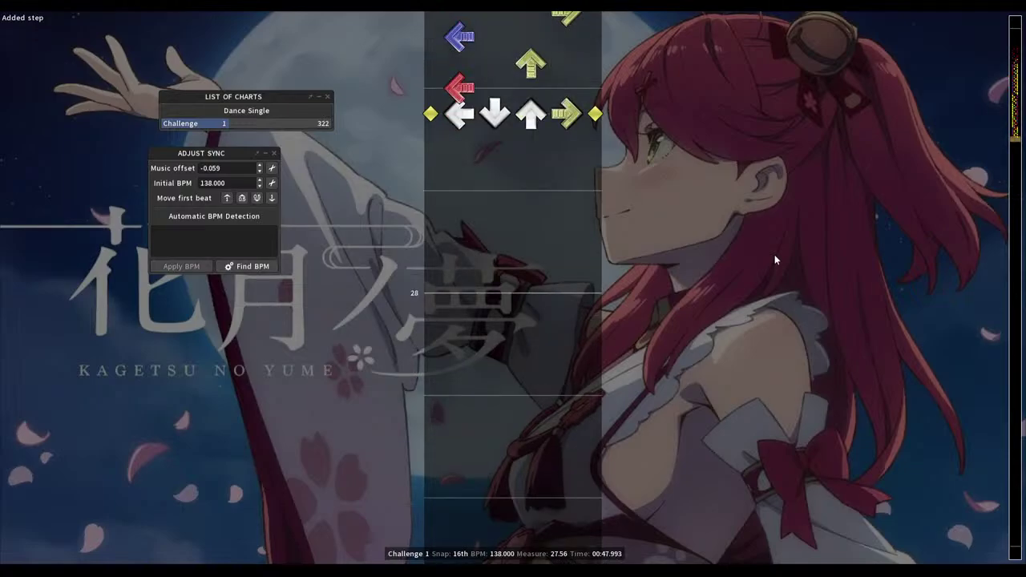
Add 16th steps down, right, left, up, left and right from measure 27.63 to 27.94
scroll(775, 260, down, 2)
key(2)
key(4)
scroll(776, 260, down, 1)
key(1)
scroll(776, 260, down, 2)
key(3)
key(1)
scroll(775, 260, down, 1)
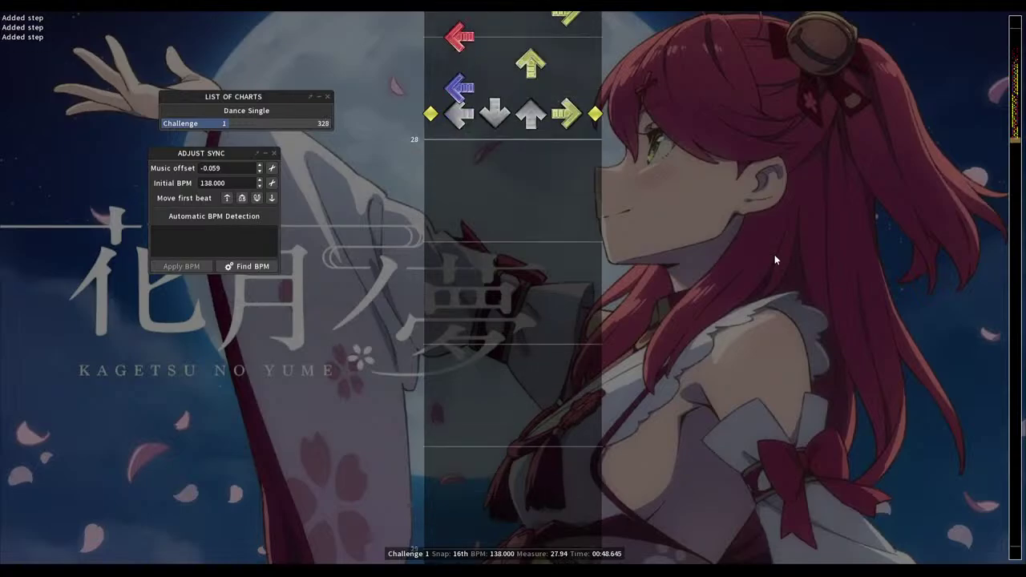
Add an up step at measure 28.00 and a right step at measure 28.06
scroll(775, 260, down, 1)
key(3)
scroll(775, 260, down, 1)
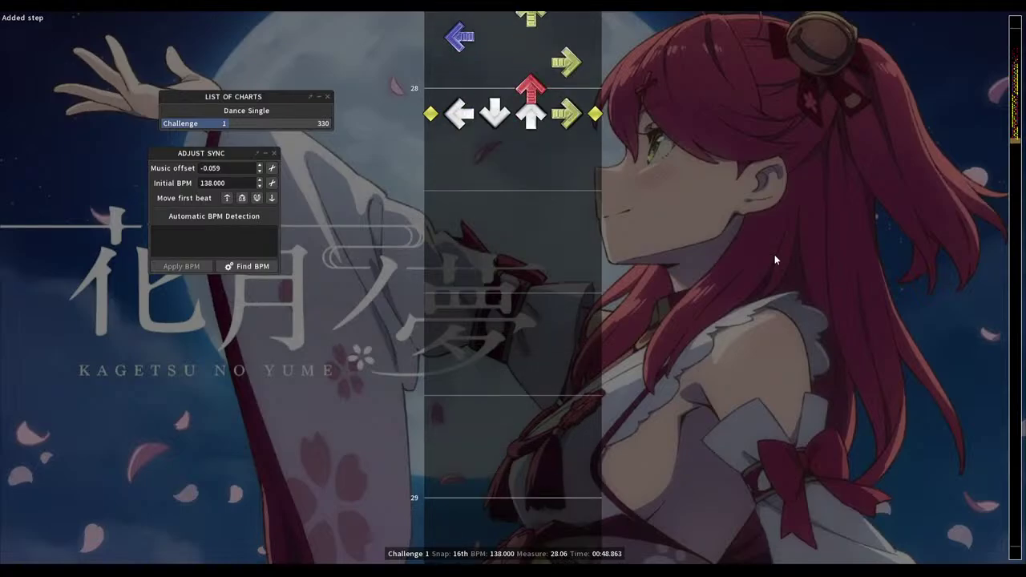
Play back the new stream into measure 28, and add a left step at measure 28.13 and an up step at 28.19
scroll(775, 260, up, 20)
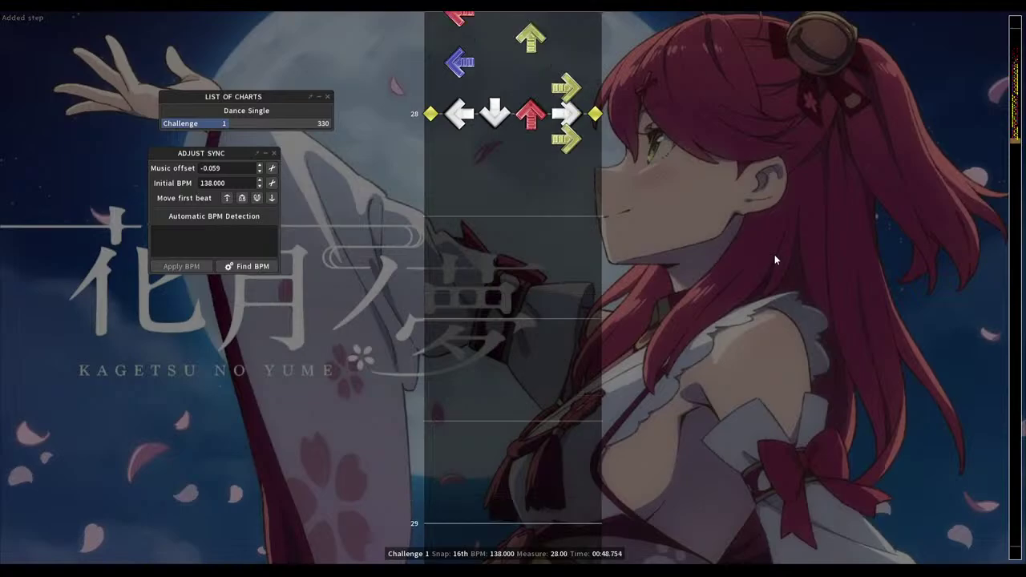
scroll(775, 260, up, 20)
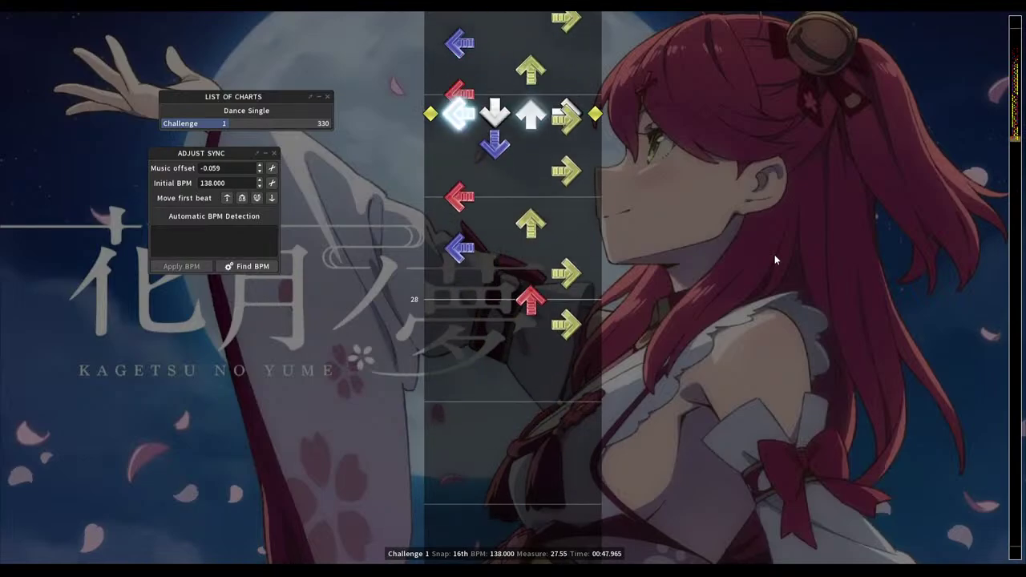
key(space)
key(1)
key(Down)
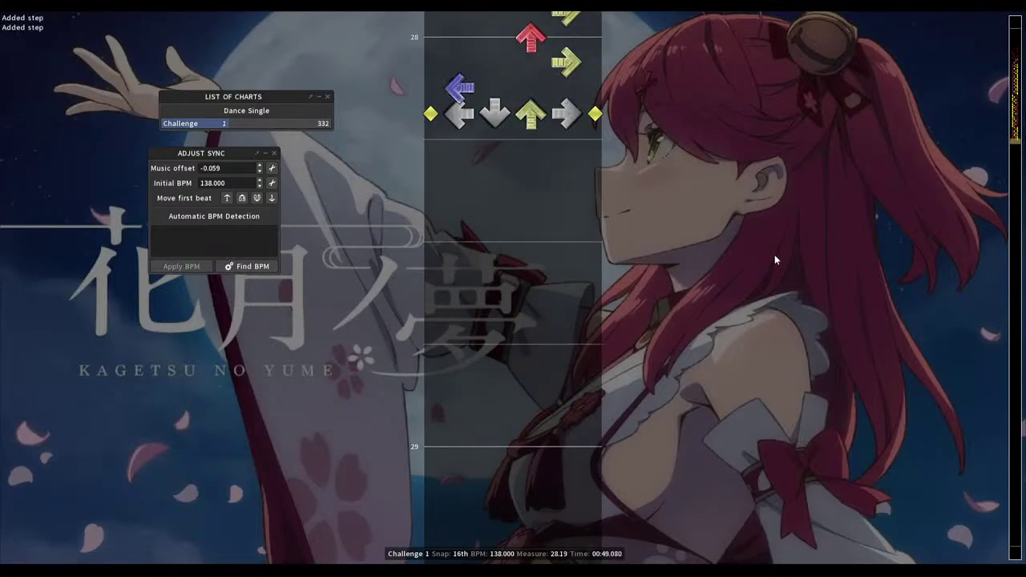
Place consecutive 16th-note steps up, down, up, left and right from measure 28.19 to 28.44
key(3)
key(Down)
key(2)
key(Down)
key(3)
key(Down)
key(1)
key(Down)
key(4)
key(Down)
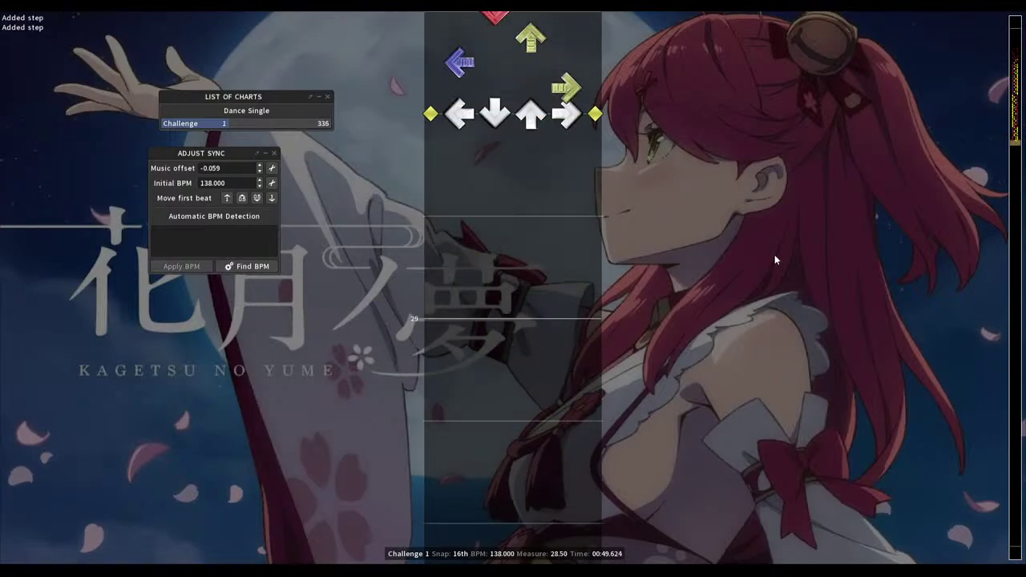
Continue the 16th-note stream from measure 28.50 to 28.81, ending with up, down, right, left and right
key(Down)
key(Down)
key(2)
key(Down)
key(4)
key(Down)
key(1)
key(Down)
key(4)
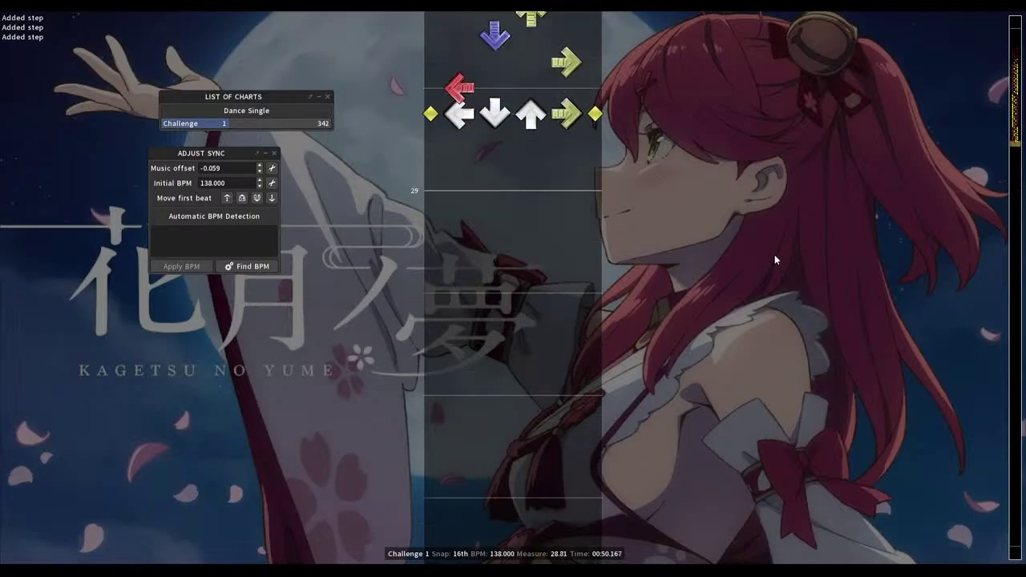
Add 16th-note steps up, down, left, right and left from measure 28.88 to 29.13
key(Down)
key(3)
key(Down)
key(2)
key(Down)
key(1)
key(Down)
key(4)
key(Down)
key(1)
key(Down)
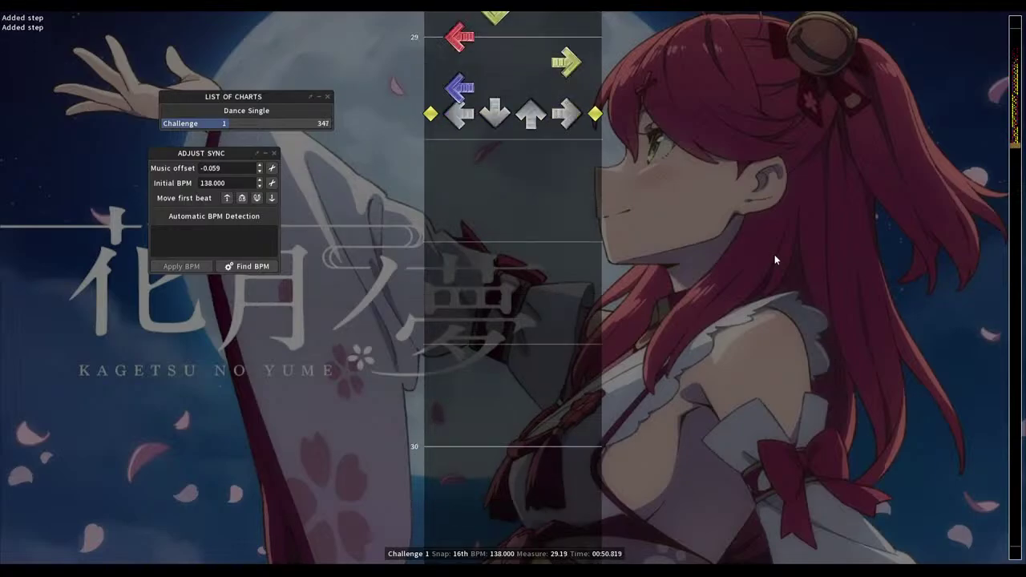
Add 16th-note steps down, up, right and left from measure 29.19 to 29.38
key(2)
key(Down)
key(3)
key(Down)
key(4)
key(Down)
key(1)
key(Down)
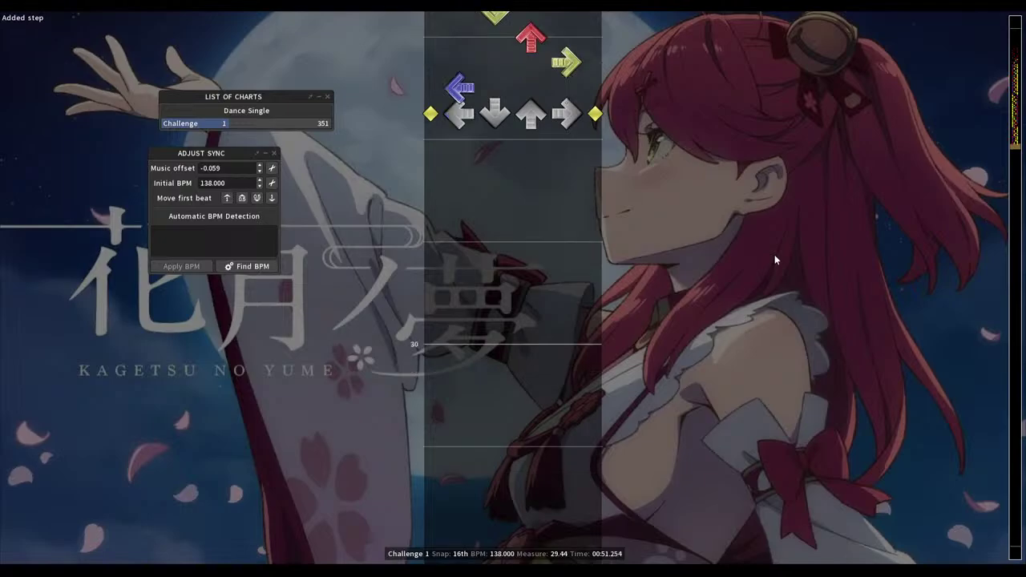
Add 16th-note steps left, right, down, right, left, up and left from measure 29.50 to 29.88
key(Down)
key(1)
key(Down)
key(4)
key(Down)
key(2)
key(Down)
key(4)
key(Down)
key(1)
key(Down)
key(3)
key(Down)
key(1)
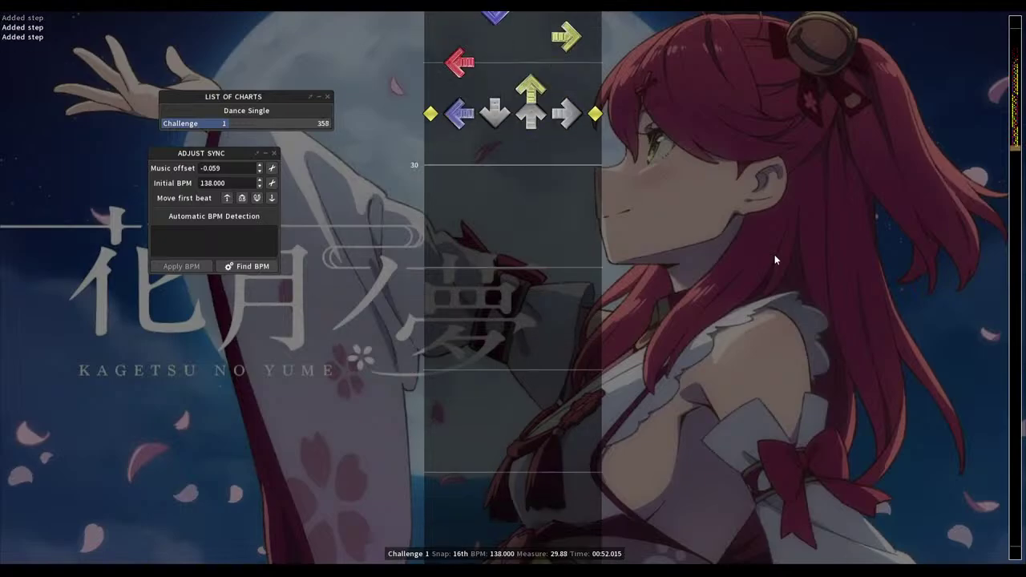
Add 16th-note steps right, up, right and left from measure 29.94 to 30.13
key(Down)
key(4)
key(Down)
key(3)
key(Down)
key(4)
key(Down)
key(1)
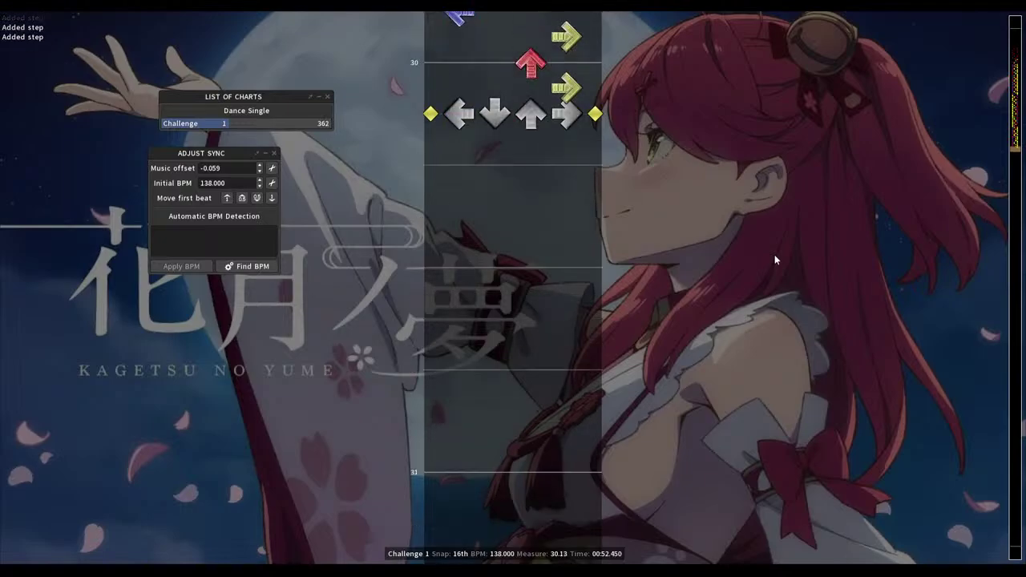
Add 16th-note steps down, up and right from measure 30.19 to 30.31
key(Down)
key(1)
key(1)
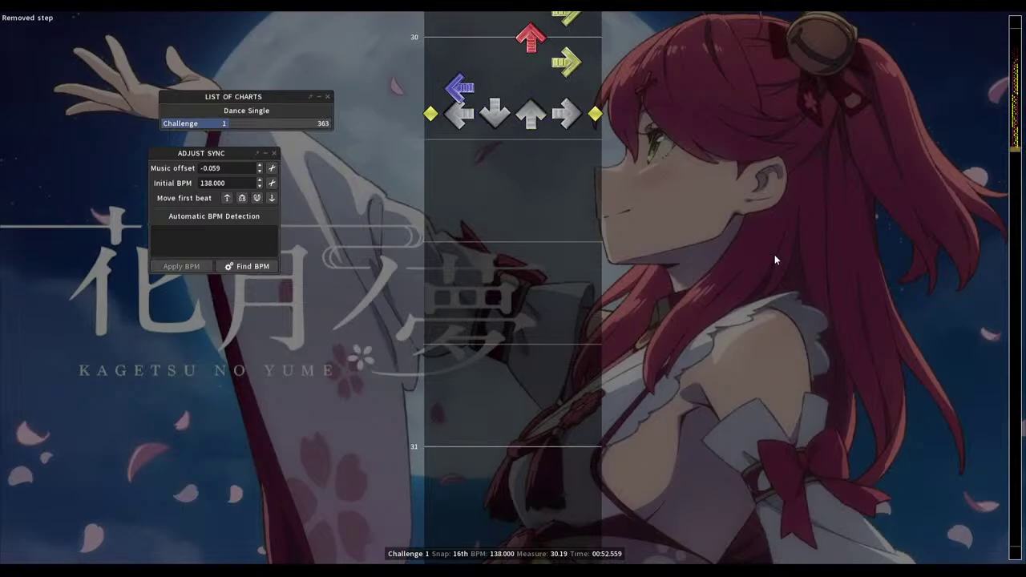
key(2)
key(Down)
key(3)
key(Down)
key(4)
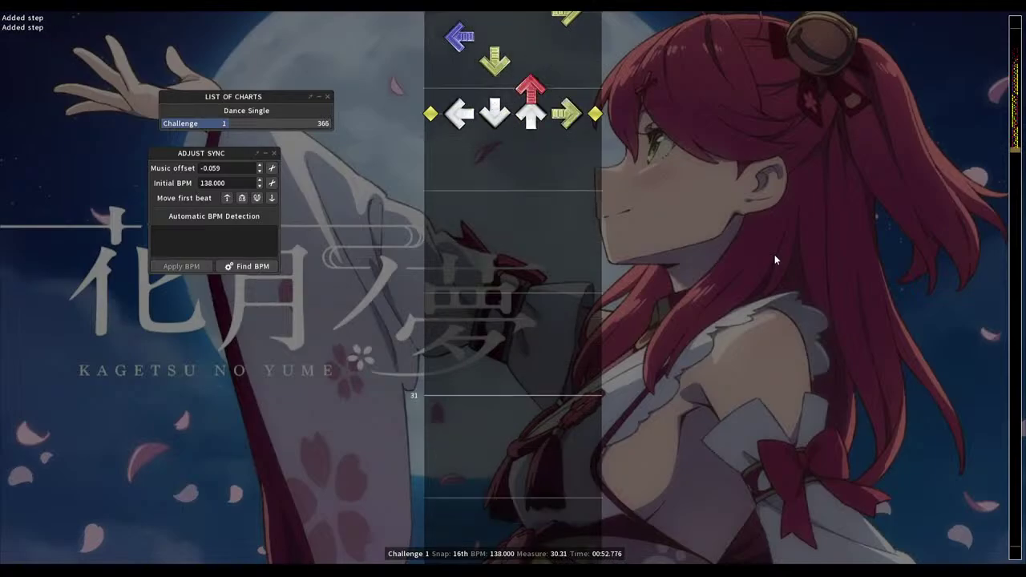
Add 16th-note steps left, right, left, up, left and up from measure 30.38 to 30.69
key(Down)
key(1)
key(Down)
key(4)
key(Down)
key(1)
key(Down)
key(3)
key(Down)
key(1)
key(Down)
key(3)
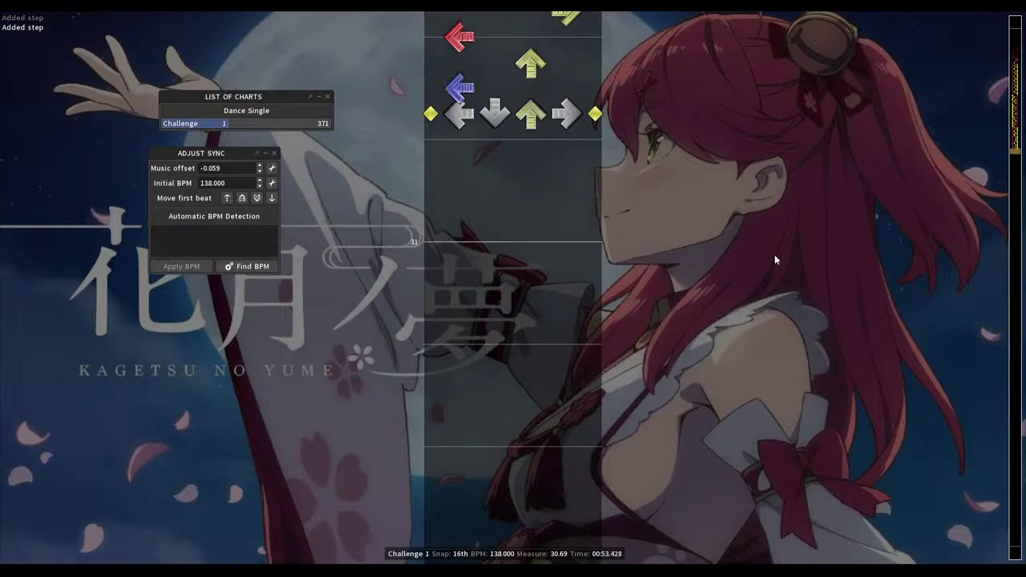
Add 16th-note steps down, up and down from measure 30.75 to 30.88
key(Down)
key(2)
key(Down)
key(3)
key(Down)
key(2)
key(Down)
Add 16th-note steps right, left and right from measure 30.94 to 31.06
key(2)
key(2)
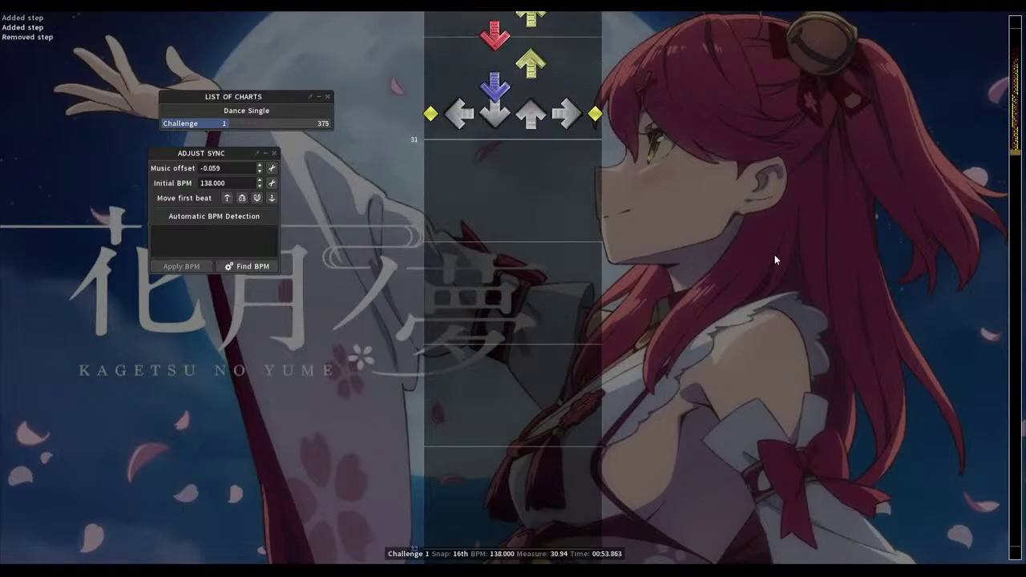
key(4)
key(Down)
key(1)
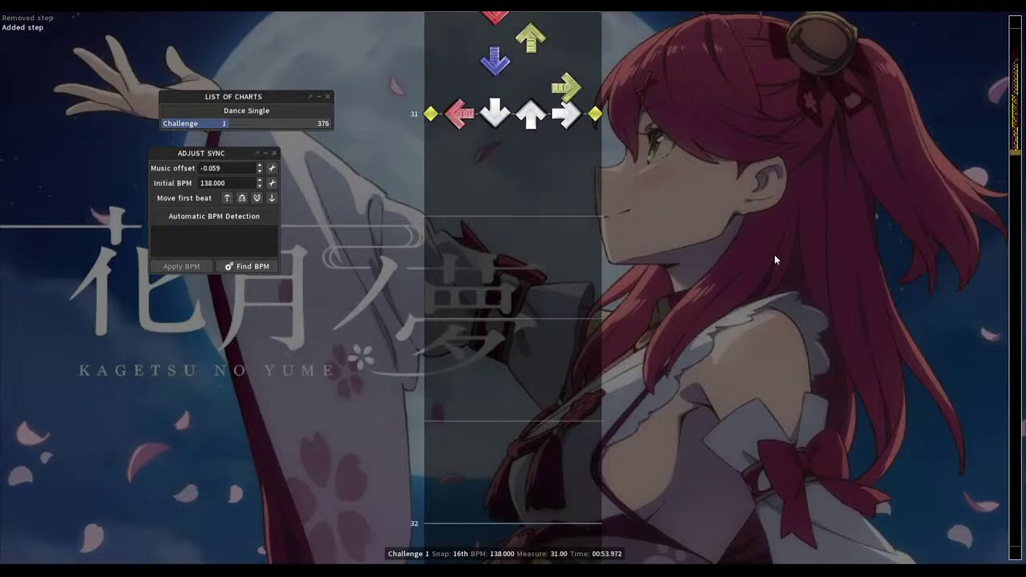
key(Down)
key(4)
Place single left steps on the quarter-note beats at measures 32.50, 32.75 and 33.00
key(Up)
scroll(775, 259, up, 12)
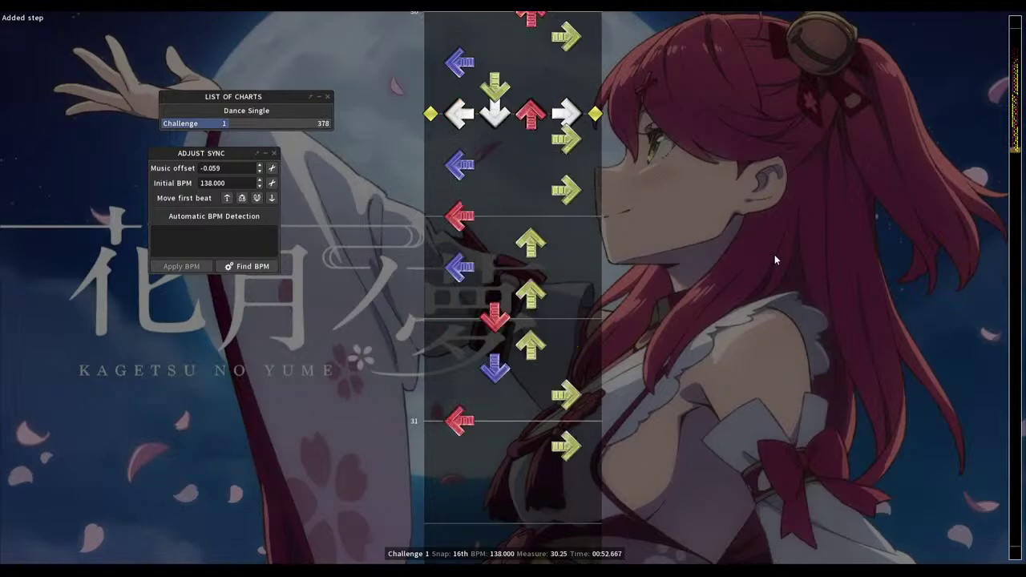
scroll(775, 259, up, 20)
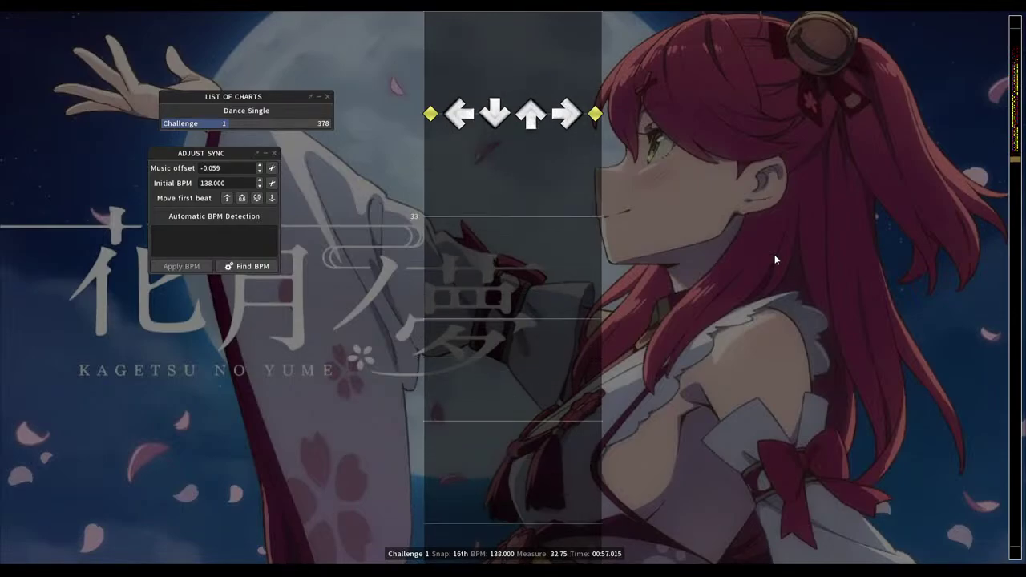
key(Page_Up)
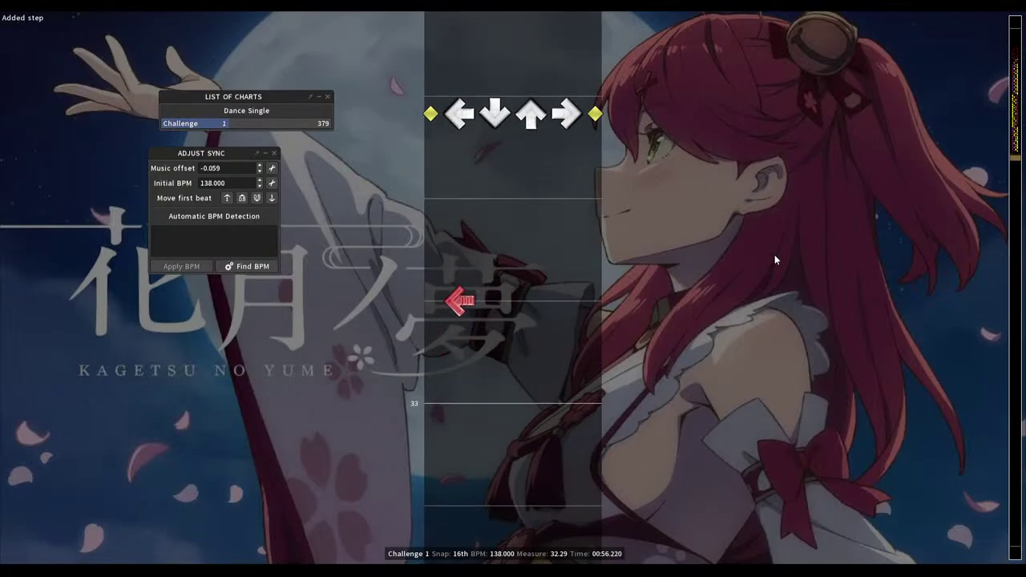
key(1)
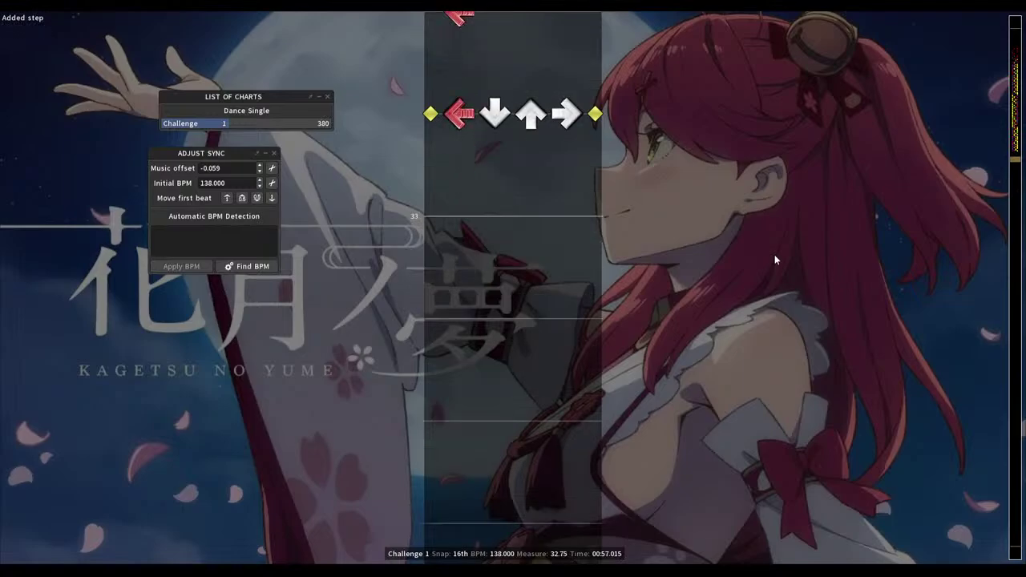
key(1)
key(Page_Up)
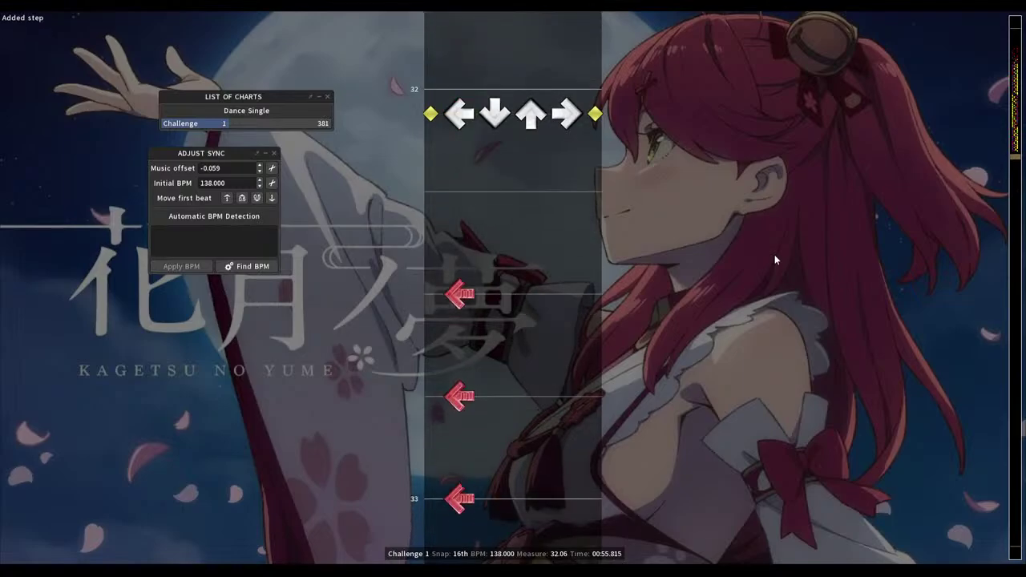
Add a right step at measure 32.94 and play the passage back to check it
key(space)
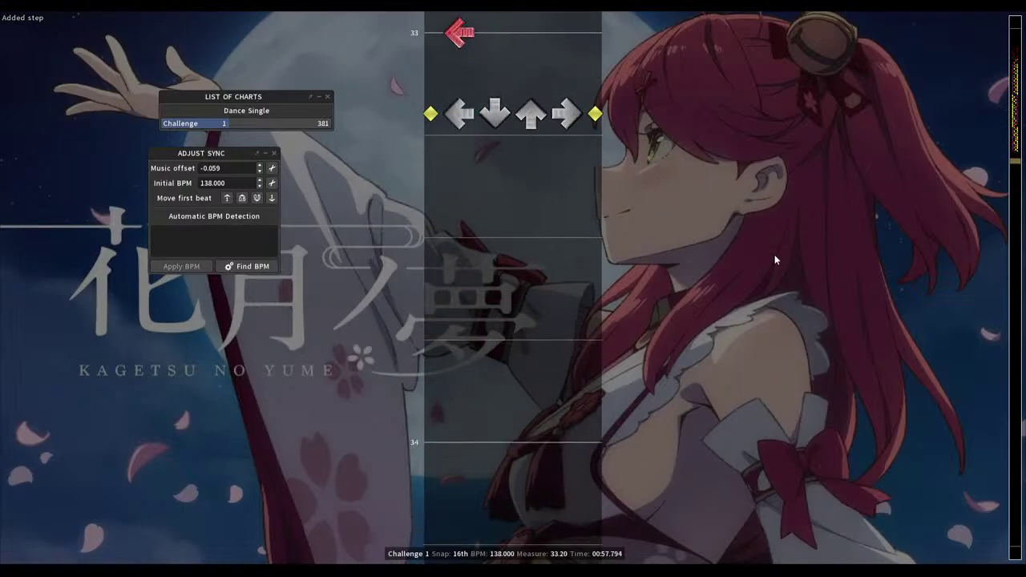
key(Up)
key(4)
key(Page_Up)
key(space)
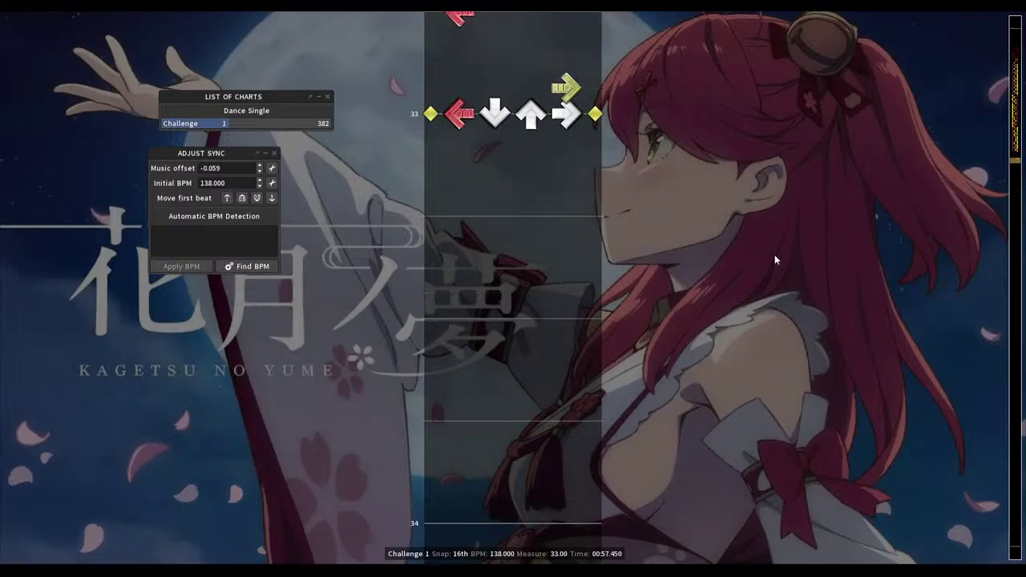
key(Page_Up)
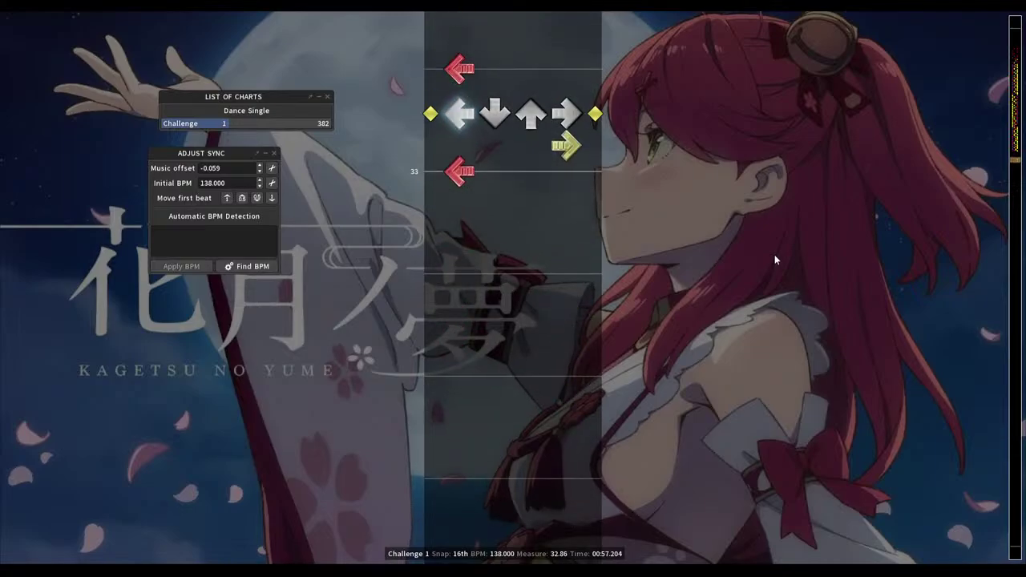
key(Page_Up)
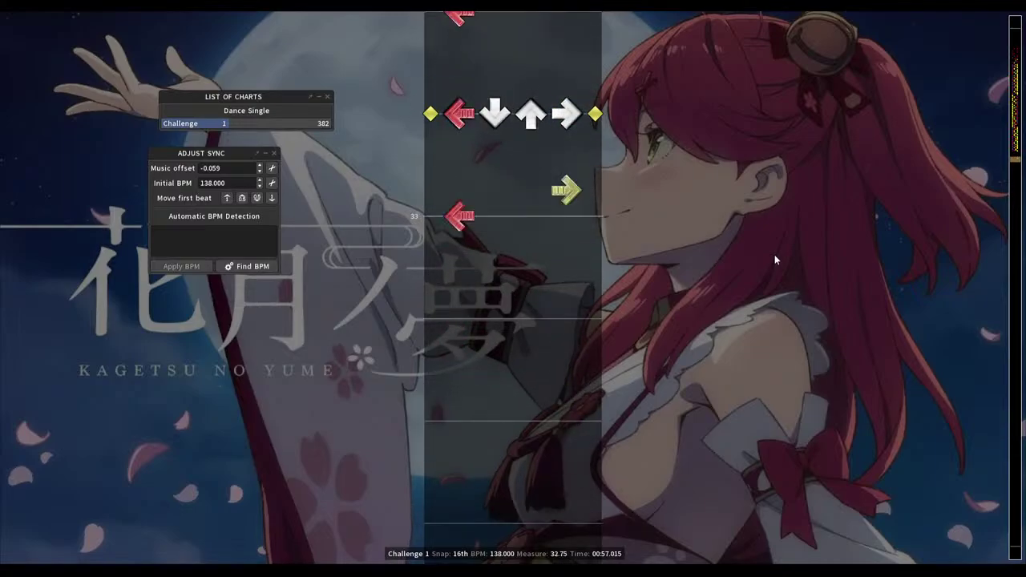
Fill measures 33.06 to 33.69 with alternating right and left 16th-note steps, starting and ending on right
key(1)
key(4)
key(1)
key(4)
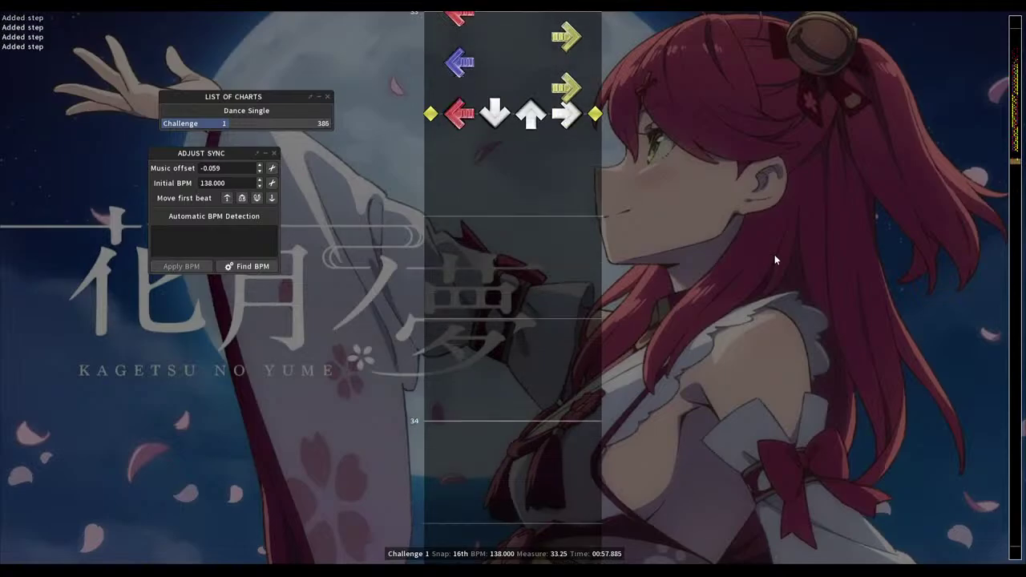
key(4)
key(1)
key(4)
key(1)
key(4)
key(1)
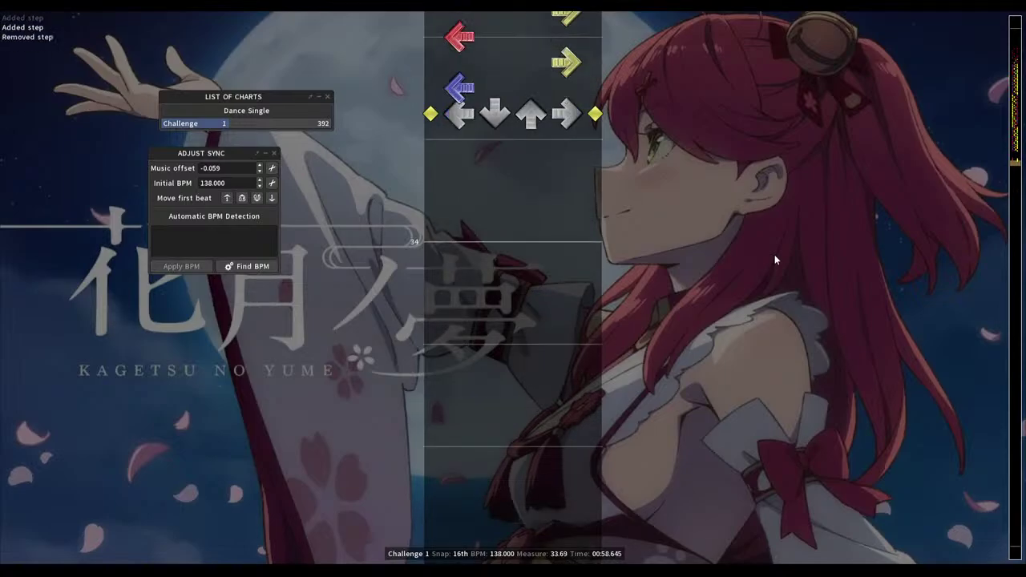
key(4)
Play back the alternating left-right passage around measure 33, then review the chart between measure 41.50 and measure 31
key(space)
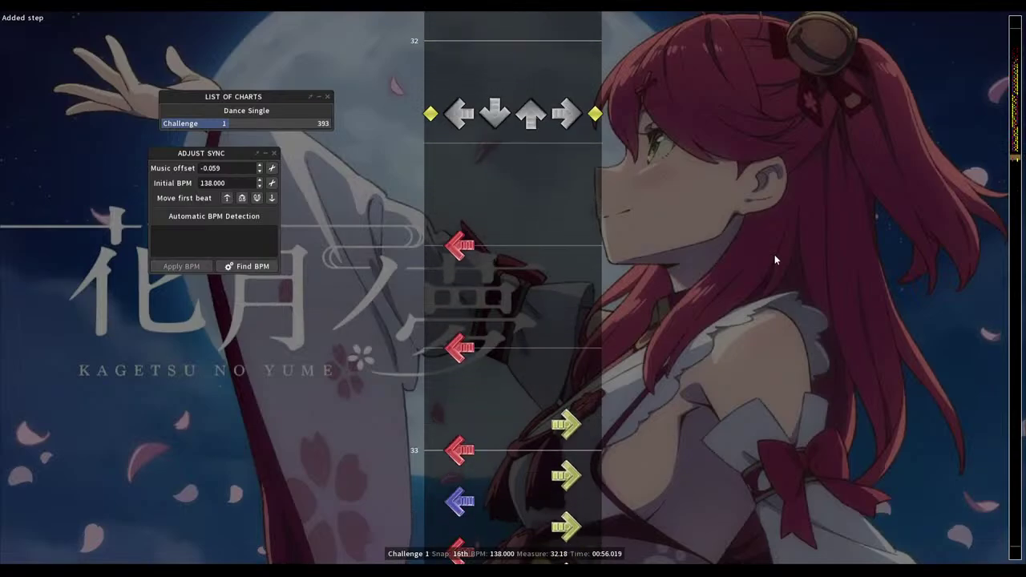
key(space)
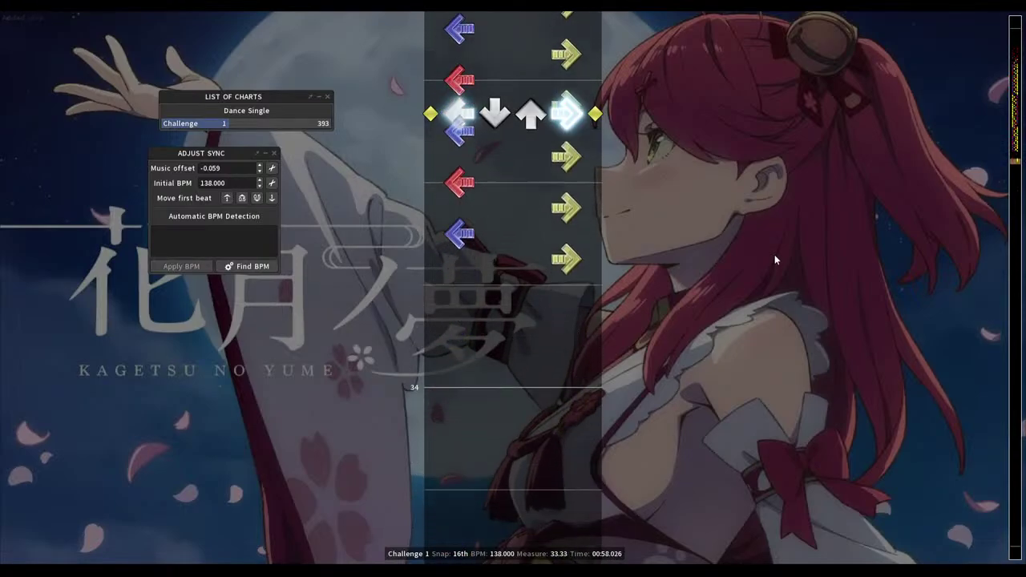
scroll(776, 260, up, 12)
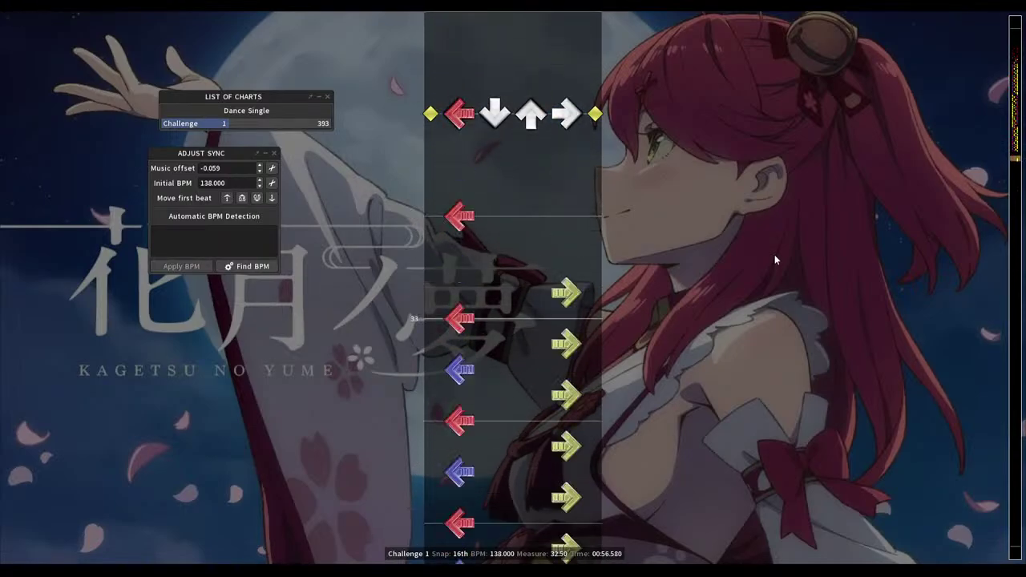
scroll(775, 259, down, 20)
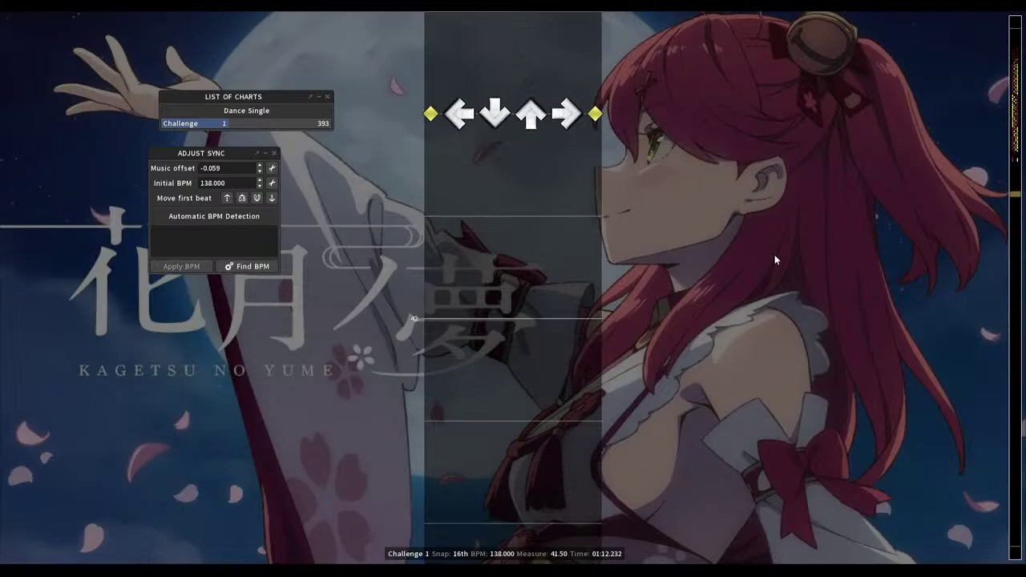
key(Page_Up)
key(Page_Up)
key(Page_Up)
key(Page_Up)
key(Page_Up)
key(Page_Up)
key(Page_Up)
key(Page_Up)
key(Page_Up)
key(Page_Up)
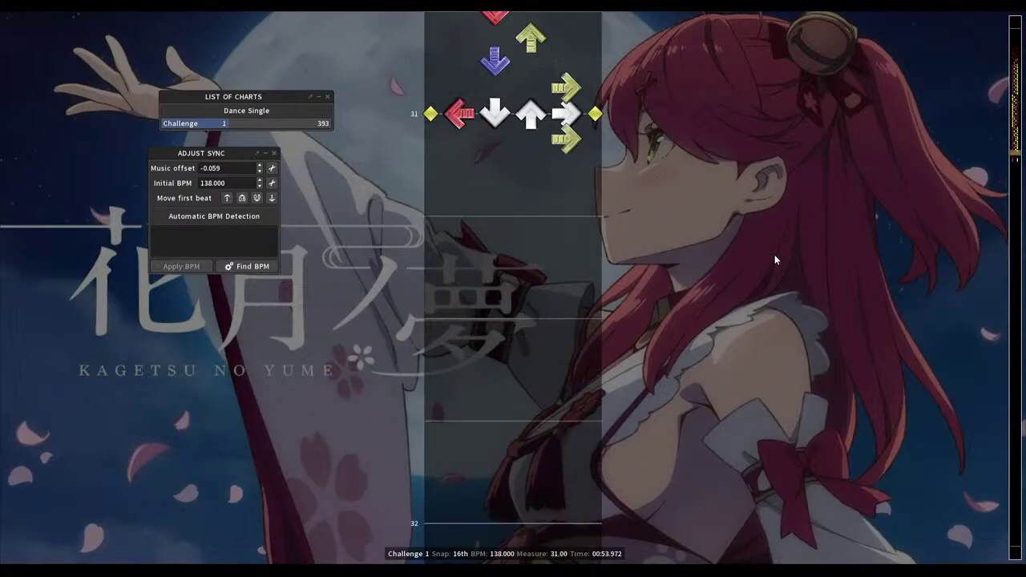
key(Page_Up)
key(Page_Up)
key(Page_Up)
key(Page_Up)
key(Page_Up)
key(Page_Up)
key(Page_Up)
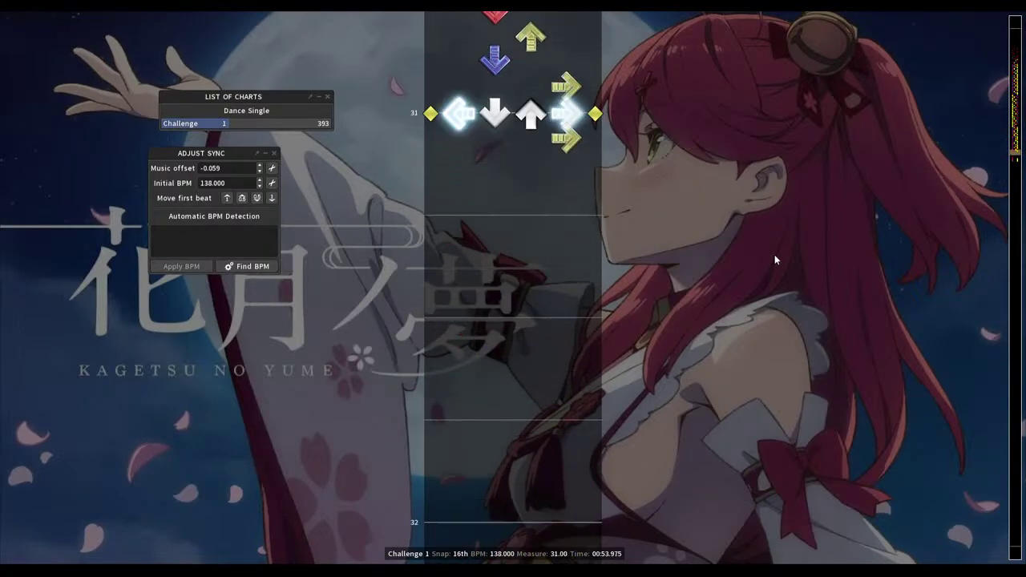
Replace the right step at measure 31.06 with a down step
scroll(775, 259, up, 1)
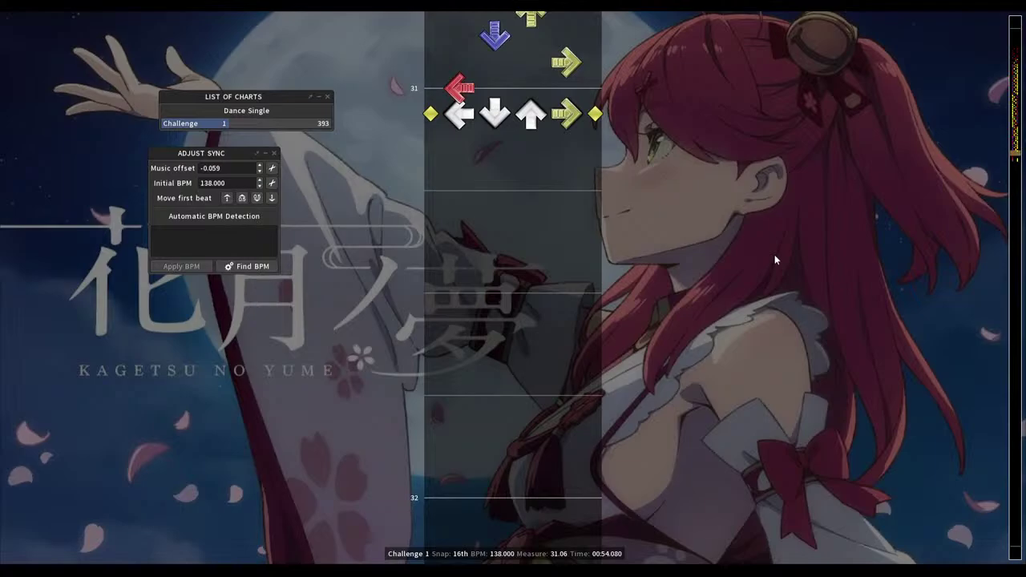
key(3)
key(4)
key(2)
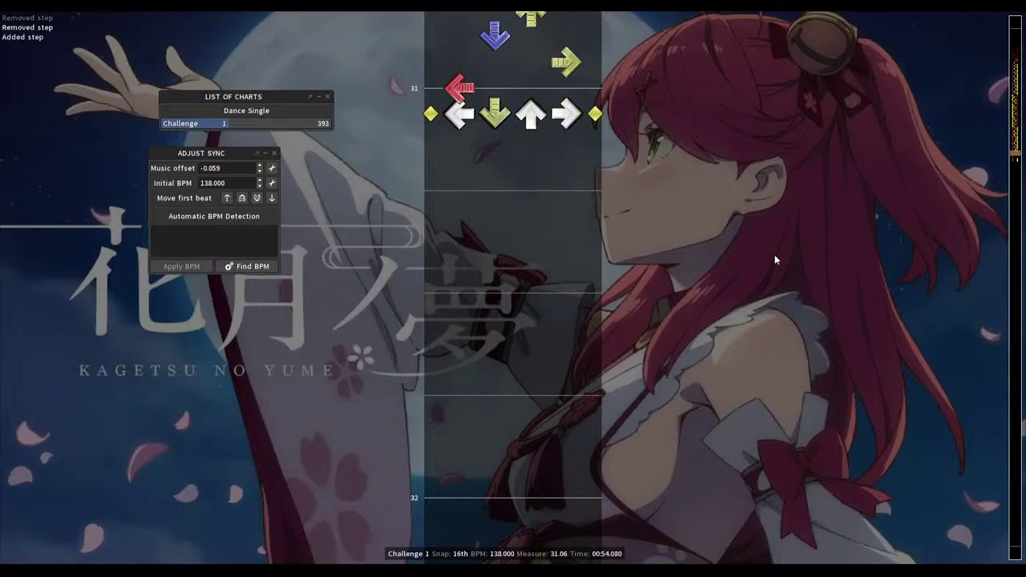
Add 16th-note steps left, right, up, down and left from measure 31.13 to 31.38
scroll(775, 260, down, 1)
key(1)
key(Down)
key(4)
key(Down)
key(3)
key(Down)
key(2)
key(Down)
key(1)
key(Down)
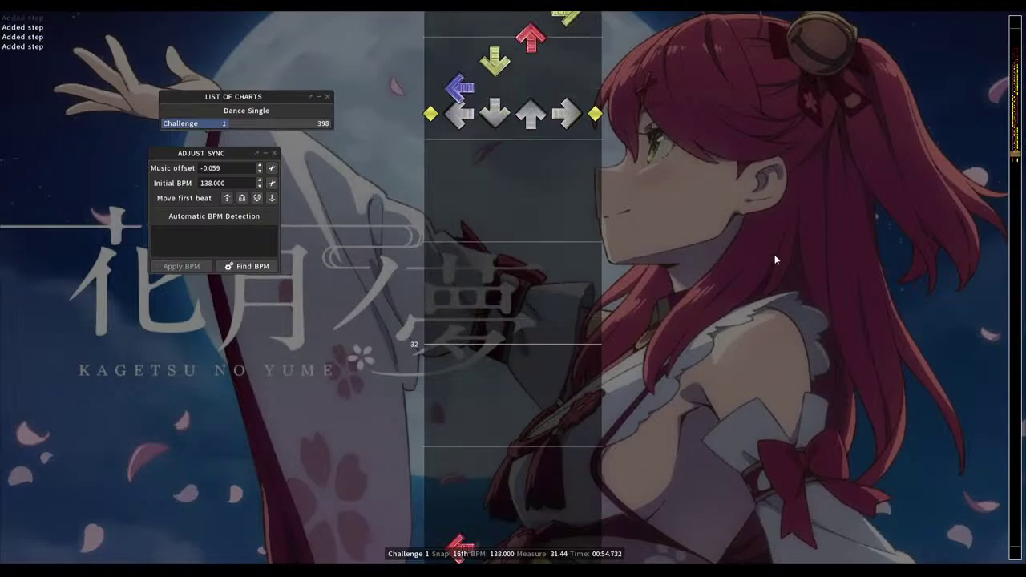
Add 16th-note steps right, left, up, left and right from measure 31.44 to 31.69
key(4)
key(Down)
key(1)
key(Down)
key(2)
key(Down)
key(1)
key(Down)
key(4)
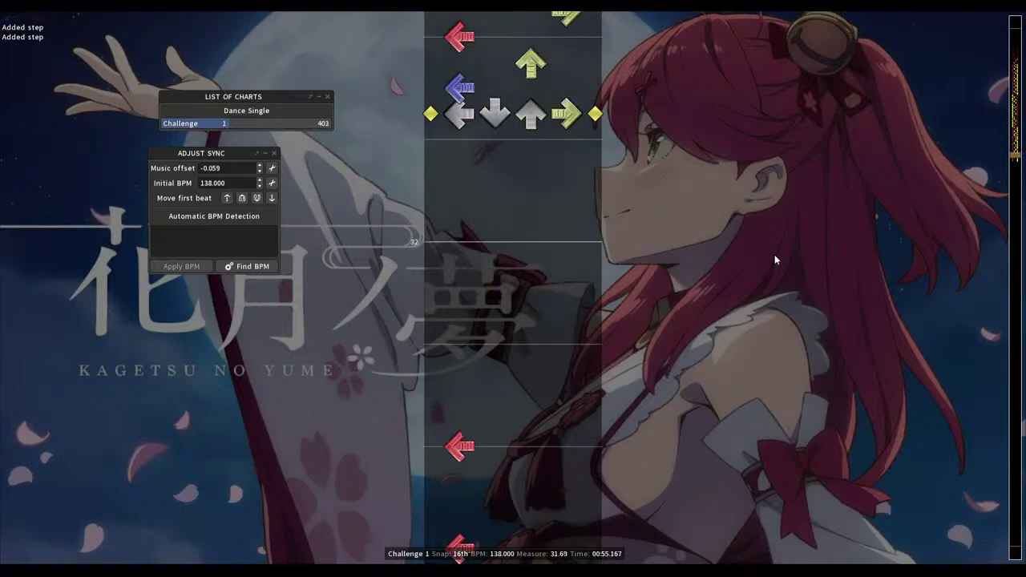
Replace the left step at measure 31.63 with a down step
key(Up)
key(1)
key(2)
key(Down)
key(Down)
key(Down)
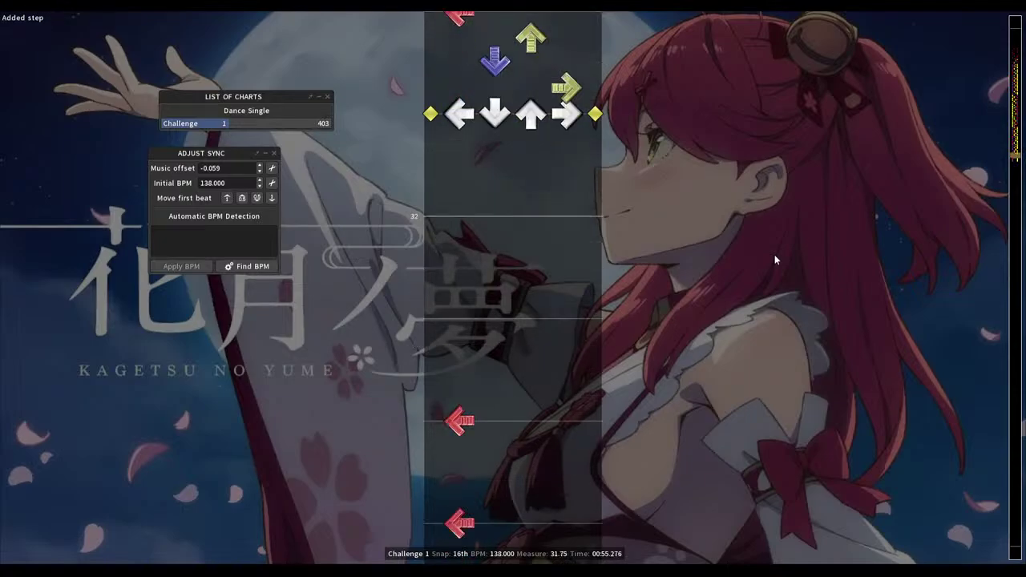
Continue the stream with a left step at measure 31.75 and a down step at 31.81
key(Up)
key(2)
key(2)
key(1)
key(Down)
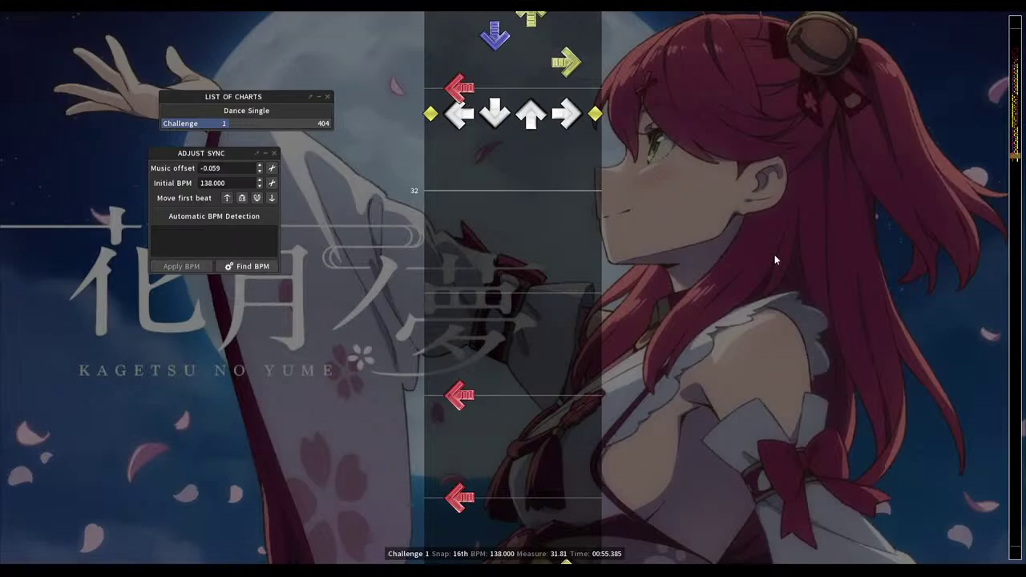
key(2)
Replay the passage before measure 32, then add 16th-note steps up, right and left from measure 31.88 to 32.00
key(space)
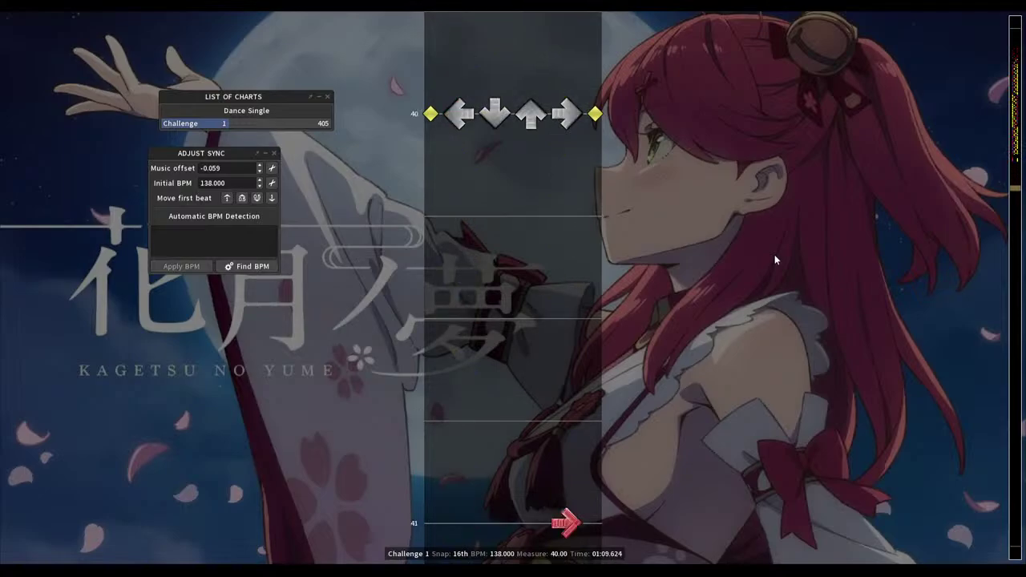
key(space)
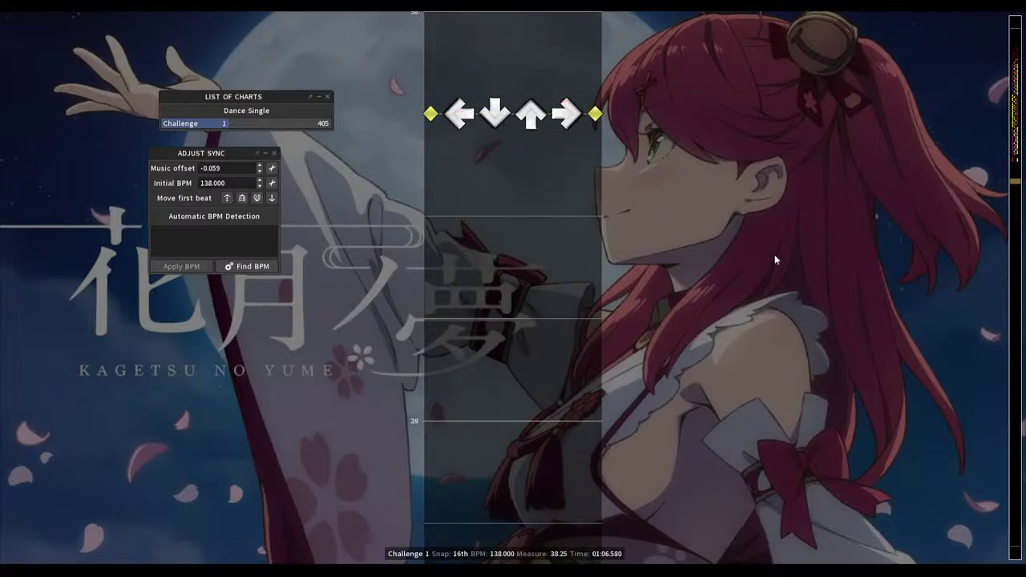
scroll(776, 260, up, 10)
scroll(775, 260, up, 5)
key(space)
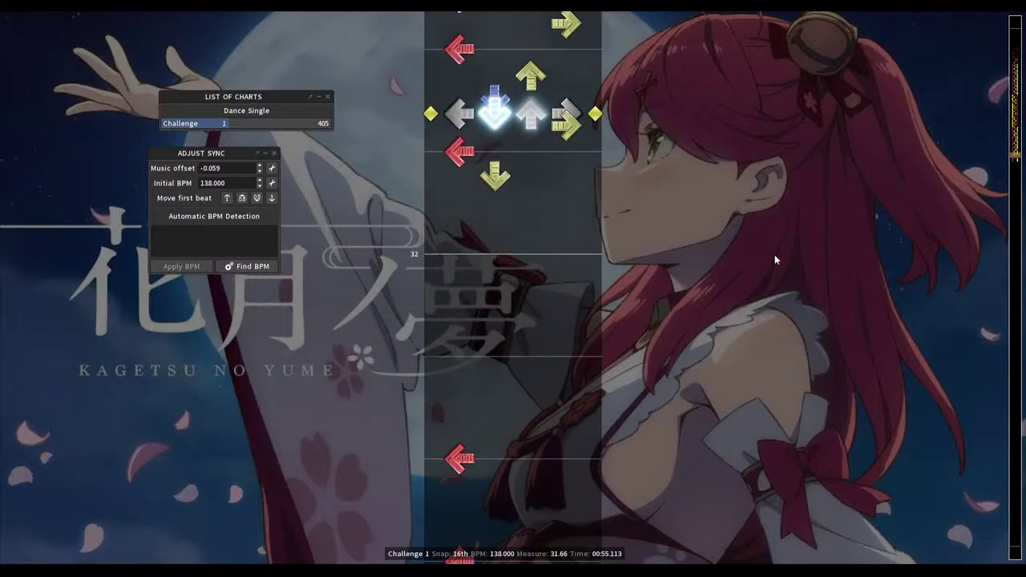
key(3)
key(1)
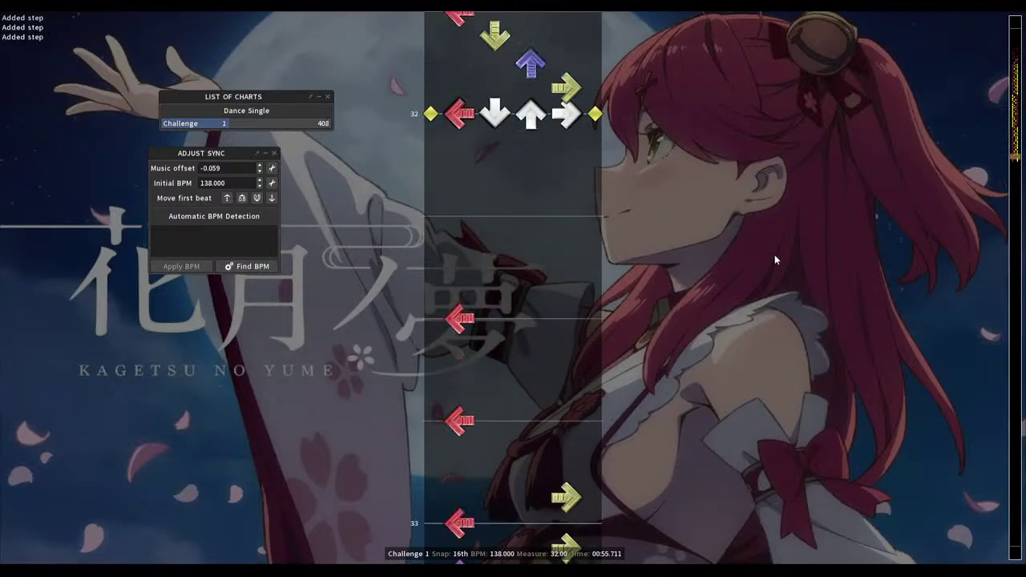
Add 16th-note steps up, left, right, down, right, left and right from measure 32.06 to 32.44
key(3)
key(1)
key(4)
key(2)
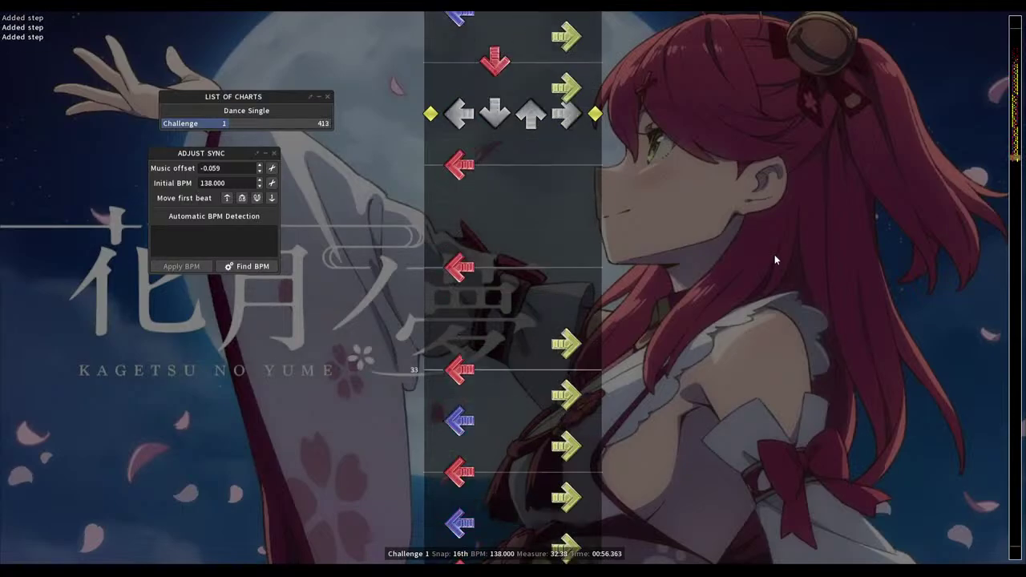
key(4)
key(1)
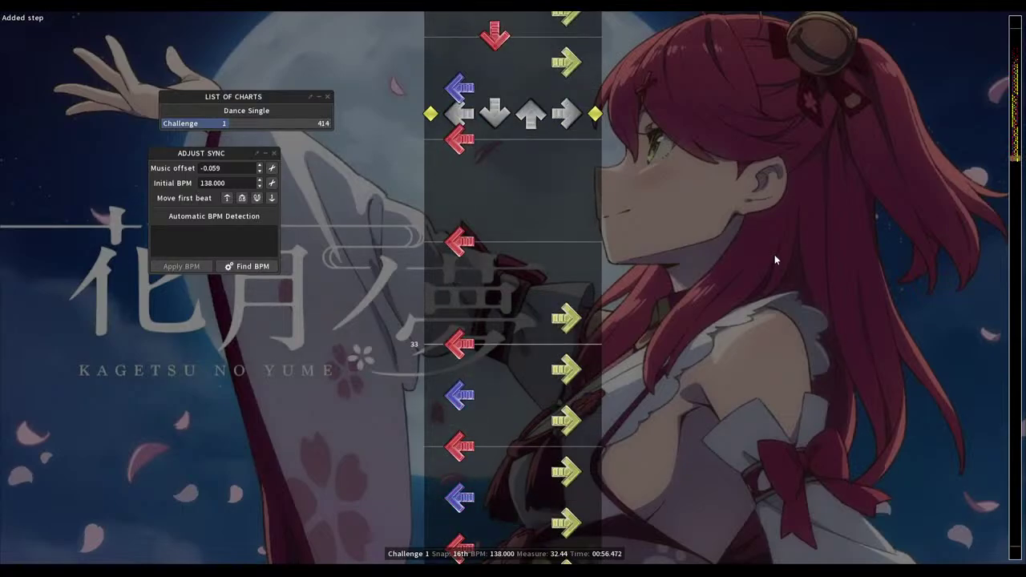
key(4)
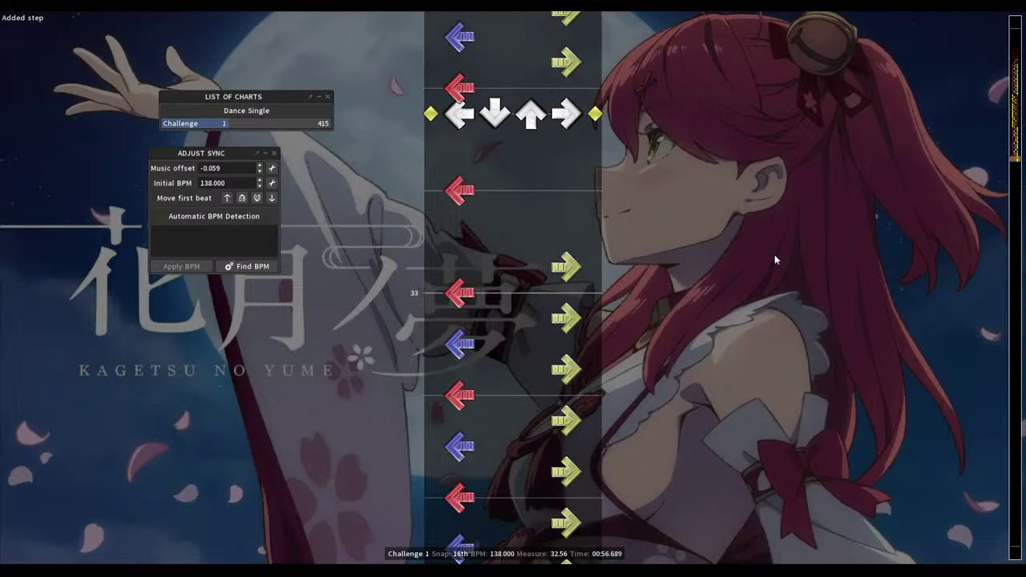
Add 16th-note steps down, left and right from measure 32.56 to 32.69
key(2)
key(Down)
key(1)
key(Down)
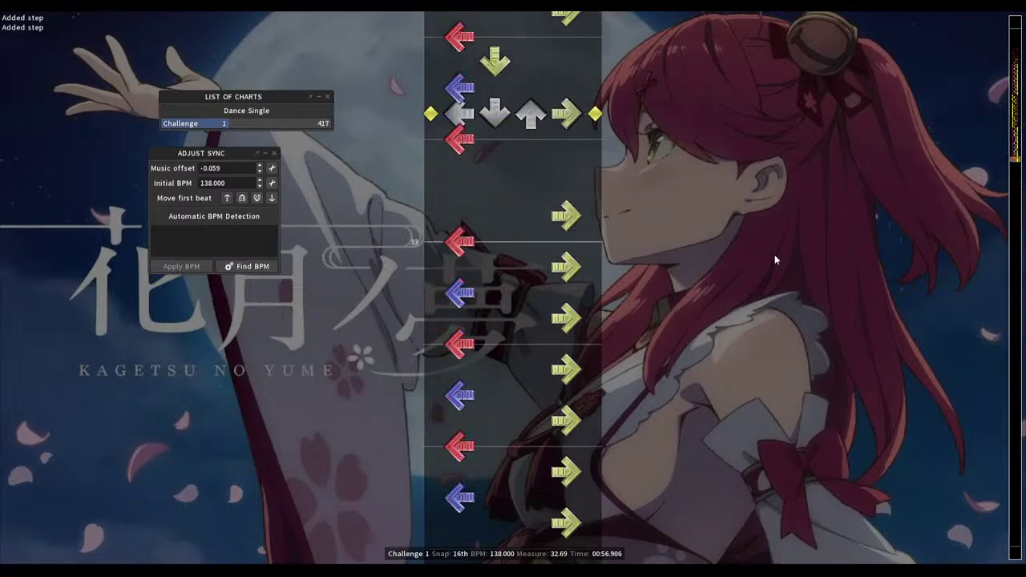
key(4)
Replace the steps at measures 32.75 and 32.94 with up steps, adding right at 32.81 and left at 32.88 between them
key(Down)
key(1)
key(3)
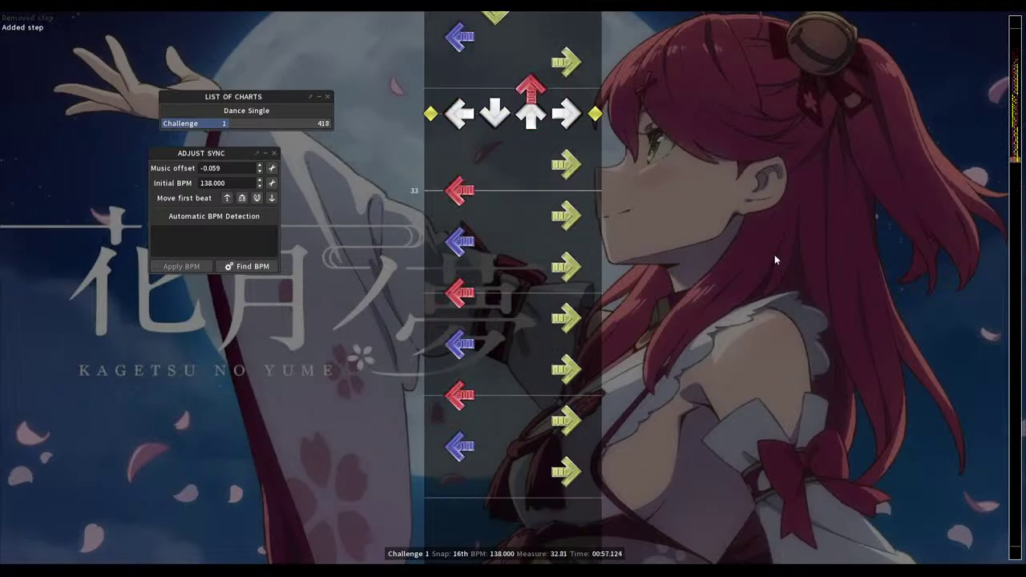
key(Down)
key(1)
key(Down)
key(4)
key(3)
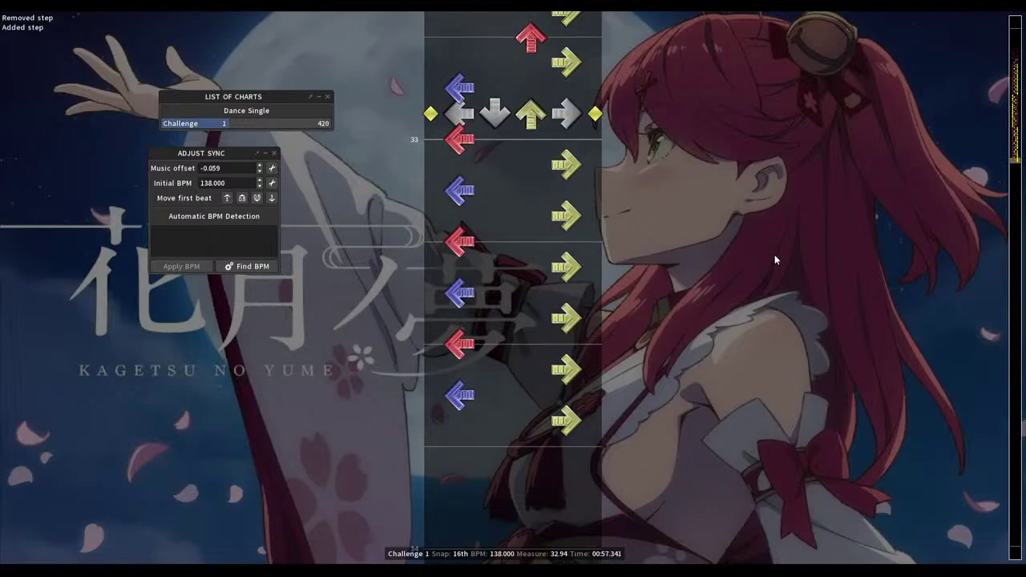
Remove the down step at measure 32.56 and replay the stream leading into measure 32
key(Up)
key(Up)
key(Up)
key(Up)
key(Up)
key(Up)
key(2)
key(Up)
key(Up)
key(Up)
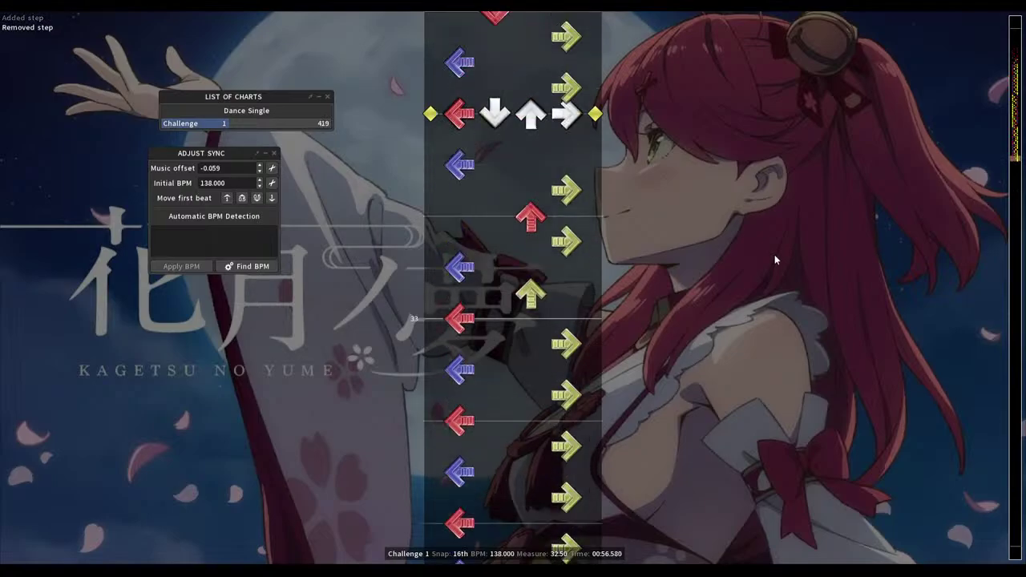
key(Page_Up)
key(space)
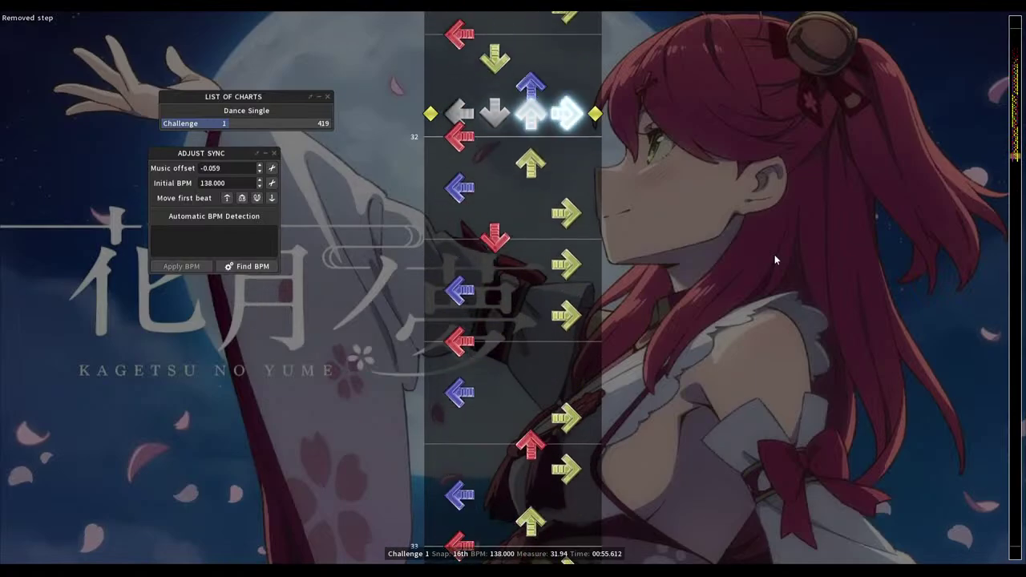
Remove every step from measure 32.63 to 32.94 and place a right step at 32.94
key(space)
key(Down)
key(Down)
key(1)
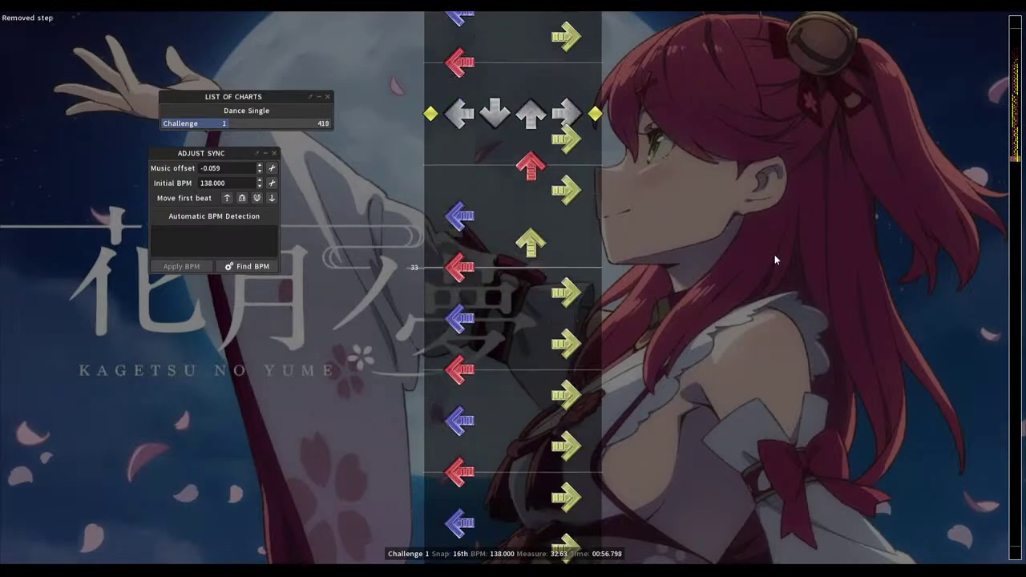
key(Down)
key(4)
key(Down)
key(3)
key(Down)
key(4)
key(Down)
key(Down)
key(3)
key(4)
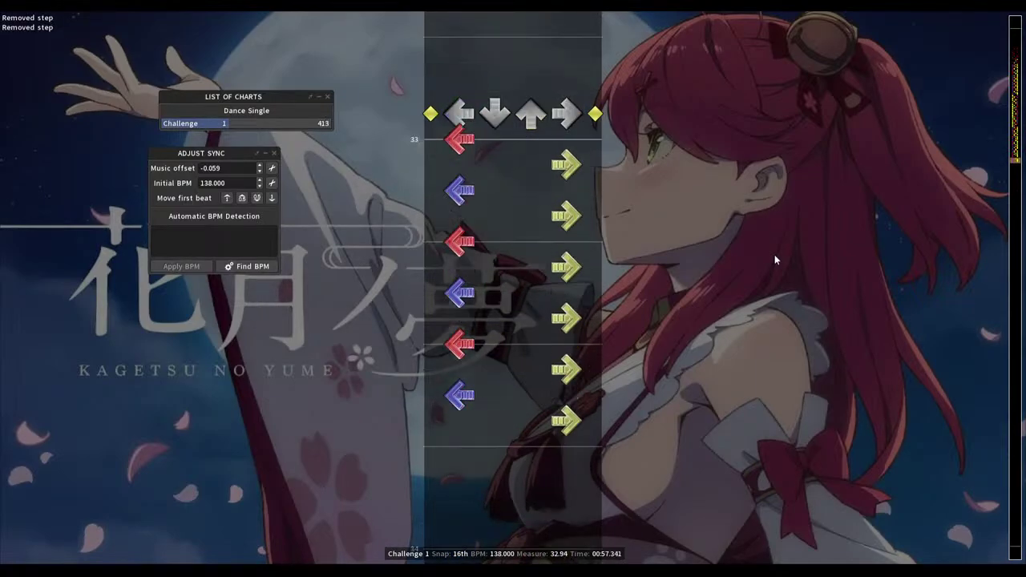
Replay the passage, add a right step at measure 32.75 and replace the right step at 32.94 with a left step
key(Up)
key(Page_Up)
key(Page_Up)
key(space)
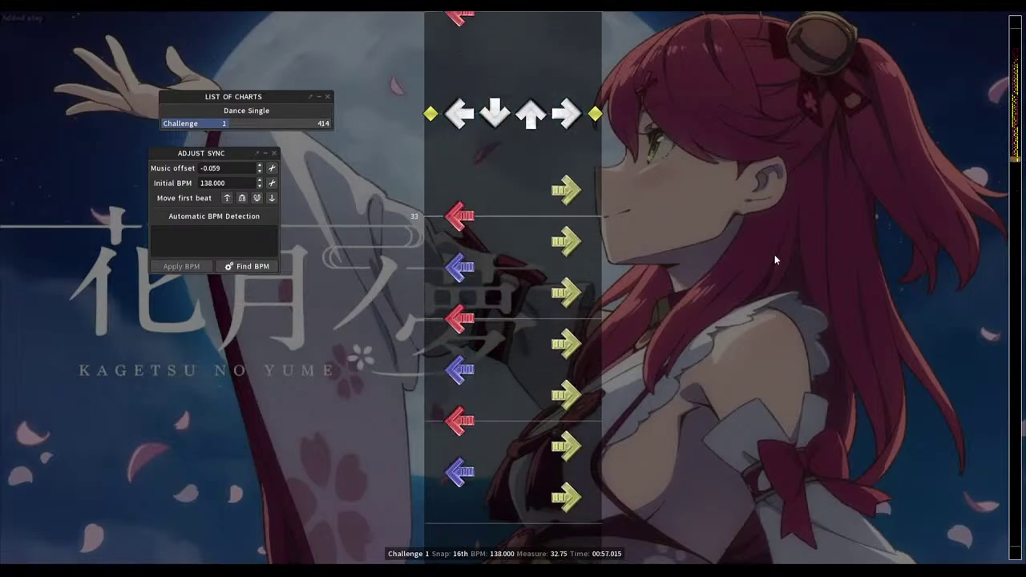
key(space)
key(1)
key(4)
key(Up)
key(4)
Replace the alternating 16th-note steps from measure 33.00 to 33.19 with right, up, down and left
key(1)
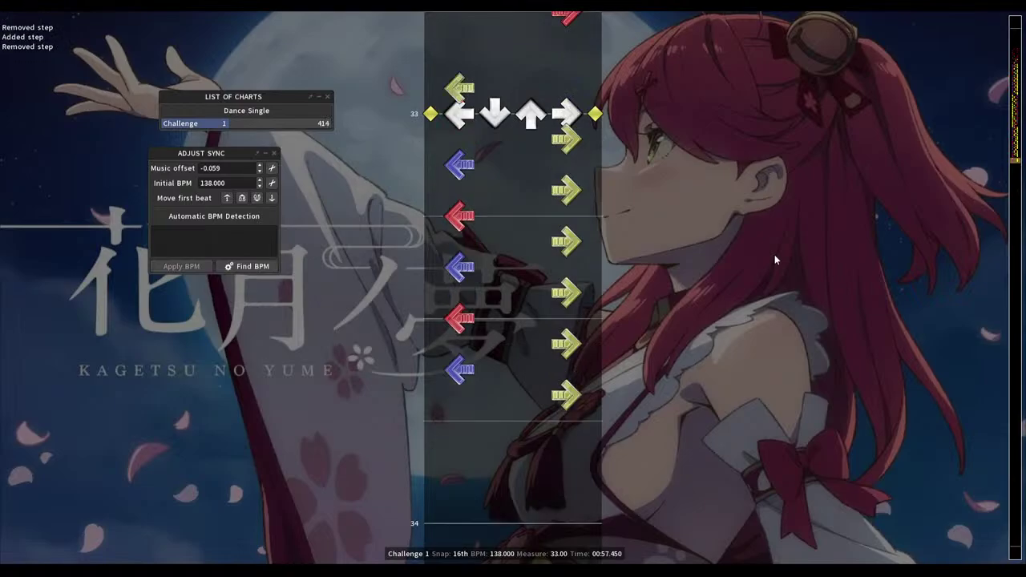
key(Down)
key(Down)
key(4)
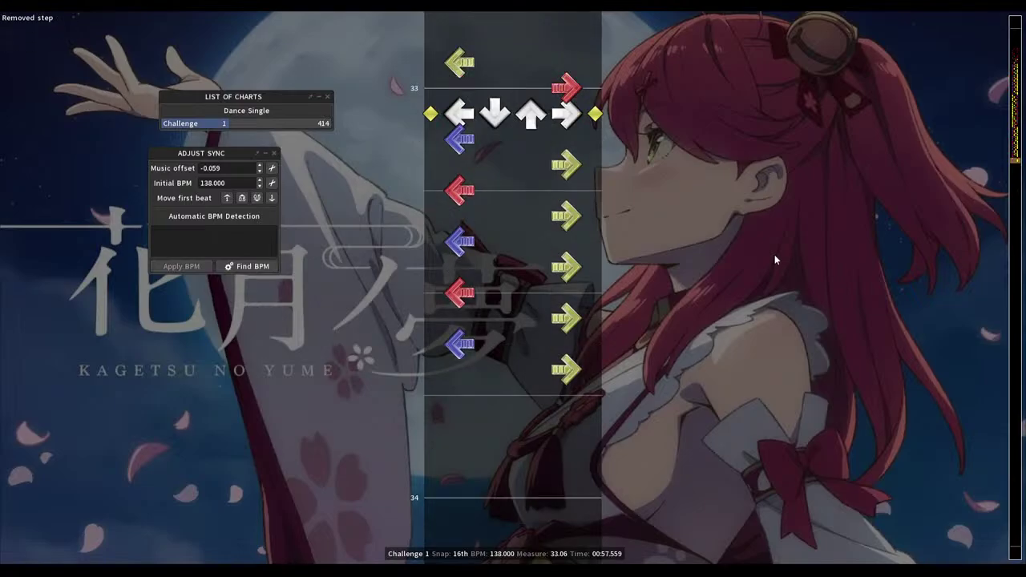
key(3)
key(Down)
key(2)
key(1)
key(Down)
key(1)
key(4)
Replace the alternating 16th-note steps from measure 33.25 to 33.38 with right, down and right
key(Down)
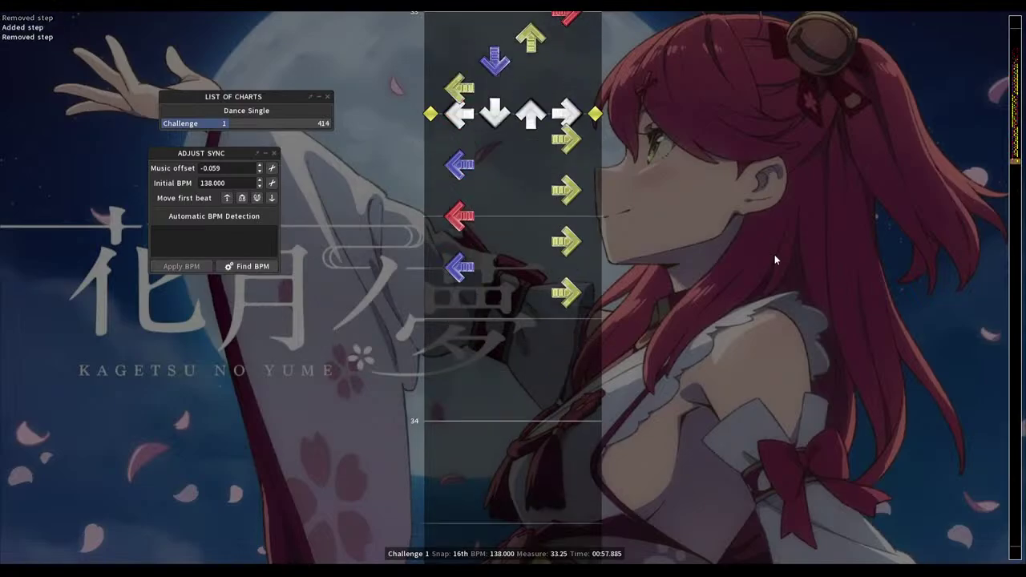
key(4)
key(Down)
key(4)
key(2)
key(Down)
key(1)
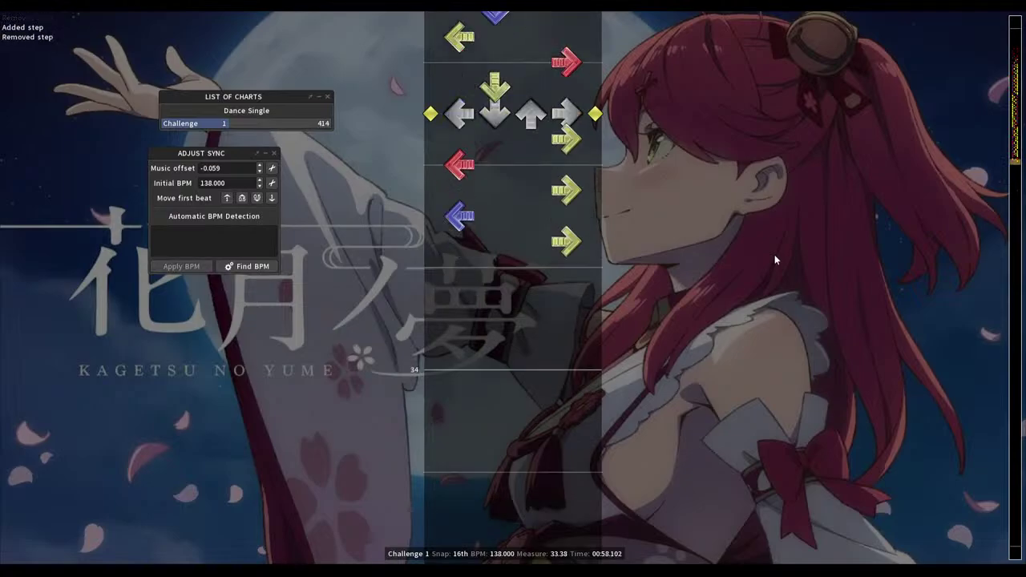
key(Up)
key(Down)
key(4)
Replace the alternating 16th-note steps from measure 33.44 to 33.63 with left, up, left and right
key(Down)
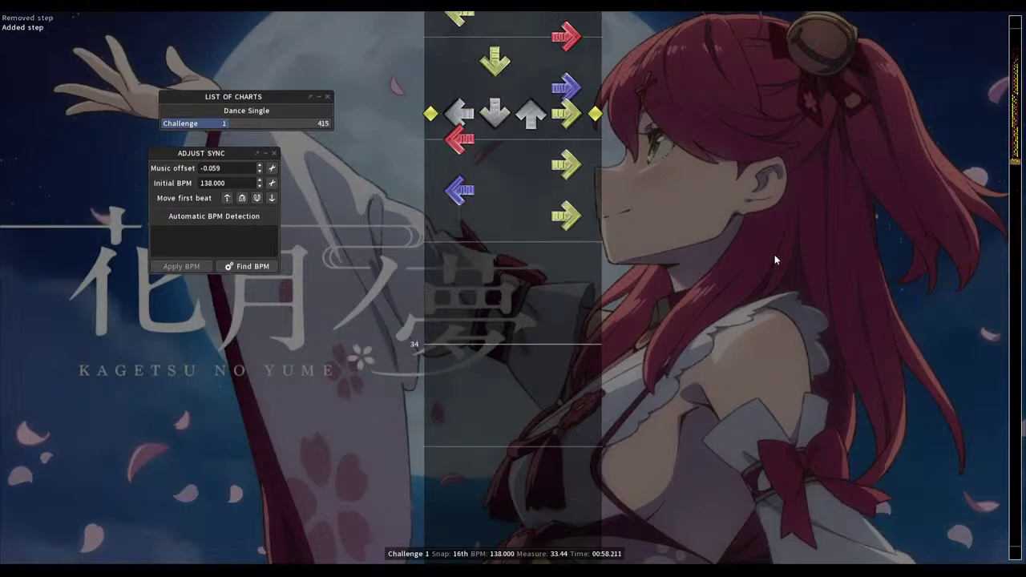
key(4)
key(1)
key(Down)
key(1)
key(3)
key(Down)
key(1)
key(4)
key(Down)
key(1)
key(4)
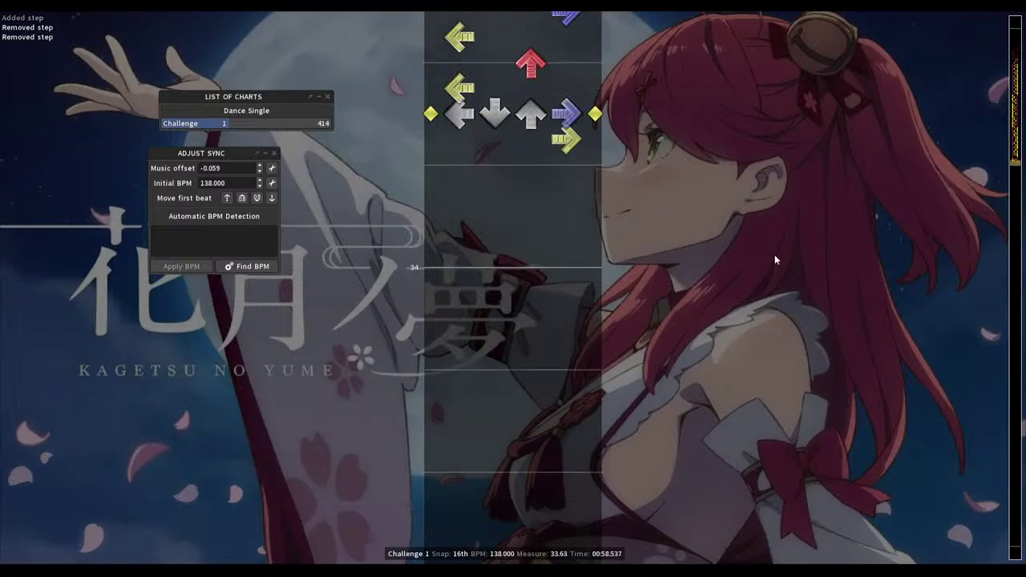
Replace the right step at measure 33.69 with a down step and add a right step at 33.75
key(Down)
key(4)
key(2)
key(Down)
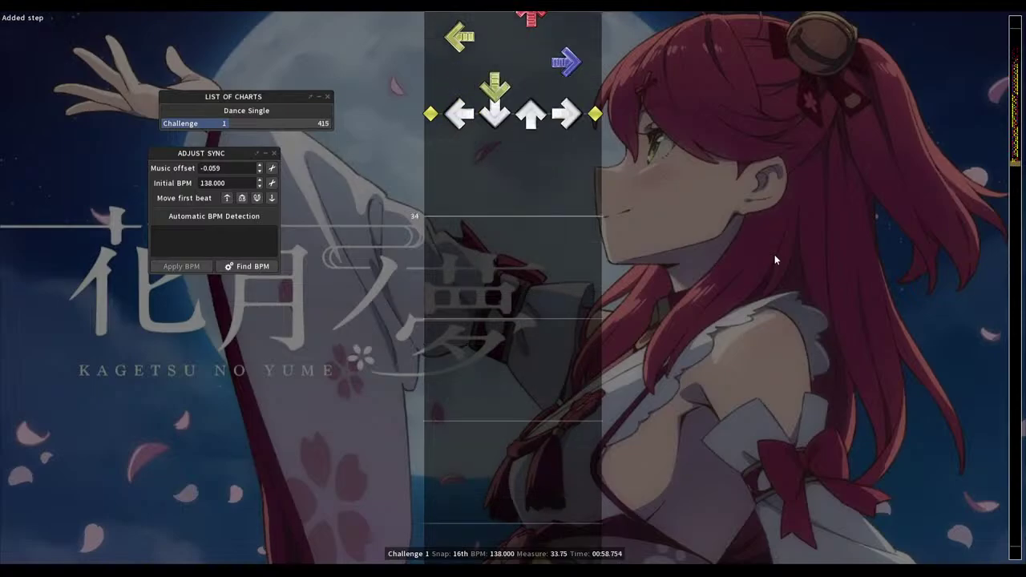
key(4)
Add 16th-note steps left, down and left from measure 33.81 to 33.94
key(Down)
key(1)
key(Down)
key(1)
key(2)
key(Down)
key(Up)
key(1)
key(Down)
key(1)
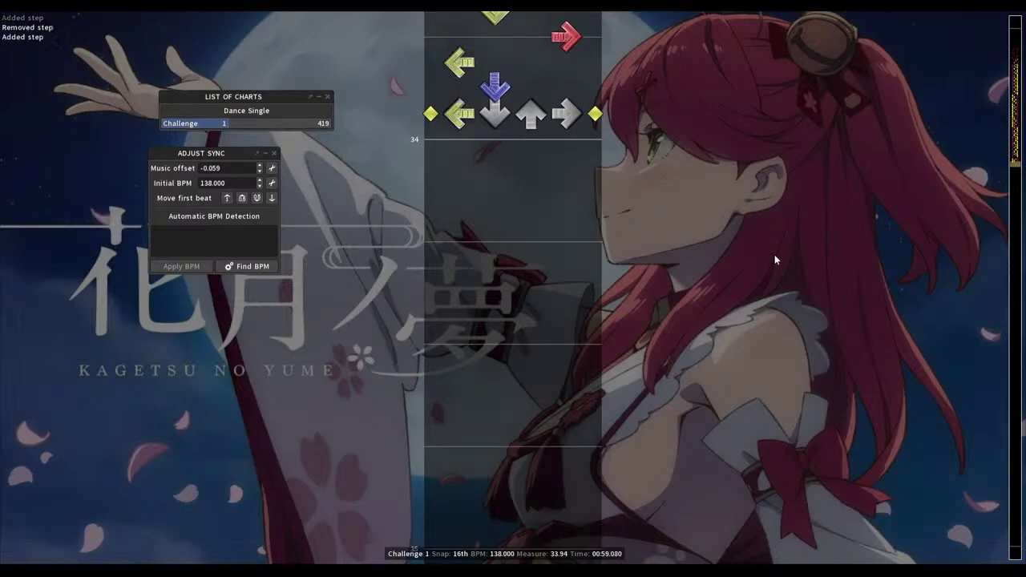
Review the new stream pattern from measure 33.94 back to 33.25
key(Up)
key(Up)
key(Up)
key(Up)
key(Up)
key(Up)
key(Up)
key(Up)
key(Up)
key(Up)
key(Up)
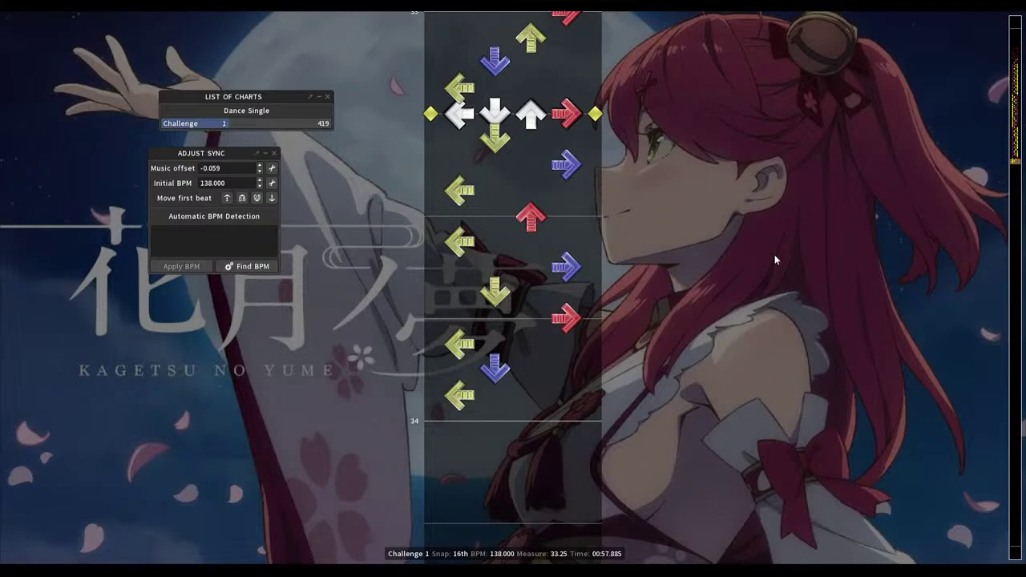
Replace the down step at measure 33.69 with an up step
key(Down)
key(Down)
key(Down)
key(Down)
key(Down)
key(Down)
key(Down)
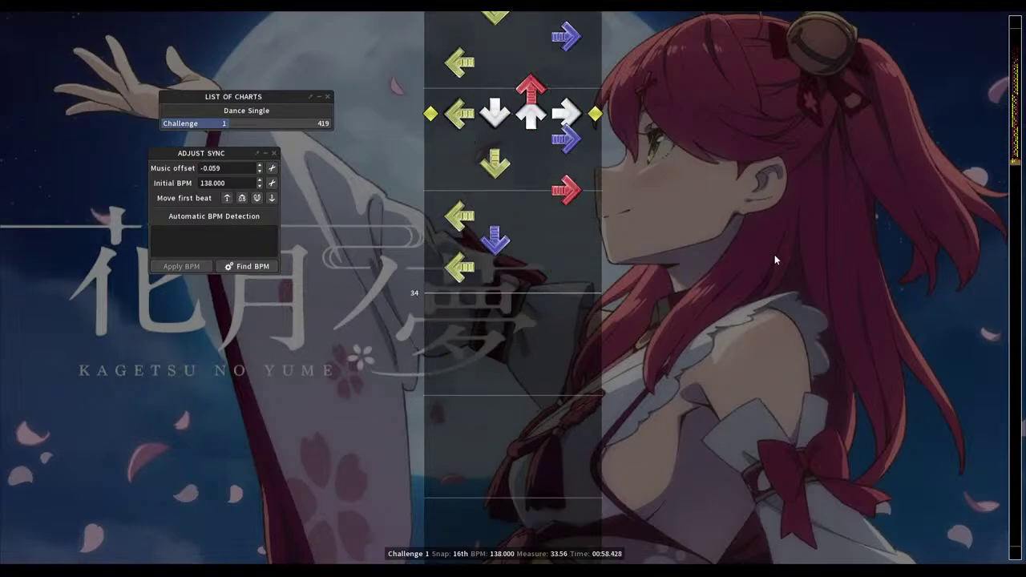
key(2)
key(3)
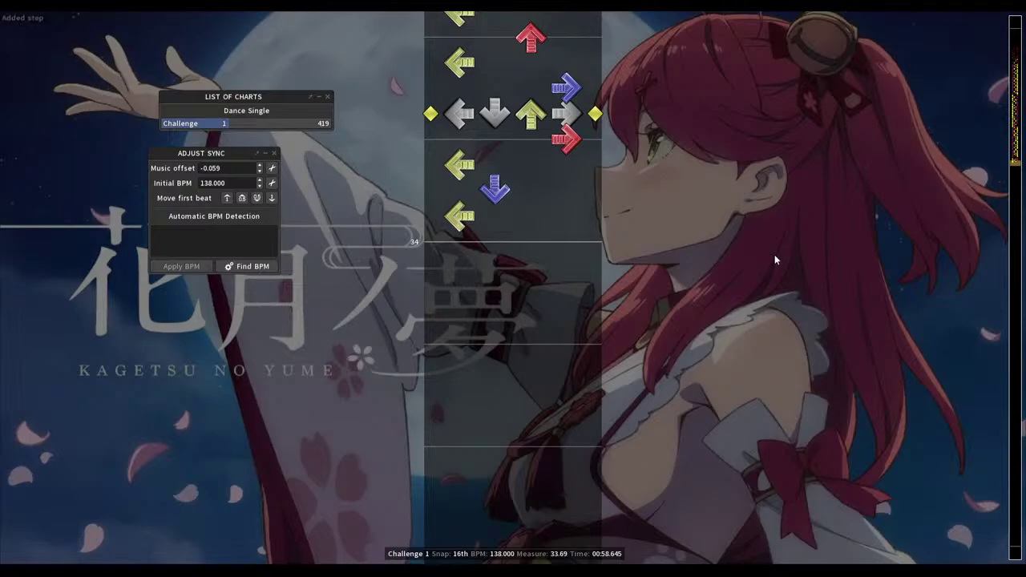
Review the stream pattern in measure 33 from its start through measure 33.88
key(Up)
key(Up)
key(Up)
key(Up)
key(Up)
key(Up)
key(Up)
key(Up)
key(Up)
key(Up)
key(Up)
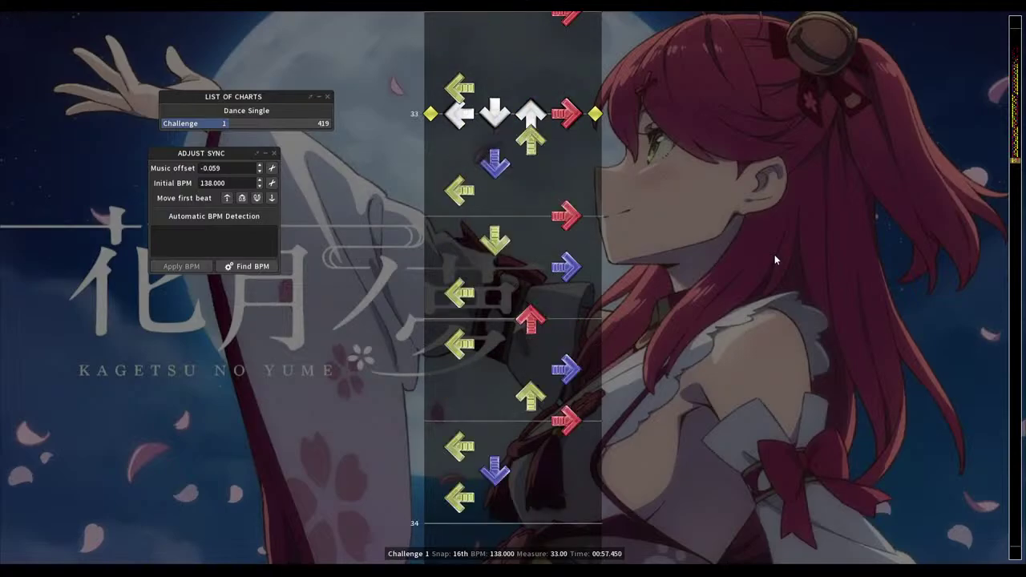
key(Down)
key(Down)
key(Down)
key(Down)
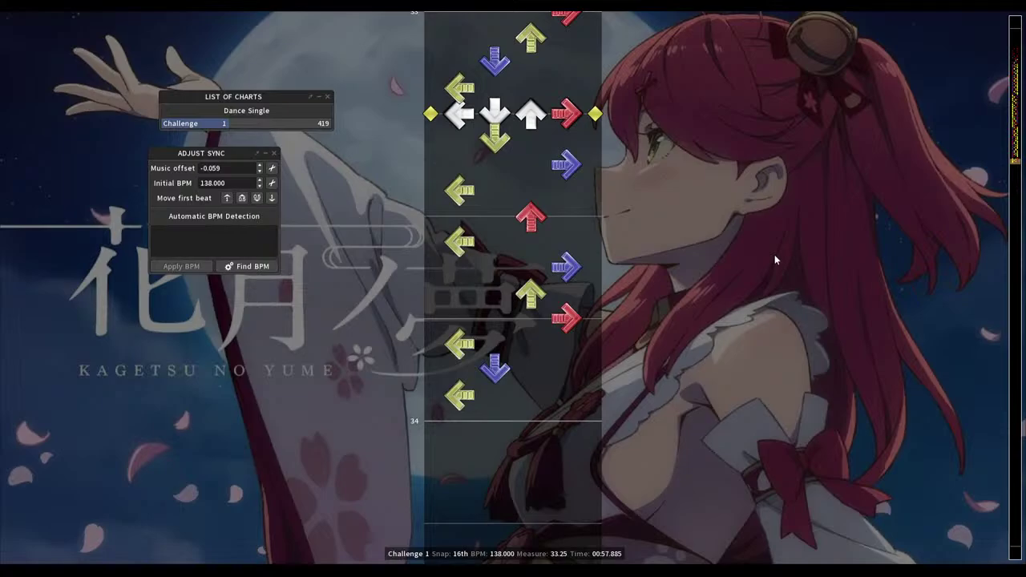
key(Down)
key(Down)
key(Down)
key(Down)
key(Down)
key(Down)
key(Down)
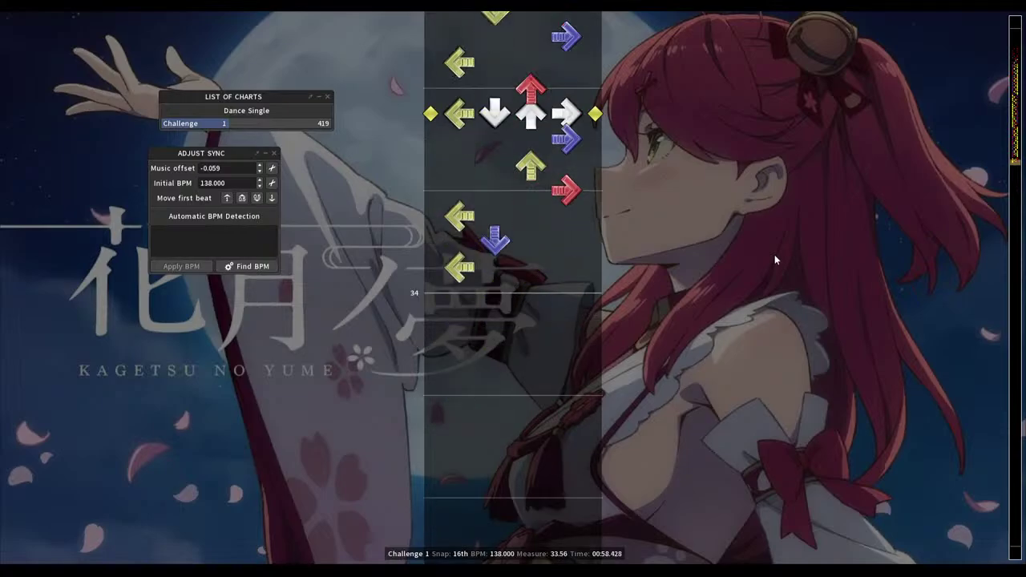
key(Down)
key(Down)
key(Down)
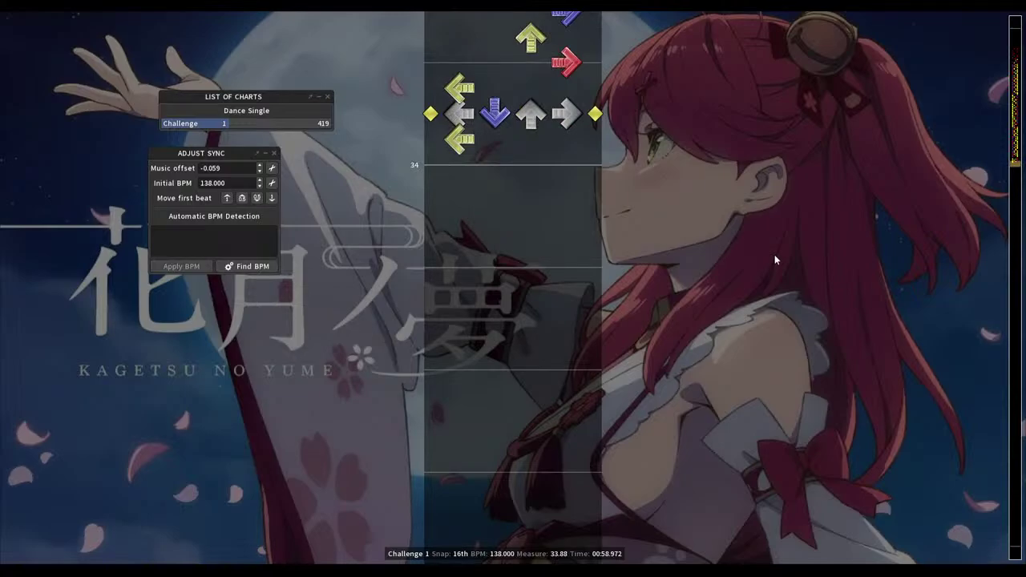
key(Page_Up)
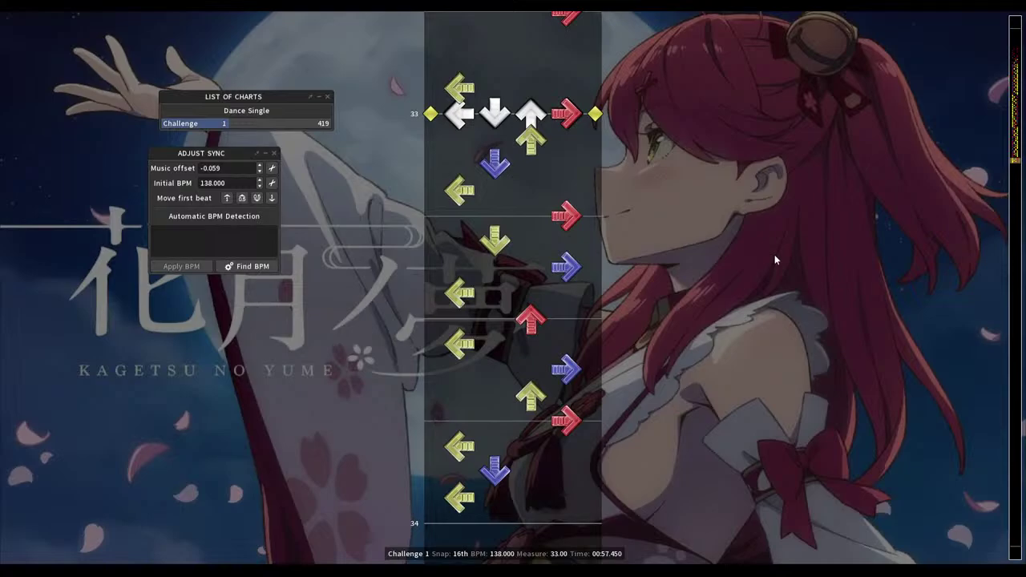
Replace the up step at measure 33.50 with a down step
key(Down)
key(Down)
key(Down)
key(Down)
key(Down)
key(Down)
key(Down)
key(Down)
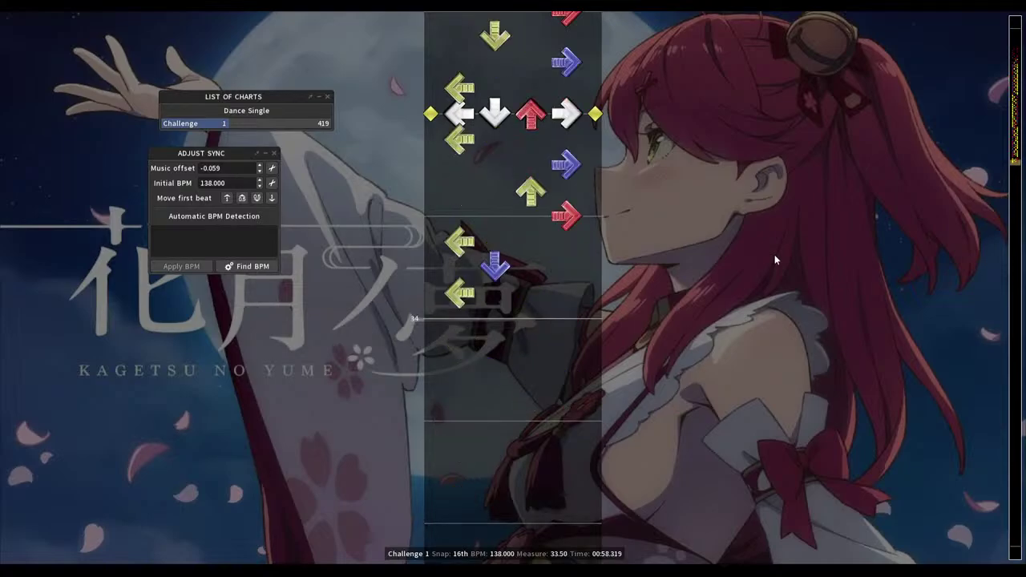
key(3)
key(2)
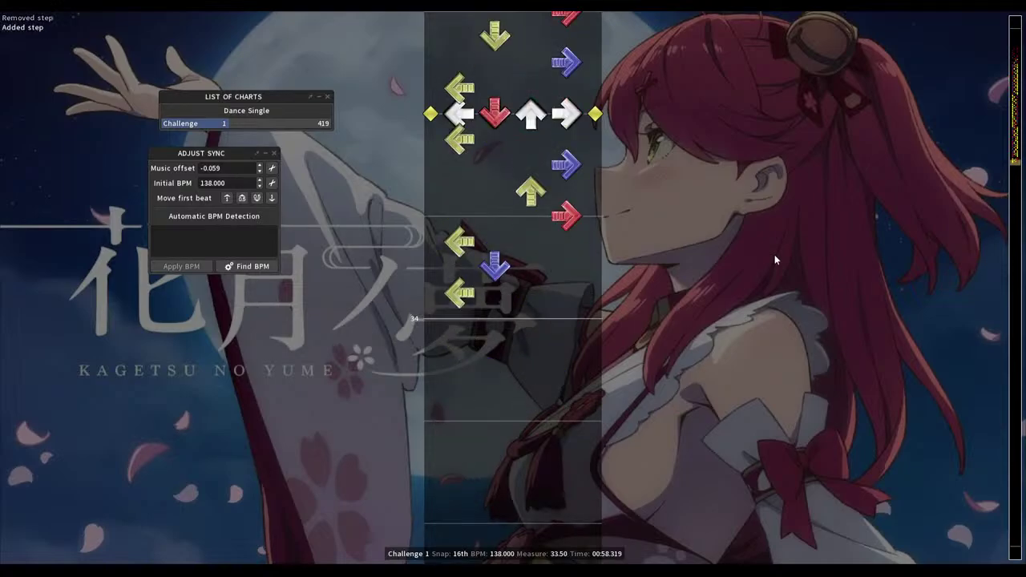
Replace the down step at measure 33.88 with an up step
key(Down)
key(Down)
key(Down)
key(Down)
key(Down)
key(Down)
key(2)
key(3)
Play back the revised stream from measure 33.00
key(Up)
key(Up)
key(Up)
key(Up)
key(Up)
key(Up)
key(Up)
key(Up)
key(Up)
key(Up)
key(Up)
key(Up)
key(Up)
key(Up)
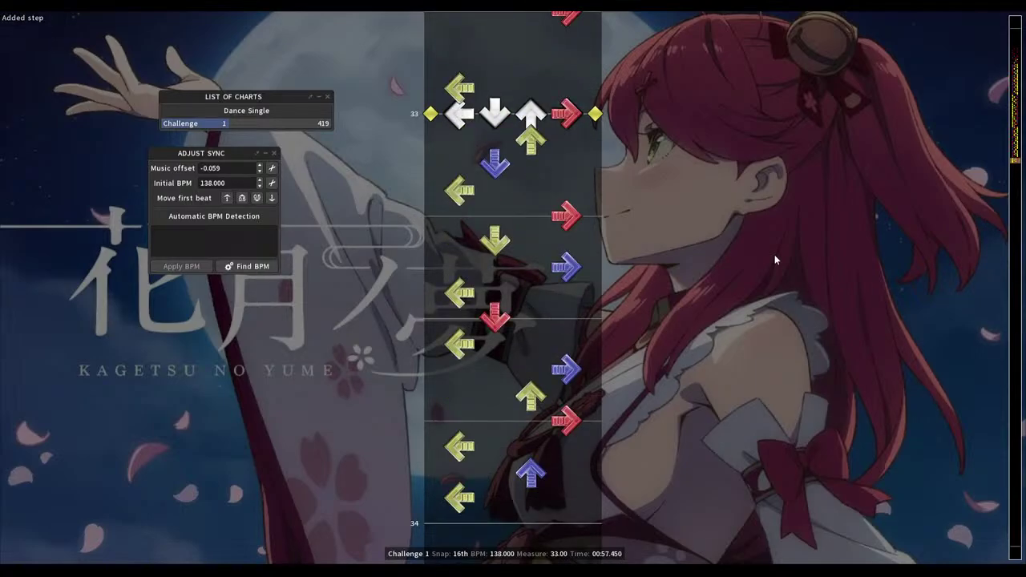
key(space)
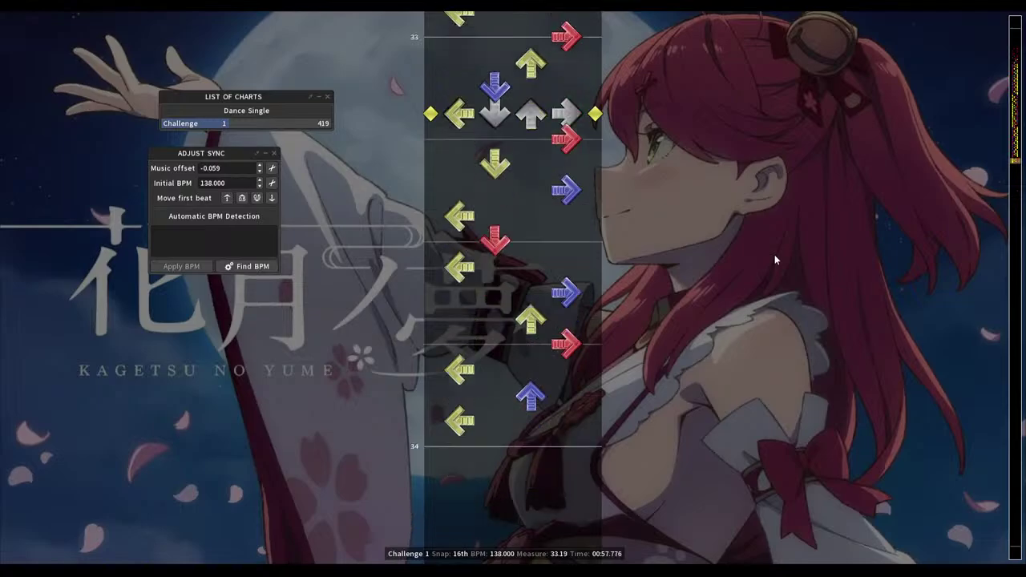
Replace the right step at measure 32.75 with a down step
scroll(775, 259, up, 10)
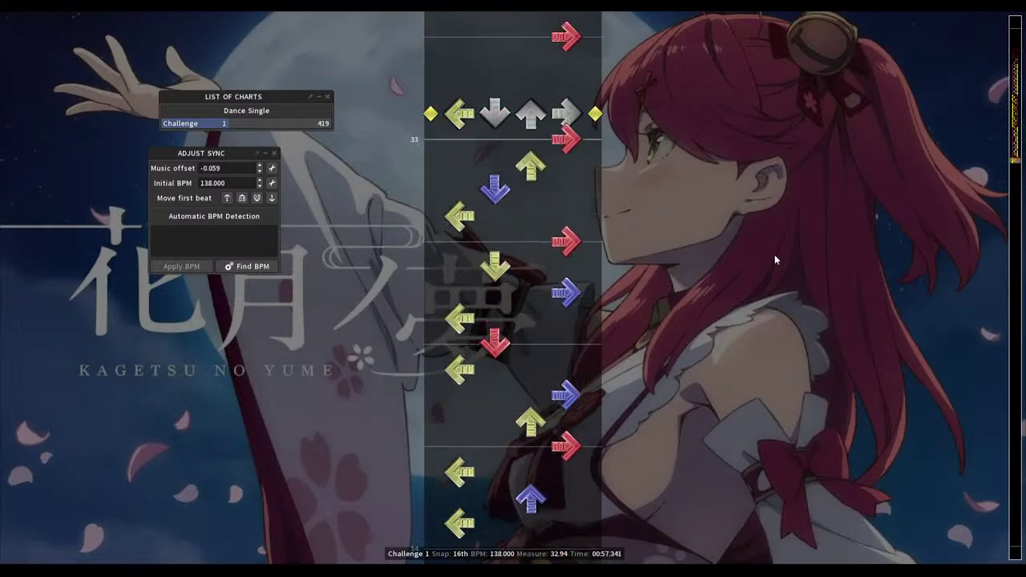
key(4)
key(2)
Turn the left step at measure 32.50 into a hold until 32.75 and the down step at 32.75 into a hold until 32.94
key(1)
scroll(776, 260, up, 4)
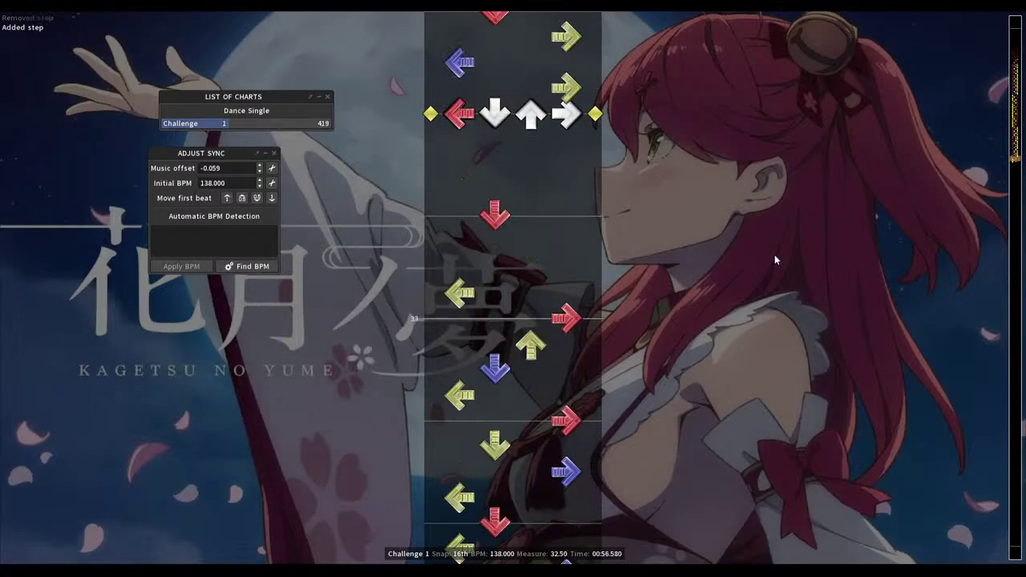
scroll(775, 259, down, 4)
key(2)
key(2)
scroll(776, 260, down, 3)
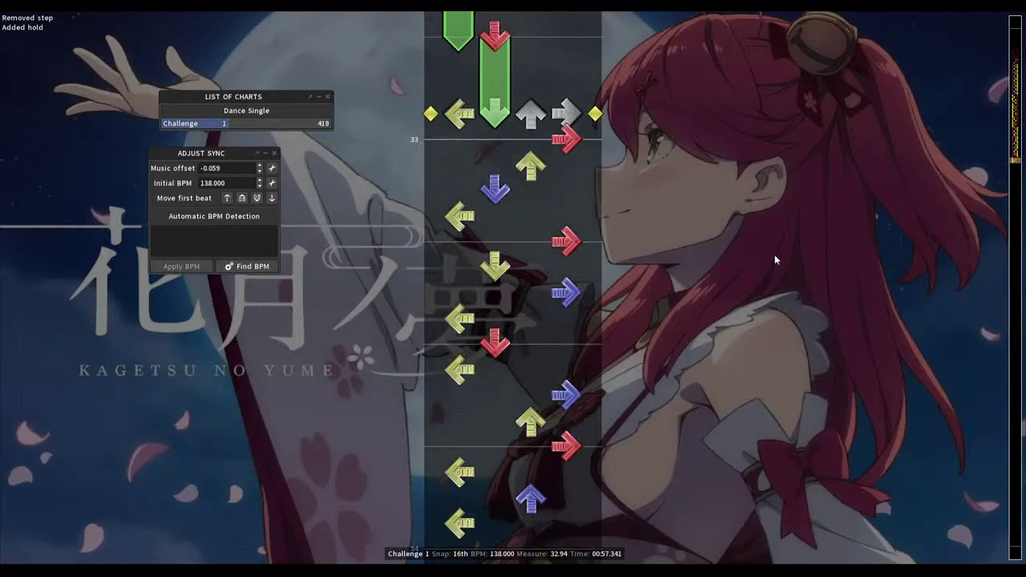
Replace the right step at measure 33.00 with a down step
scroll(775, 259, down, 1)
key(4)
key(2)
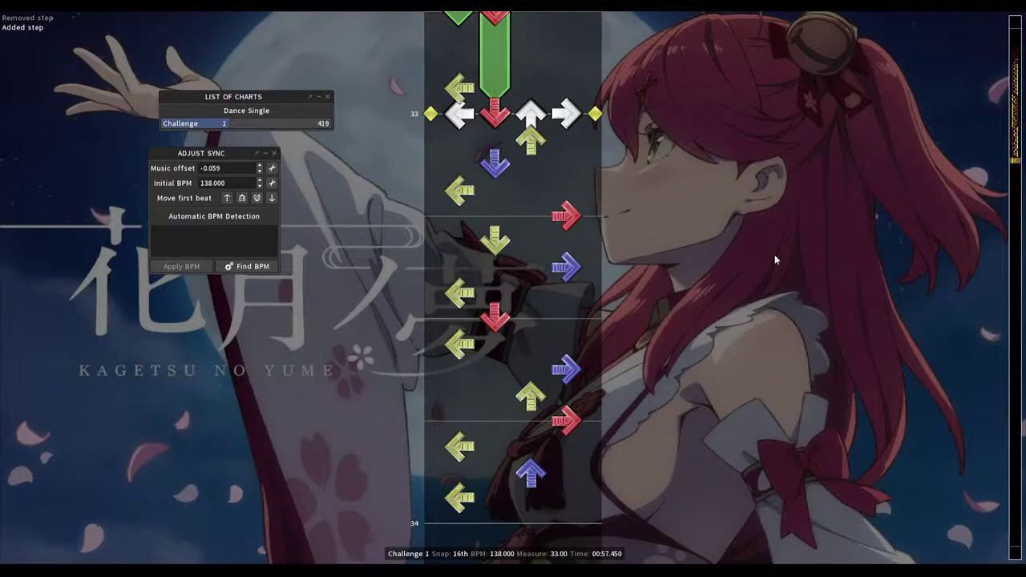
Play back the new holds before measure 33 and the stream through measure 33
scroll(775, 260, up, 8)
scroll(775, 260, up, 16)
key(space)
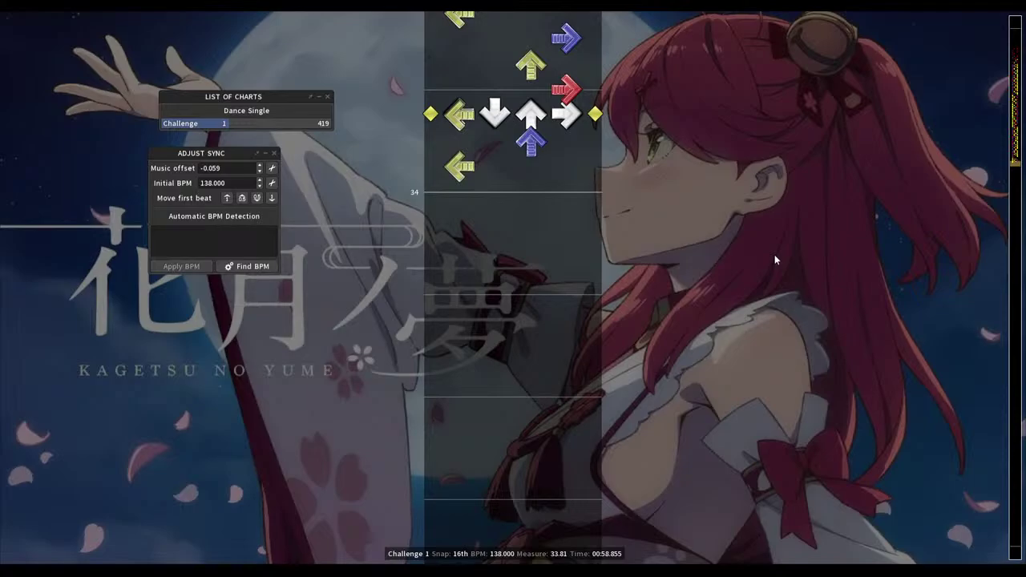
scroll(788, 197, up, 15)
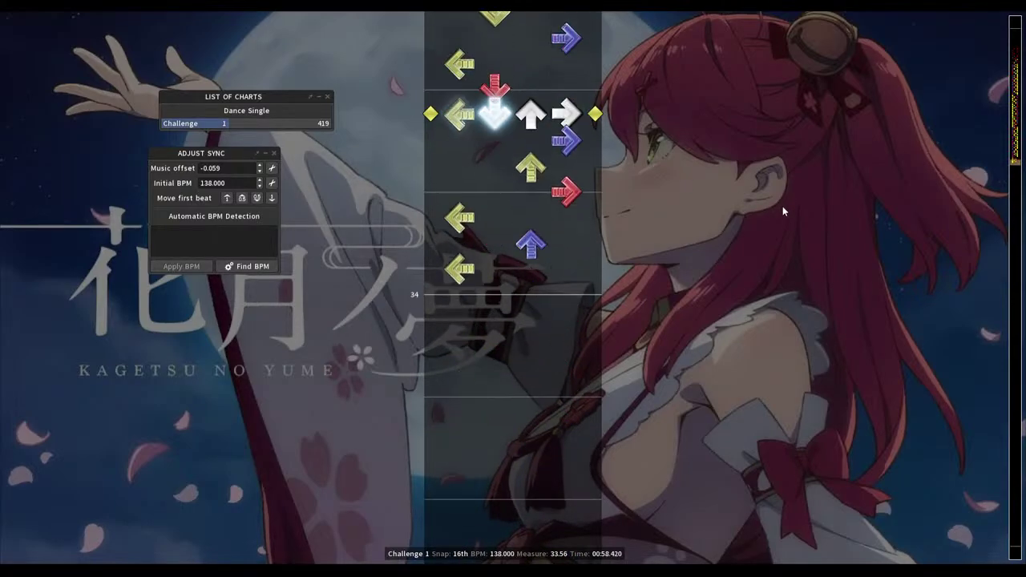
Add 16th-note steps right, down, up, left, up, down, right, left and right from measure 34.00 to 34.50
key(3)
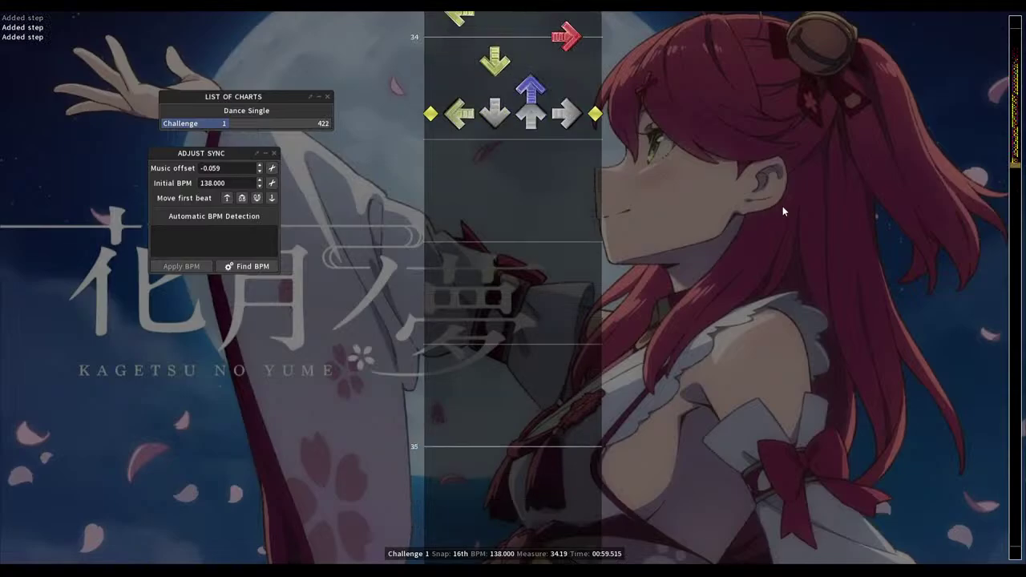
key(1)
key(3)
key(2)
key(4)
key(1)
key(4)
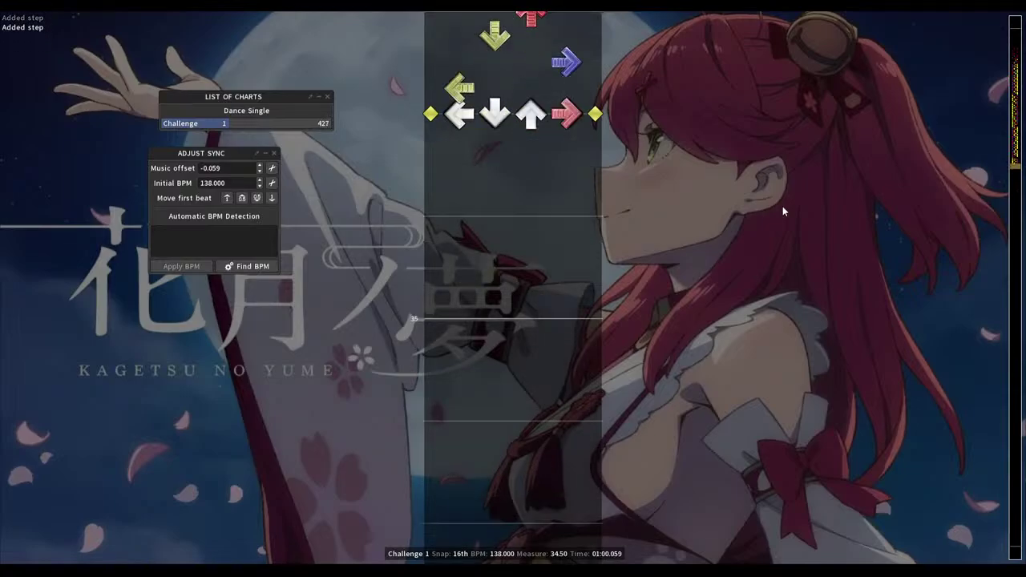
Continue the 16th-note stream with up, down, left, down, up and down steps from measure 34.56 to 34.88
key(3)
key(2)
key(1)
key(space)
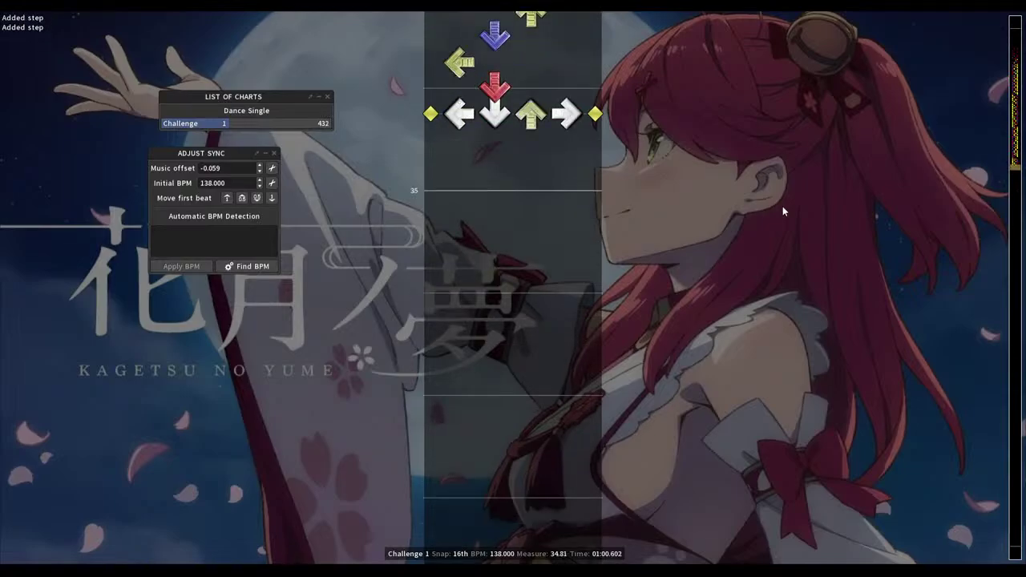
key(2)
key(3)
key(Down)
key(2)
Add 16th-note steps left, right, left and up from measure 34.94 to 35.13
key(Down)
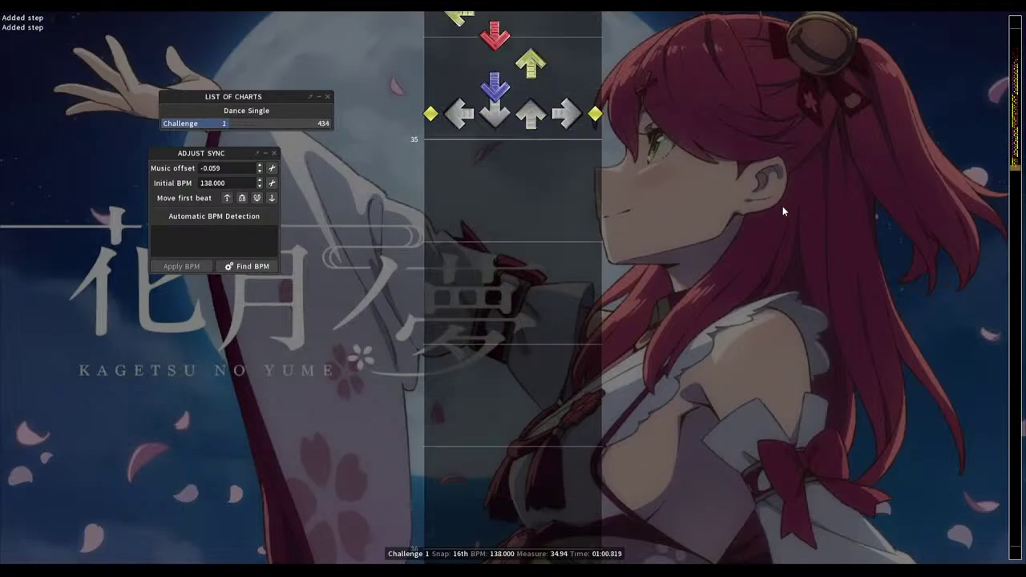
key(1)
key(Down)
key(4)
key(Down)
key(1)
key(Down)
key(Down)
key(3)
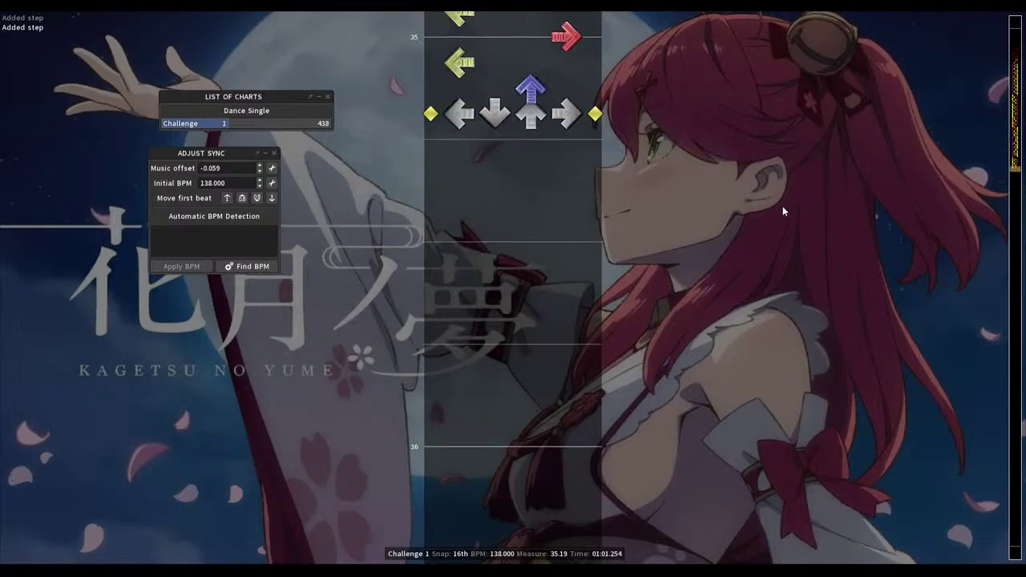
Add 16th-note steps down, up and left from measure 35.19 to 35.31
key(2)
key(Down)
key(3)
key(Down)
key(3)
key(3)
key(1)
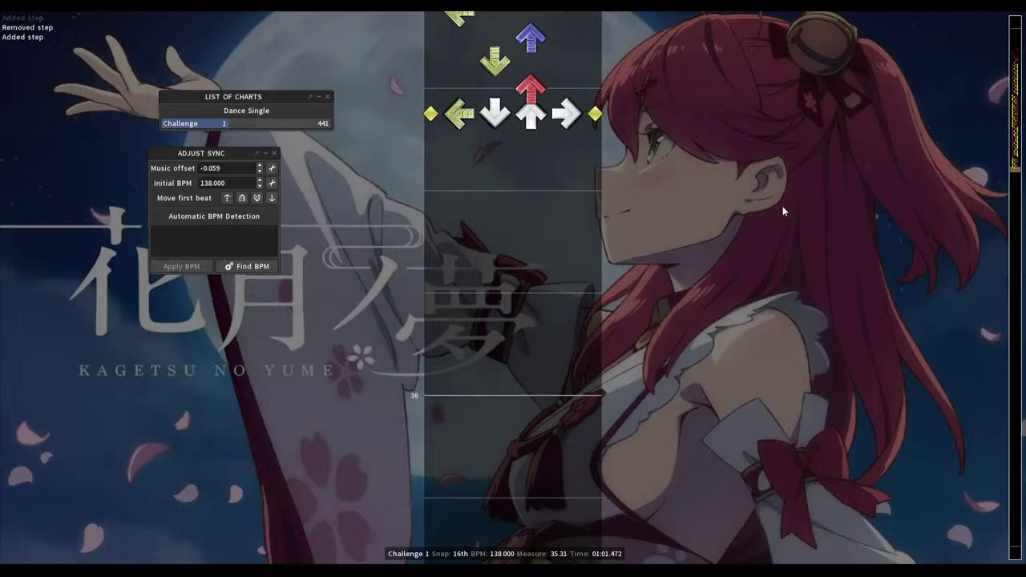
Add 16th-note steps right, left and down from measure 35.38 to 35.50
key(Down)
key(4)
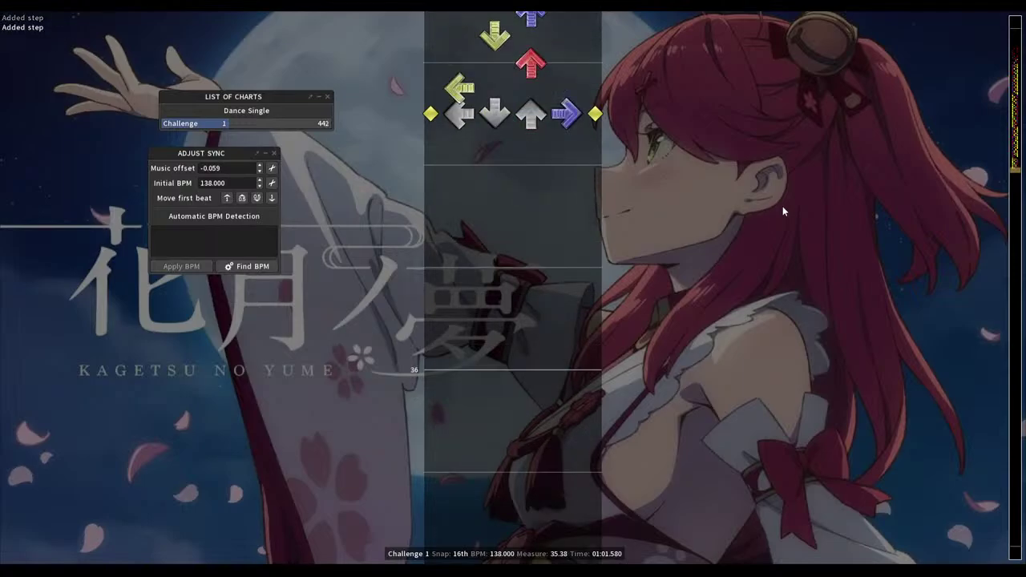
key(Down)
key(1)
key(Down)
key(2)
Play back the new stream up to measure 35.50
key(Up)
key(Up)
key(Up)
key(Up)
key(Up)
key(Up)
key(Up)
key(Up)
key(Up)
key(Up)
key(Up)
key(Up)
key(Up)
key(Up)
key(Up)
key(Up)
key(Up)
key(Up)
key(Up)
key(Up)
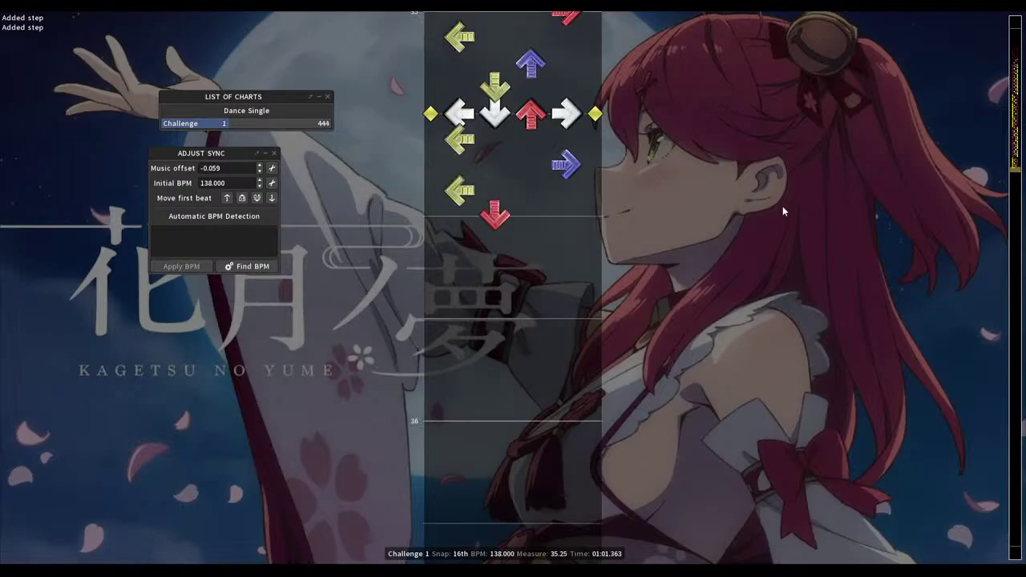
key(space)
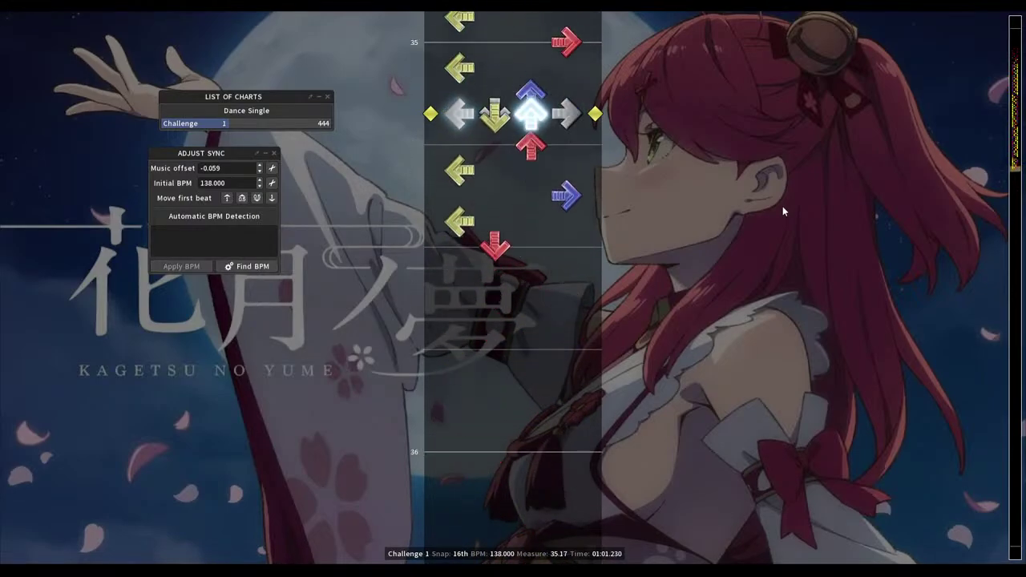
key(space)
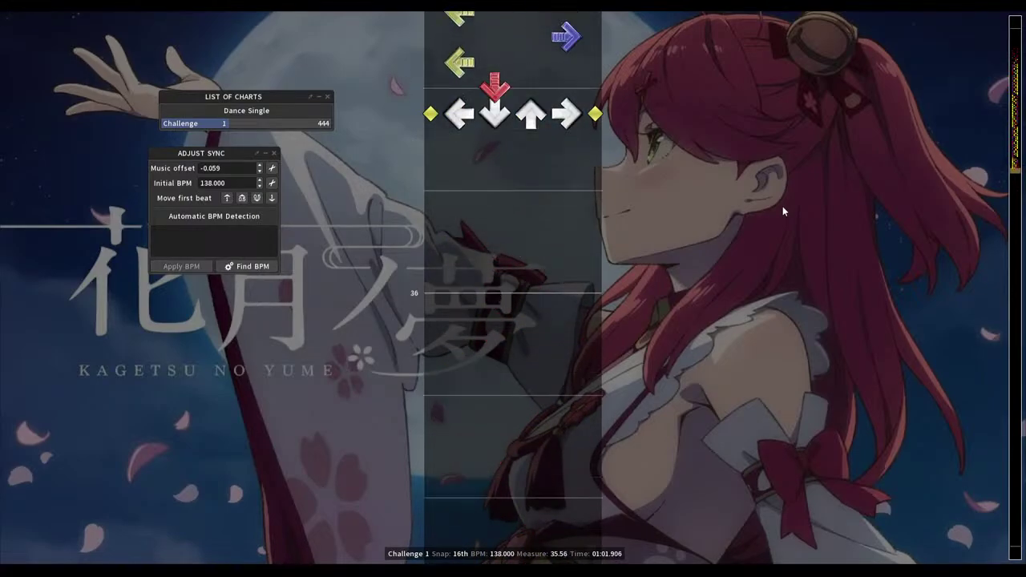
Add 16th-note steps up, down and left from measure 35.56 to 35.69
key(Down)
key(2)
key(Down)
key(1)
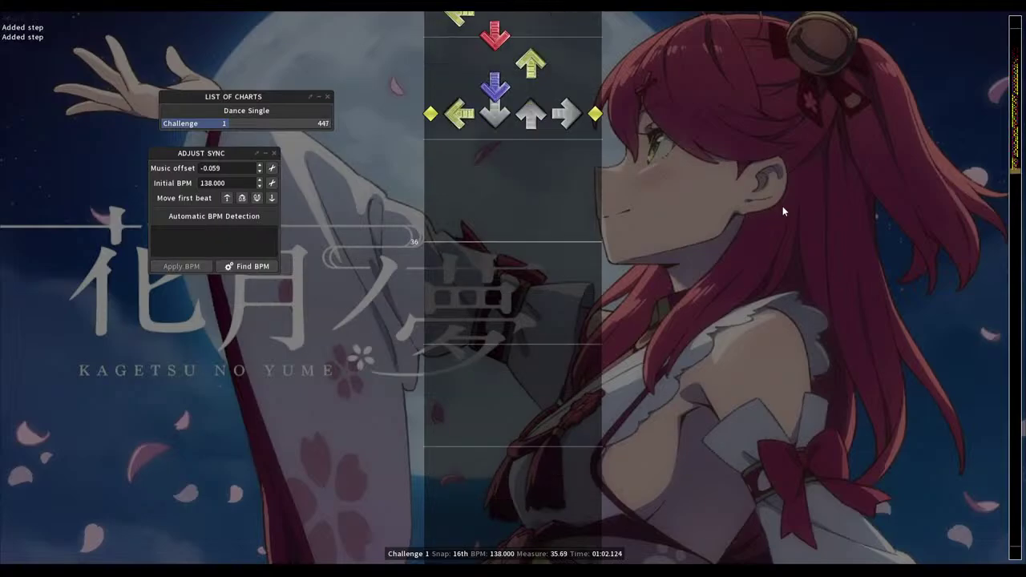
Add 16th-note steps right, up, down, up and right from measure 35.75 to 36.00 and play the stream back
key(Down)
key(4)
key(Down)
key(3)
key(Up)
key(Up)
key(Up)
key(Up)
key(Up)
key(Up)
key(Up)
key(Up)
key(Up)
key(Up)
key(Up)
key(Up)
key(Up)
key(Up)
key(4)
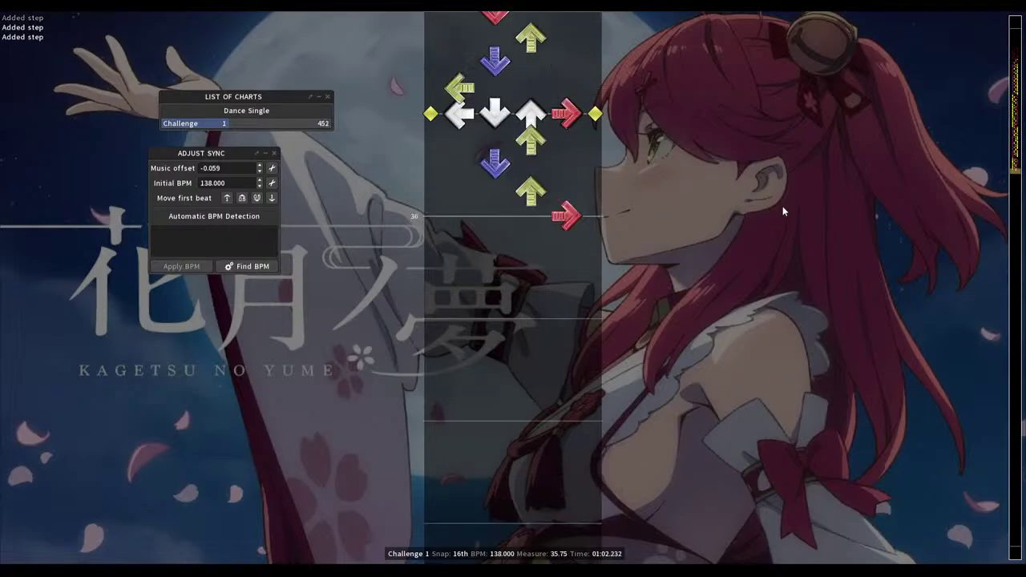
key(3)
key(1)
key(space)
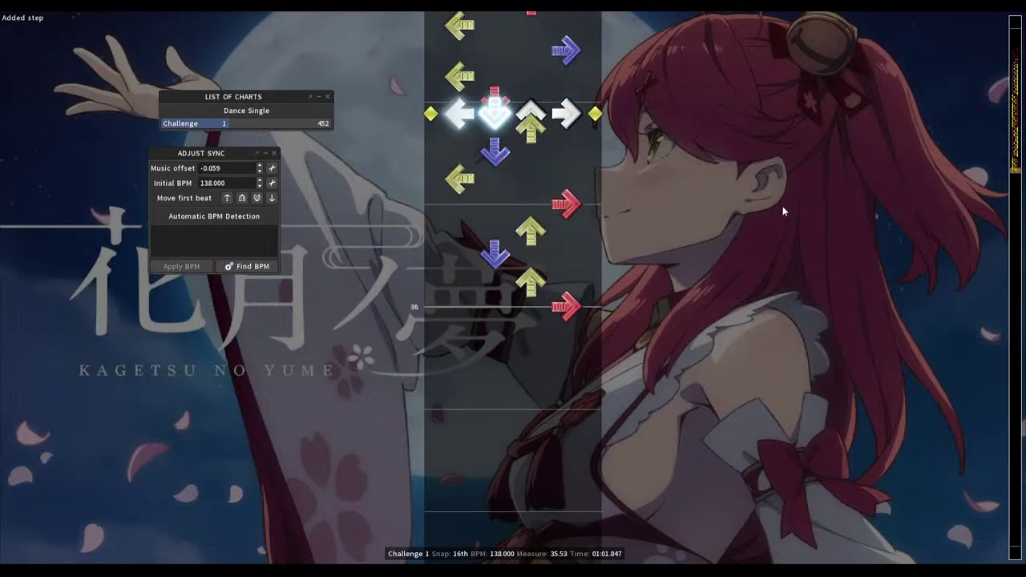
Add 16th-note steps left, right, down and up from measure 36.06 to 36.25
key(space)
key(1)
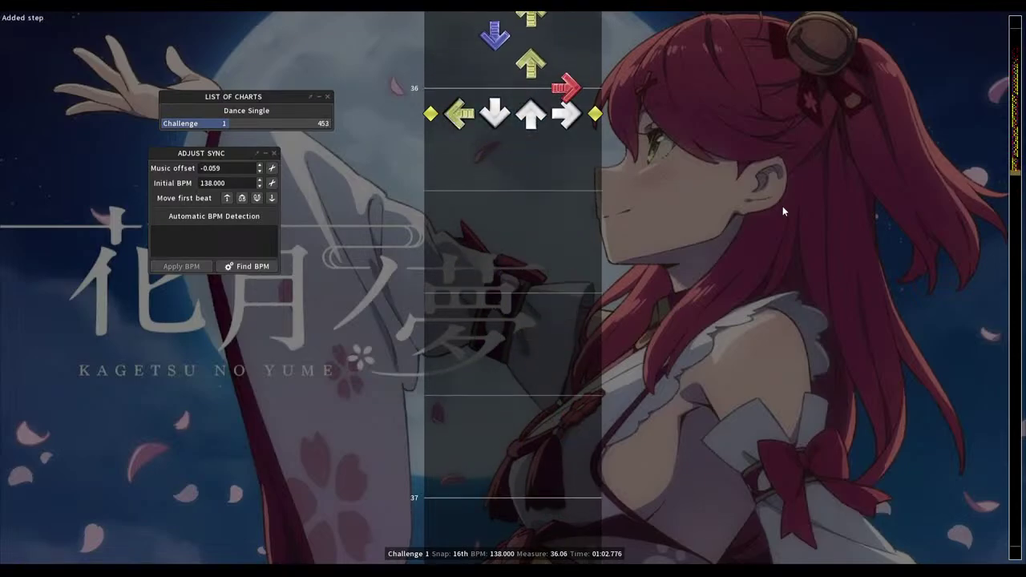
key(Down)
key(4)
key(Down)
key(2)
key(Down)
key(3)
Add 16th-note steps down, right and left from measure 36.31 to 36.44
key(Down)
key(2)
key(Down)
key(4)
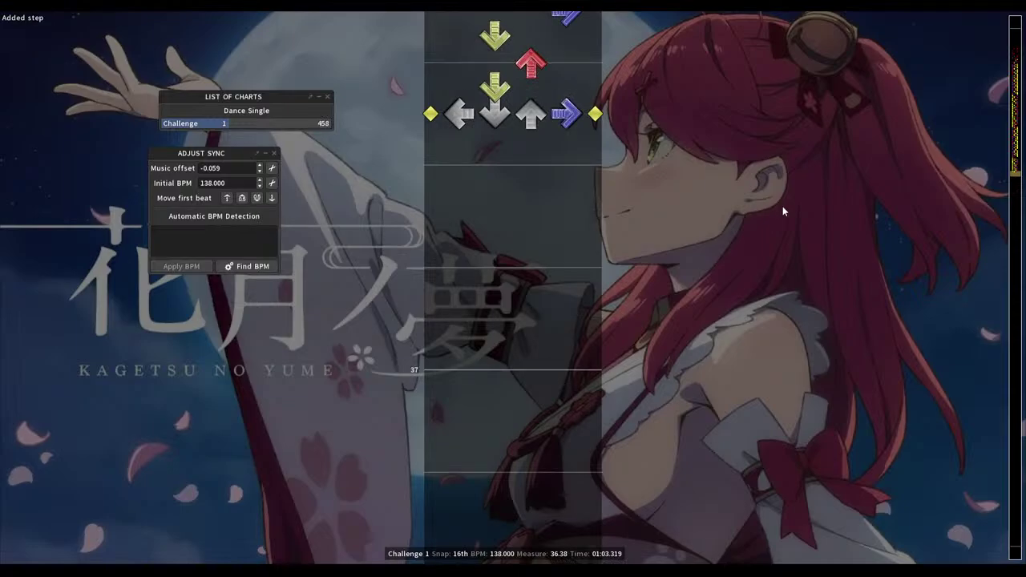
key(Down)
key(1)
Play back the stream from measure 35.50 to check how the newly placed steps fit the music
key(Up)
key(Up)
key(Up)
key(Up)
key(Up)
key(Up)
key(Up)
key(Up)
key(Up)
key(Up)
key(Up)
key(Up)
key(Up)
key(Up)
key(Up)
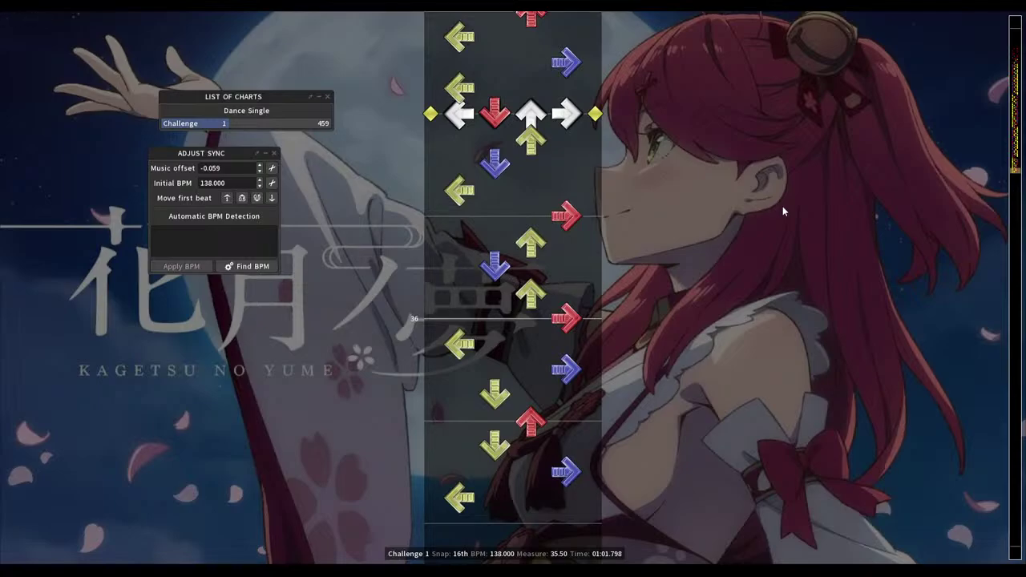
key(space)
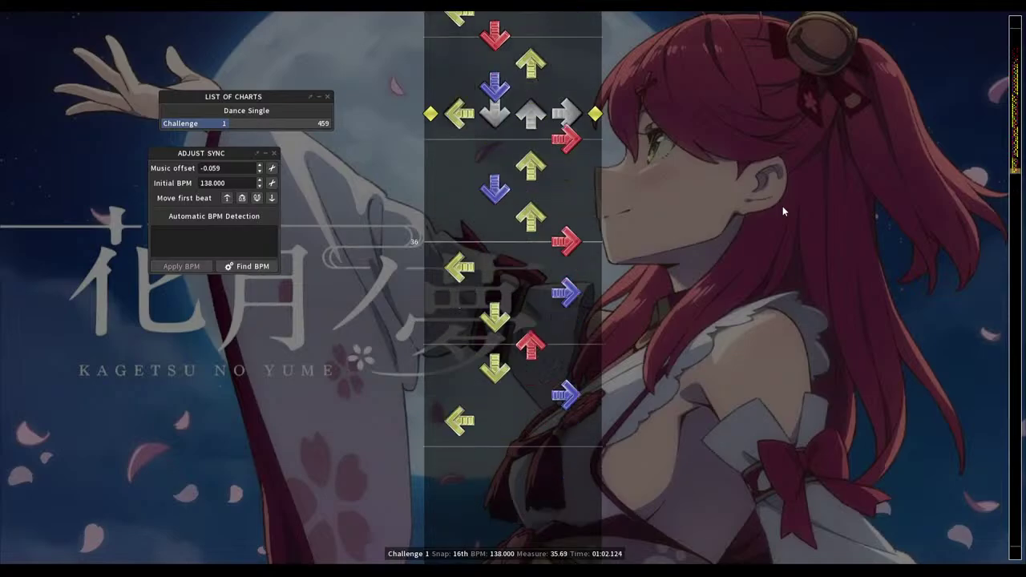
key(space)
Add 16th-note steps up, down, up and left from measure 36.50 to 36.69 and play the section back
key(1)
key(2)
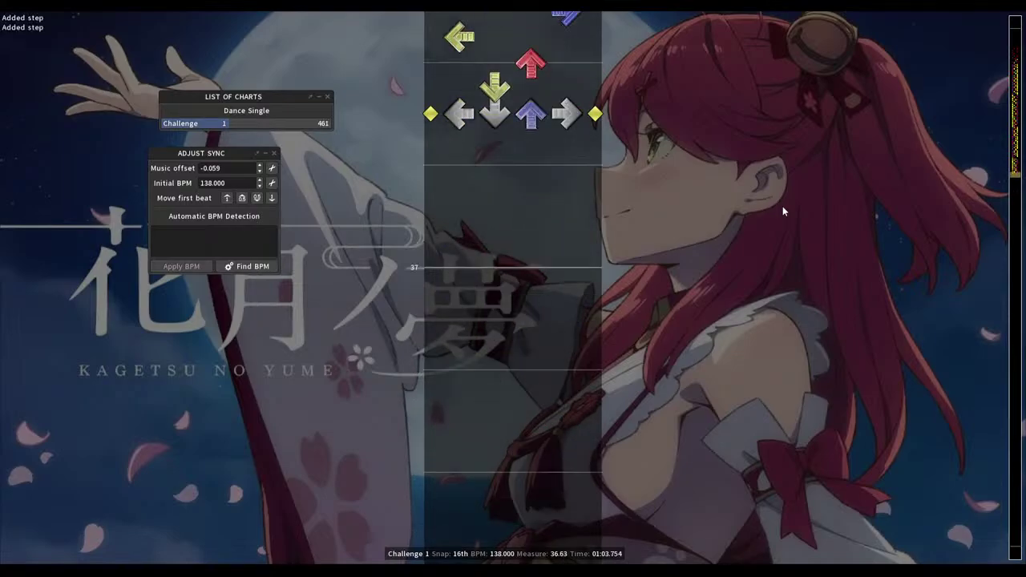
key(3)
key(4)
scroll(783, 211, up, 10)
key(space)
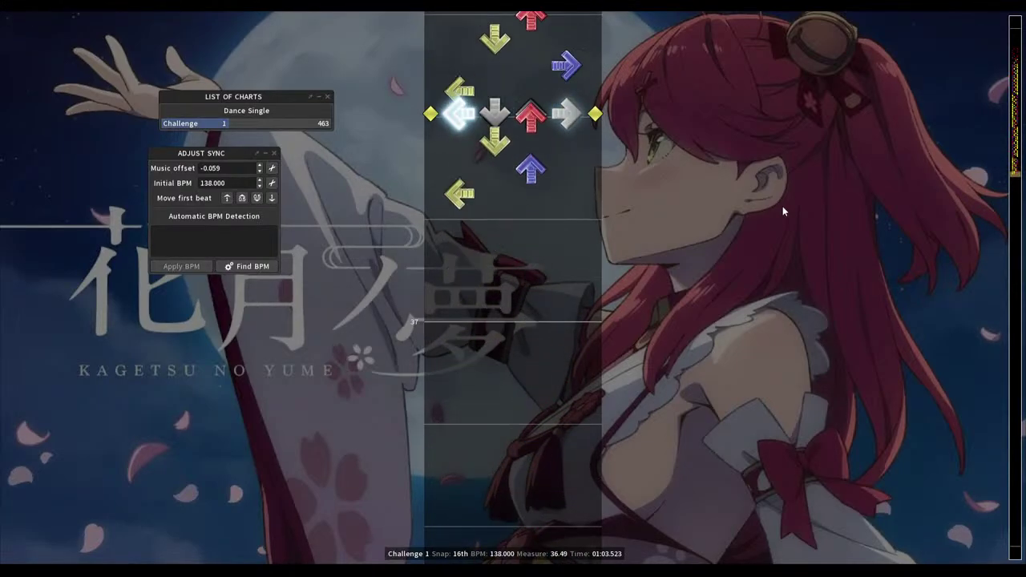
key(space)
Add 16th-note steps right, up, right, left, down and left from measure 36.75 to 37.06
key(4)
scroll(784, 211, down, 1)
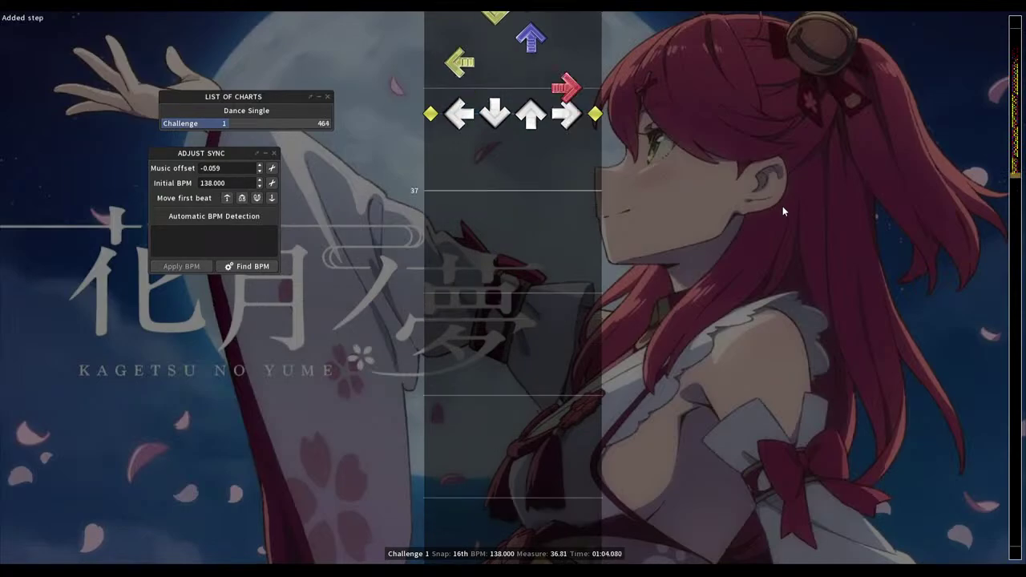
key(3)
scroll(783, 211, down, 1)
key(4)
scroll(784, 211, down, 1)
key(1)
scroll(784, 211, down, 1)
key(2)
scroll(783, 210, down, 1)
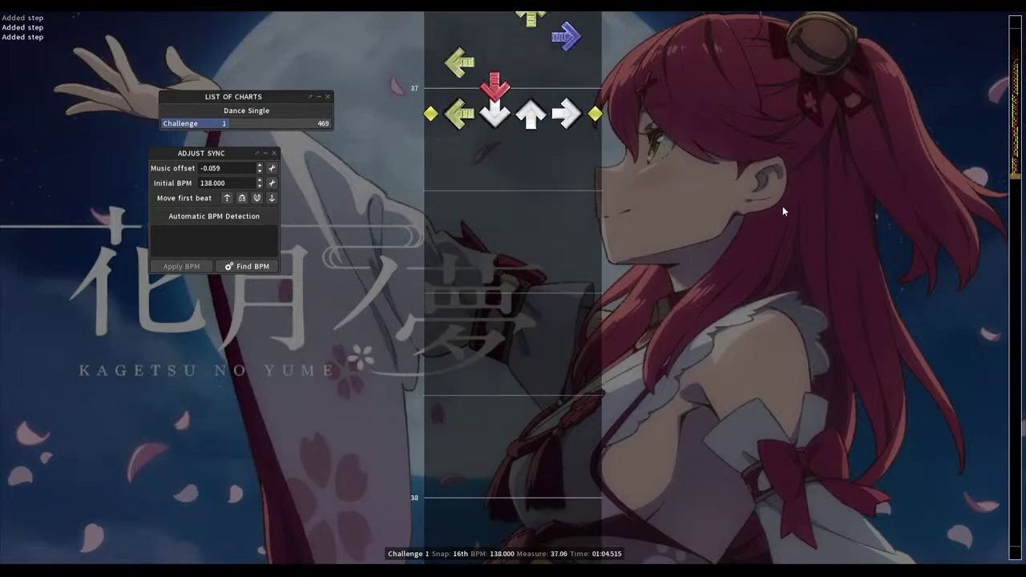
Add 16th-note steps down, up, right and up from measure 37.13 to 37.31
scroll(784, 211, down, 1)
key(2)
scroll(784, 211, down, 1)
key(3)
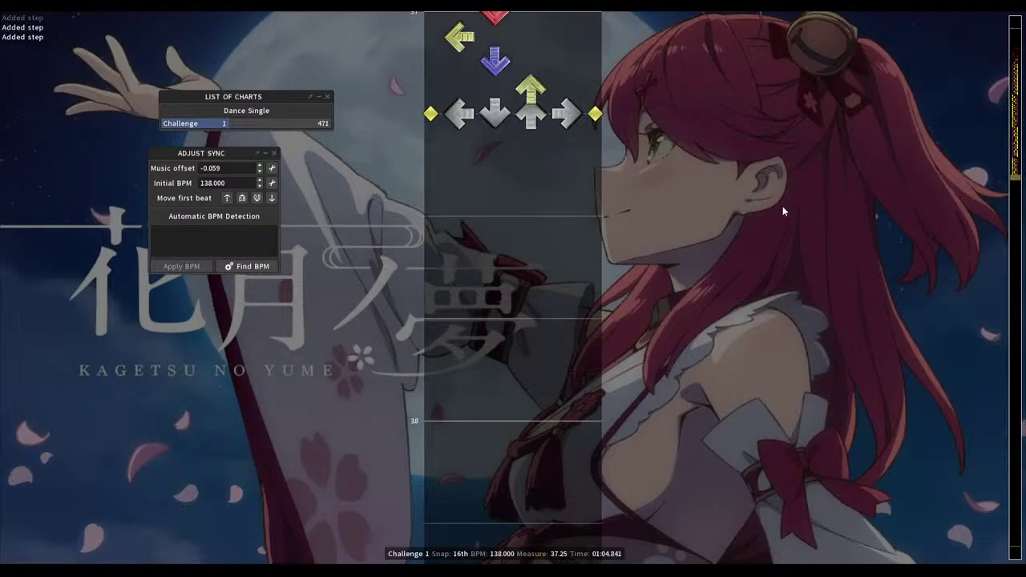
scroll(784, 211, down, 1)
key(4)
scroll(783, 211, down, 1)
key(3)
Add 16th-note steps right, left and up from measure 37.38 to 37.50
scroll(784, 211, down, 1)
key(4)
scroll(784, 211, down, 1)
key(1)
scroll(784, 211, down, 1)
key(3)
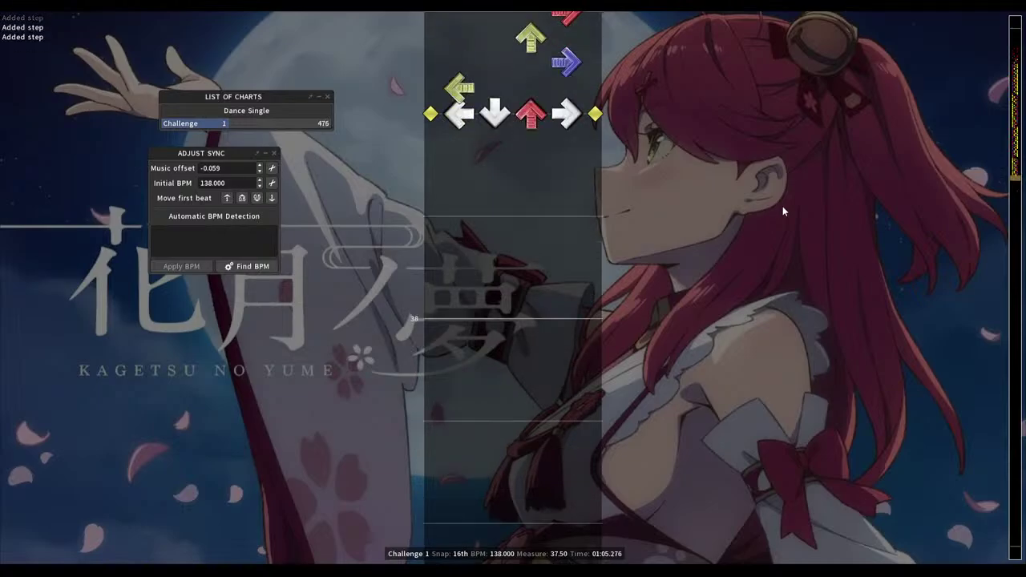
Add a left step at measure 37.56 and an up step at measure 37.63
scroll(783, 211, down, 1)
key(1)
key(4)
key(4)
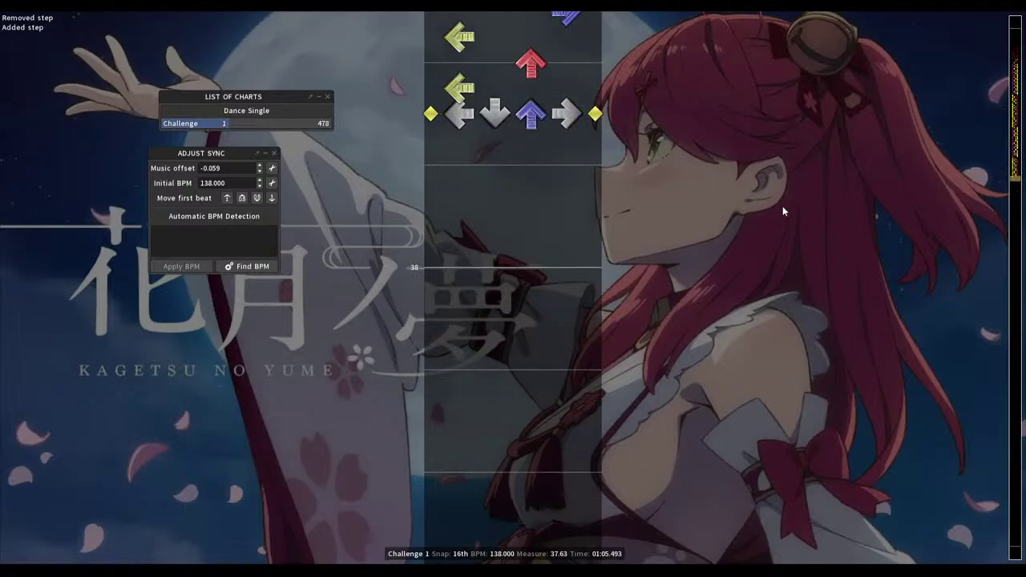
key(4)
scroll(784, 211, up, 1)
scroll(784, 211, down, 1)
key(3)
Add 16th-note steps down, right and down from measure 37.69 to 37.81
scroll(784, 211, down, 1)
key(2)
scroll(783, 211, down, 1)
key(4)
scroll(783, 211, down, 1)
key(2)
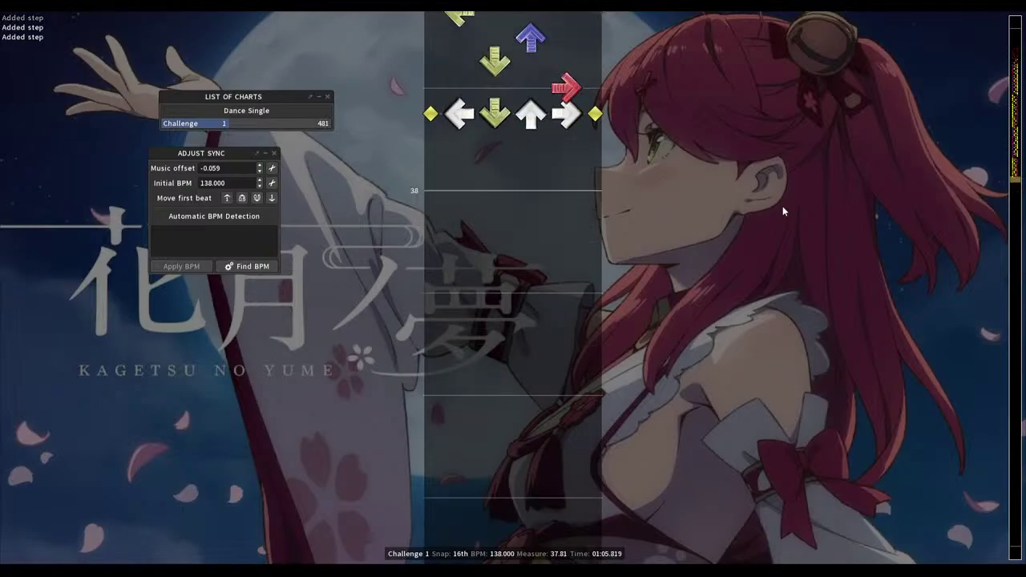
Add 16th-note steps right, left, up, left and right from measure 37.88 to 38.13
scroll(783, 211, down, 1)
key(1)
scroll(783, 211, down, 1)
key(3)
scroll(783, 211, down, 1)
key(1)
scroll(784, 211, down, 1)
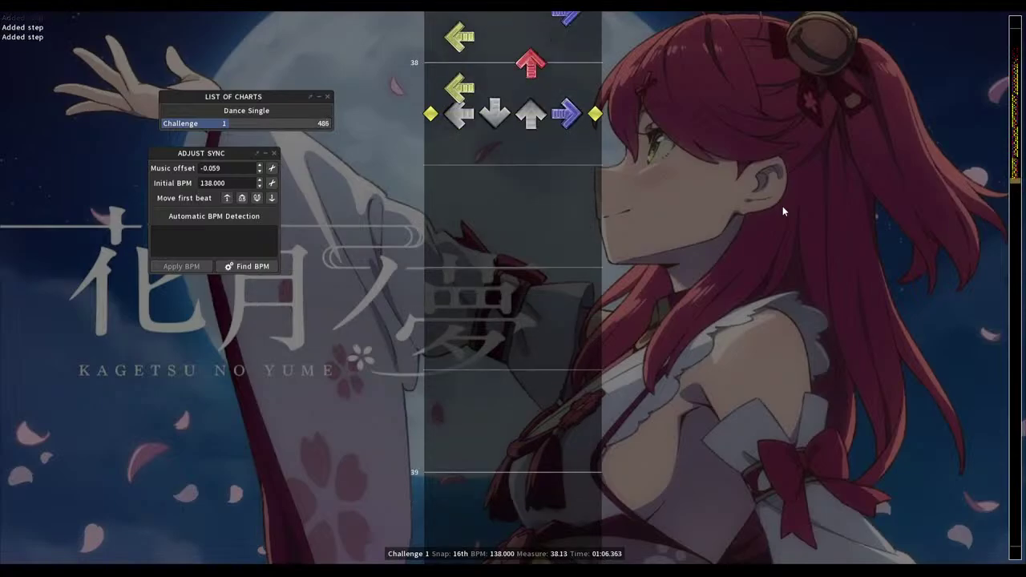
Replace the left step at measure 38.06 with a down step
scroll(783, 211, up, 1)
key(1)
key(2)
scroll(784, 211, down, 2)
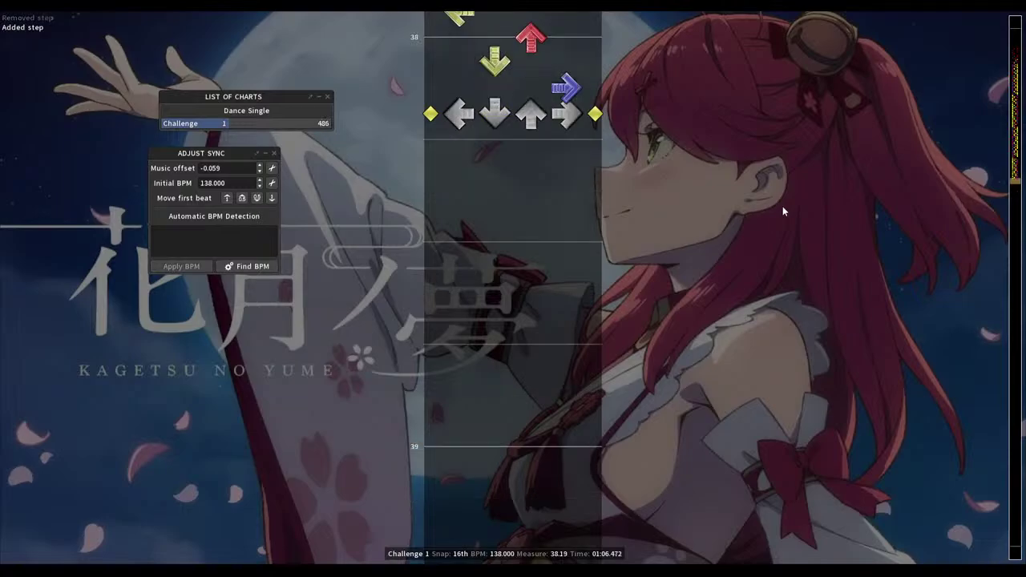
Add 16th-note steps left, right and up from measure 38.19 to 38.31
key(1)
scroll(784, 211, down, 1)
key(4)
scroll(784, 210, down, 1)
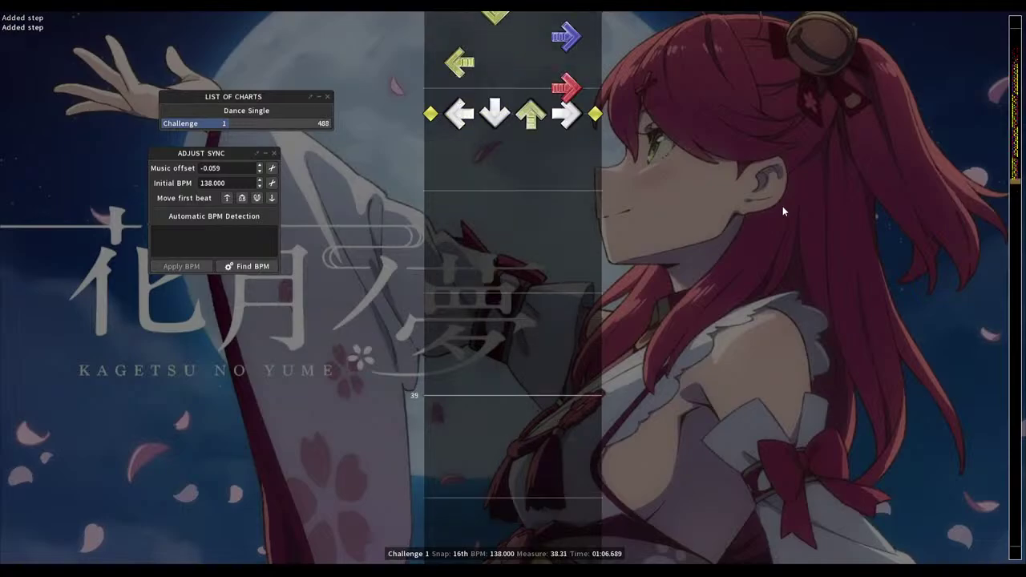
key(3)
scroll(784, 211, down, 1)
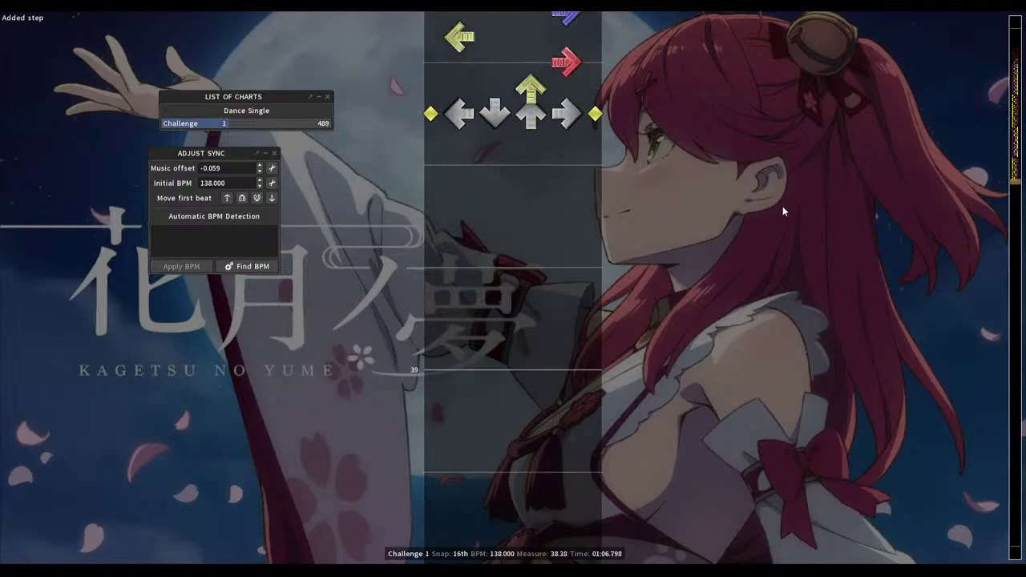
Add 16th-note steps down, left, right, left and down from measure 38.38 to 38.63
key(2)
scroll(783, 211, down, 1)
key(1)
scroll(783, 211, down, 1)
key(4)
scroll(784, 211, down, 1)
key(1)
scroll(783, 211, down, 1)
key(2)
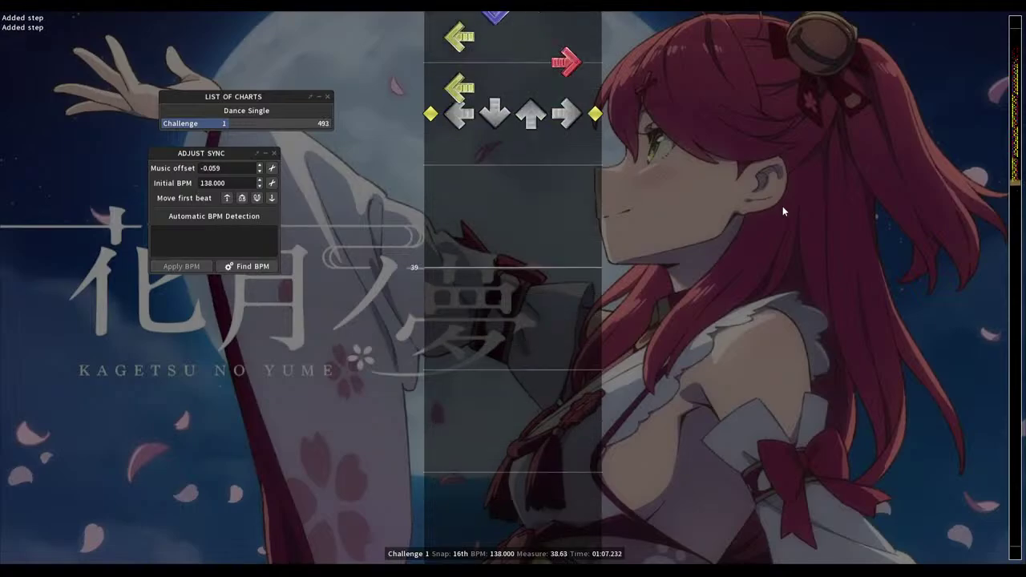
Add 16th-note steps up, right, left and right from measure 38.69 to 38.88
scroll(783, 211, down, 2)
key(3)
key(4)
scroll(784, 211, down, 1)
key(1)
scroll(783, 210, down, 1)
key(4)
scroll(784, 211, down, 1)
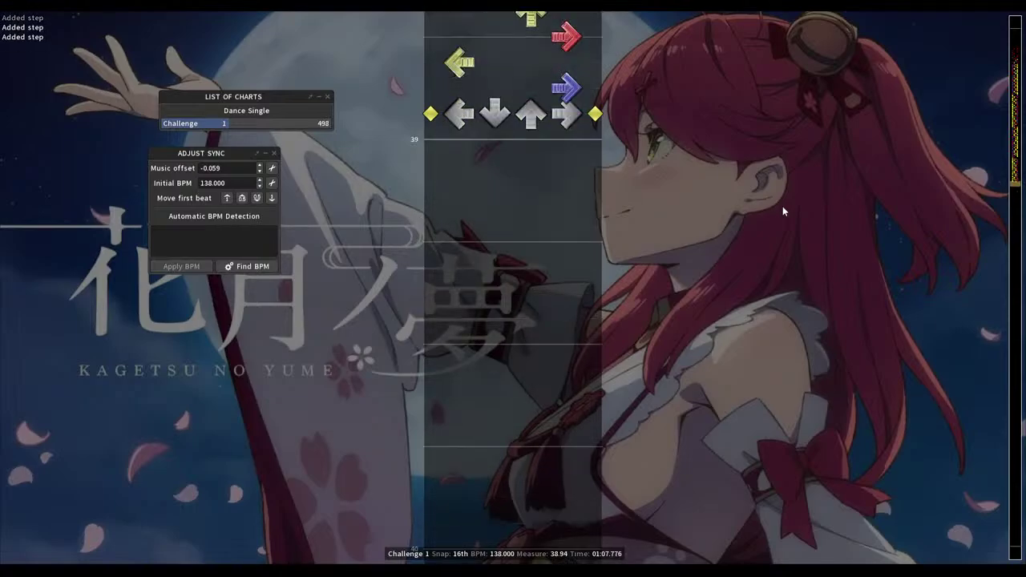
Add 16th-note steps down, up, left and right from measure 38.94 to 39.13
key(2)
scroll(783, 211, down, 1)
key(3)
scroll(784, 211, down, 1)
key(1)
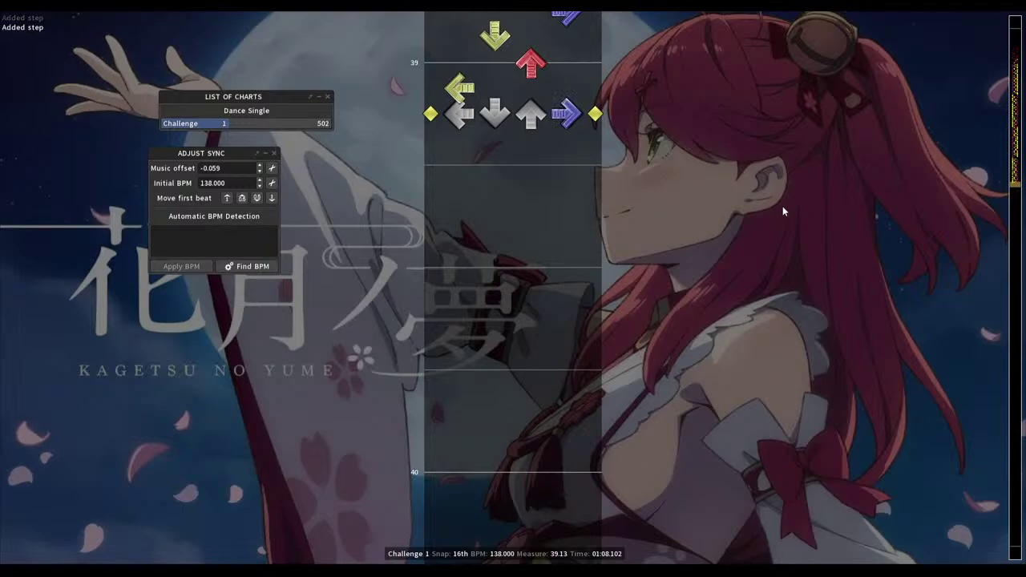
Review the step patterns of the new stream between measures 37.25 and 39.13
scroll(783, 211, up, 18)
scroll(783, 211, up, 12)
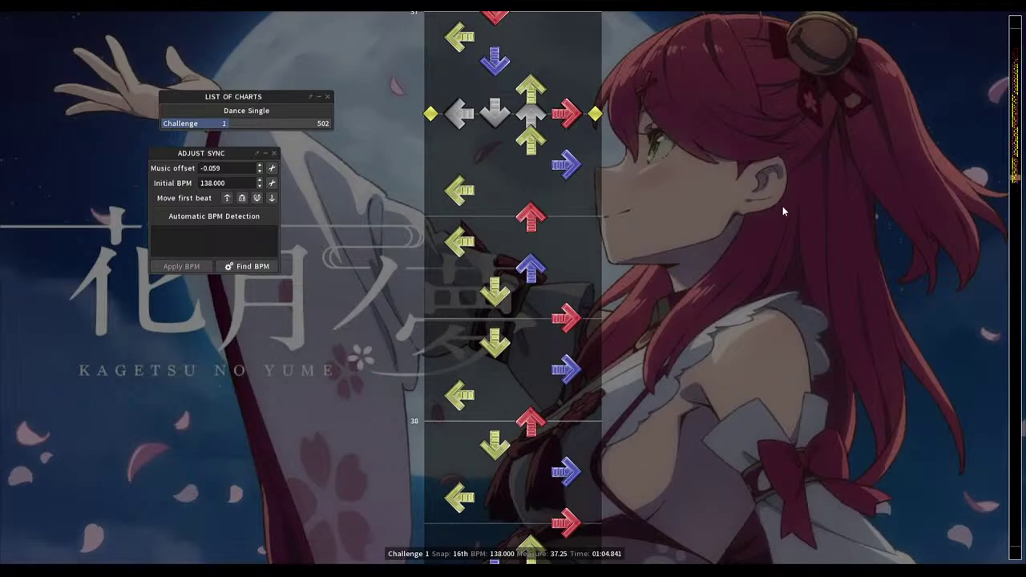
scroll(784, 211, down, 16)
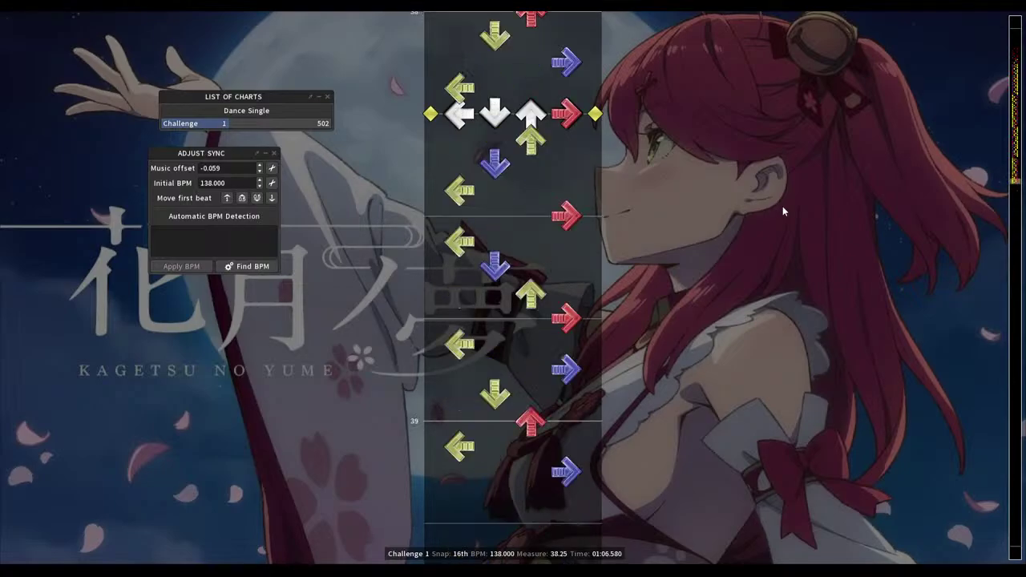
scroll(784, 211, up, 12)
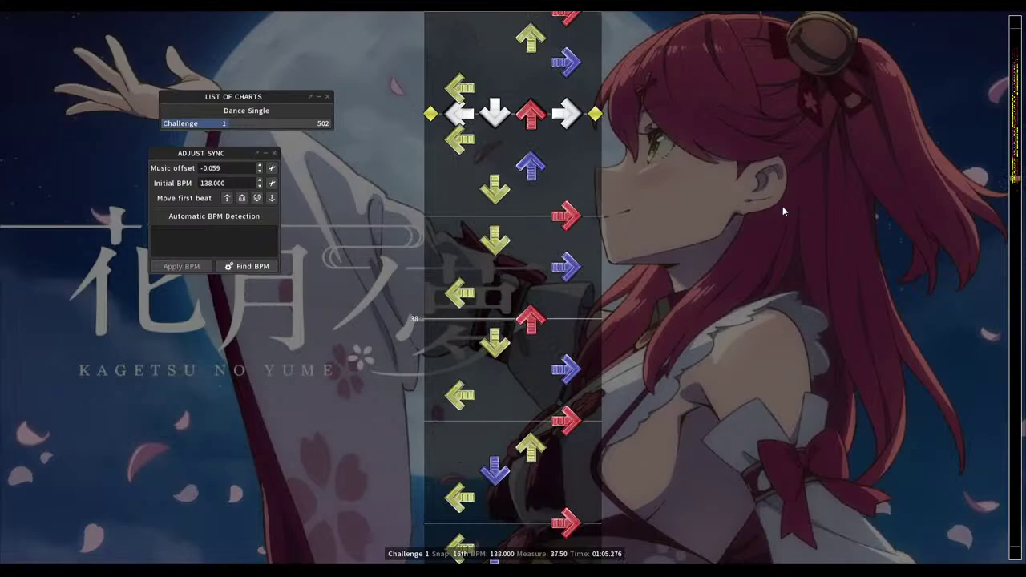
scroll(783, 211, down, 4)
scroll(783, 210, down, 4)
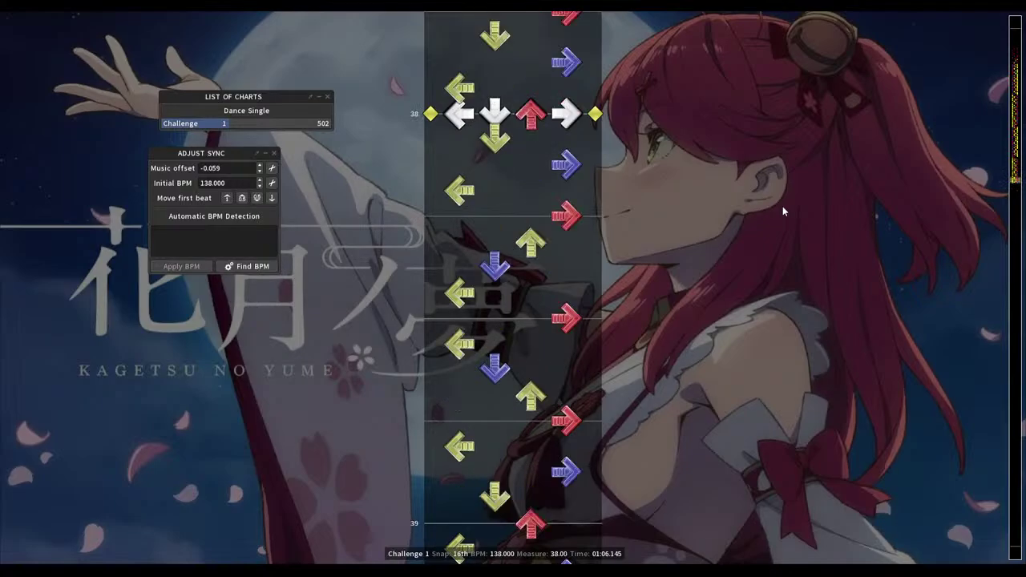
Add 16th-note steps down, right and up from measure 39.19 to 39.31
scroll(784, 211, down, 4)
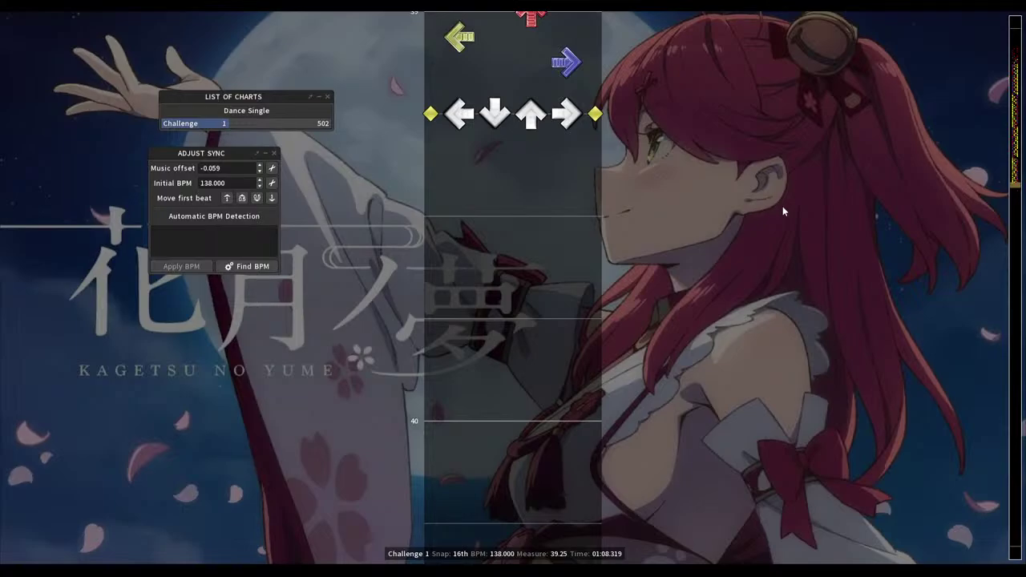
key(2)
key(4)
key(3)
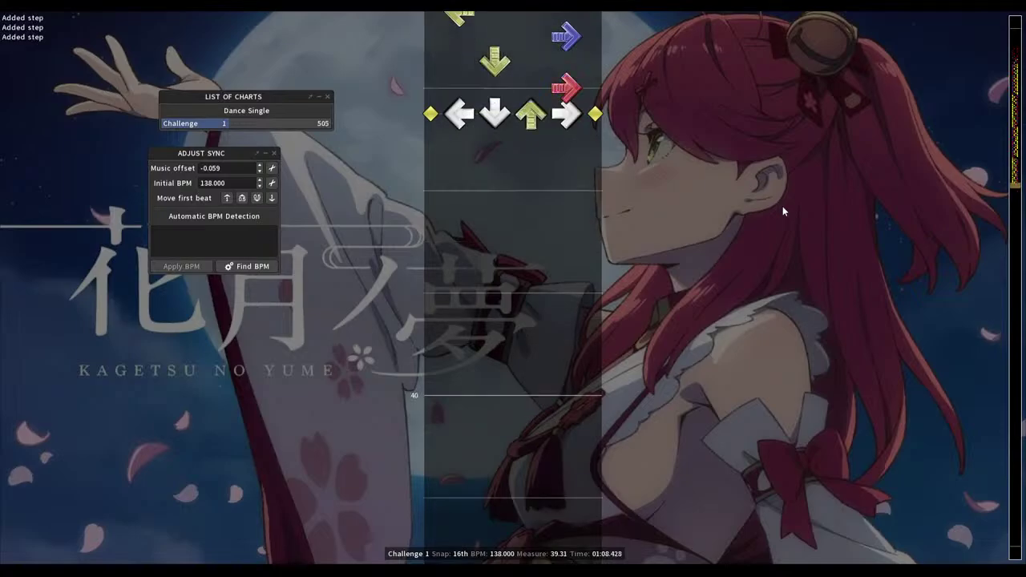
Add 16th-note steps right, down, right, up, right, down, right and up from measure 39.38 to 39.81
key(4)
key(3)
key(4)
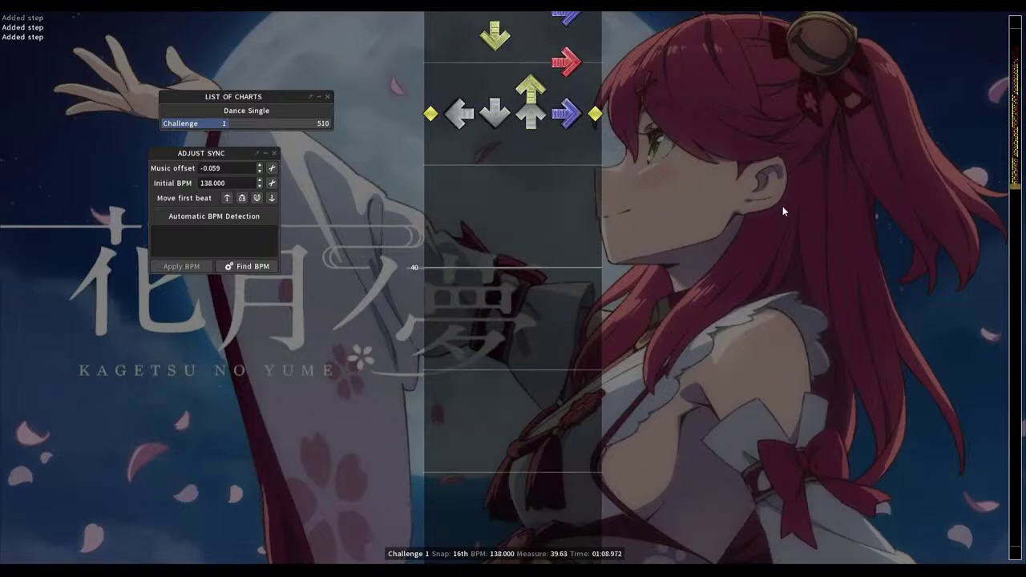
key(2)
key(4)
key(3)
Play back the stream through measures 38 and 39 several times to check its flow against the music
scroll(784, 211, up, 8)
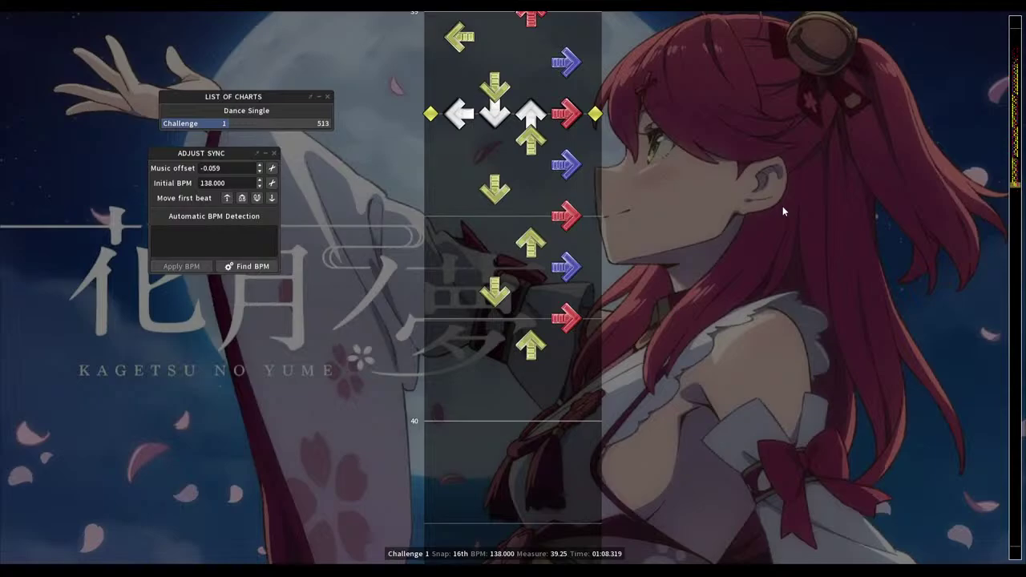
scroll(783, 211, up, 10)
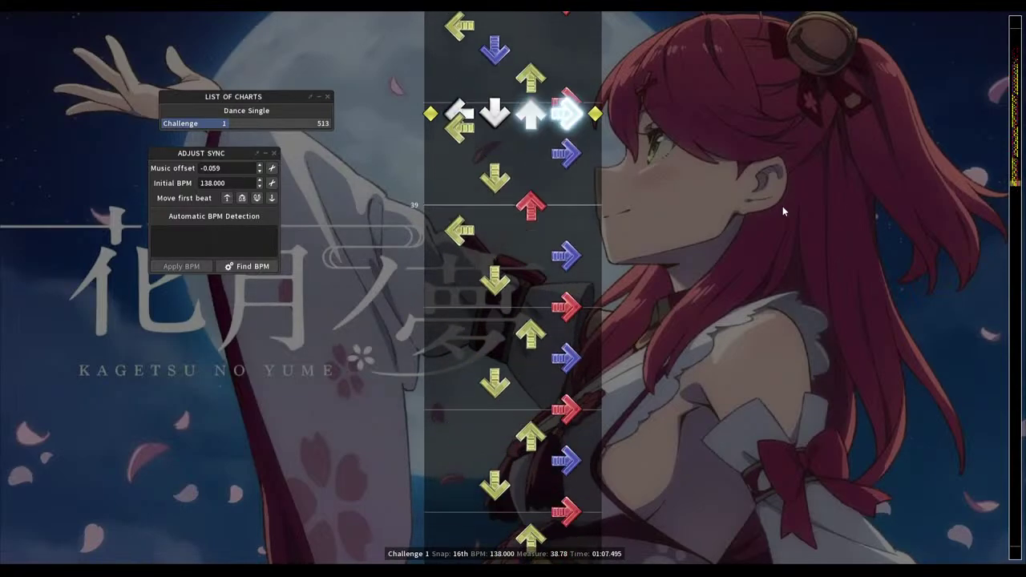
key(space)
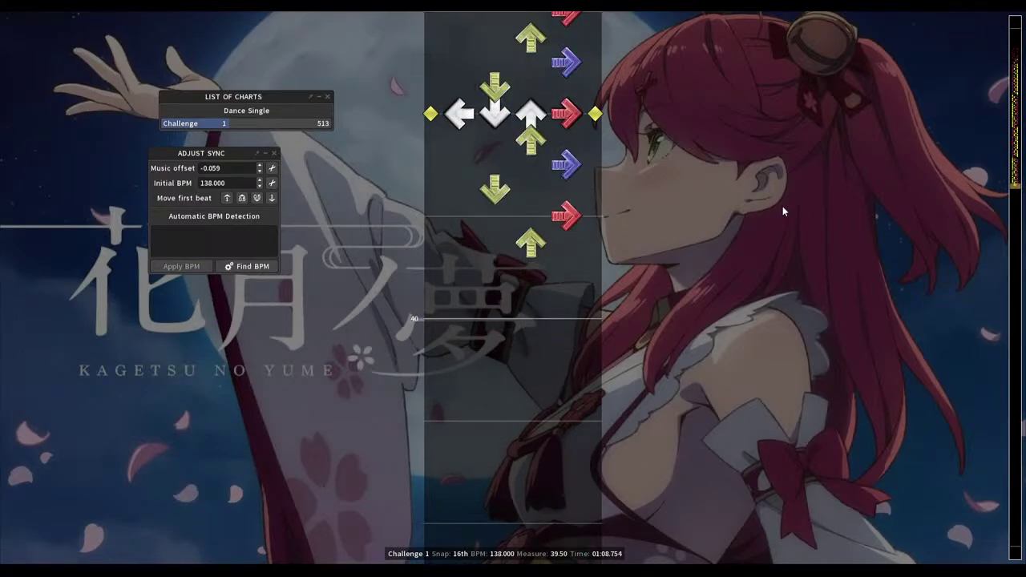
scroll(783, 211, up, 8)
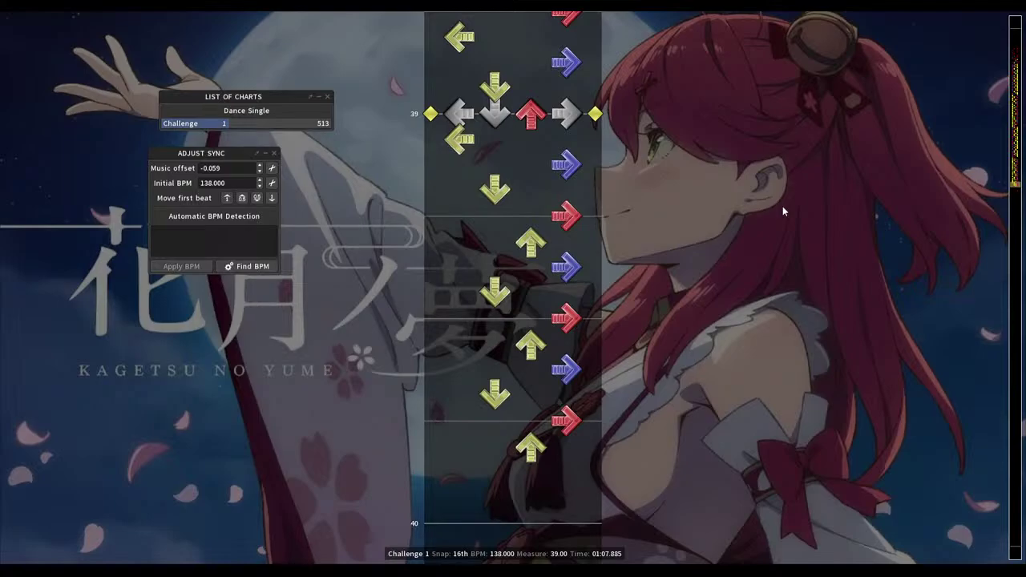
scroll(784, 211, up, 20)
key(space)
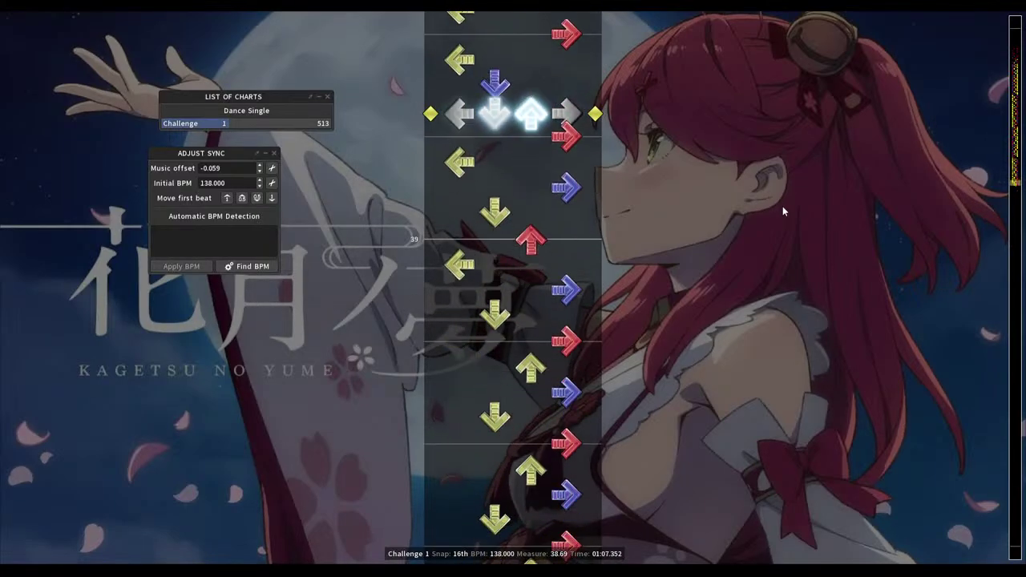
key(space)
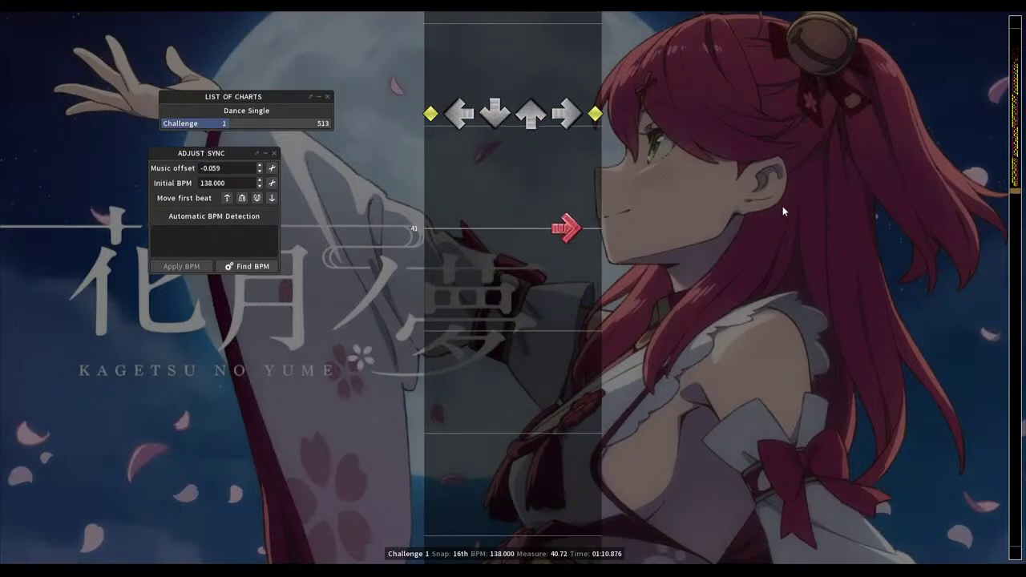
scroll(783, 211, up, 5)
scroll(783, 211, up, 8)
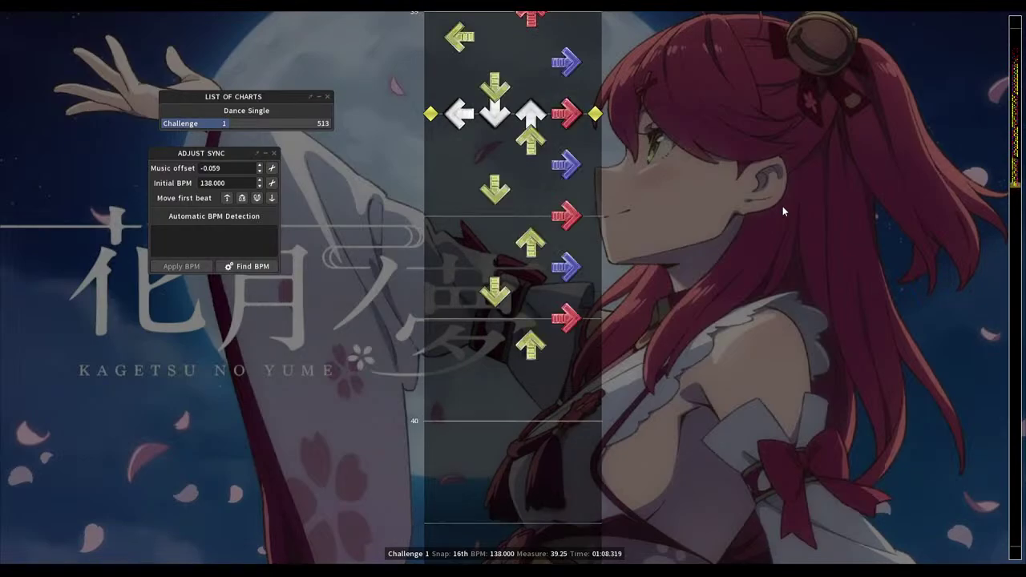
scroll(784, 211, up, 15)
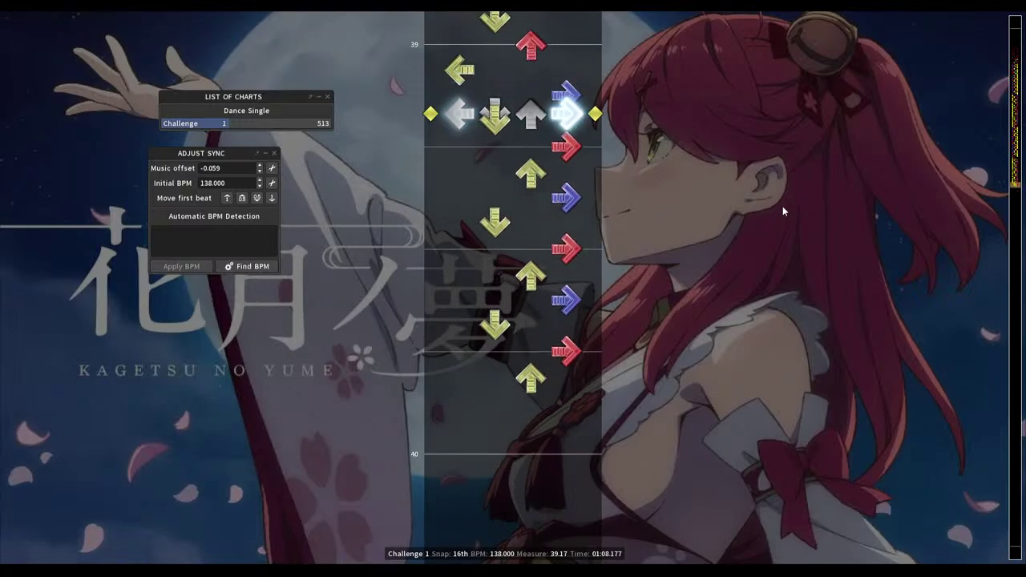
scroll(783, 211, up, 1)
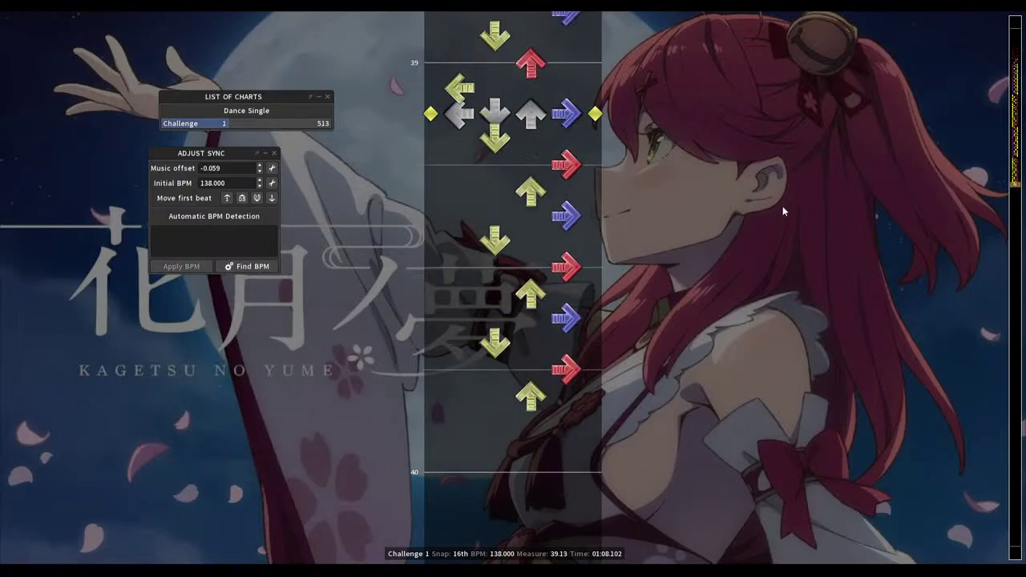
Change the step at measure 39.25 to an up step and the one at 39.31 to a left step
scroll(784, 211, down, 2)
key(4)
key(3)
scroll(784, 211, down, 1)
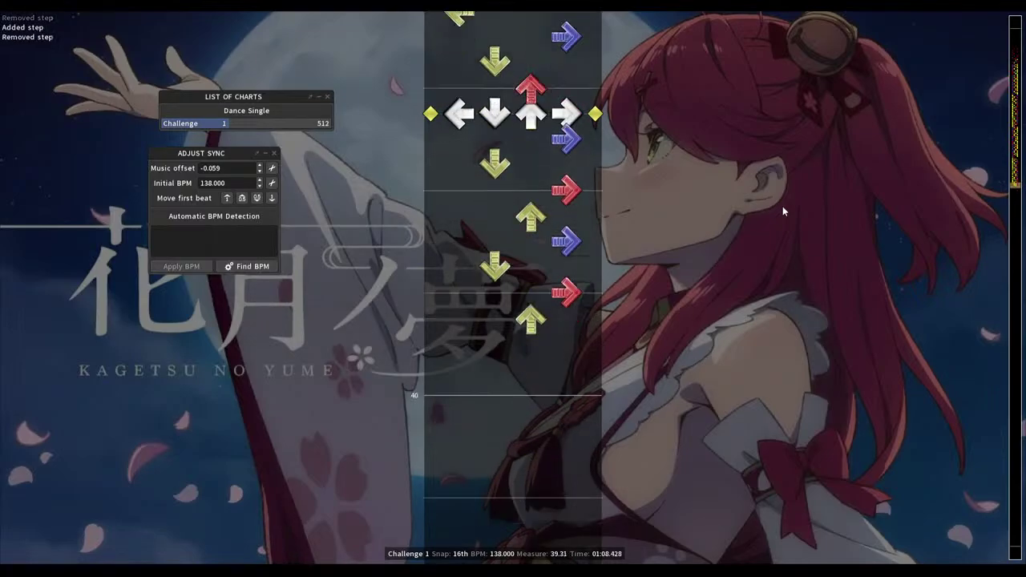
key(3)
key(1)
scroll(784, 210, down, 1)
scroll(783, 211, down, 2)
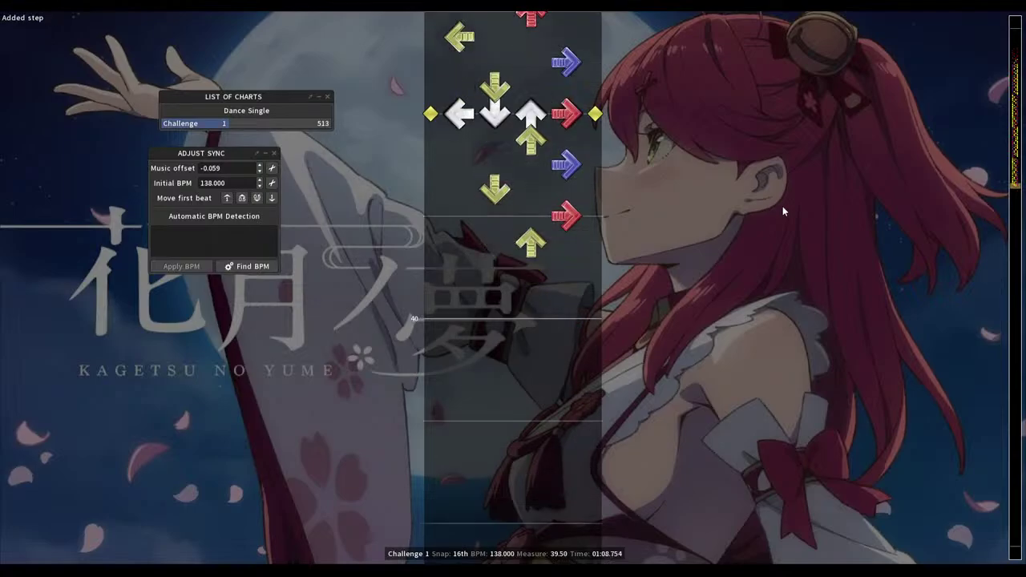
Change the right step at measure 39.50 to an up step and the up step at 39.56 to a left step
key(4)
key(3)
scroll(784, 211, down, 1)
key(4)
key(1)
scroll(783, 211, down, 2)
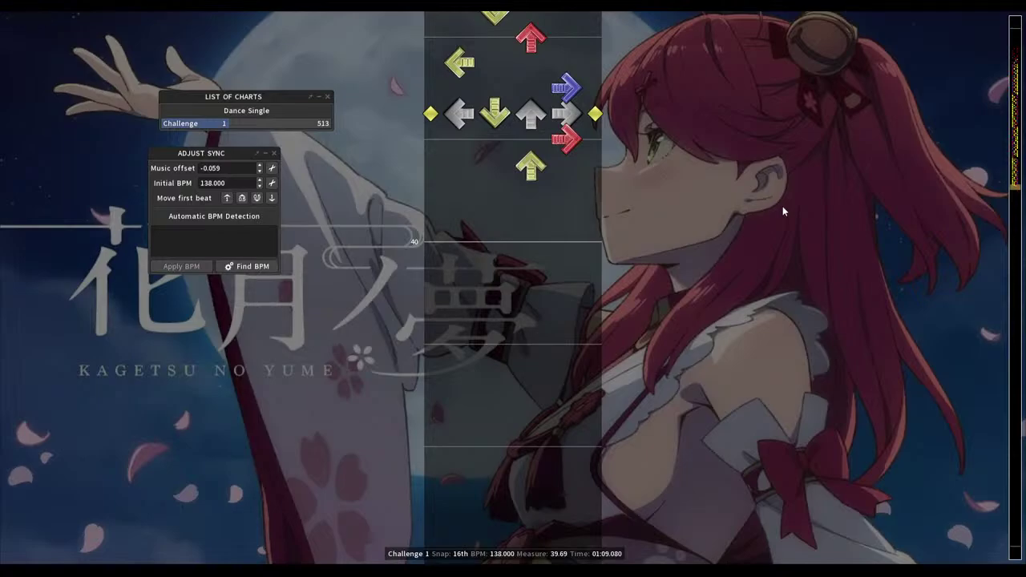
Play back the stream through measures 38 and 39 to check the changed steps against the music
scroll(783, 211, up, 20)
key(space)
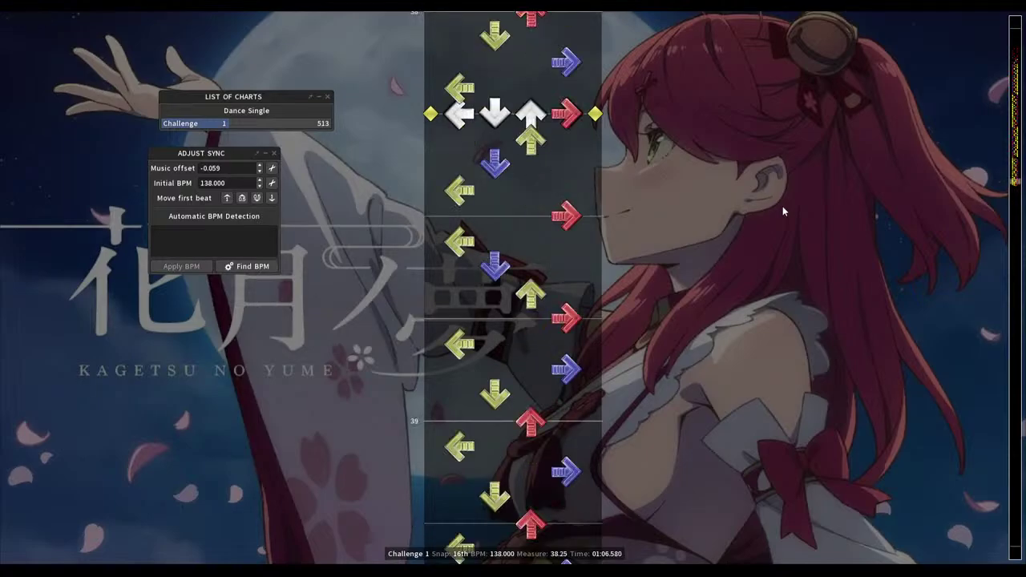
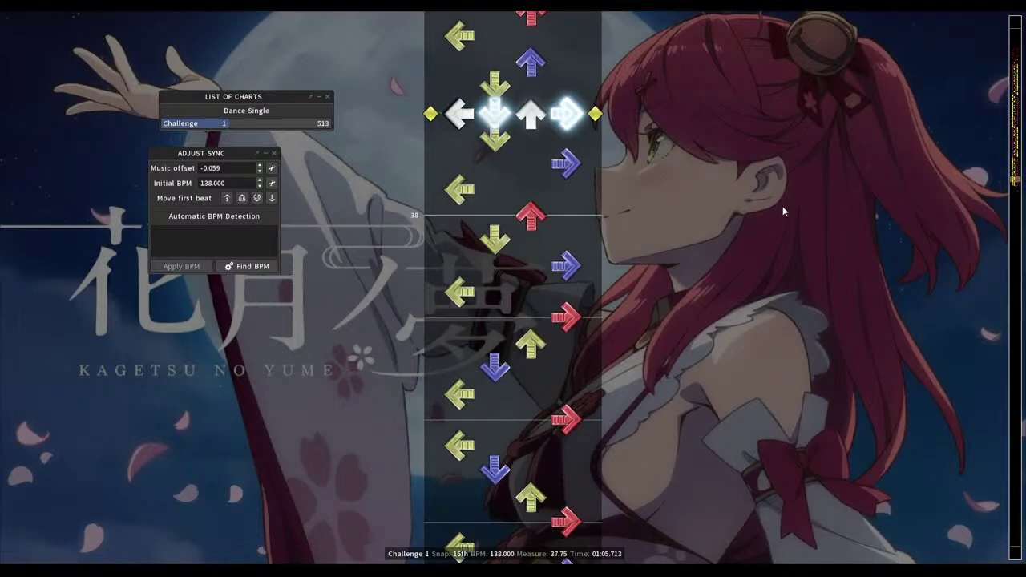
scroll(784, 211, up, 5)
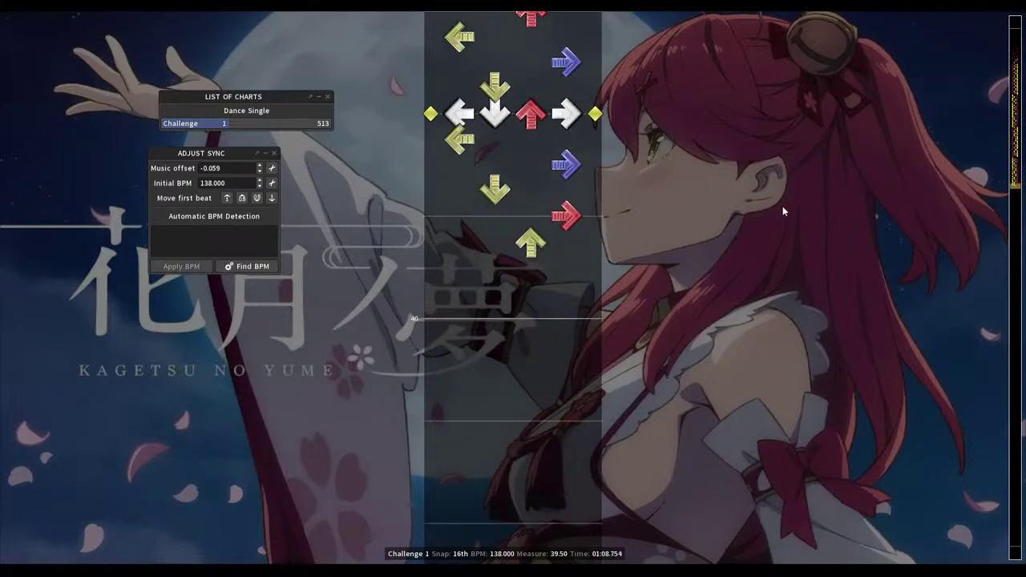
Replace the up step at measure 39.50 with a right step
key(2)
key(2)
key(3)
key(4)
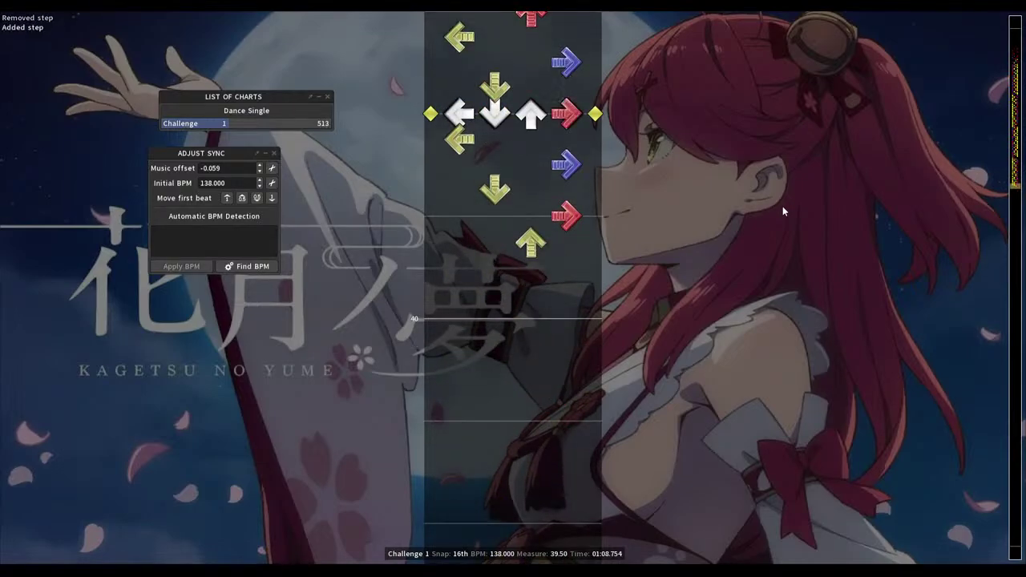
Change the steps at measures 39.63 and 39.69 to down and up, and remove the up step at 39.81
key(Down)
key(Down)
key(4)
key(2)
key(Down)
key(2)
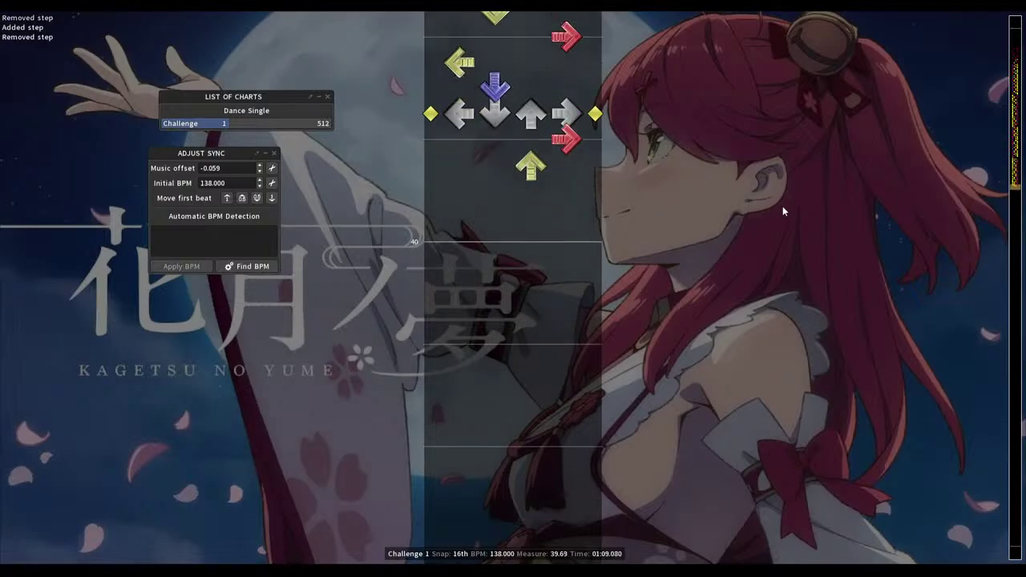
key(Down)
key(Down)
key(Down)
key(Down)
key(4)
Play back measures 38 and 39 and review the stream patterns from 39.00 to 39.75
scroll(784, 211, up, 20)
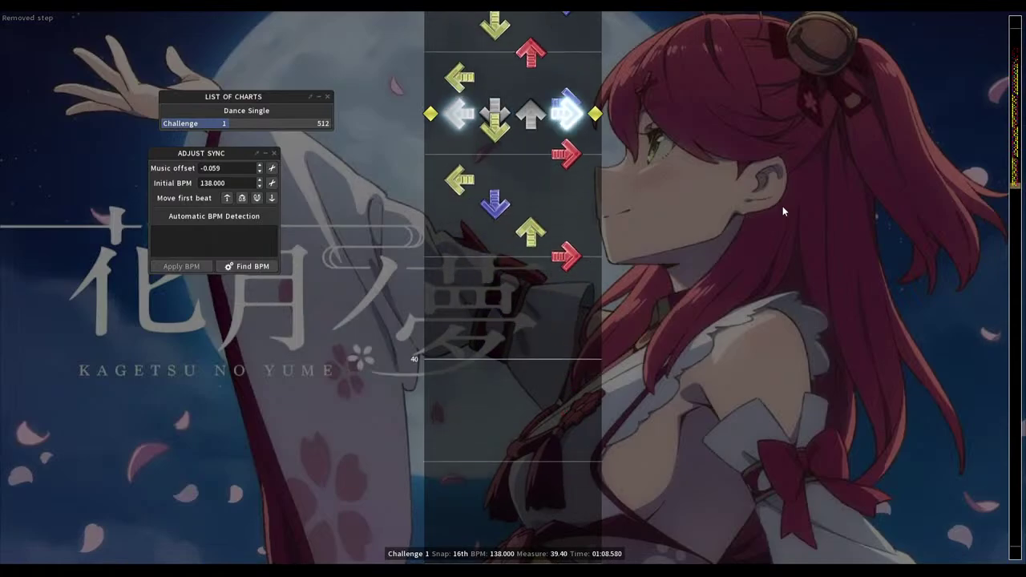
key(space)
scroll(784, 211, up, 12)
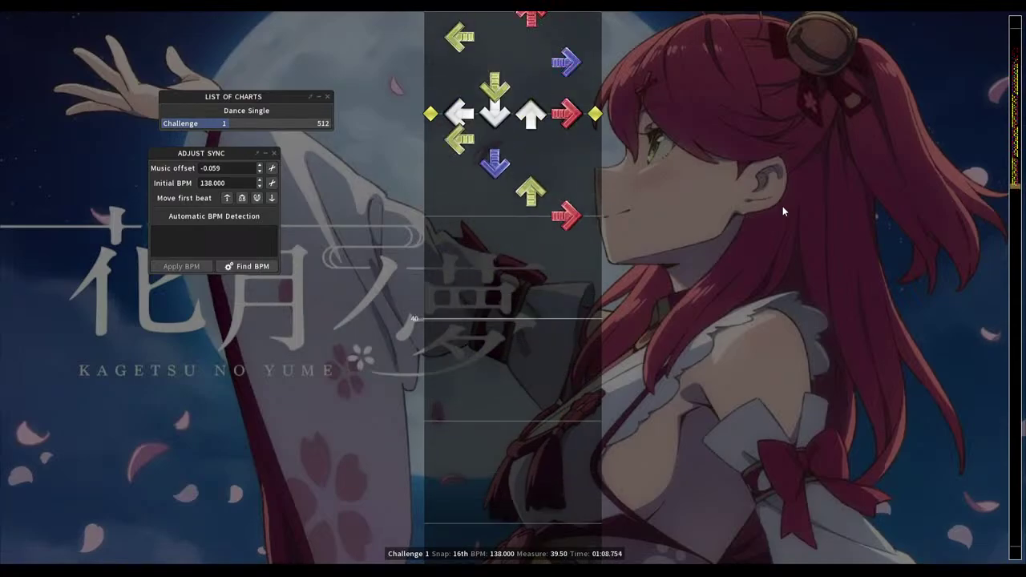
scroll(784, 211, up, 20)
key(space)
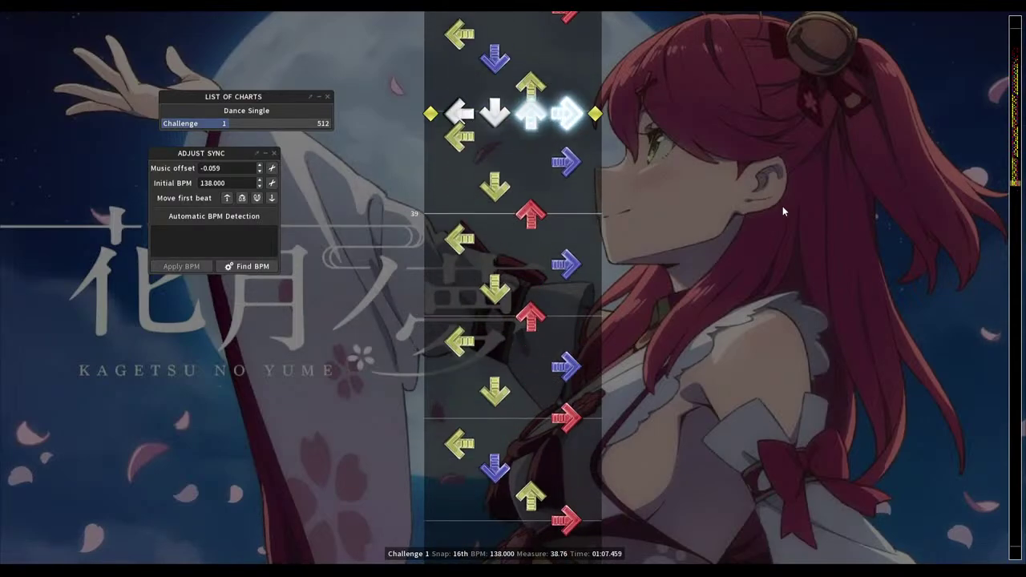
key(space)
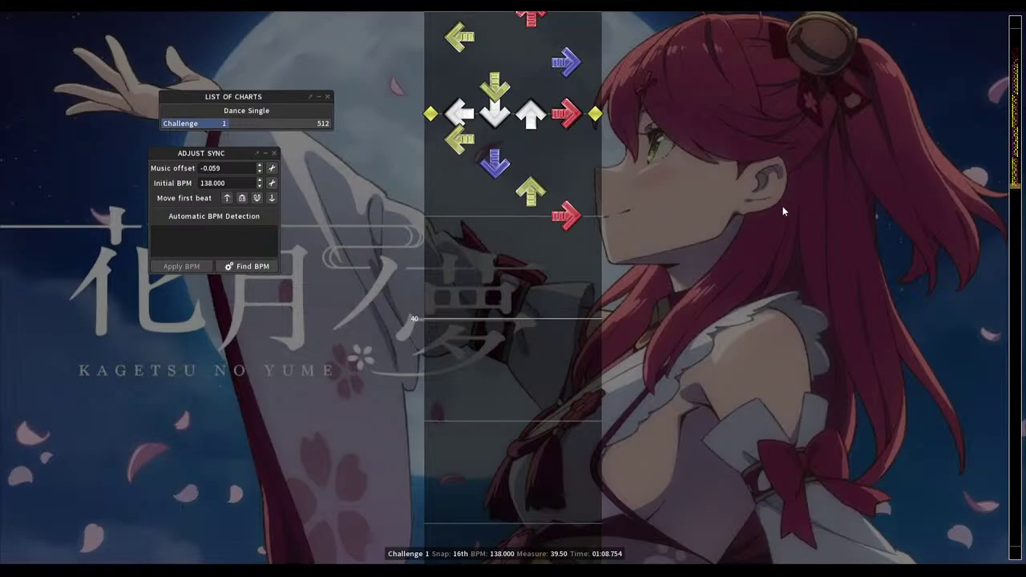
scroll(784, 210, up, 1)
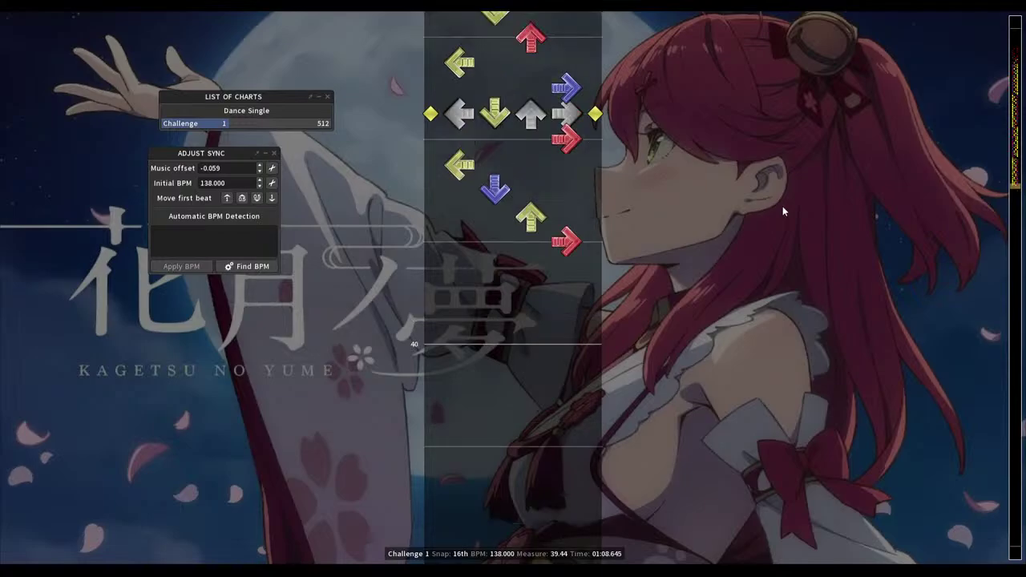
scroll(785, 211, up, 7)
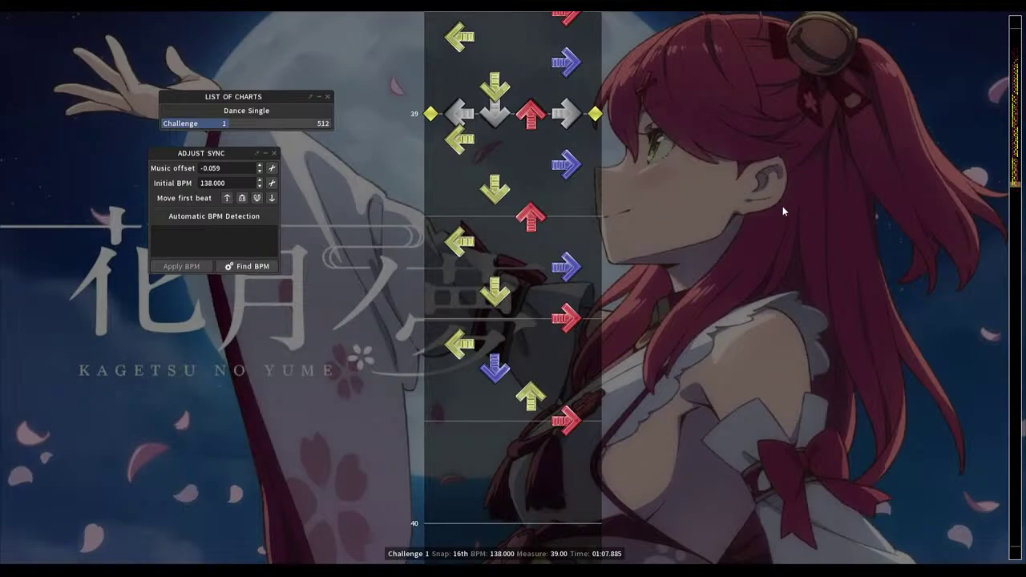
Add 16th-note steps left, down, up and right from measure 39.81 to 40.00
scroll(784, 211, down, 10)
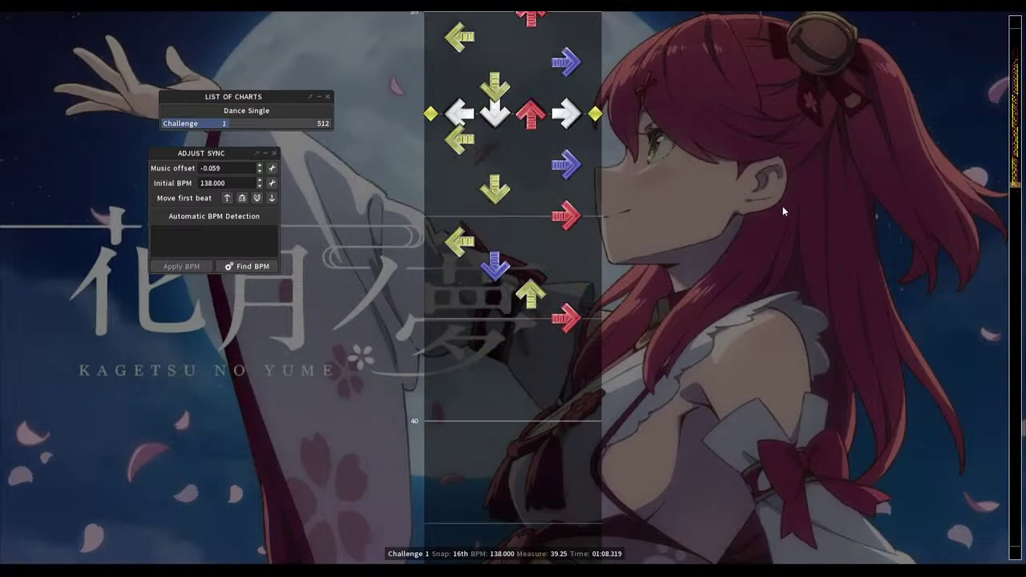
scroll(784, 211, down, 3)
key(1)
scroll(784, 211, down, 1)
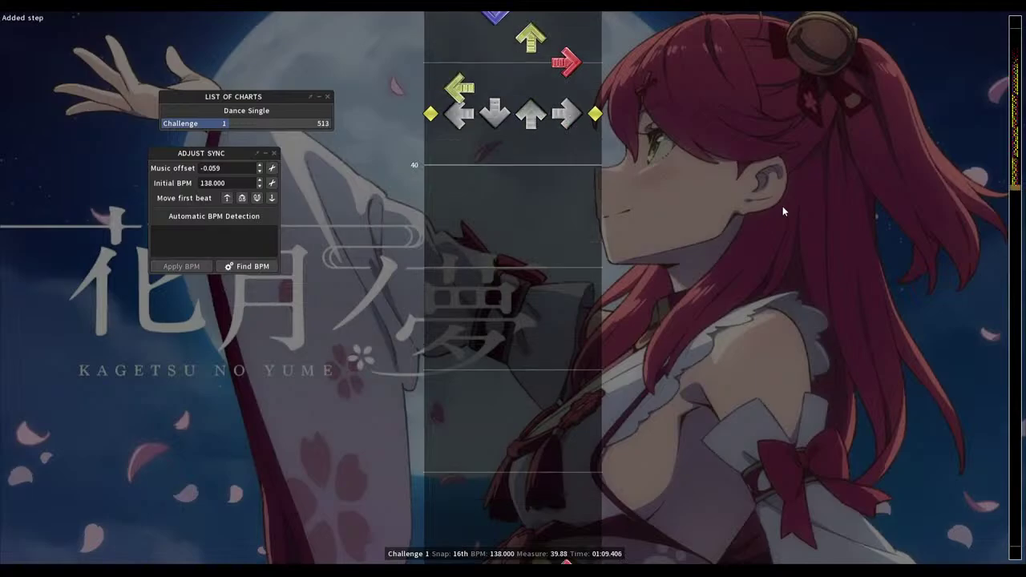
key(2)
scroll(784, 211, down, 1)
key(3)
key(4)
Play back the stream from measure 37 to 40 repeatedly and examine the step patterns in the second half of measure 39
scroll(784, 211, up, 4)
scroll(784, 210, up, 17)
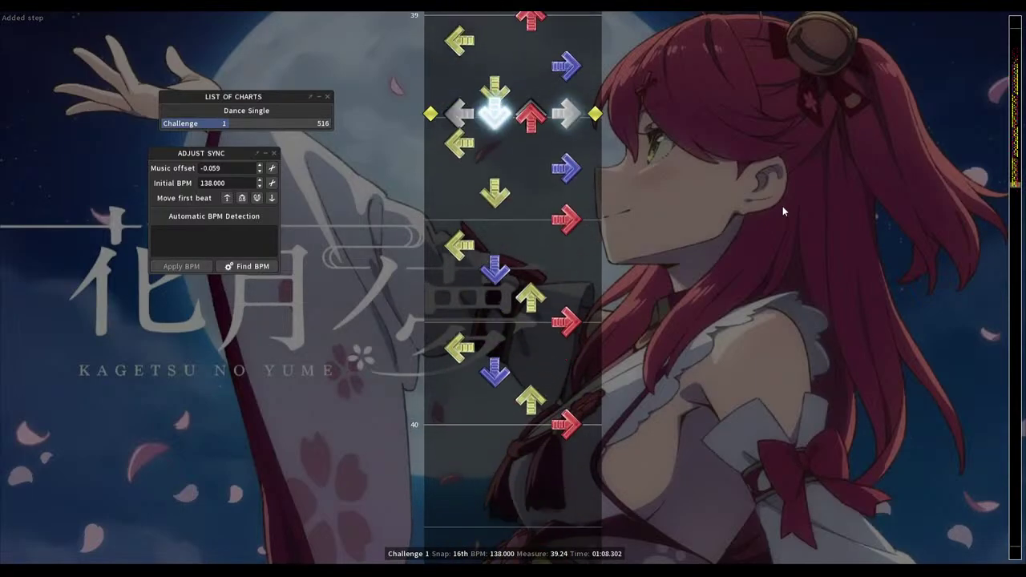
key(space)
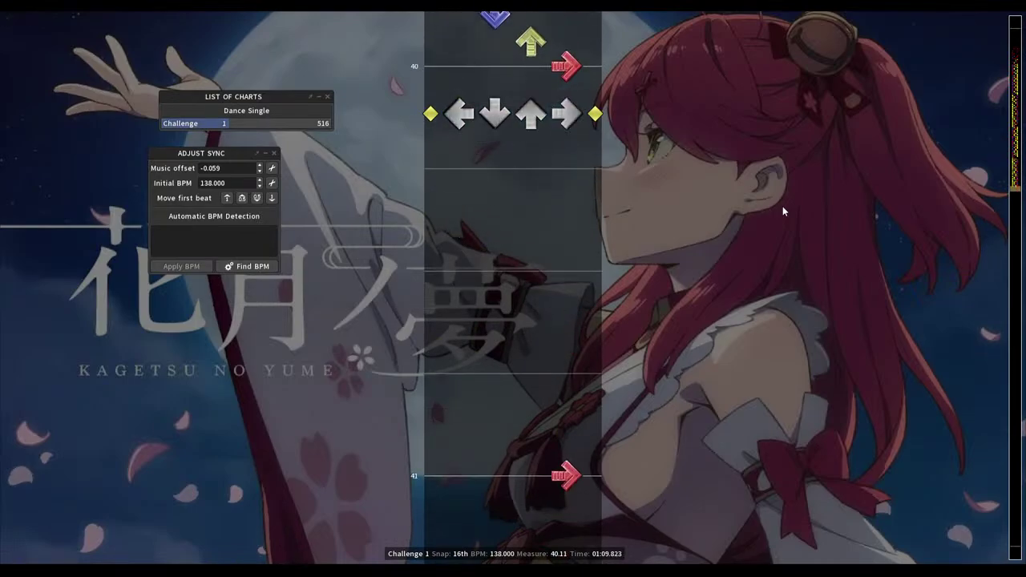
scroll(784, 211, up, 20)
key(space)
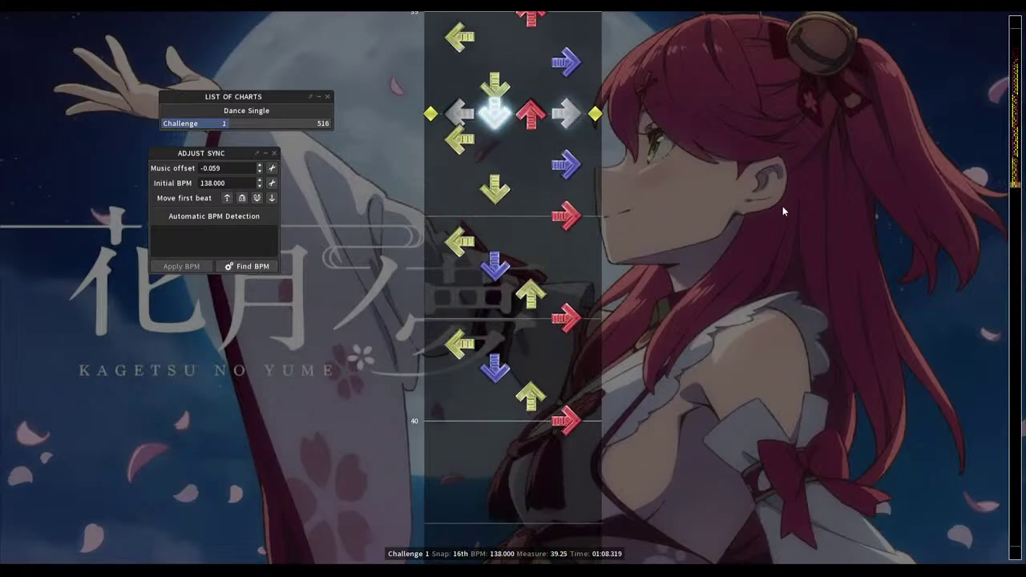
key(space)
scroll(784, 211, up, 20)
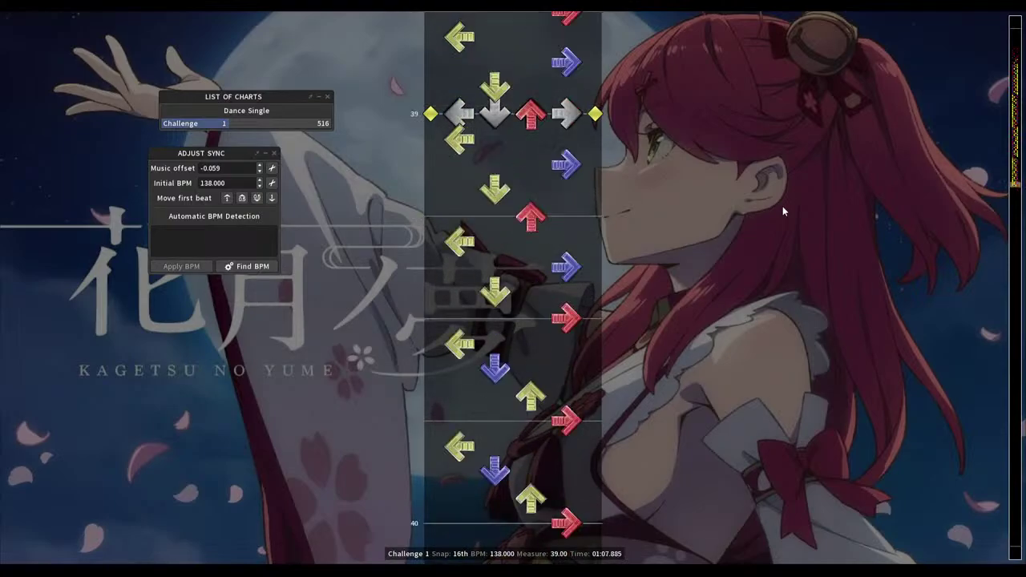
scroll(784, 211, up, 6)
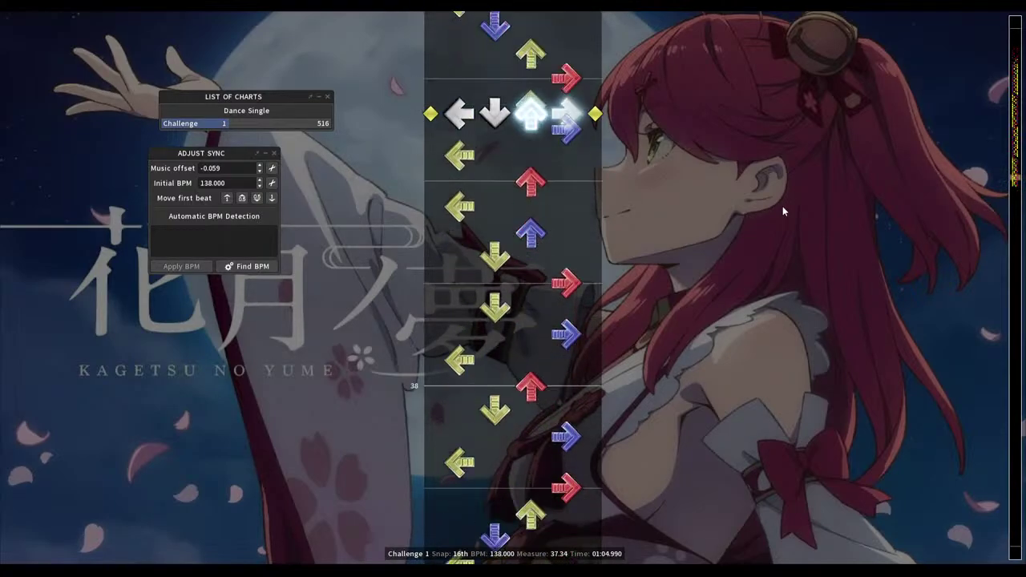
key(space)
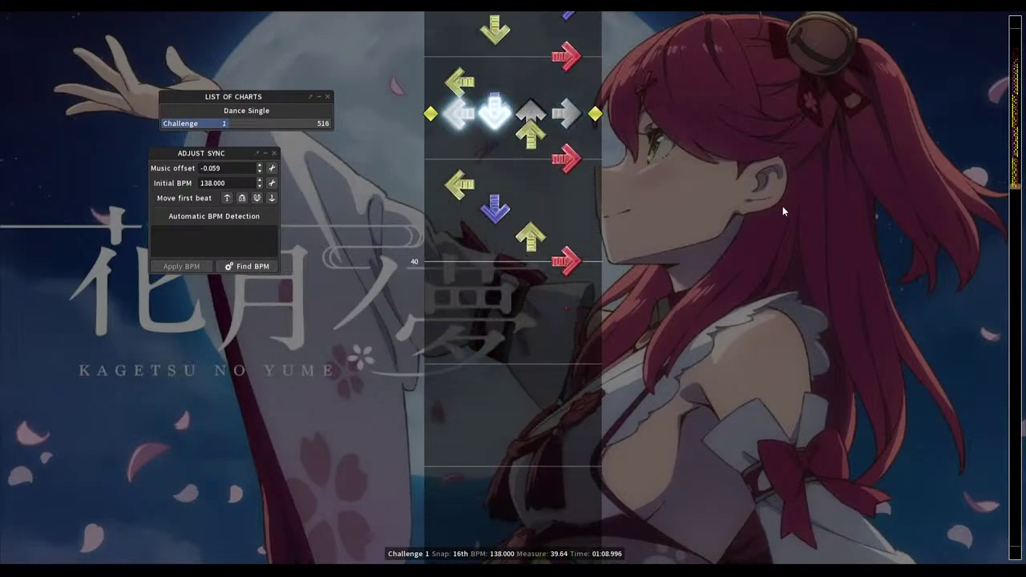
key(space)
scroll(784, 211, up, 8)
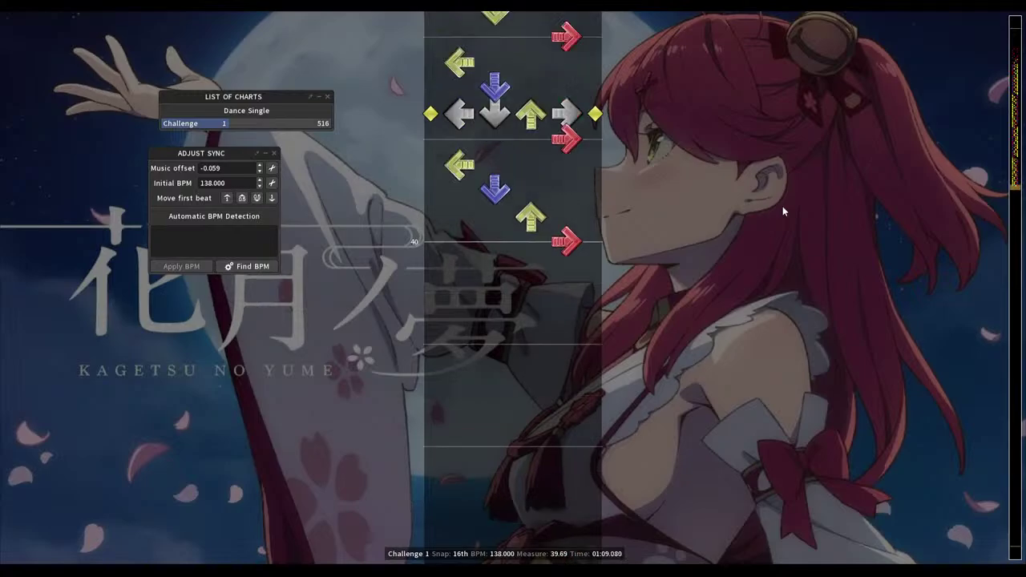
scroll(785, 211, up, 1)
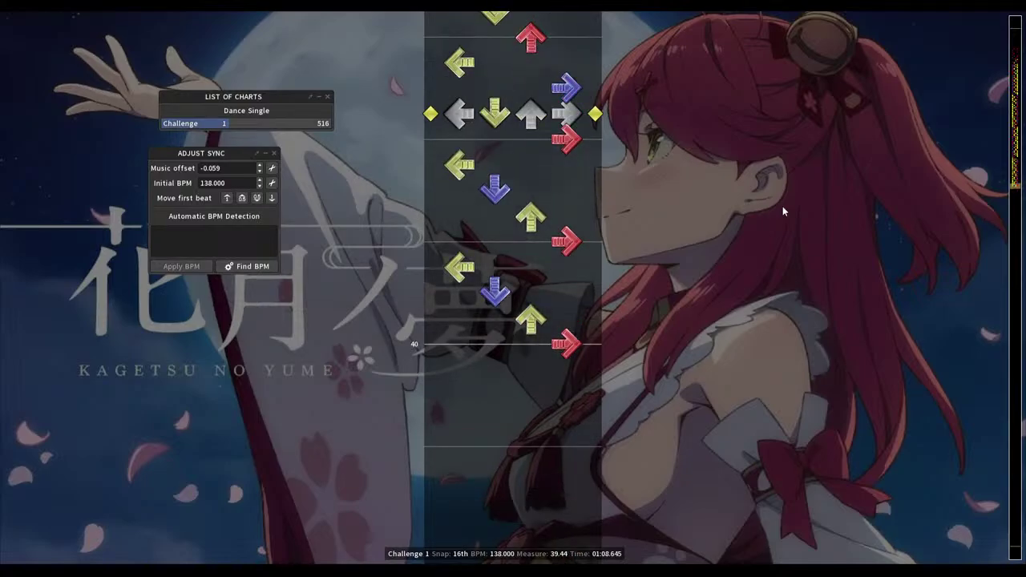
scroll(784, 211, up, 11)
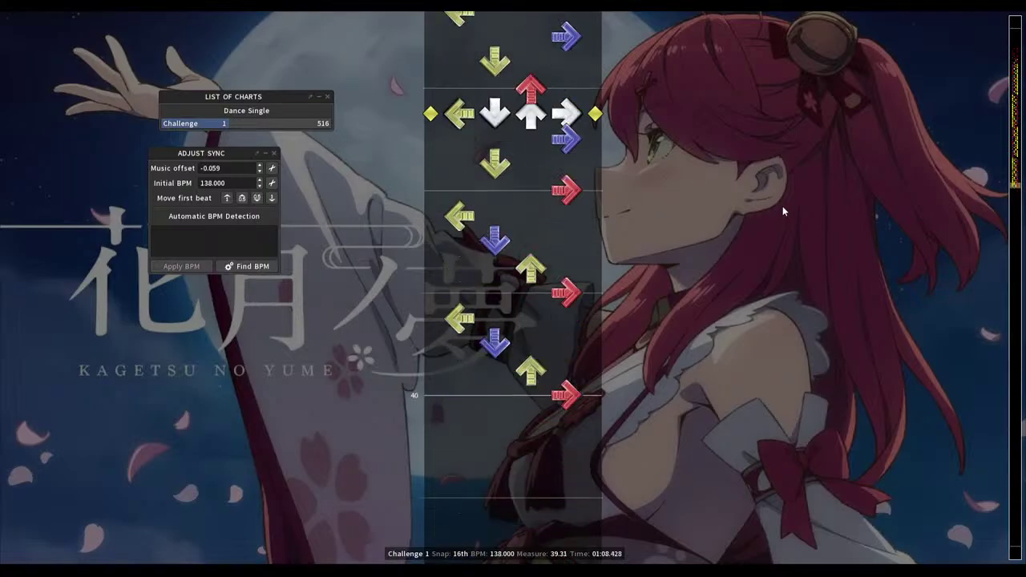
Change the 16th-note steps from measure 39.44 to 39.63 to left, down, up and right
key(2)
key(1)
scroll(783, 211, down, 1)
key(4)
key(2)
scroll(783, 211, down, 1)
key(1)
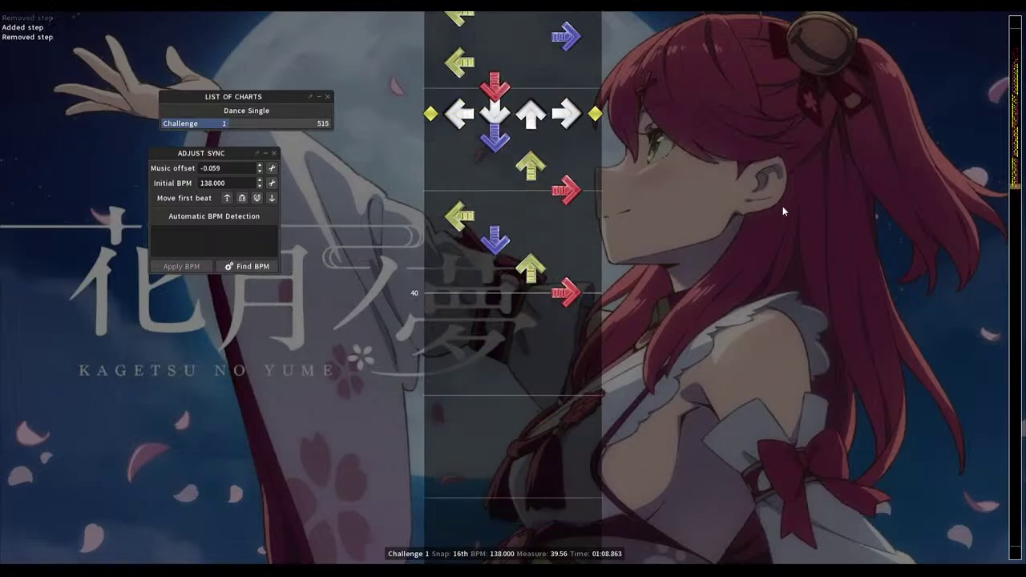
key(3)
scroll(784, 211, down, 1)
key(2)
key(4)
Replace the up step at measure 39.69 with a left step and the right step at 39.75 with a down step
scroll(784, 211, down, 1)
key(3)
scroll(784, 211, down, 1)
key(4)
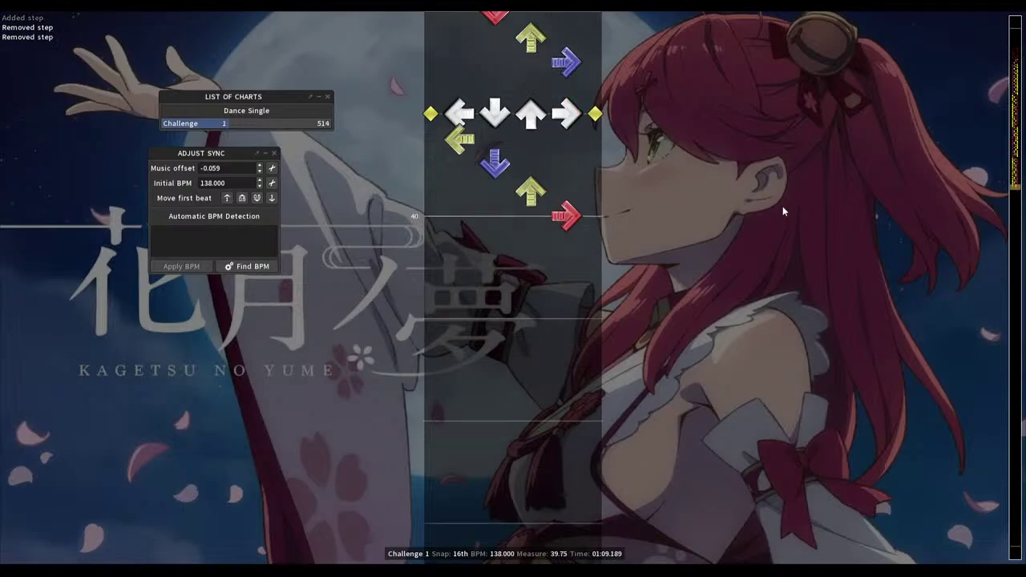
scroll(783, 211, up, 1)
key(1)
scroll(784, 211, down, 1)
key(2)
scroll(783, 211, down, 1)
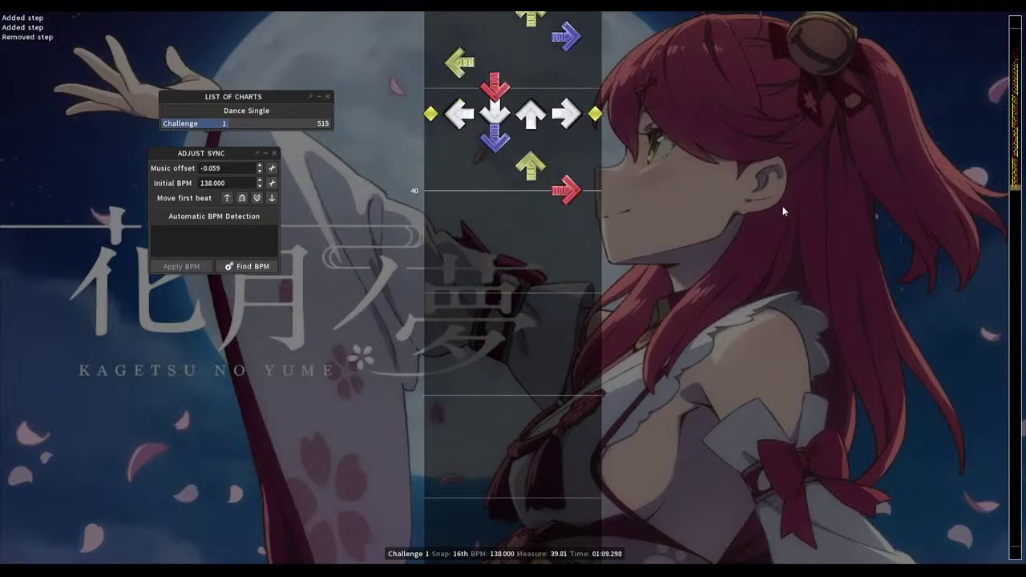
Change the 16th-note steps from measure 39.81 to 40.00 to up, right, left and down
key(1)
key(3)
scroll(783, 211, down, 1)
key(2)
key(4)
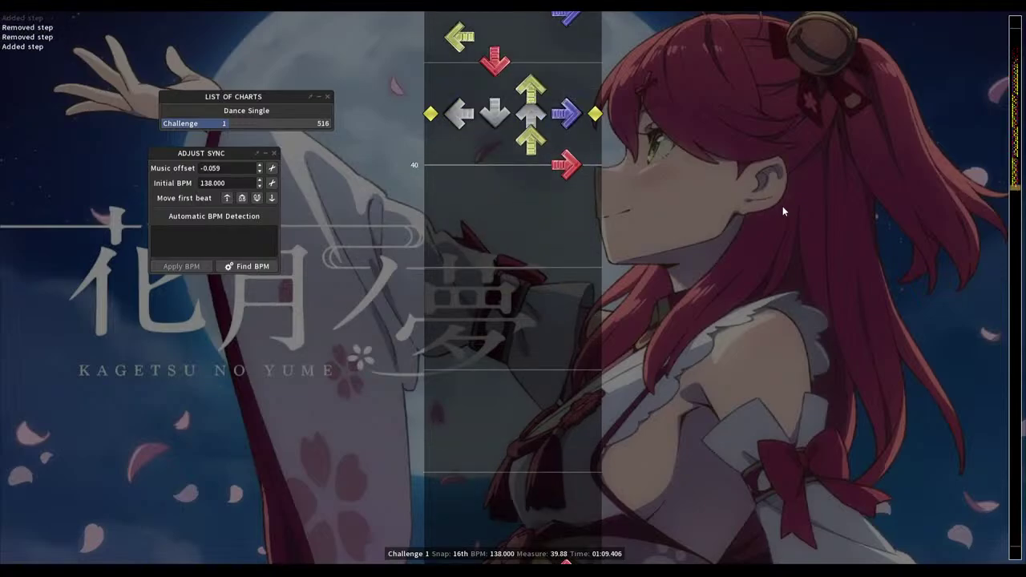
scroll(783, 211, down, 1)
key(1)
key(3)
scroll(784, 211, down, 1)
key(4)
Play back the reworked stream from measure 38.75 past measure 40 to check its flow
scroll(784, 211, up, 20)
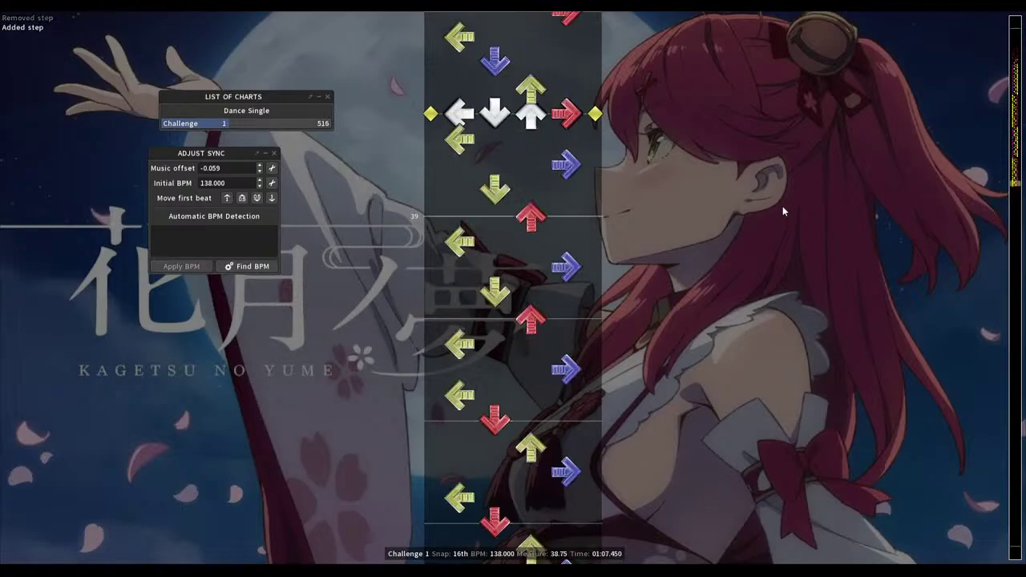
key(space)
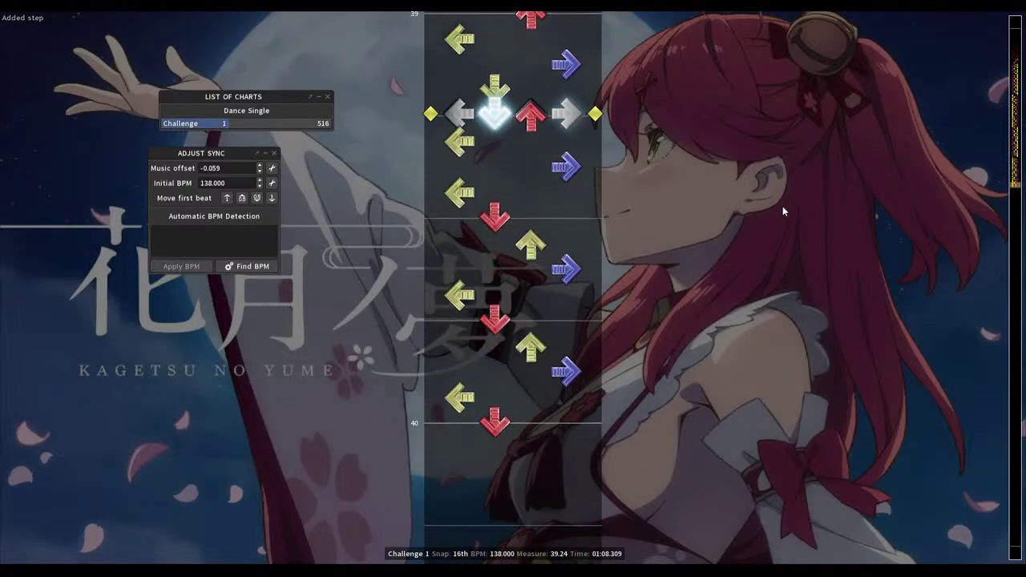
key(space)
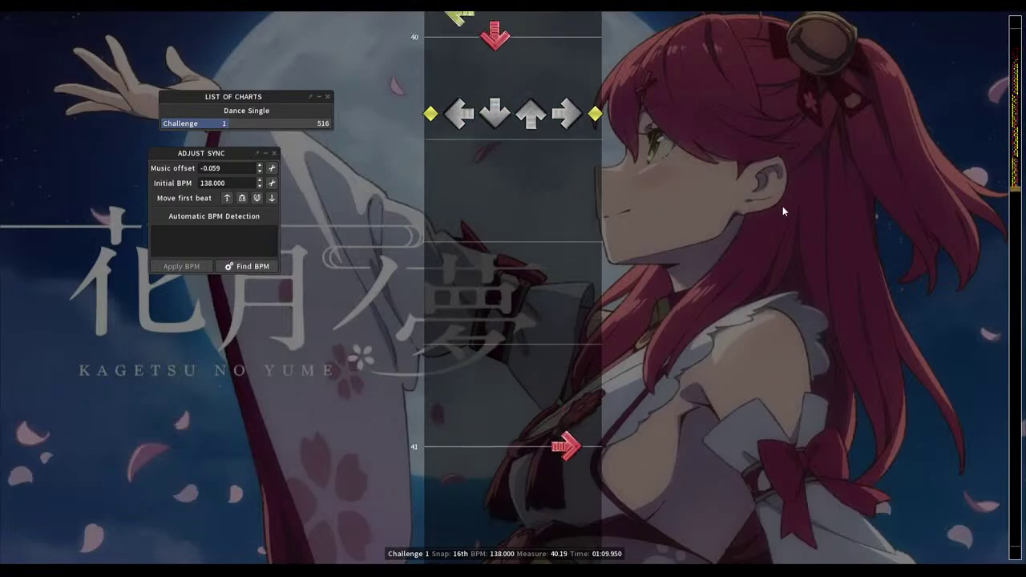
Add an up step at measure 40.06 and a right step at measure 40.13
scroll(783, 210, up, 2)
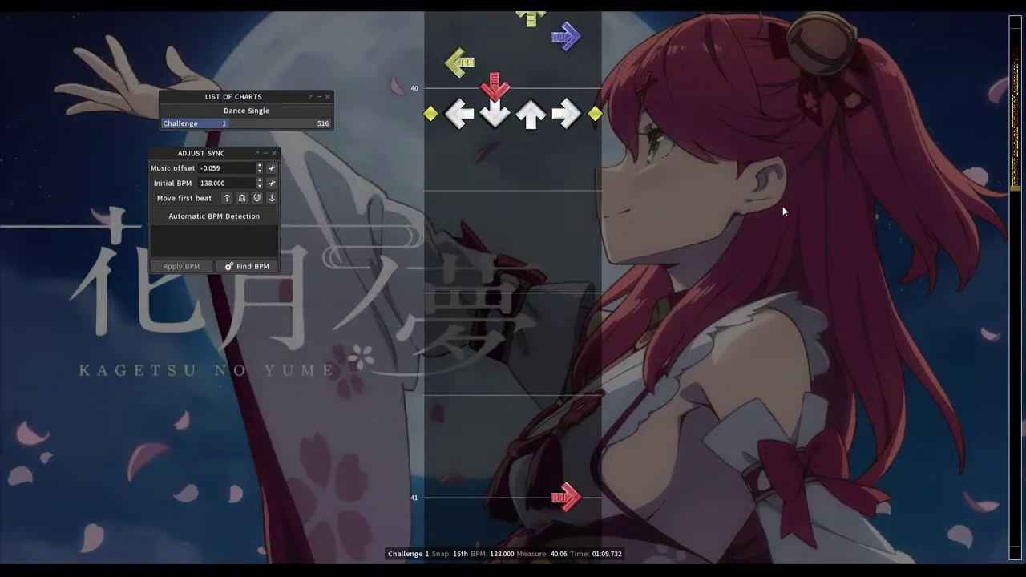
key(3)
scroll(783, 211, down, 1)
key(4)
scroll(783, 211, down, 1)
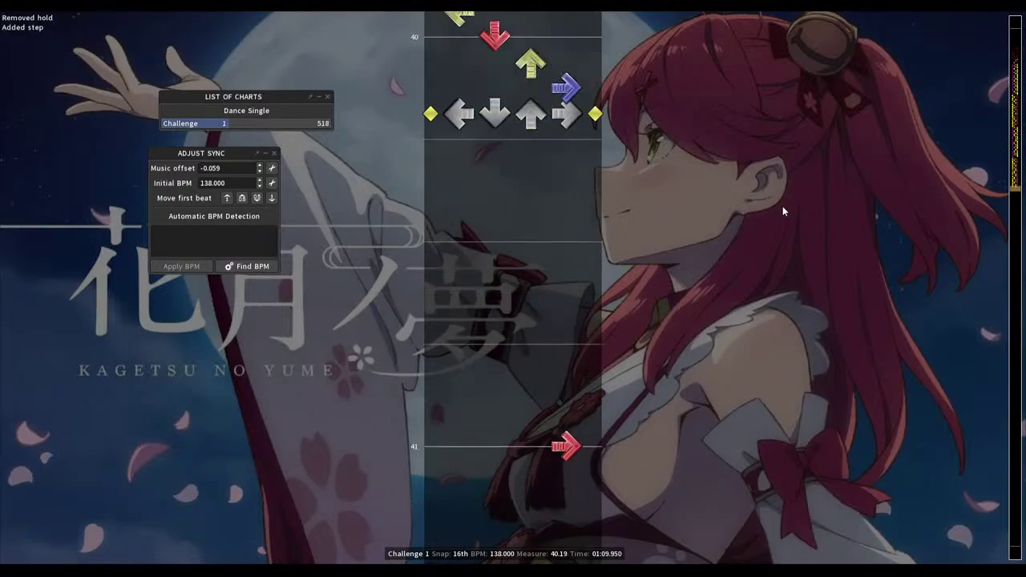
Continue the 16th-note stream from measure 40.19 to 40.63 with a repeating left, down, up, right pattern
key(1)
key(3)
scroll(783, 211, down, 1)
key(2)
scroll(784, 211, down, 2)
key(4)
key(1)
scroll(784, 211, down, 2)
key(2)
key(3)
key(4)
scroll(783, 211, down, 2)
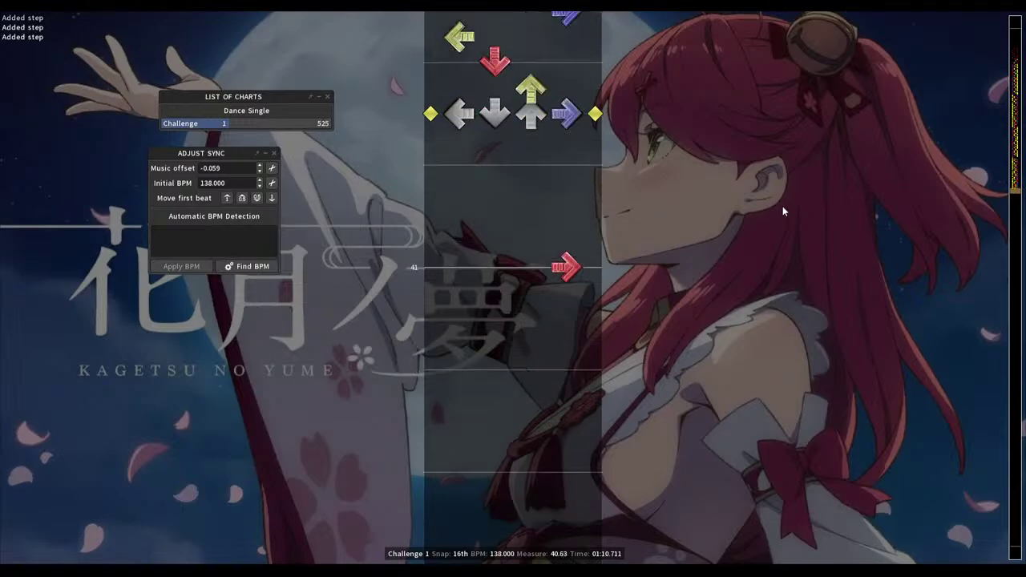
Finish the 16th-note stream from measure 40.69 to 41.00 with left, up, down, right, left and down steps
scroll(784, 211, down, 2)
key(1)
key(3)
scroll(784, 210, down, 2)
key(2)
key(4)
scroll(783, 210, down, 2)
key(1)
key(2)
key(4)
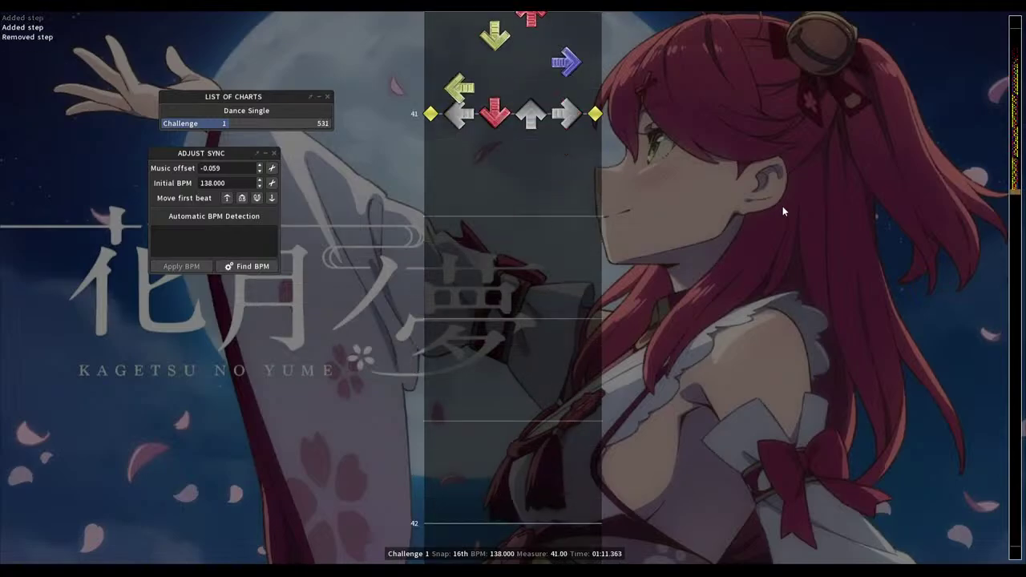
Review the completed stream from measure 38 to 41 and play it back past its end
scroll(784, 211, up, 4)
scroll(784, 211, up, 8)
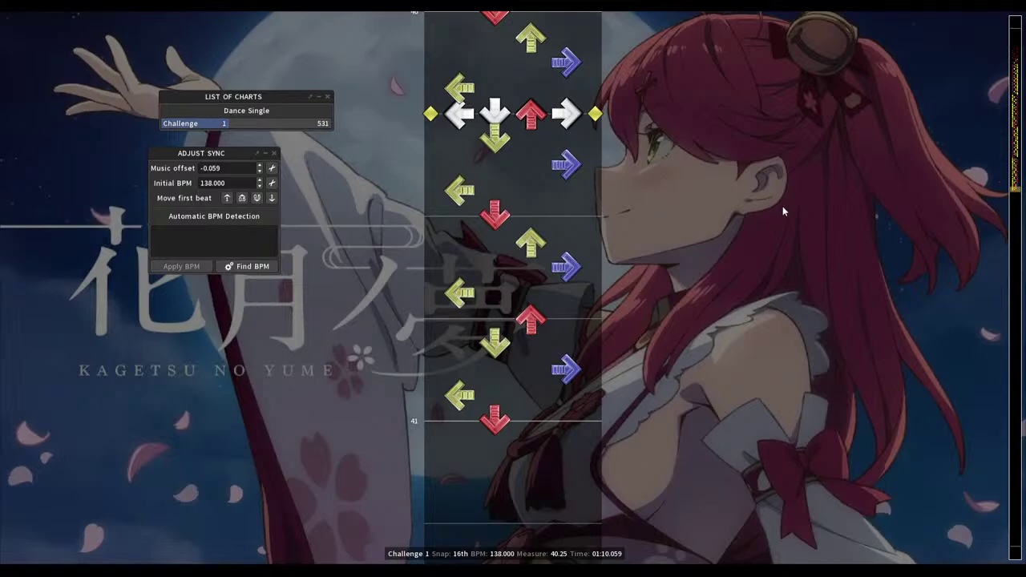
scroll(783, 211, up, 4)
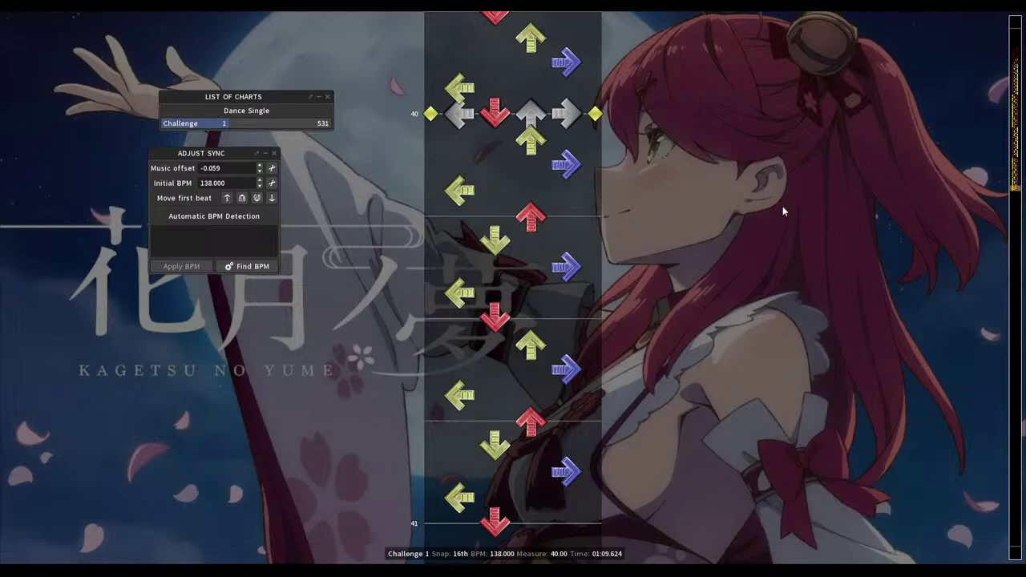
scroll(784, 211, up, 20)
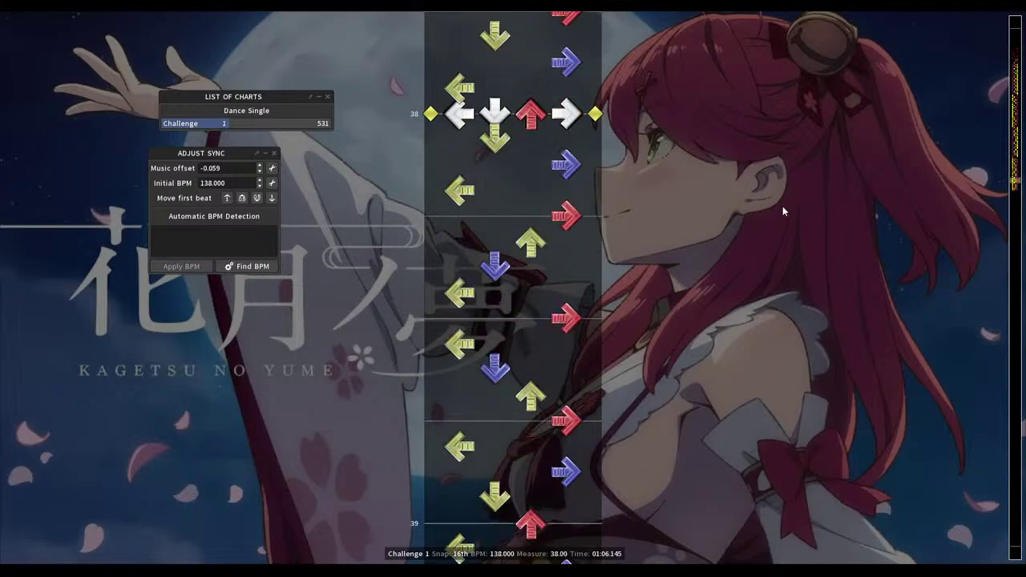
scroll(784, 211, up, 20)
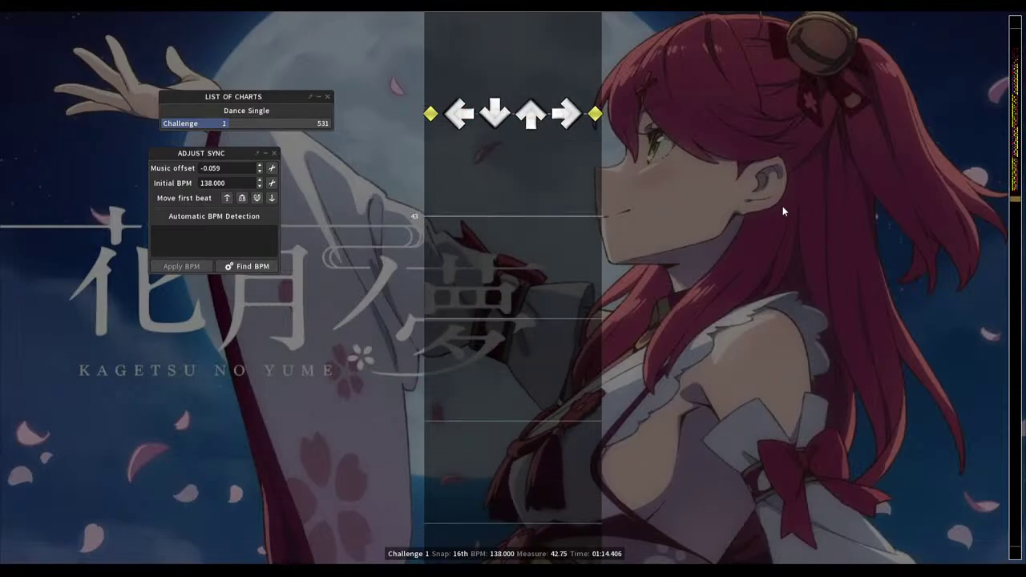
Add a left step at measure 45.00
key(2)
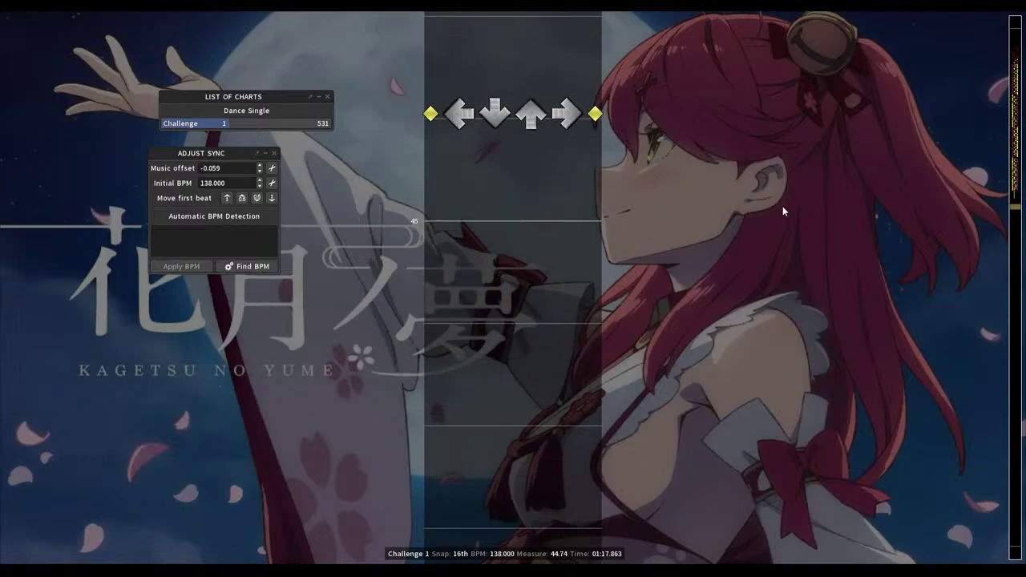
key(1)
key(space)
scroll(783, 211, up, 16)
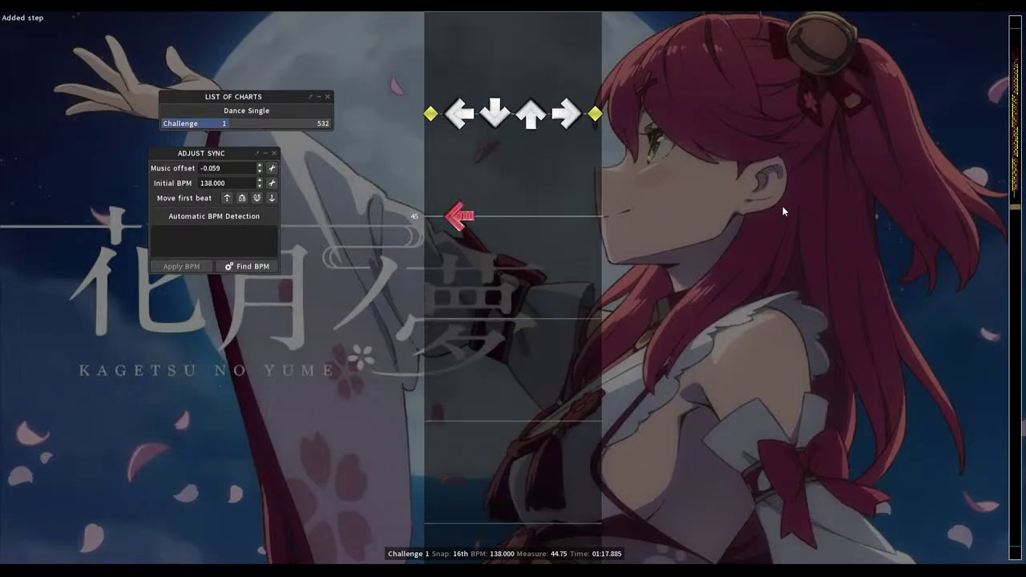
Turn the down step at measure 41.00 into a hold lasting until measure 42.75
key(2)
scroll(783, 211, up, 20)
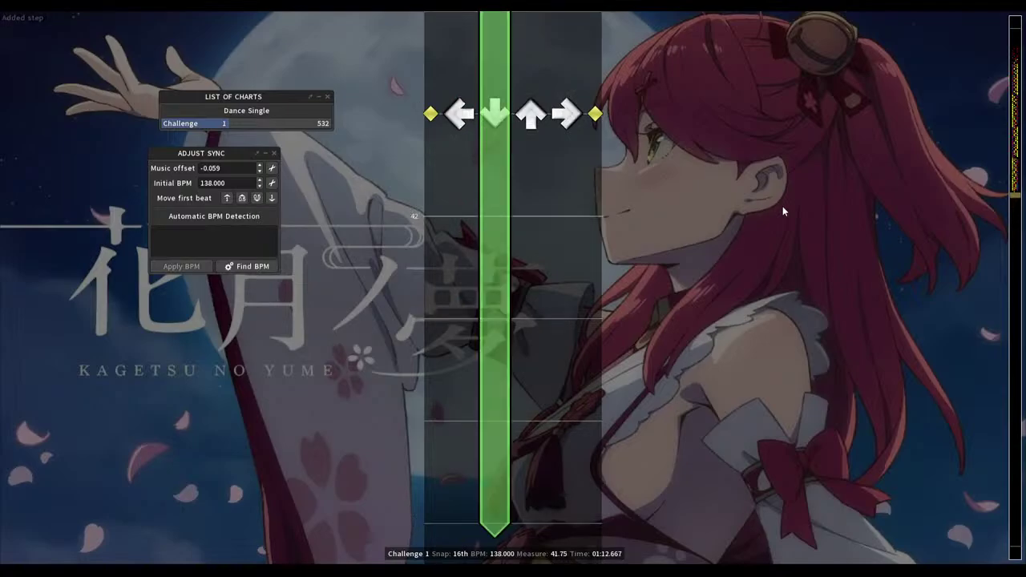
scroll(783, 211, up, 12)
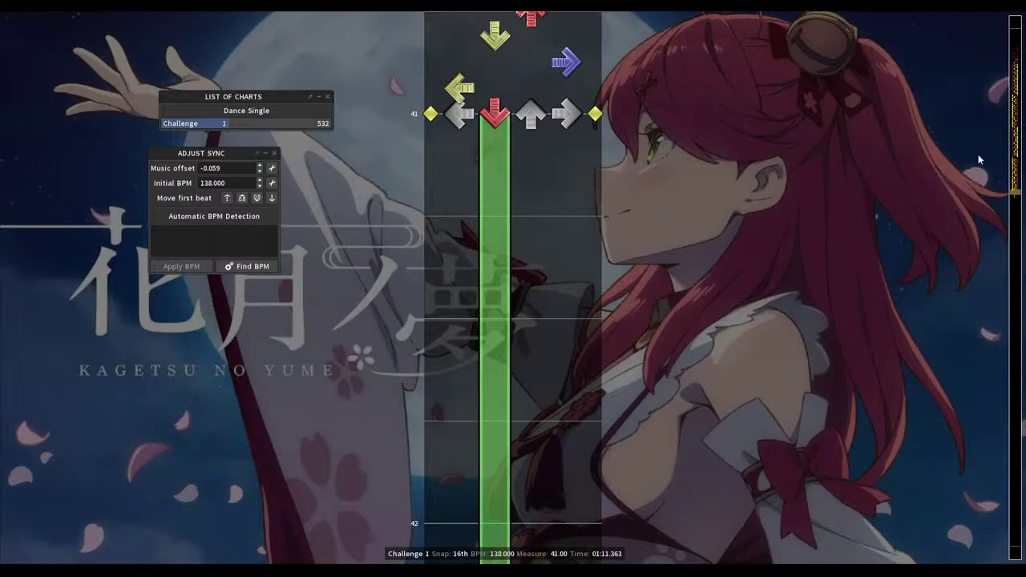
Play back the chart from about measure 9 through measure 44 to check its overall flow
click(1017, 69)
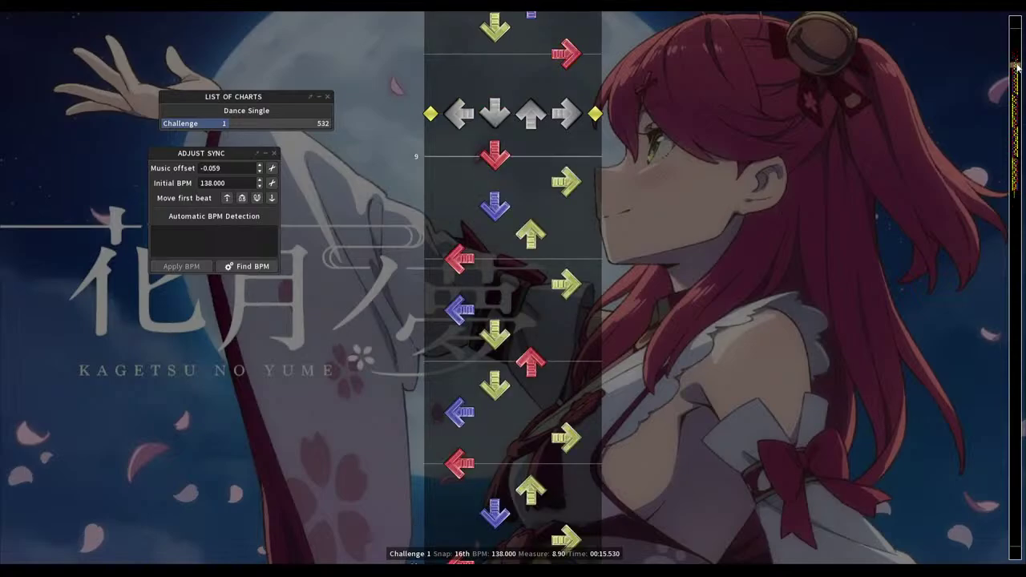
click(1019, 71)
click(1018, 69)
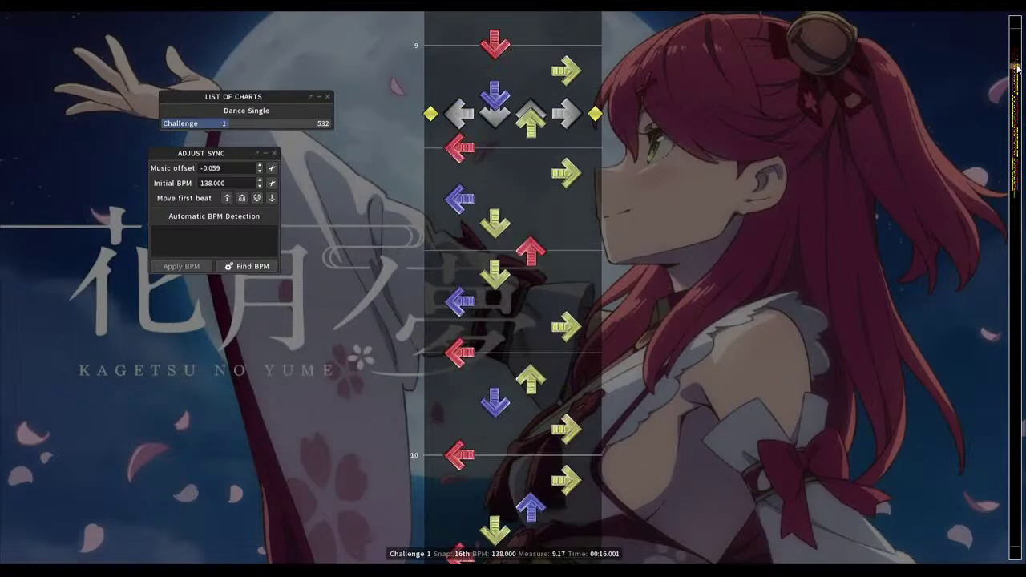
key(space)
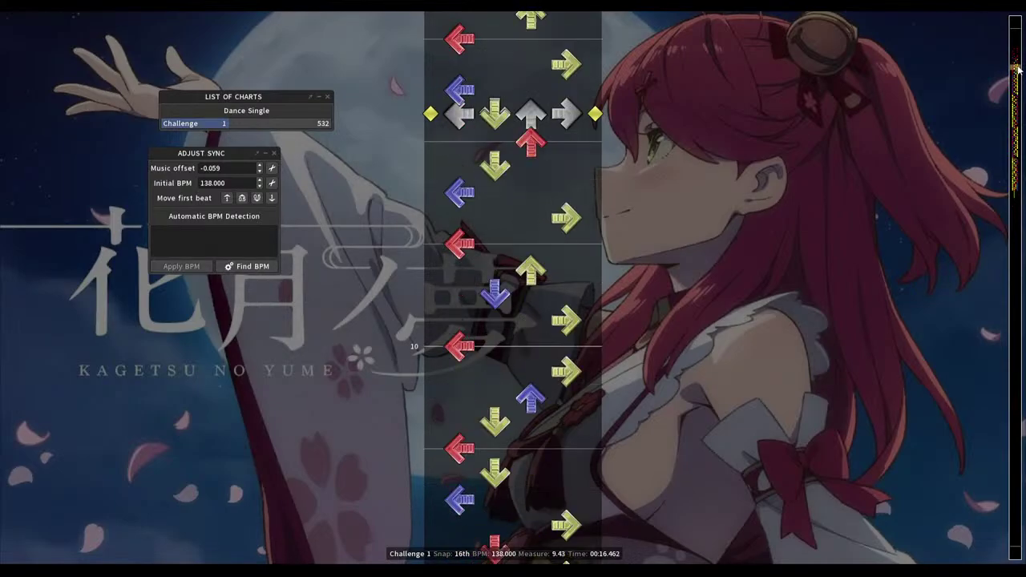
click(1019, 67)
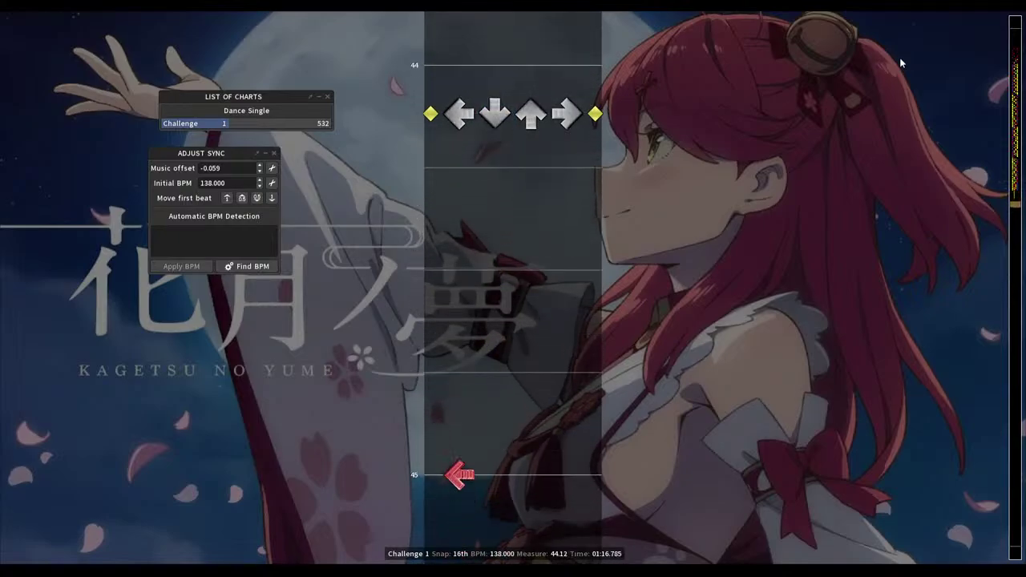
key(space)
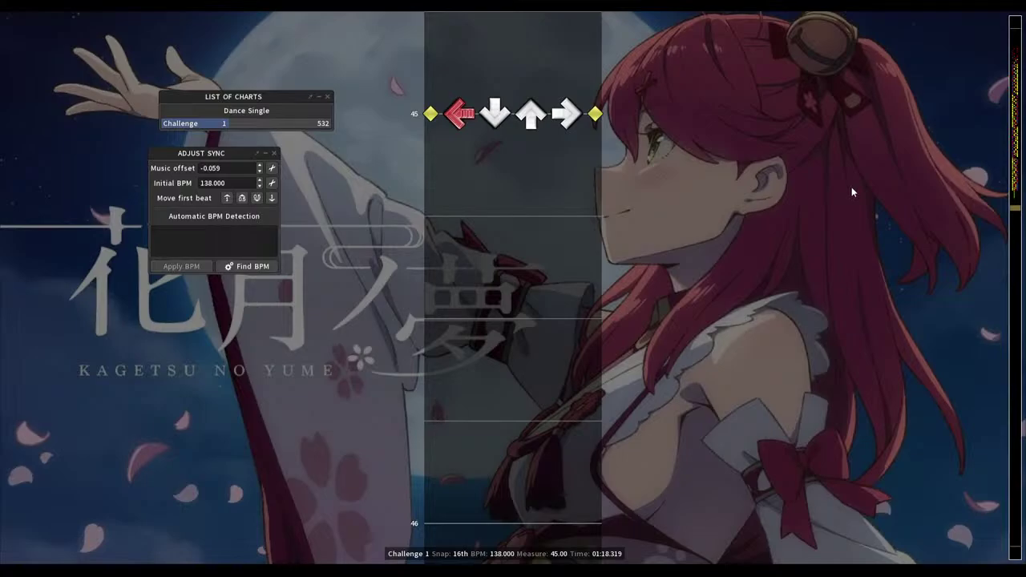
Add a right step at measure 46.50, a left step at 46.63 and a right step at 46.75
scroll(851, 187, up, 10)
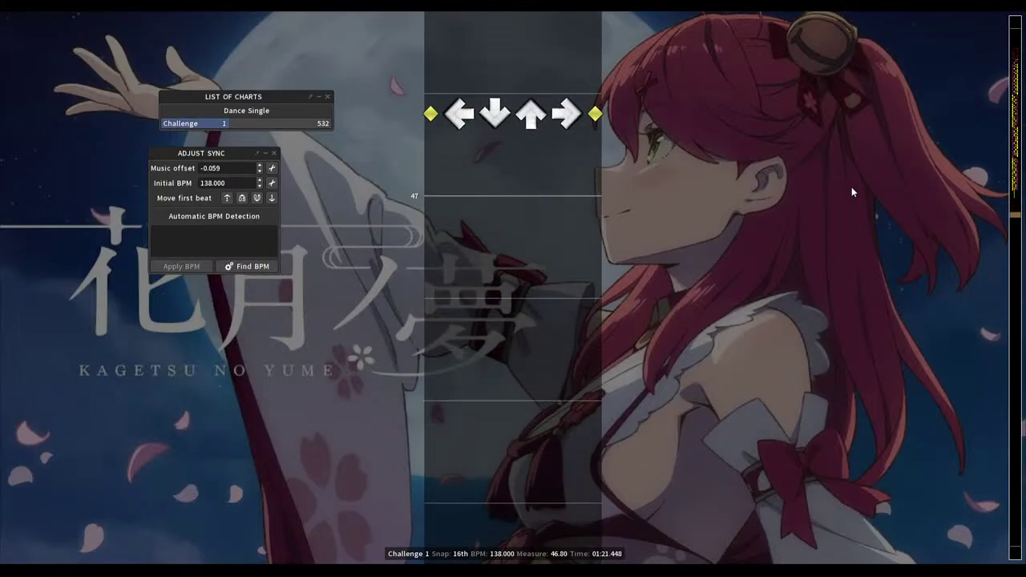
key(4)
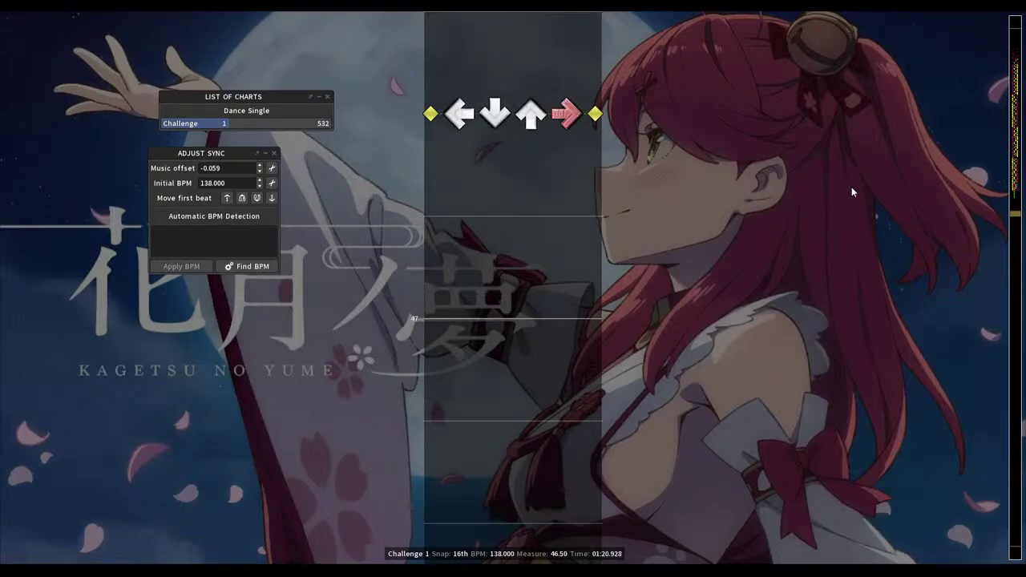
key(1)
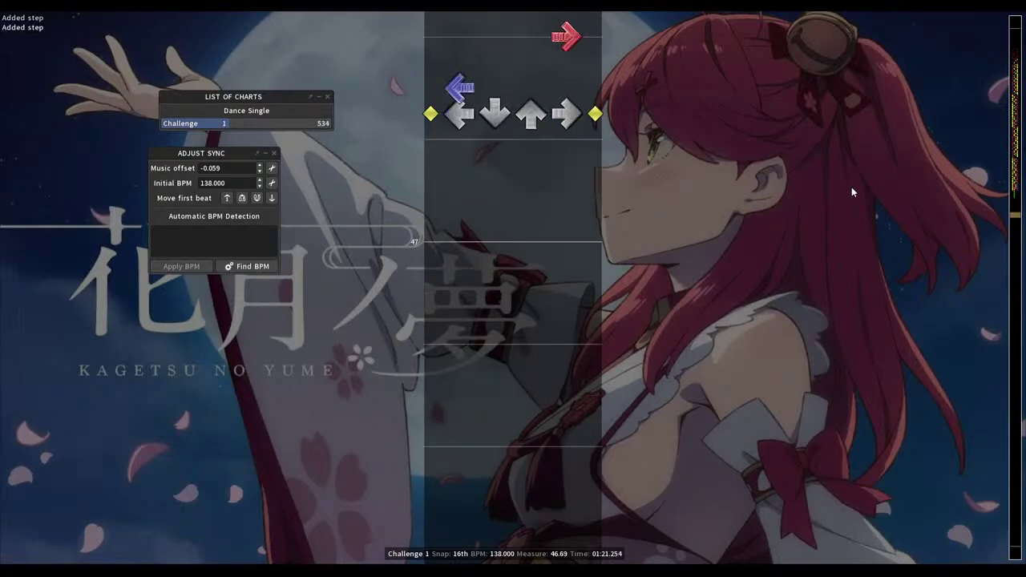
key(4)
key(space)
key(space)
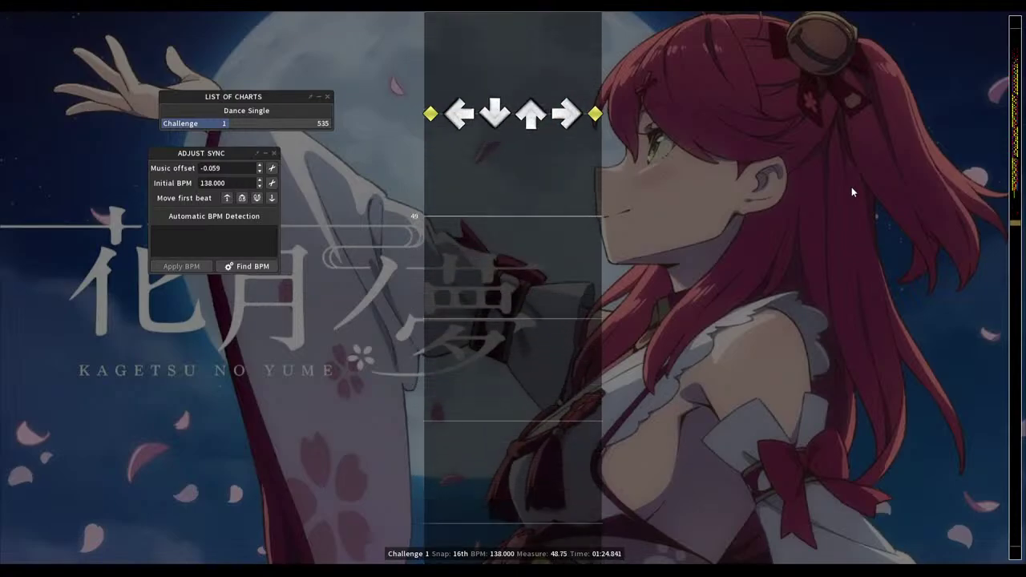
Place a down step at measure 48.50, an up step at 48.63 and a down step at 48.75
key(Down)
key(3)
key(Down)
key(3)
key(4)
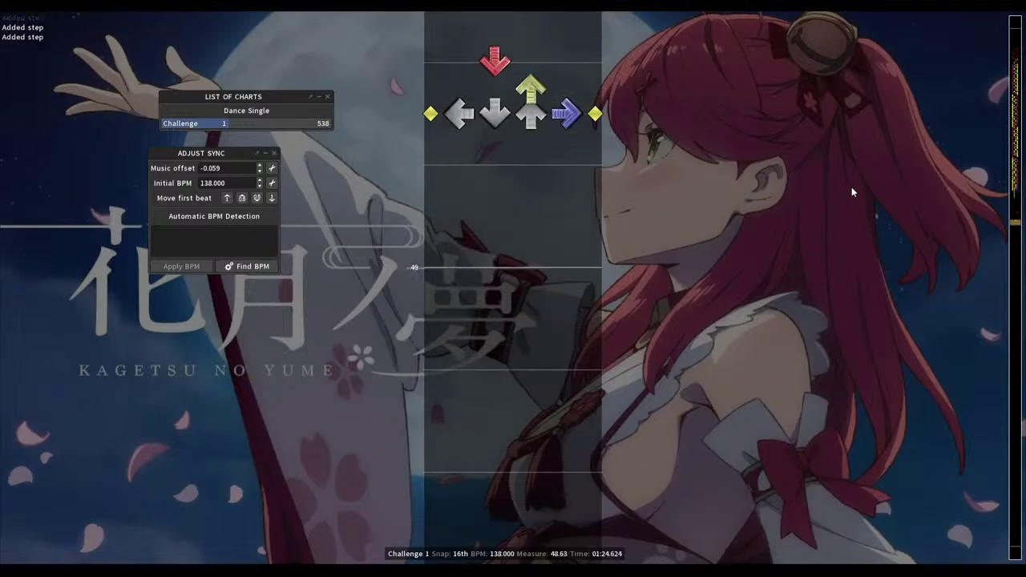
key(Up)
key(3)
key(Down)
key(Down)
key(Up)
key(4)
key(Down)
key(2)
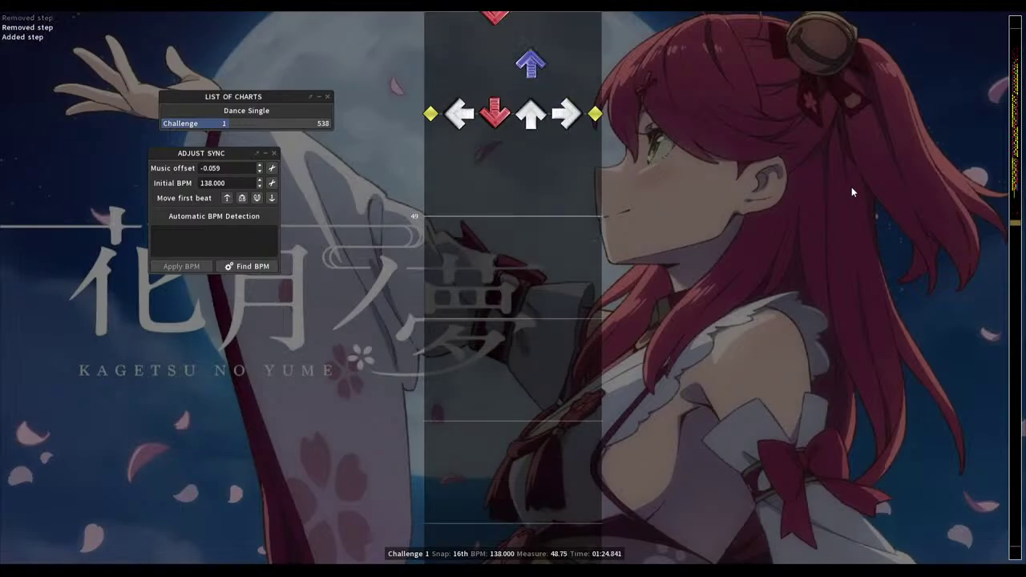
Replay the section around measures 48 and 49 to hear the rhythm after the new steps
key(Up)
key(Up)
key(space)
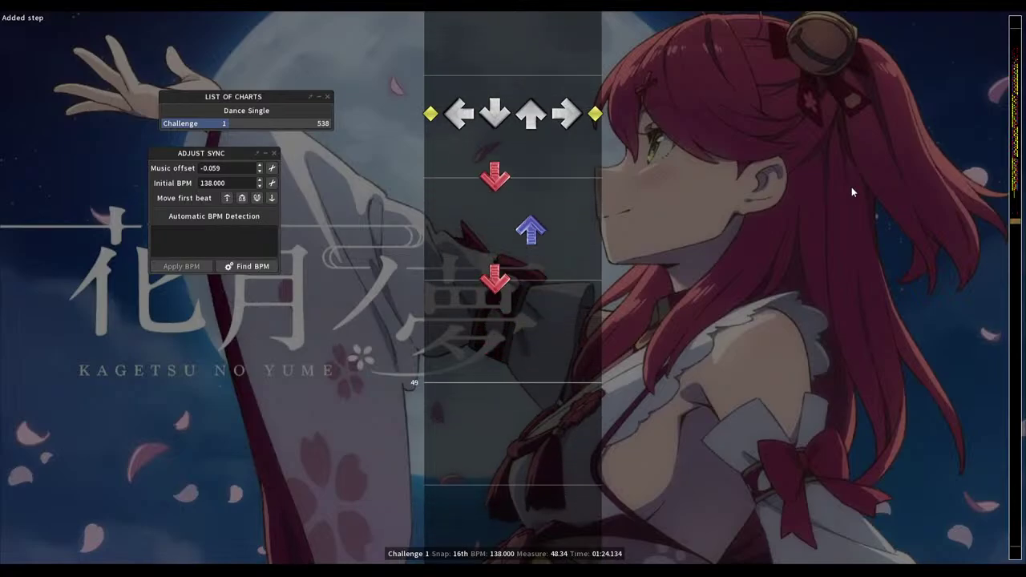
key(space)
key(Up)
key(Up)
key(Up)
key(Up)
key(Up)
key(Up)
key(Up)
key(Up)
key(Up)
key(Up)
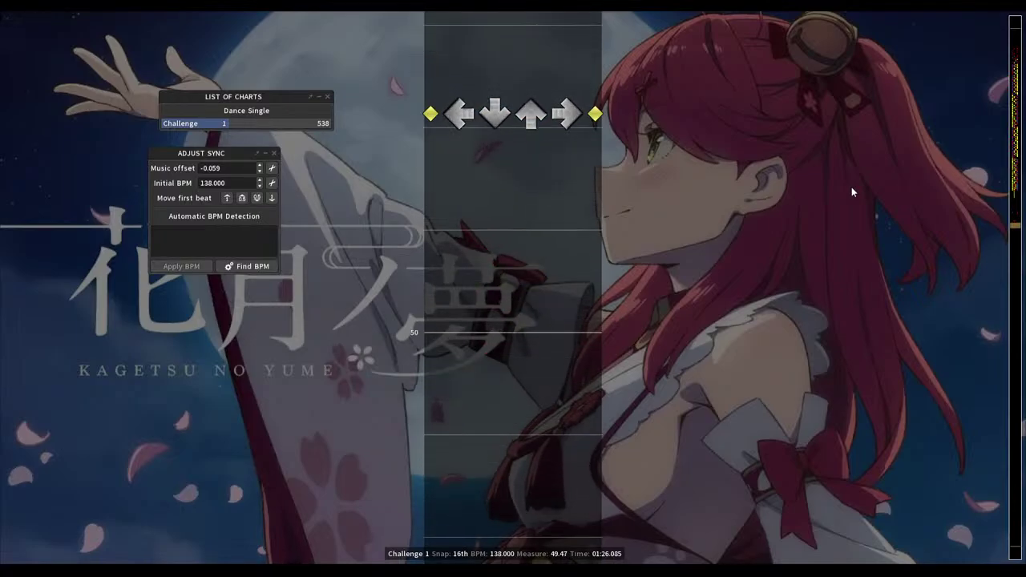
key(space)
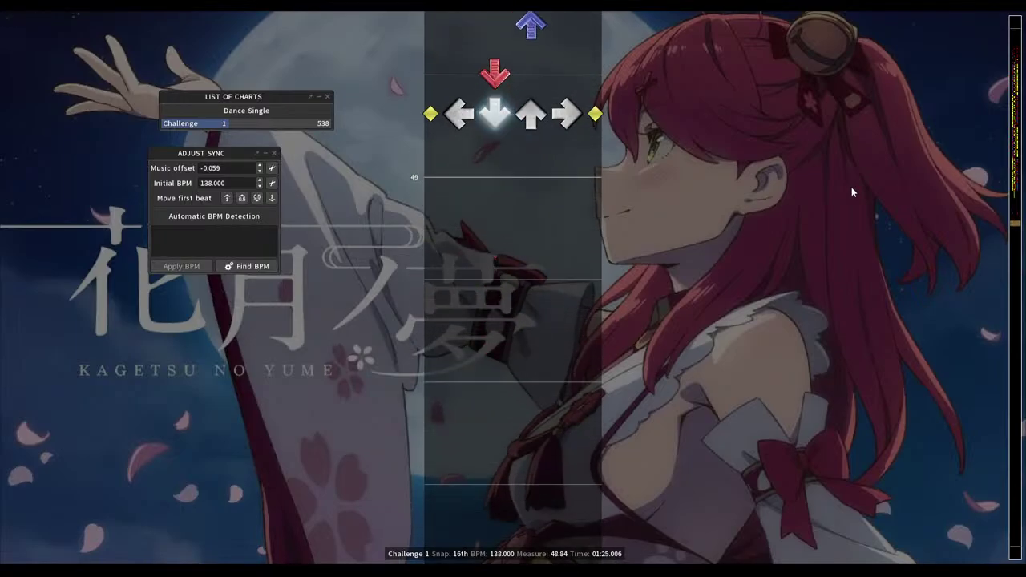
key(space)
Add a left step at measure 48.88 and a down step at measure 49.00
key(1)
key(space)
key(space)
key(2)
Play back the extended pattern and listen on past measure 50
key(Up)
key(Up)
key(Up)
key(Up)
key(Up)
key(Up)
key(Up)
key(Up)
key(Up)
key(Up)
key(Up)
key(Up)
key(space)
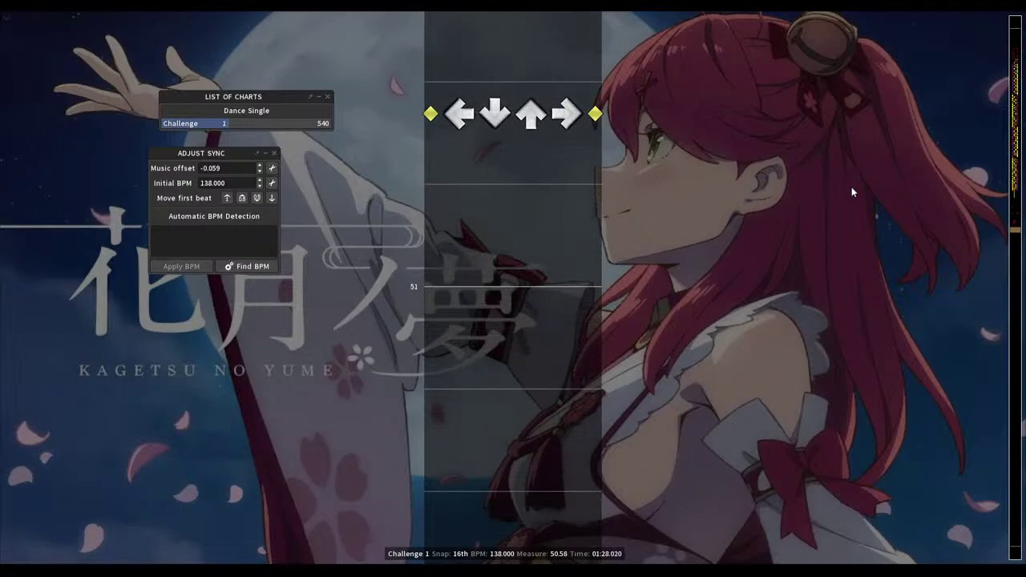
Add right, down, up, left and right steps after measure 45.00, ending with the right step at measure 46.25
key(Page_Up)
key(Page_Up)
key(Page_Up)
key(Page_Up)
key(Page_Up)
key(Page_Up)
key(Page_Up)
key(Page_Up)
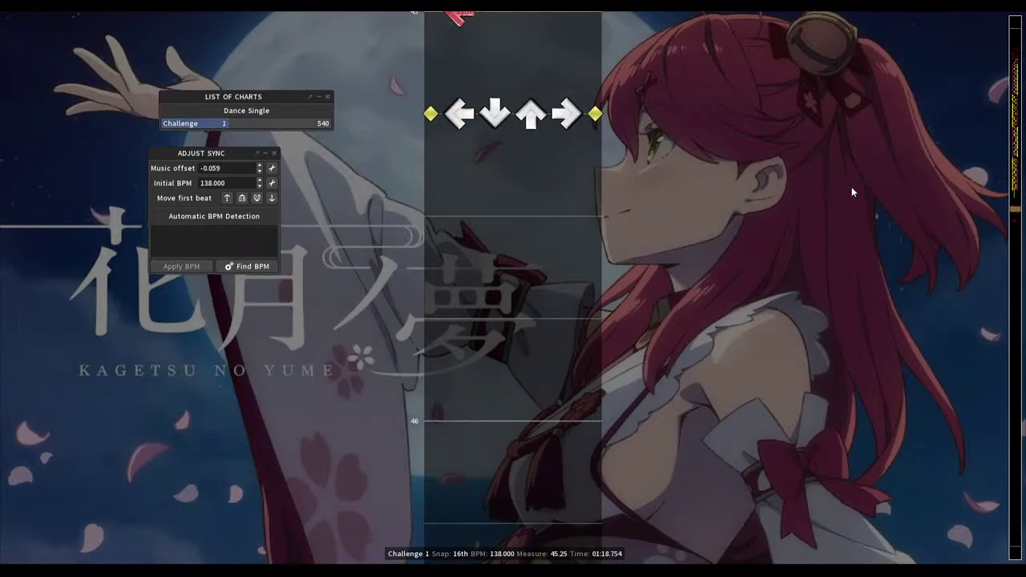
scroll(852, 186, up, 11)
scroll(851, 187, up, 7)
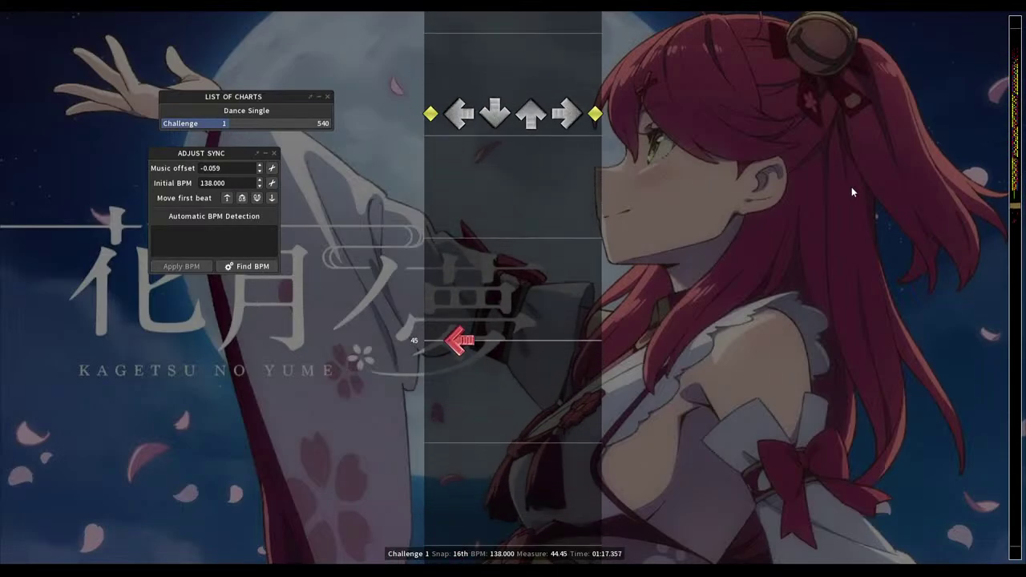
key(4)
key(2)
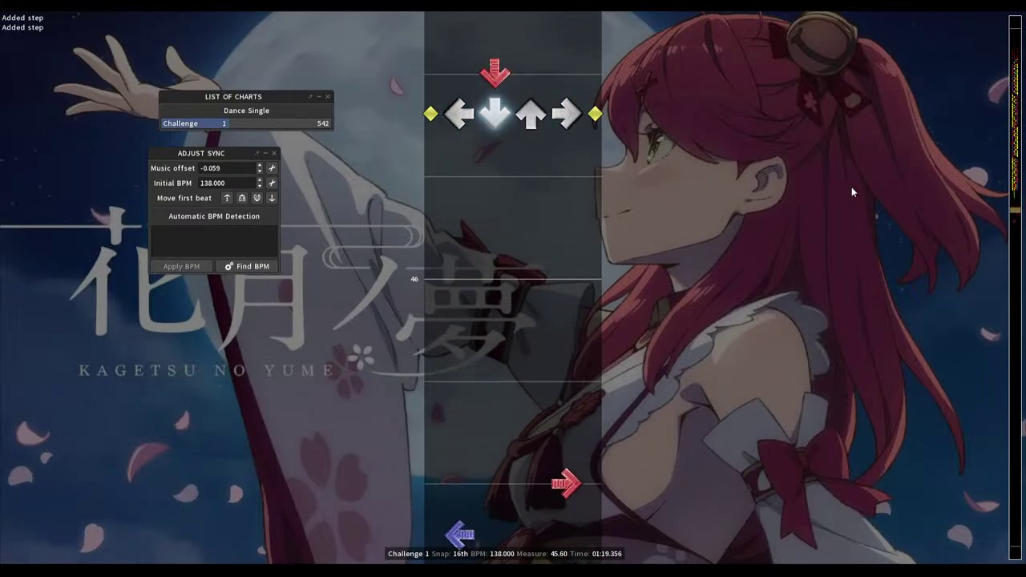
key(3)
key(1)
key(4)
key(space)
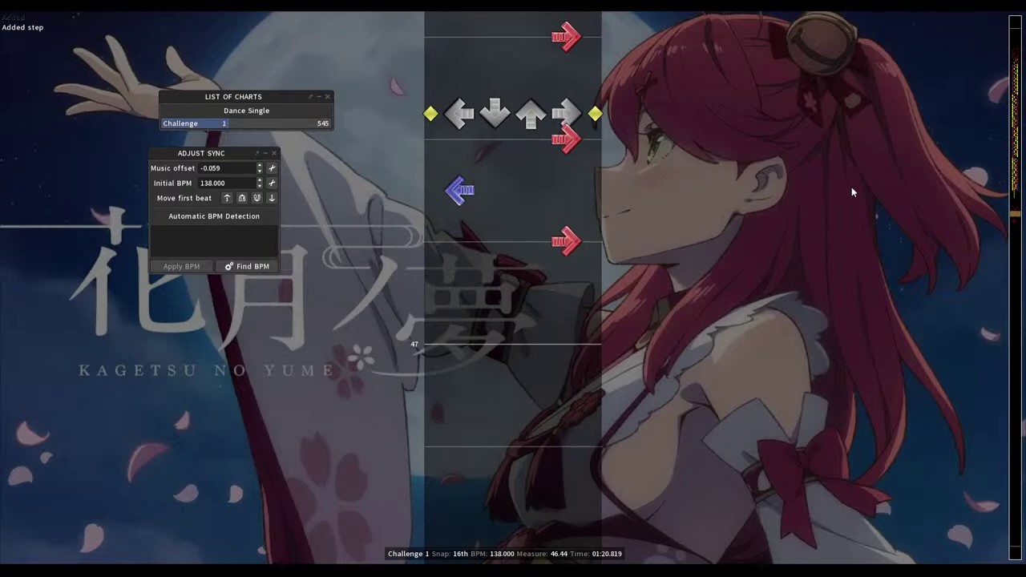
Change the steps at measures 46.50, 46.63 and 46.75 to left, right and up
key(Down)
key(4)
key(1)
key(Down)
key(Down)
key(1)
key(Down)
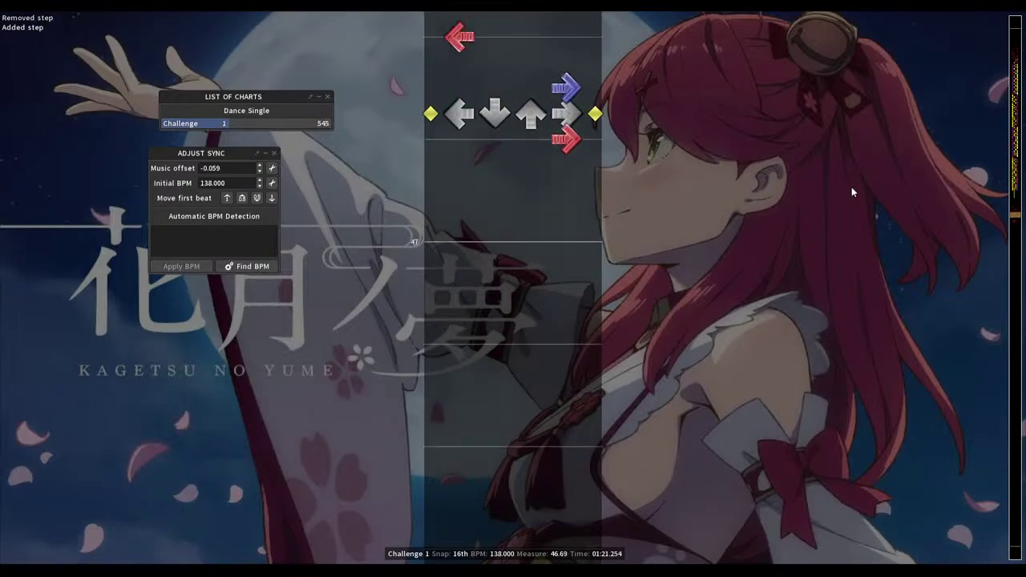
key(Down)
key(4)
key(3)
Add down, left, up, left, up and down steps on the beats from measure 47.00 to 48.25
key(Page_Up)
key(space)
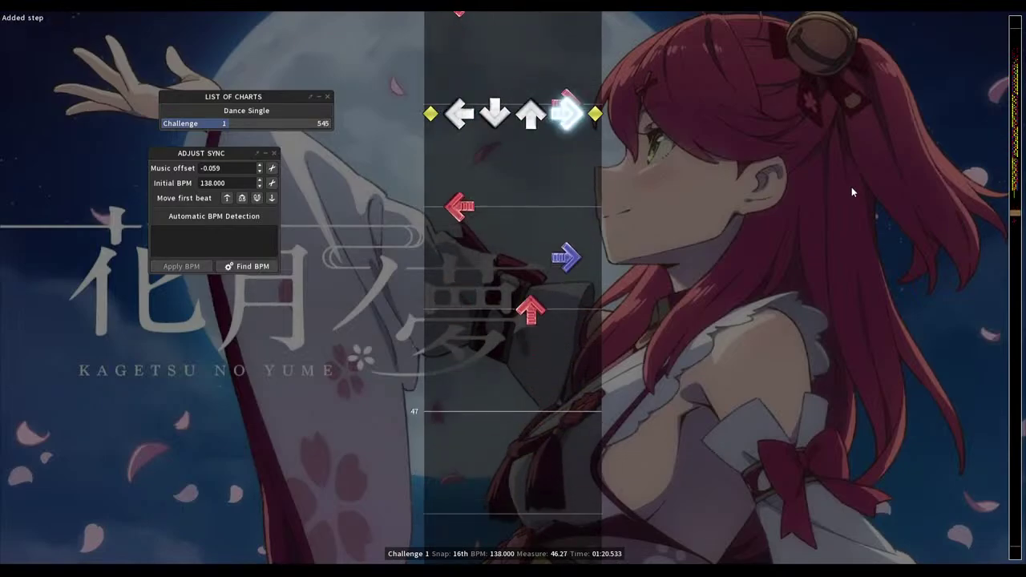
key(2)
key(1)
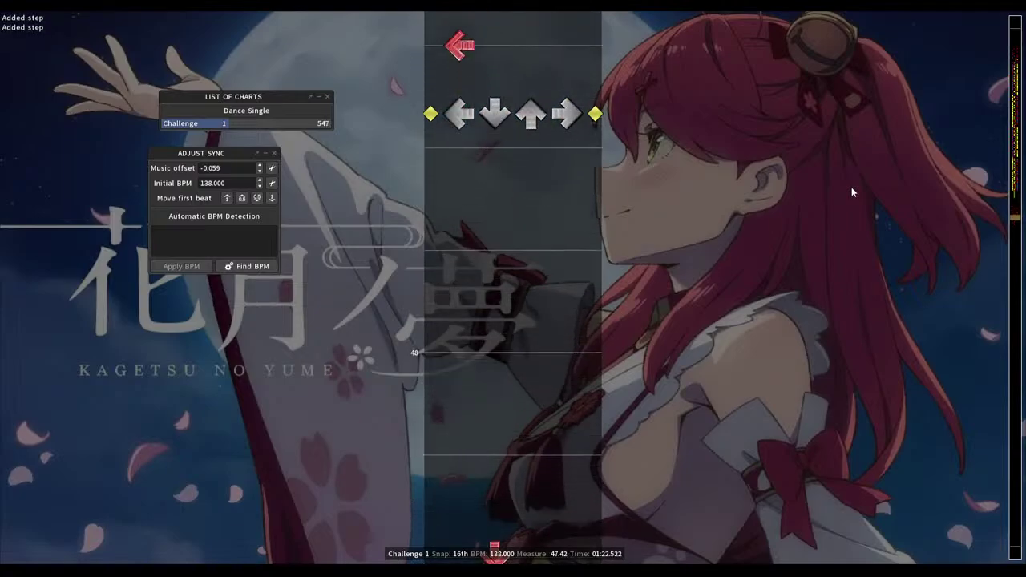
key(3)
key(1)
key(3)
key(2)
key(space)
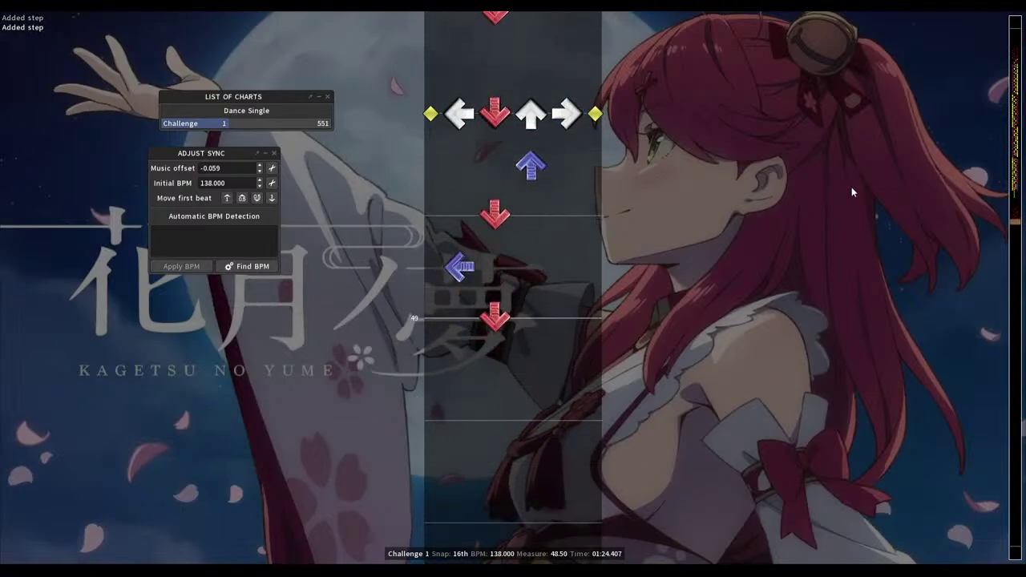
Add an up step at measure 49.13 and a right step at measure 49.25
key(2)
key(3)
key(Down)
scroll(852, 193, up, 12)
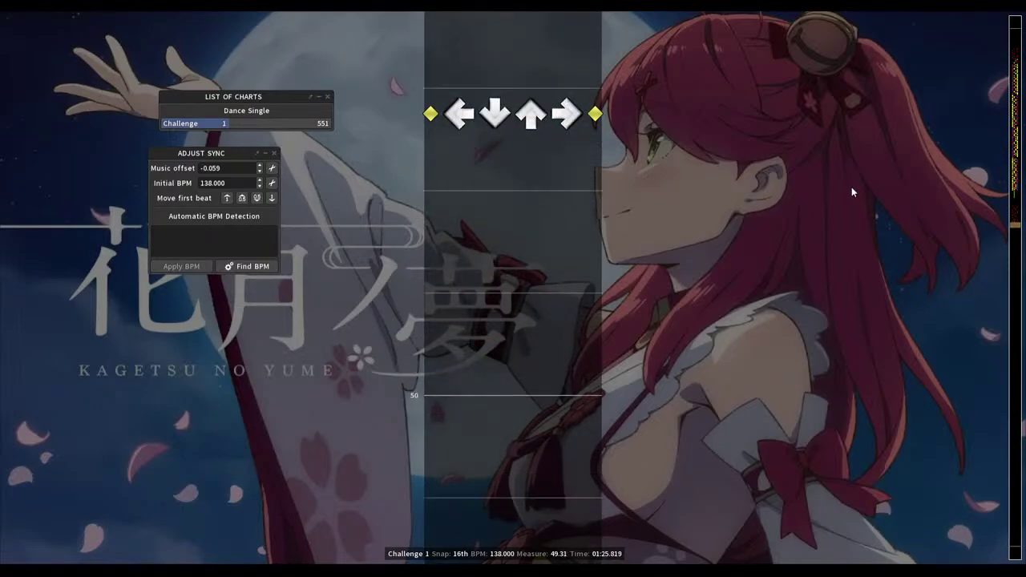
scroll(853, 193, up, 4)
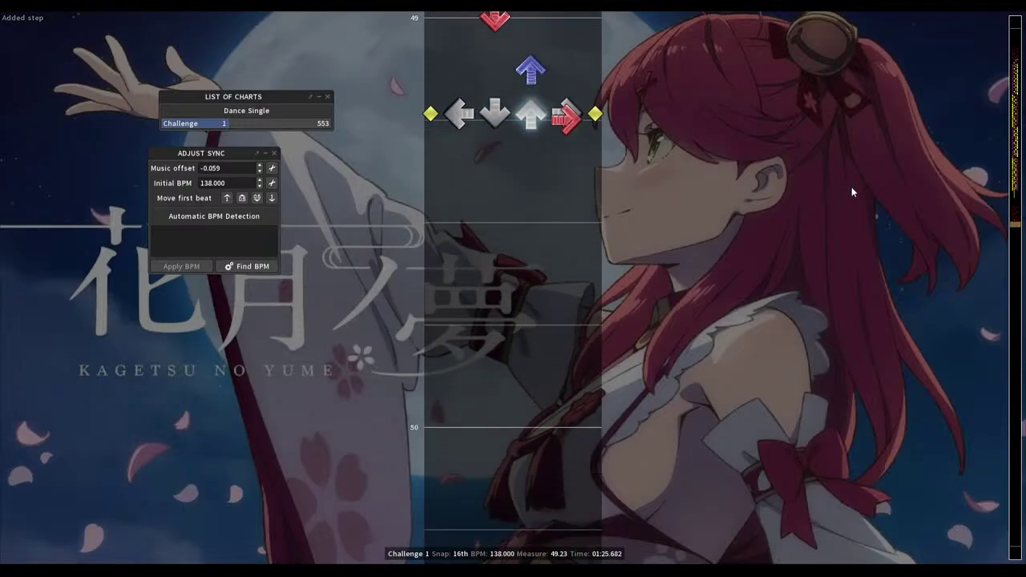
Continue after measure 49.25 with left, up, left and right steps, ending at measure 50.25
key(1)
key(3)
key(1)
key(4)
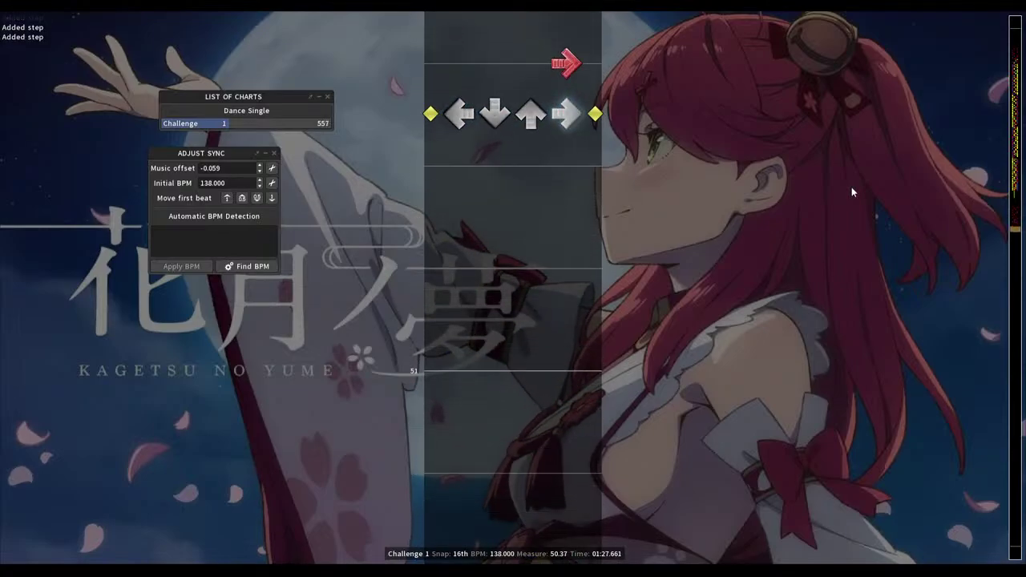
Add left, down, up and up steps at measures 50.50, 50.63, 50.75 and 51.00
key(1)
key(2)
key(3)
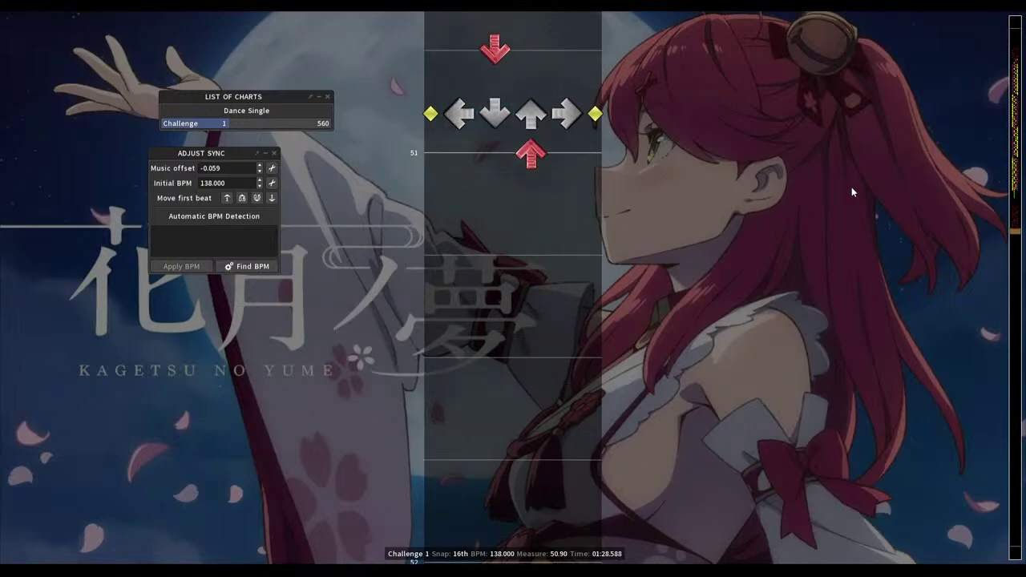
key(1)
key(1)
key(1)
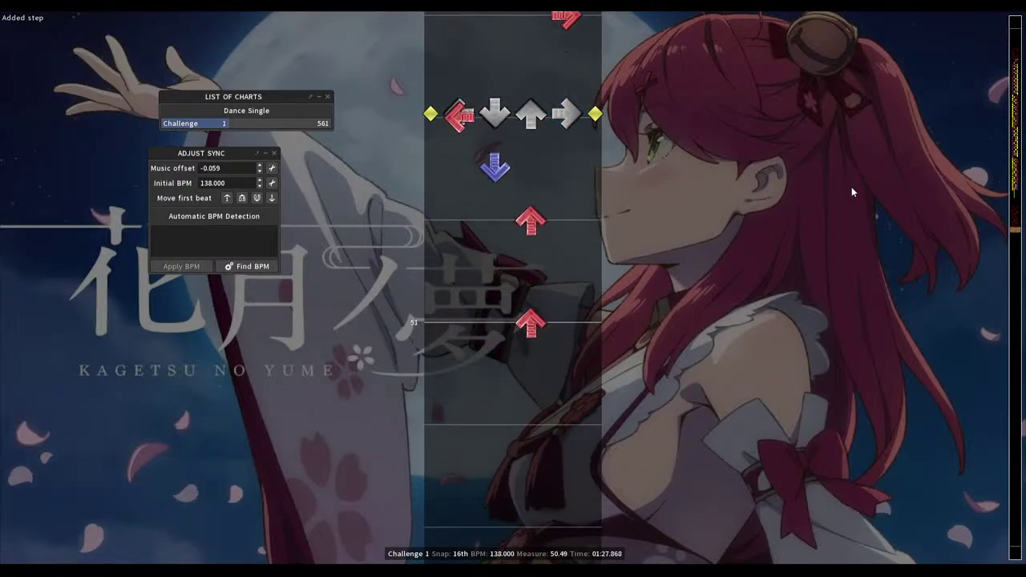
Replace the up step at measure 51.00 with a right step and turn the note tick off
key(space)
key(3)
key(4)
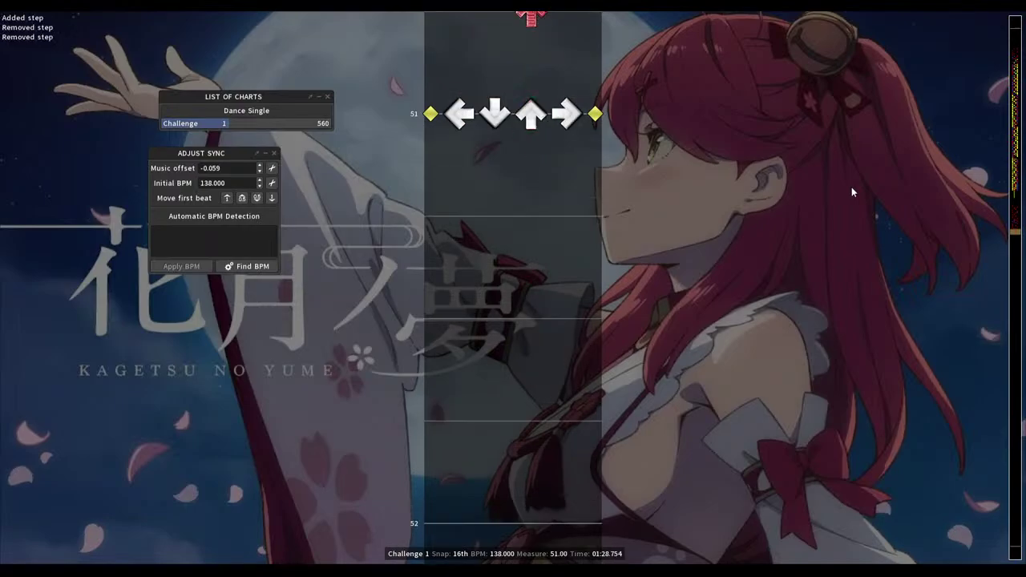
scroll(853, 192, up, 8)
key(F4)
key(space)
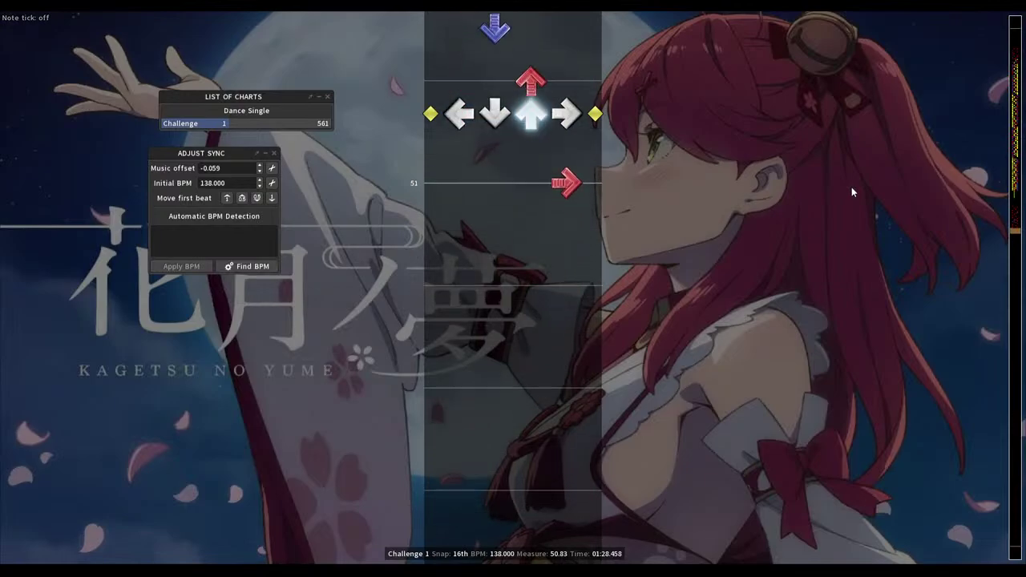
Add down, right and down steps at measures 51.13, 51.25 and 51.50
key(space)
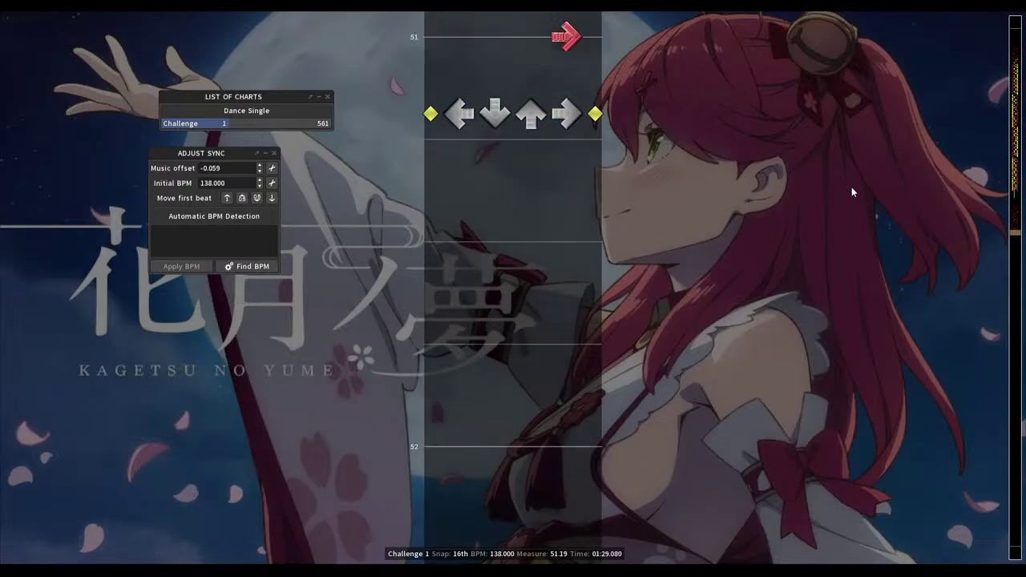
scroll(853, 192, up, 3)
scroll(852, 193, up, 8)
key(space)
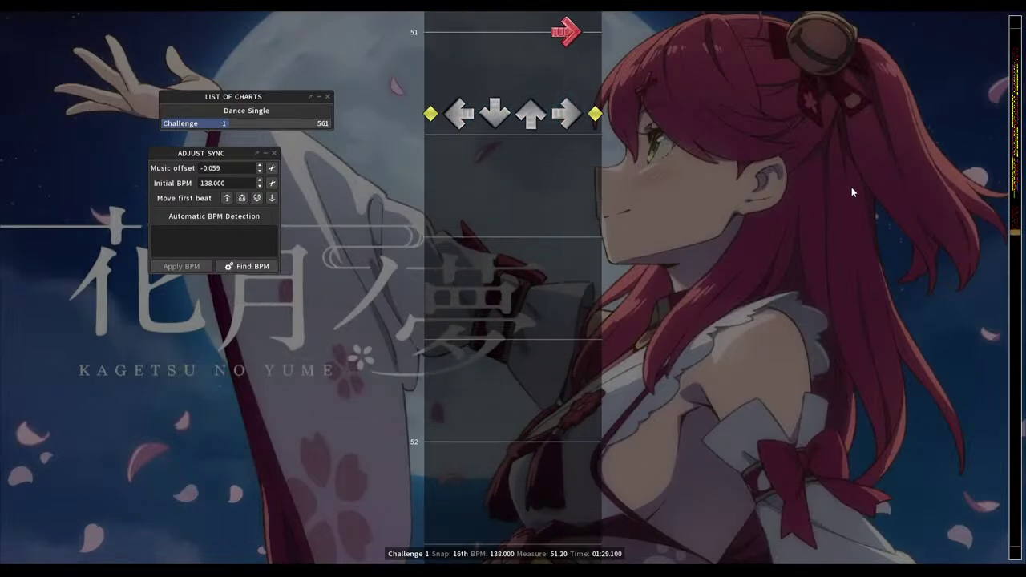
key(space)
scroll(853, 193, up, 3)
key(2)
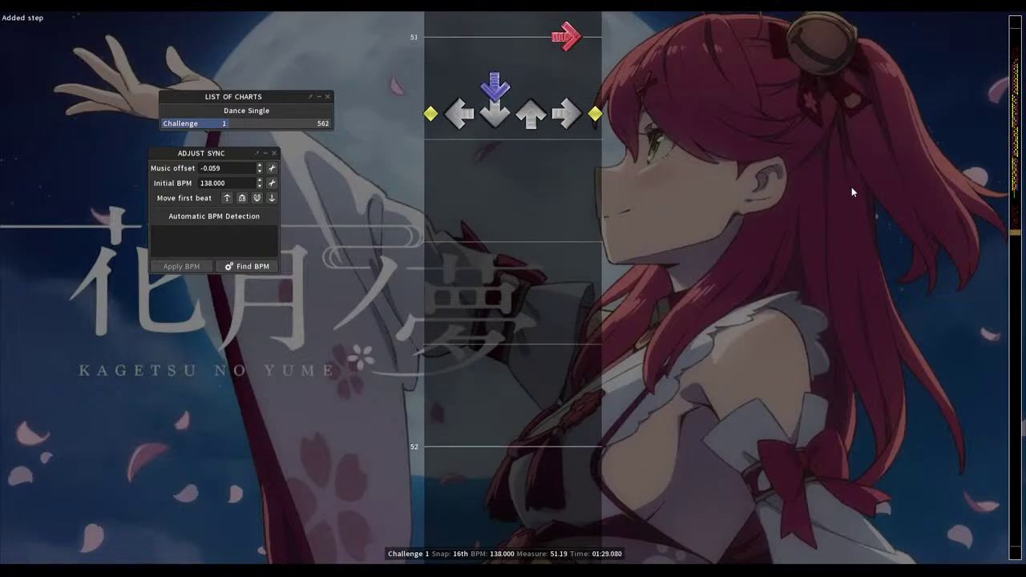
scroll(852, 193, up, 10)
key(1)
scroll(853, 193, up, 2)
key(space)
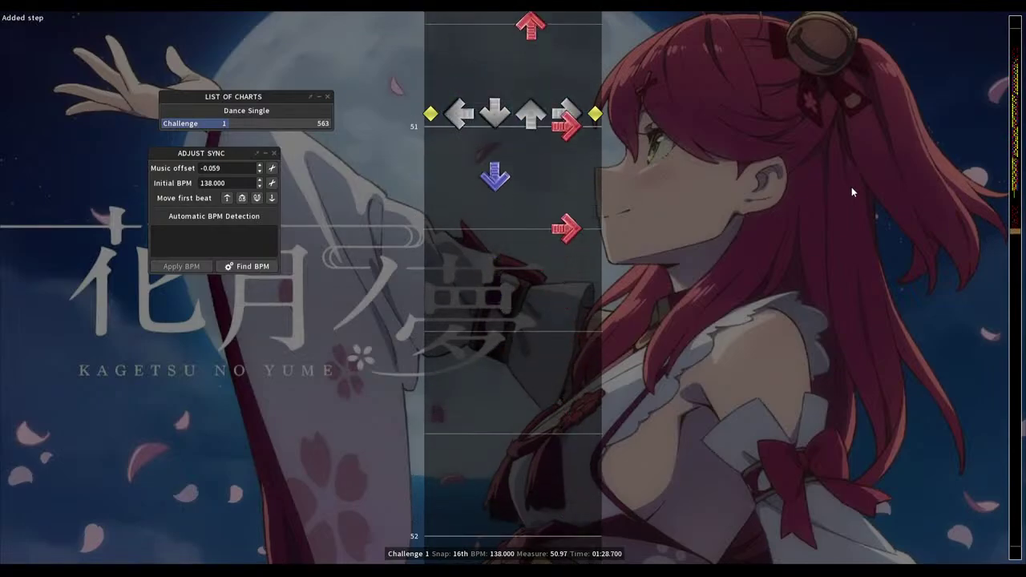
key(2)
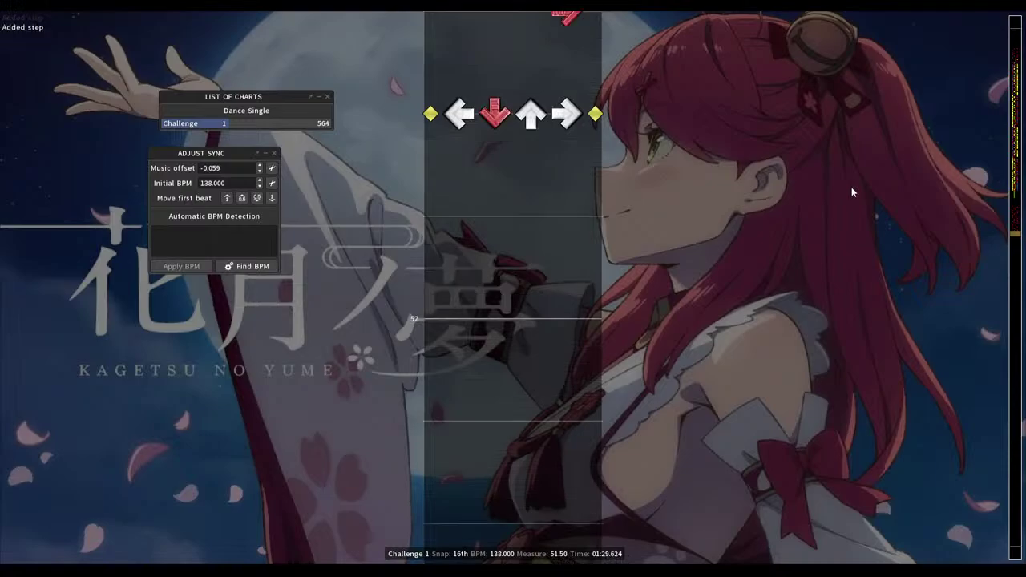
Add up, left and right steps at measures 51.75, 52.00 and 52.25
key(3)
key(1)
key(3)
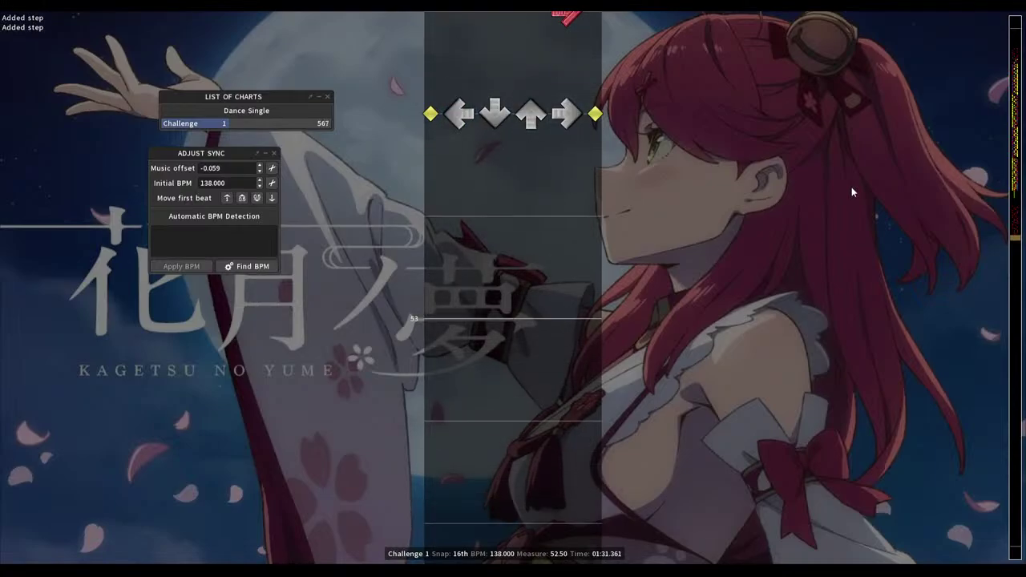
key(2)
key(2)
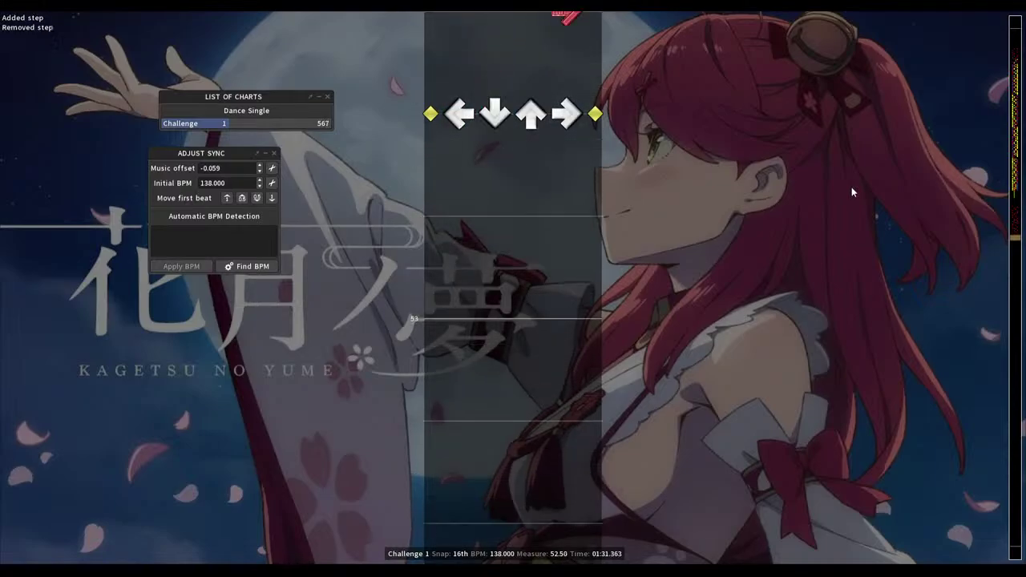
scroll(853, 192, up, 11)
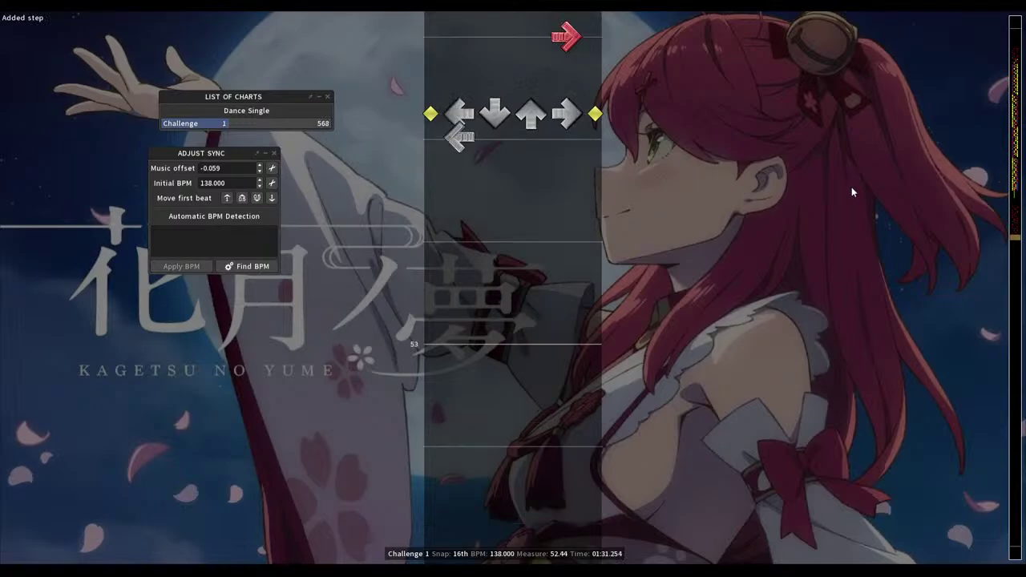
Remove the off-grid left step near measure 52.50, set the snap to 8th, and place a left step exactly at 52.50
key(Left)
key(Left)
key(Left)
key(Left)
key(Left)
key(Right)
key(Right)
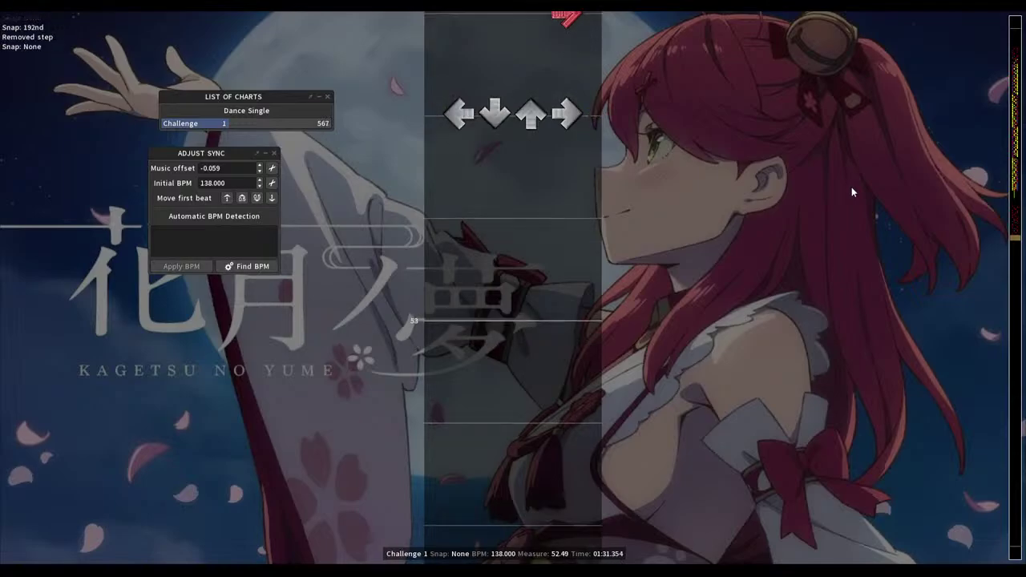
key(1)
key(Down)
key(Up)
Add a right step at measure 52.63 and a down step at measure 52.75
key(2)
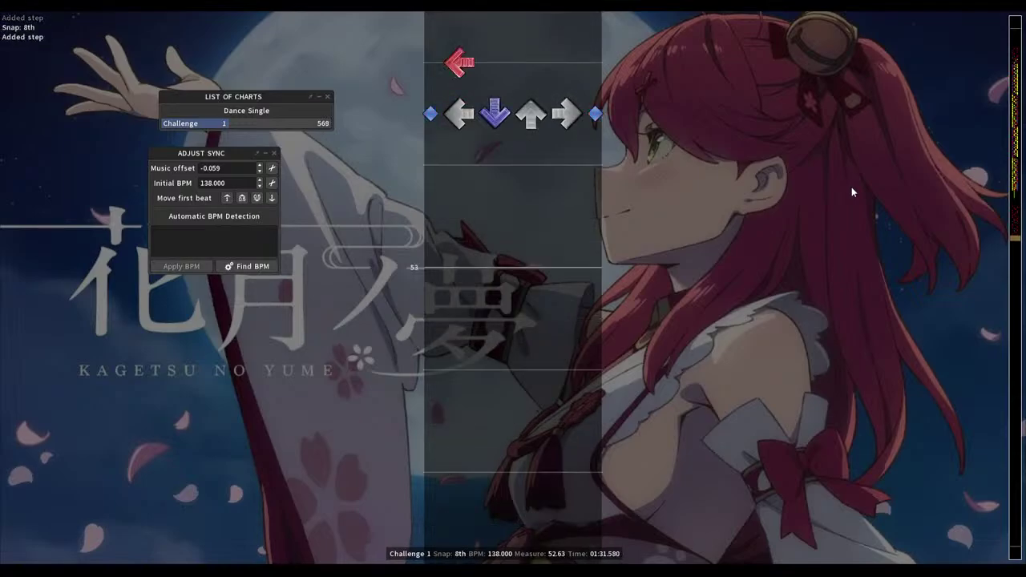
key(Down)
key(Up)
key(4)
key(Down)
key(2)
Play back the passage leading to measure 52.75 and replace the down step there with an up step
key(Up)
key(Up)
key(Up)
key(Up)
key(Up)
key(Up)
key(Up)
key(Up)
key(Up)
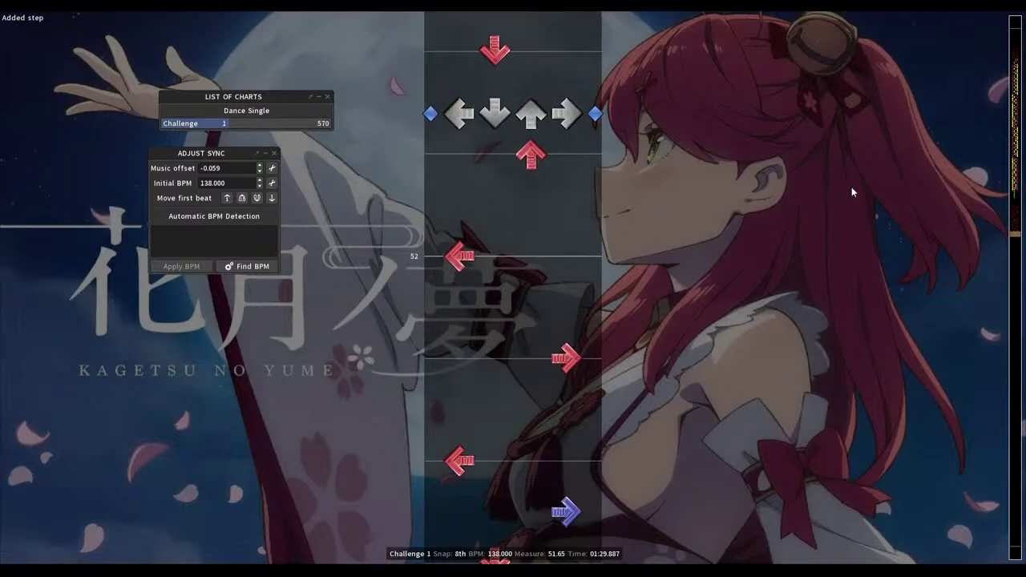
key(space)
key(2)
key(3)
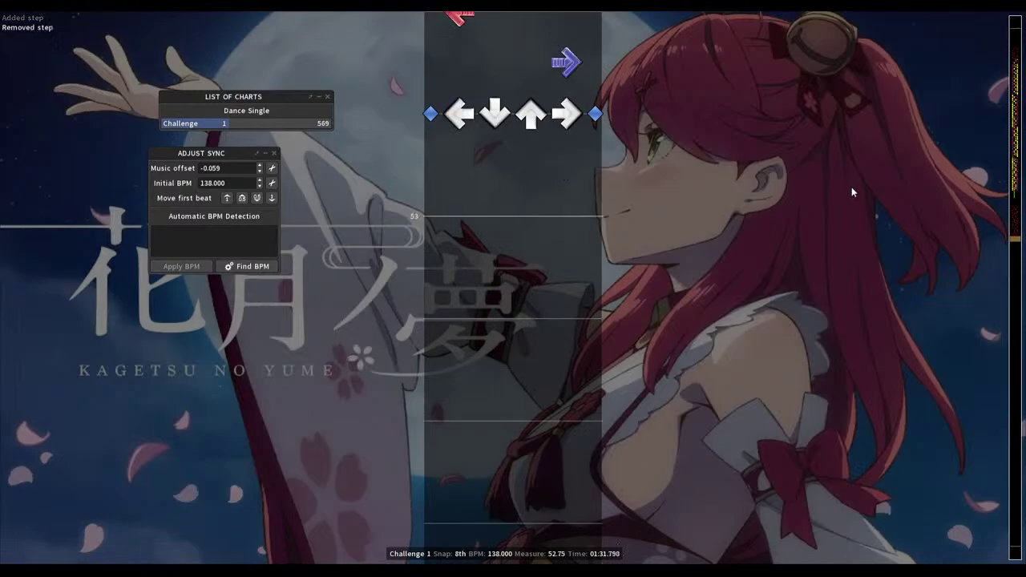
Replay the passage around measure 52.68 and add a down step at measure 53.00
key(space)
key(Up)
key(Up)
key(Up)
key(Up)
key(Up)
key(Up)
key(Up)
key(Up)
key(space)
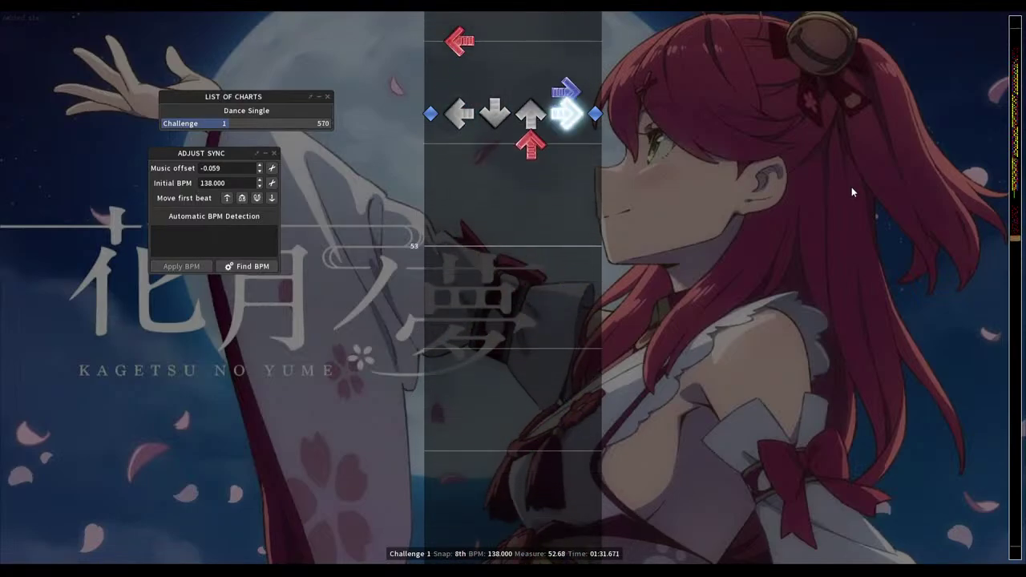
key(space)
key(2)
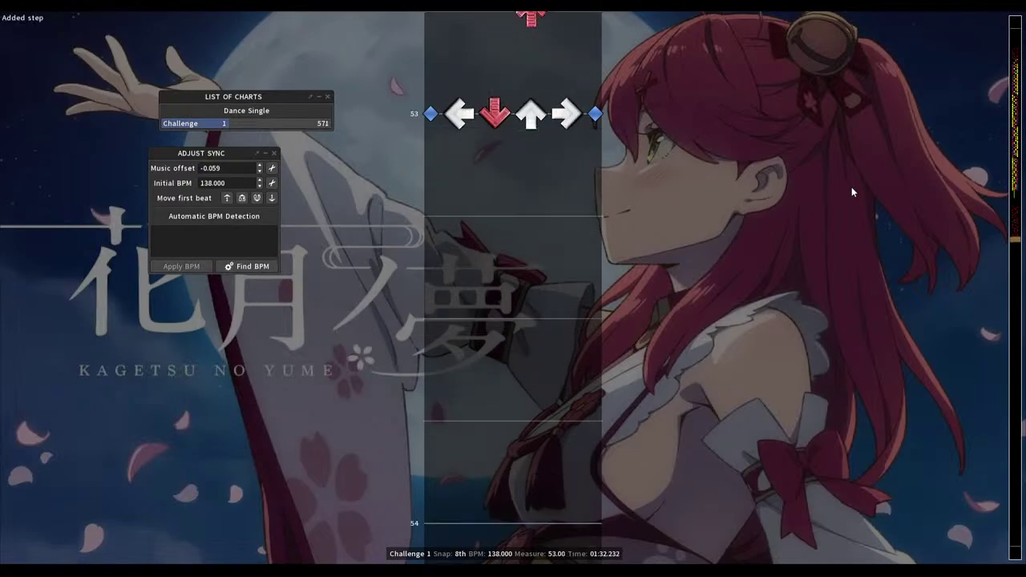
Play back the charted section from measure 46.00 to check how the steps fit the music
key(Up)
key(Up)
key(Up)
key(Up)
key(Up)
key(Up)
key(Up)
key(Up)
key(Up)
key(Up)
key(Up)
key(Up)
key(Up)
key(Up)
key(Up)
key(Up)
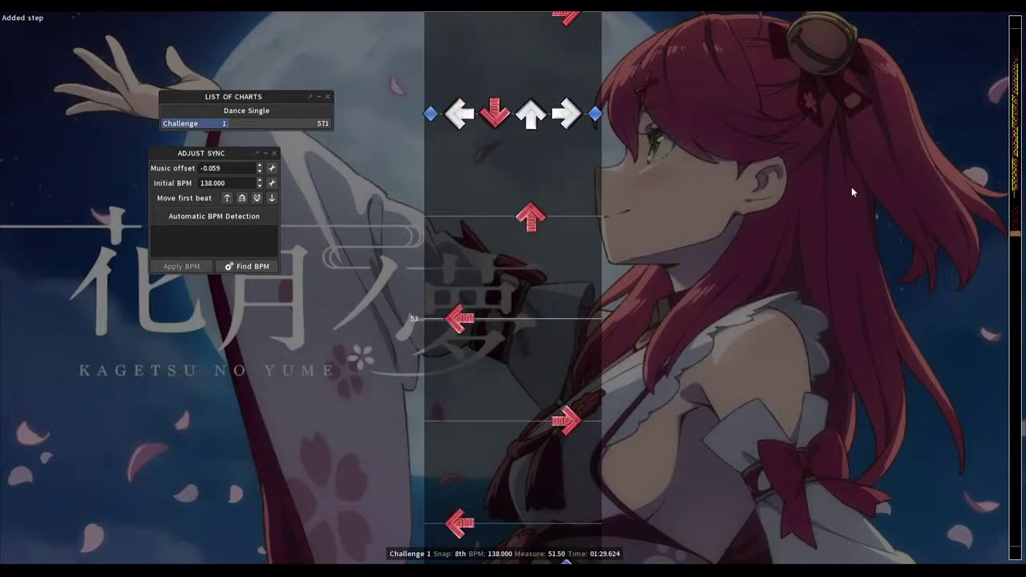
key(Up)
key(Up)
key(Up)
key(Up)
key(Up)
key(Up)
key(Up)
key(Up)
key(Up)
key(Up)
key(Up)
key(Up)
key(Up)
key(Up)
key(Up)
key(Up)
key(Up)
key(Up)
key(Up)
key(Up)
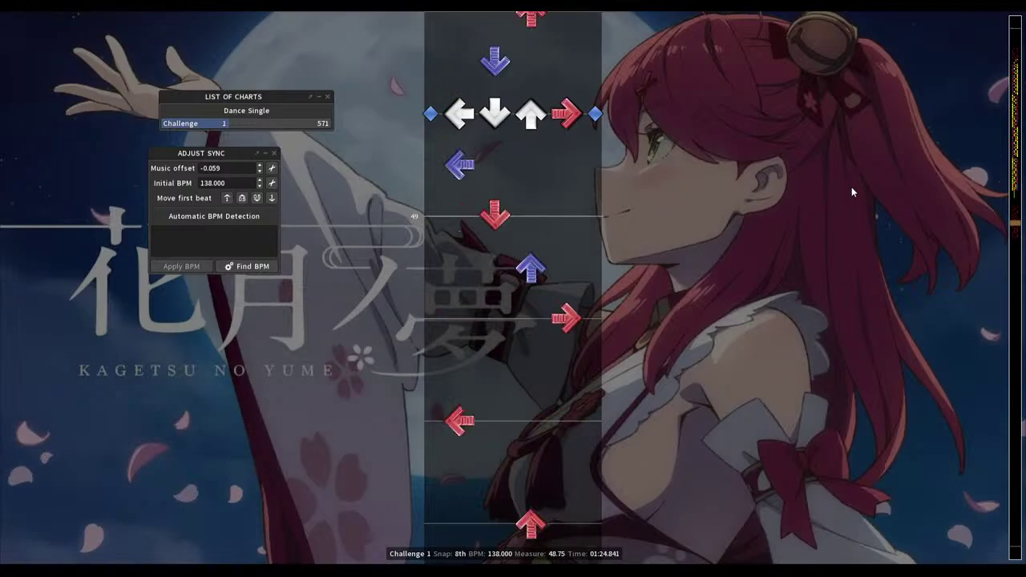
key(Up)
key(Up)
key(Up)
key(Up)
key(Up)
key(Up)
key(Up)
key(Up)
key(Up)
key(Up)
key(Up)
key(Up)
key(Up)
key(Up)
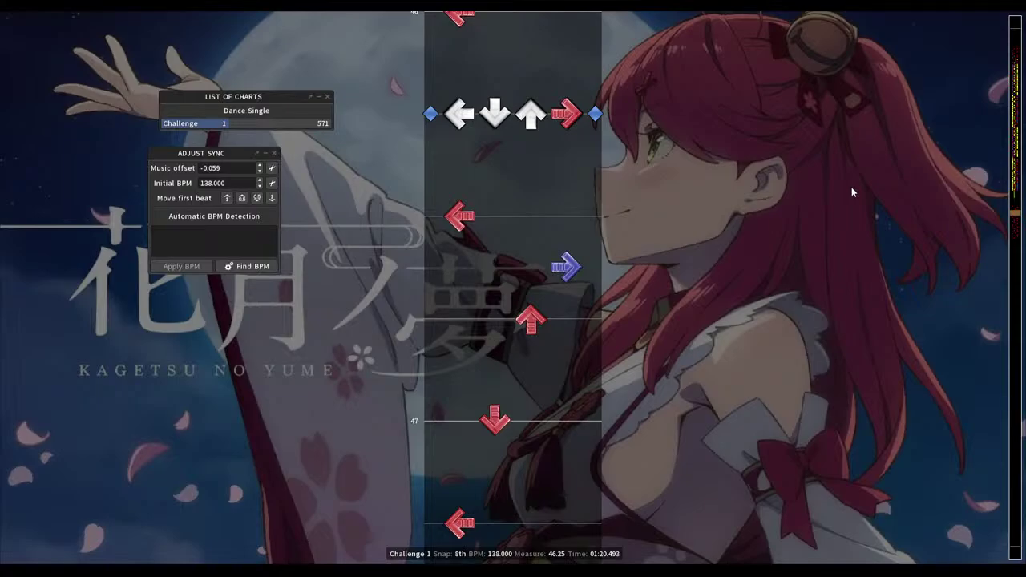
key(Up)
key(Up)
key(Up)
key(Up)
key(Up)
key(Up)
key(Up)
key(Up)
key(Up)
key(Up)
key(Up)
key(Up)
key(Up)
key(Up)
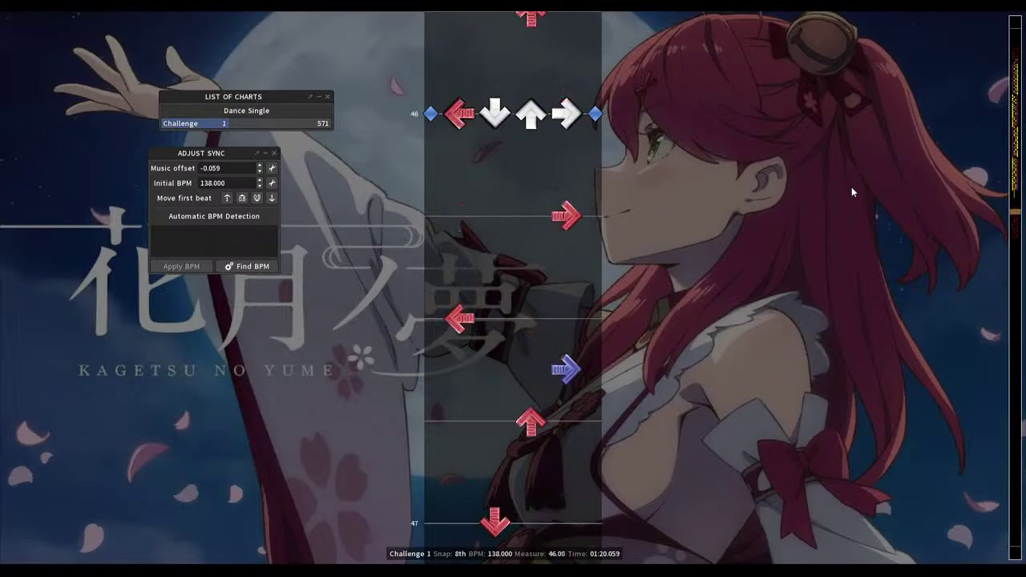
key(space)
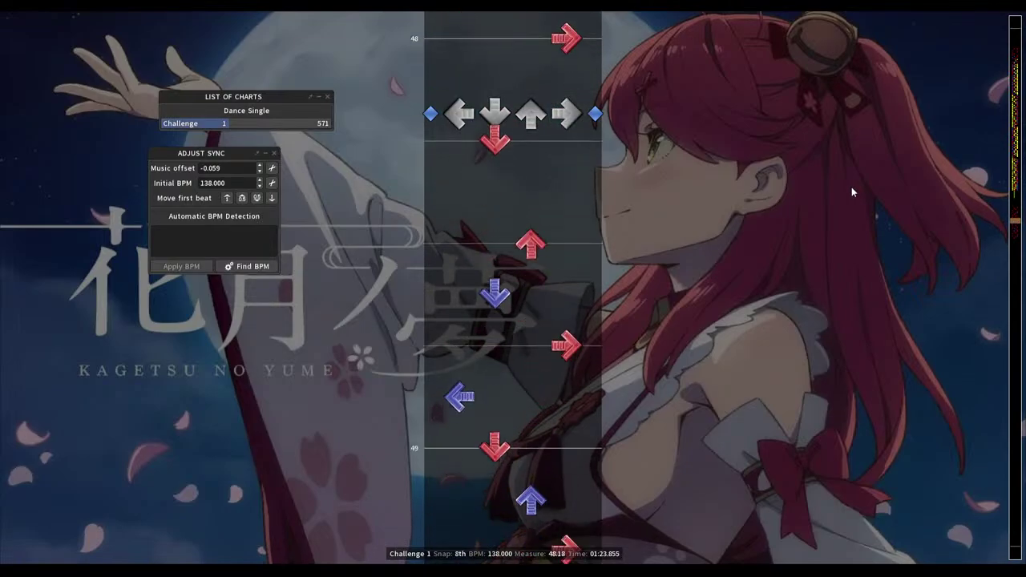
Add a down step at measure 51.38 and change the step at measure 51.50 to up
scroll(852, 192, up, 19)
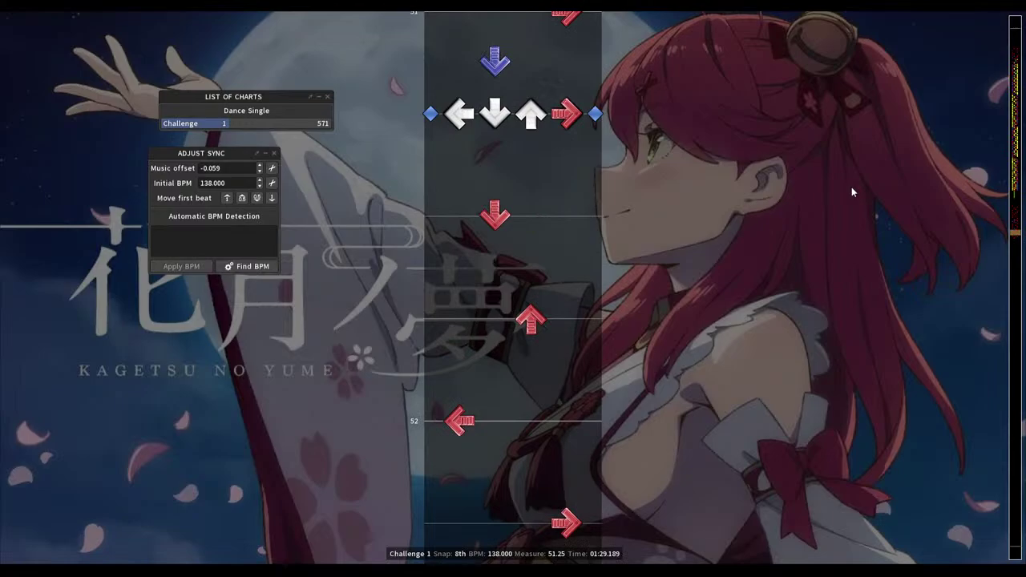
key(2)
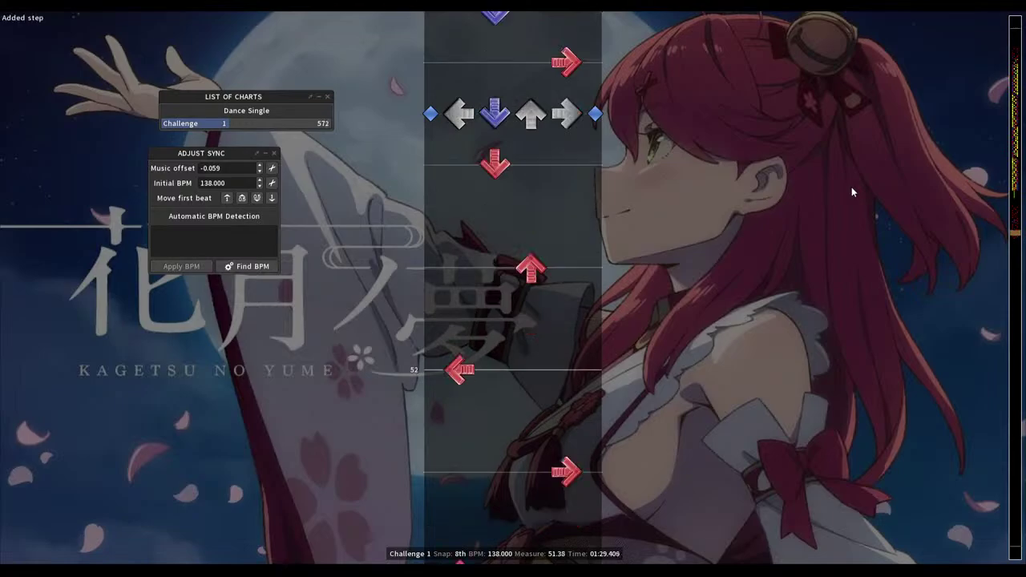
key(3)
key(2)
key(Up)
key(Up)
key(Up)
key(Up)
key(3)
Change the steps at measures 51.75, 52.00 and 52.25 to left, right and up
key(space)
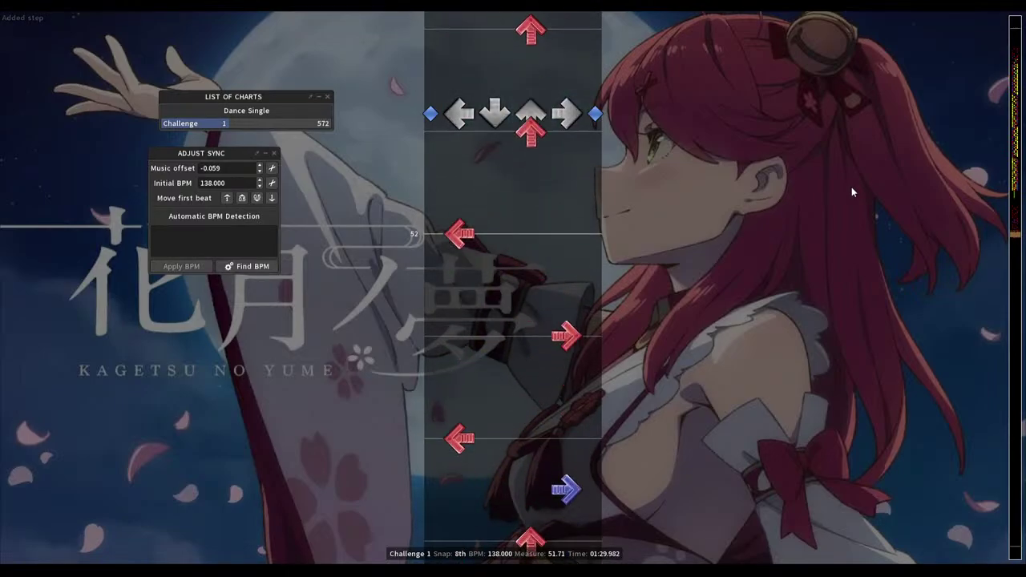
key(space)
key(Up)
key(3)
key(1)
key(Down)
key(Down)
key(1)
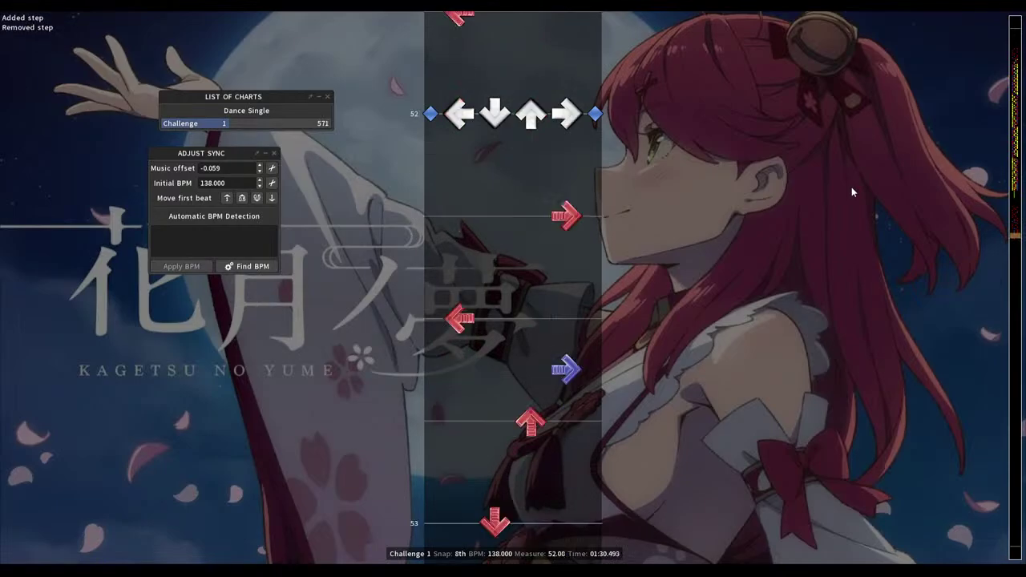
key(4)
key(Down)
key(Down)
key(4)
key(Down)
key(Down)
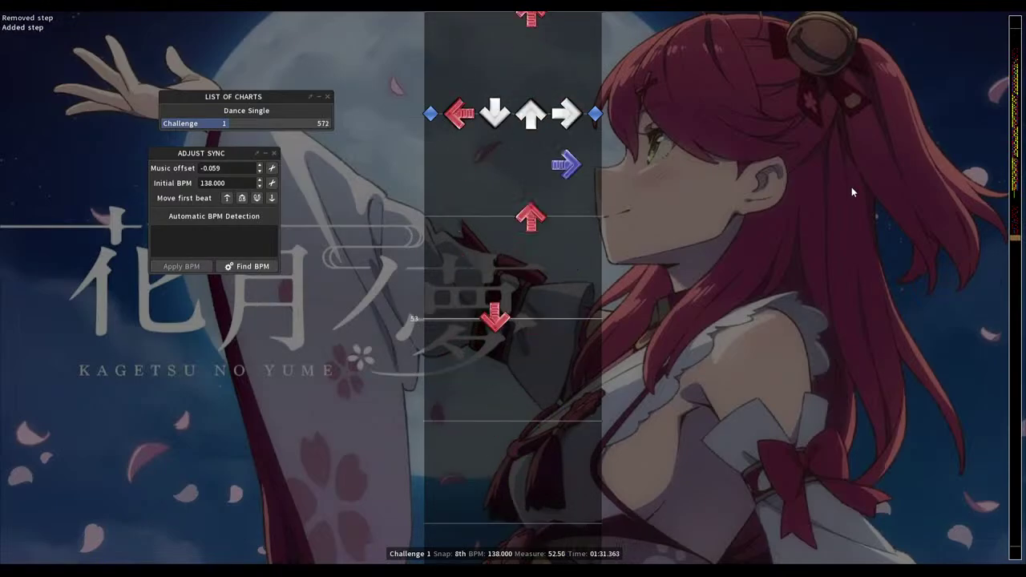
Change the steps at measures 52.50 and 52.63 to down and left
key(1)
key(2)
key(Down)
key(1)
key(4)
key(Down)
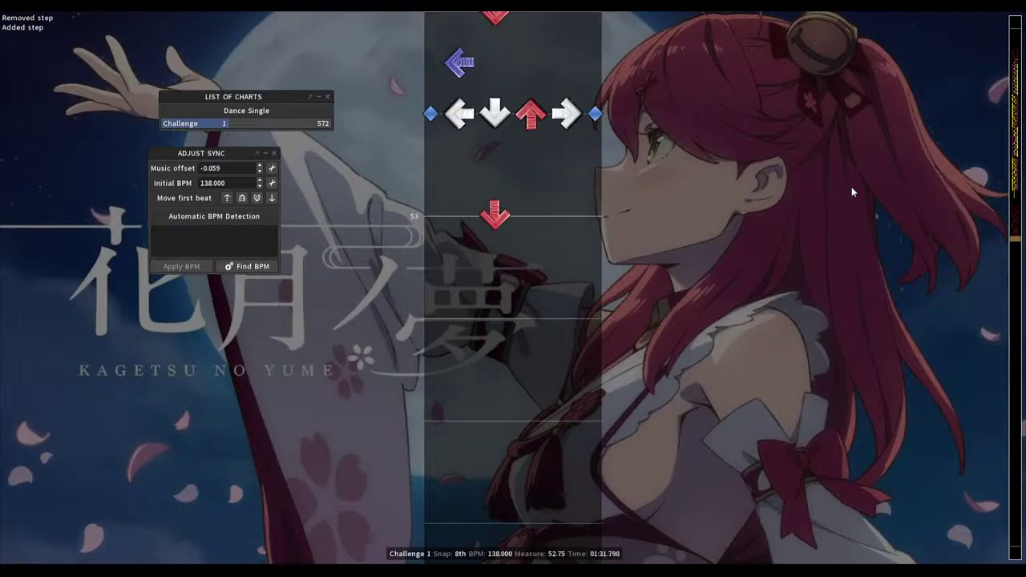
key(3)
Play back the chart from measure 47.50 and extend it with steps up to a down step at measure 55.25
key(space)
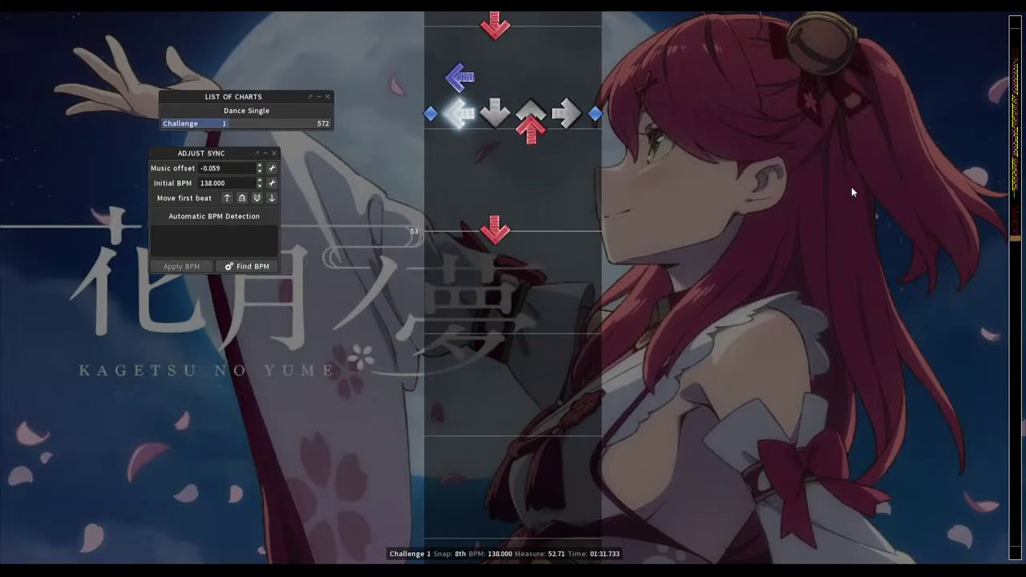
key(space)
scroll(852, 193, up, 3)
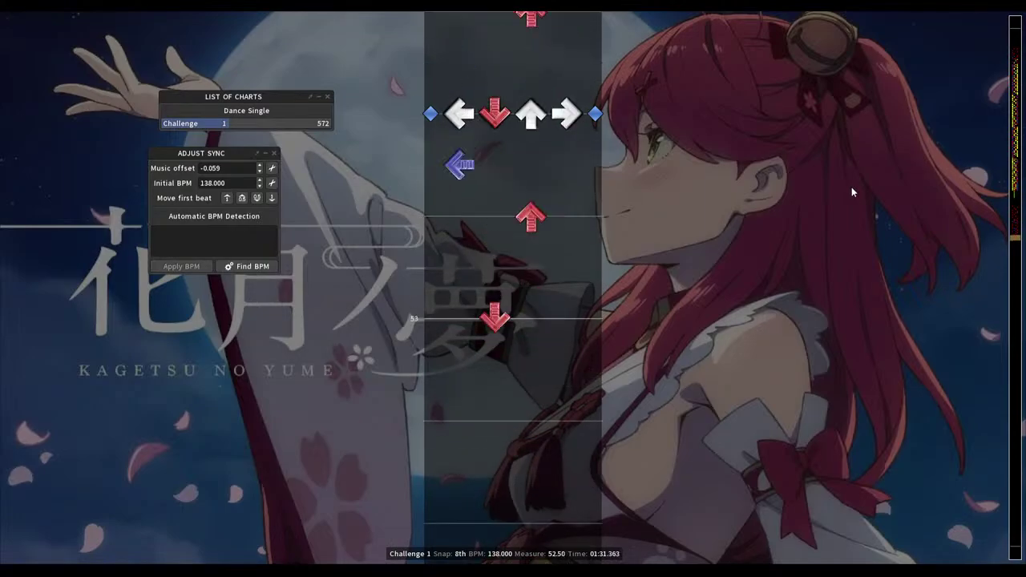
scroll(853, 193, up, 14)
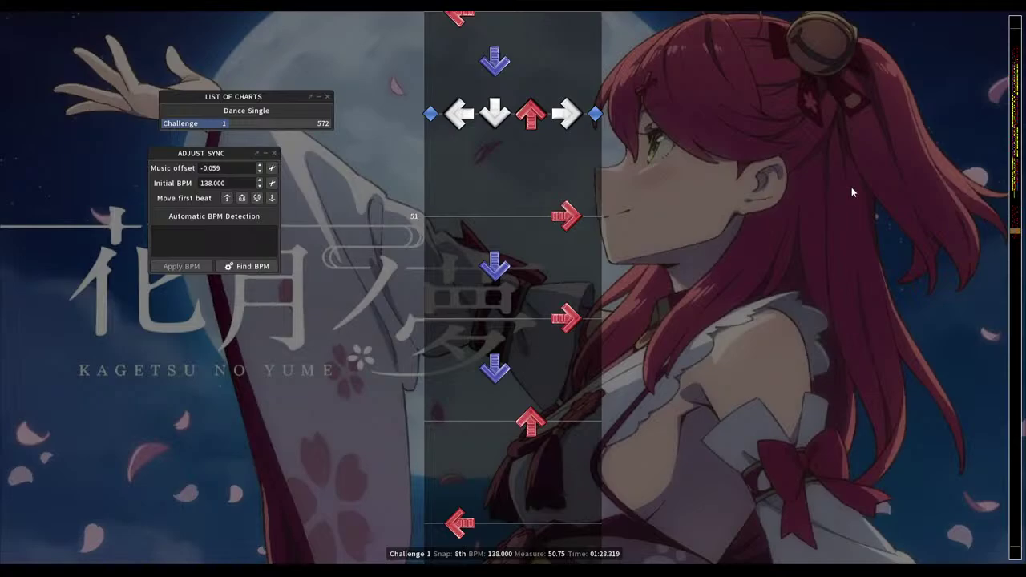
scroll(853, 193, up, 16)
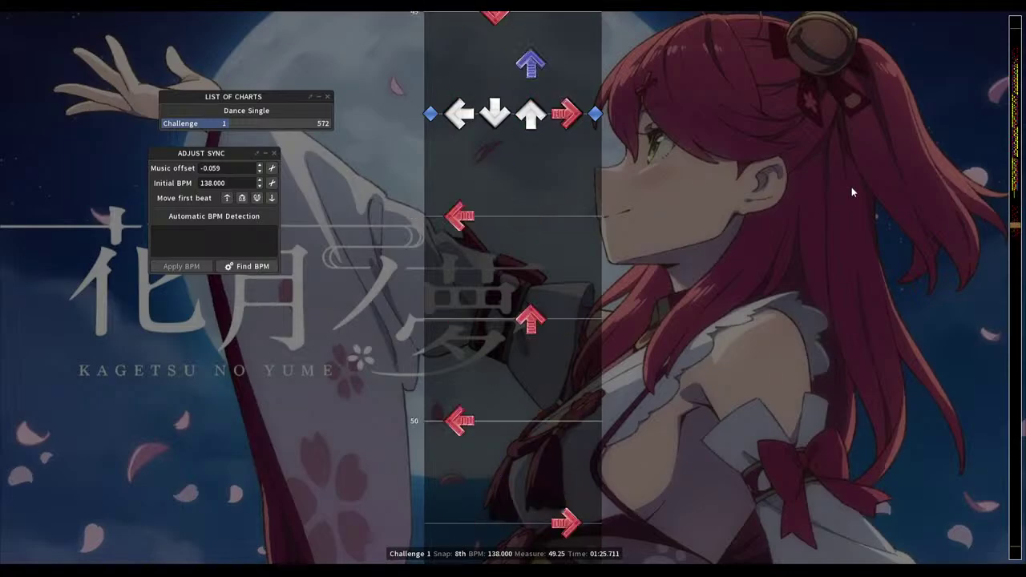
scroll(853, 192, up, 16)
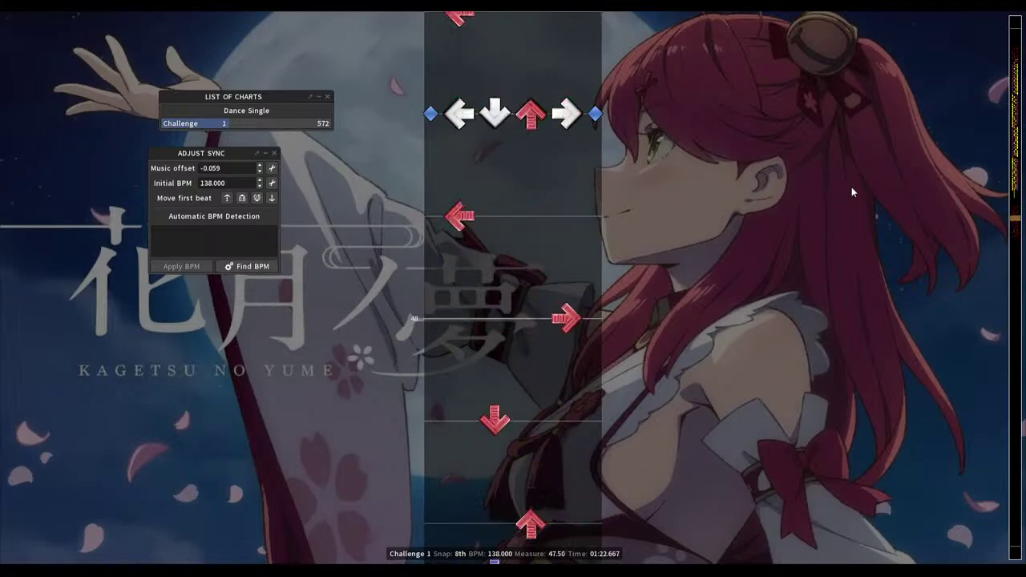
key(space)
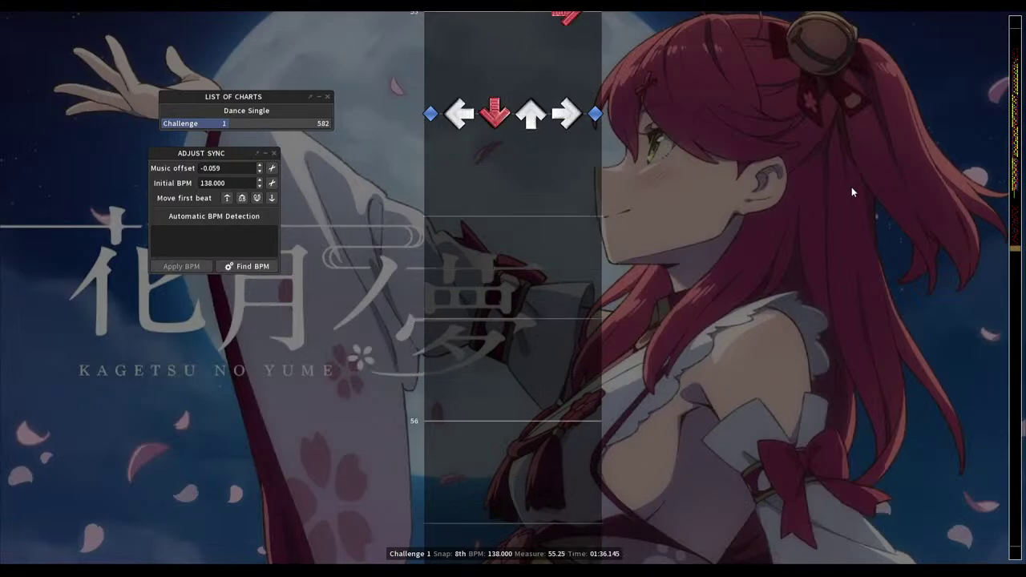
Record steps during playback through measure 57.13, including a right step at measure 56.00 and a left step at 57.13
key(1)
key(2)
key(3)
key(4)
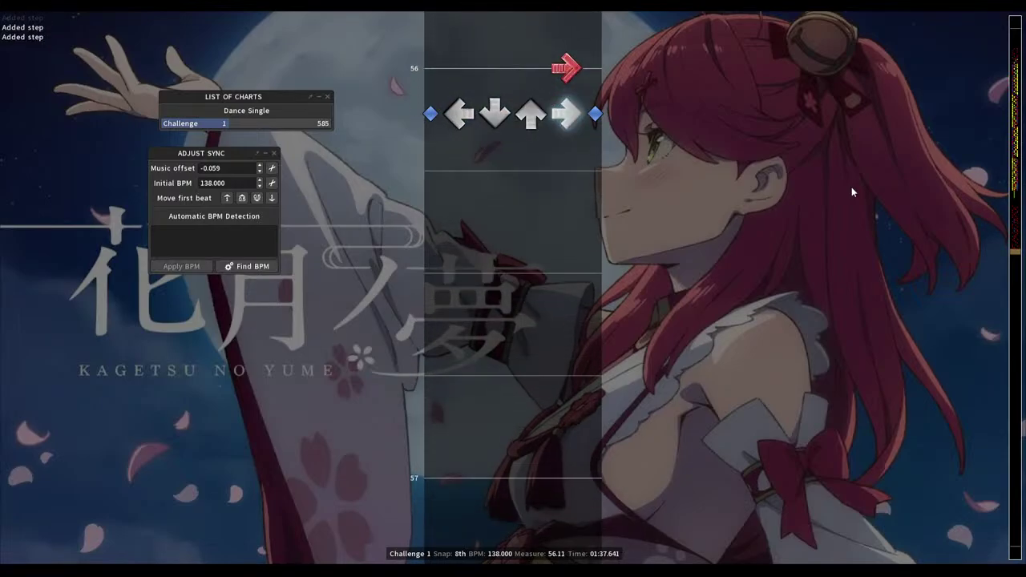
key(3)
key(1)
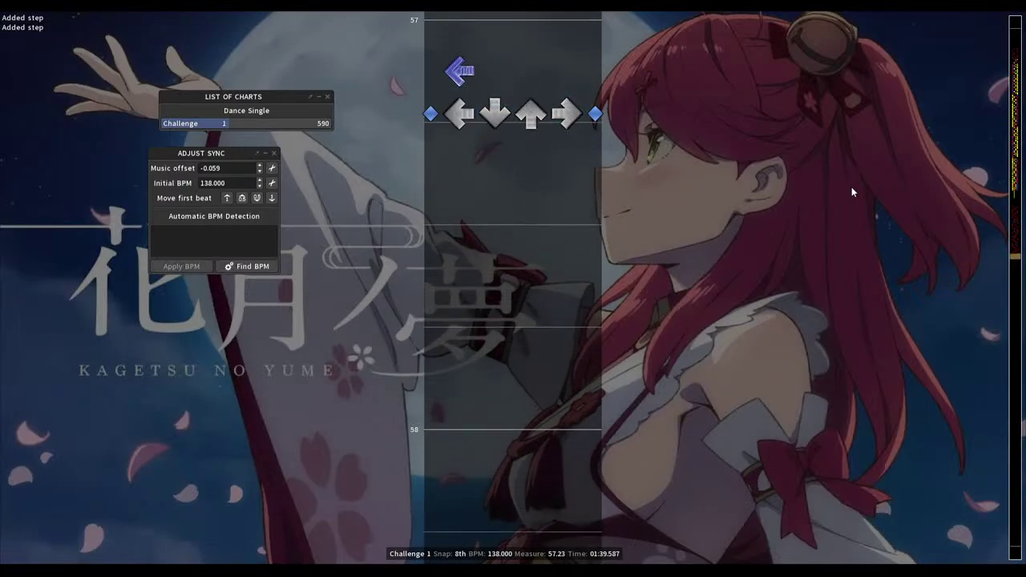
Remove the left step at measure 57.13 and add an up step at measure 57.00
key(1)
scroll(852, 192, up, 1)
key(1)
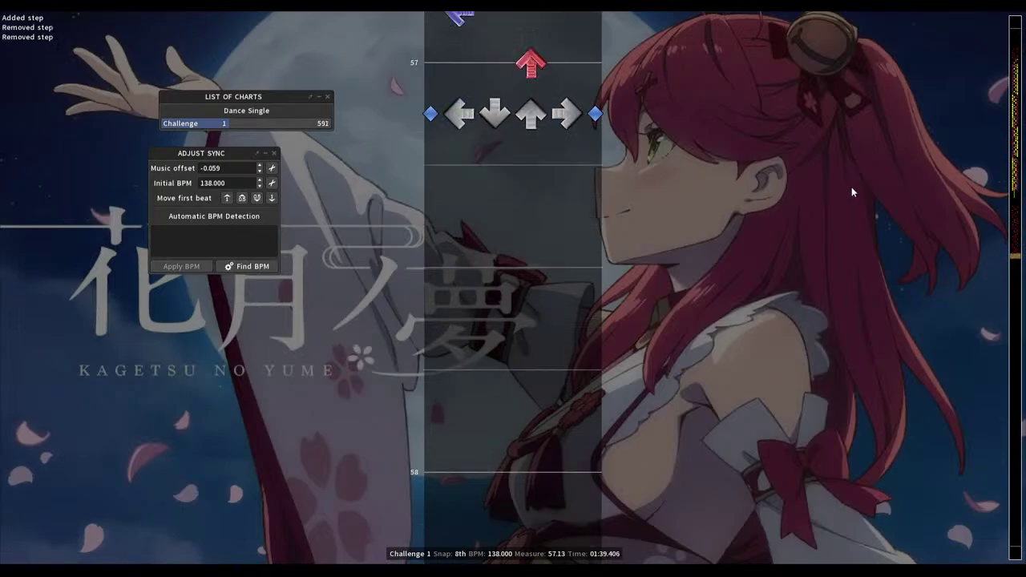
Replay the passage and record further steps, including an up step at measure 57.50 and a left step at 58.75
scroll(853, 193, up, 16)
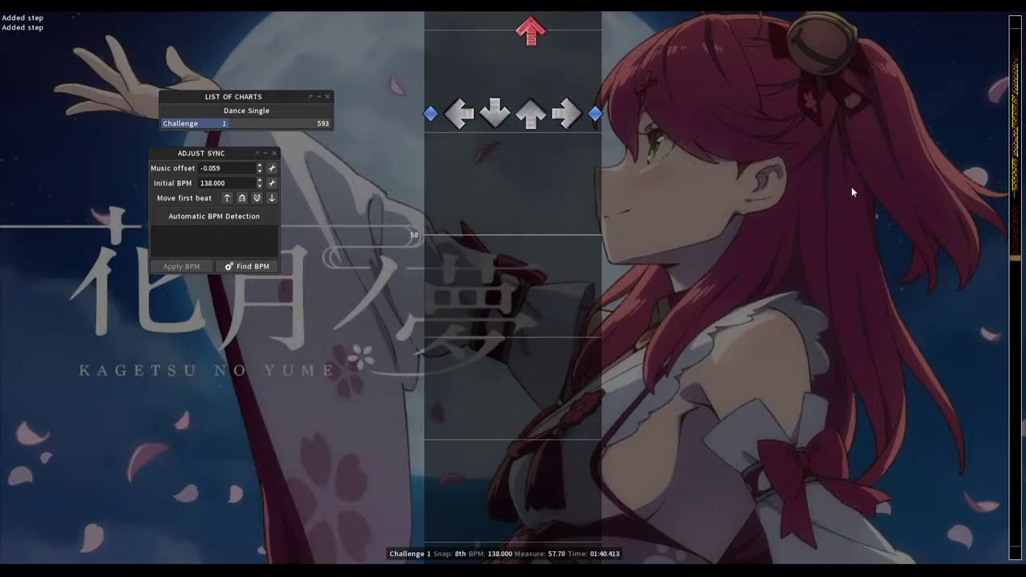
key(3)
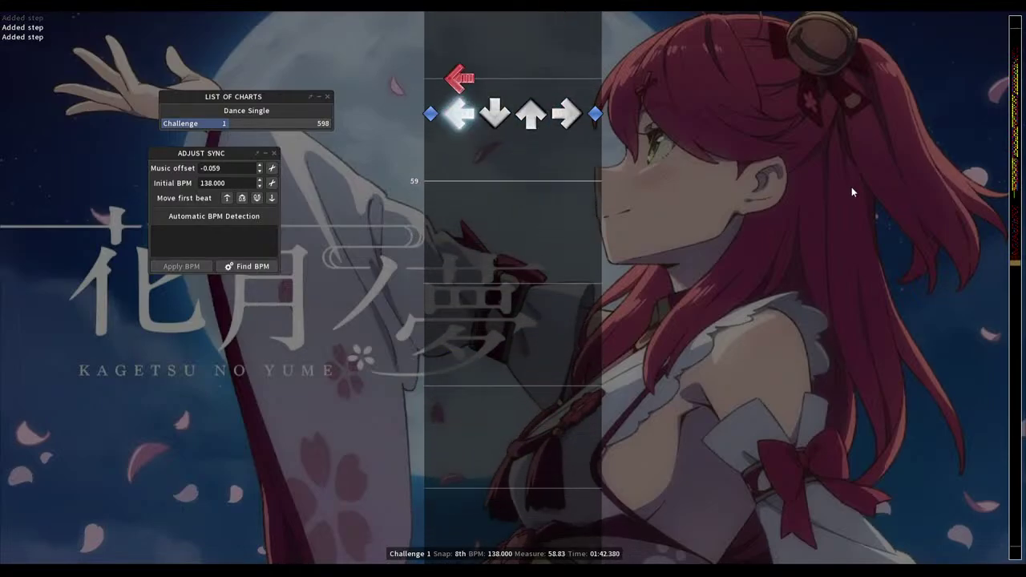
Rework the end of measure 58 with a left step at 58.63 and a down step at 58.75
key(space)
key(Up)
key(Up)
key(1)
key(Down)
key(1)
key(2)
key(Up)
key(Up)
key(Up)
key(Up)
key(Up)
key(Up)
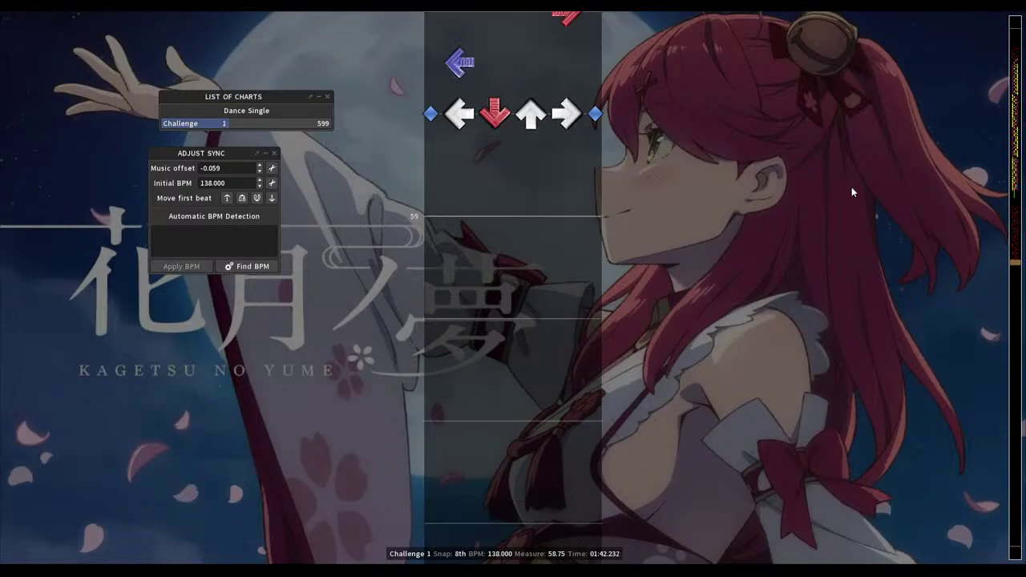
Add an up step at measure 58.88 and a right step at measure 59.00
key(Down)
key(3)
key(Down)
key(4)
key(Up)
key(Up)
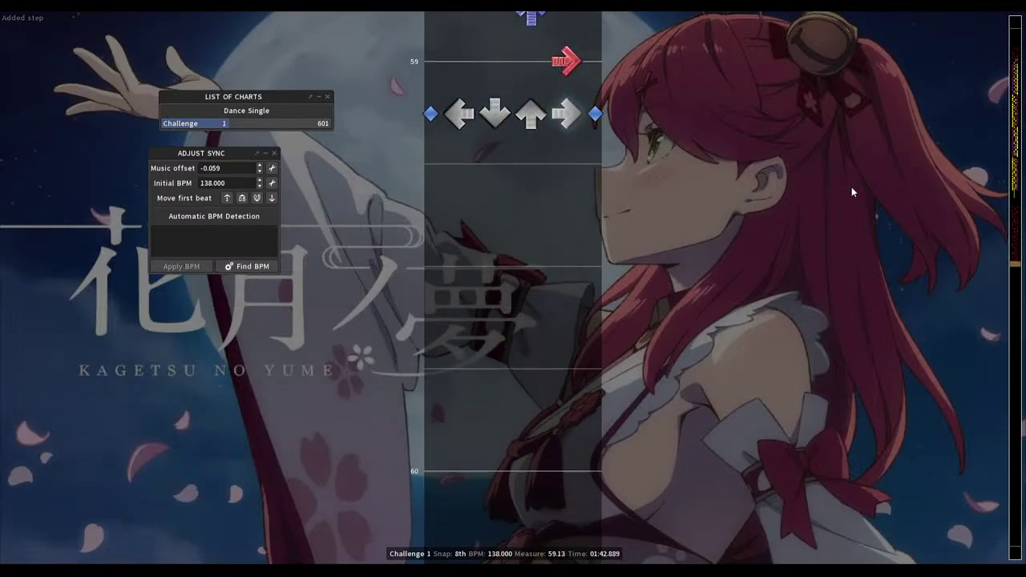
Record steps during playback with up at measure 59.50, left at 59.75, right at 60.00 and down at 60.25
key(1)
key(1)
key(4)
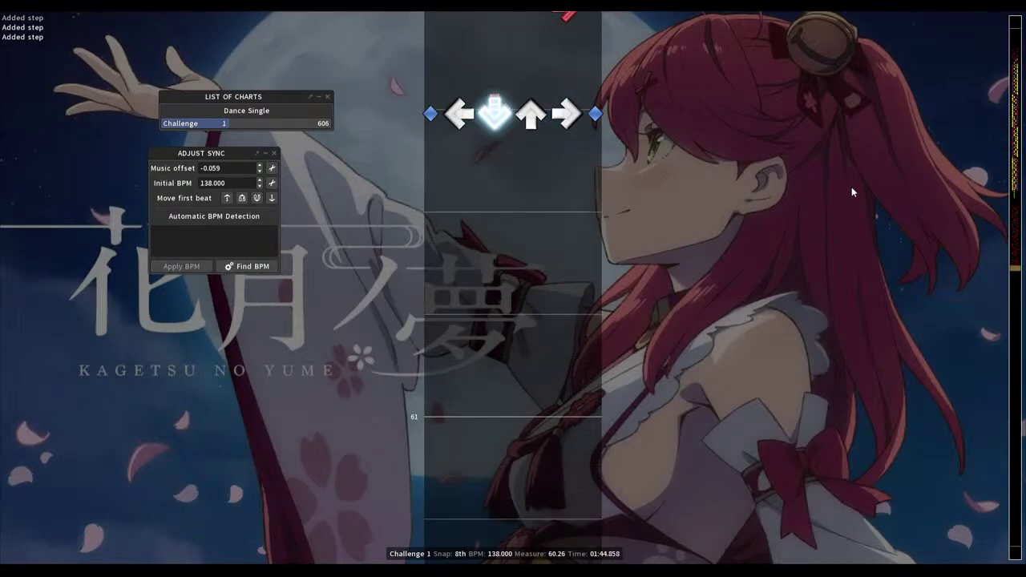
key(2)
Replay the start of measure 60 and add down steps at measures 60.13 and 60.38
scroll(854, 192, up, 8)
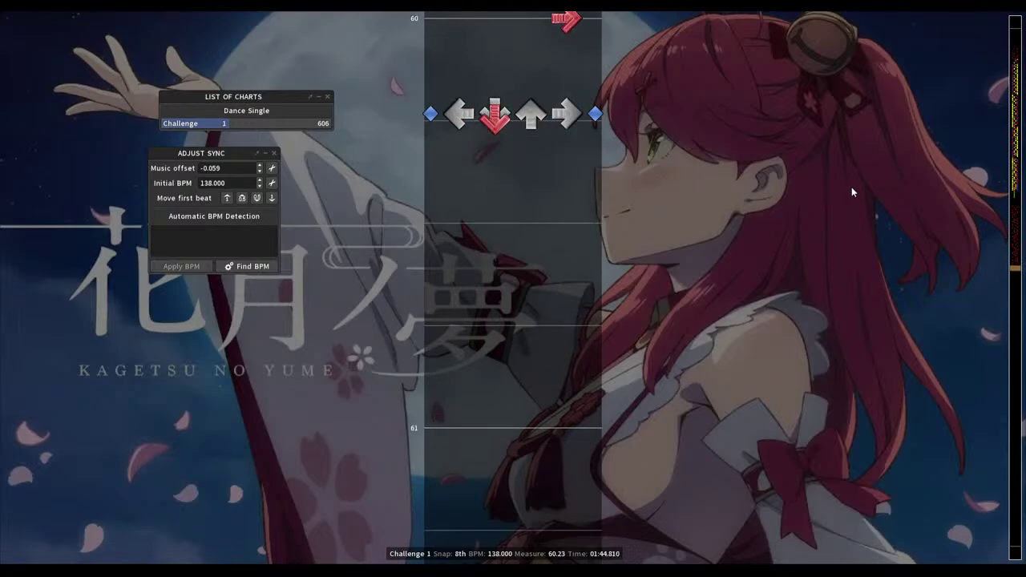
scroll(853, 193, up, 4)
key(2)
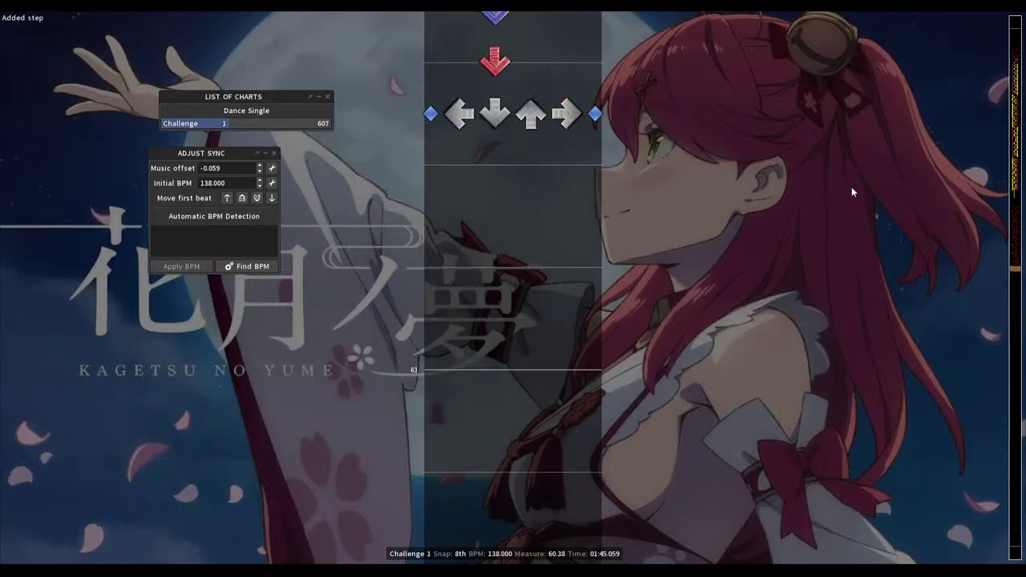
Record right, left, right, down and up steps at measures 60.50, 60.63, 60.75, 60.88 and 61.00
scroll(854, 192, up, 8)
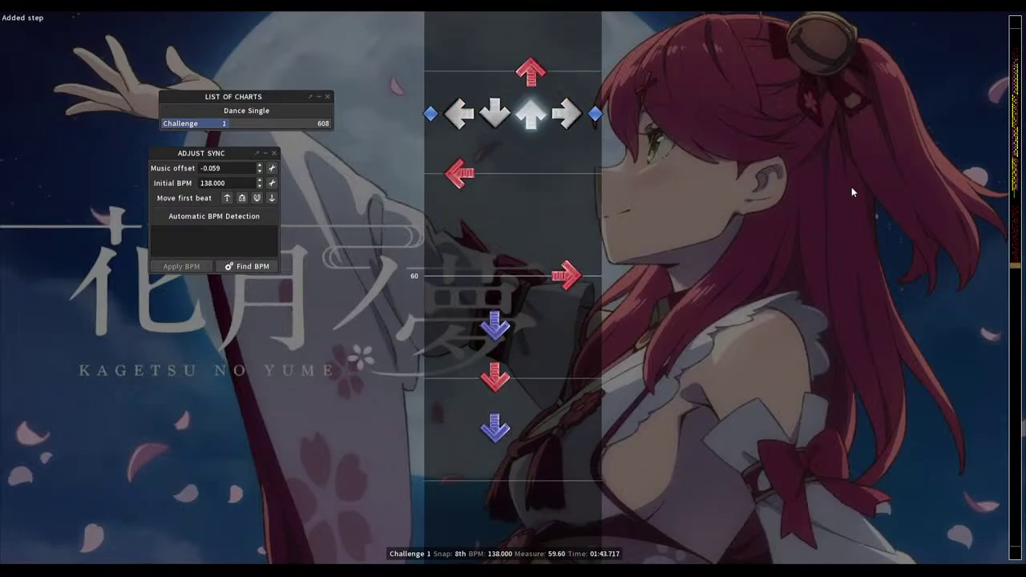
key(4)
key(1)
key(4)
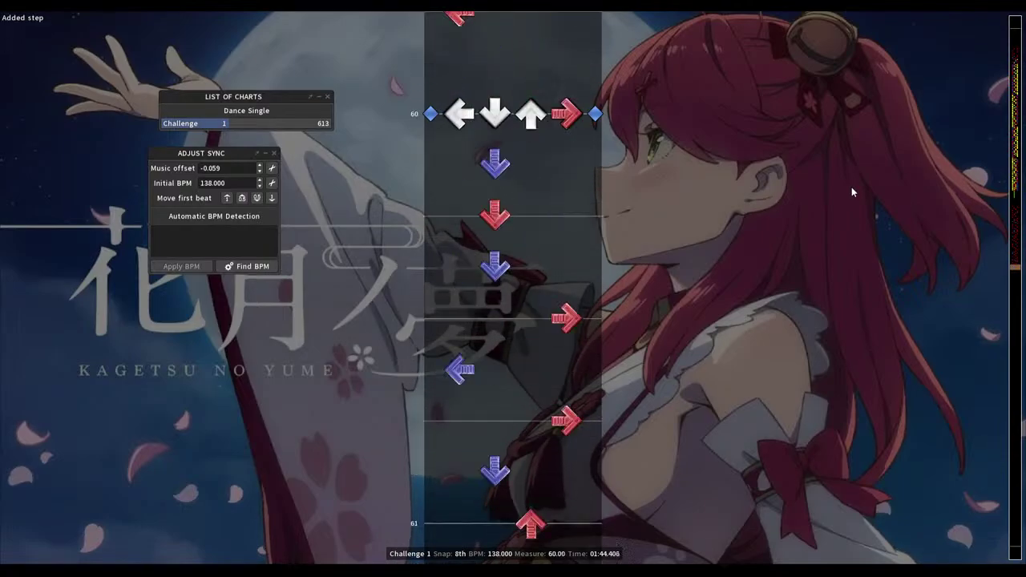
Change the steps at measures 60.88 and 61.00 to up and down
key(Down)
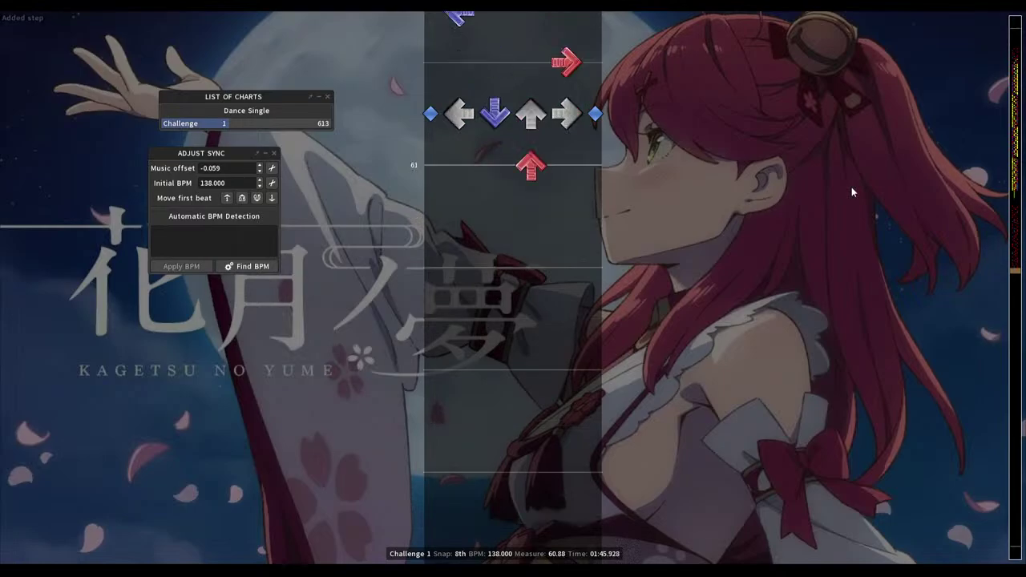
key(2)
key(3)
key(Down)
key(3)
Play back the passage from measure 60.25 to check the revised steps and hear the section that follows
key(Up)
key(Up)
key(Up)
key(Up)
key(Up)
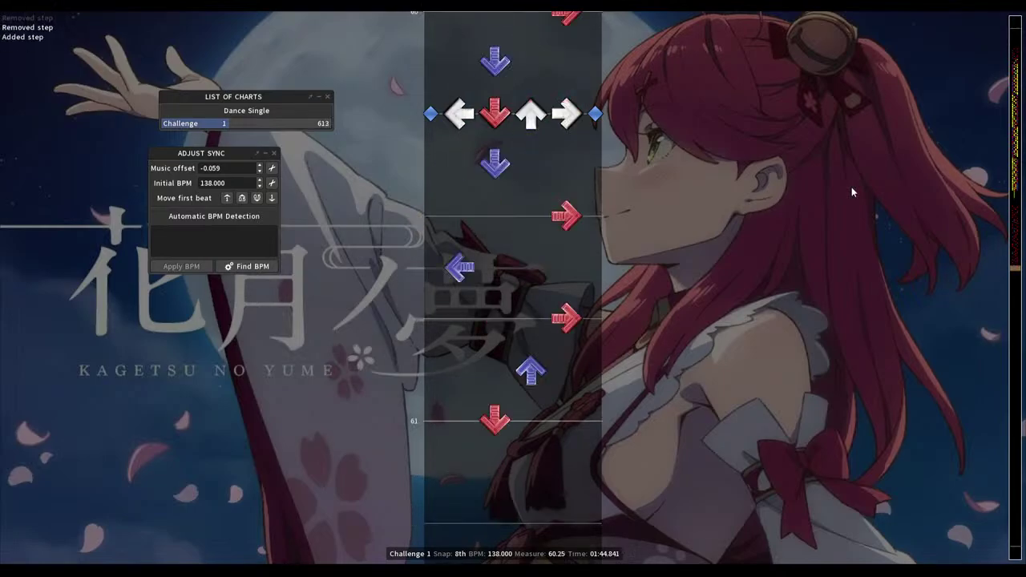
key(2)
key(space)
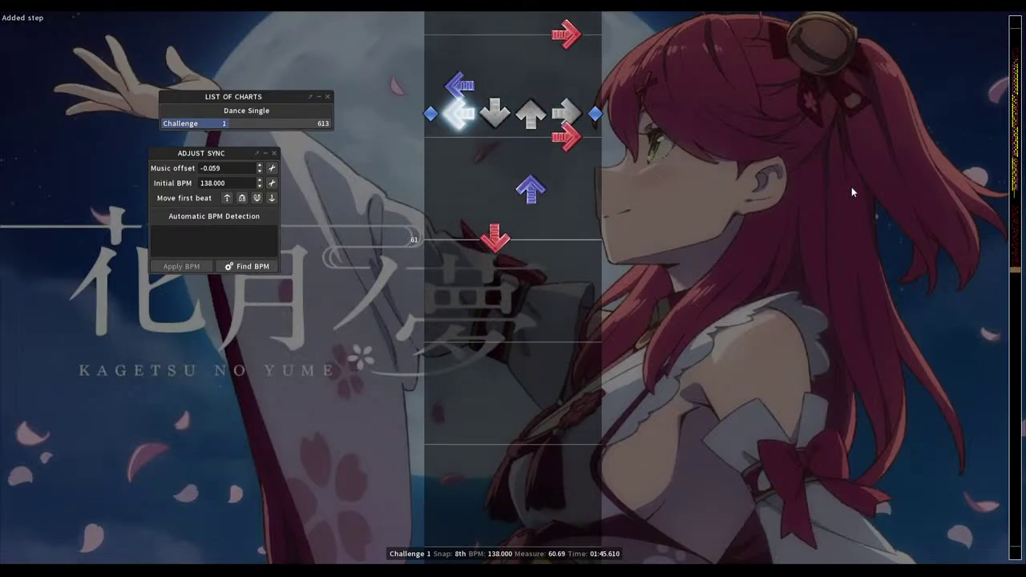
key(Up)
key(Up)
key(Up)
key(Up)
key(Up)
key(Up)
key(Up)
key(Up)
key(Up)
key(Up)
key(Up)
key(Up)
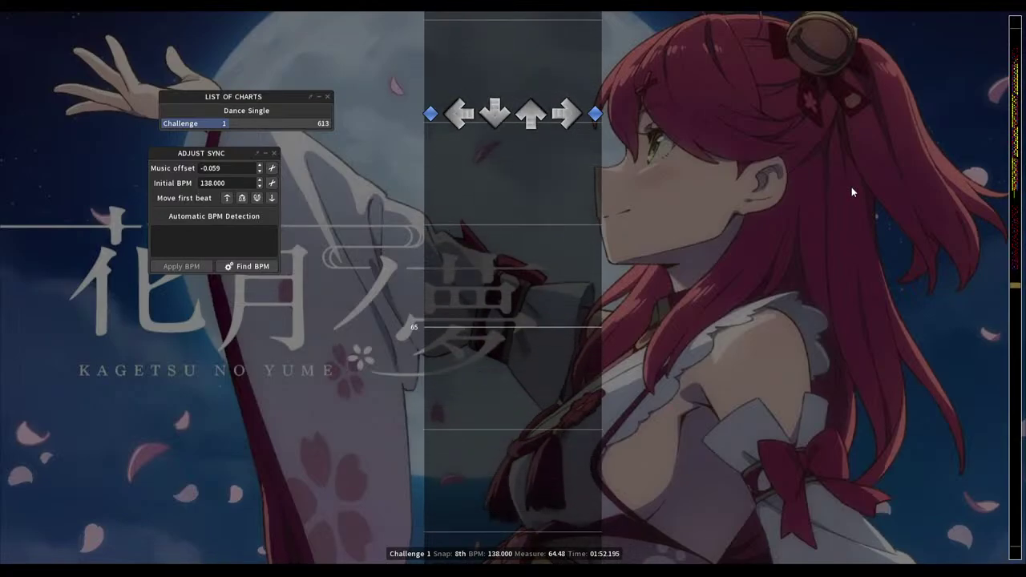
Play the uncharted section from measure 62.50 and add a left step at measure 69.00
key(space)
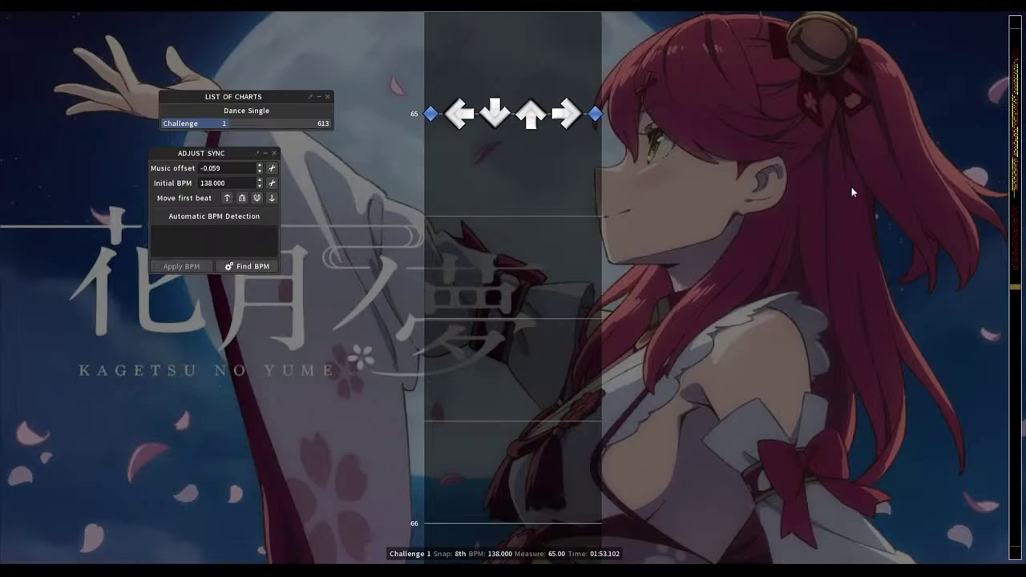
scroll(853, 192, up, 20)
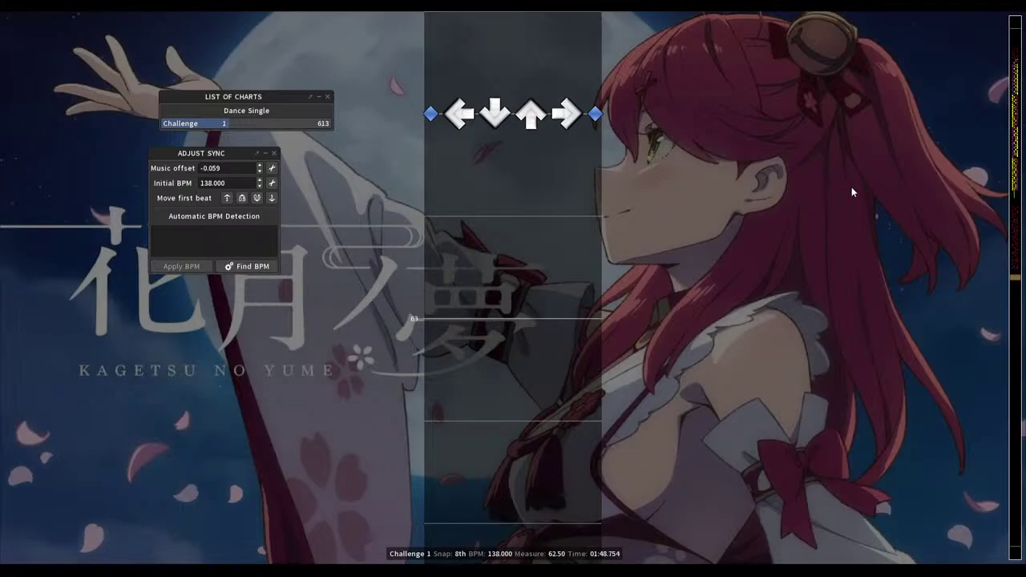
key(space)
key(space)
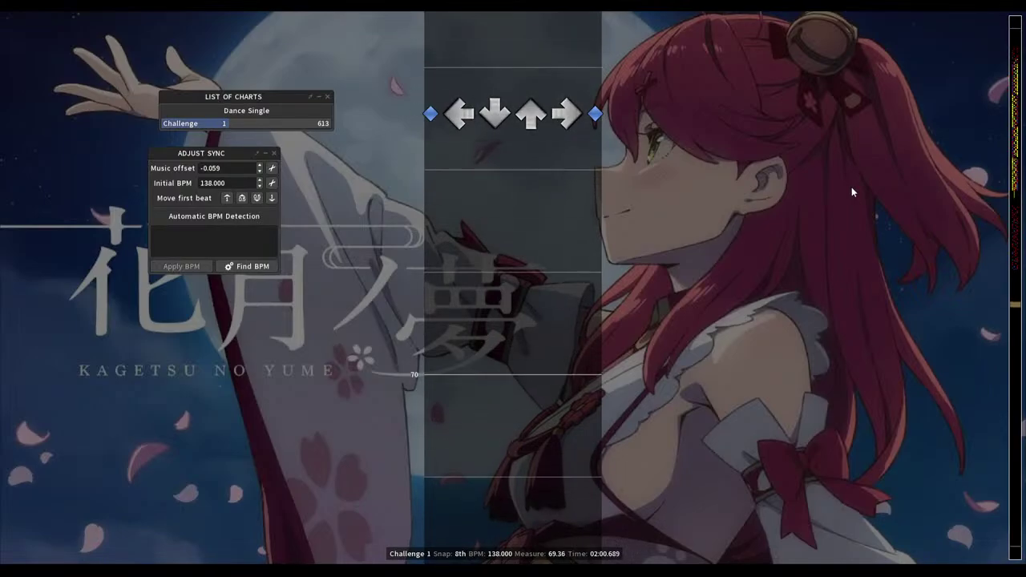
key(1)
key(space)
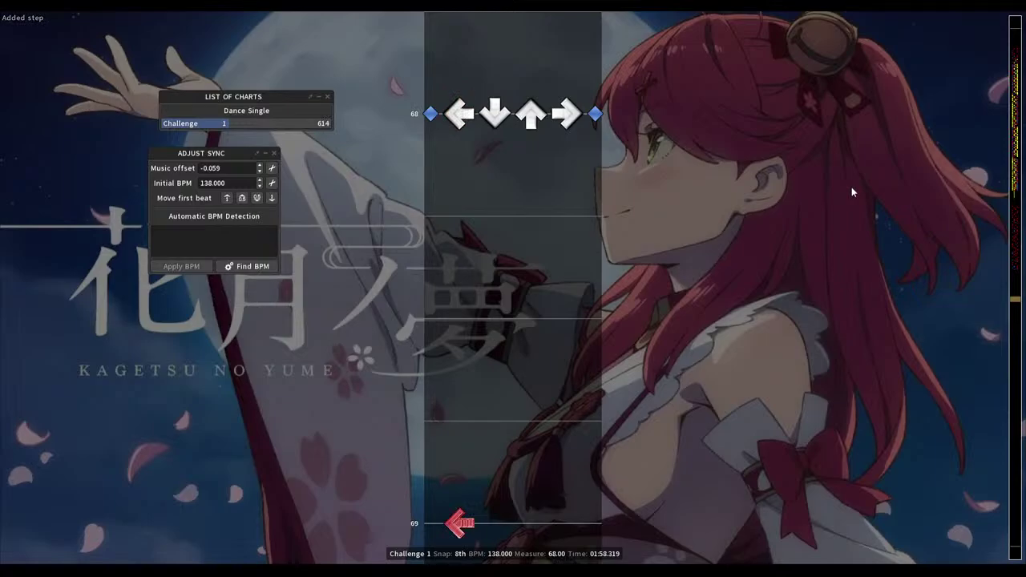
Replay the chart from measure 60.00 and add left steps at measures 61.13 and 61.25
scroll(852, 193, up, 20)
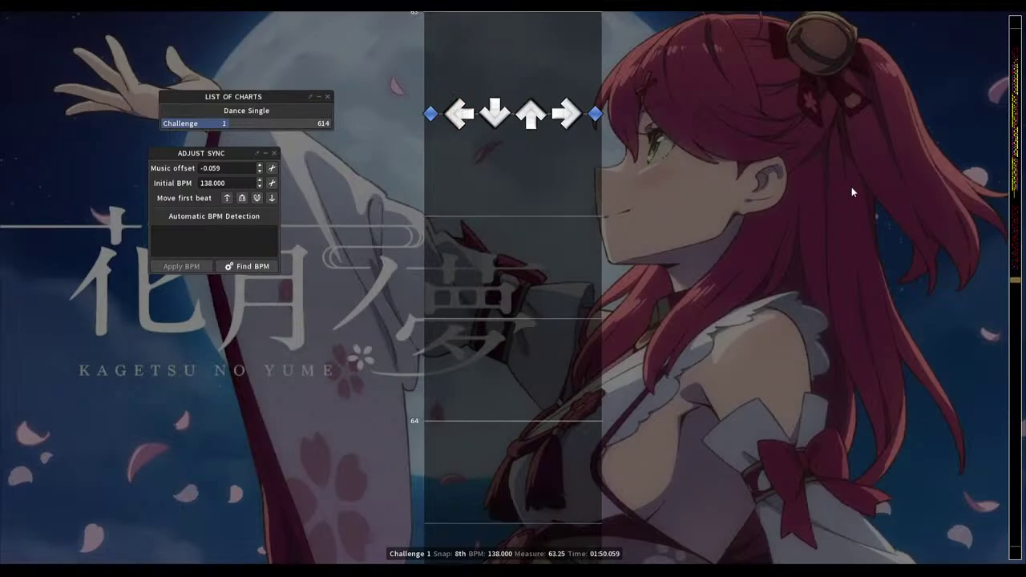
scroll(853, 193, up, 20)
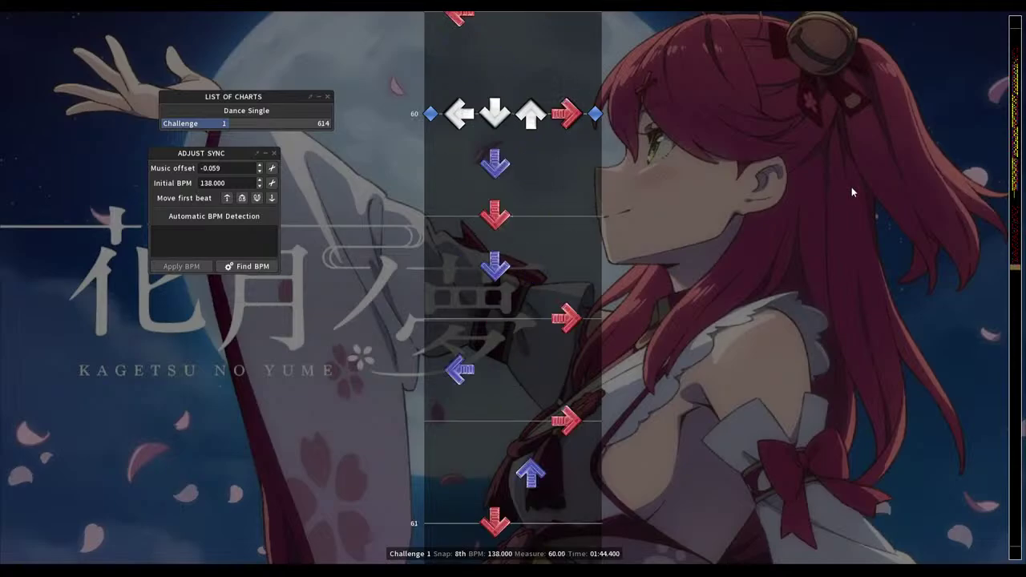
key(space)
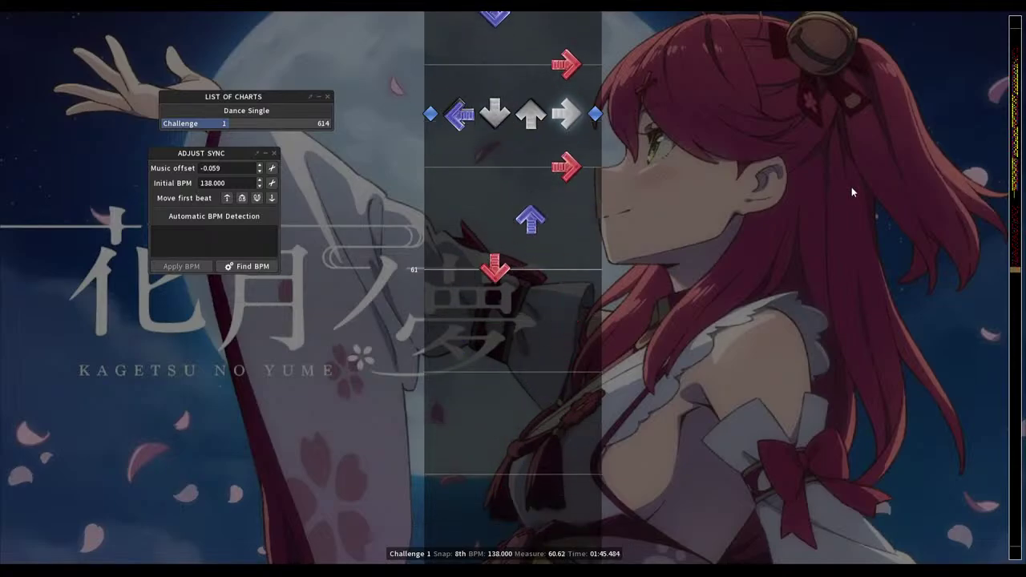
key(1)
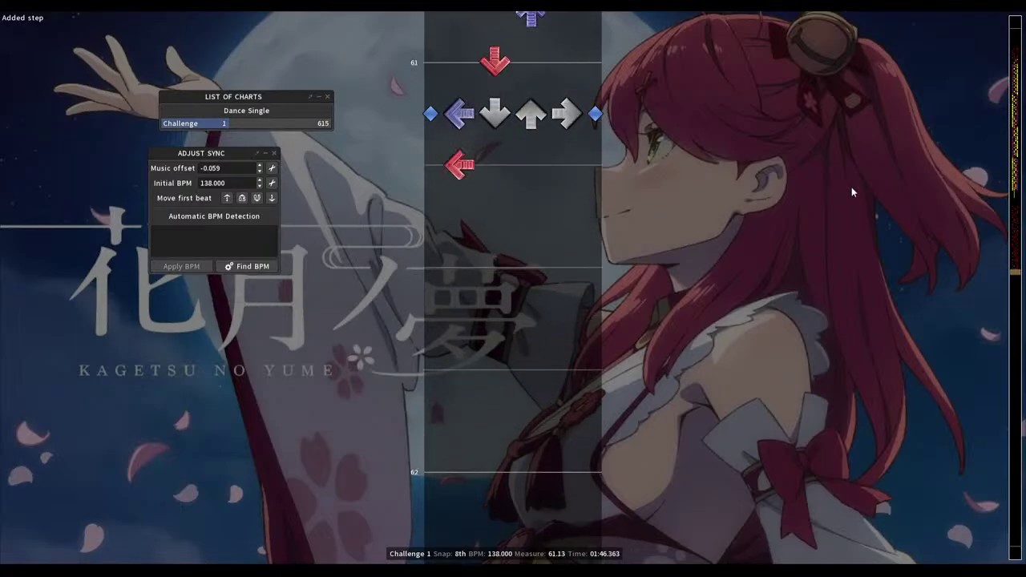
Change the step at measure 61.25 to right and add a left step at measure 61.38
key(1)
key(4)
key(4)
key(space)
scroll(852, 192, up, 6)
key(4)
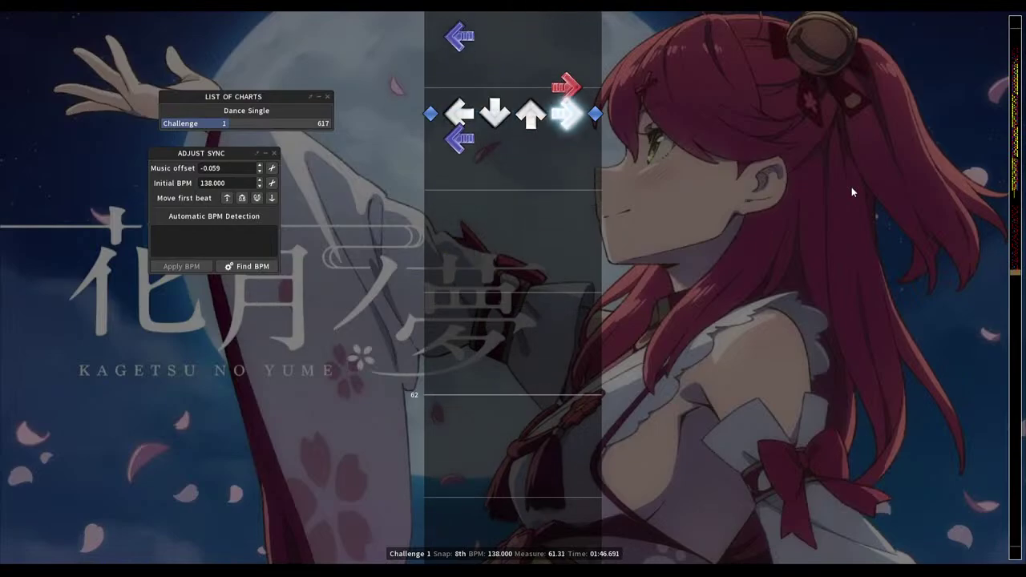
Turn on the note tick and replay the steps from around measure 61.00
key(space)
scroll(853, 193, up, 2)
key(space)
key(F3)
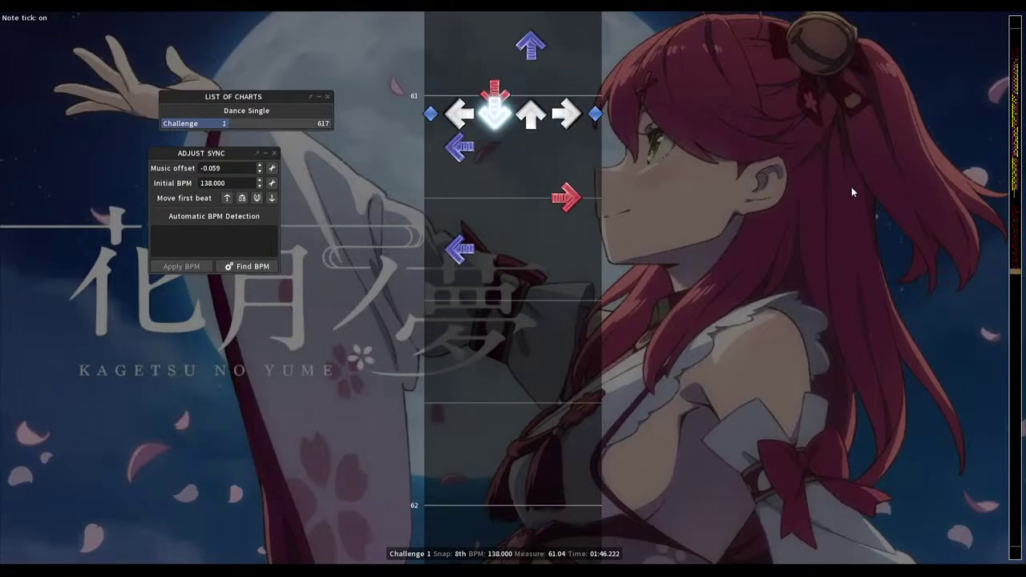
key(space)
Add an up step at measure 61.50 and continue with down, left, right, up and right steps through measure 62.25
key(3)
key(4)
scroll(853, 193, down, 1)
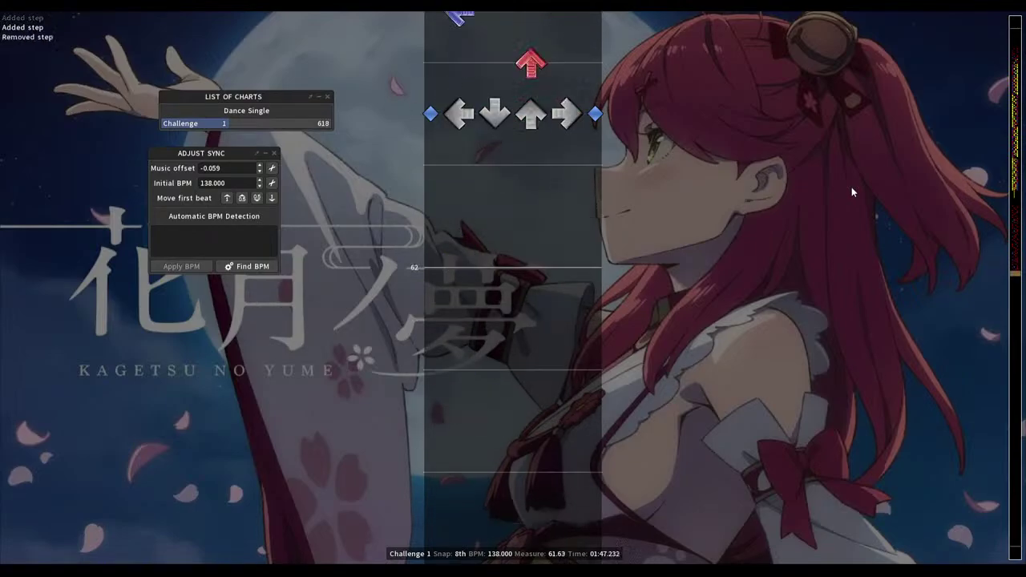
key(2)
scroll(853, 192, down, 2)
key(1)
scroll(853, 192, down, 1)
key(4)
scroll(853, 193, down, 1)
scroll(853, 193, down, 1)
key(4)
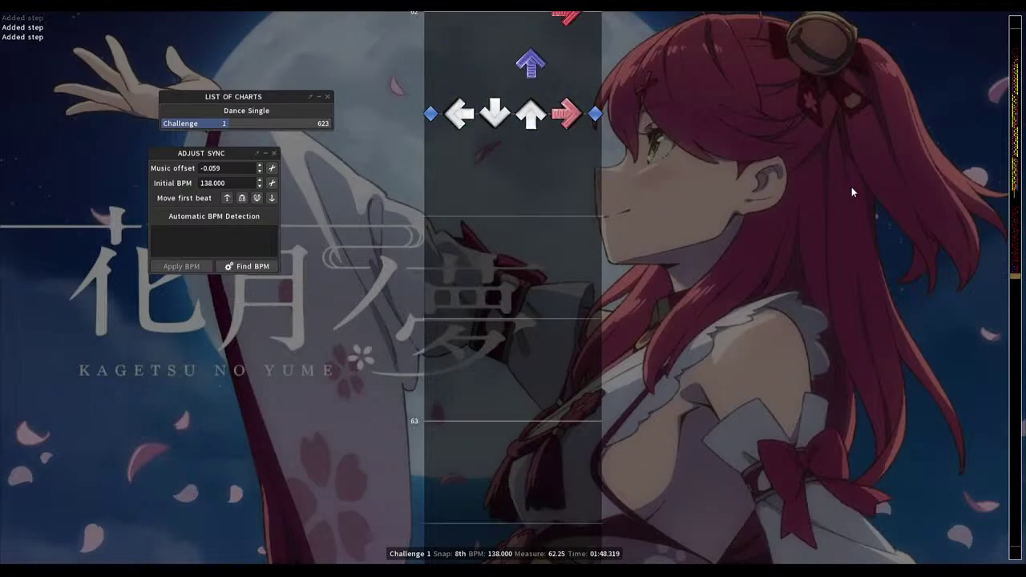
Continue the eighth-note steps from measure 62.38 through 63.13, ending with left at 62.88, up at 63.00 and left at 63.13
scroll(853, 193, down, 1)
key(1)
scroll(854, 192, down, 1)
key(2)
key(3)
scroll(853, 192, down, 1)
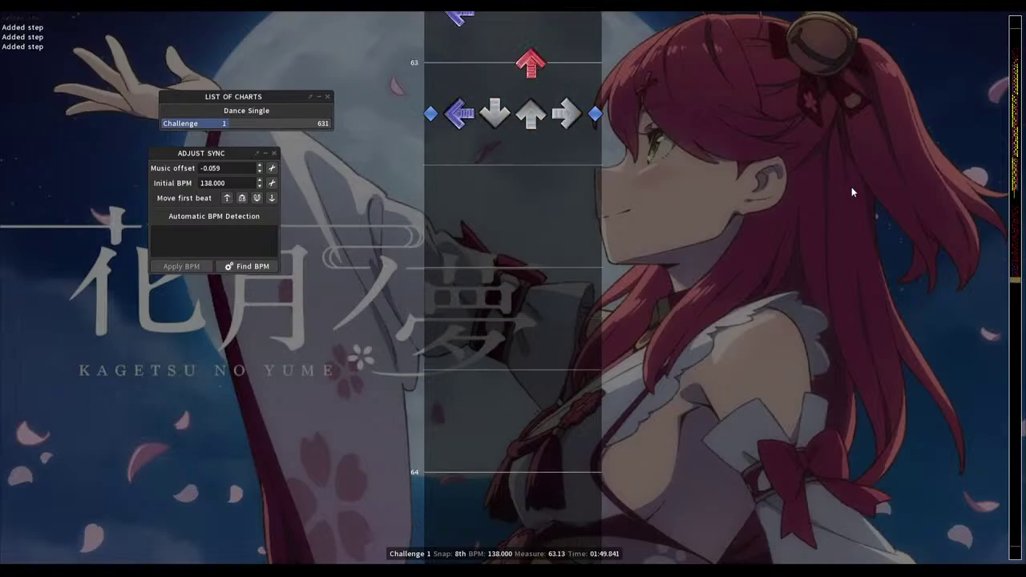
Add right, down, up, left, right, up and down steps on consecutive eighths from measure 63.25 through 64.00
key(1)
key(4)
scroll(853, 192, down, 2)
key(2)
key(3)
scroll(853, 193, down, 2)
key(1)
key(4)
scroll(853, 192, down, 2)
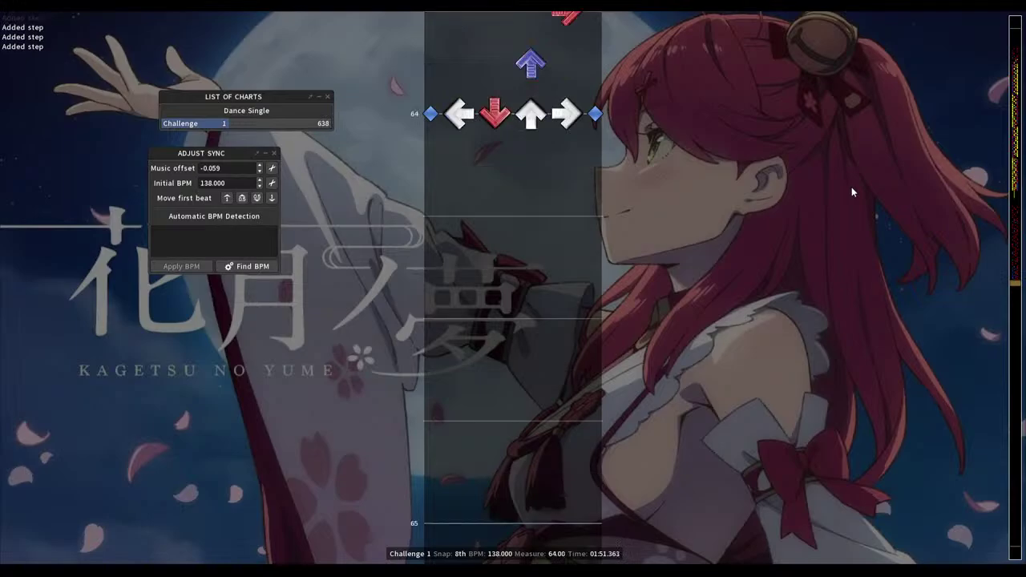
Add a left step at measure 64.13 and a right step at 64.25, and replay the chart from before measure 61.00
scroll(853, 192, up, 14)
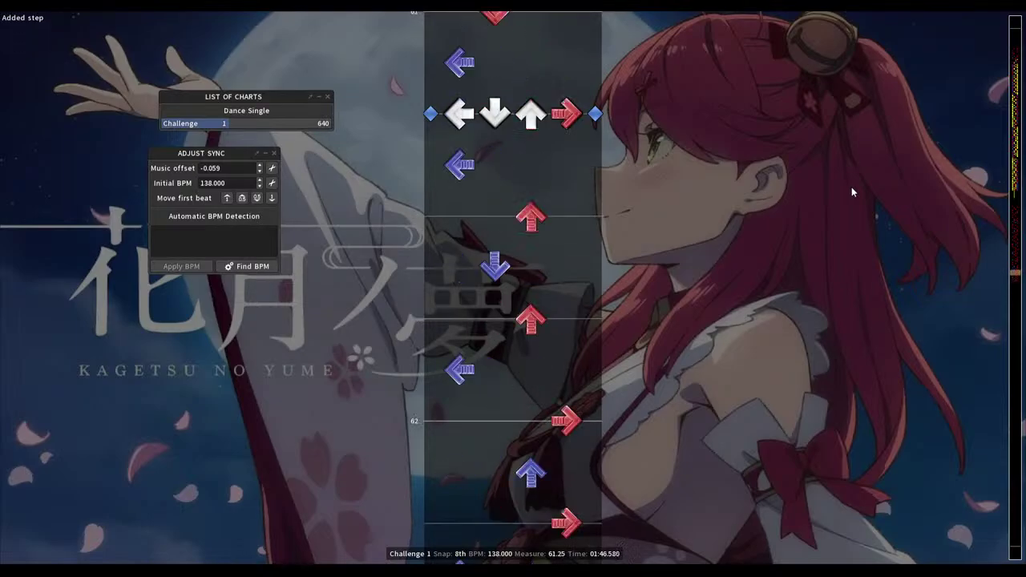
scroll(853, 193, up, 6)
key(space)
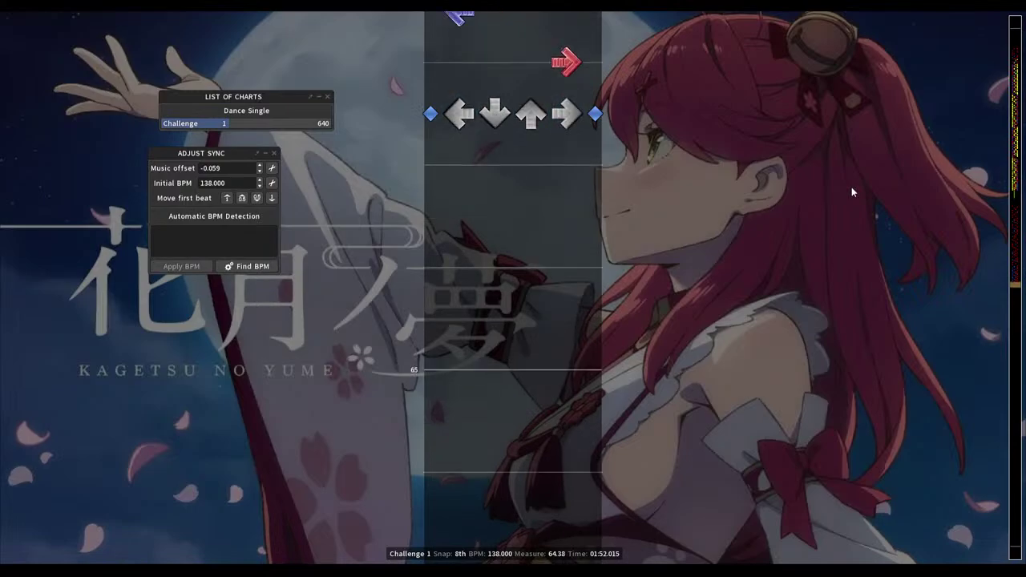
Add down, up, down, right, left and down steps on consecutive eighths from measure 64.38 through 65.00
key(Down)
key(3)
key(Down)
key(2)
key(Down)
key(4)
key(Down)
key(1)
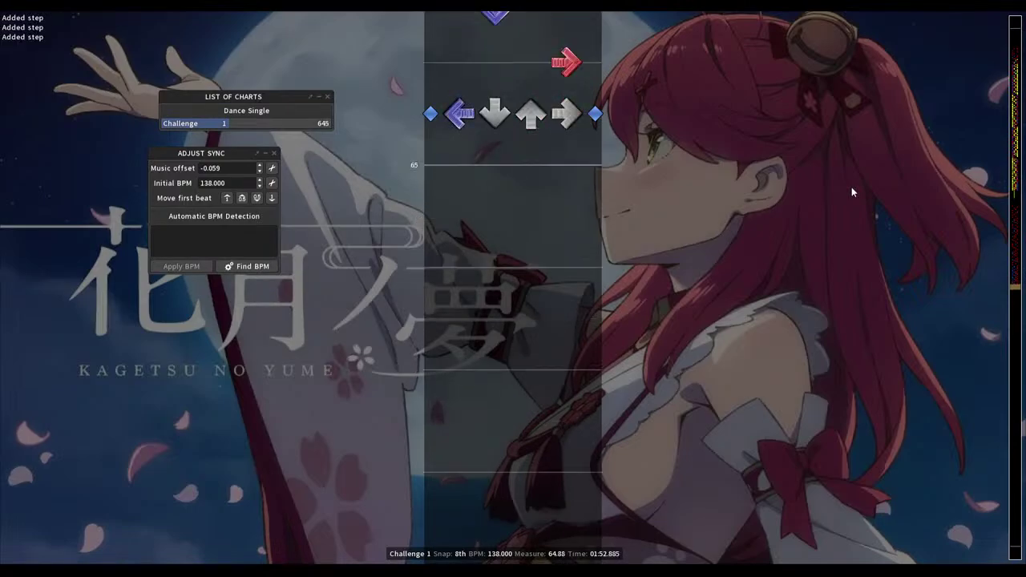
key(Down)
key(2)
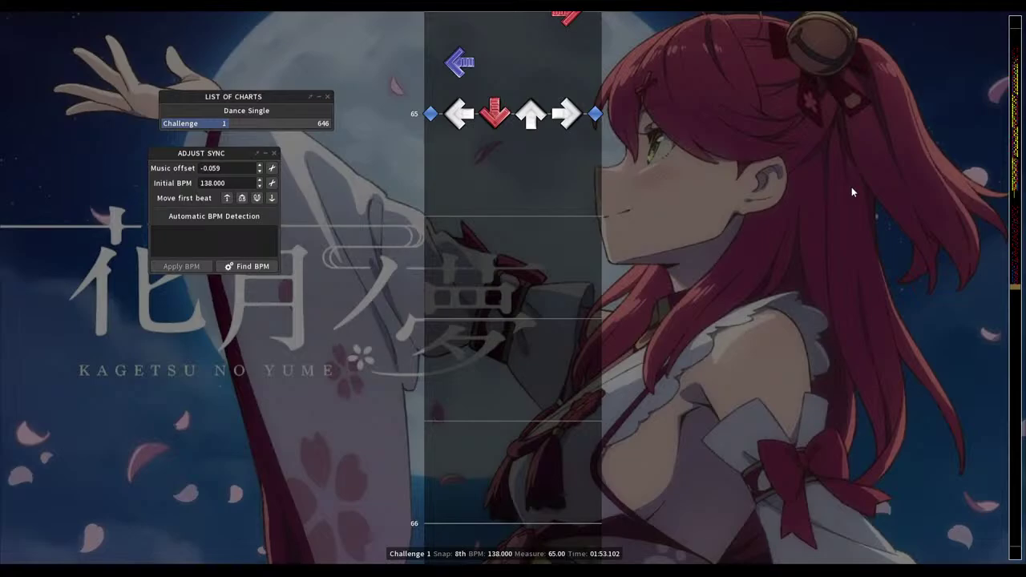
Replay the latest measures up to measure 65.25 and add an up step there
scroll(853, 193, up, 16)
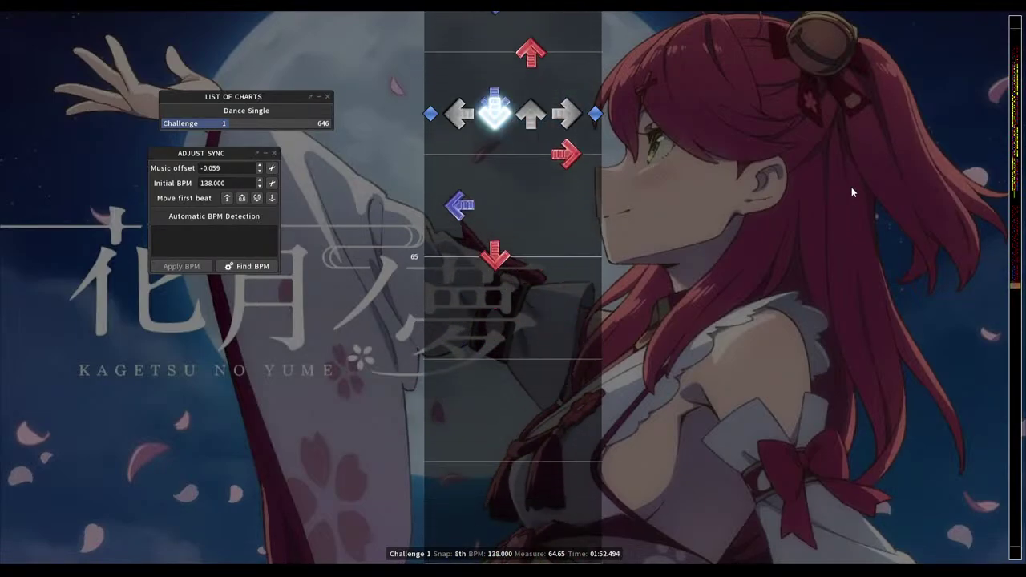
key(space)
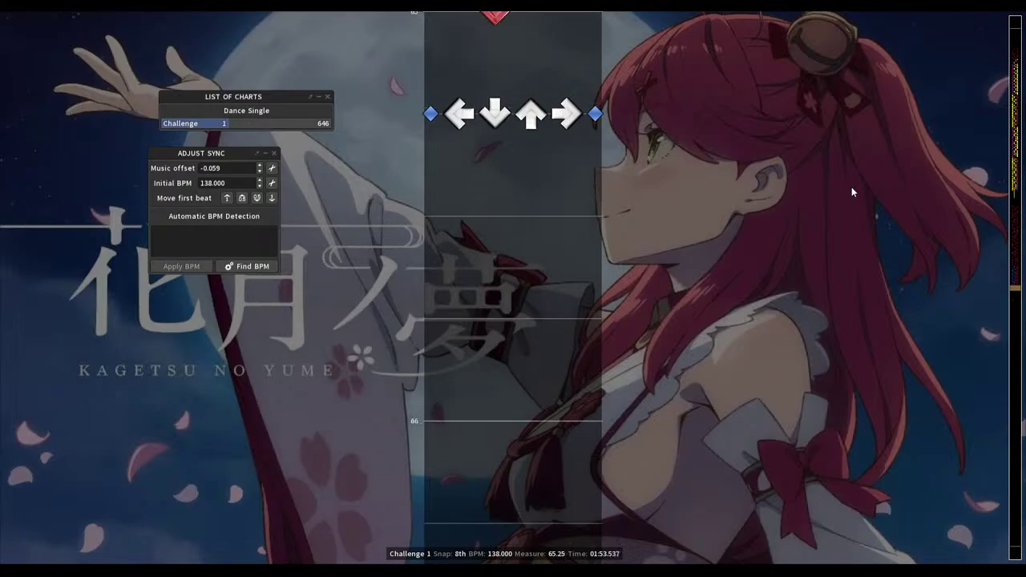
scroll(852, 193, up, 14)
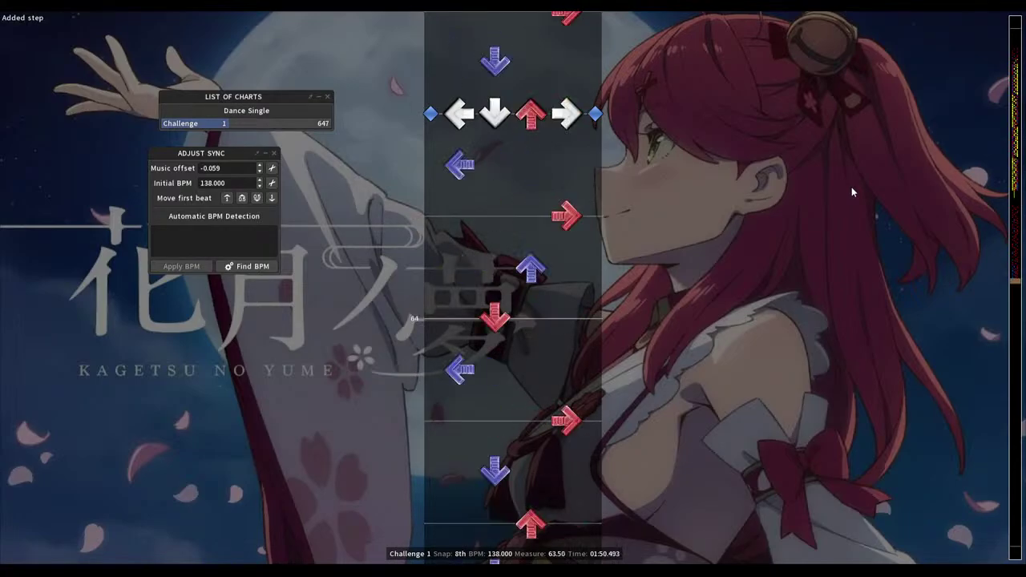
Replay the chart from measure 60.00 and add a left step at measure 67.00
scroll(852, 193, up, 20)
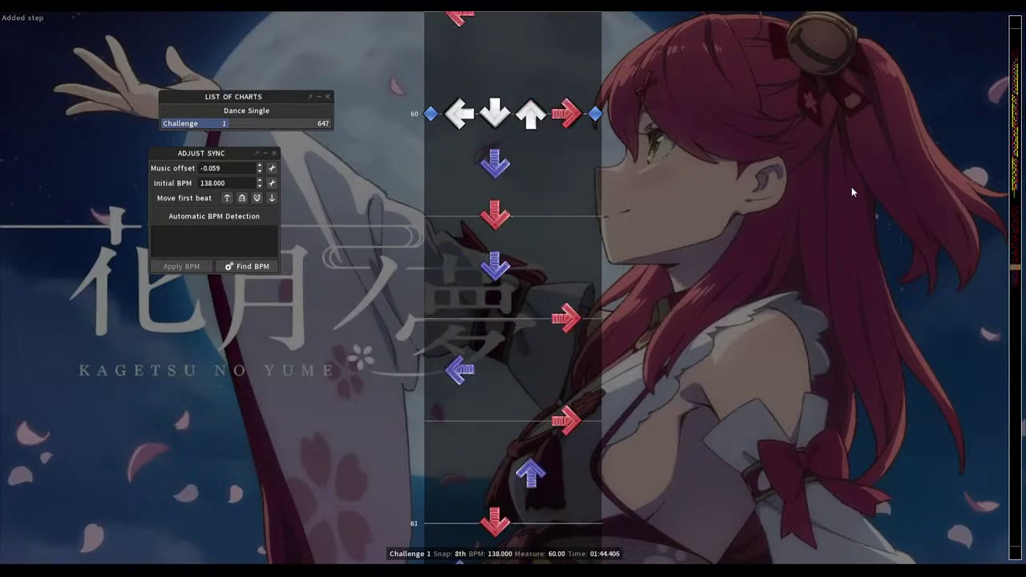
key(space)
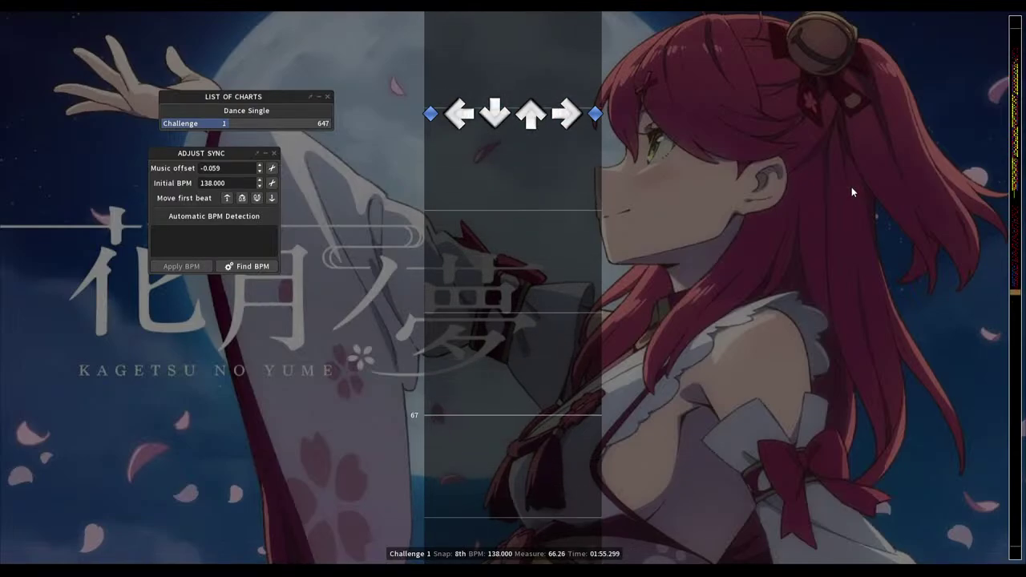
key(space)
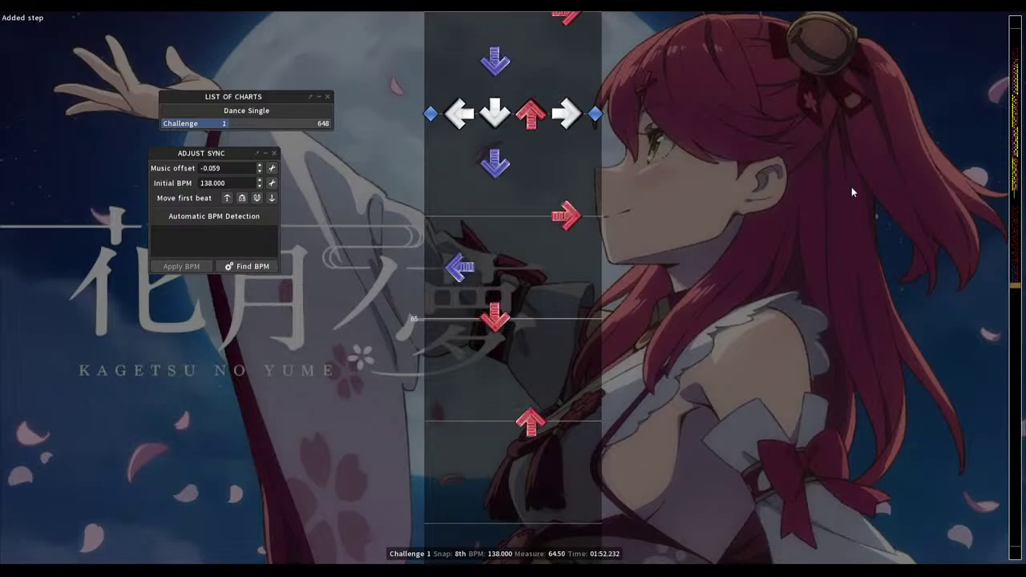
Replace the steps at measures 65.00 and 65.25 with a down hold lasting until 65.25 and an up hold lasting until 65.50
key(space)
key(2)
key(space)
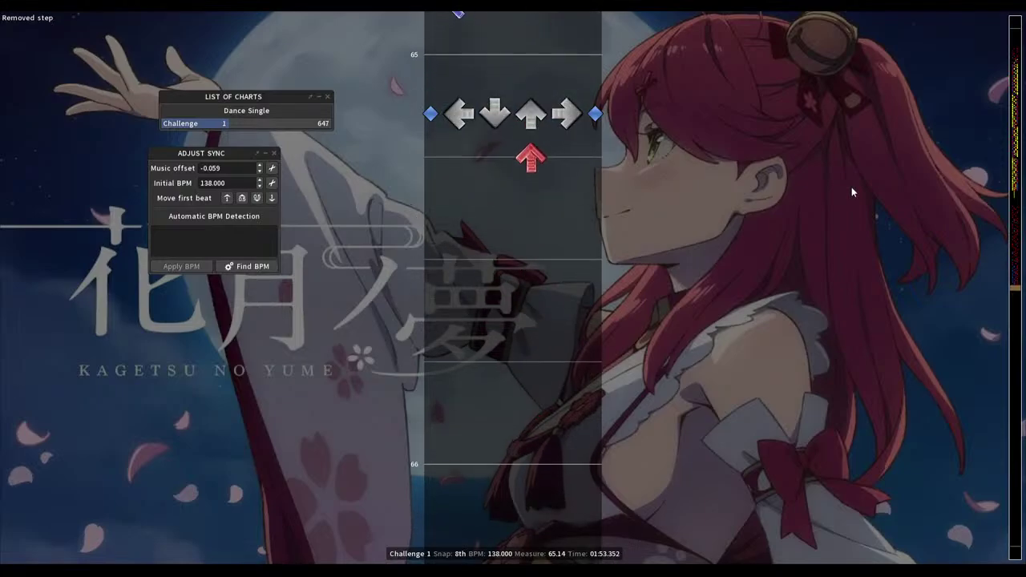
key(Down)
key(Up)
key(Up)
key(2)
key(Down)
key(Down)
key(3)
key(Down)
key(Down)
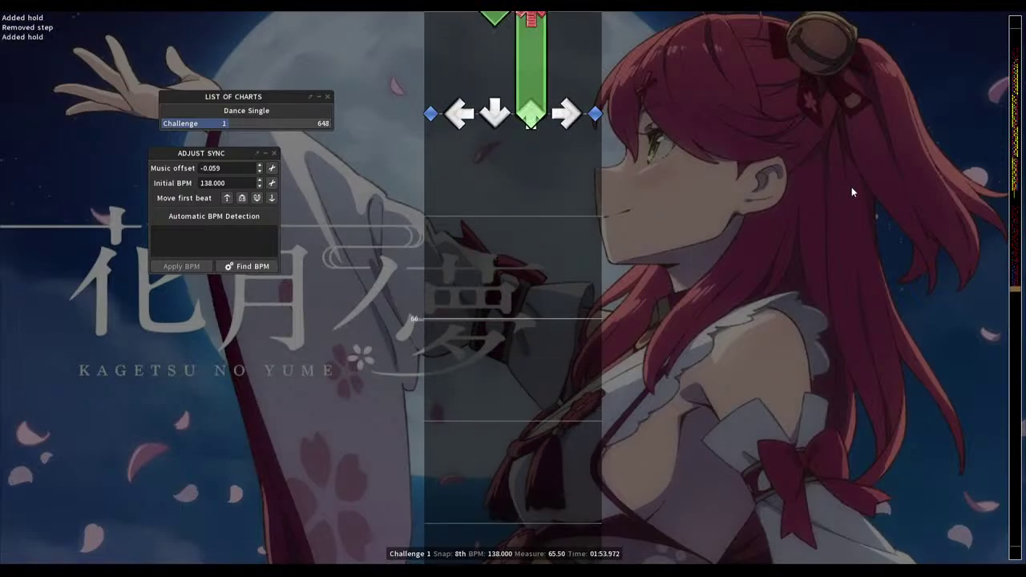
Add quarter-measure holds: right from measure 65.50, left from 65.75 and right from 66.00
key(Down)
key(Down)
key(1)
key(Down)
key(Down)
key(4)
key(Down)
key(2)
key(Down)
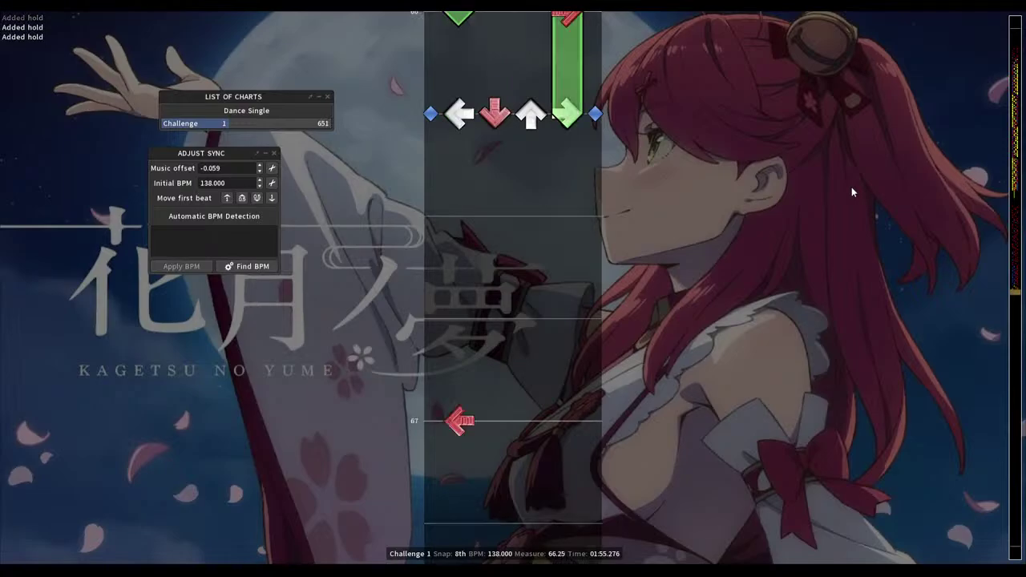
Add quarter-measure holds: down from measure 66.25, up from 66.50, left from 66.75 and down from 67.00
key(Down)
key(3)
key(Down)
key(1)
key(Down)
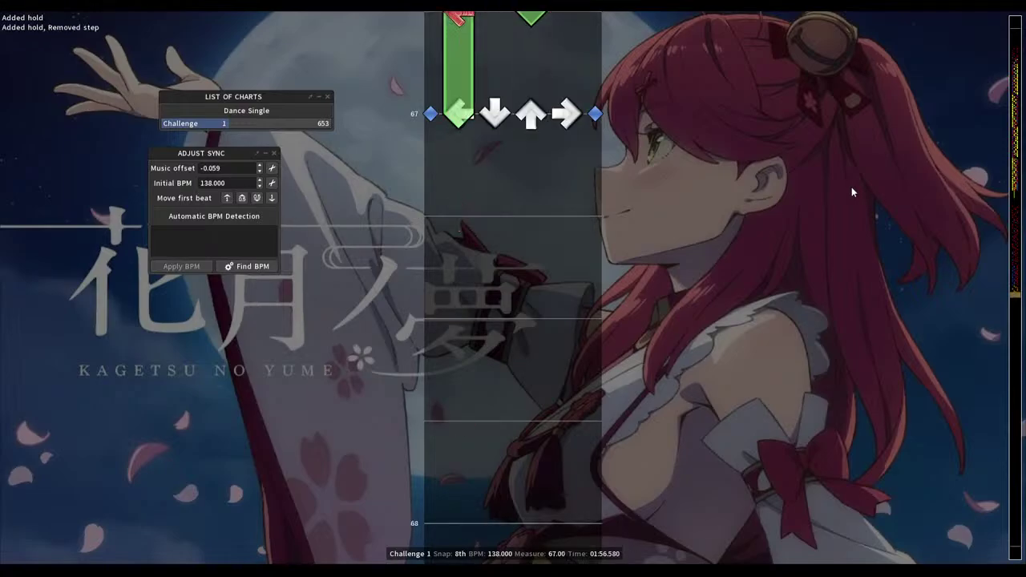
key(1)
key(4)
Replay the new hold sequence from around measure 65.00 to check it against the music
key(Up)
key(Up)
key(Up)
key(Up)
key(Up)
key(Up)
key(Up)
key(Up)
key(Up)
key(Up)
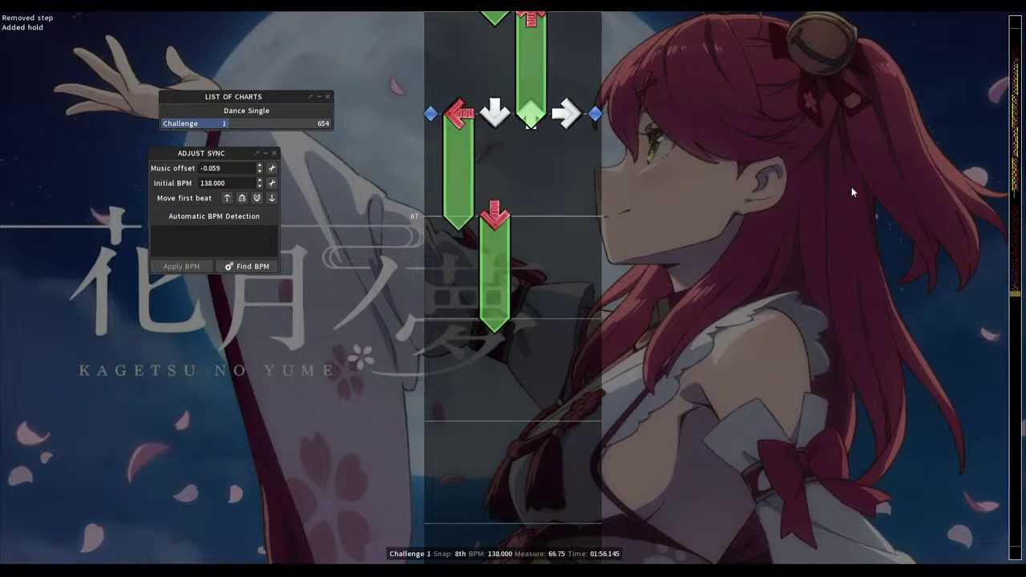
key(Up)
key(Up)
key(Up)
key(Up)
key(Up)
key(Up)
key(Up)
key(Up)
key(Up)
key(Up)
key(Up)
key(Up)
key(Up)
key(Up)
key(space)
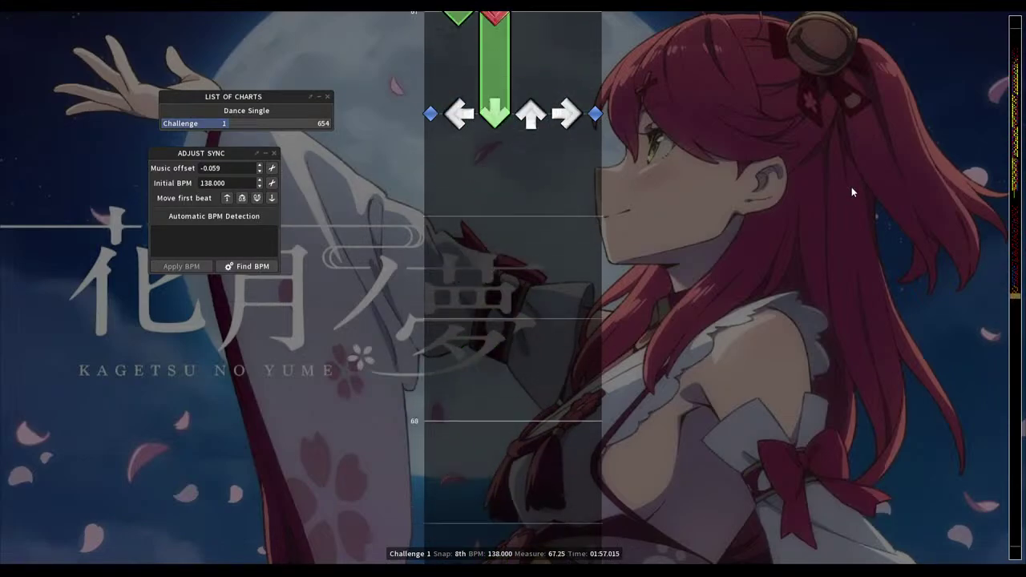
Add up steps at measures 67.25 and 67.38 and a down hold from 67.50 to 67.75
key(2)
key(3)
key(1)
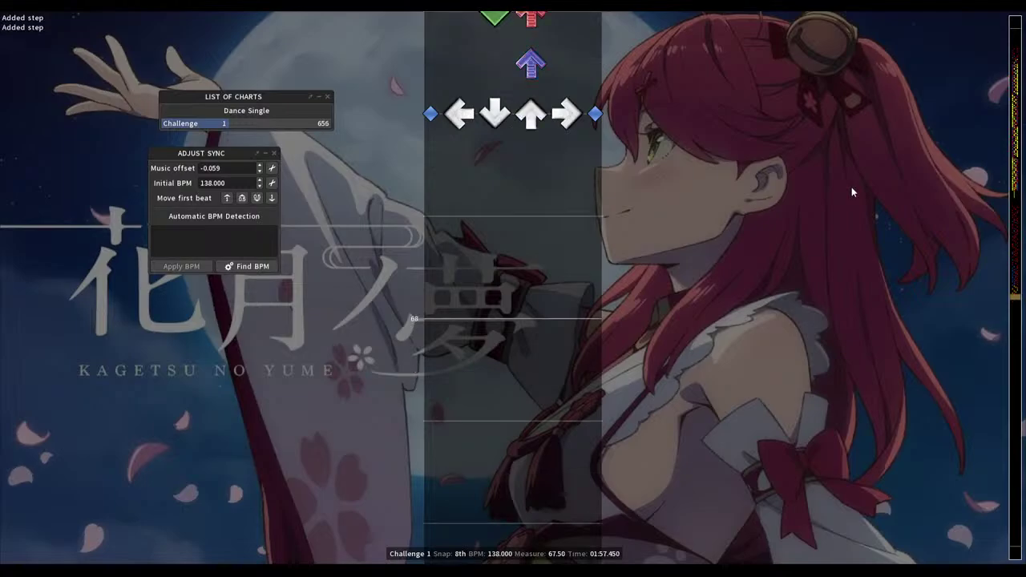
scroll(852, 192, up, 8)
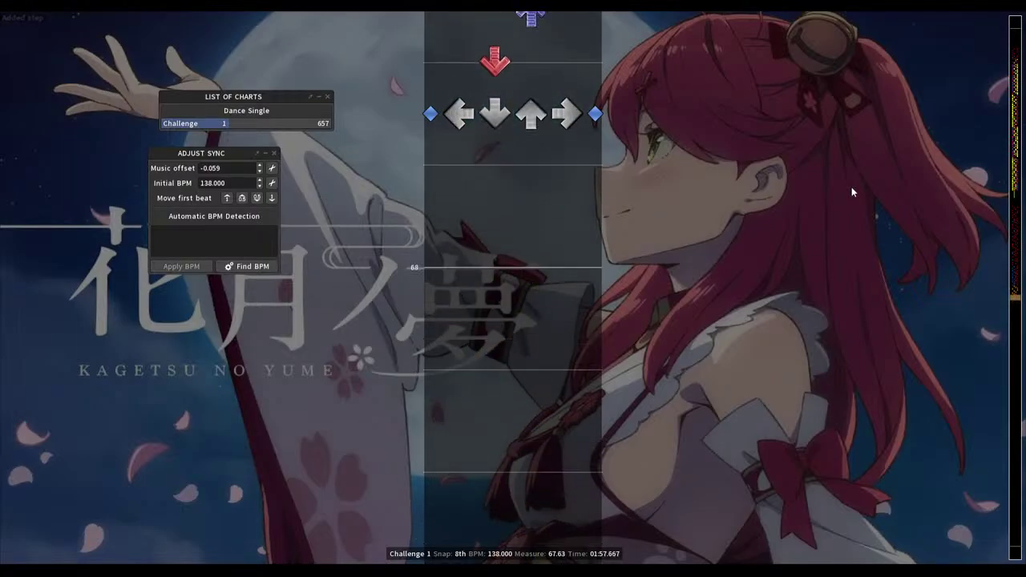
key(2)
scroll(853, 193, up, 2)
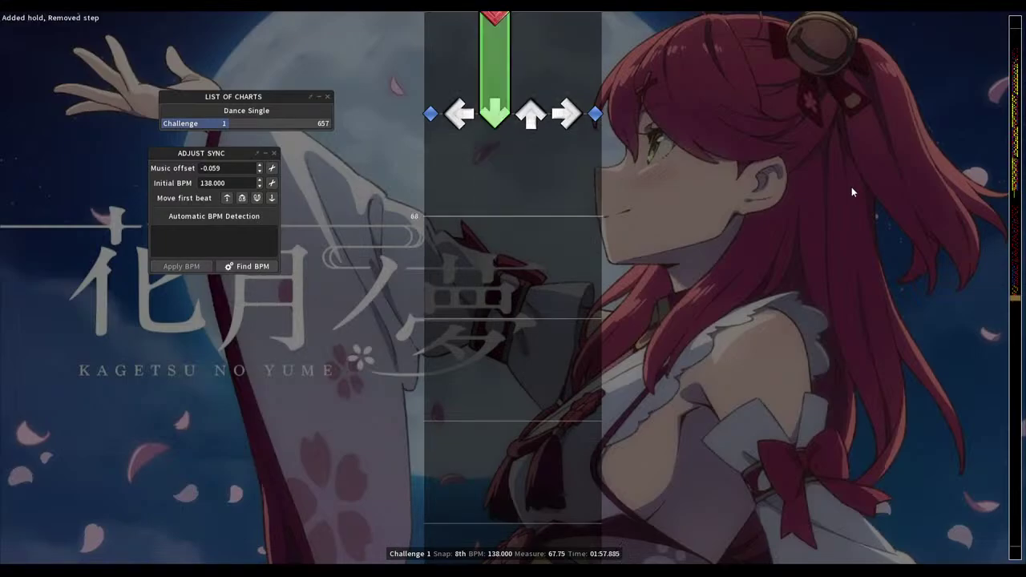
Add a left step at measure 67.75, right at 67.88, down at 68.13 and up at 68.25
key(1)
scroll(852, 192, down, 1)
key(4)
scroll(852, 193, down, 1)
scroll(852, 193, down, 1)
key(2)
scroll(853, 192, down, 1)
key(3)
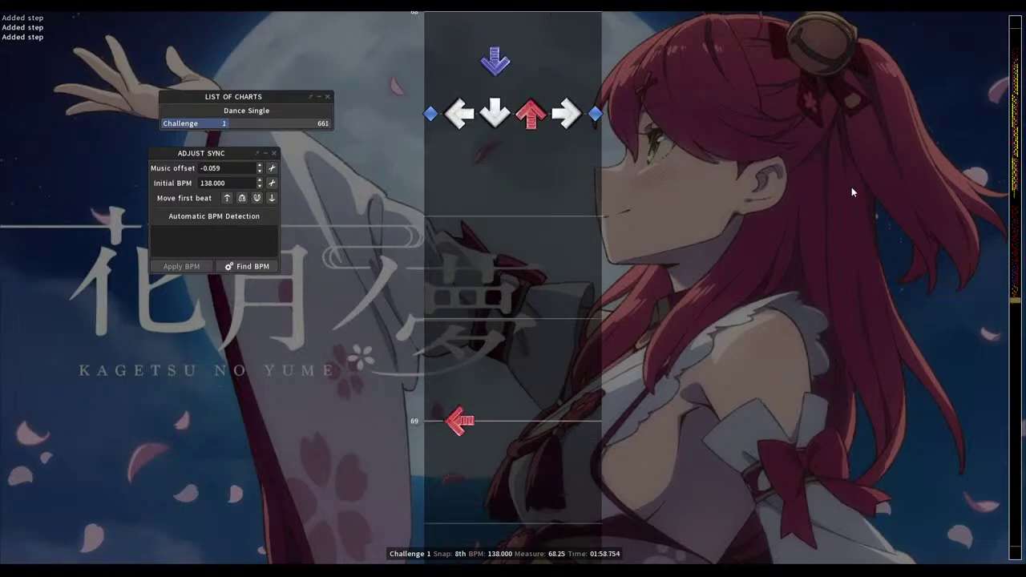
Add a down step at measure 68.50, right at 68.63, left at 68.75 and down at 68.88
scroll(852, 193, up, 4)
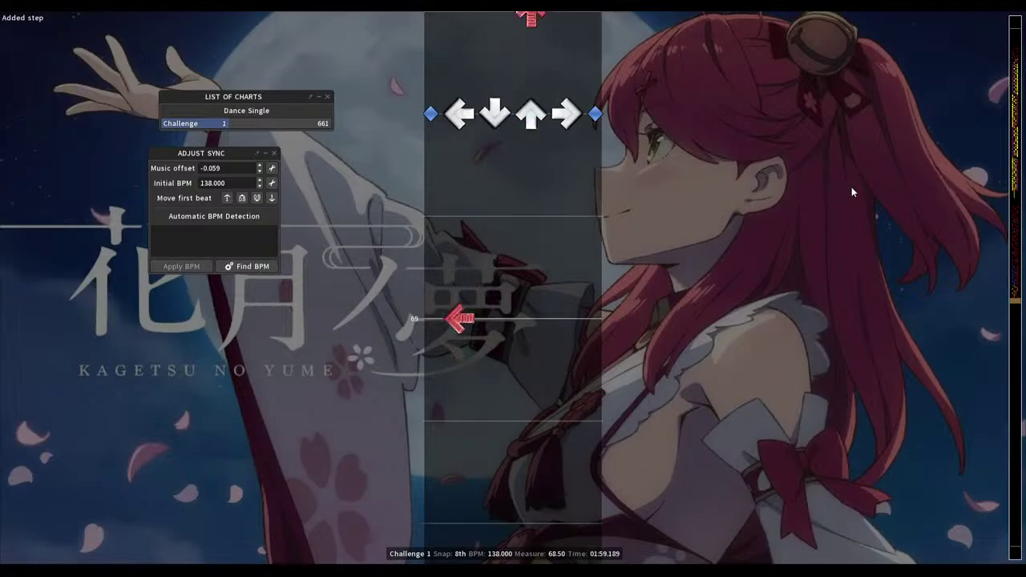
key(2)
key(4)
key(1)
key(2)
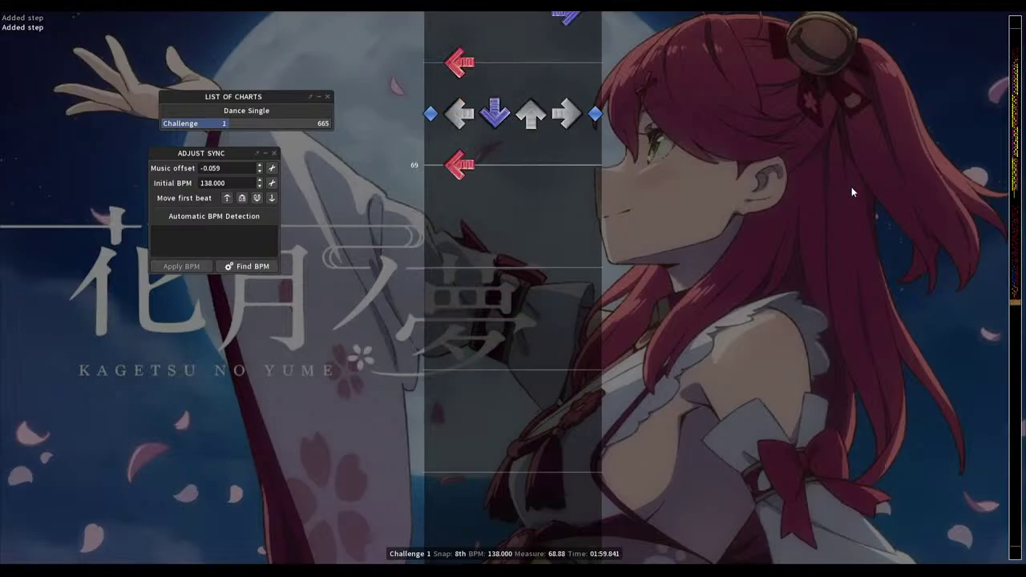
Replay the newly charted steps from around measure 67.00 through measure 69.25
scroll(854, 193, up, 3)
scroll(853, 192, up, 4)
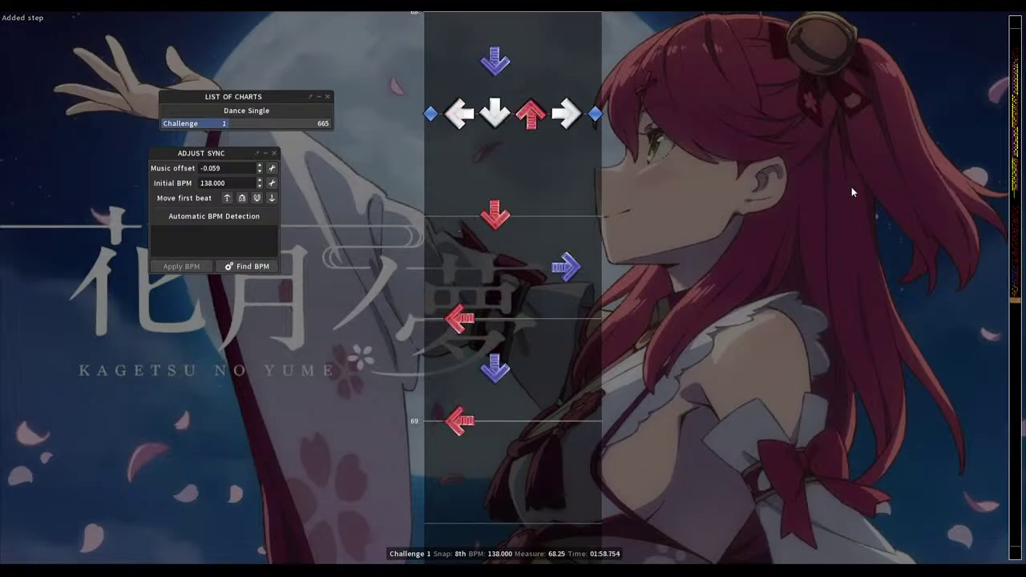
scroll(853, 193, up, 4)
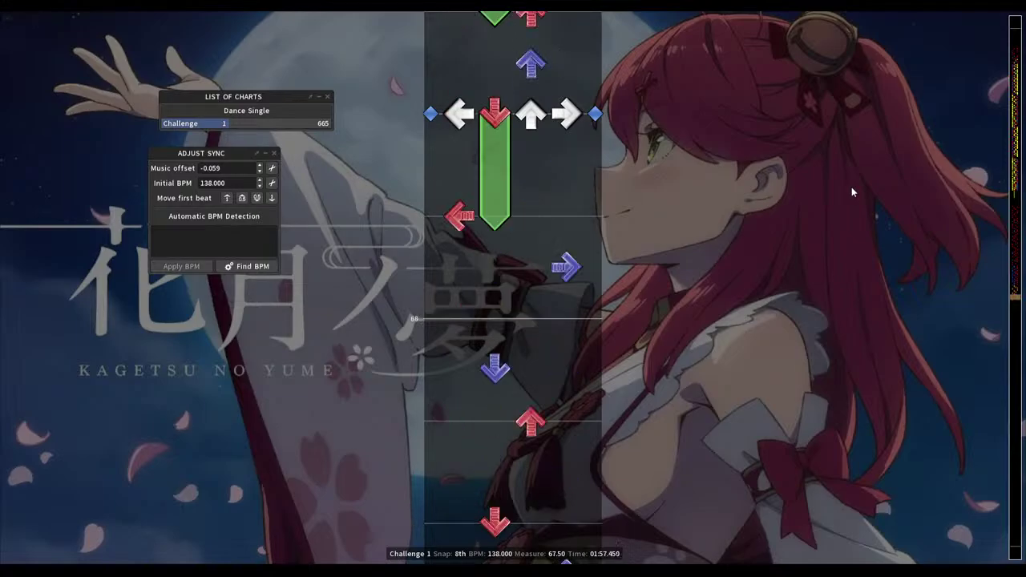
scroll(853, 193, up, 2)
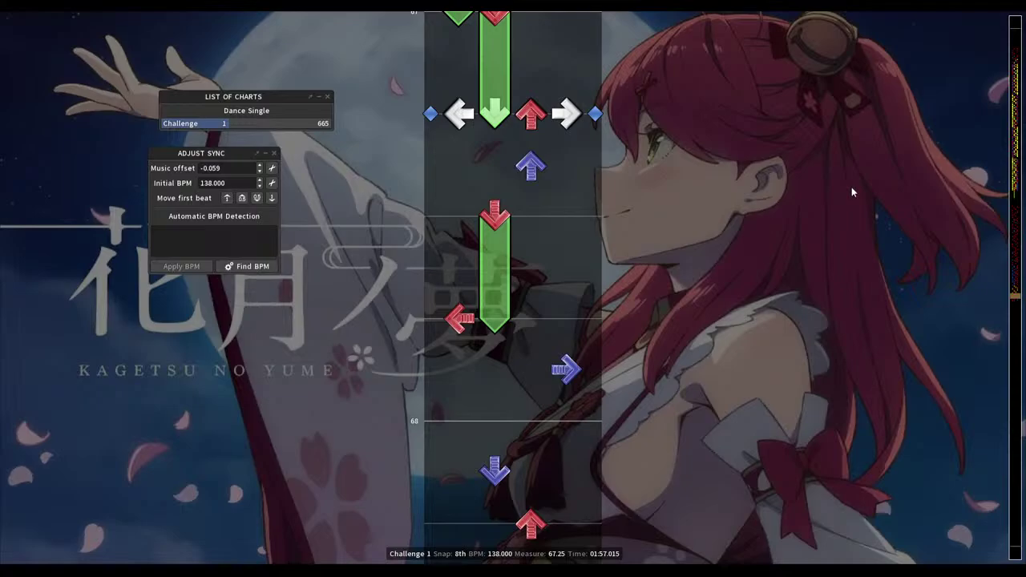
scroll(853, 192, up, 7)
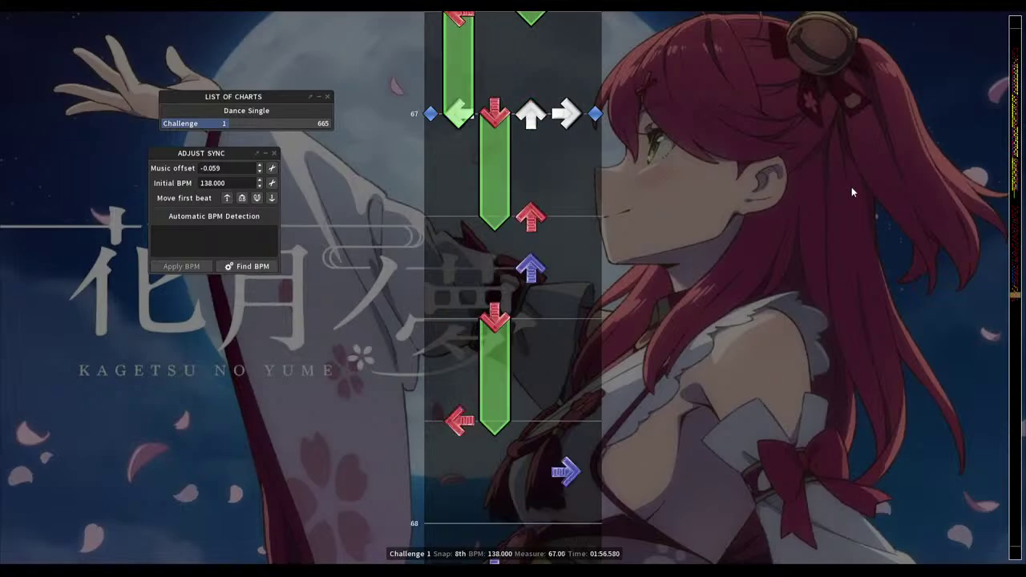
key(space)
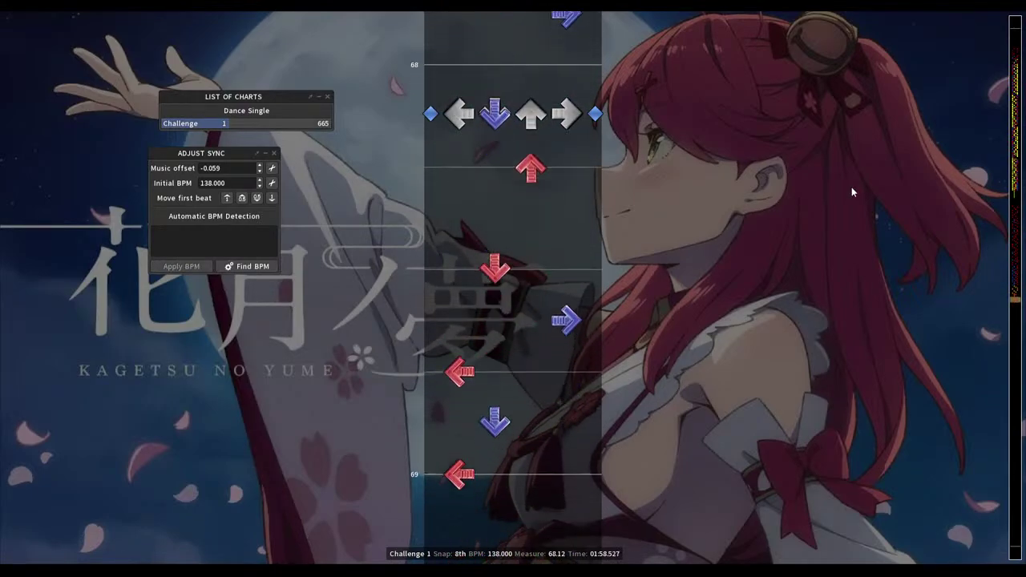
key(space)
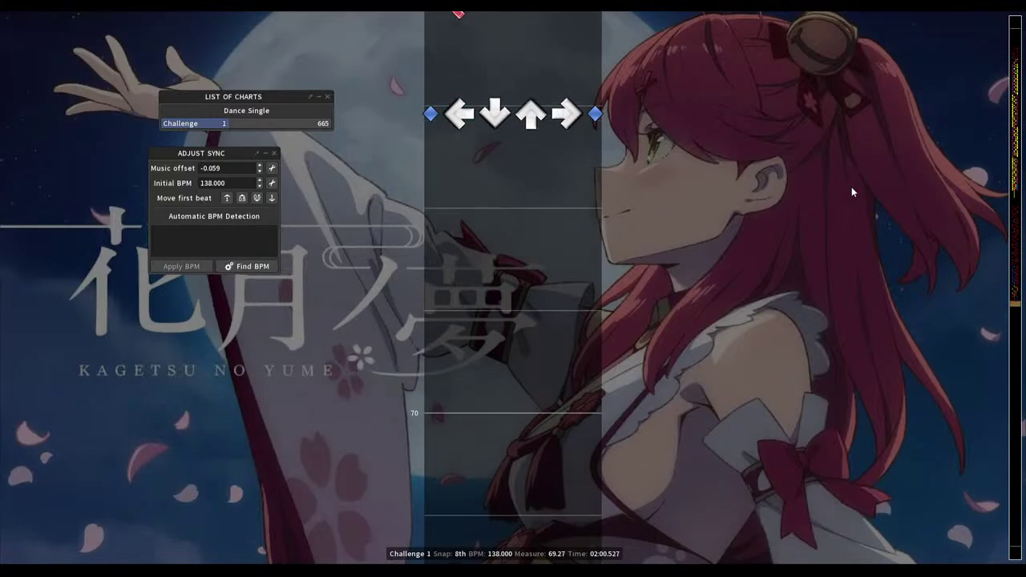
Replay a longer stretch of the chart from before measure 65.00 up to about measure 69.25
key(space)
scroll(853, 192, up, 2)
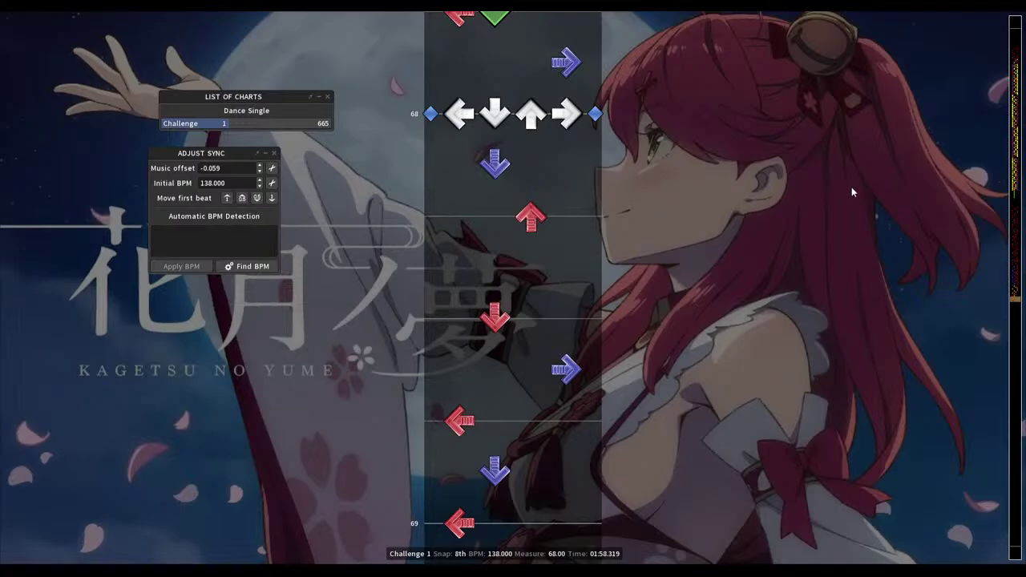
scroll(852, 193, up, 20)
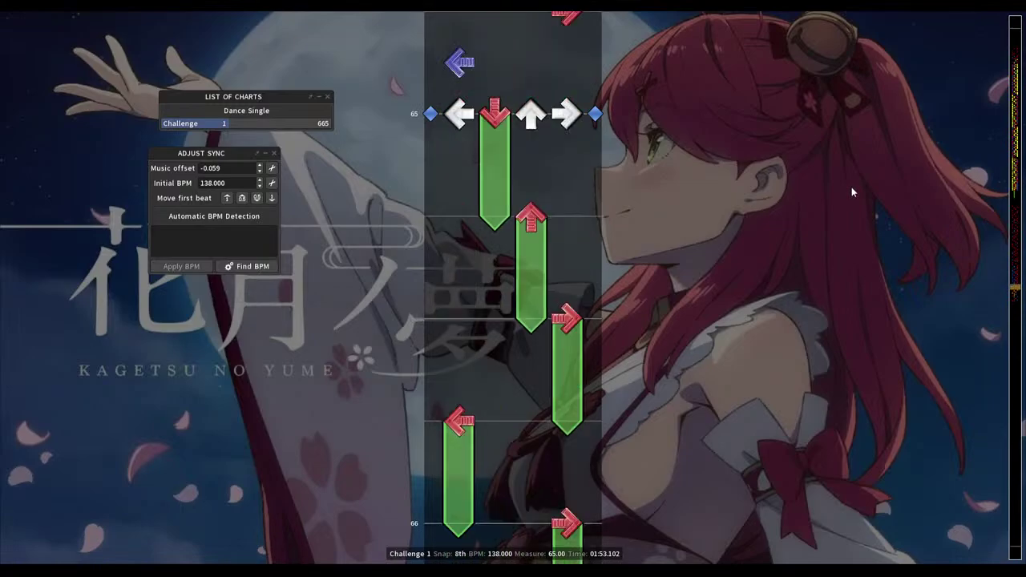
scroll(852, 192, up, 12)
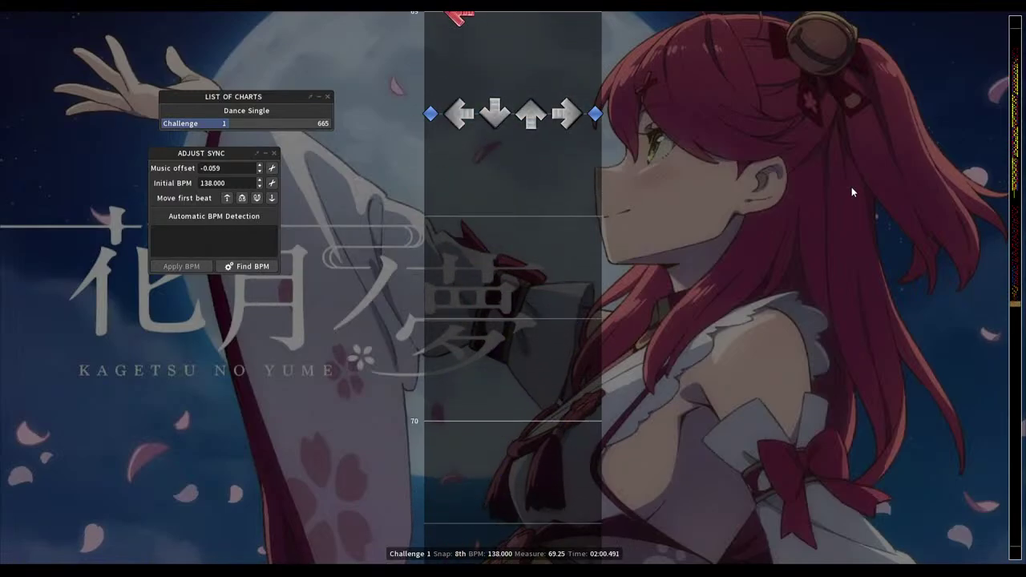
key(space)
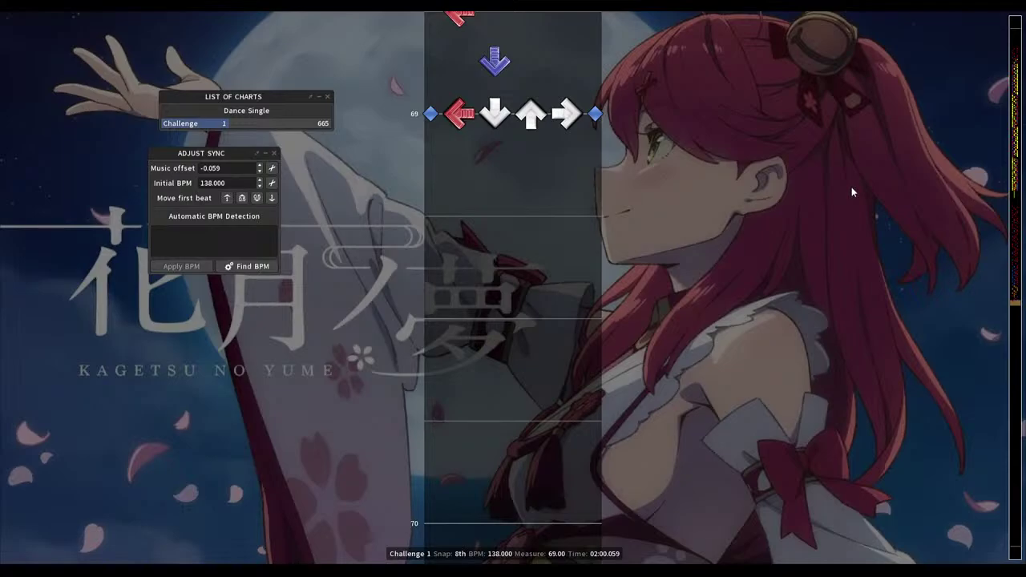
Add a left and down jump at measure 69.25
scroll(852, 192, down, 2)
key(1)
key(2)
scroll(852, 193, down, 2)
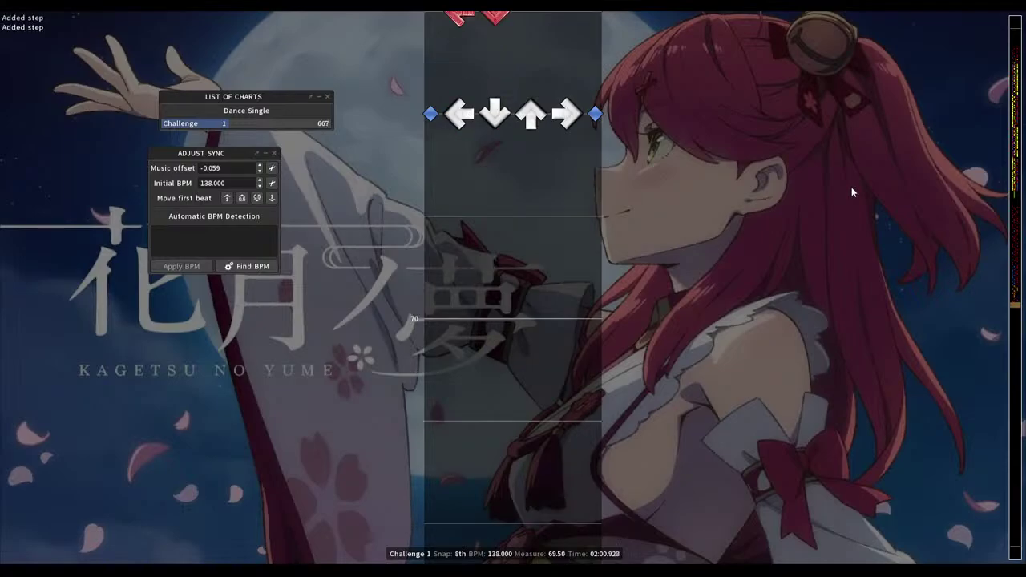
Add a right step at measure 69.50, a down-right jump at 69.75 and a left step at 70.00
key(4)
scroll(852, 193, down, 2)
key(2)
key(4)
scroll(852, 193, down, 2)
key(1)
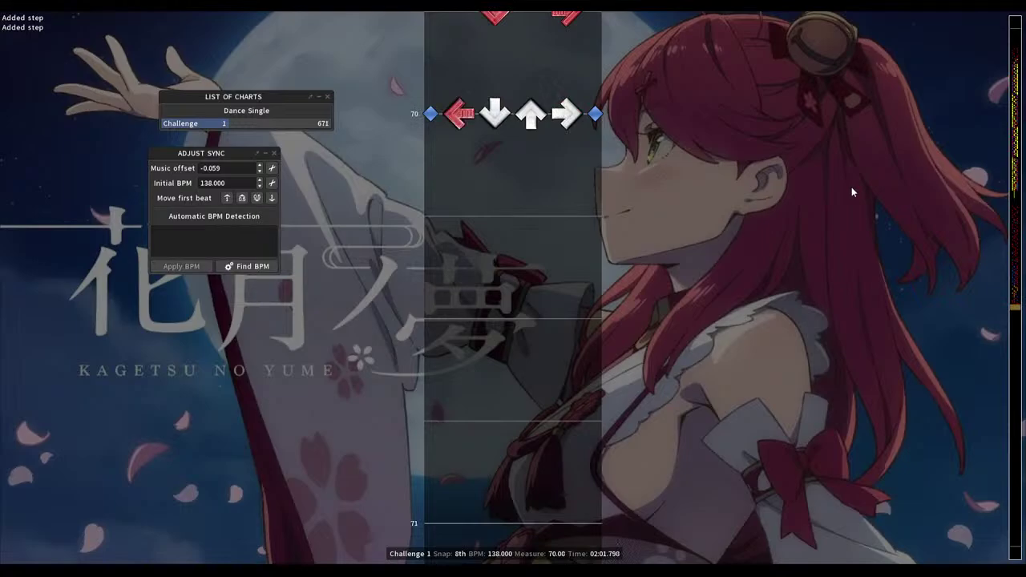
Add a left and right jump at measure 70.25 and a right step at 70.50
scroll(853, 192, down, 2)
key(1)
key(4)
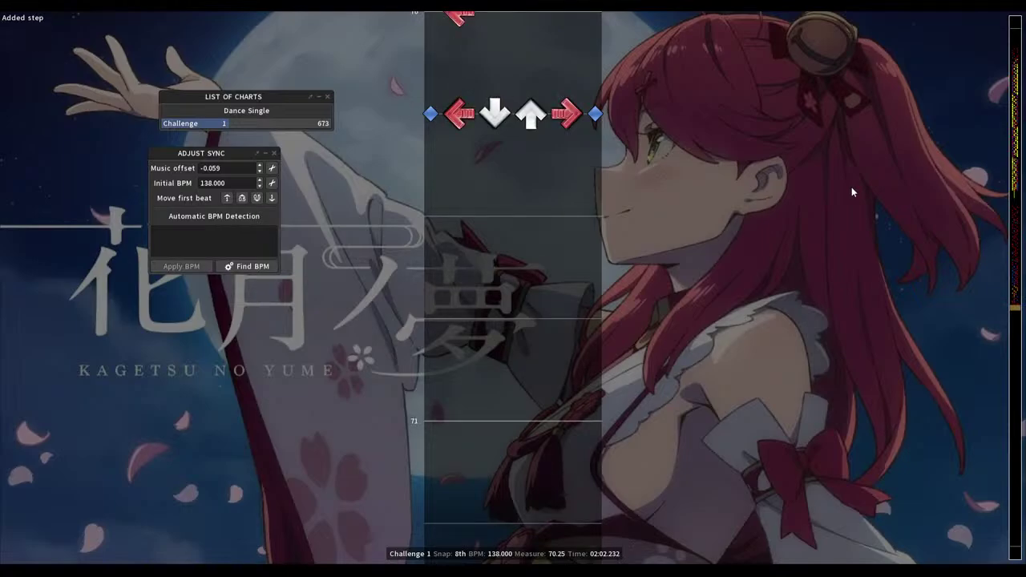
scroll(852, 193, down, 2)
scroll(852, 193, down, 1)
key(4)
scroll(853, 193, down, 1)
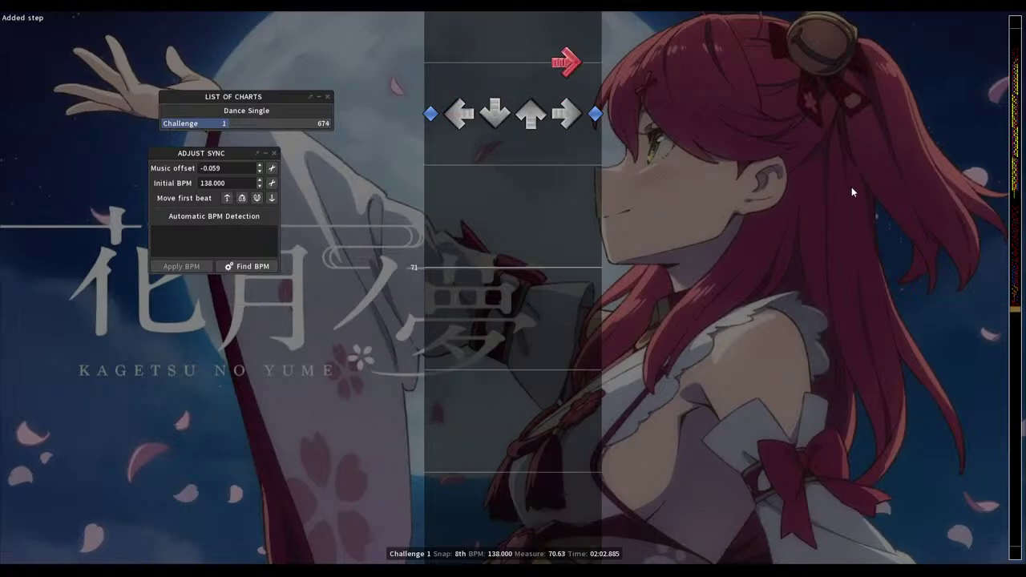
Add an up-right jump at measure 70.75, a left step at 71.00 and a left-up jump at 71.25
key(2)
key(3)
scroll(852, 192, down, 2)
key(1)
scroll(852, 193, down, 2)
key(1)
key(3)
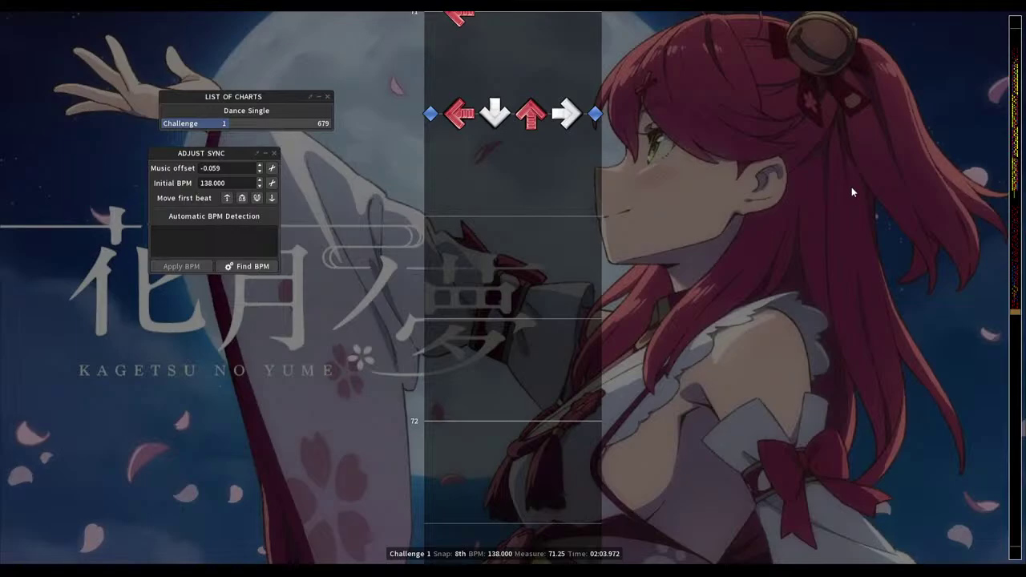
Replay the newly charted steps from around measure 68.75 through measure 71.25
scroll(852, 193, up, 2)
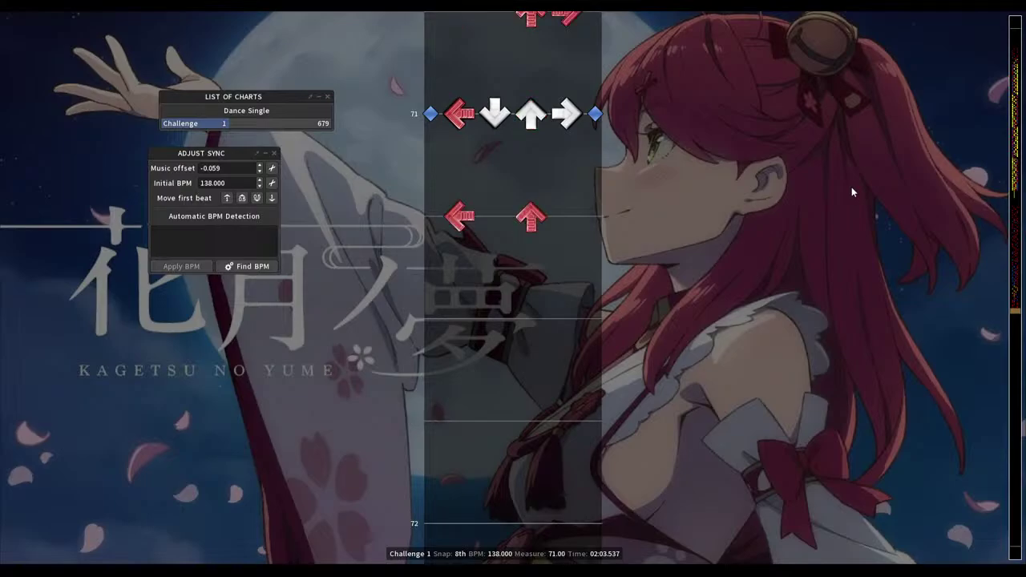
scroll(853, 192, up, 20)
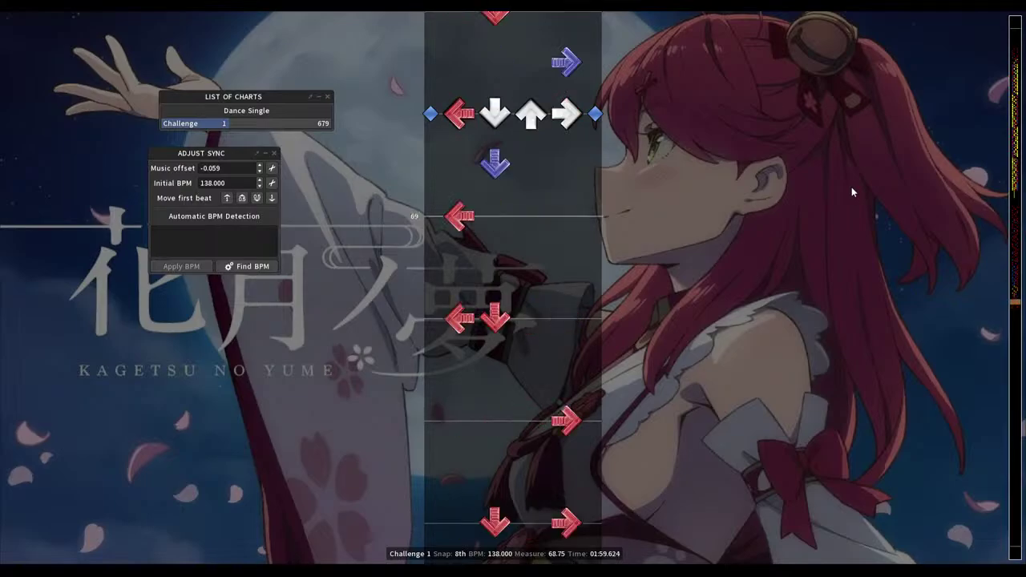
key(space)
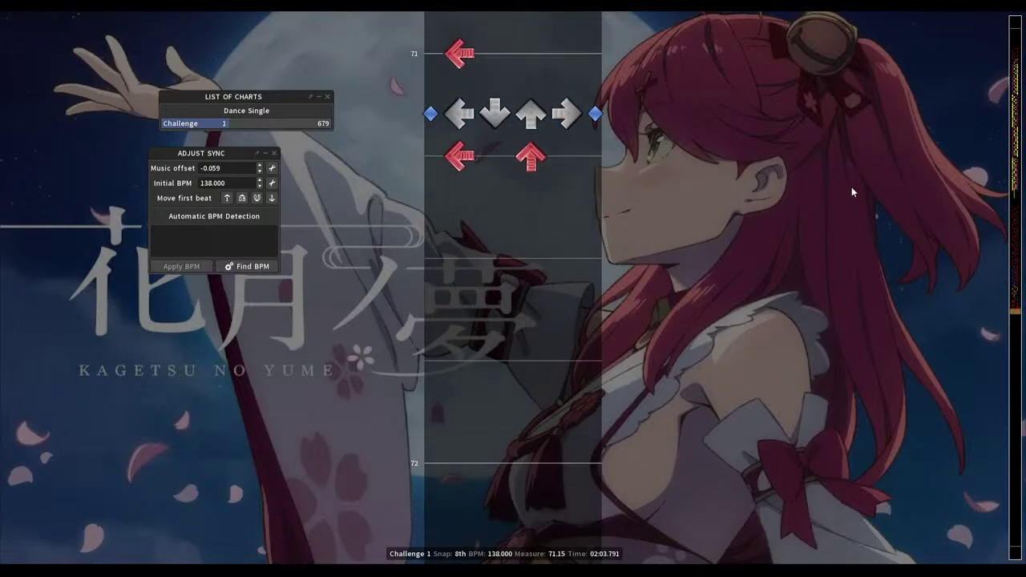
key(space)
key(space)
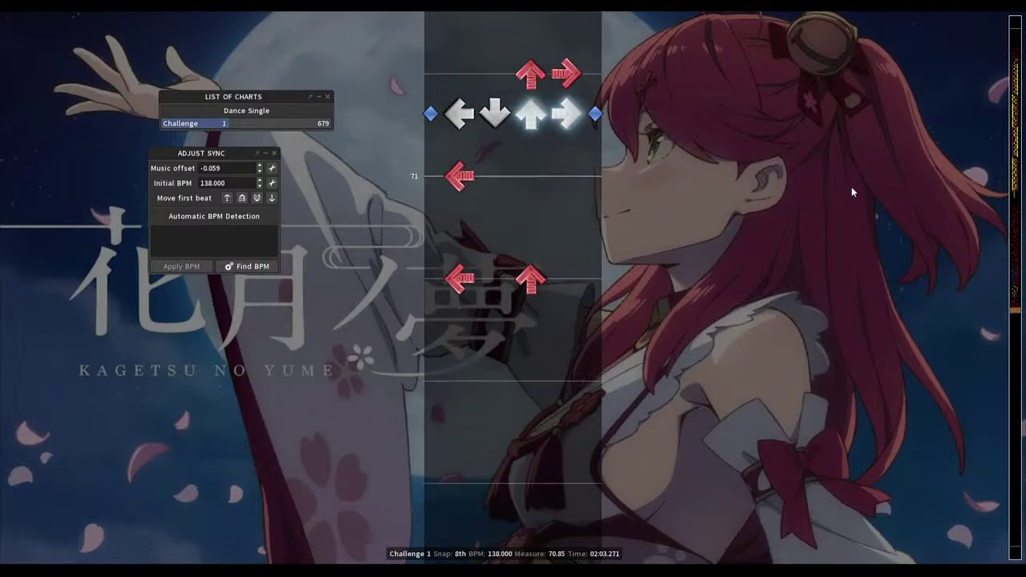
key(space)
Add a left step at measure 70.94 with 16th snap and replace the left step at 71.00 with an up step
key(Right)
key(1)
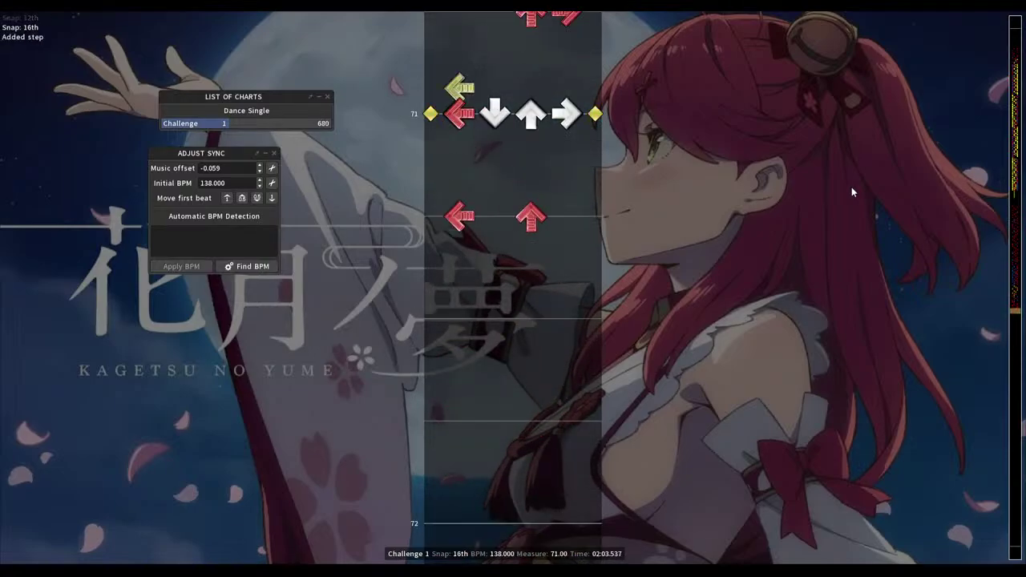
key(1)
key(3)
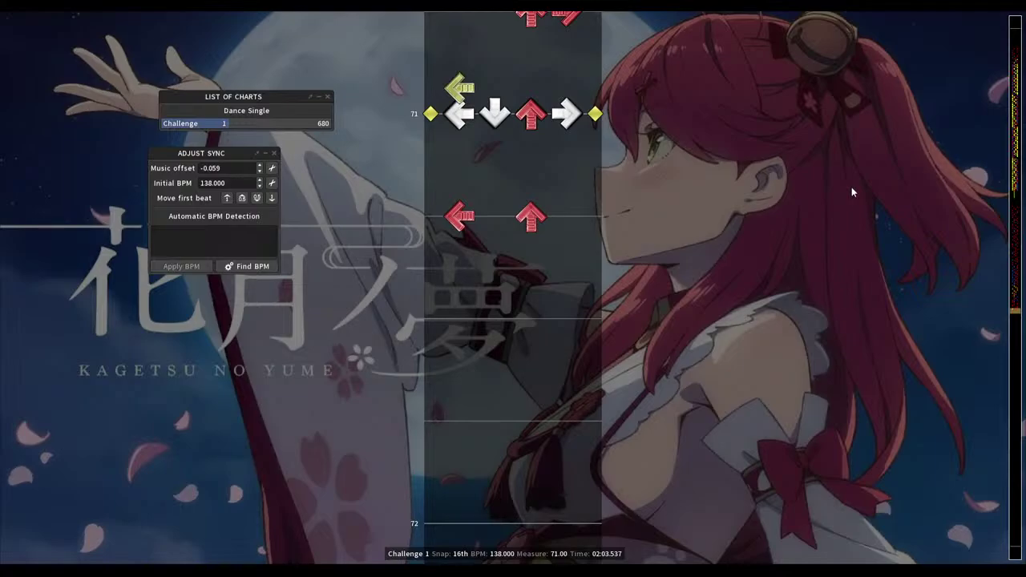
Add a left step at measure 71.38 and a right step at 71.50
key(space)
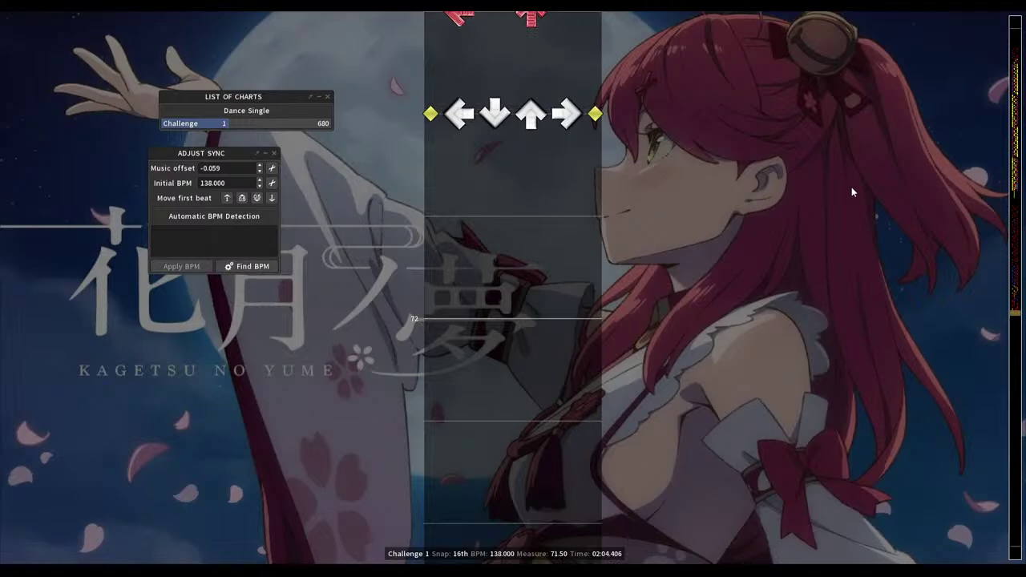
key(1)
key(Up)
key(Up)
key(1)
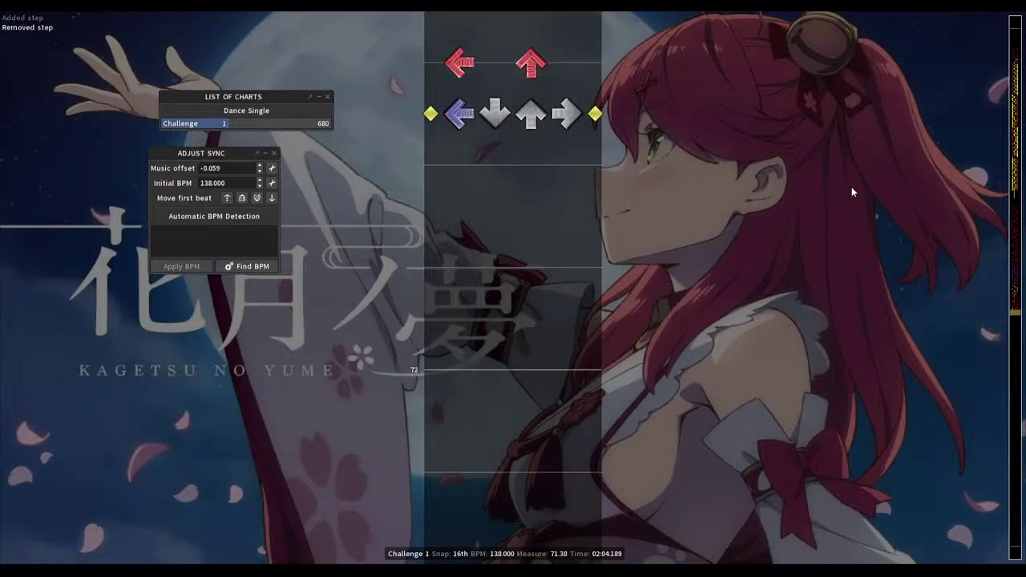
key(Down)
key(Down)
Add steps: down at measure 71.75, up at 72.00, left at 72.13, right at 72.25, up at 72.38 and down at 72.50
key(space)
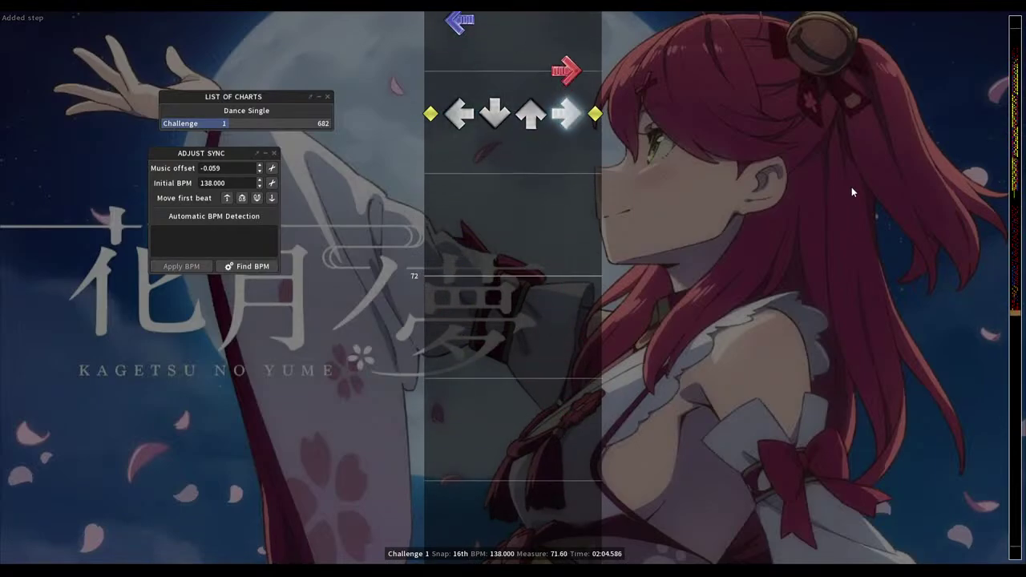
key(1)
key(3)
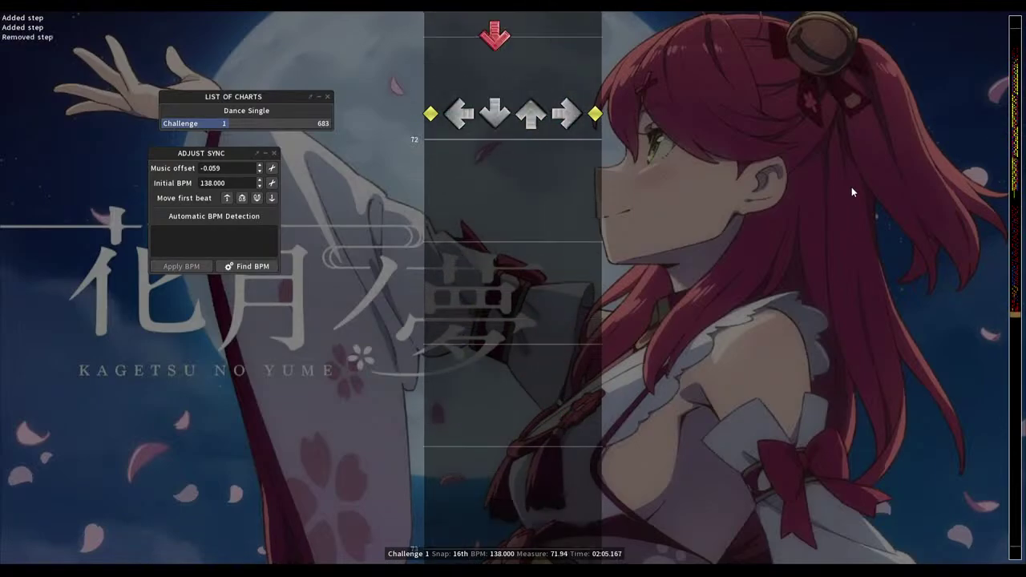
key(1)
key(4)
key(3)
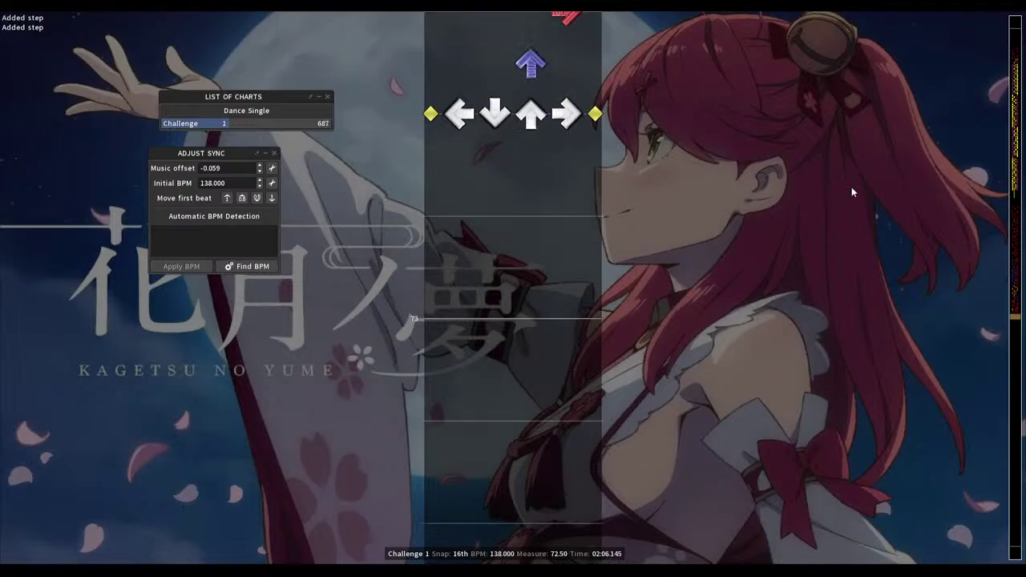
key(2)
Add a left step at measure 72.63, right at 72.75, left at 72.88 and up at 73.00
key(space)
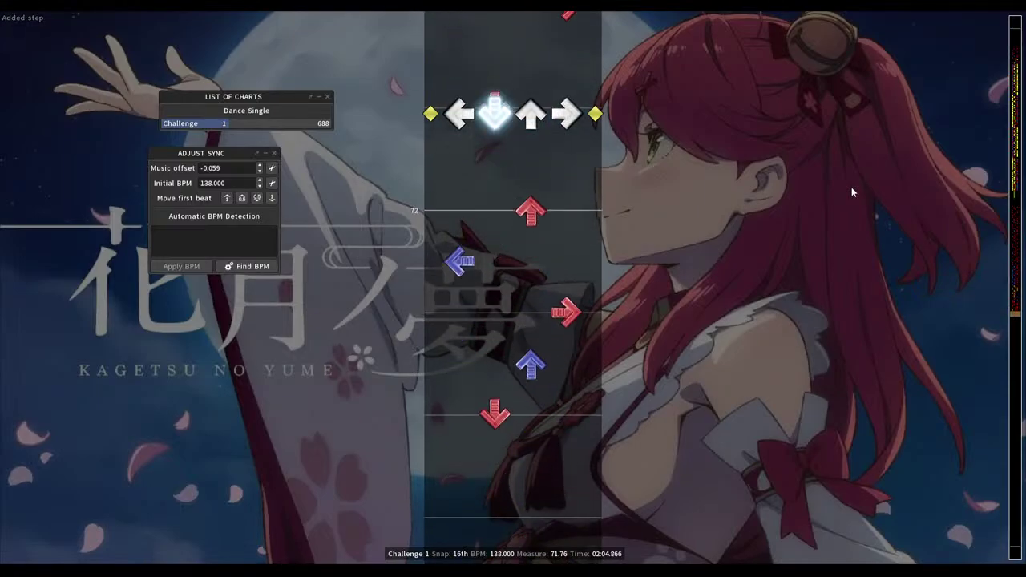
key(1)
key(4)
key(1)
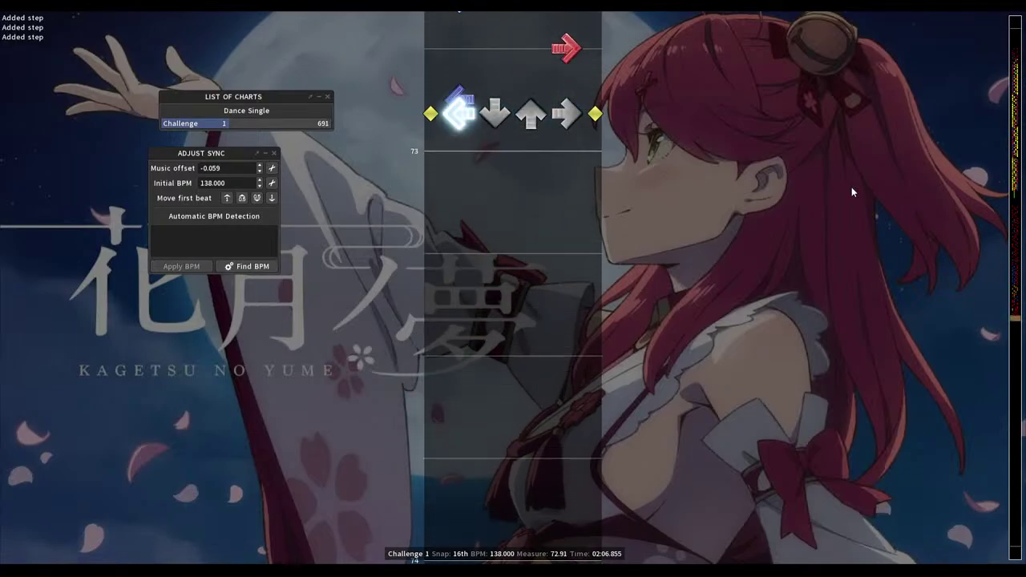
key(3)
Add an up step at measure 72.94 and replace the up step at 73.00 with a down step
key(space)
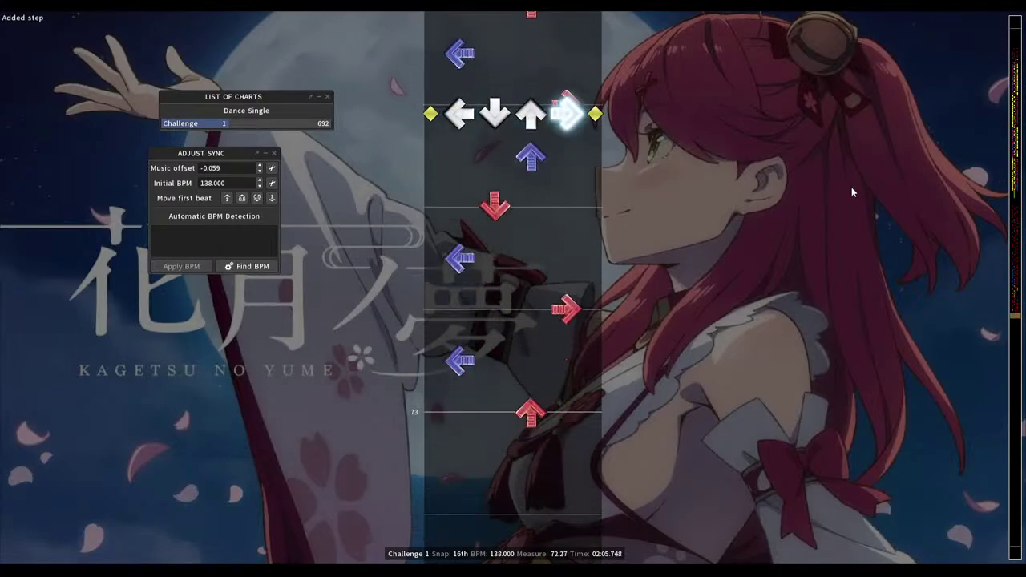
key(space)
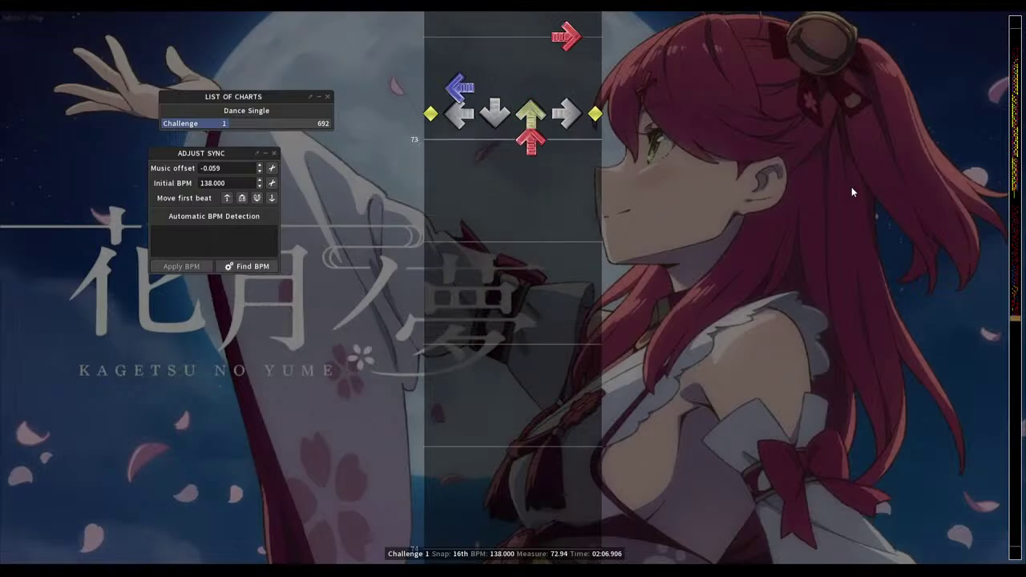
key(3)
key(2)
Add a down step at measure 73.13 and right steps at 73.25 and 73.38
key(space)
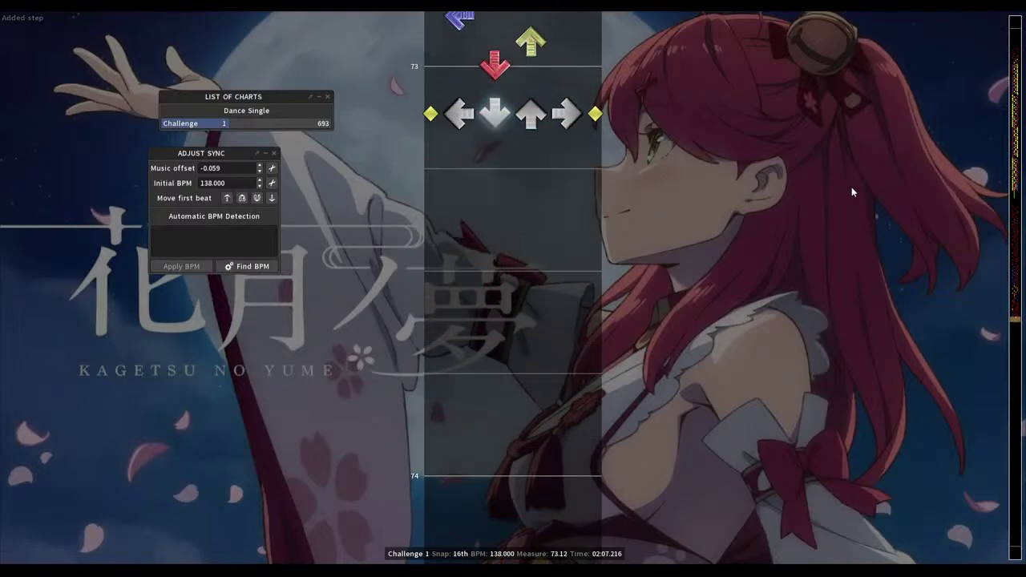
key(2)
key(4)
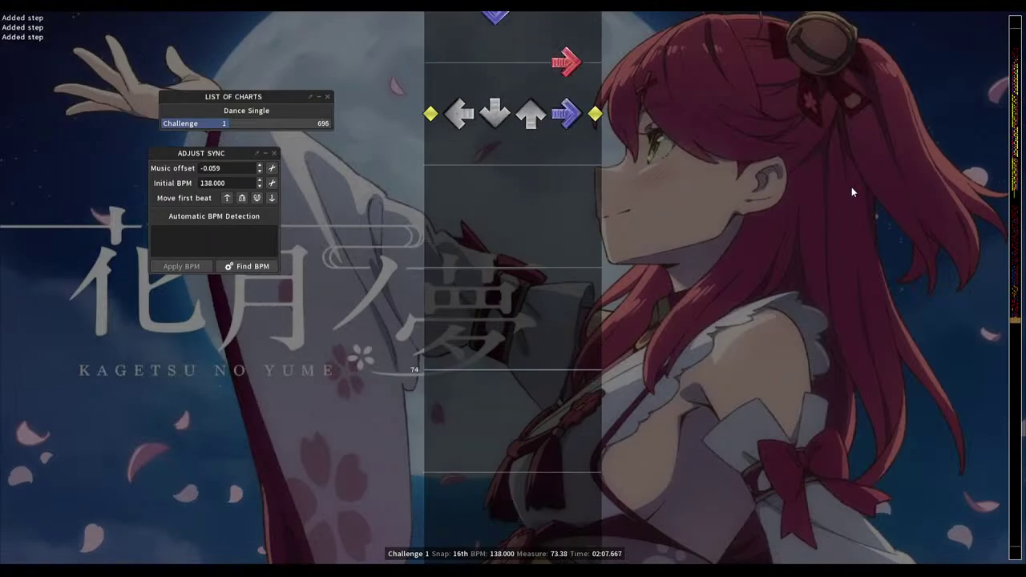
key(4)
Add steps from measure 73.50 through 74.00, ending with down at 73.88 and up at 74.00
key(1)
key(1)
key(2)
key(2)
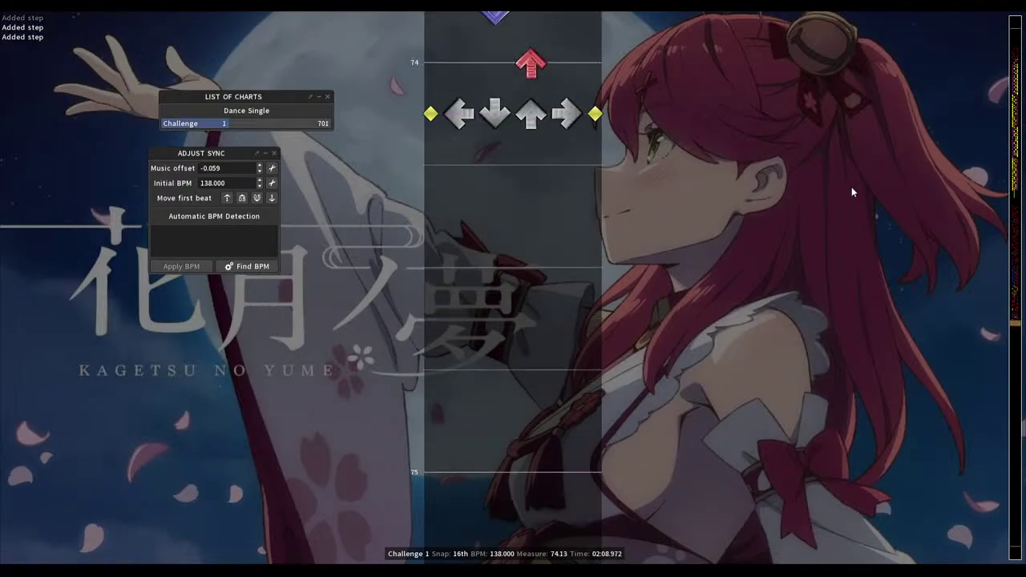
Add an up step at measure 74.13 and continue the steps through 74.75, with left at 74.63 and up at 74.75
scroll(853, 192, up, 18)
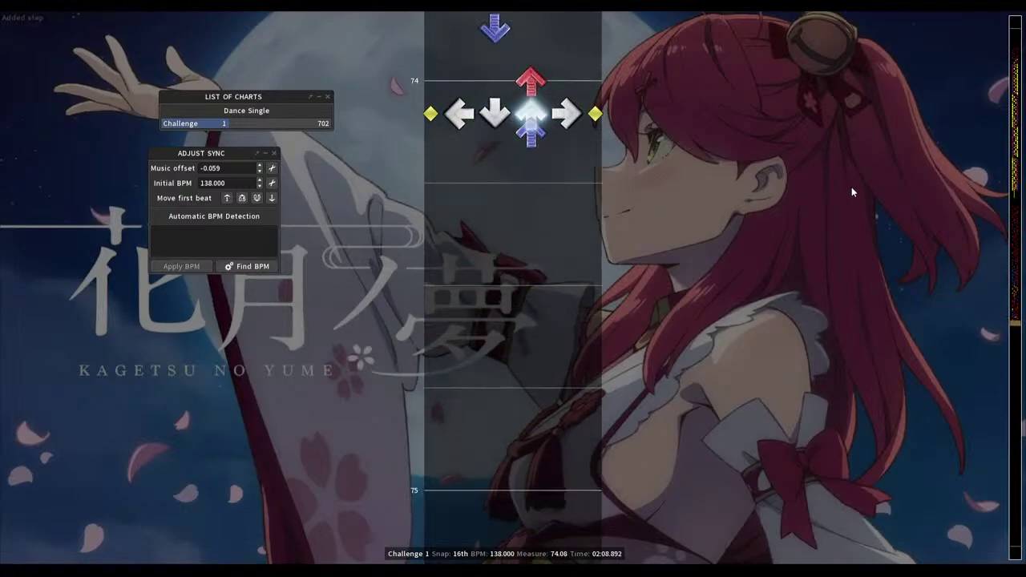
key(4)
key(4)
key(1)
key(1)
key(3)
key(space)
scroll(852, 192, up, 4)
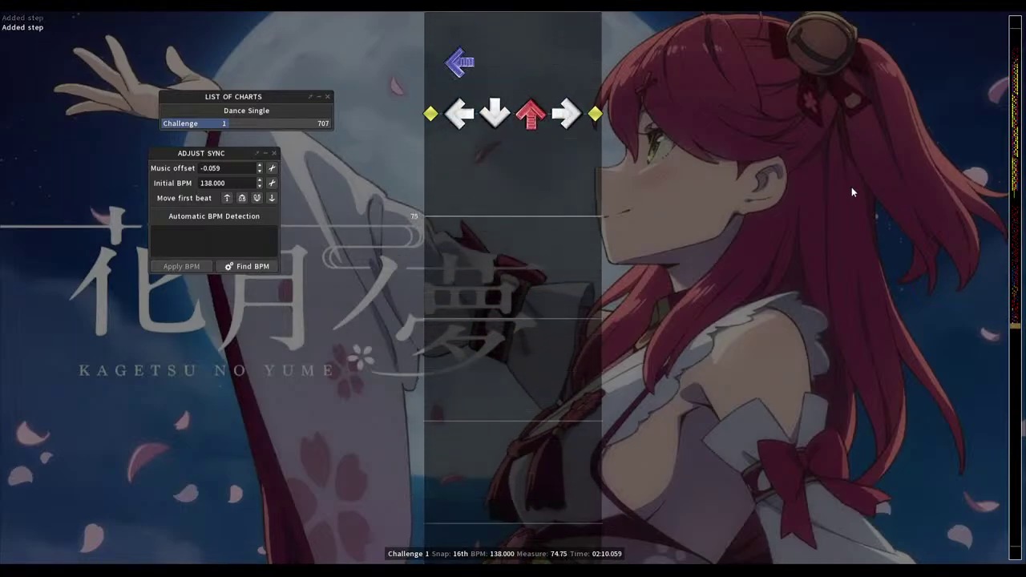
key(1)
key(1)
scroll(853, 193, down, 2)
scroll(852, 193, down, 4)
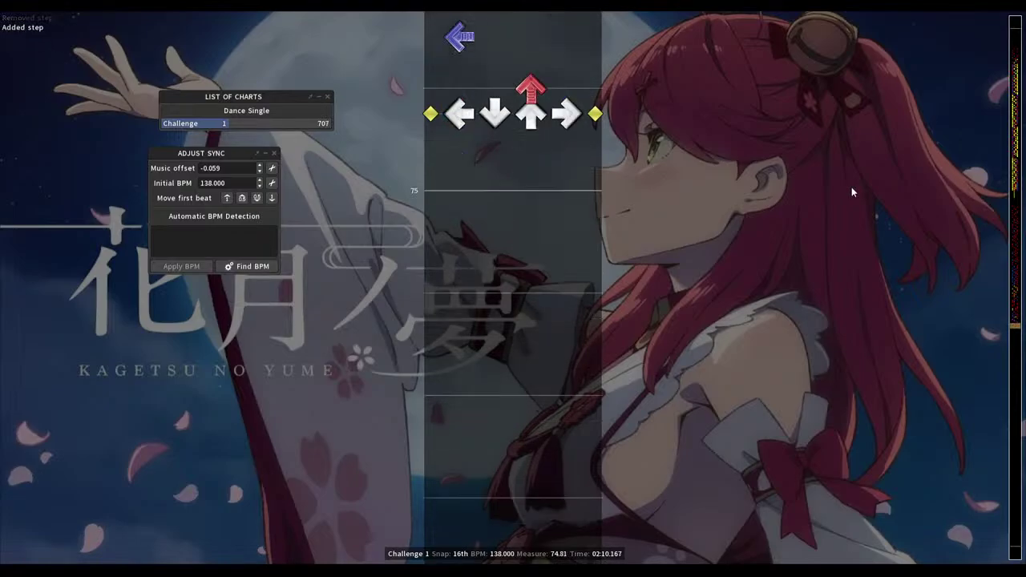
Add an up step at measure 74.88, down at 75.00, right at 75.06, left at 75.13 and right at 75.19
key(3)
scroll(853, 192, down, 2)
key(2)
scroll(853, 192, down, 1)
key(4)
scroll(852, 193, down, 1)
scroll(852, 192, down, 1)
key(1)
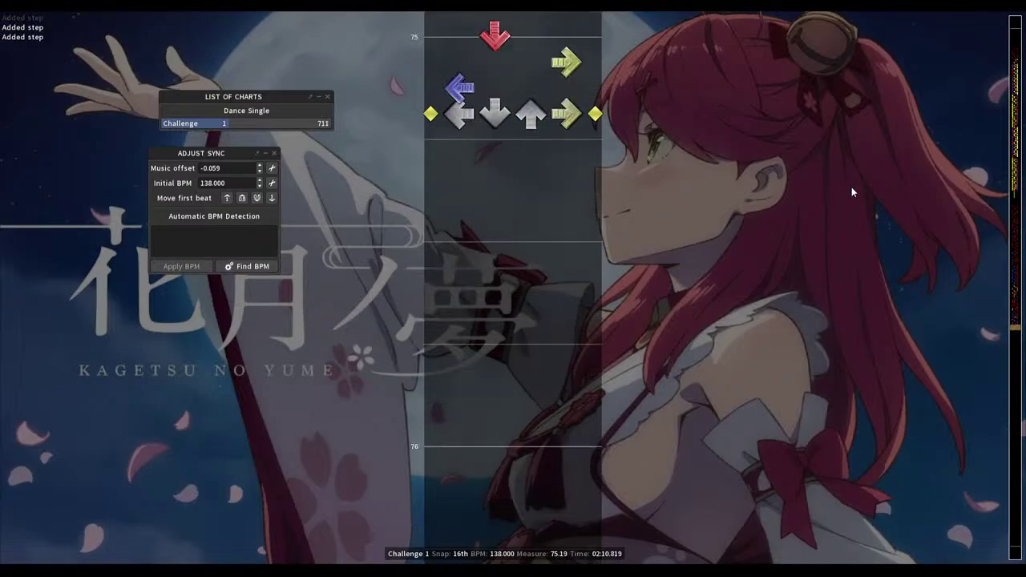
scroll(852, 192, down, 1)
key(4)
Add an up step at measure 75.25, down at 75.31, left at 75.38, right at 75.44 and down at 75.50
scroll(852, 193, down, 1)
key(3)
key(2)
scroll(852, 193, down, 1)
key(1)
scroll(852, 193, down, 1)
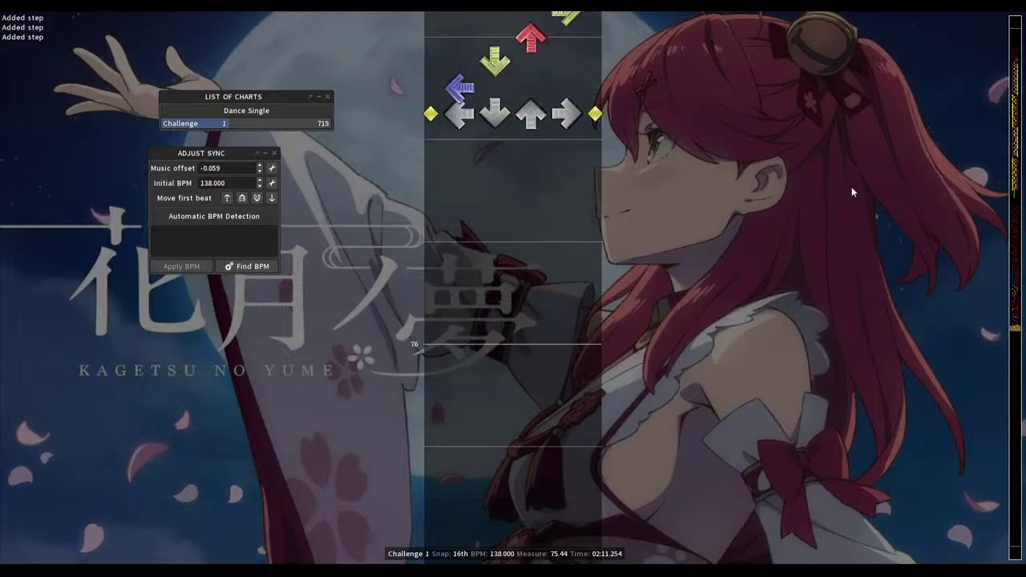
key(4)
scroll(852, 192, down, 1)
key(2)
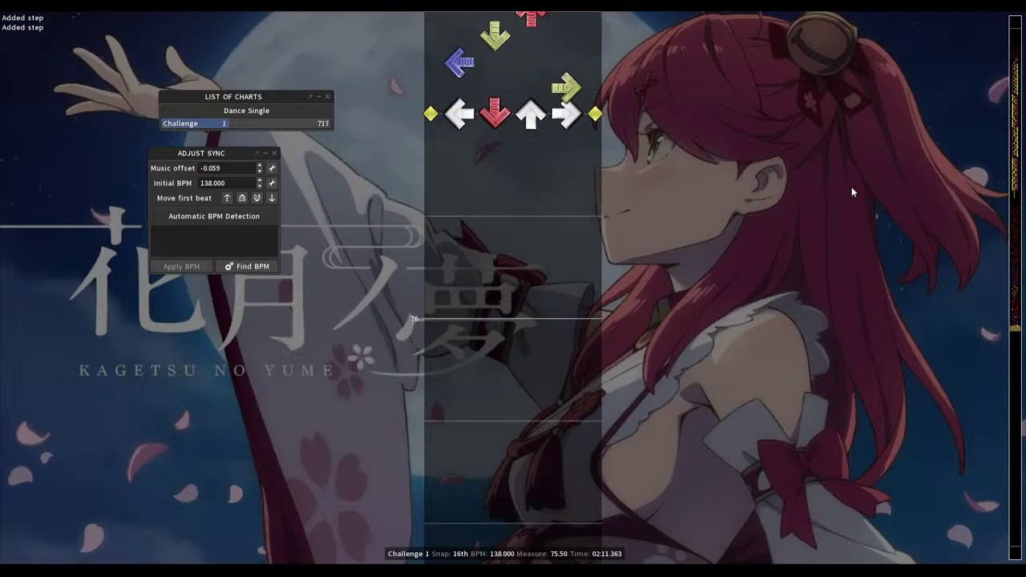
Add an up step at measure 75.56, left at 75.63, right at 75.69 and left at 75.75
scroll(852, 193, down, 1)
key(3)
scroll(852, 192, down, 1)
key(1)
scroll(852, 193, down, 1)
key(4)
scroll(852, 193, down, 1)
key(1)
Add a down step at measure 75.81, up at 75.88, right at 75.94 and down at 76.00
scroll(852, 193, down, 1)
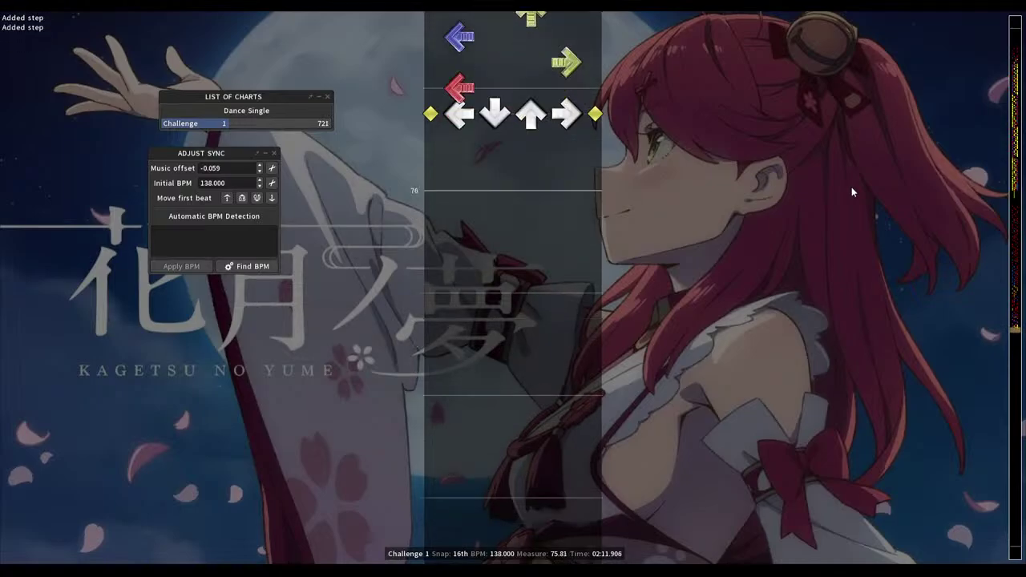
key(2)
scroll(853, 193, down, 1)
key(3)
scroll(852, 193, down, 1)
key(4)
scroll(853, 192, down, 1)
key(2)
Add a right hold from measure 76.50 to 76.75
scroll(852, 193, up, 20)
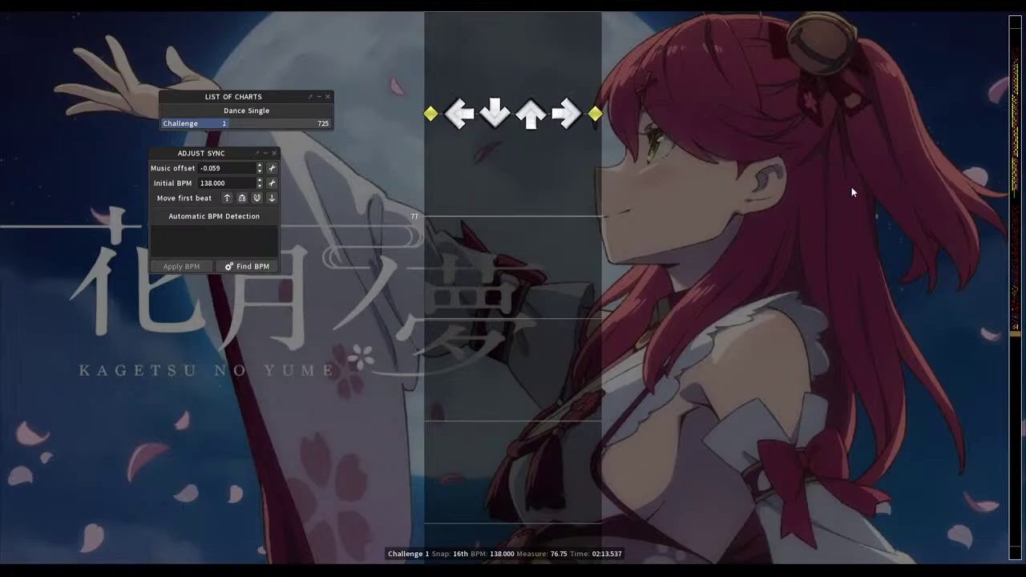
scroll(852, 193, up, 1)
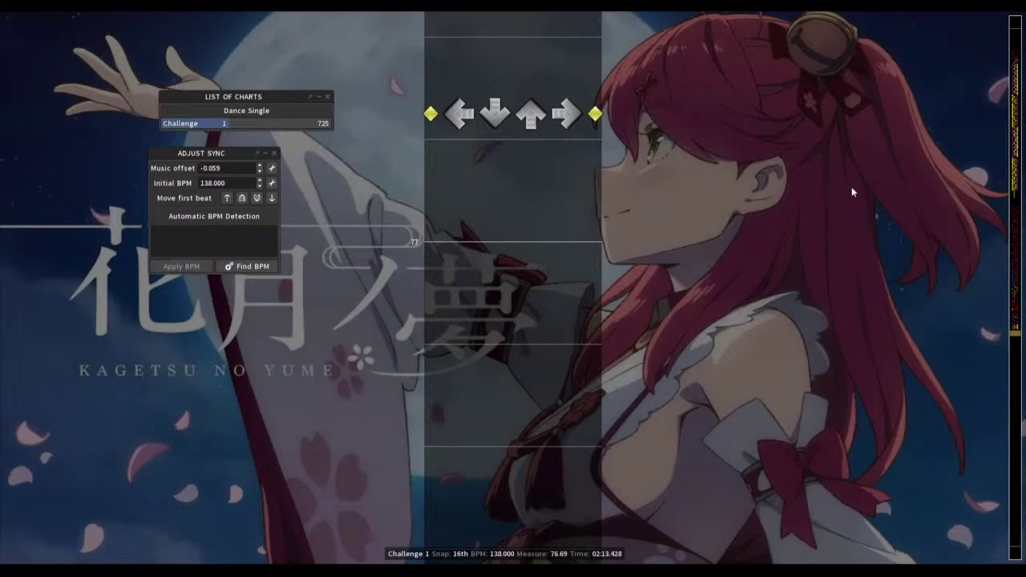
scroll(852, 192, up, 3)
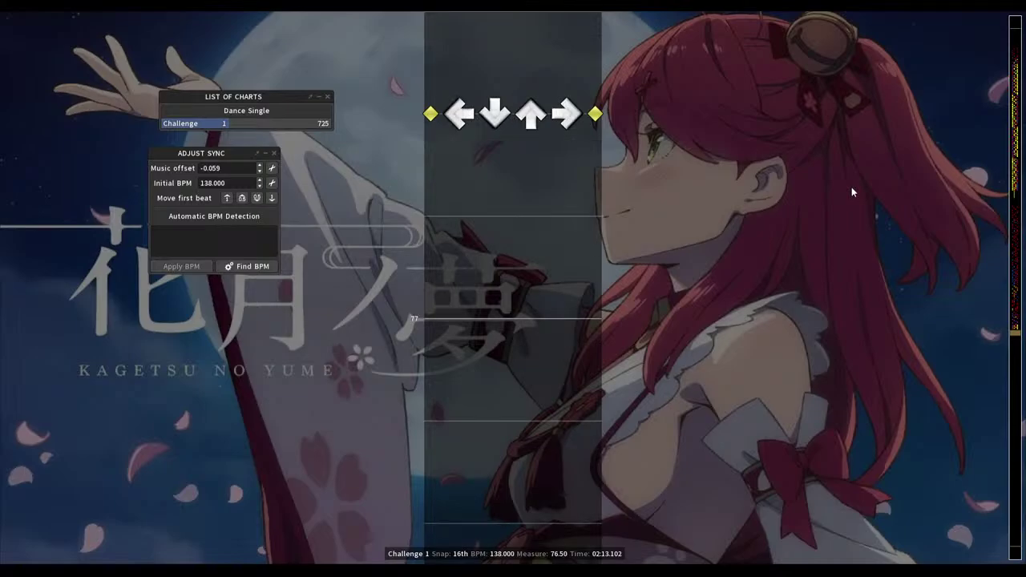
key(4)
scroll(853, 193, down, 4)
Add a right step ahead of the right hold, placing it at measure 76.38 instead of 76.44
scroll(852, 193, up, 5)
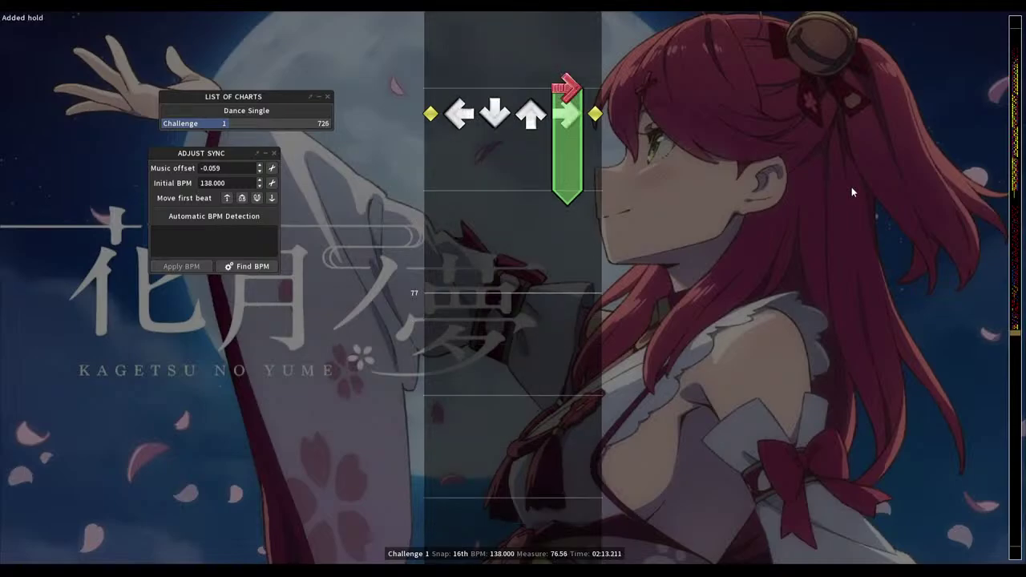
key(4)
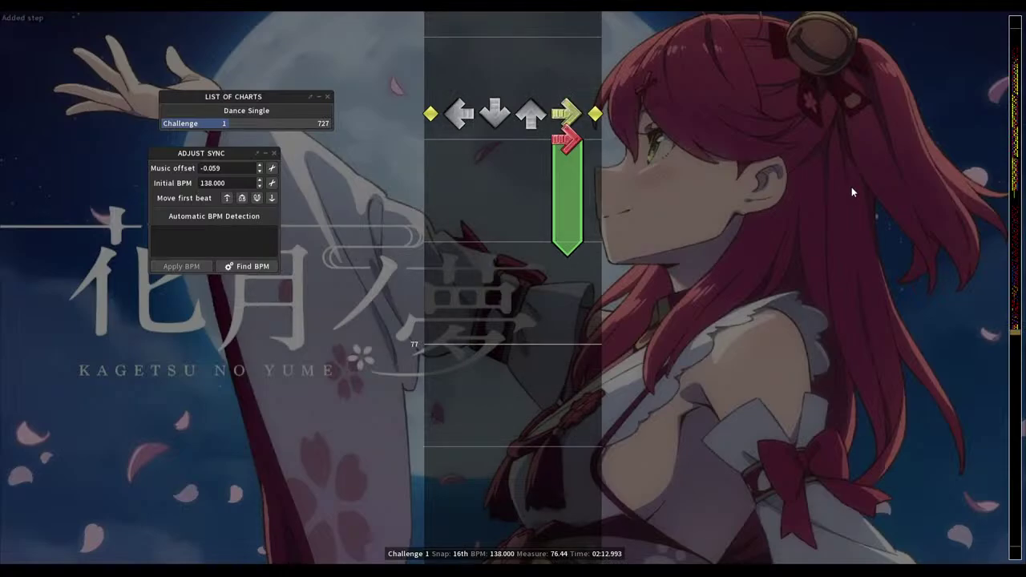
key(4)
scroll(853, 192, up, 1)
key(4)
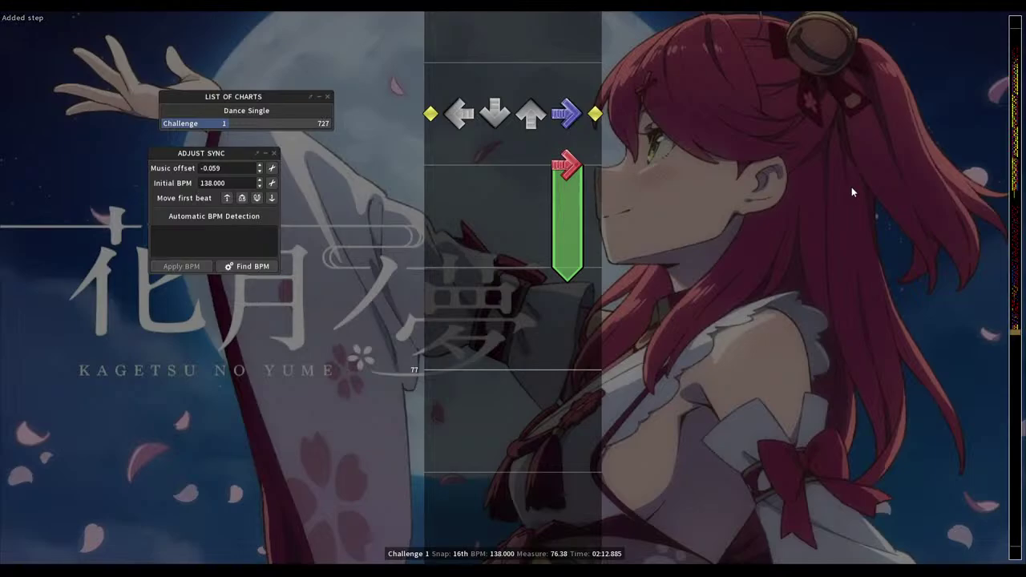
scroll(852, 192, down, 5)
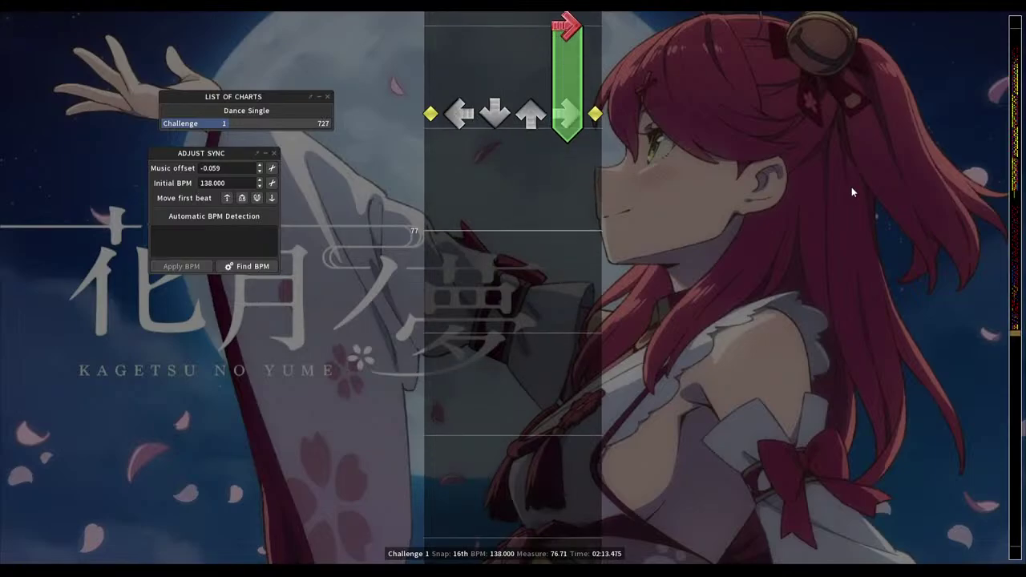
scroll(852, 193, up, 4)
scroll(853, 193, up, 10)
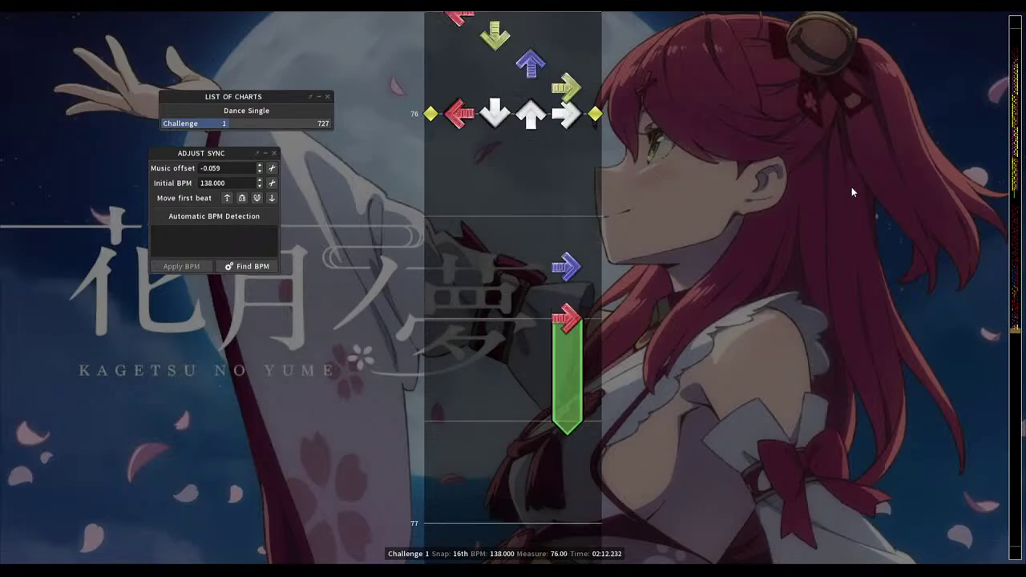
scroll(853, 193, down, 11)
scroll(853, 193, up, 2)
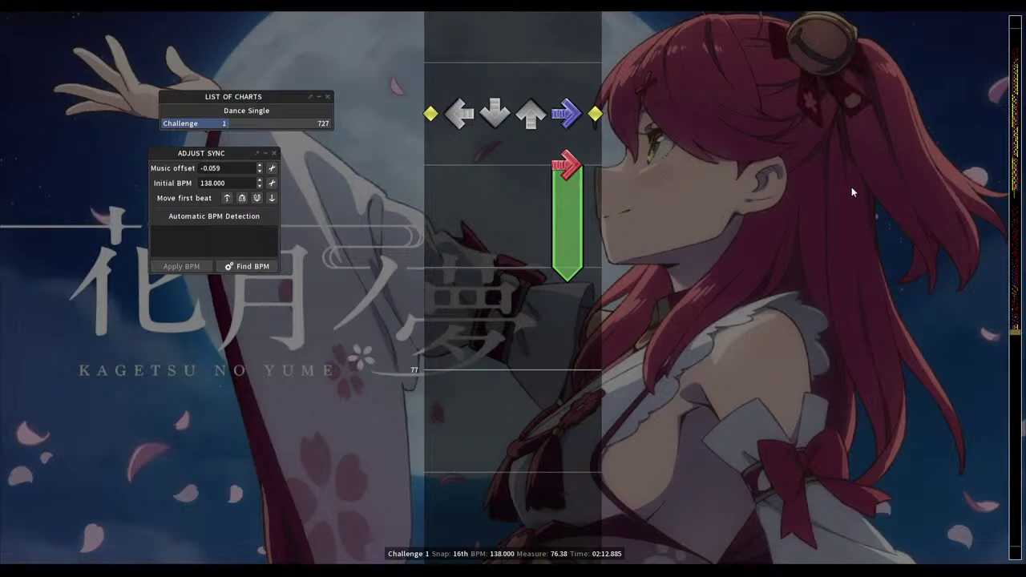
Turn the right step at measure 76.38 into a hold reaching the right hold at measure 76.50, using 192nd snap
key(4)
key(Down)
key(Down)
key(Left)
key(Left)
key(Left)
key(Left)
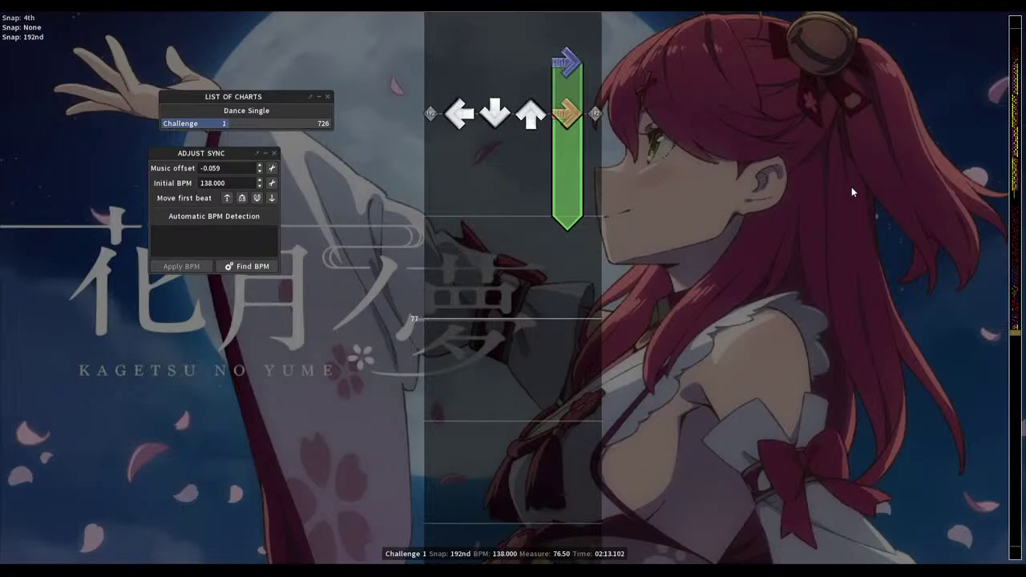
key(4)
key(Up)
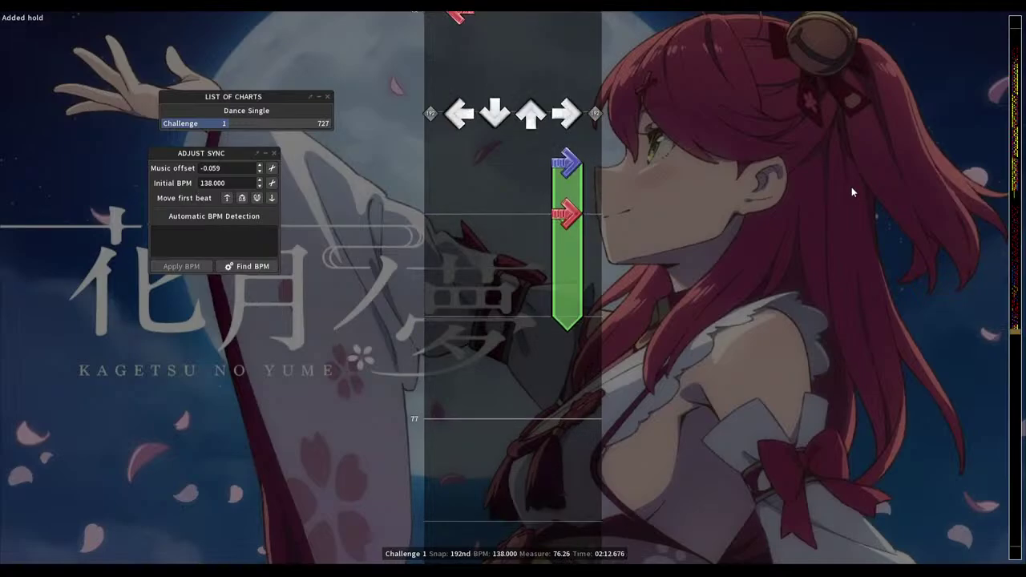
key(Down)
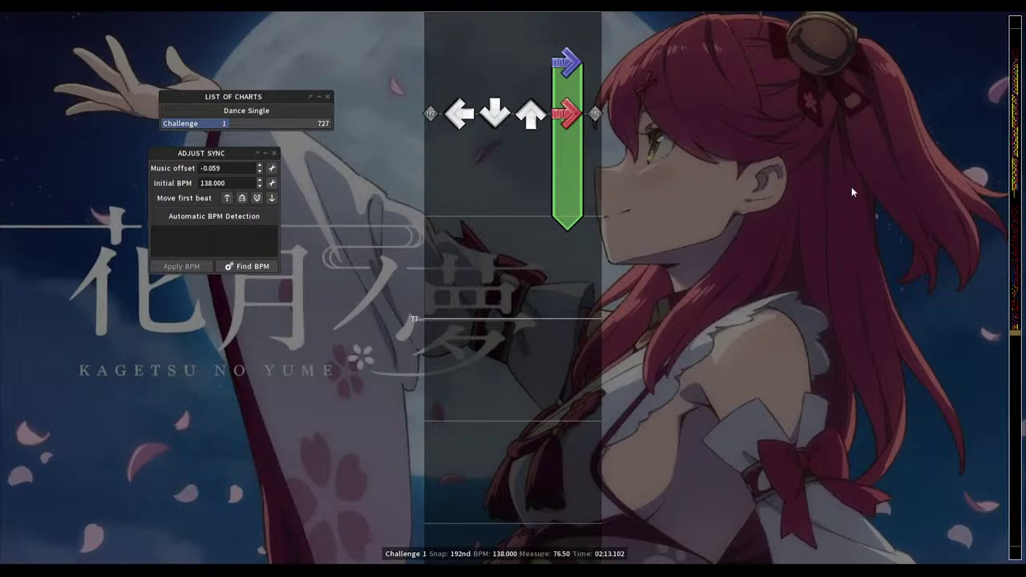
Replace the short right hold starting at measure 76.38 with a left step at 8th snap
key(Right)
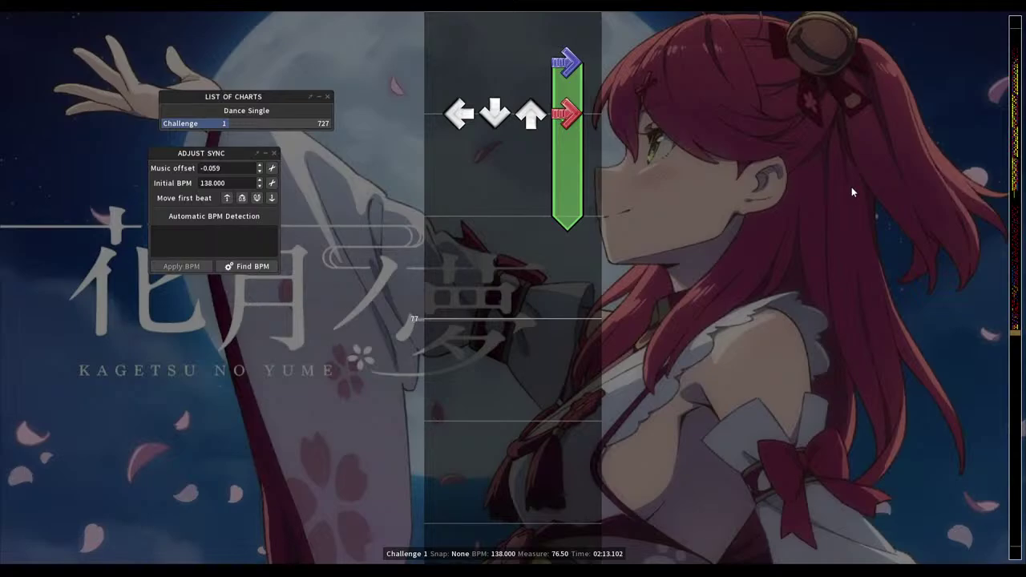
scroll(852, 187, up, 2)
key(Right)
key(Right)
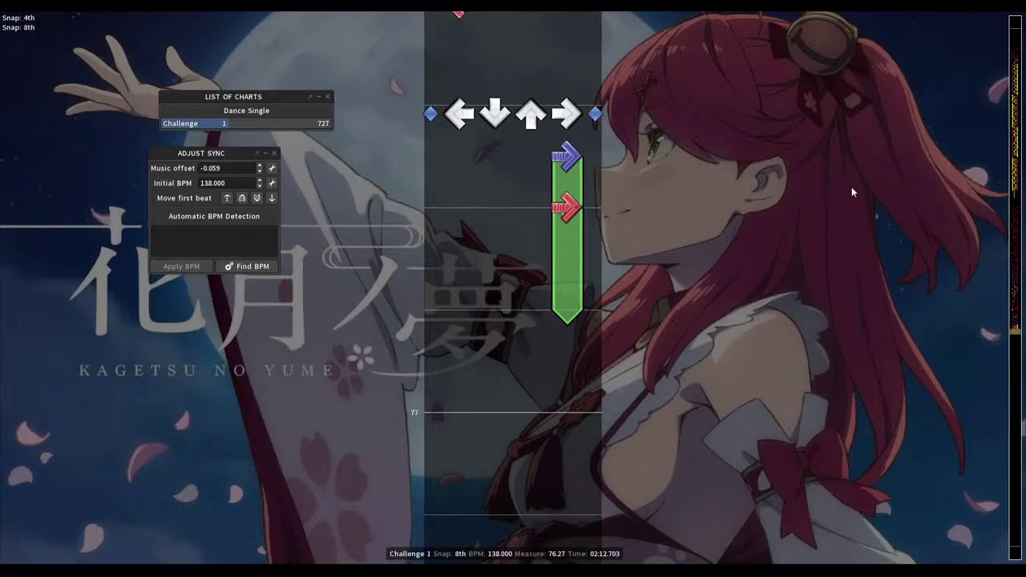
scroll(851, 187, down, 1)
key(4)
key(1)
key(1)
key(1)
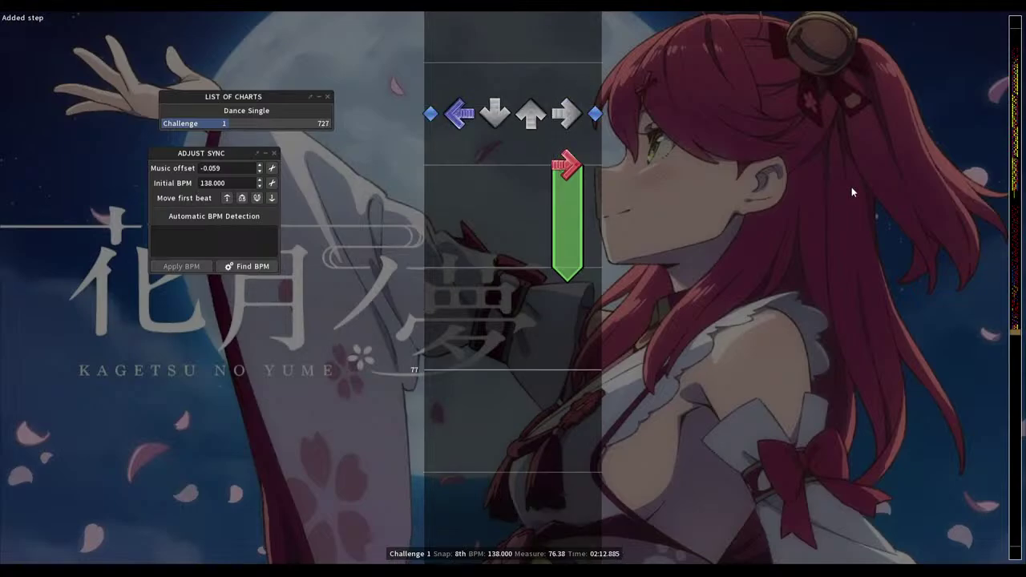
key(1)
key(1)
Play back measure 76 to check the left step ahead of the right hold
key(space)
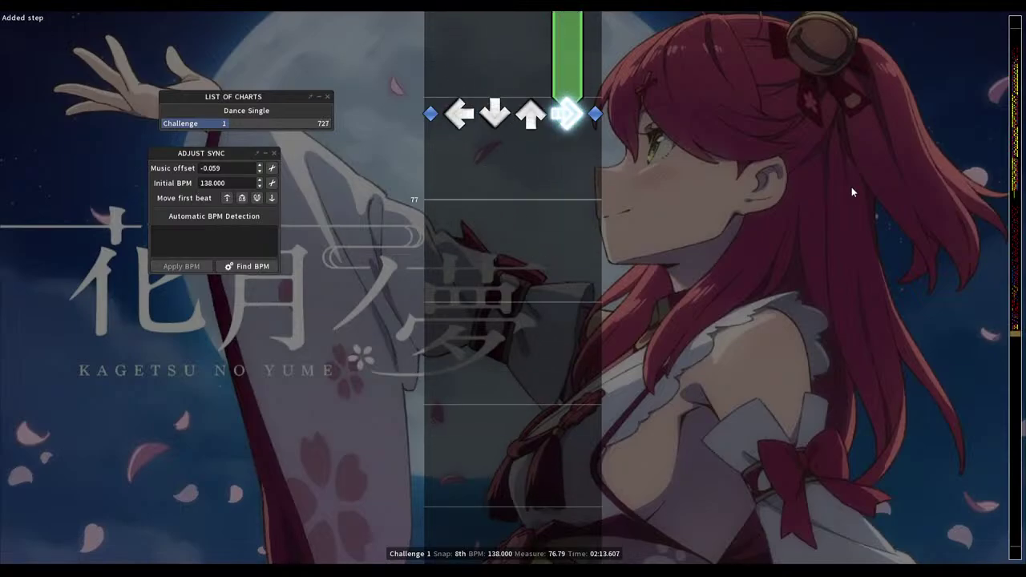
key(space)
scroll(852, 187, up, 7)
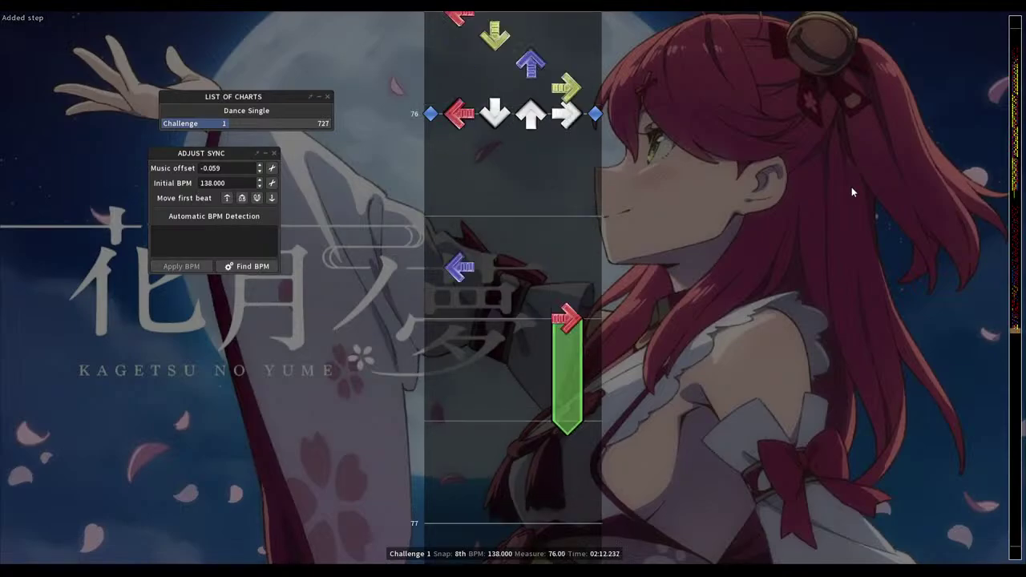
key(space)
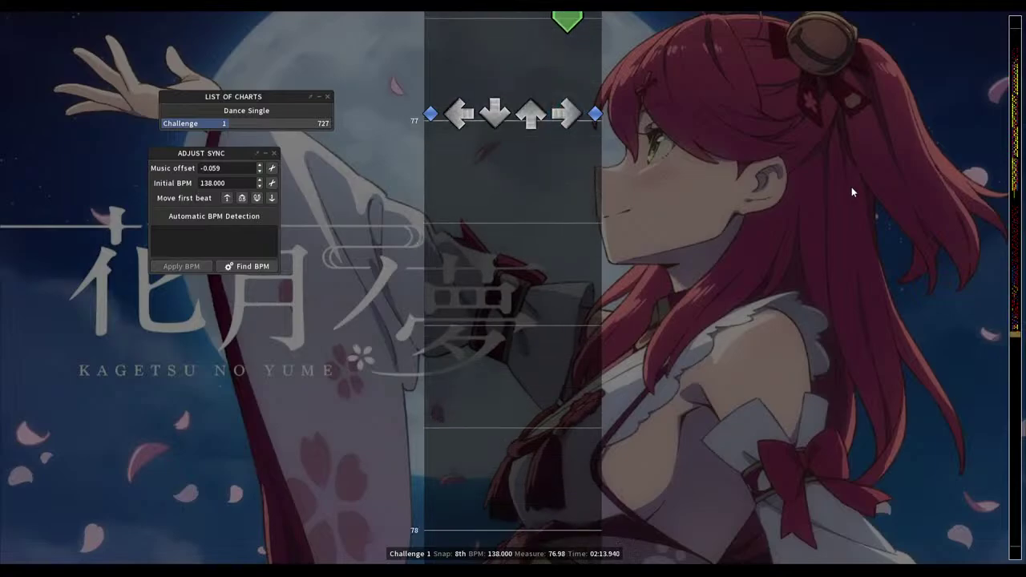
key(space)
key(1)
key(1)
scroll(851, 187, up, 1)
key(1)
key(1)
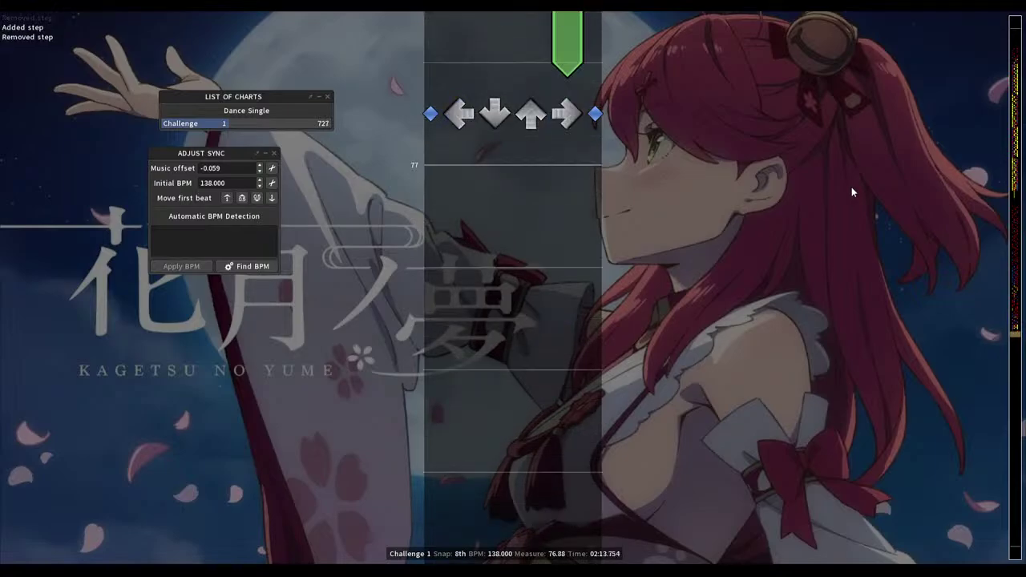
Move the left step from measure 76.38 to measure 76.44 at 16th snap
scroll(852, 187, up, 3)
scroll(852, 187, up, 2)
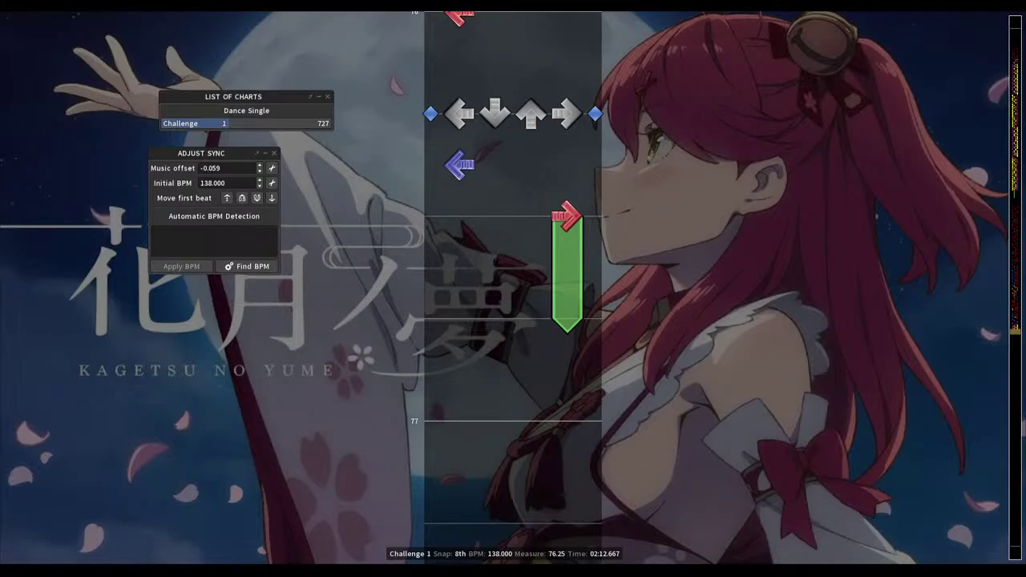
key(Down)
key(Right)
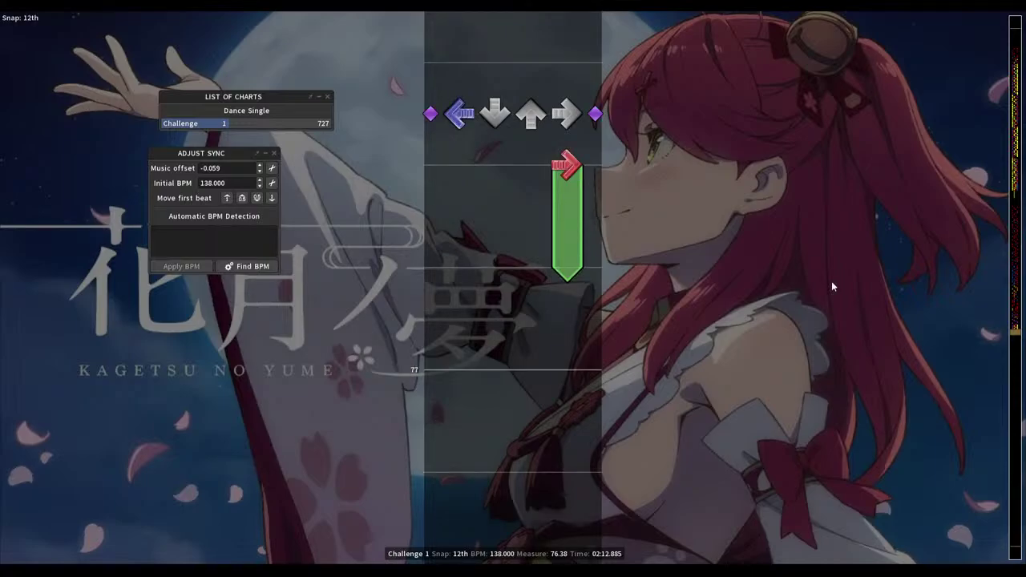
key(1)
key(Right)
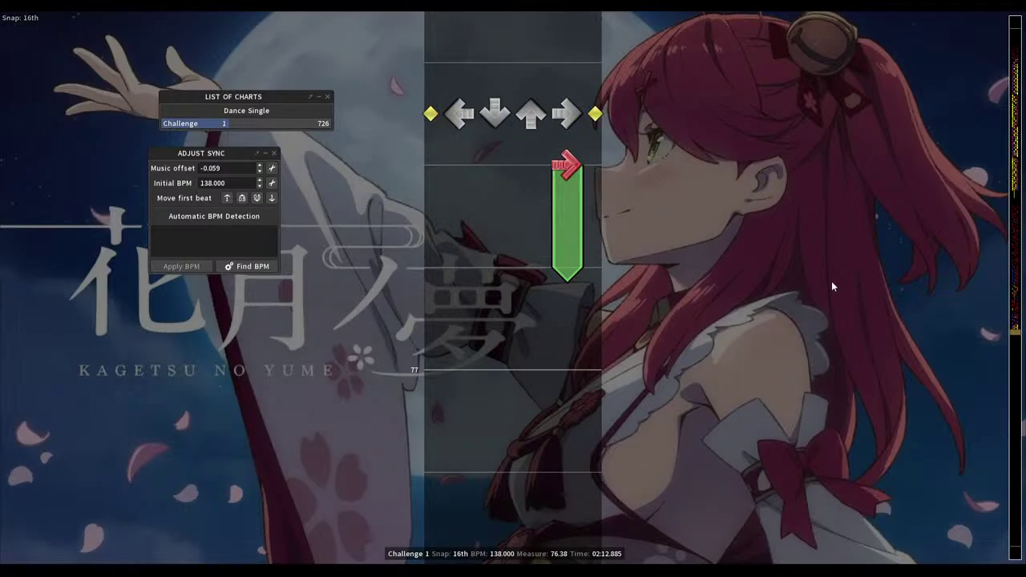
key(Down)
key(1)
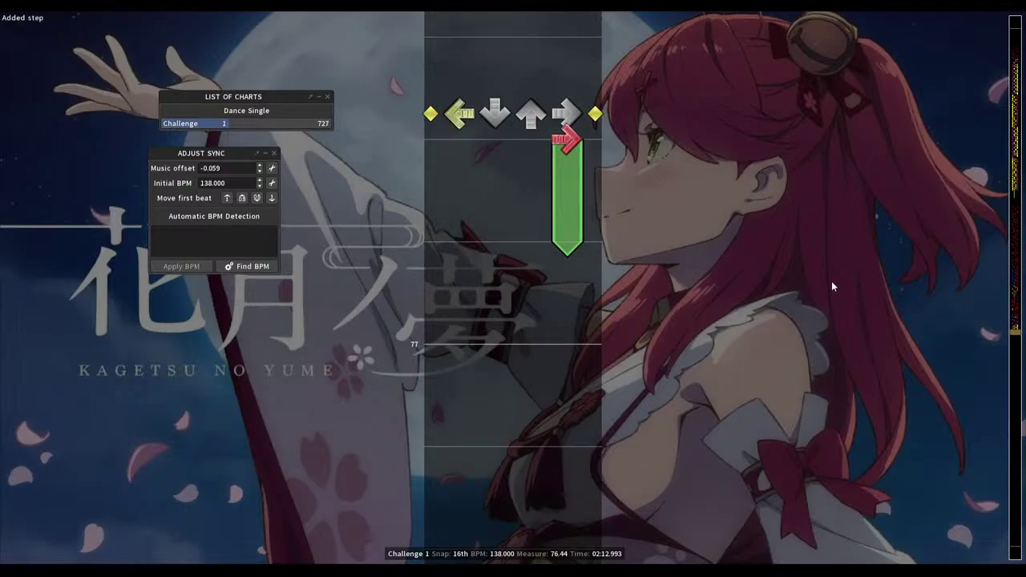
Remove the left step at measure 76.44 and set the snap to 32nd
key(1)
key(Left)
key(Left)
key(Right)
key(Right)
key(Right)
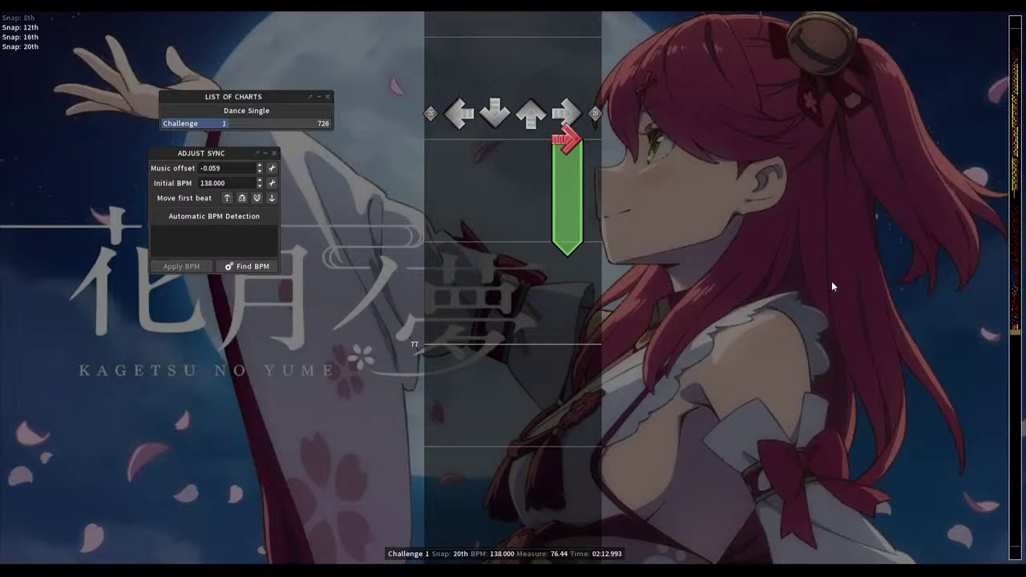
key(Right)
key(Right)
key(Left)
key(Left)
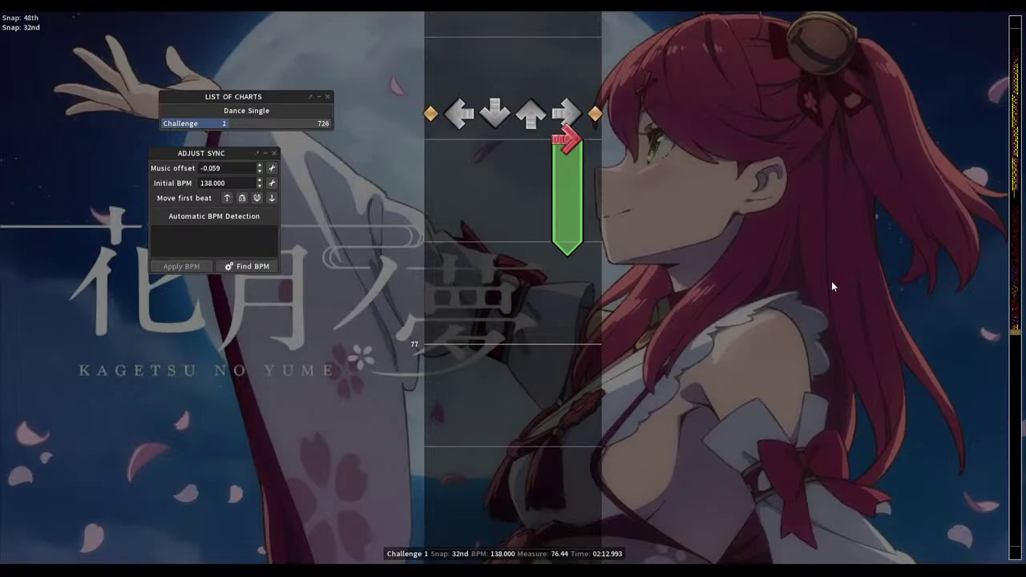
key(Left)
key(Left)
key(Left)
key(Left)
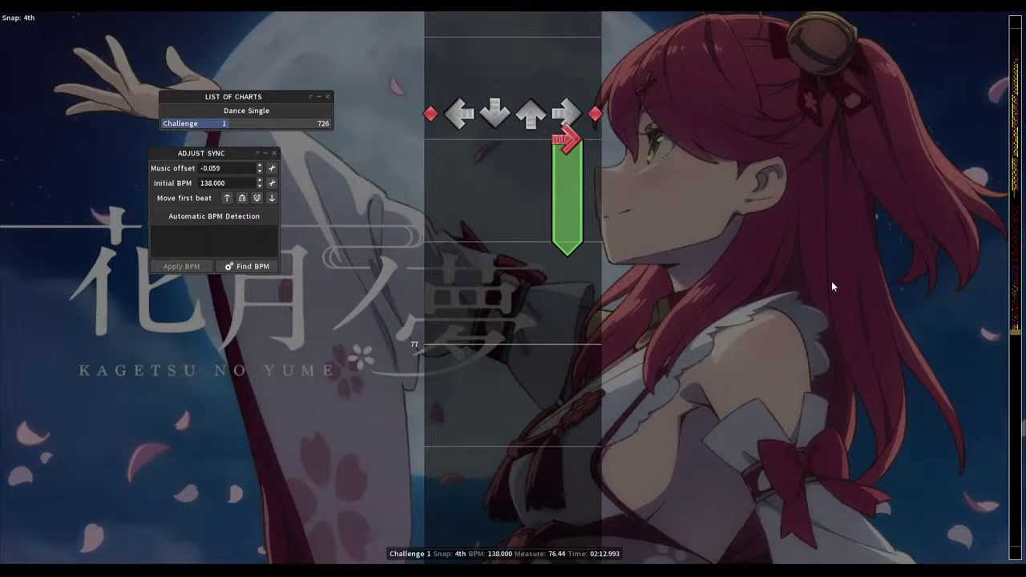
key(Right)
key(Right)
key(Right)
key(Right)
key(Right)
key(Right)
key(Right)
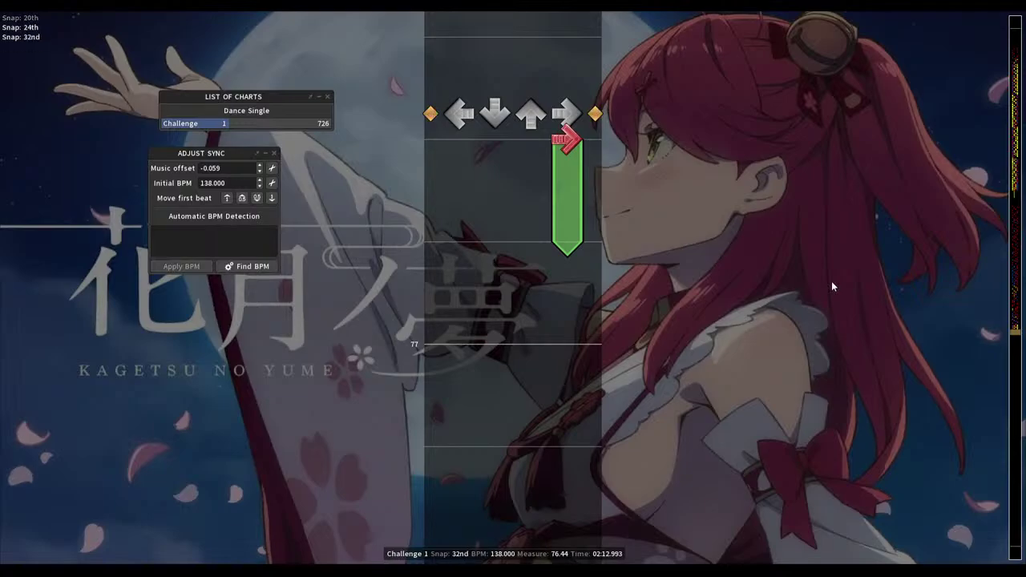
Try a left step just ahead of the right hold, placing it at measure 76.48 with 48th snap
key(Down)
key(1)
key(1)
key(Down)
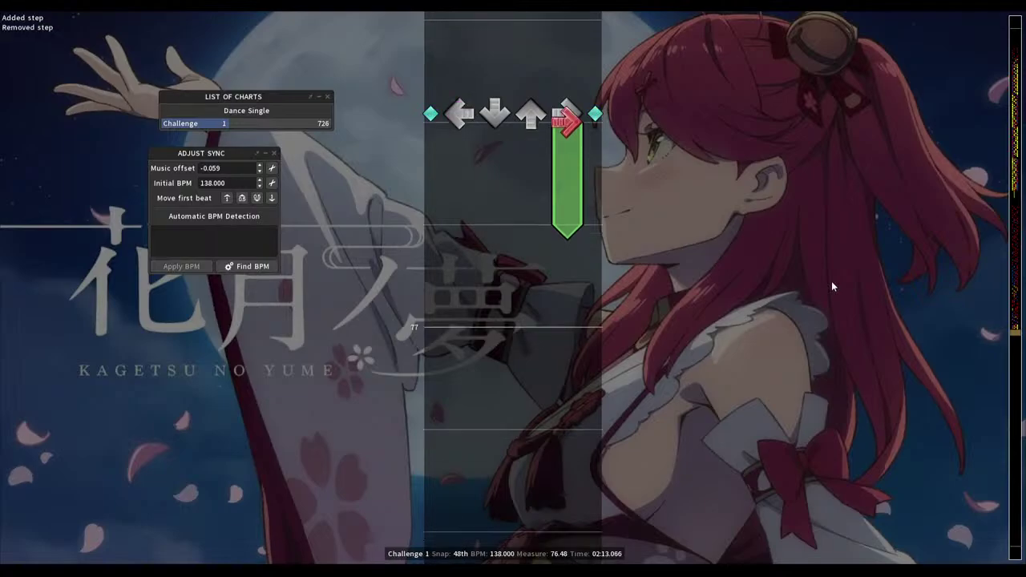
key(1)
Play back measure 76 to check the timing of the left step just before the right hold
key(Up)
key(Up)
key(Up)
key(Up)
key(Up)
key(Up)
key(Up)
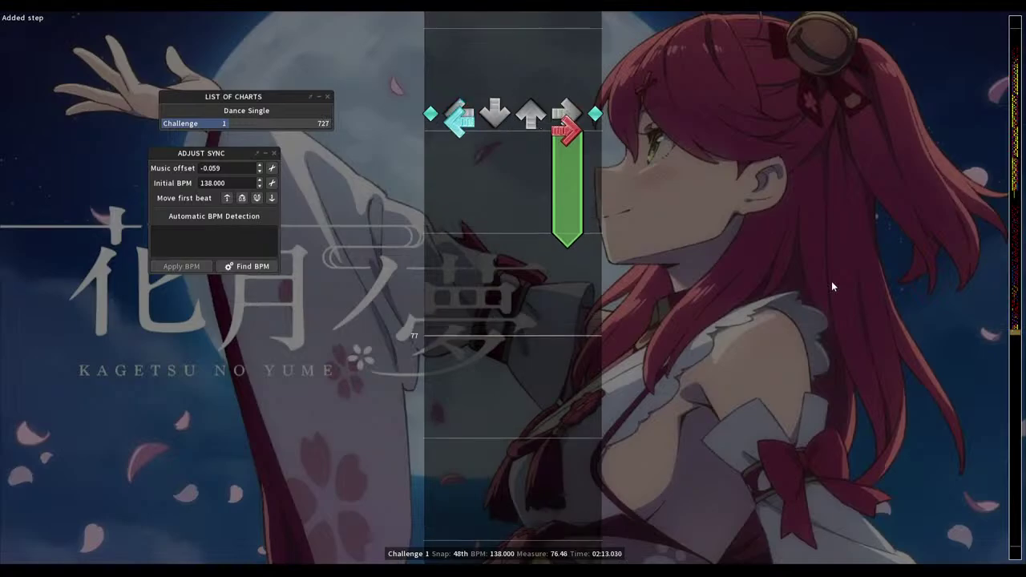
key(space)
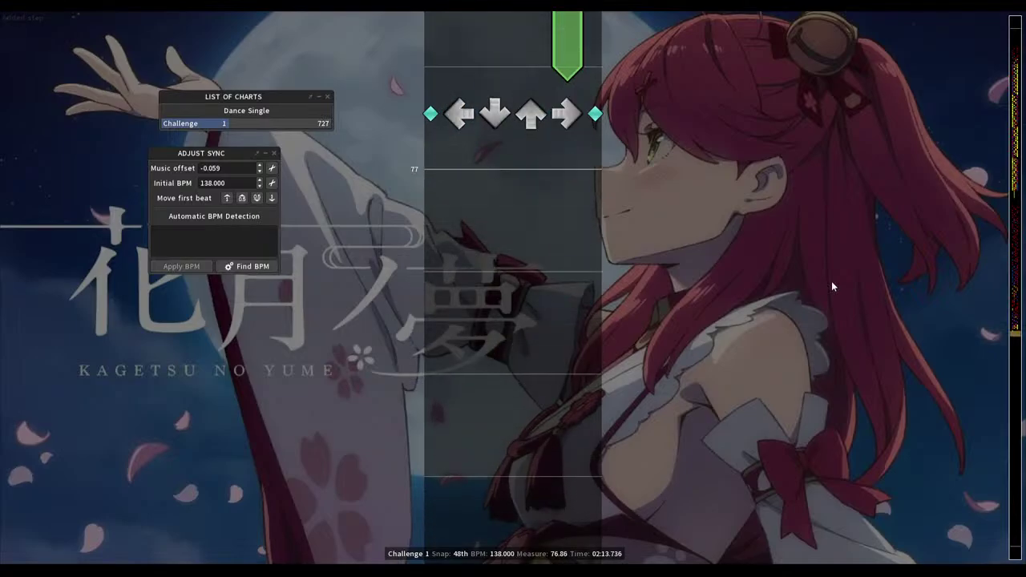
key(space)
key(Up)
key(Up)
key(Up)
key(Up)
key(Up)
key(Up)
key(Up)
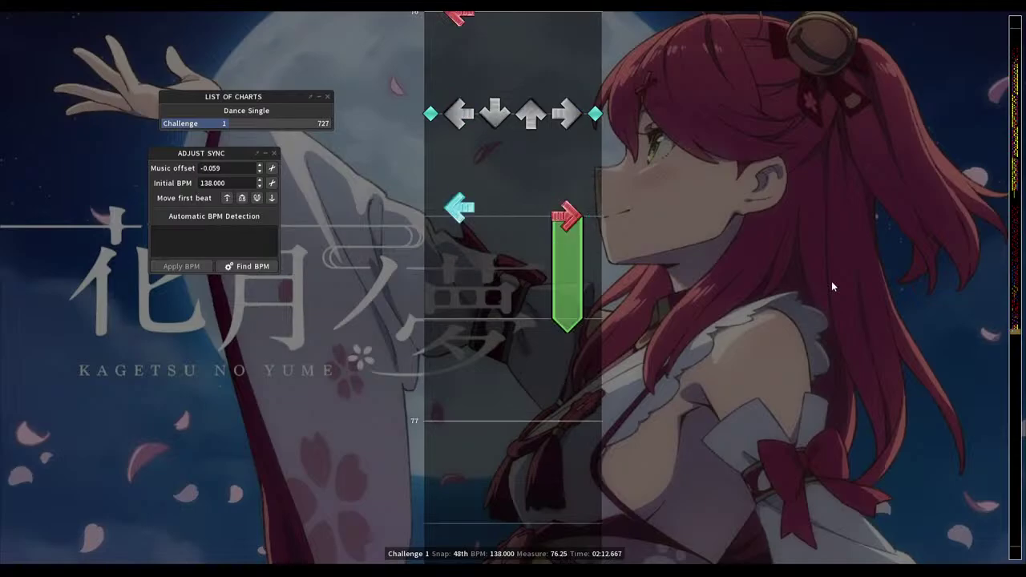
Move the left step from measure 76.48 to measure 76.46 at 48th snap
key(Down)
key(Down)
key(Down)
key(Down)
key(Down)
key(Down)
key(Down)
key(1)
key(Up)
key(1)
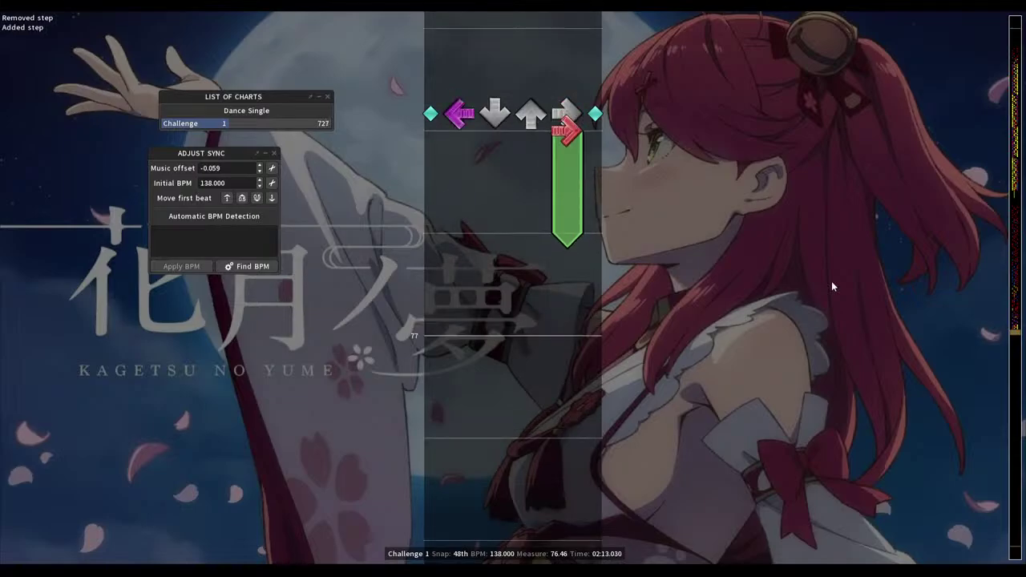
Remove the left step at measure 76.46 and try it at measure 76.44 with 32nd snap
key(1)
key(Left)
key(Up)
key(1)
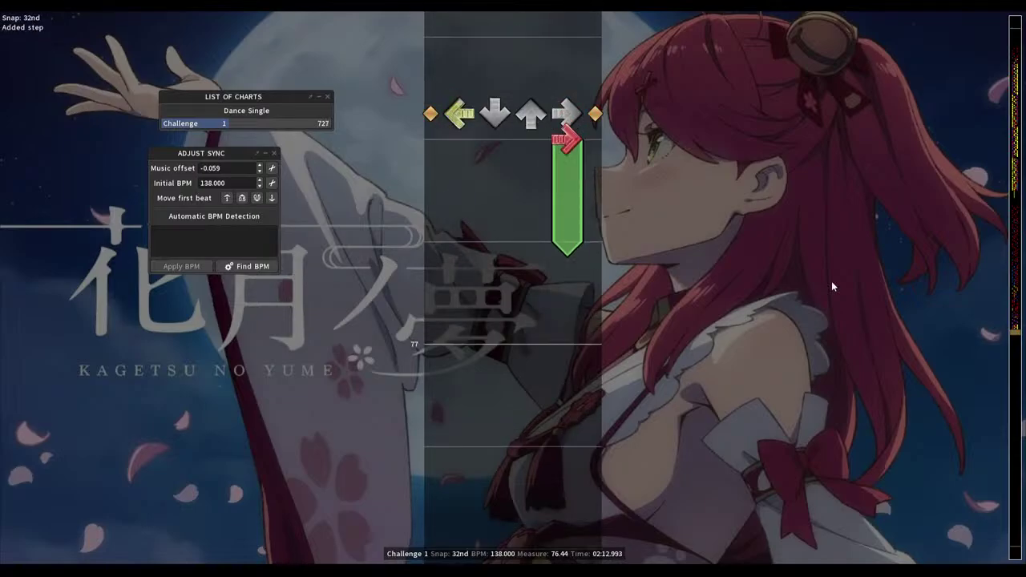
key(1)
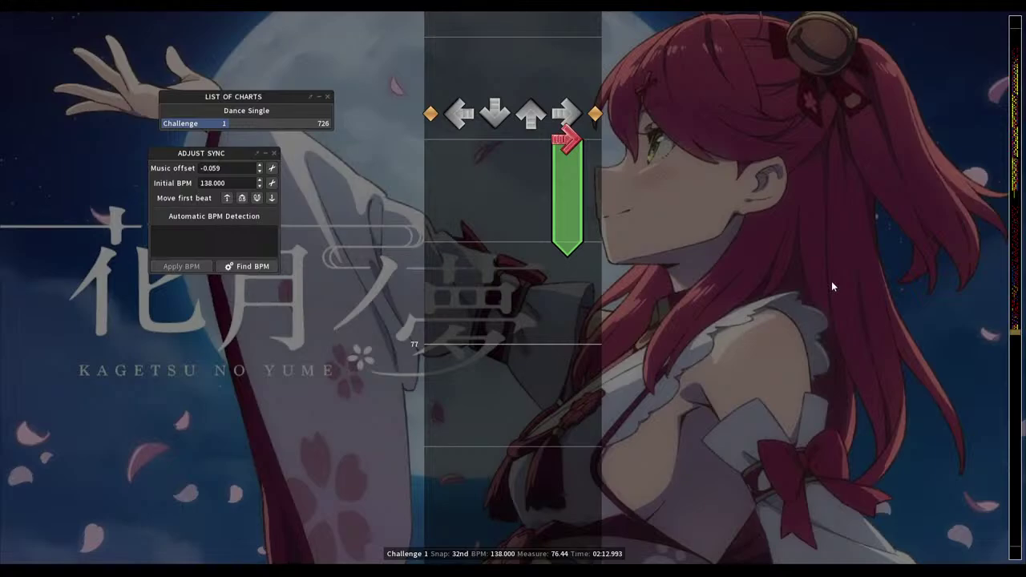
Add a left step one 64th before the right hold at measure 76.50 and play the passage back
scroll(831, 281, down, 1)
key(Right)
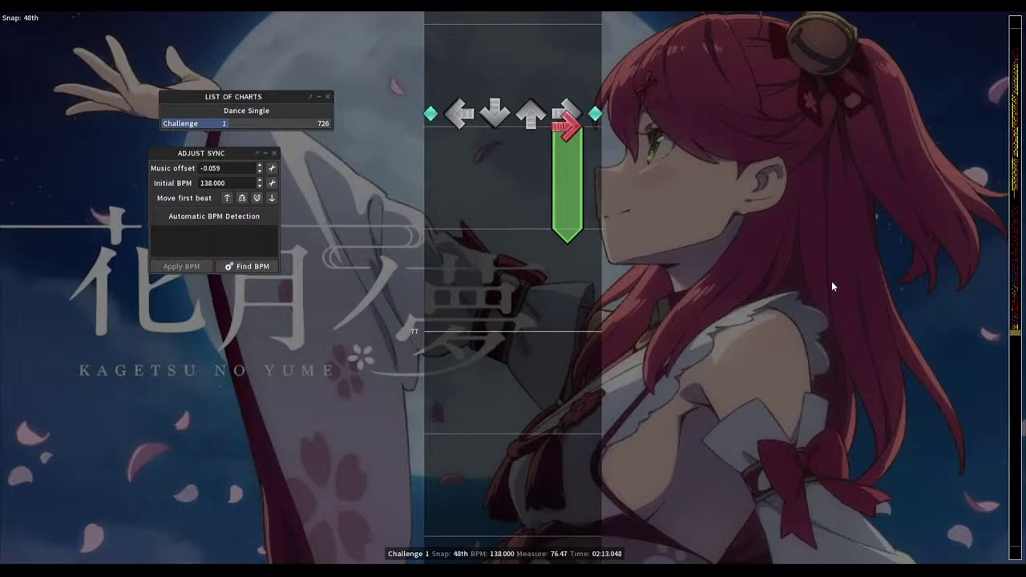
key(Right)
scroll(831, 281, down, 1)
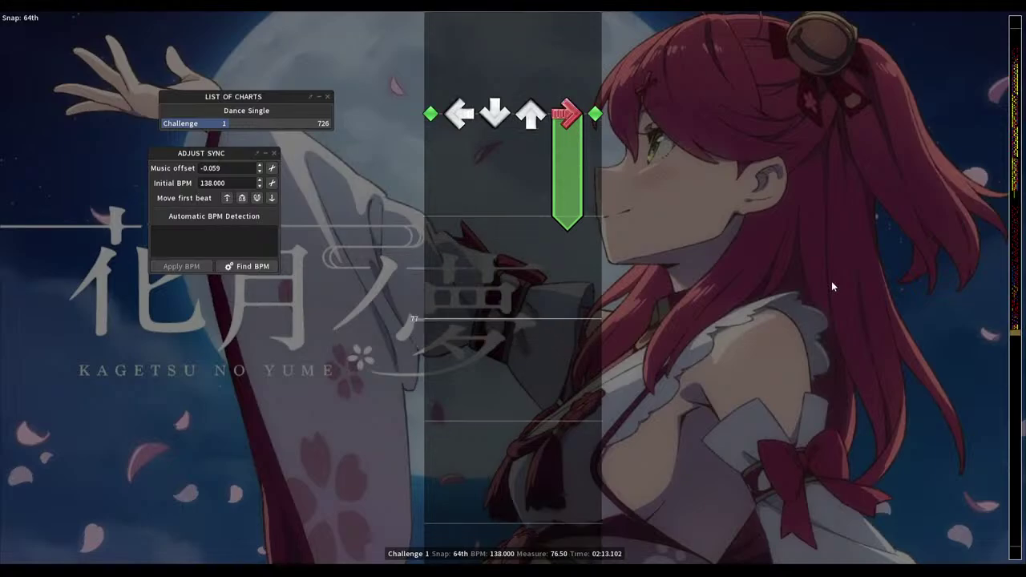
key(1)
key(space)
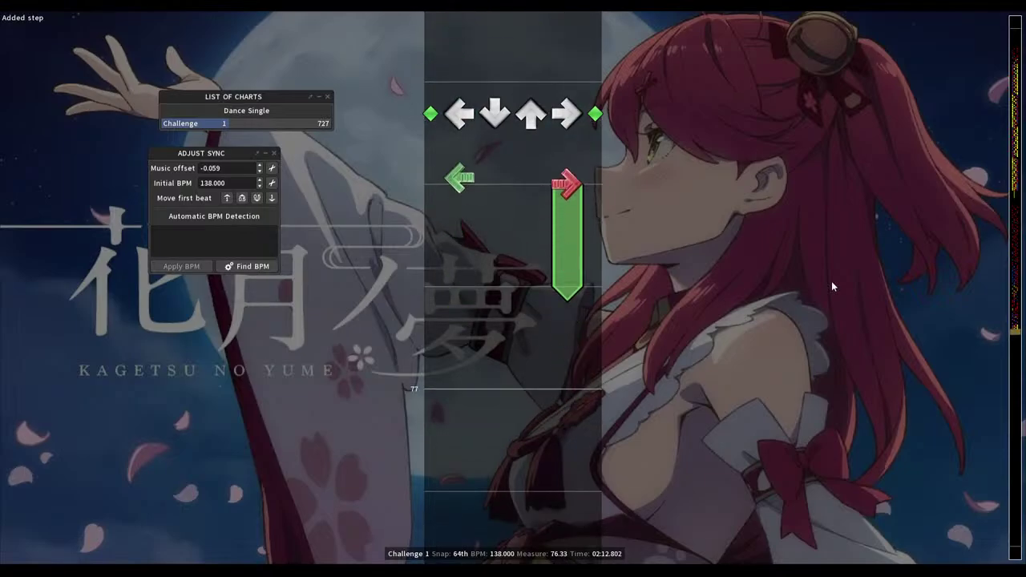
key(space)
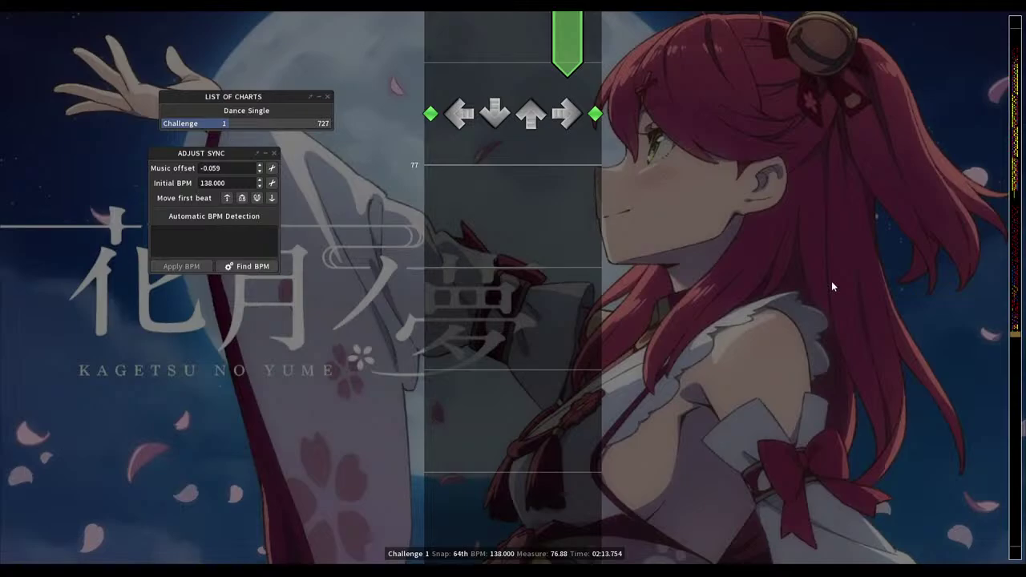
Remove the left grace step just before the right hold at measure 76.50
scroll(832, 282, up, 5)
key(Left)
key(Left)
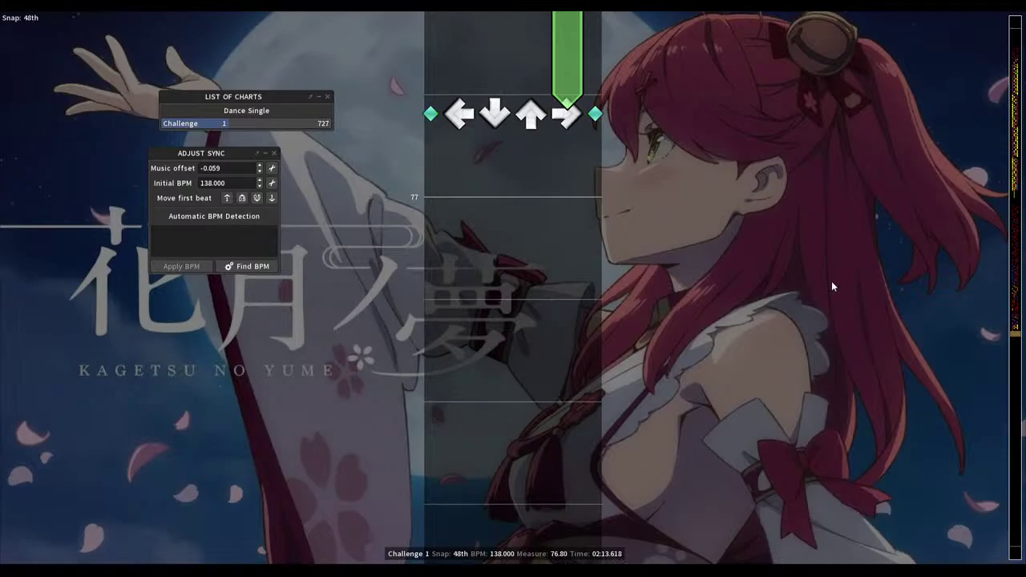
key(Left)
key(Left)
key(Left)
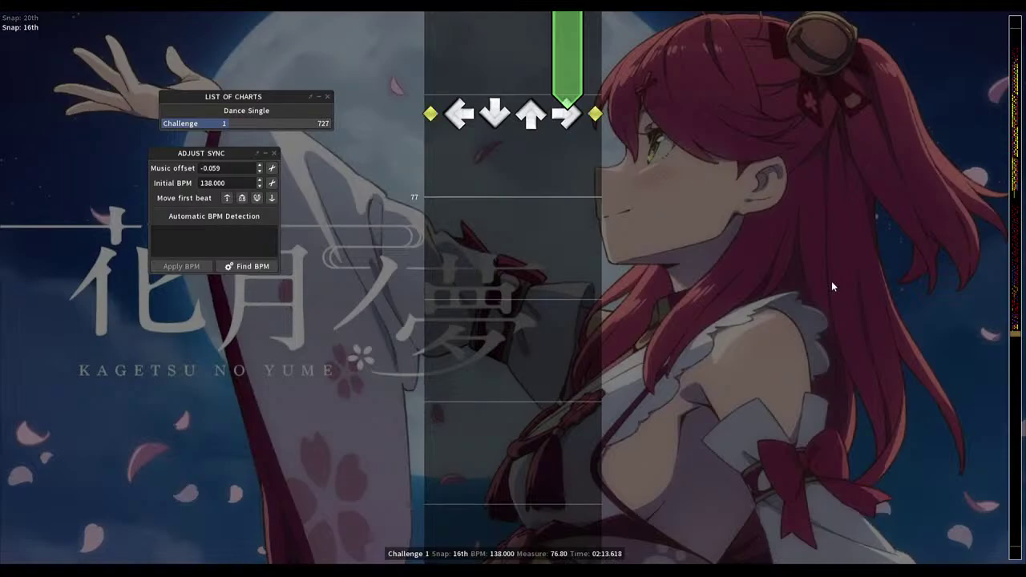
scroll(831, 285, up, 1)
scroll(832, 280, up, 4)
key(Right)
key(Right)
key(Right)
key(Right)
key(Right)
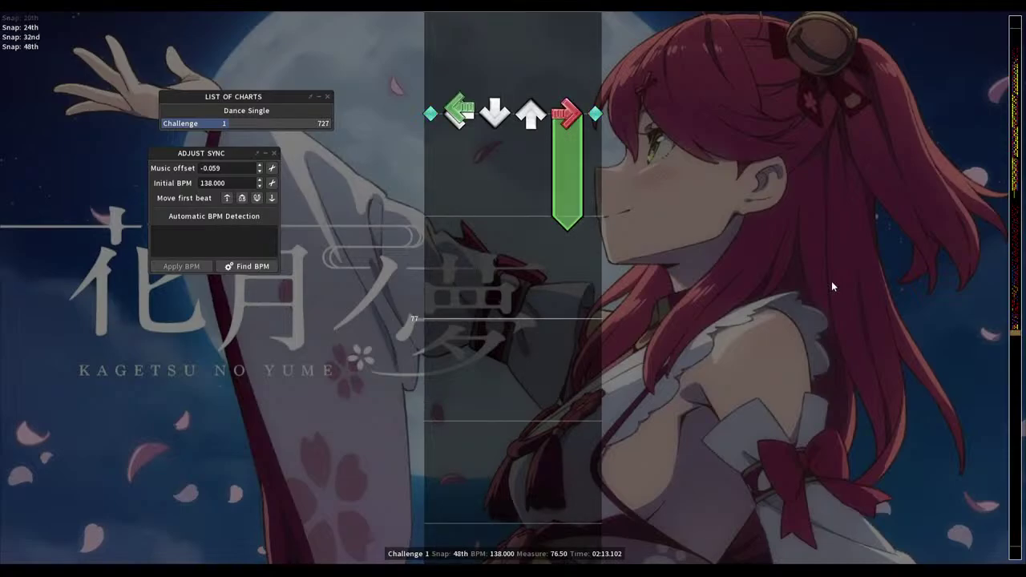
scroll(832, 280, up, 1)
key(Left)
key(Left)
key(Left)
key(Left)
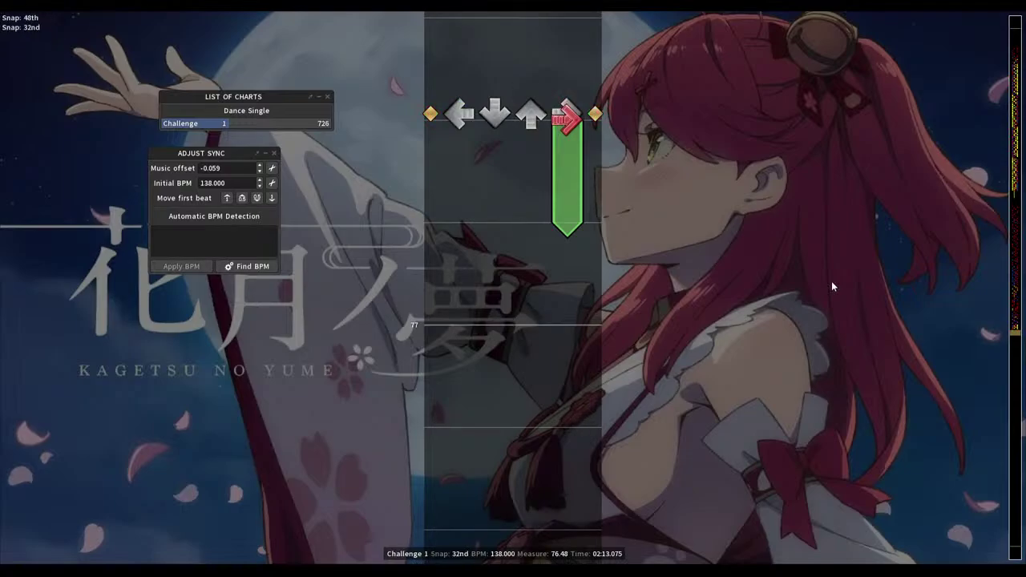
Add a left step at measure 76.38 with 16th snap
key(Left)
scroll(831, 281, up, 2)
key(1)
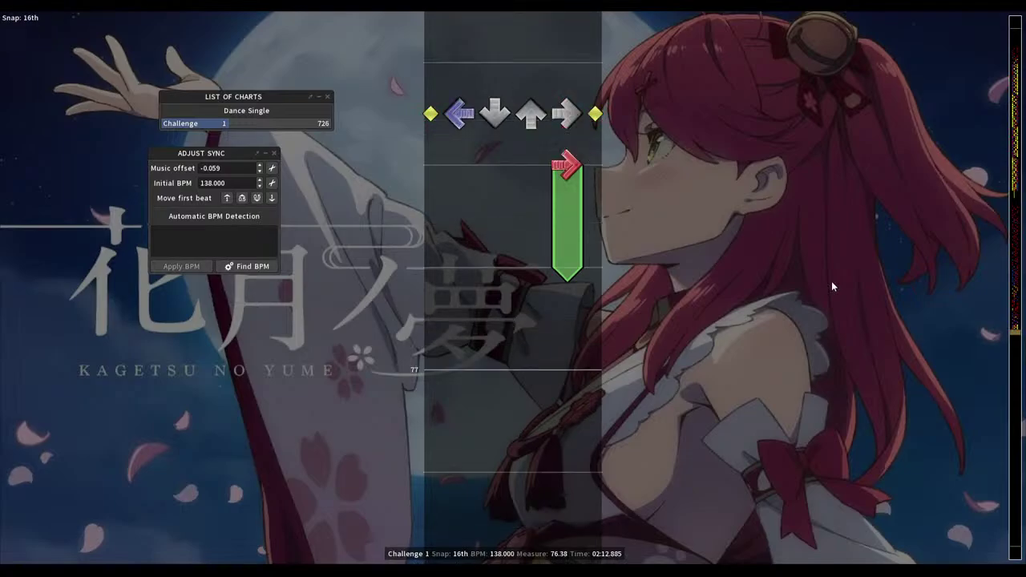
Convert measures 76.38 to 76.5 to a stutter, with a 0.109 stop and 276.000 BPM at its start and 138.000 BPM at its end
key(shift+Down)
key(shift+Down)
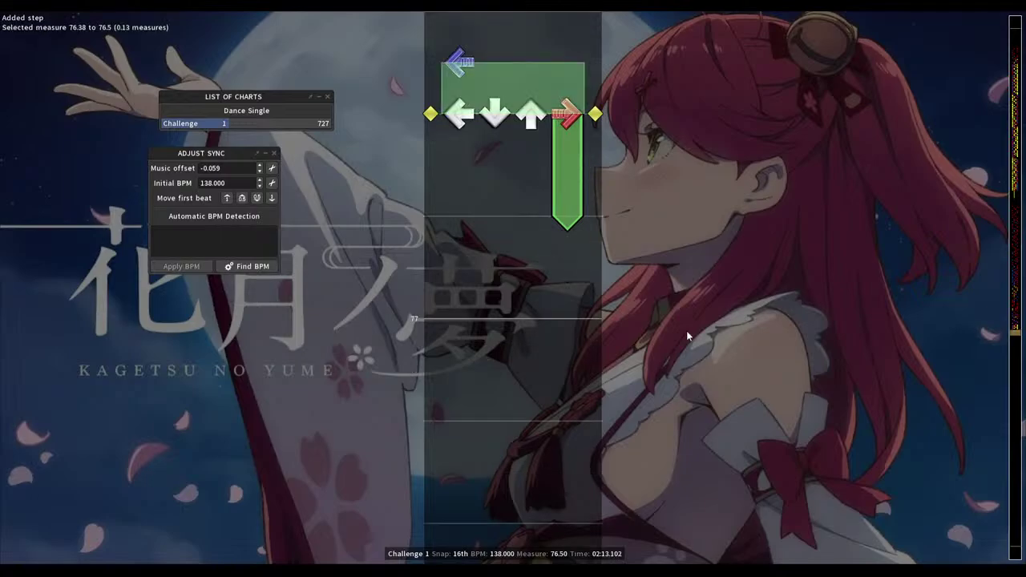
key(ctrl+t)
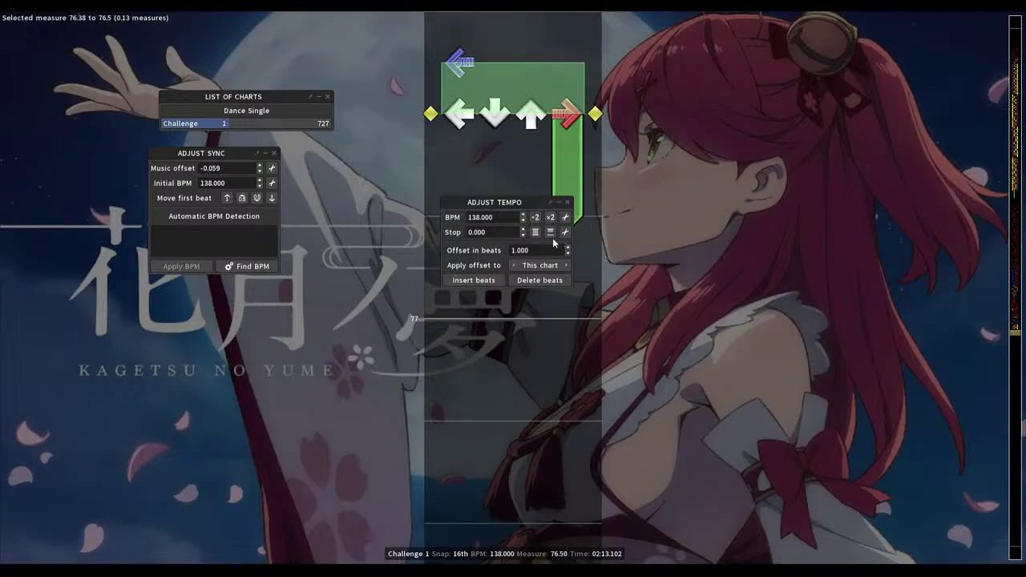
click(550, 217)
drag(534, 215, 272, 233)
key(Escape)
scroll(801, 287, up, 9)
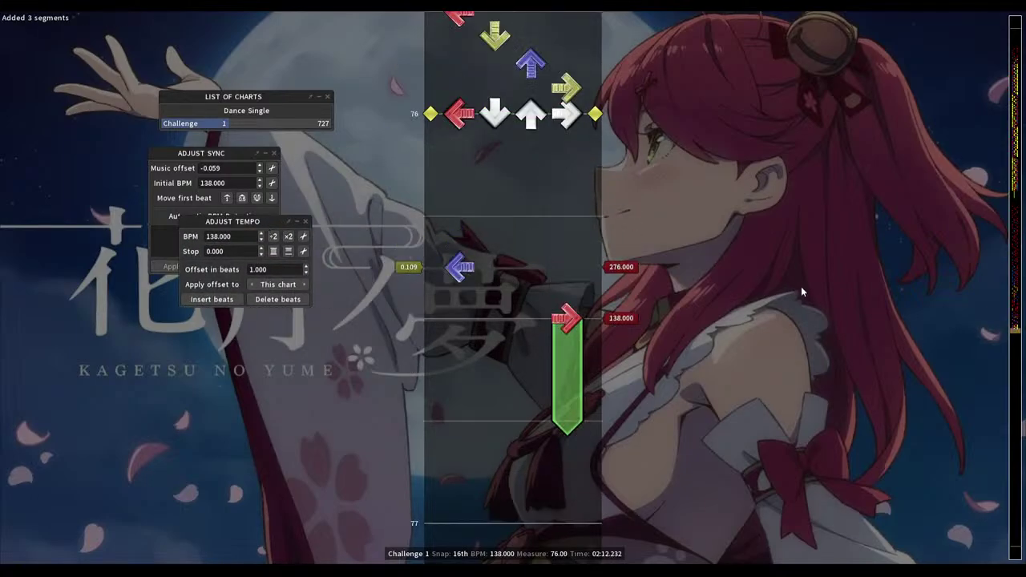
Play back measure 76 to check the stutter between the left step and the right hold
key(space)
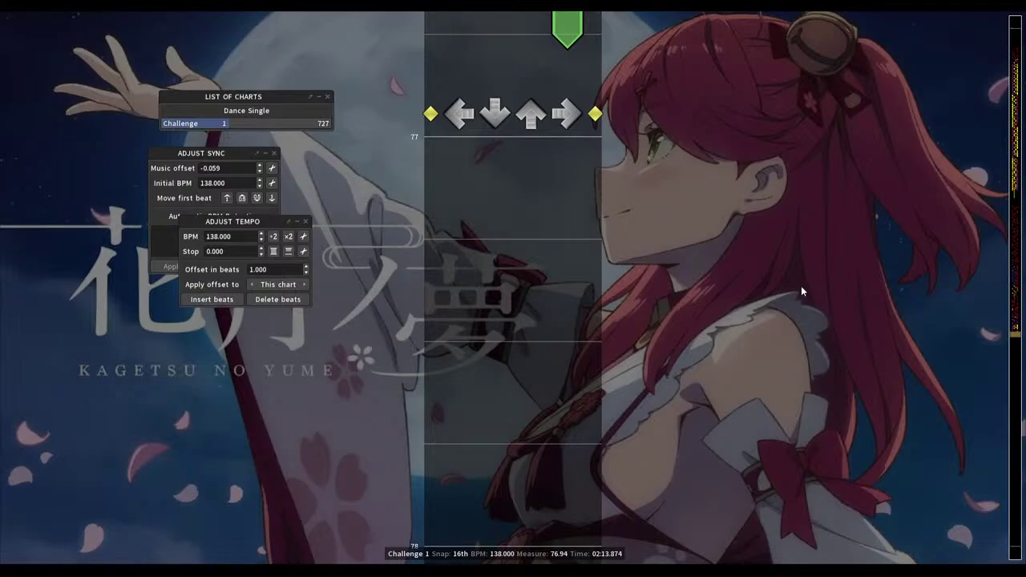
scroll(801, 292, up, 15)
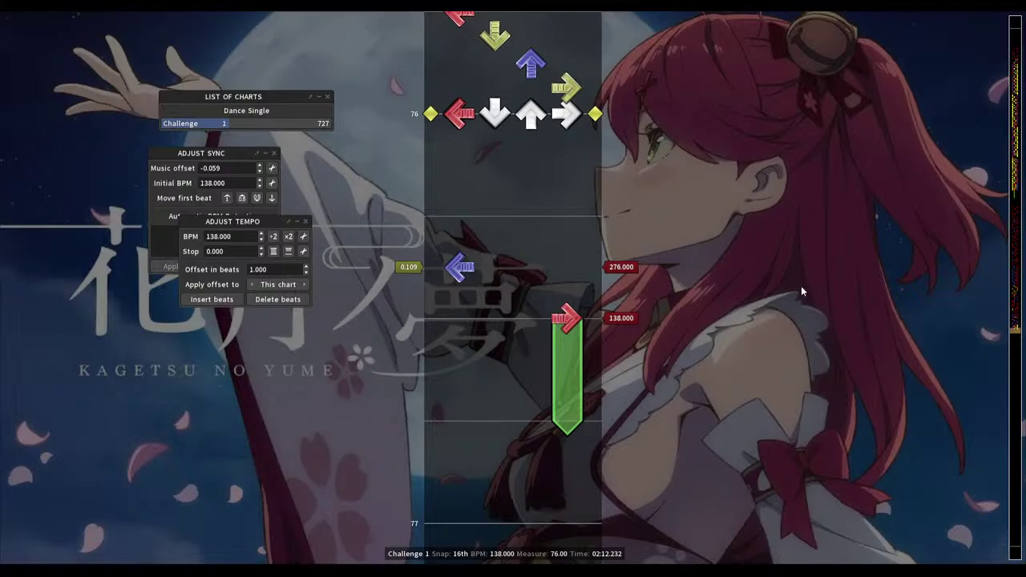
scroll(801, 286, up, 4)
scroll(802, 286, down, 11)
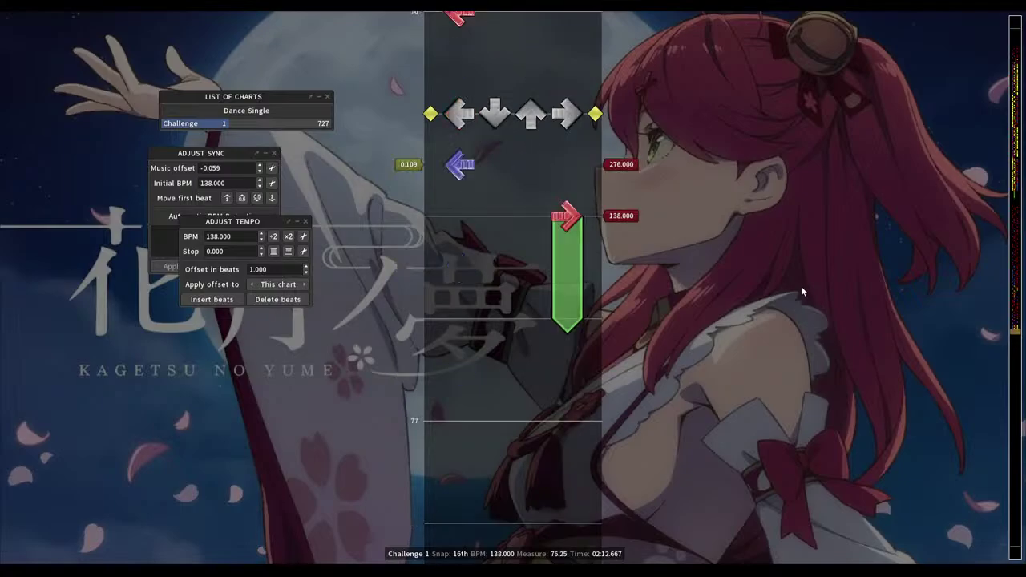
Try halving and doubling the BPM at measure 76.38, leaving it at 138.000
scroll(801, 285, up, 1)
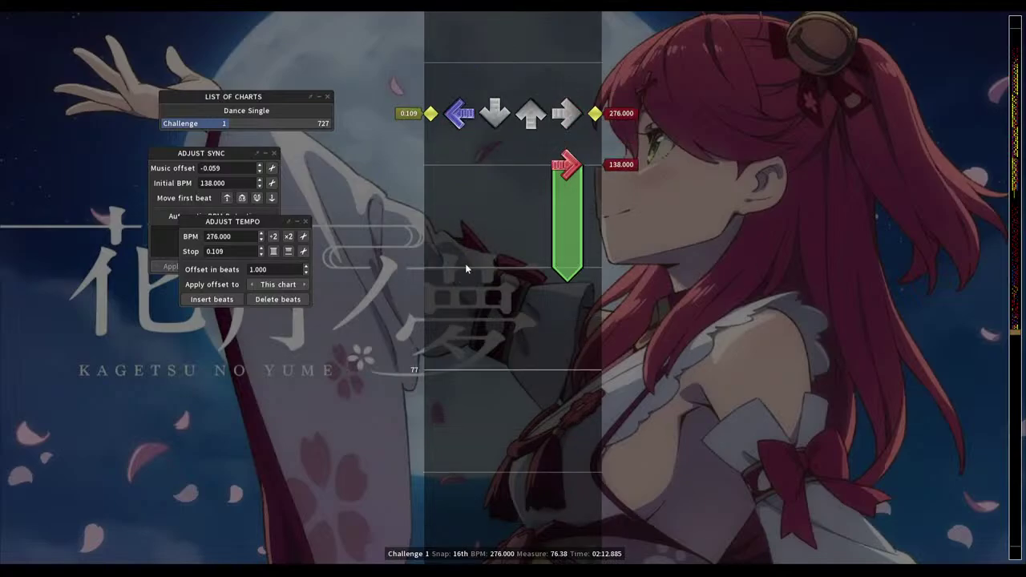
click(274, 236)
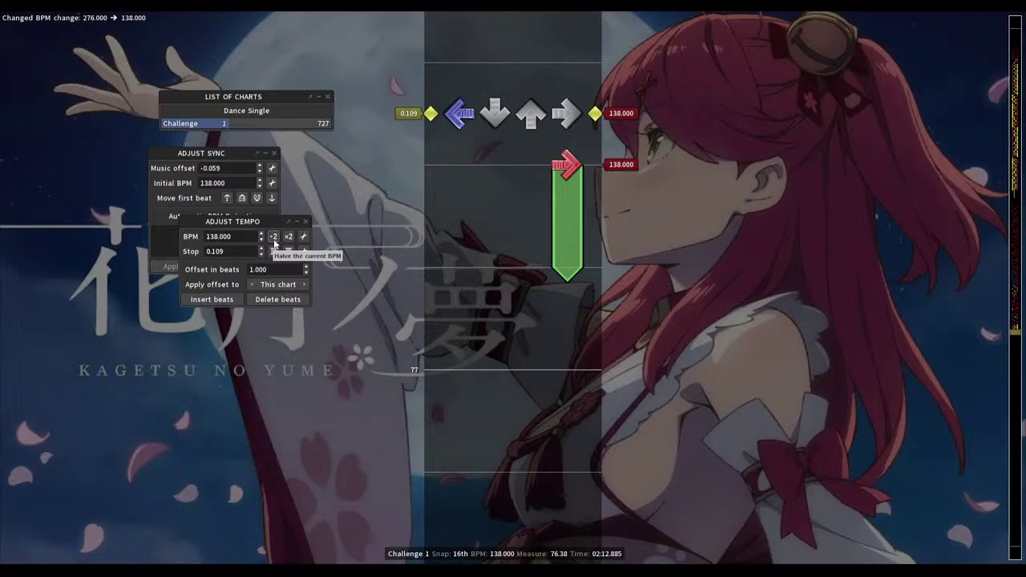
click(274, 237)
click(288, 237)
click(288, 236)
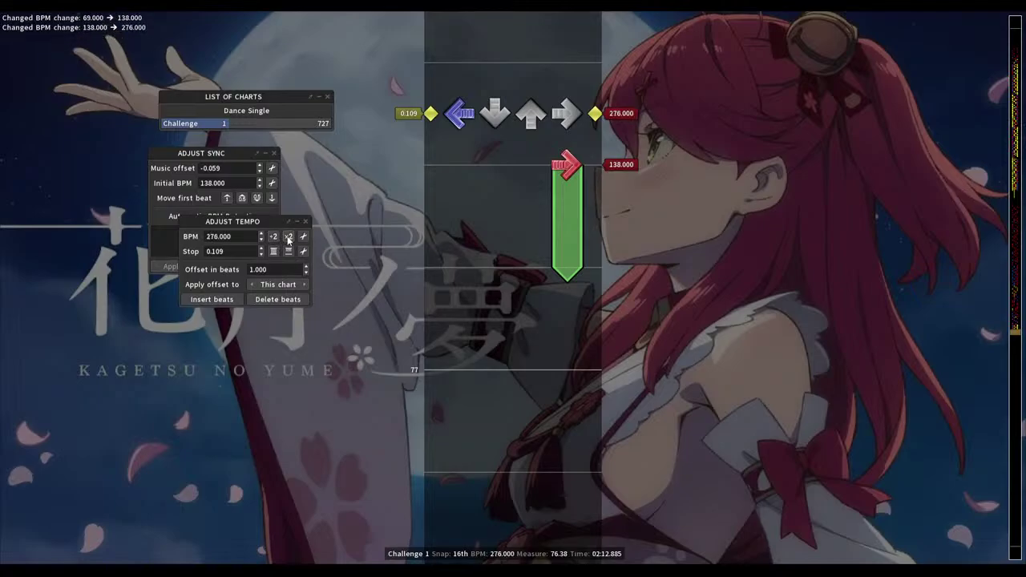
click(273, 236)
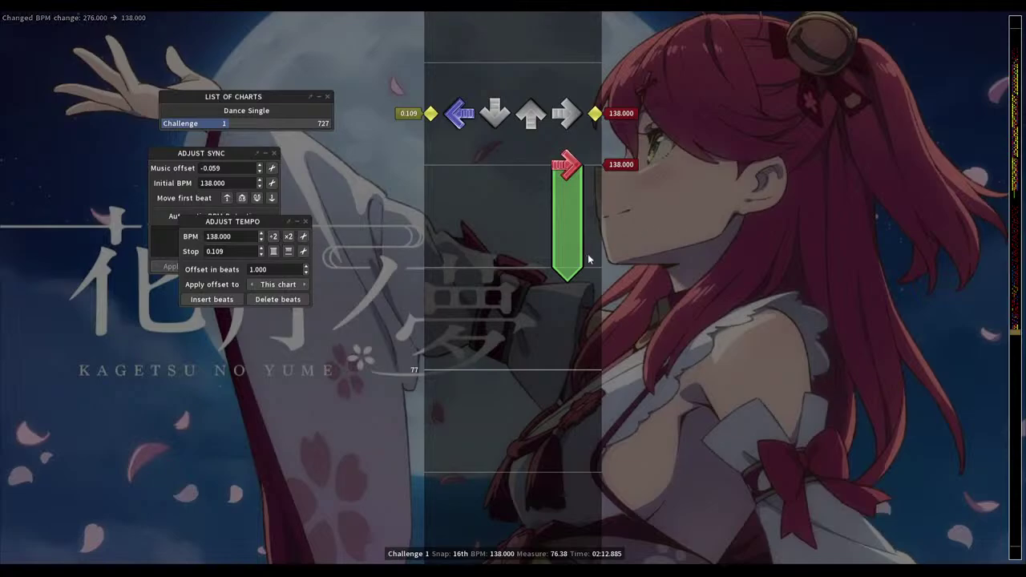
Remove the stop at measure 76.38 by setting it to 0, and clear the extra BPM changes by entering 138
scroll(588, 253, up, 13)
scroll(625, 243, down, 20)
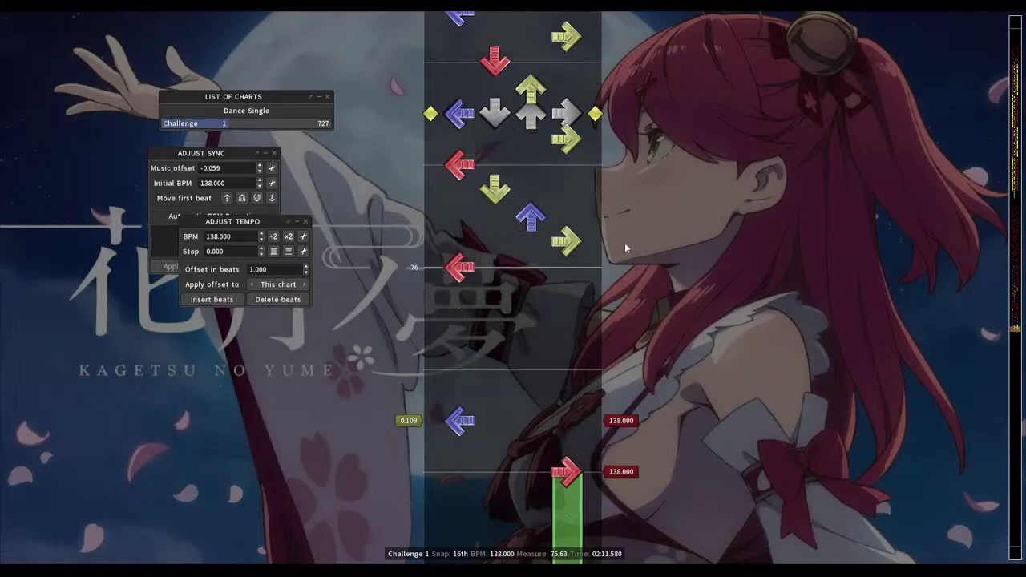
scroll(624, 243, up, 16)
scroll(624, 242, down, 2)
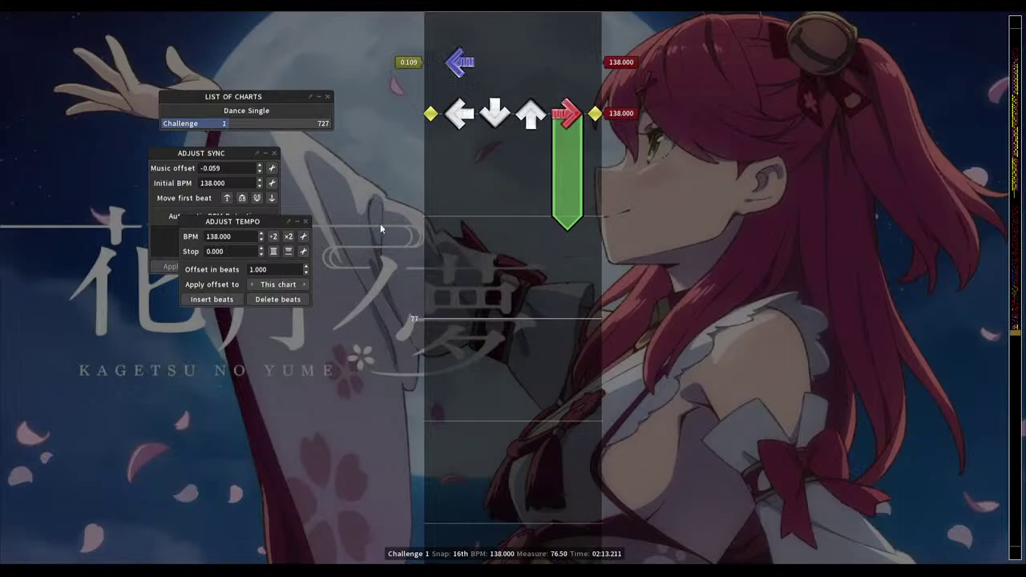
scroll(397, 186, up, 2)
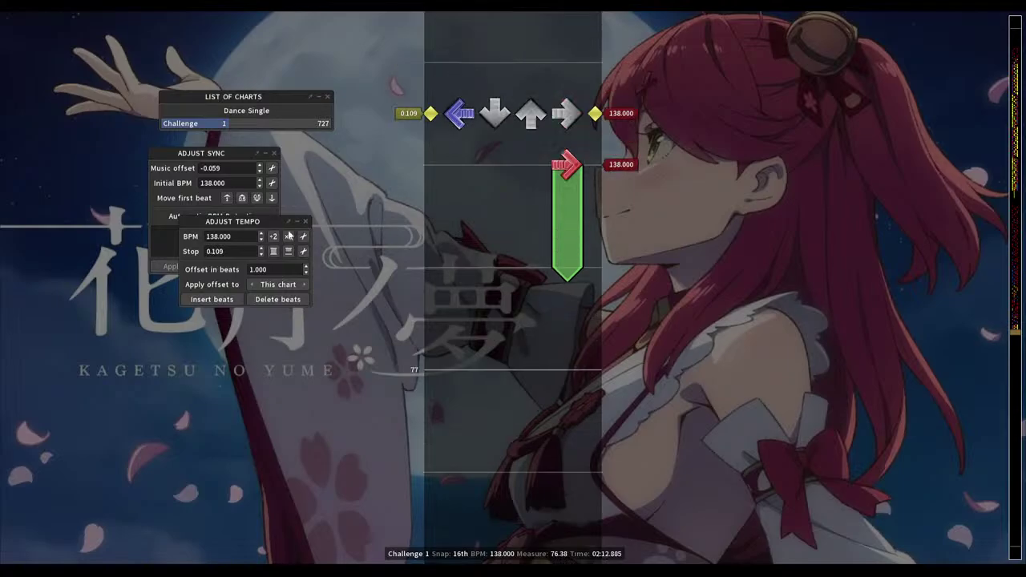
click(210, 251)
text(0)
key(Return)
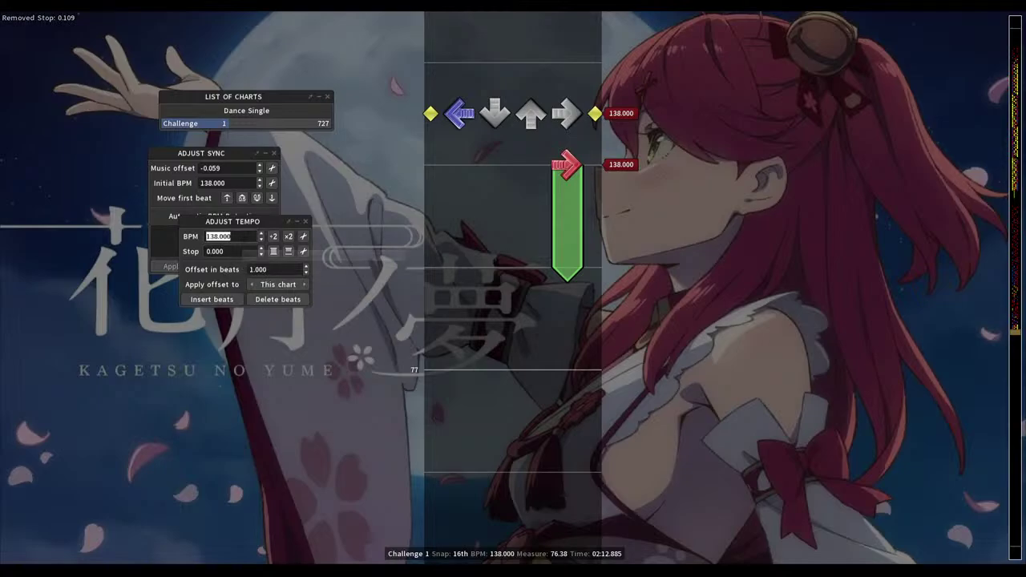
text(138)
key(Return)
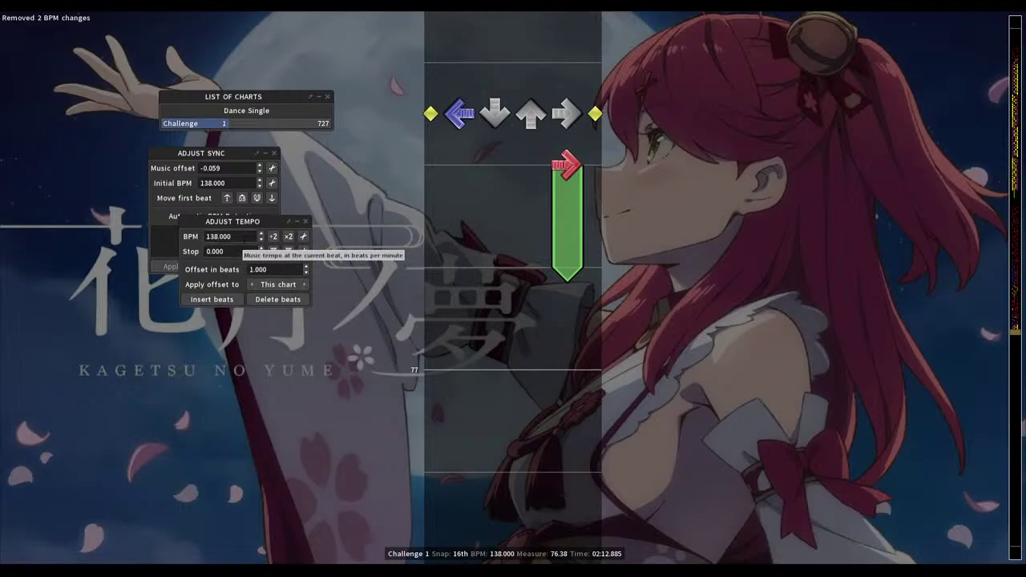
Remove the left step at measure 76.38
scroll(503, 328, up, 11)
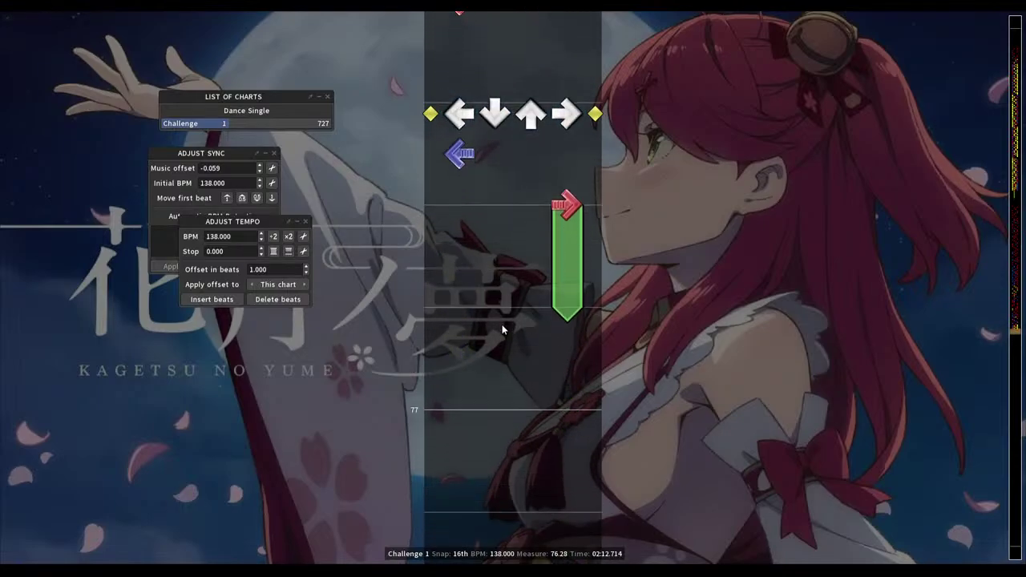
scroll(500, 321, up, 3)
key(1)
scroll(499, 313, up, 17)
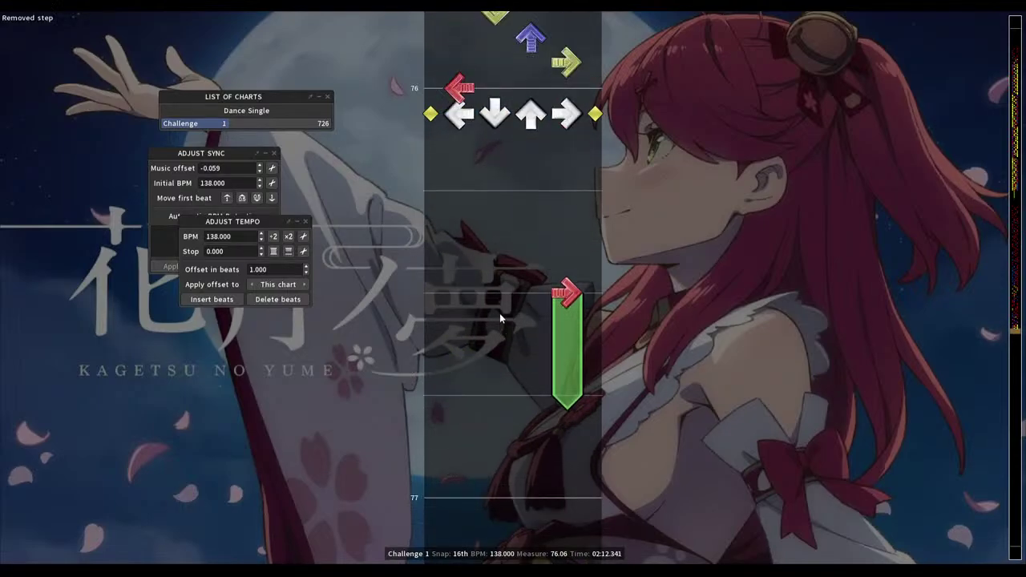
scroll(480, 289, up, 20)
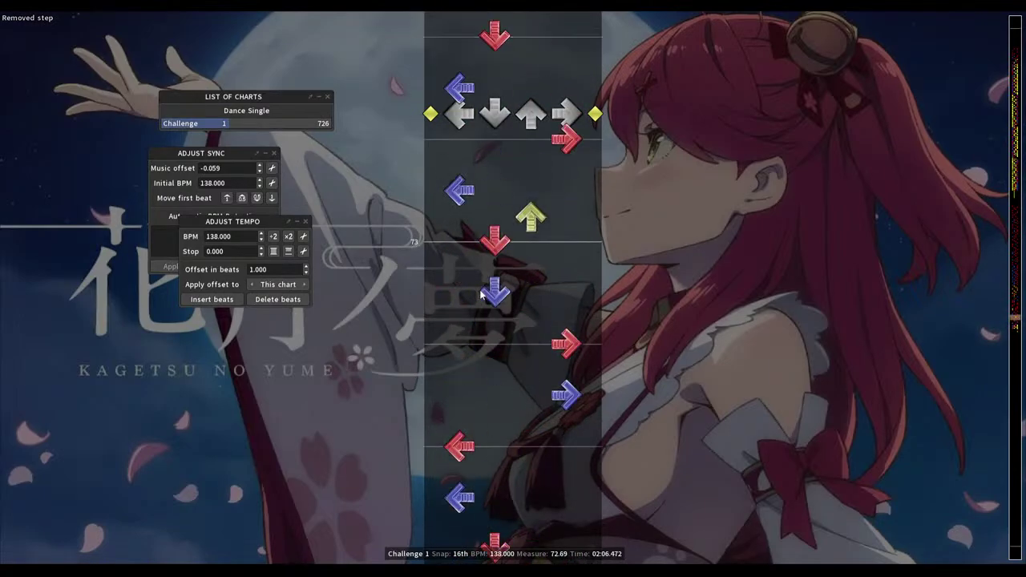
scroll(480, 290, up, 5)
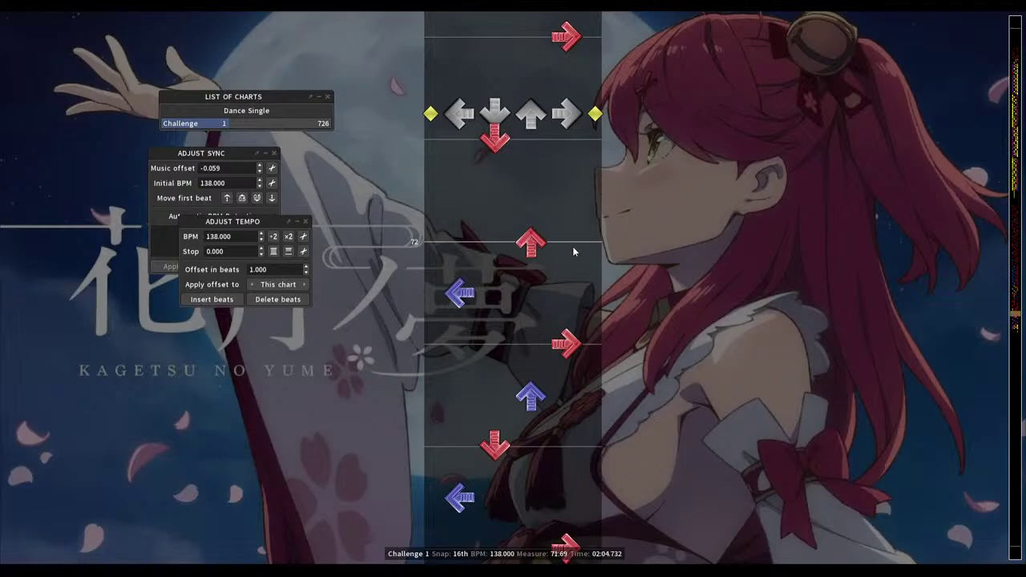
Remove the right-arrow hold at measure 76.5 and add a right arrow at measure 76.375
scroll(574, 233, up, 15)
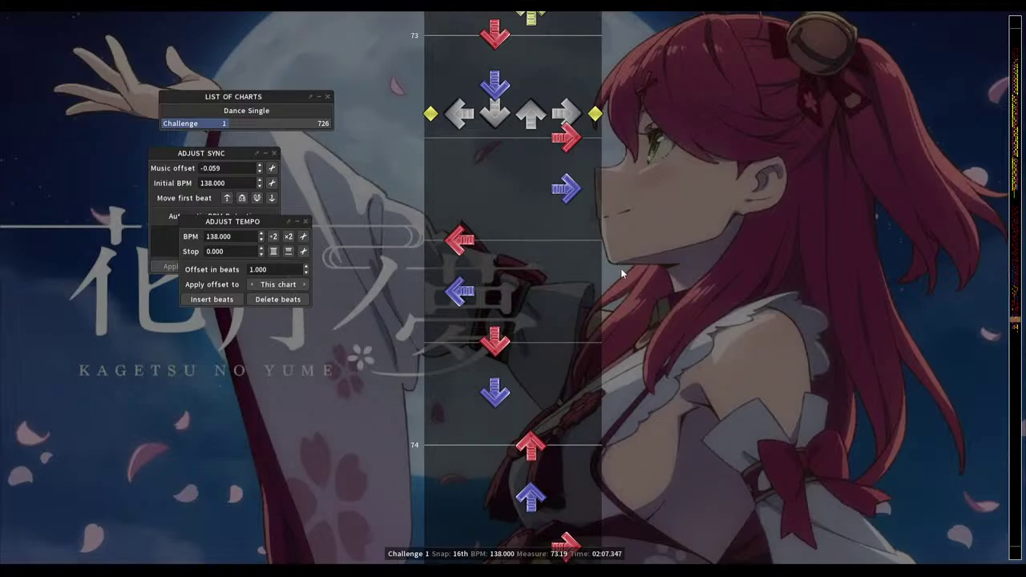
scroll(607, 297, up, 7)
scroll(608, 296, up, 3)
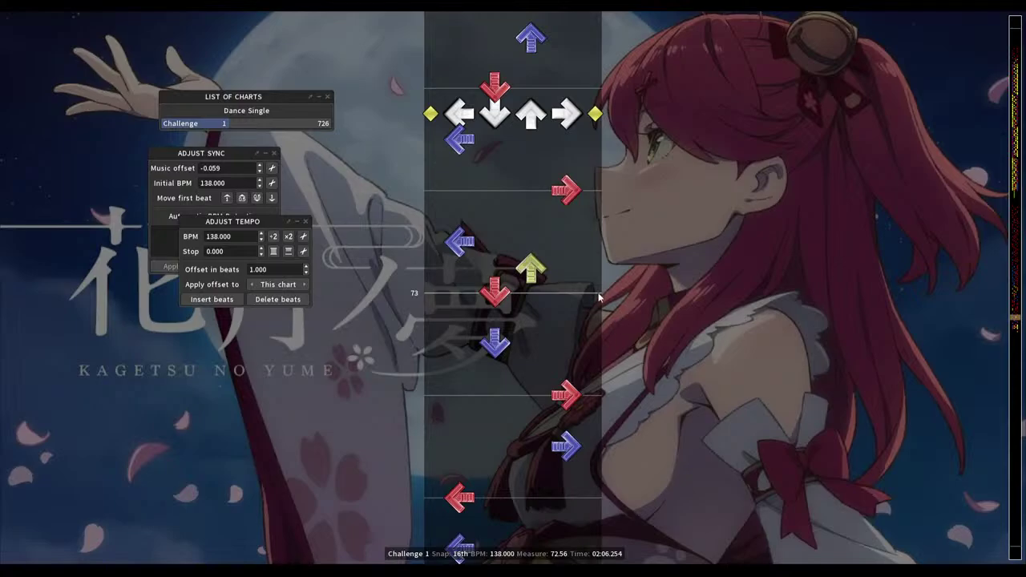
key(space)
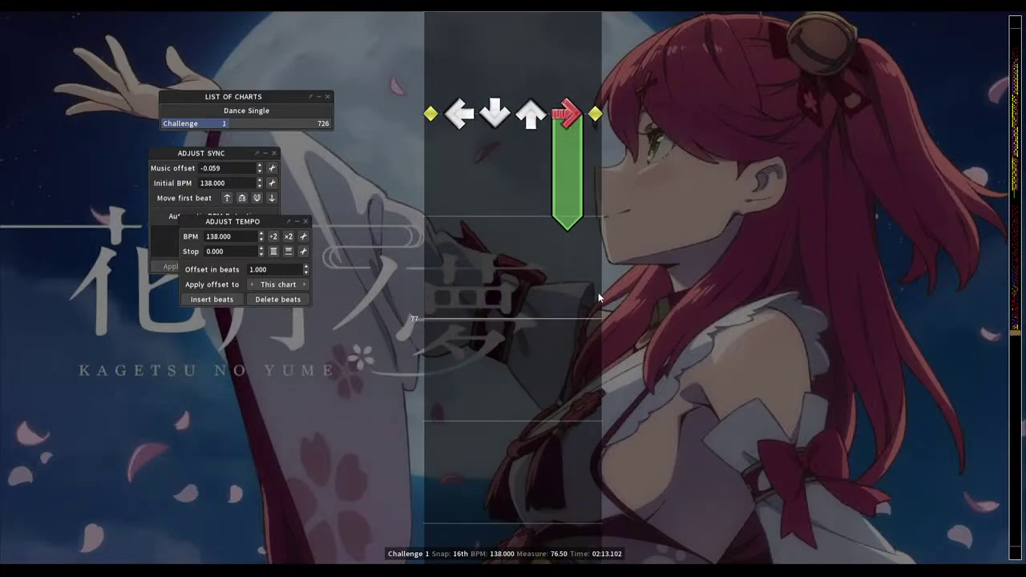
key(4)
key(space)
key(4)
key(Down)
Add left-arrow holds from measure 76 to 76.25 and from measure 76.5 to 76.75
key(1)
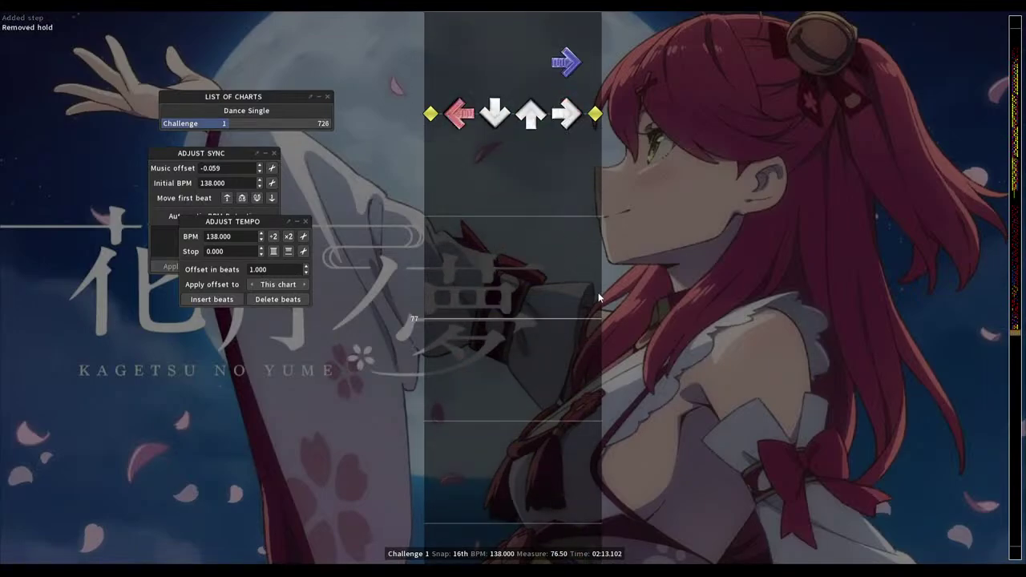
key(Down)
key(Down)
key(Down)
key(Down)
scroll(599, 293, up, 8)
key(1)
key(Down)
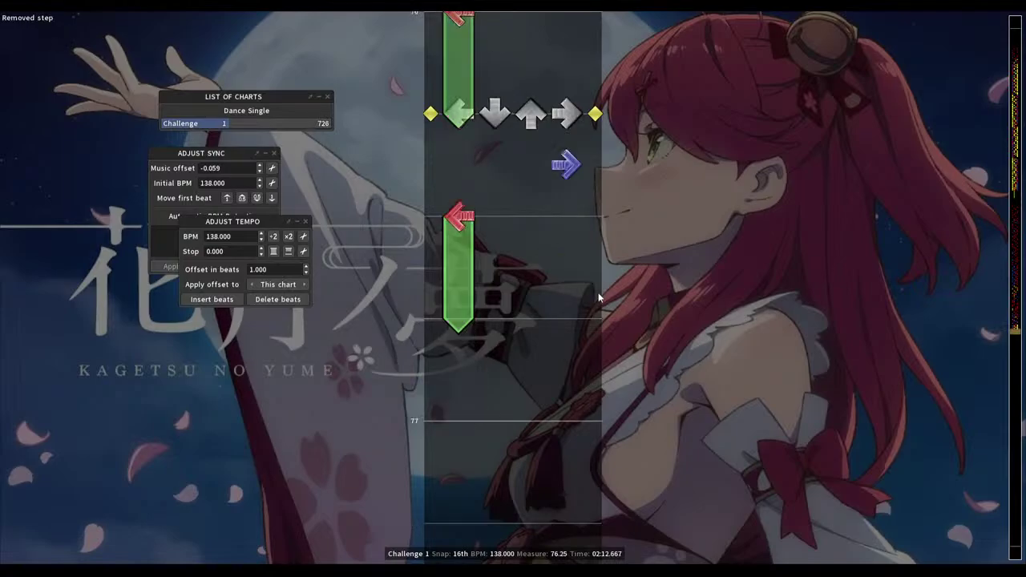
Add up, right, right, left and up arrows during playback between measures 77 and 92, with one right arrow at measure 84.75
key(space)
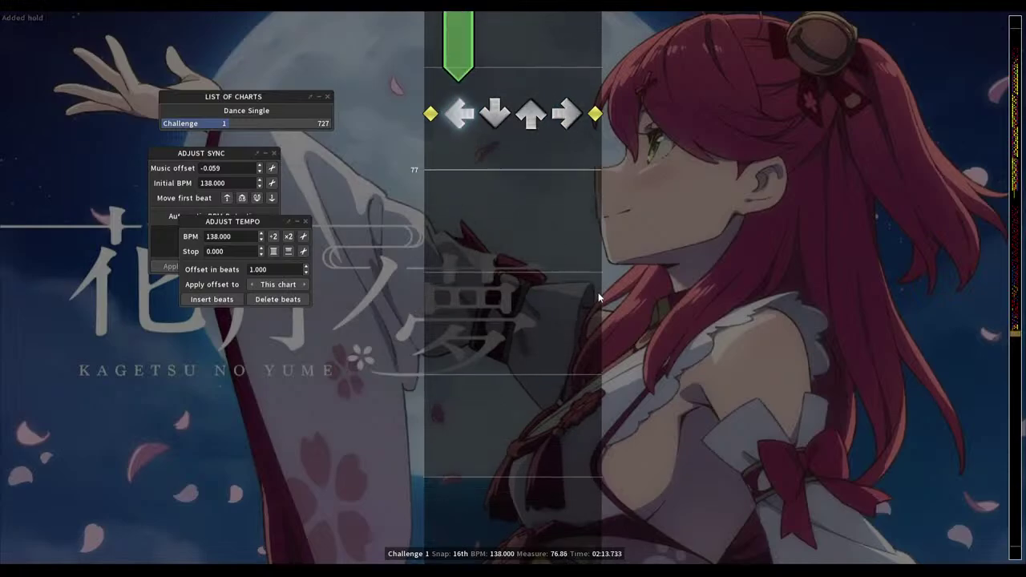
key(3)
key(4)
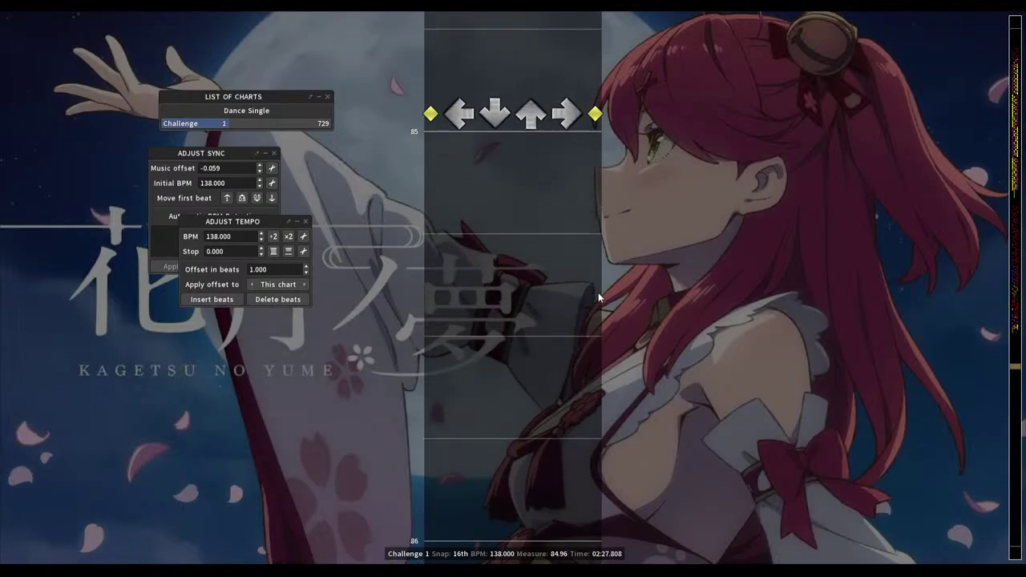
key(4)
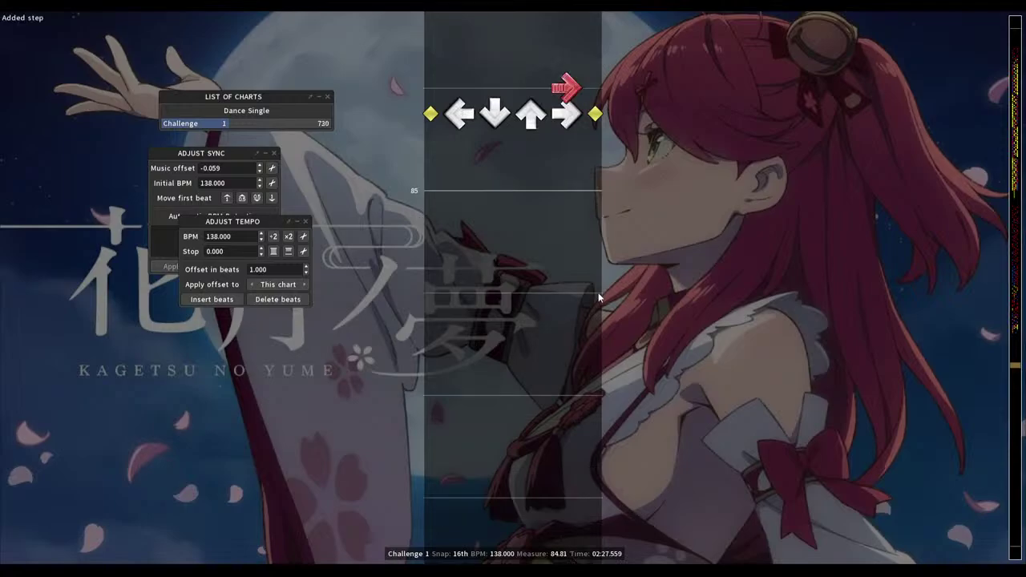
key(1)
key(3)
key(space)
key(space)
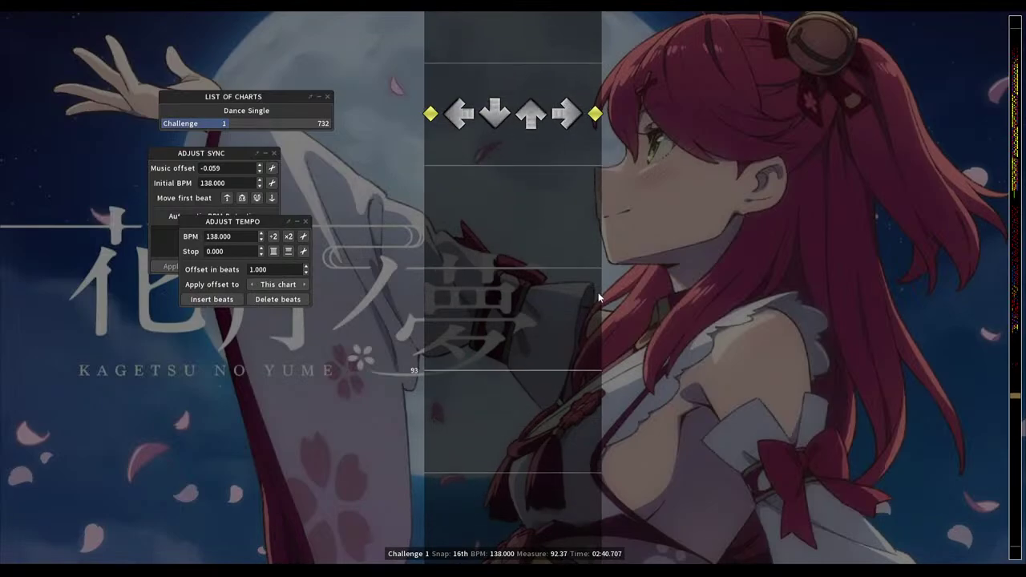
key(space)
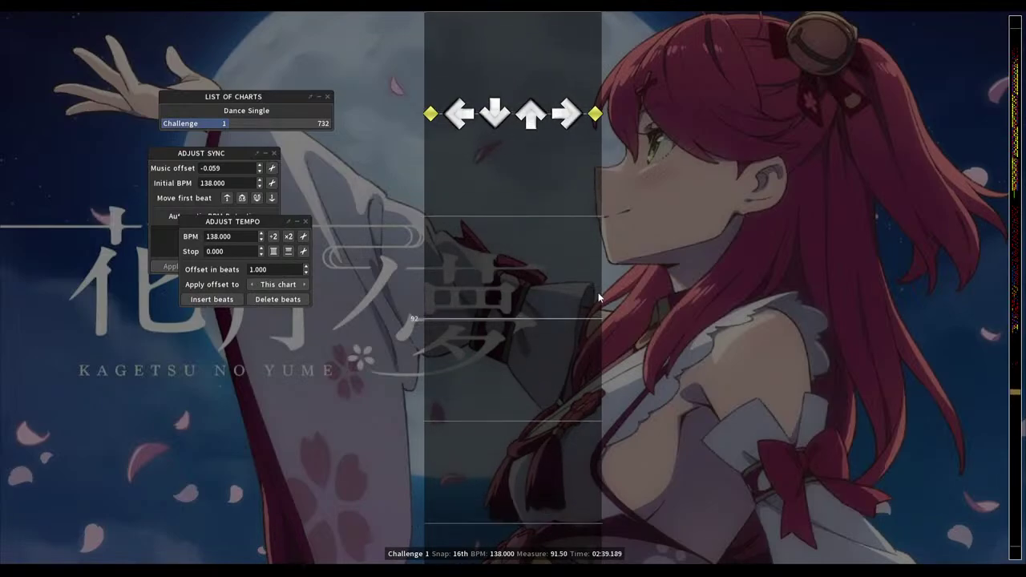
Tap in left arrows during playback on every beat from measure 91.25 to 92.75, plus one at measure 92.625
scroll(598, 292, up, 4)
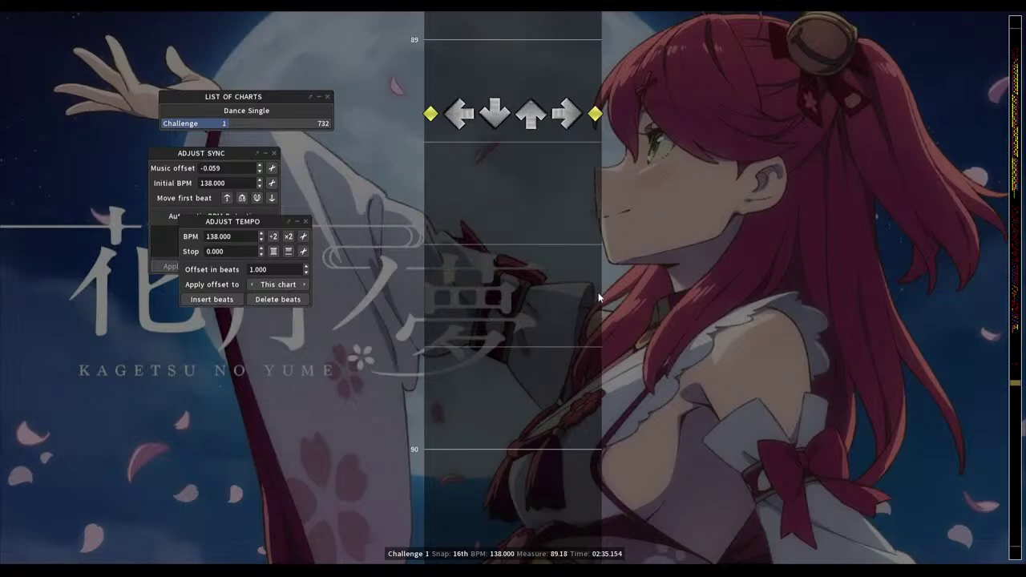
key(space)
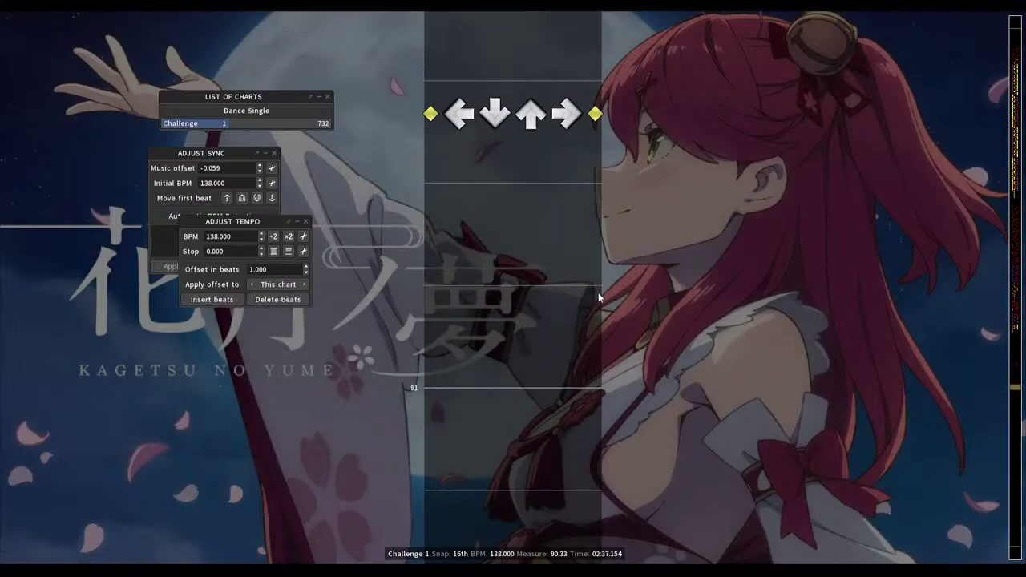
key(1)
key(1)
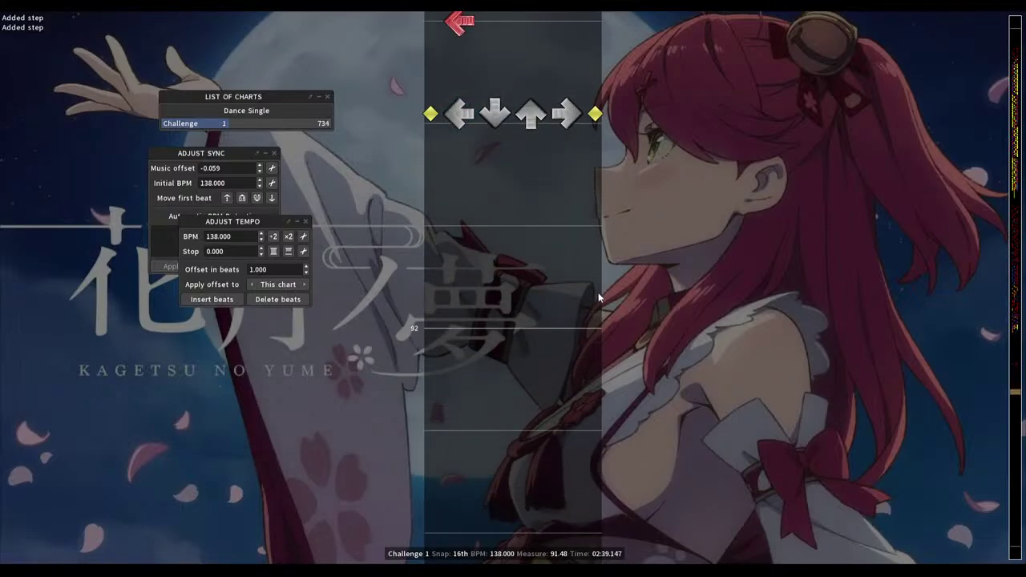
key(1)
key(1)
key(1)
key(1)
key(1)
key(1)
key(1)
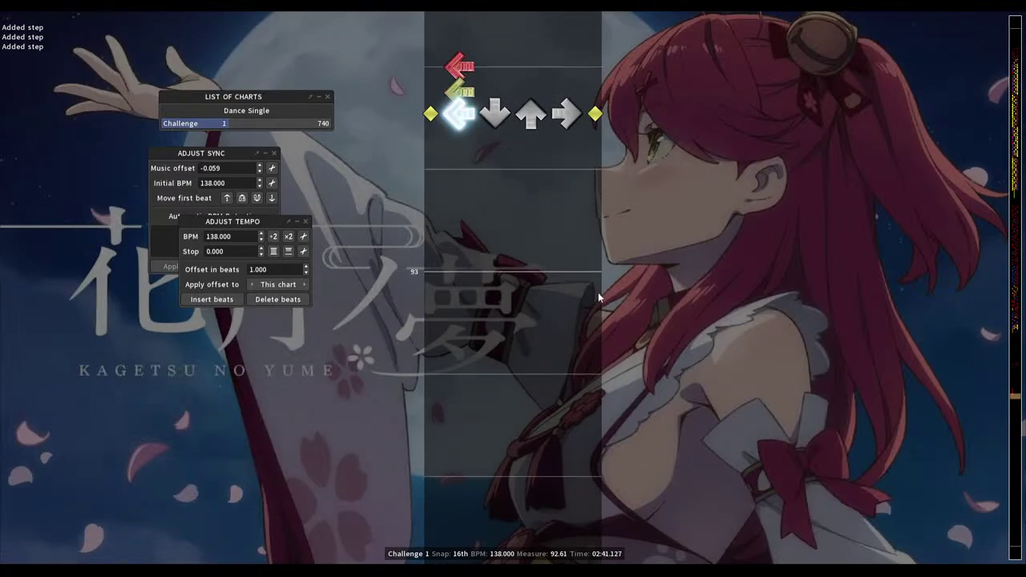
key(1)
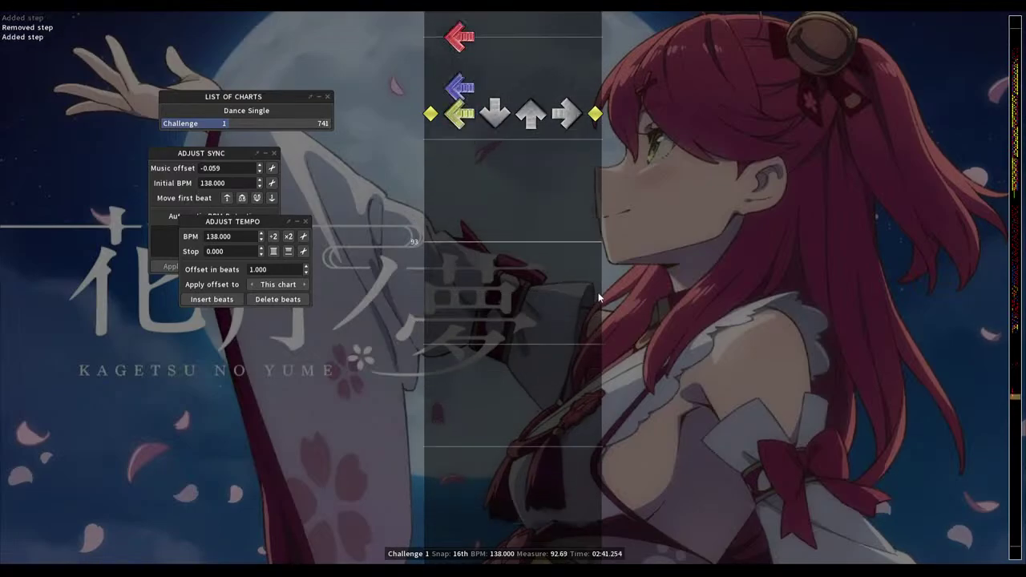
key(1)
Review the new left-arrow rhythm and add a right arrow at measure 92.125
scroll(598, 297, up, 10)
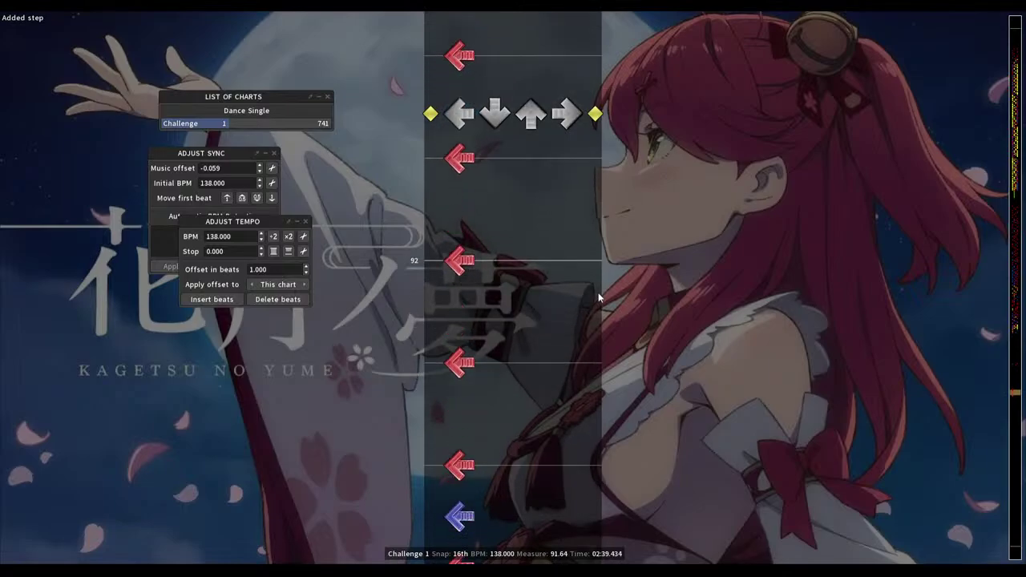
key(space)
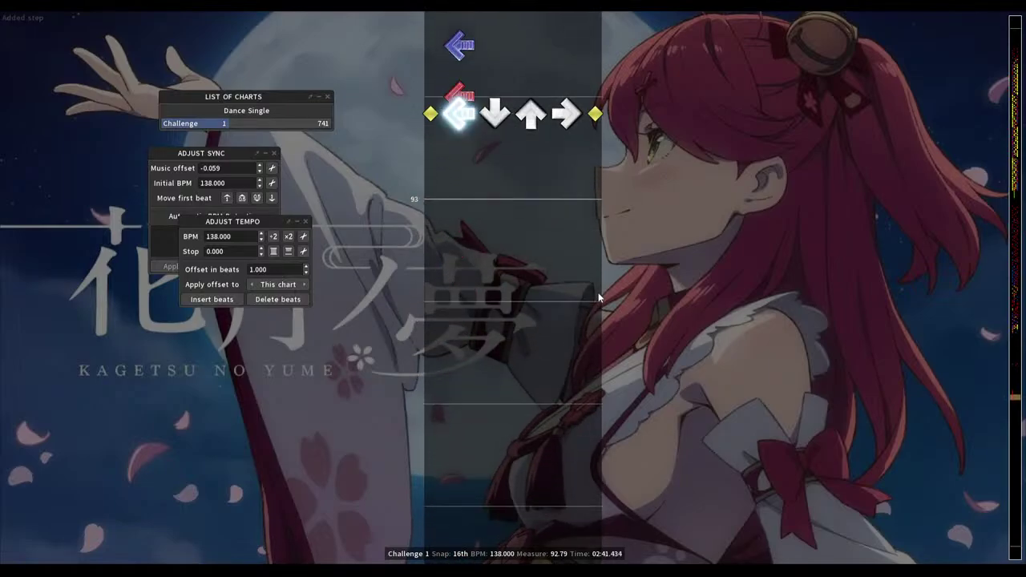
key(space)
scroll(598, 296, up, 1)
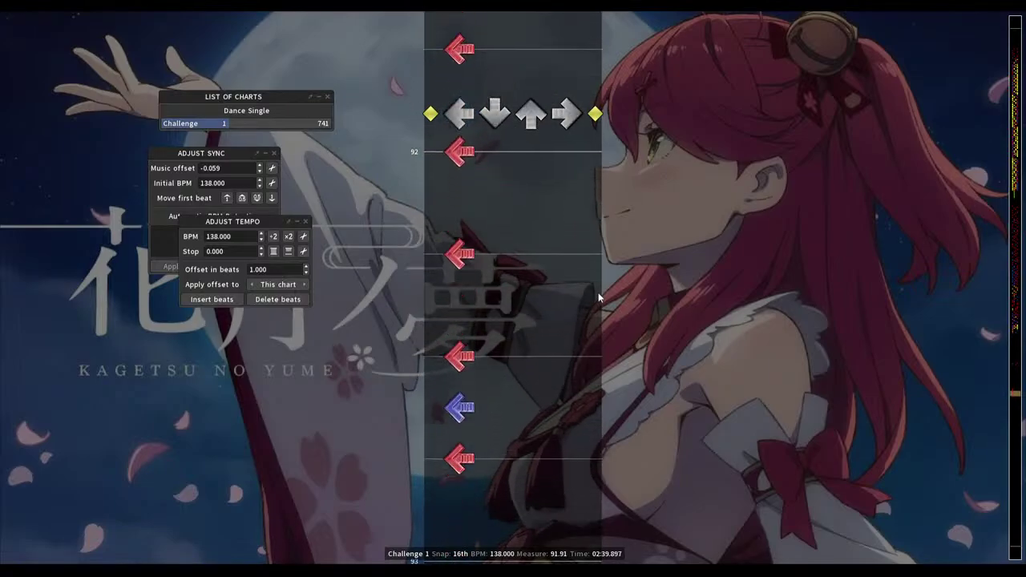
scroll(599, 297, up, 2)
scroll(598, 297, down, 2)
scroll(599, 298, up, 1)
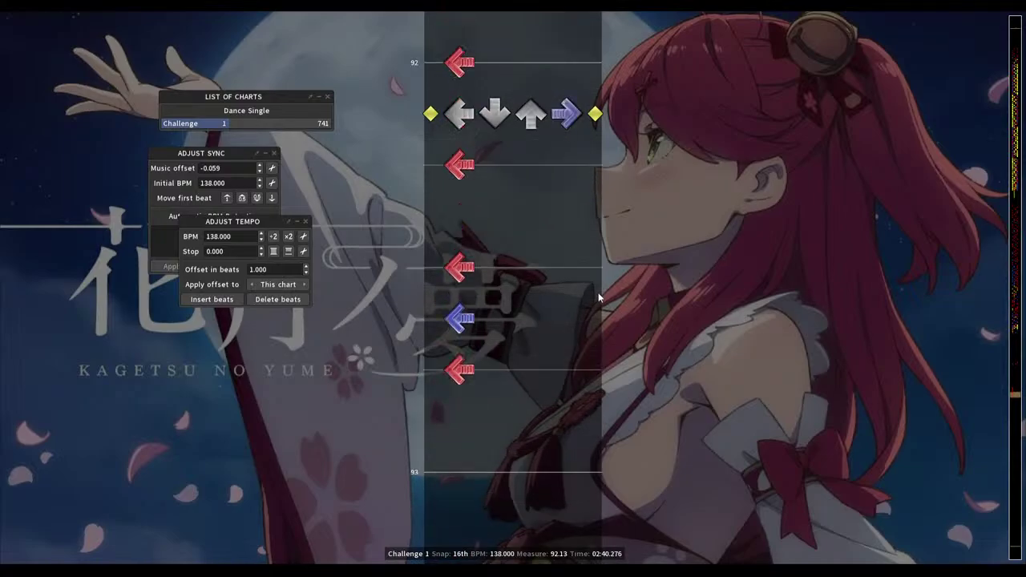
key(4)
Add a left arrow and an up arrow while playing the chart onward from measure 92
scroll(598, 298, up, 10)
key(space)
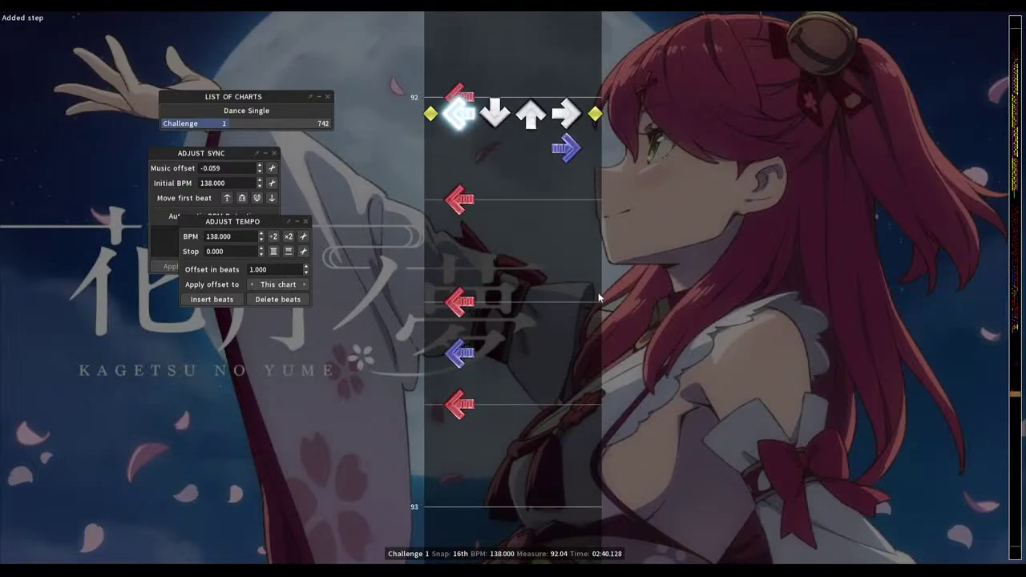
key(1)
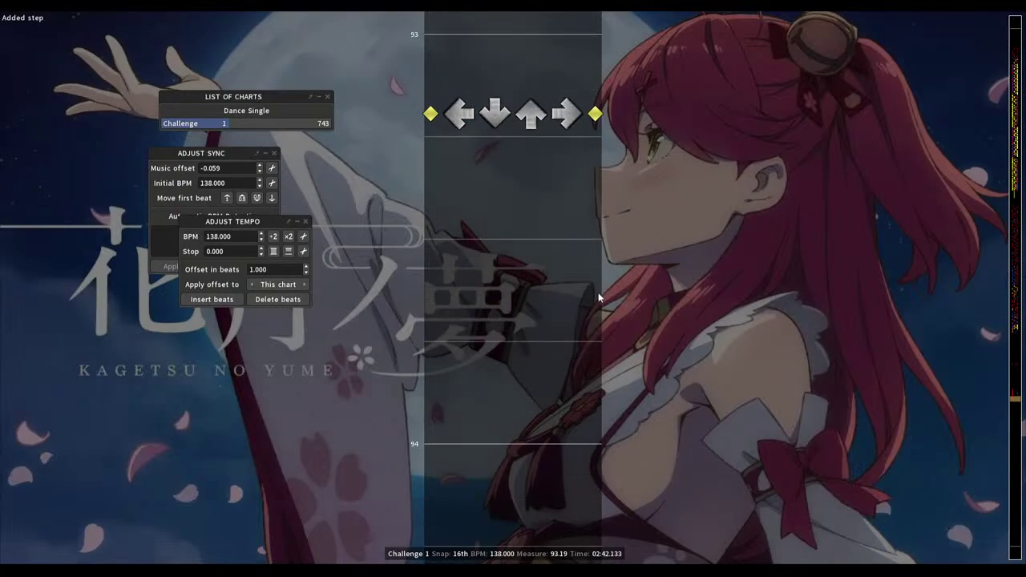
scroll(598, 297, up, 4)
key(3)
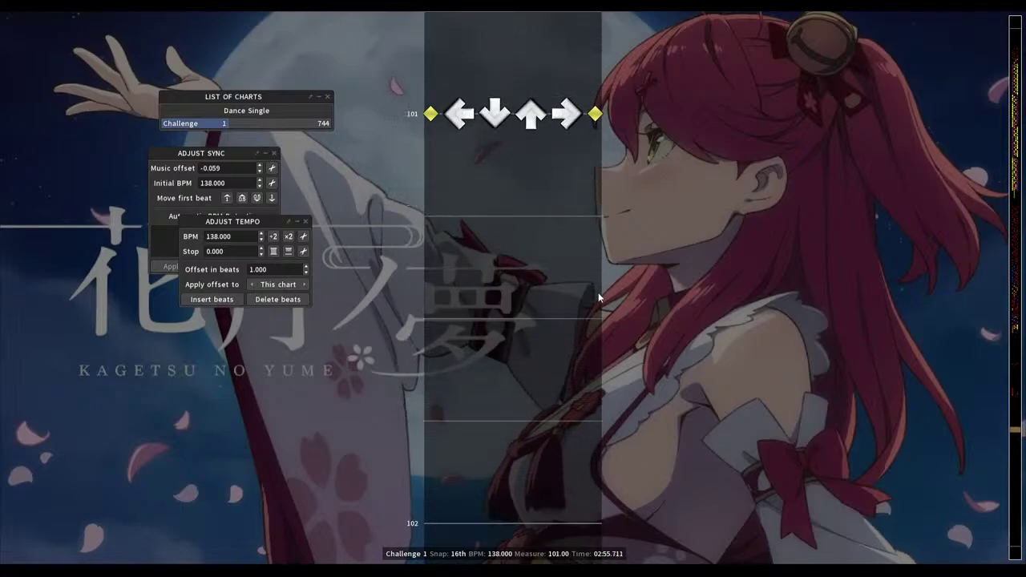
Add down, up, left and right arrows while playing on from measure 100, with the right arrow at measure 108
key(space)
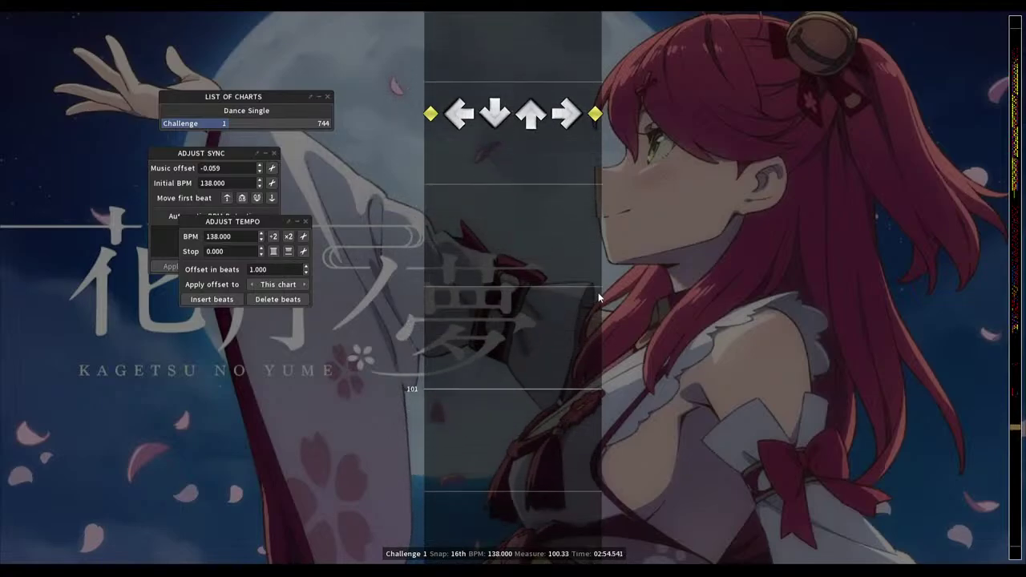
key(space)
key(2)
key(3)
key(1)
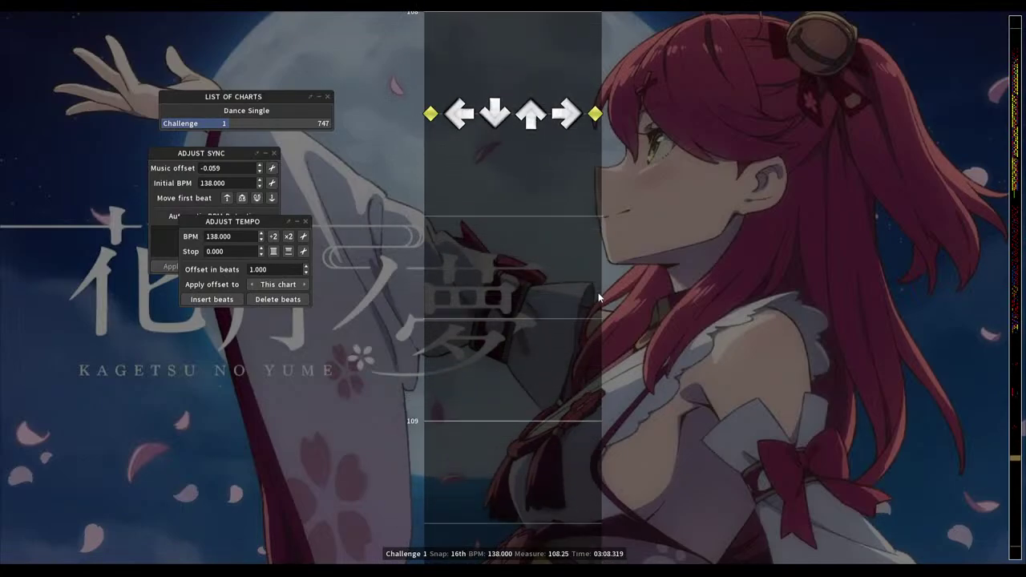
key(4)
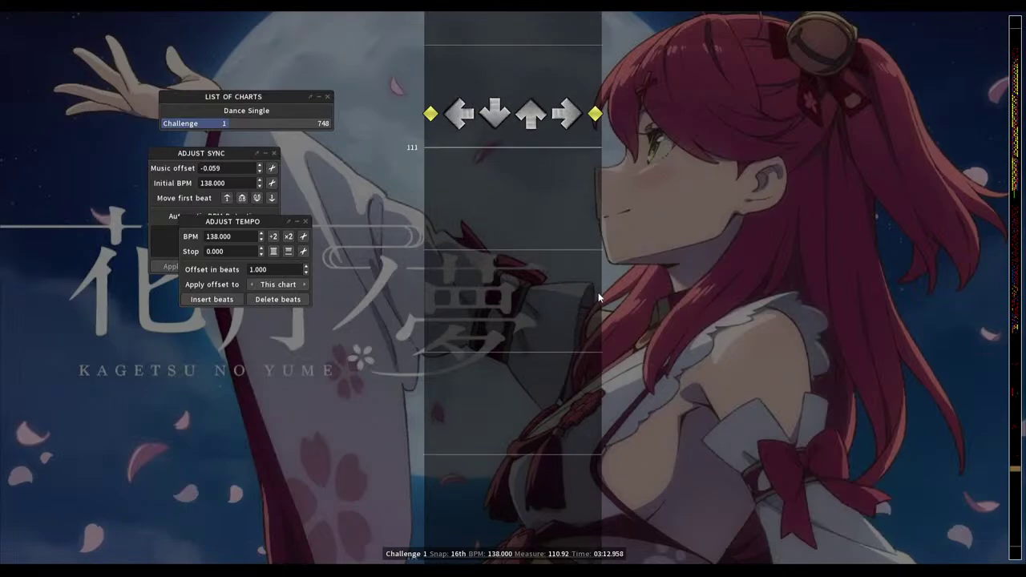
Replay the empty section around measures 108 to 114 to examine the music's rhythm
key(space)
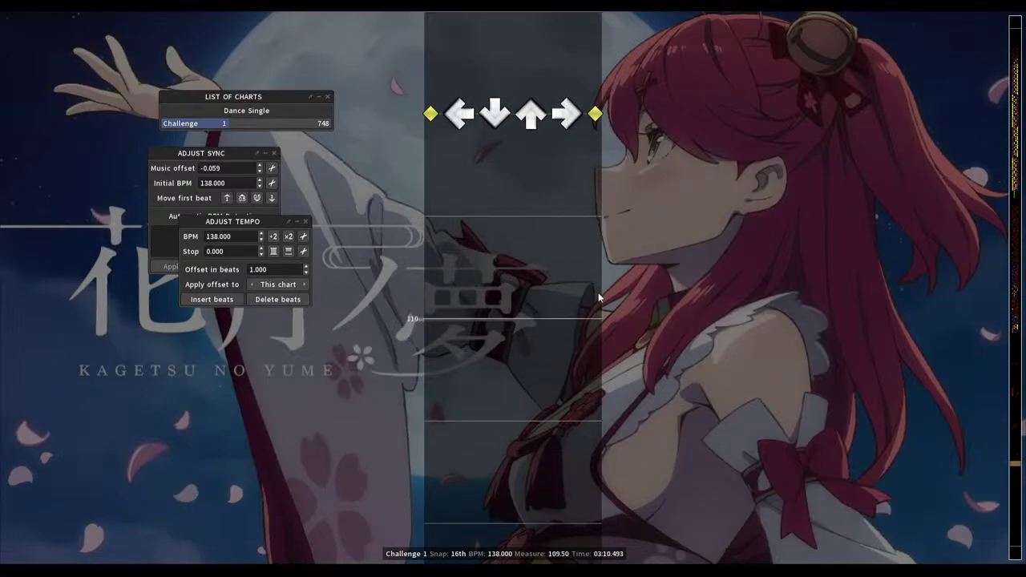
scroll(598, 297, up, 8)
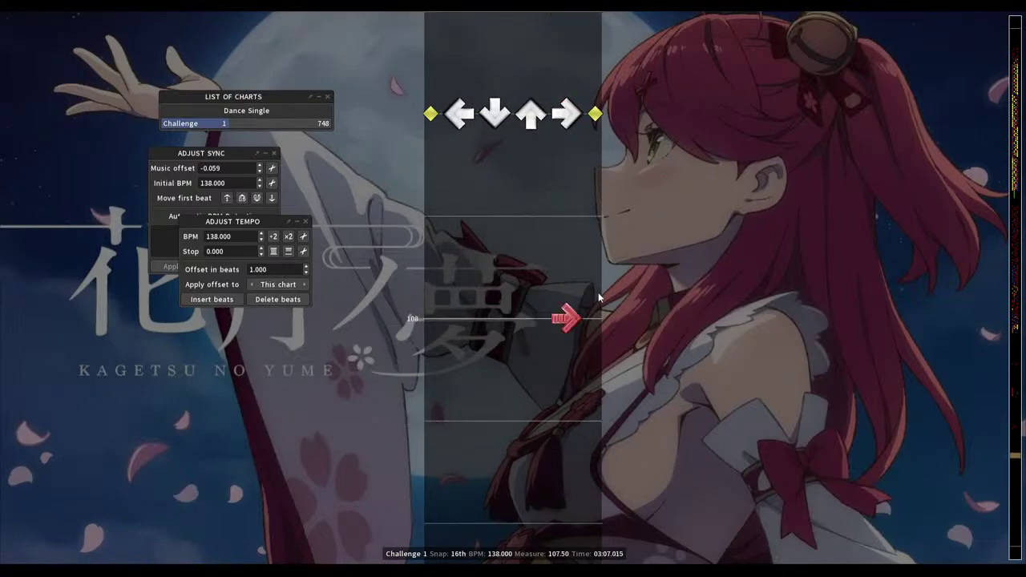
key(space)
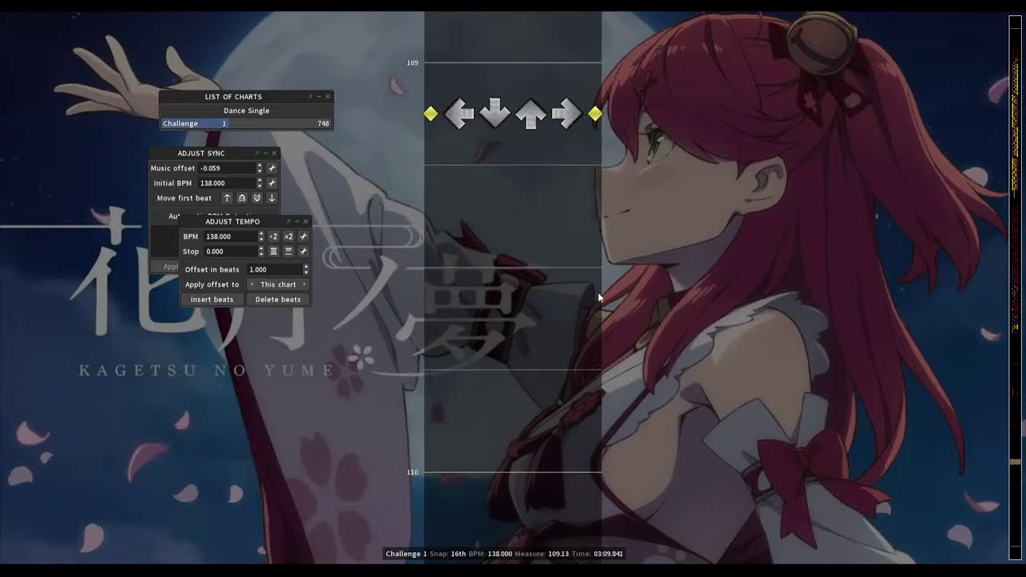
scroll(598, 297, up, 3)
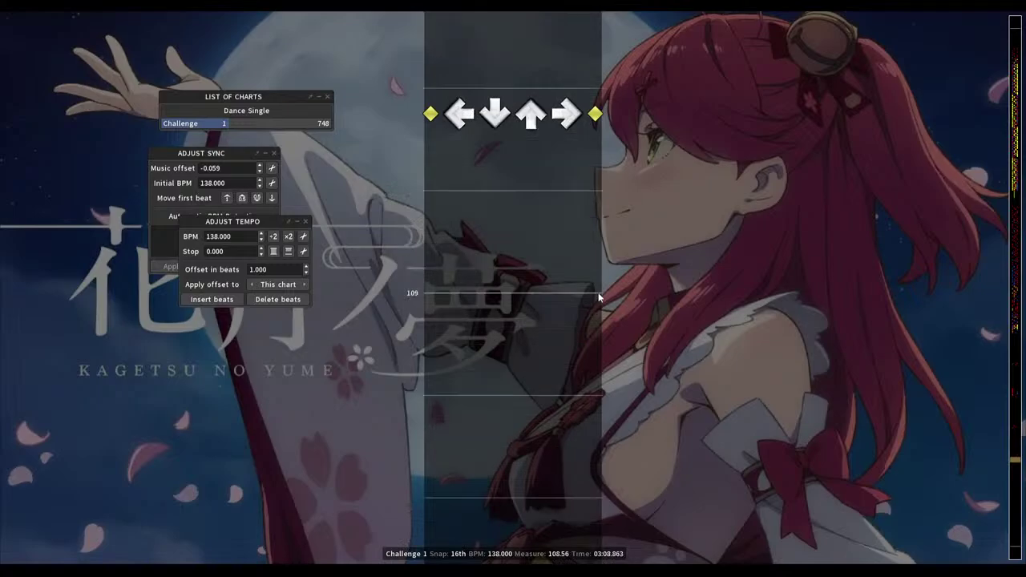
scroll(599, 297, up, 12)
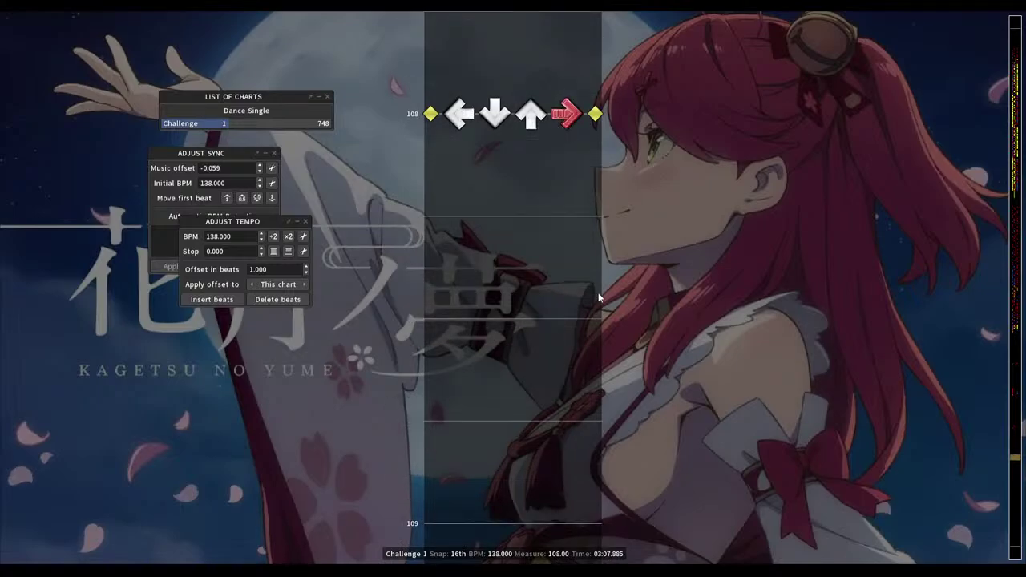
key(space)
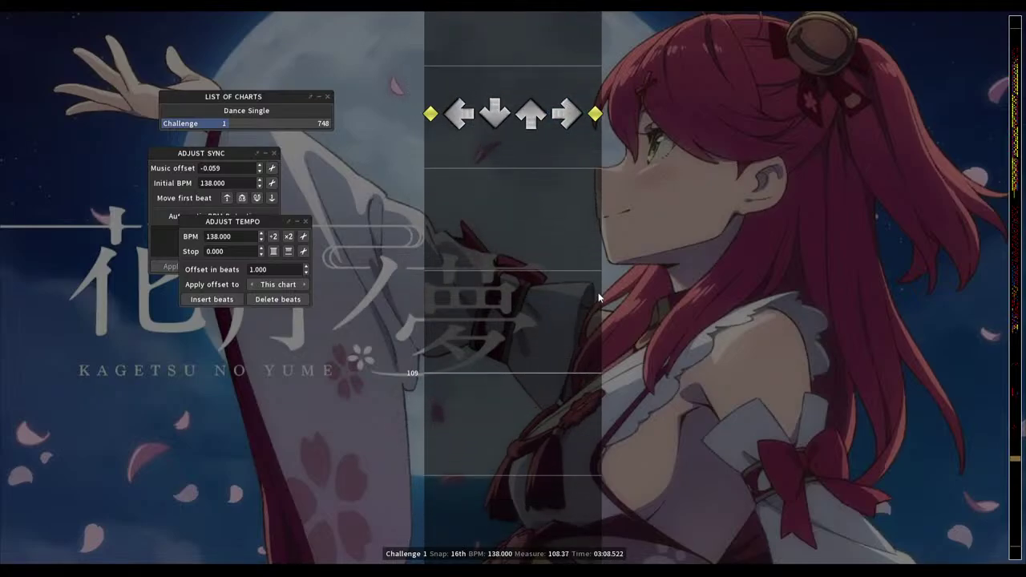
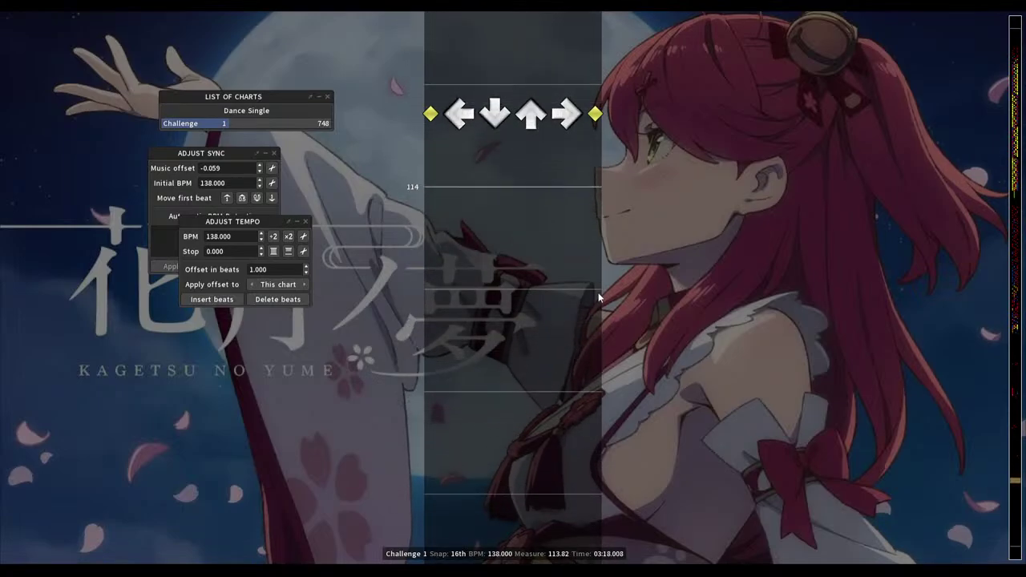
scroll(599, 298, up, 20)
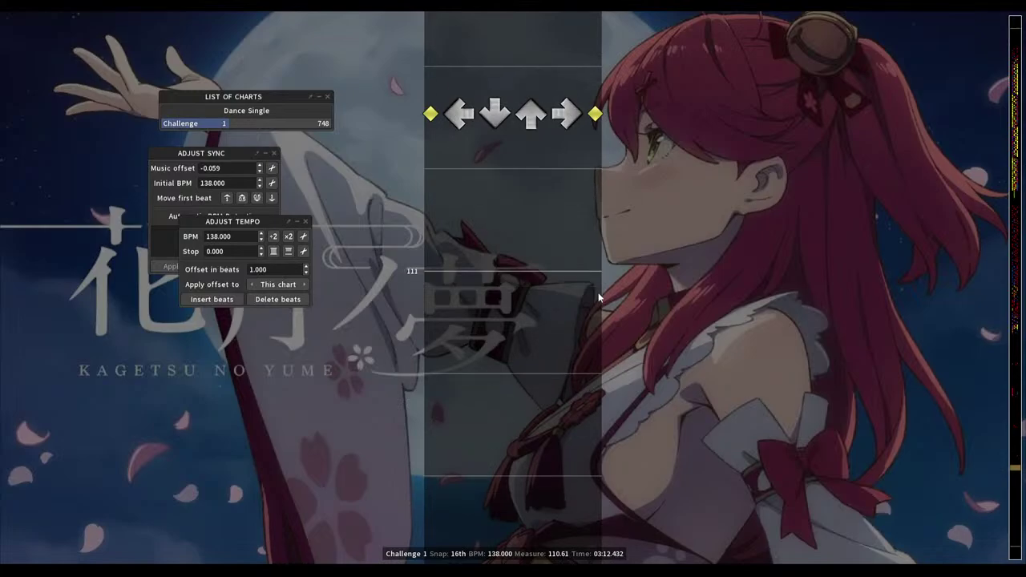
key(space)
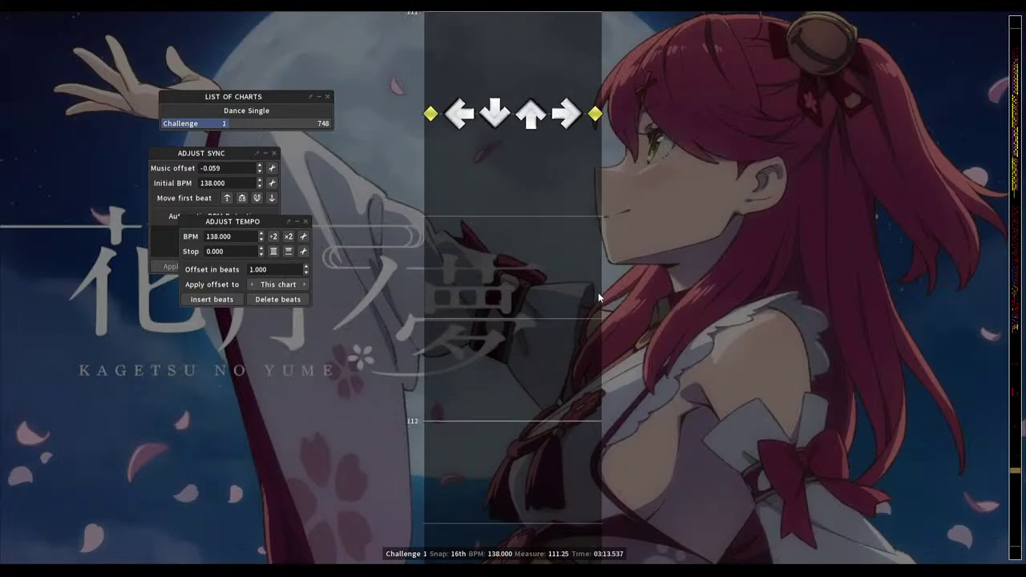
scroll(598, 298, up, 4)
scroll(598, 297, up, 12)
key(space)
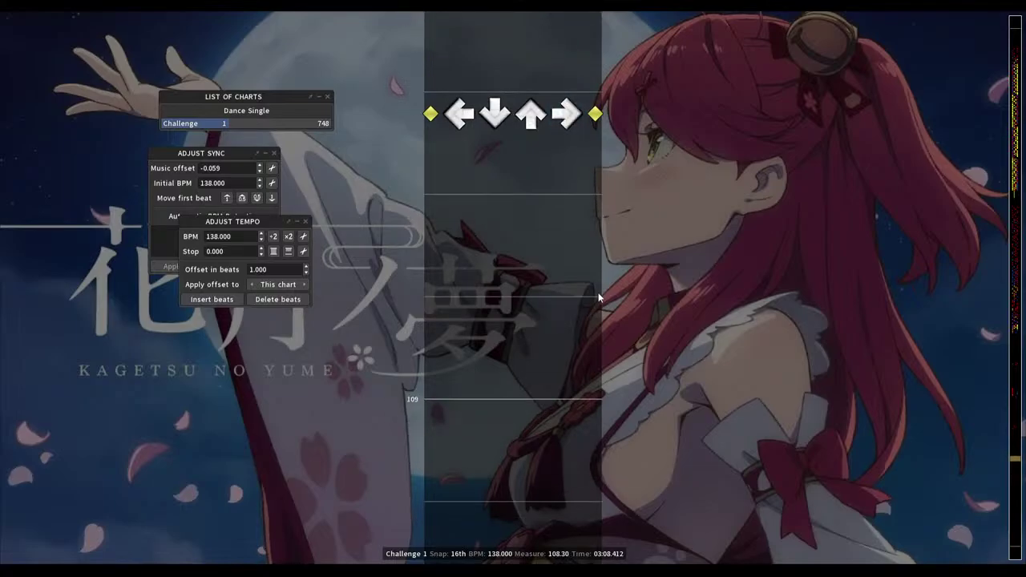
Replay the music around measure 109, and add alternating left and right arrows at measures 109, 109.125, 109.1875 and 109.25
key(space)
scroll(599, 297, up, 4)
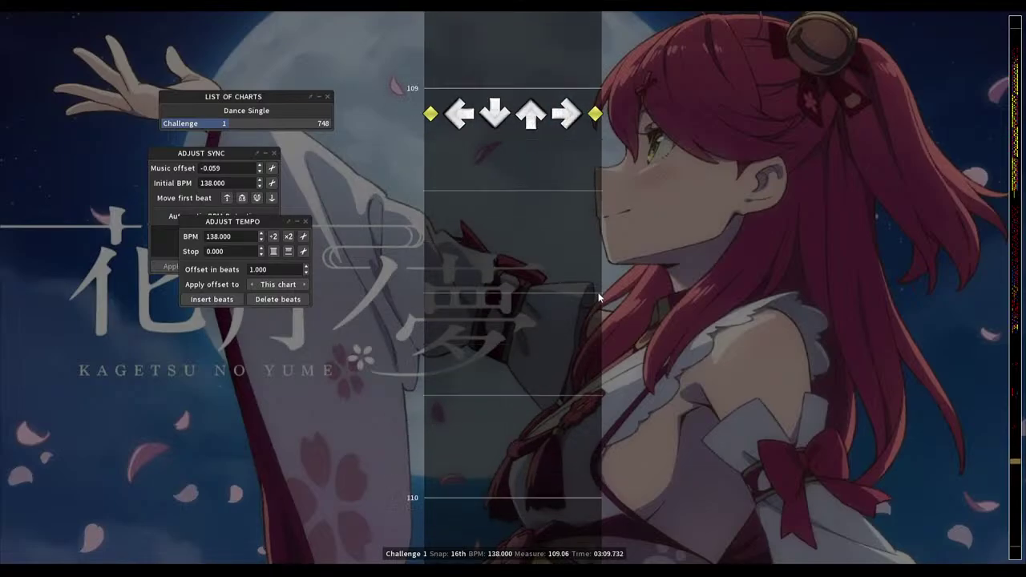
scroll(598, 298, up, 1)
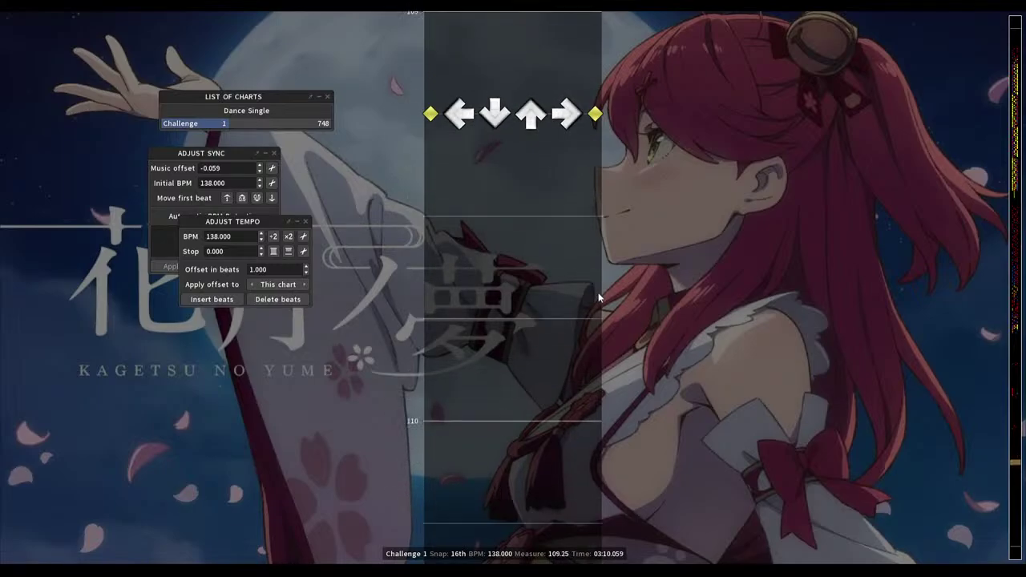
scroll(599, 298, down, 1)
key(1)
scroll(598, 298, down, 3)
key(4)
key(1)
key(4)
scroll(598, 298, down, 2)
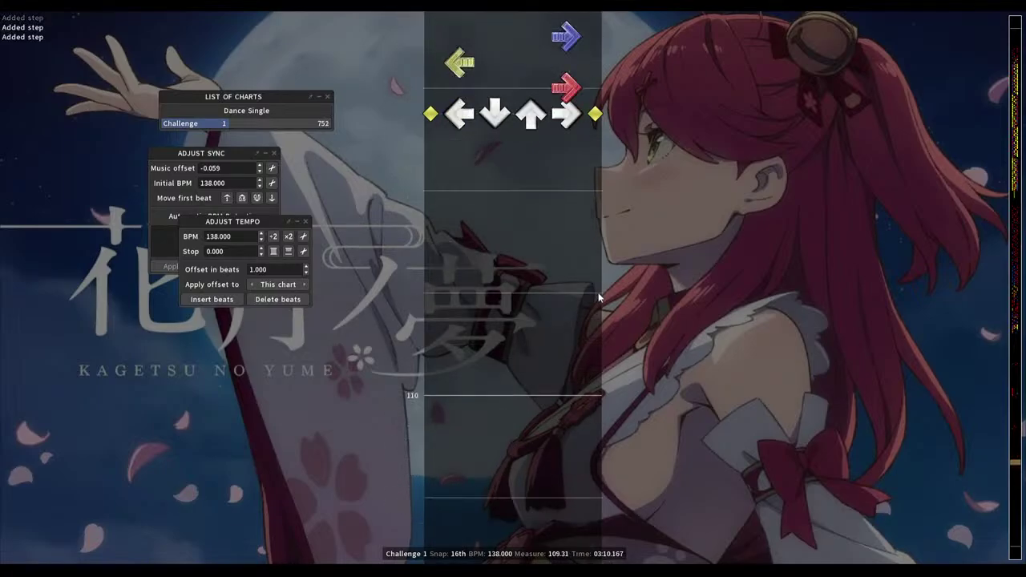
Add alternating left and right arrows from measure 109.375 to 109.875, leaving the first 16th after each beat empty
key(1)
scroll(598, 298, down, 1)
key(4)
key(1)
scroll(598, 298, down, 3)
key(4)
key(1)
scroll(599, 298, down, 2)
key(4)
key(1)
scroll(598, 298, down, 2)
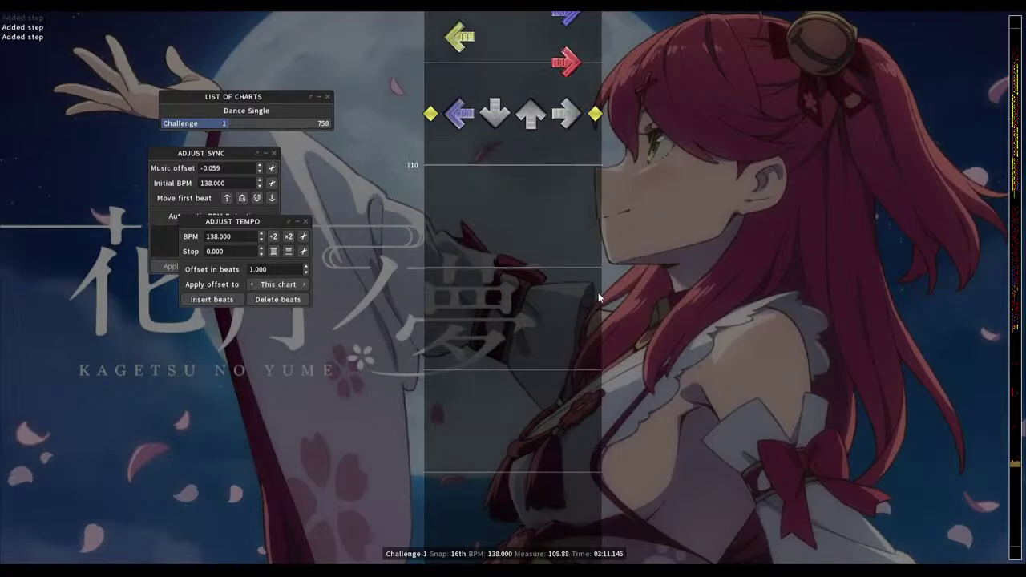
Extend the alternating right-left pattern from measure 109.9375 to 110.375 in the same skipped-16th rhythm
key(4)
key(1)
scroll(598, 297, down, 2)
key(4)
scroll(598, 297, down, 3)
key(1)
key(4)
scroll(598, 297, down, 2)
key(1)
scroll(598, 297, down, 2)
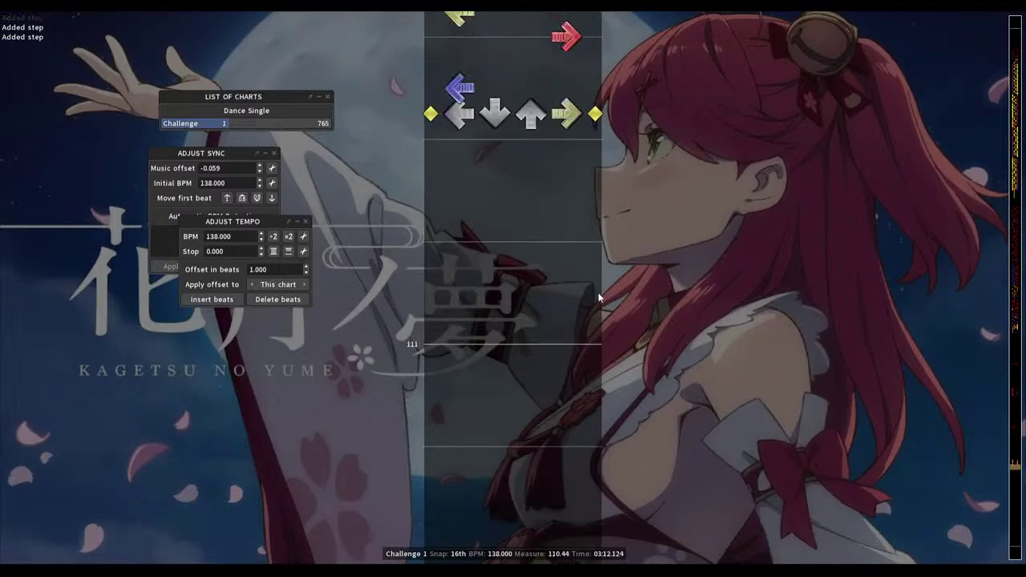
Continue the alternating right-left arrows from measure 110.4375 to 110.875, keeping the same rhythm
key(4)
key(1)
scroll(598, 298, down, 4)
key(4)
key(1)
scroll(598, 297, down, 1)
key(4)
scroll(598, 297, down, 2)
key(1)
scroll(598, 297, down, 1)
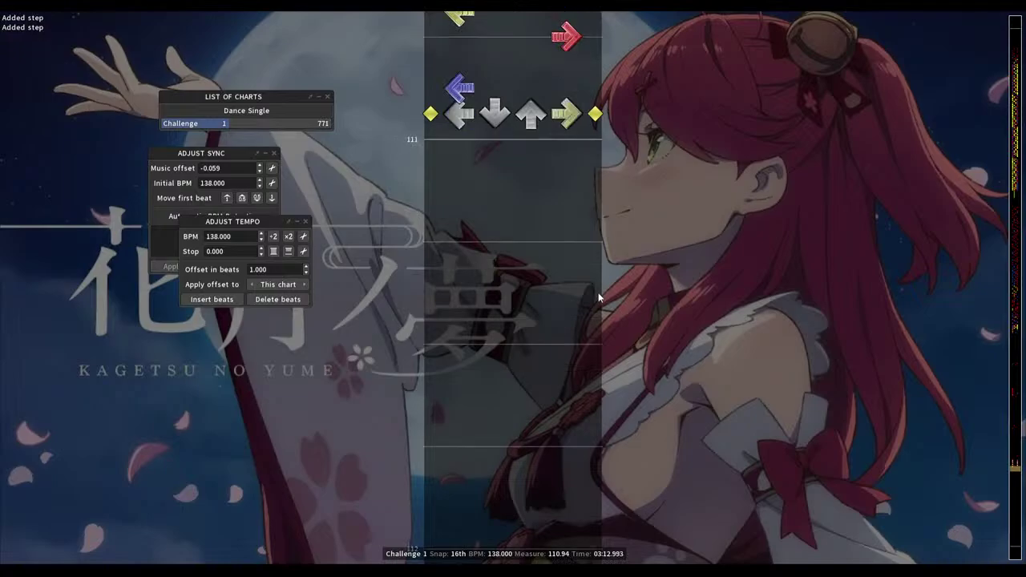
Finish the alternating pattern with arrows at measures 110.9375, 111, 111.125, 111.1875 and 111.25
key(4)
key(1)
scroll(598, 297, down, 2)
key(4)
key(1)
key(4)
key(1)
Replay the new pattern from measure 108.75 and move the right arrow at measure 110.625 to 110.5625
scroll(598, 298, up, 20)
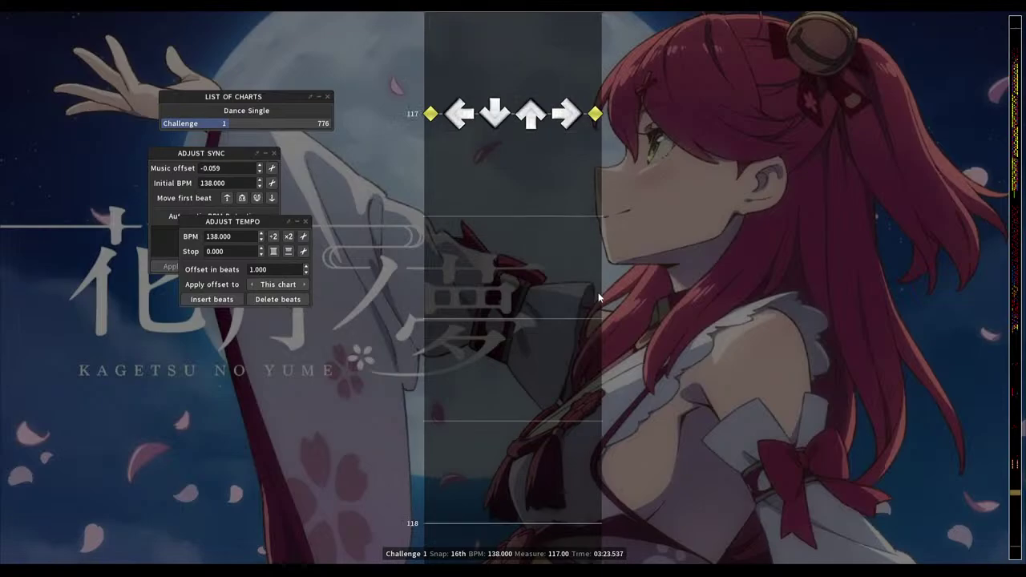
key(Page_Up)
key(Page_Up)
key(Page_Up)
key(Page_Up)
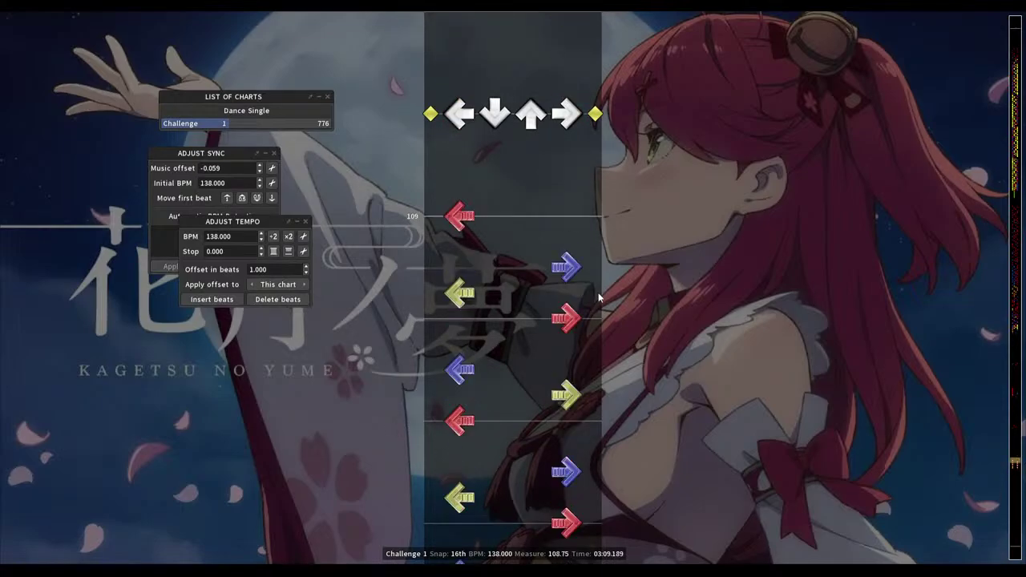
scroll(598, 298, up, 2)
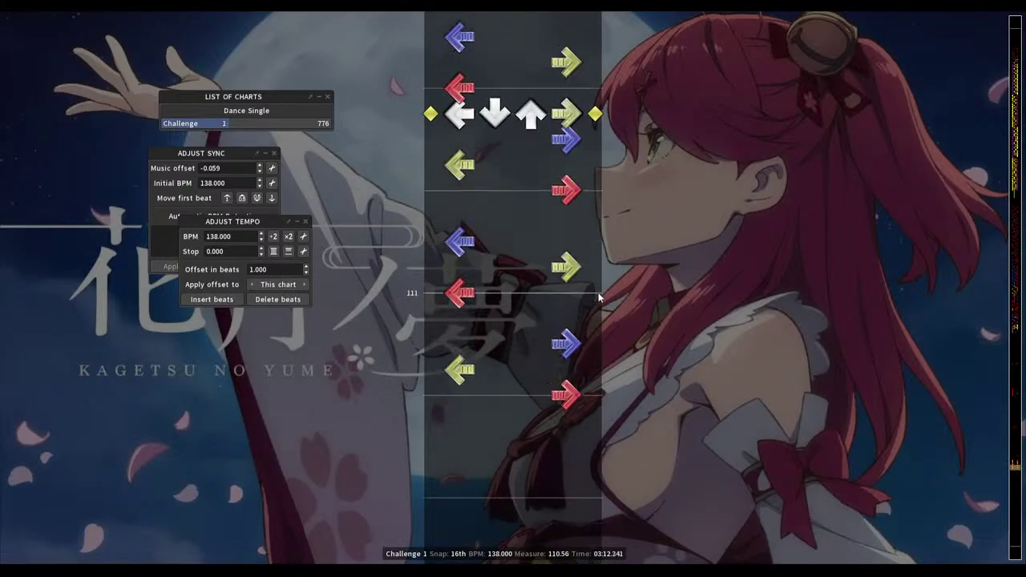
scroll(599, 297, down, 1)
key(4)
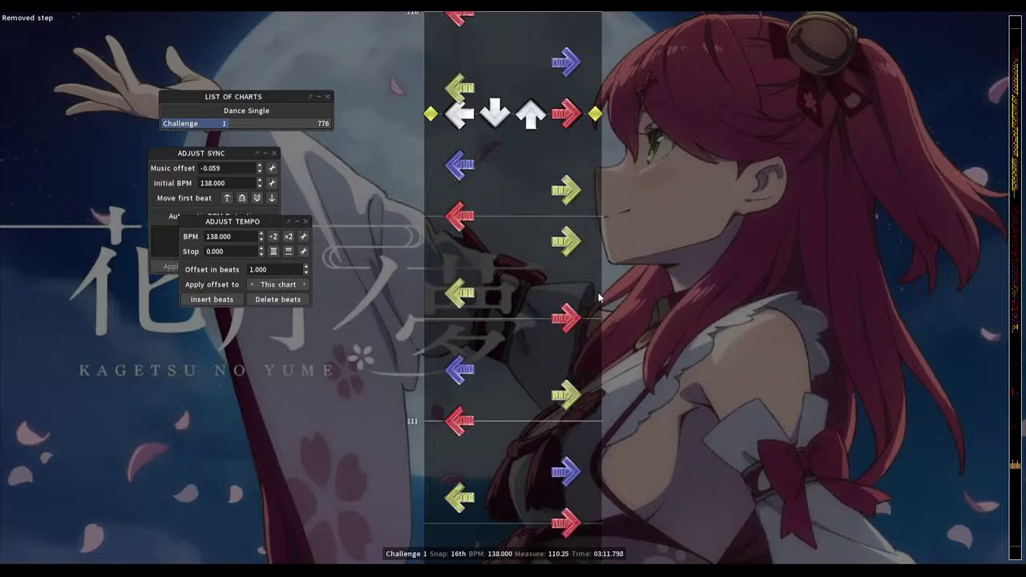
Replay the corrected pattern from measure 109.75 and add an up arrow at measure 124 while playing onward
key(space)
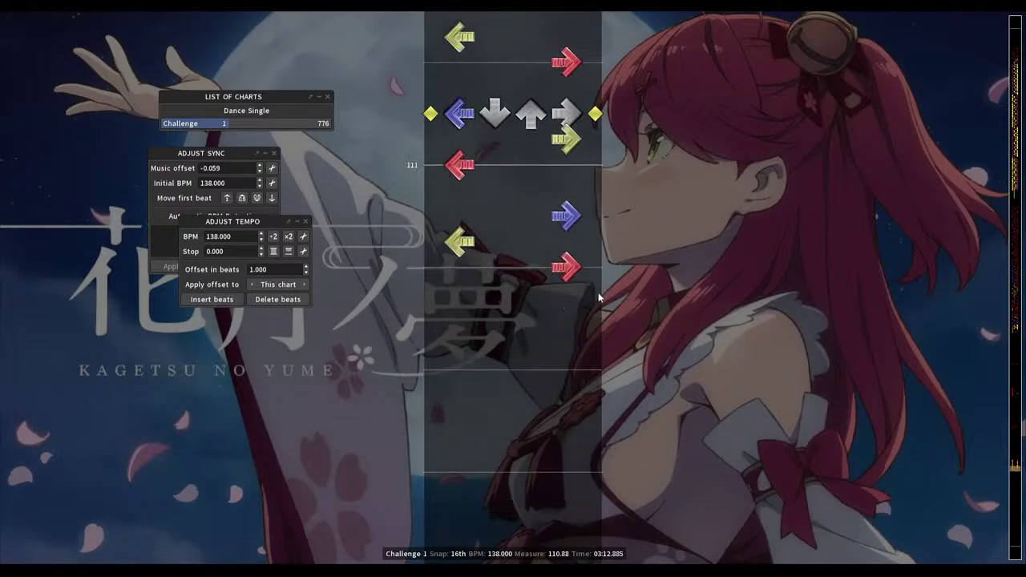
key(space)
scroll(598, 298, up, 20)
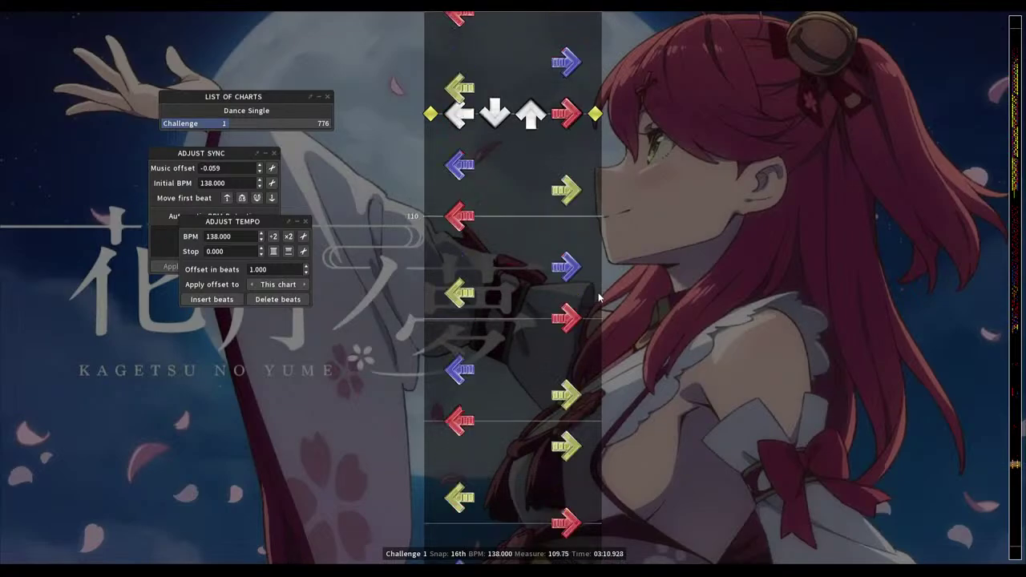
key(space)
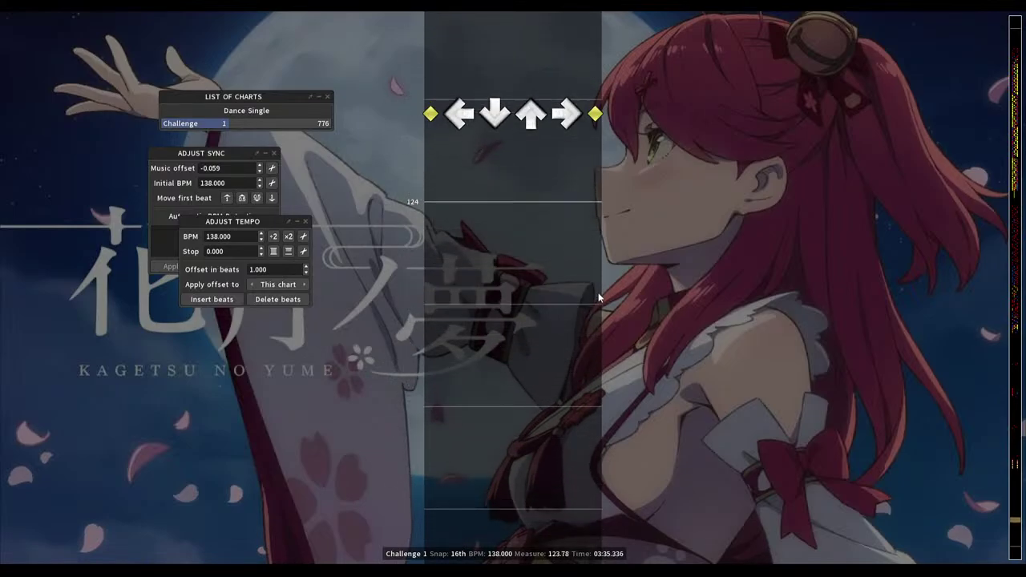
key(3)
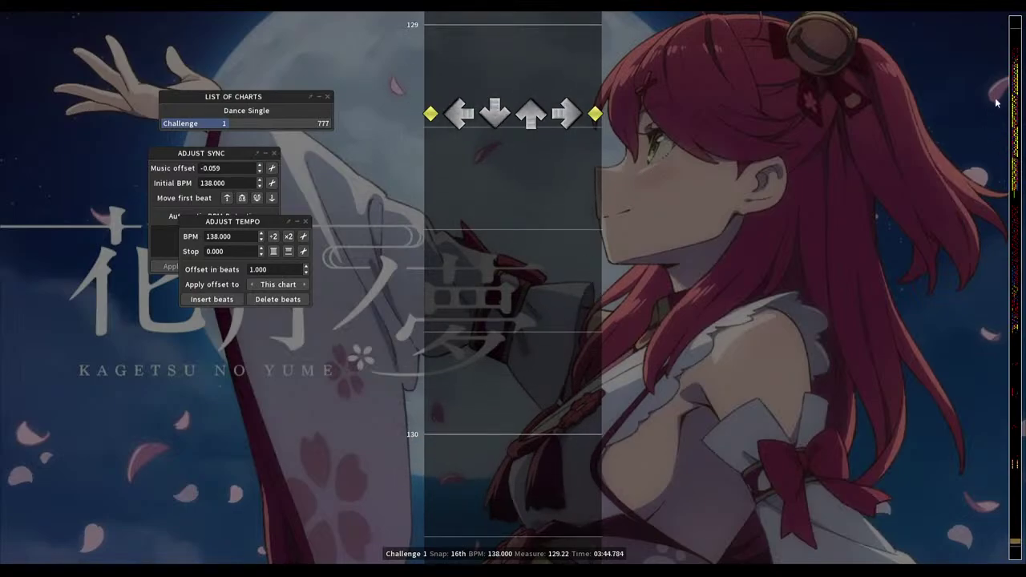
Play back earlier parts of the chart around measures 8, 40 and 107 to examine their rhythm
mouse_move(1014, 68)
mouse_down()
mouse_move(1023, 433)
mouse_move(1014, 67)
mouse_up()
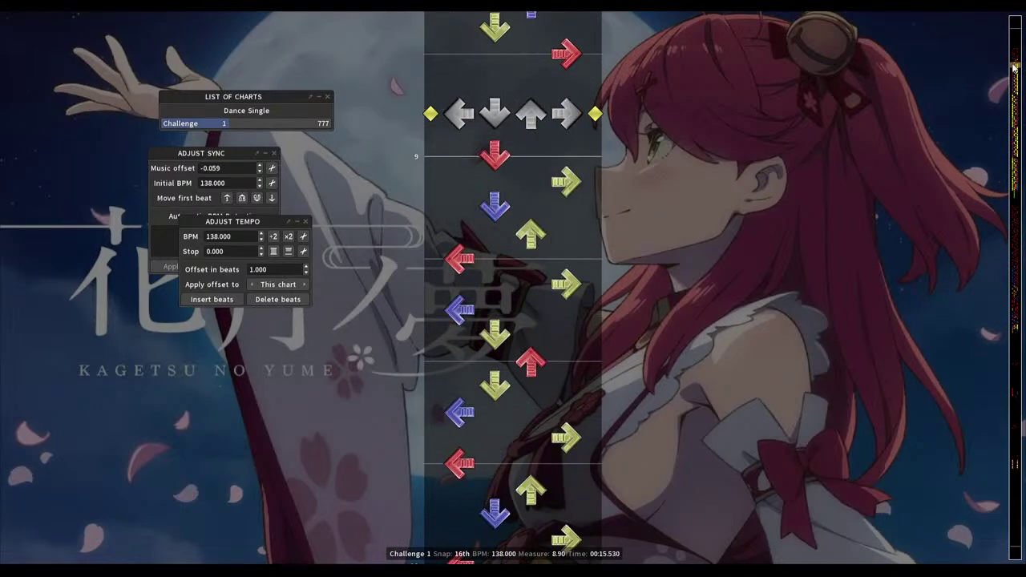
drag(1015, 68, 1015, 188)
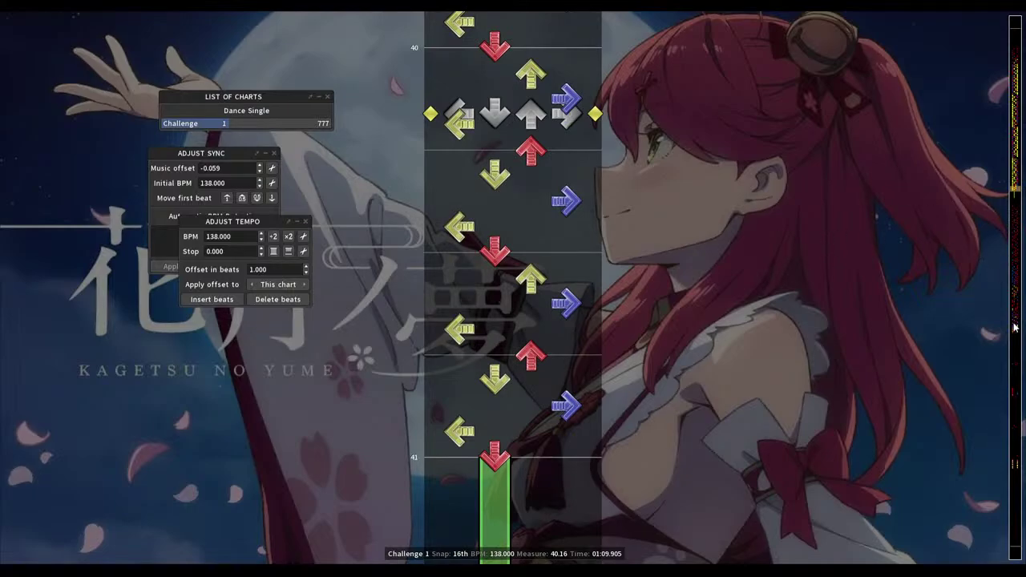
drag(1015, 335, 1019, 458)
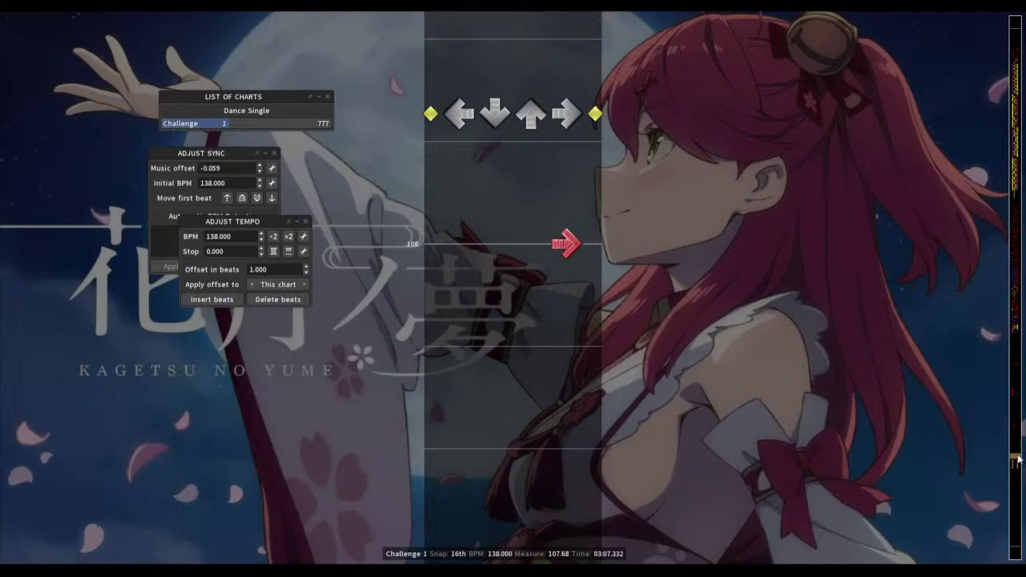
Play on to the empty section after the alternating pattern and add a right arrow at measure 117
drag(1019, 460, 1023, 471)
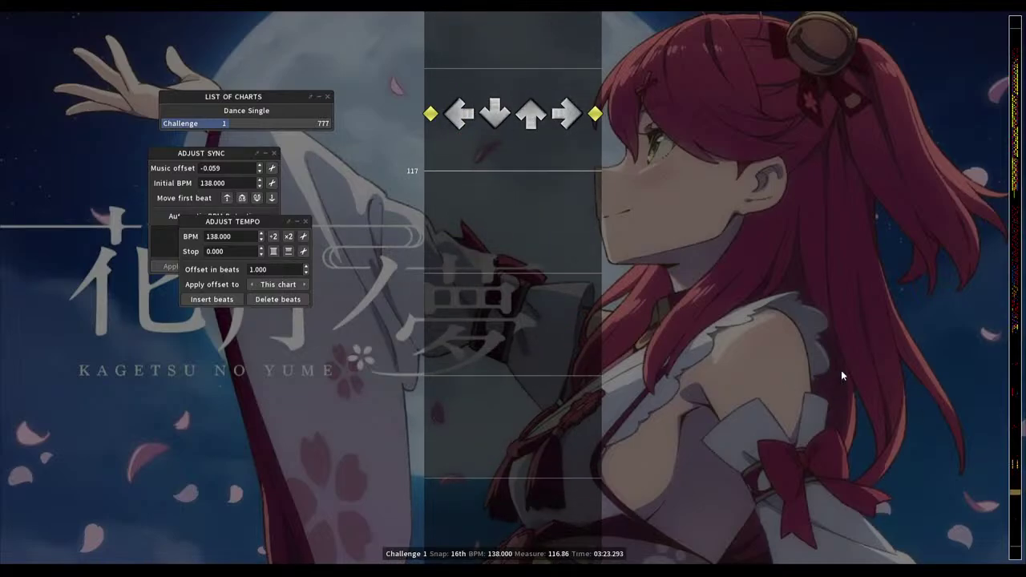
scroll(842, 374, up, 4)
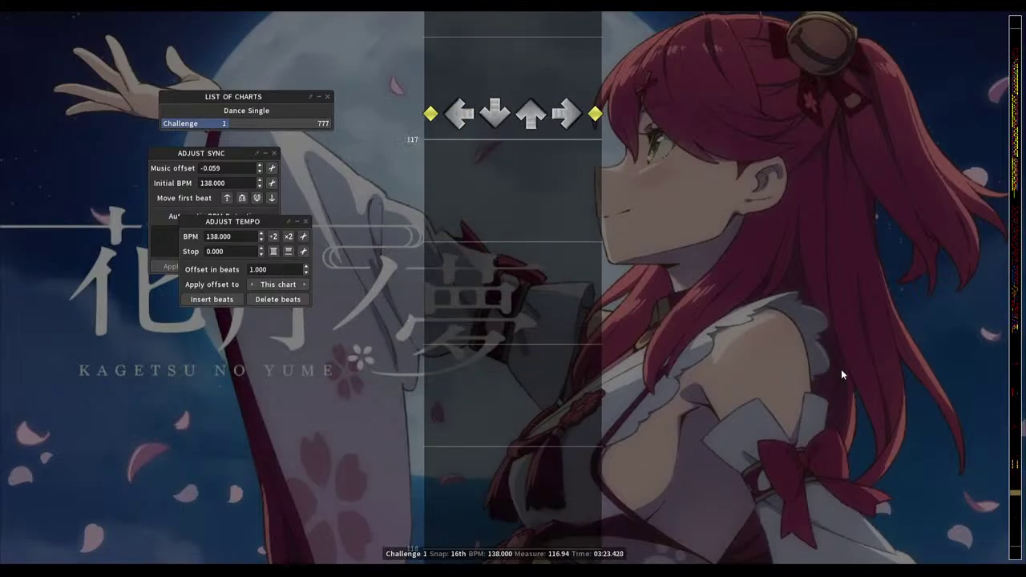
key(4)
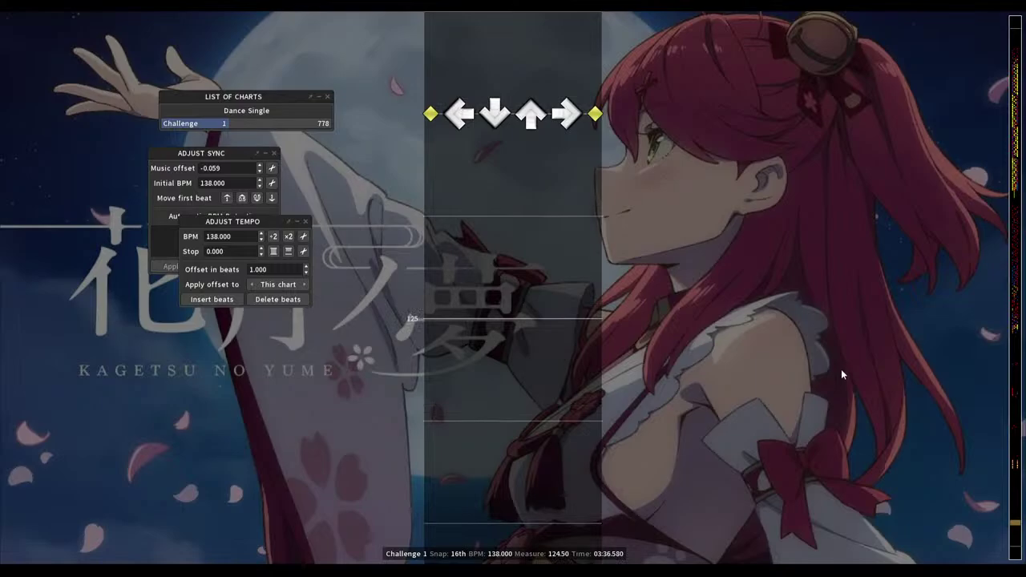
Replay the music after the up arrow at measure 124 and add a left arrow at measure 125
scroll(842, 375, up, 5)
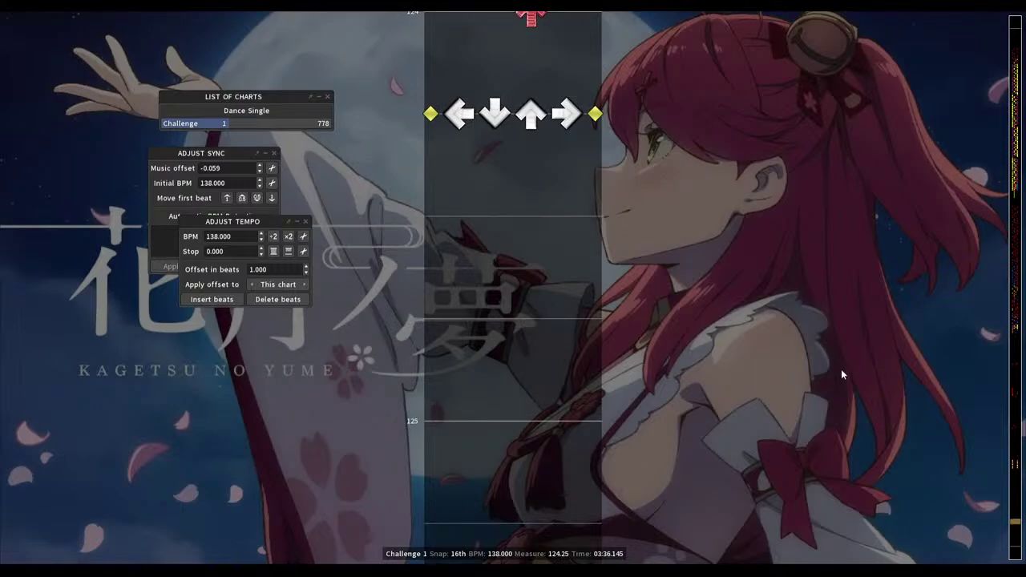
scroll(841, 374, up, 3)
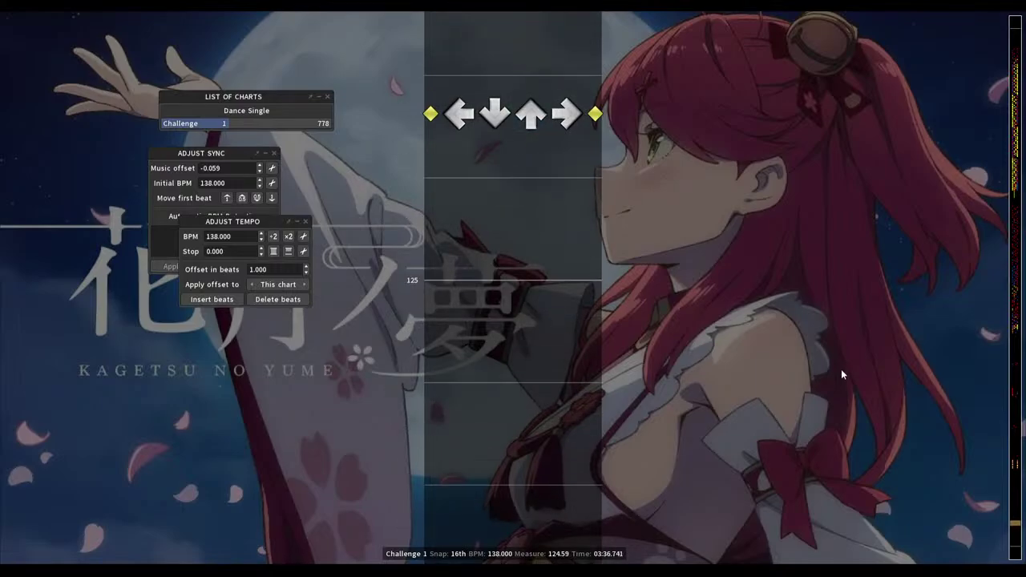
scroll(842, 375, up, 4)
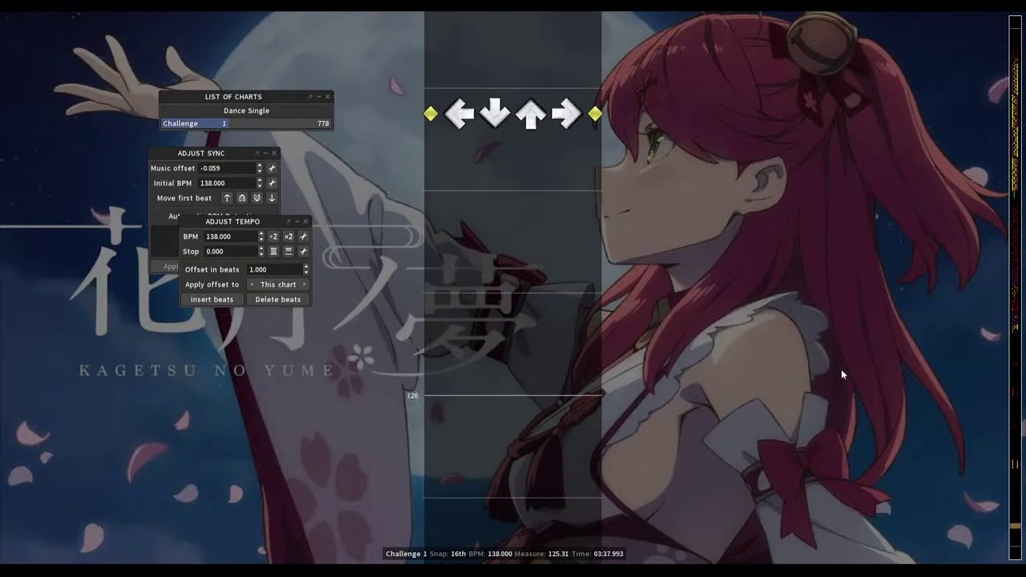
key(1)
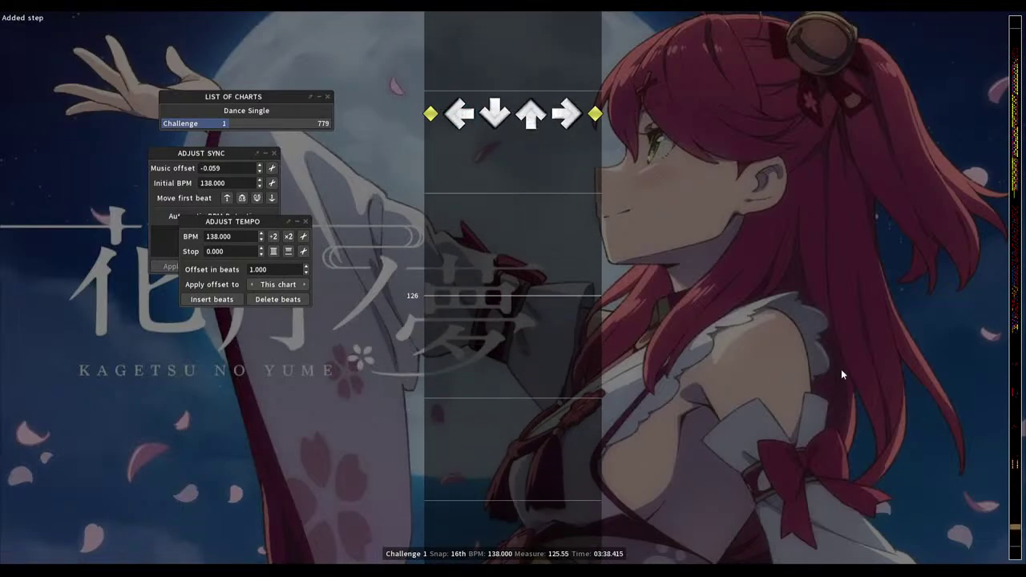
scroll(842, 374, up, 3)
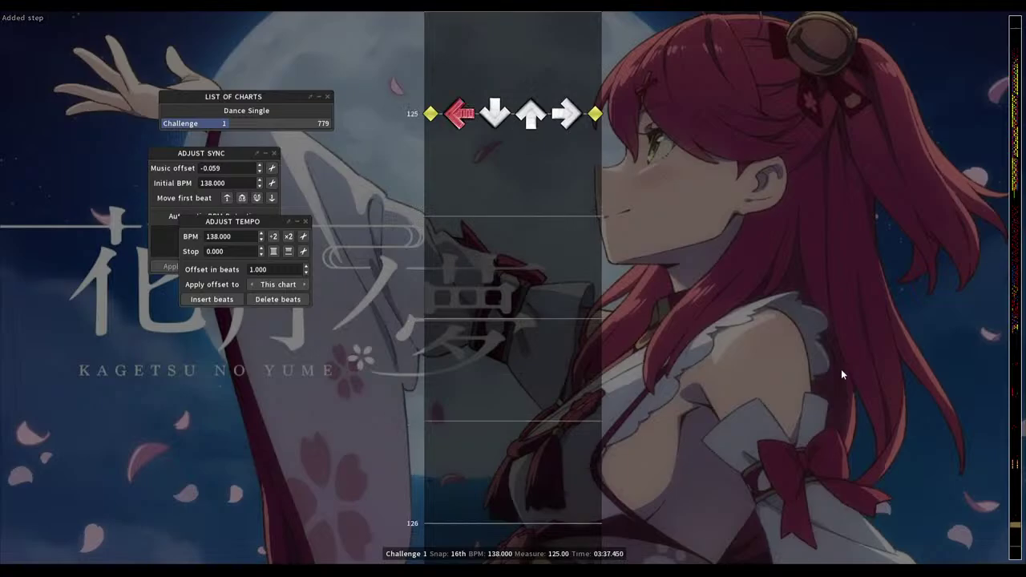
Replay the sparse section between measures 117 and 125 to check the timing of its single arrows
scroll(842, 374, up, 7)
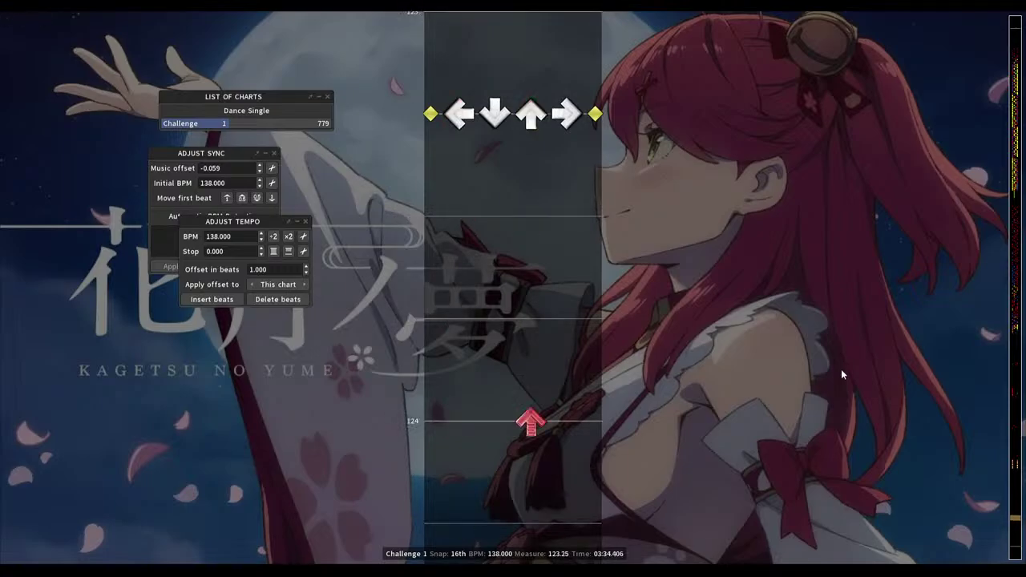
scroll(842, 375, up, 20)
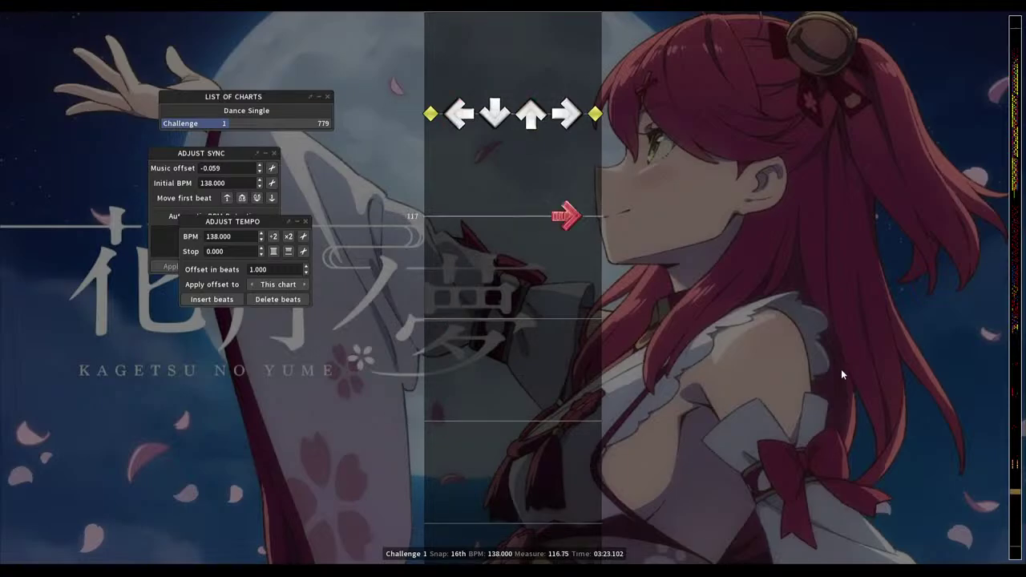
scroll(841, 375, down, 1)
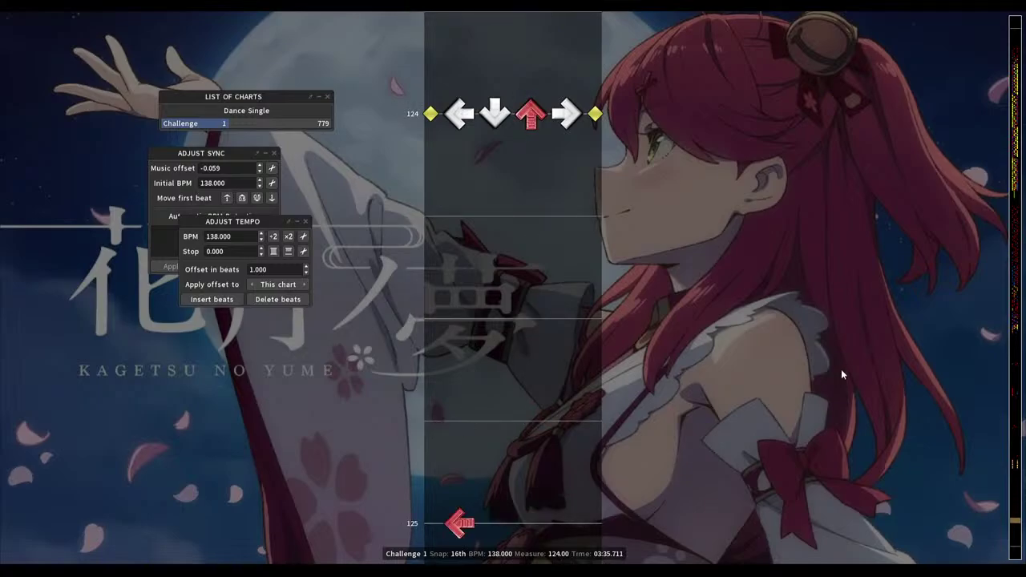
key(space)
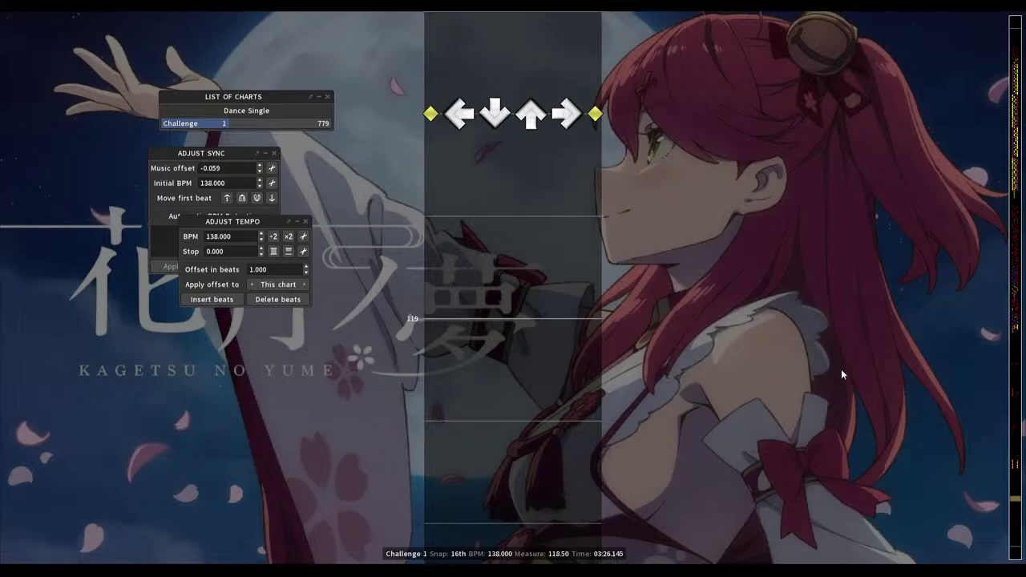
key(space)
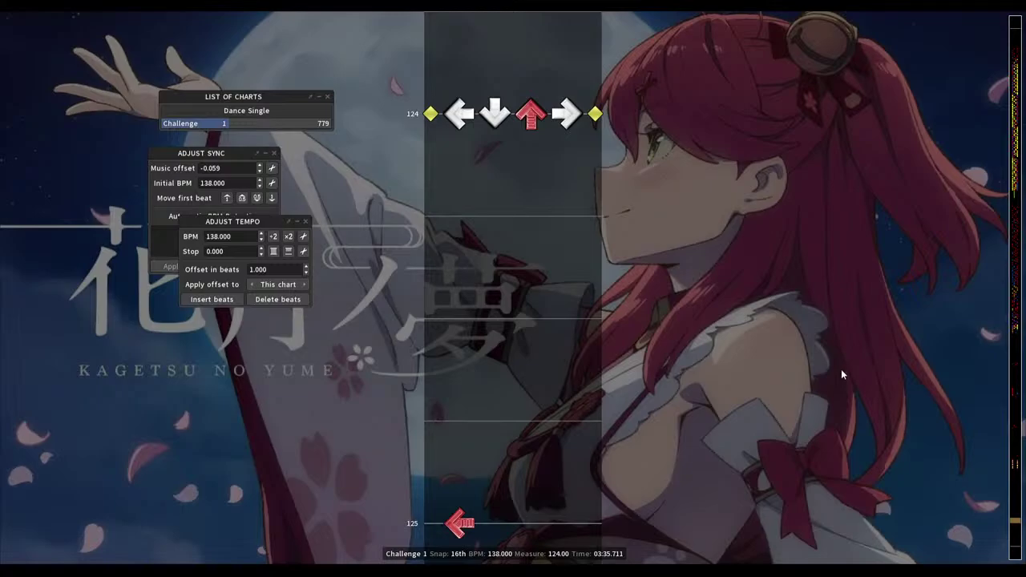
scroll(841, 374, up, 10)
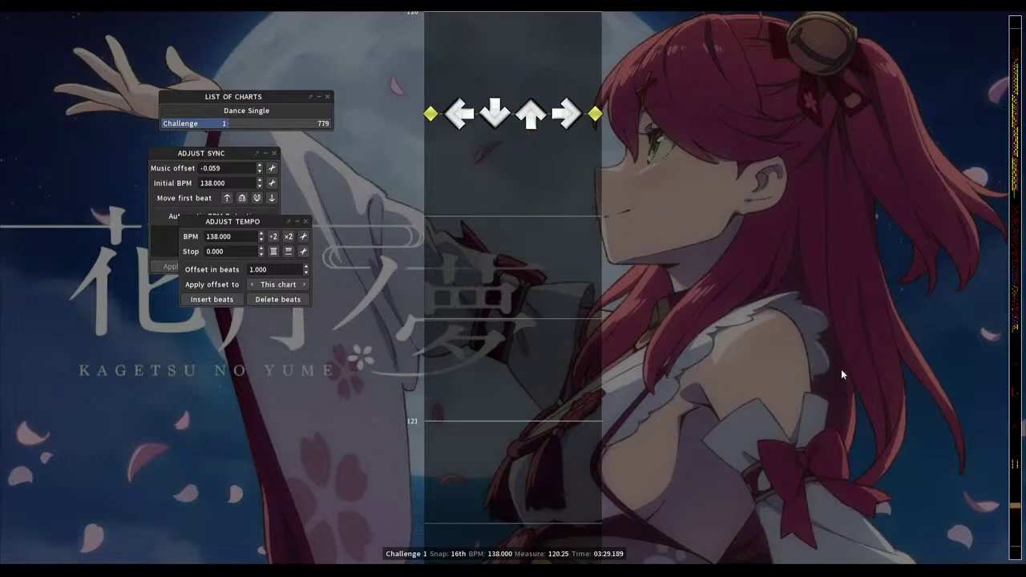
scroll(841, 375, up, 5)
scroll(841, 375, up, 5)
Return to the section before measure 77 and add up, down and up arrows at measures 77.0625, 77.125 and 77.1875
click(1016, 336)
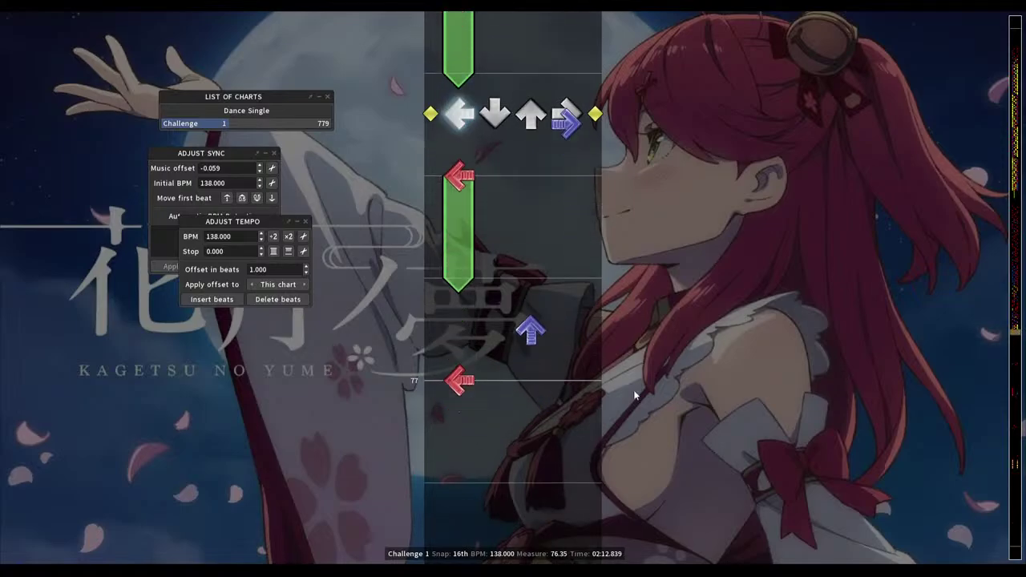
key(3)
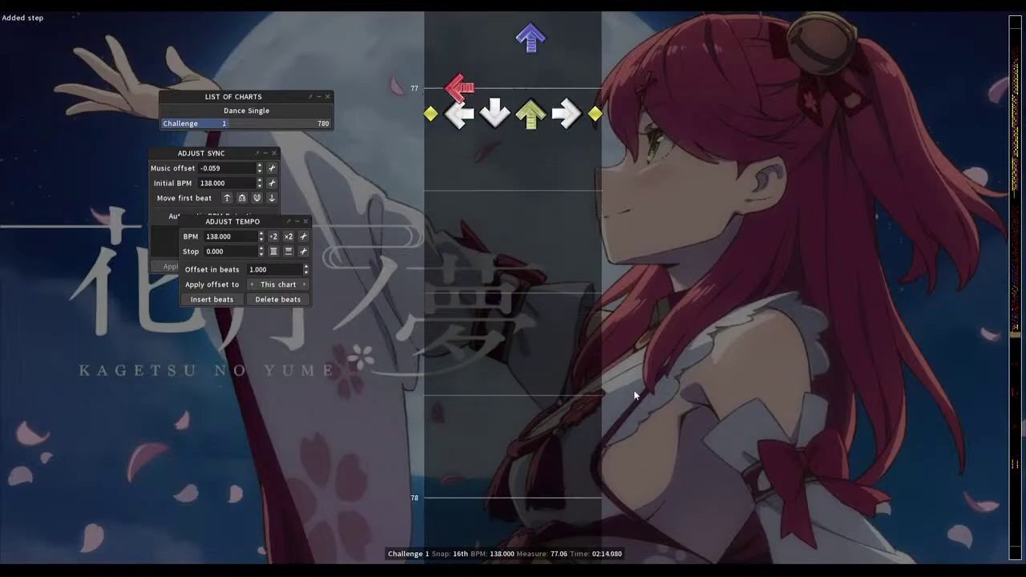
key(1)
key(2)
key(3)
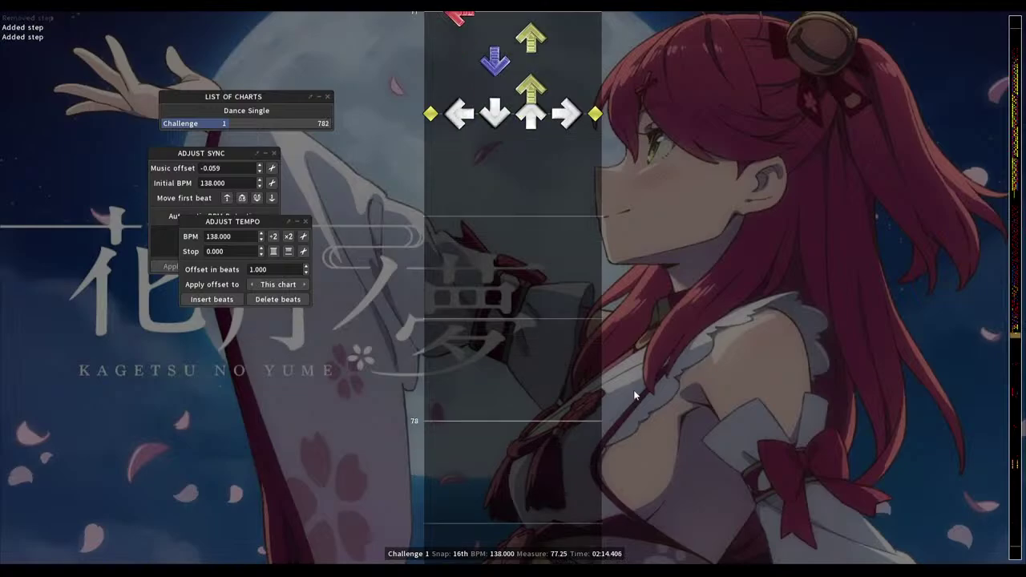
Continue the 16th-note run from measure 77.25, with right, left, down and up arrows at 77.3125, 77.375, 77.4375 and 77.5
key(4)
key(4)
key(1)
key(2)
key(3)
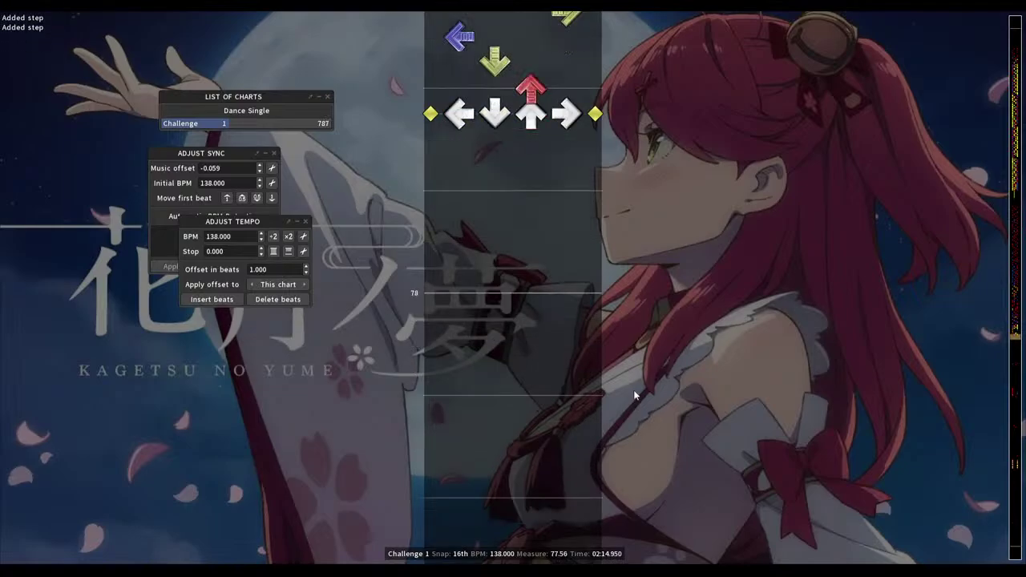
Continue the 16th-note run from measure 77.5625 through 77.9375 with down, left, right, left, up, down and up arrows
key(1)
key(4)
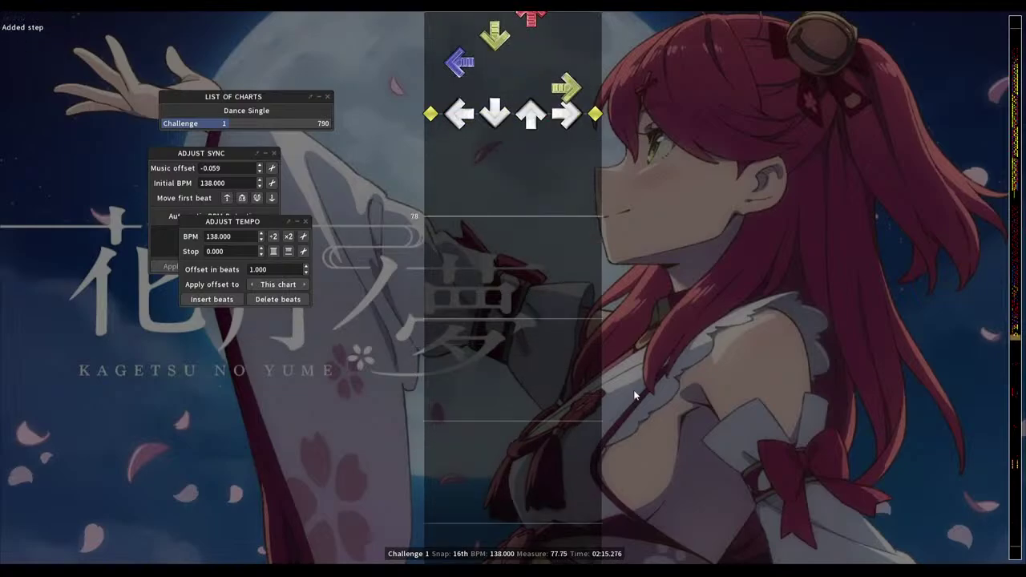
key(1)
key(3)
key(2)
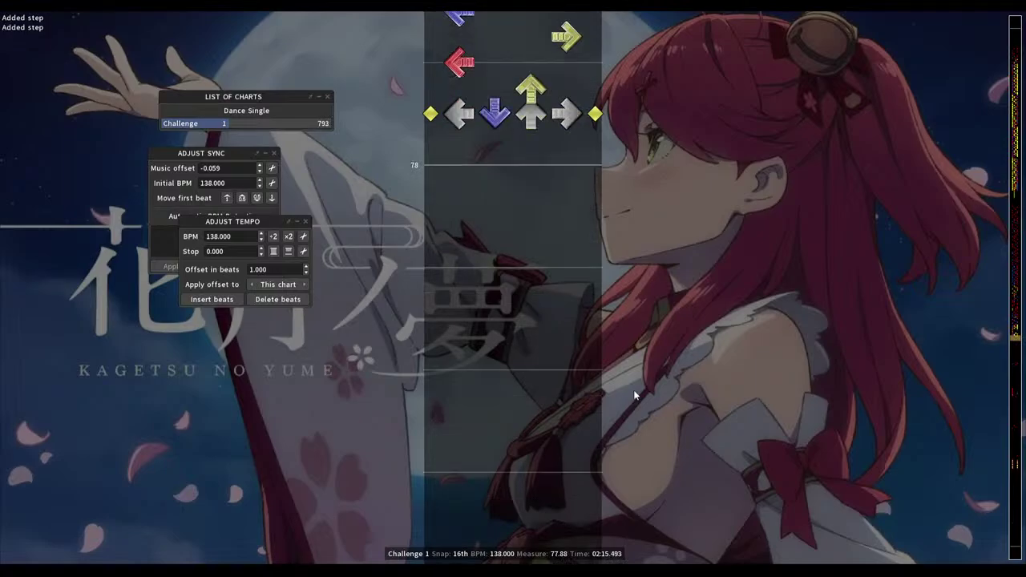
key(3)
Replay the run in measure 77, then add left, right, up and down arrows at measures 78, 78.0625, 78.125 and 78.1875
scroll(634, 390, up, 15)
scroll(633, 389, down, 12)
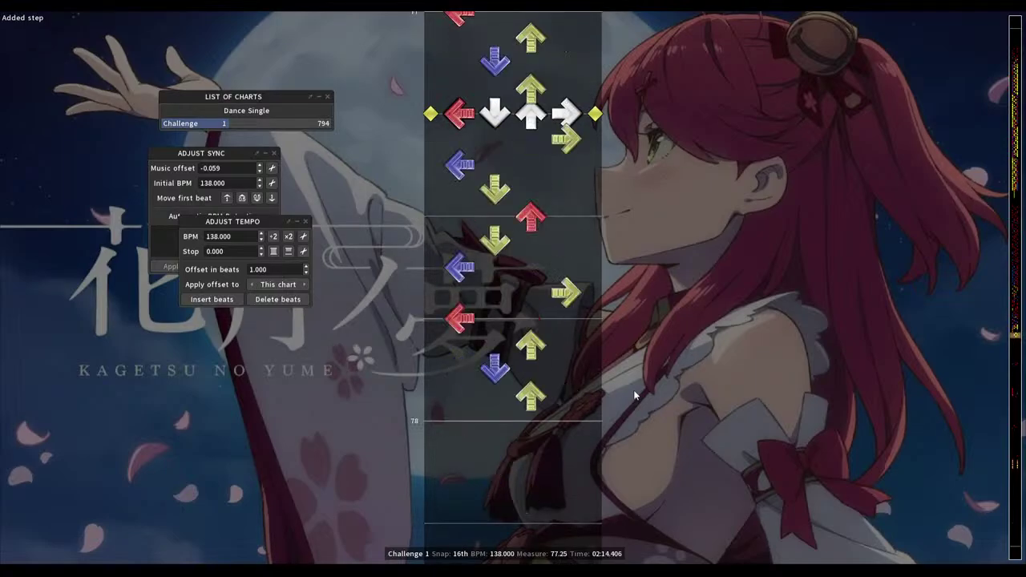
scroll(634, 389, up, 12)
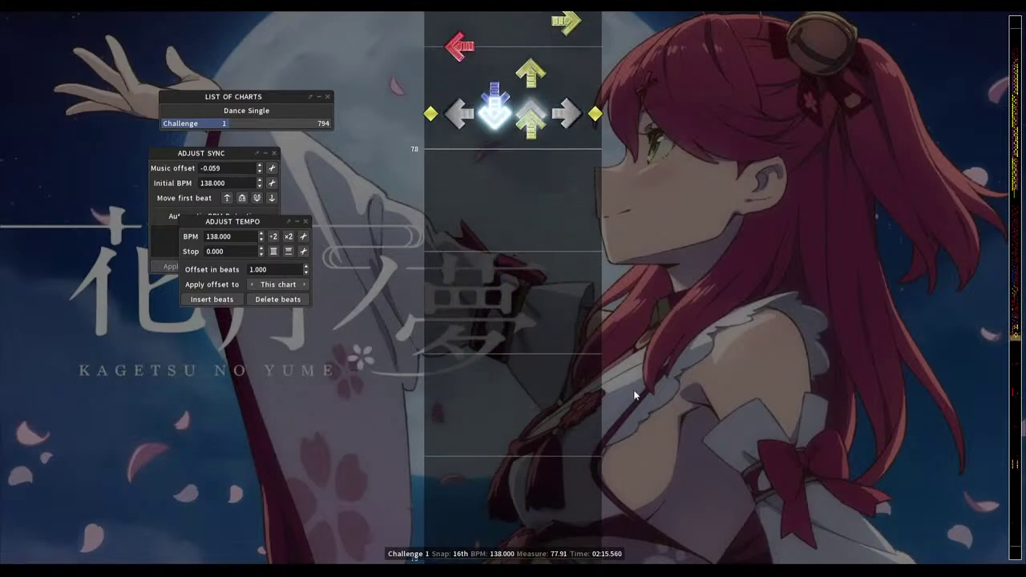
key(space)
key(1)
key(Down)
key(3)
key(Down)
key(Down)
key(2)
key(Down)
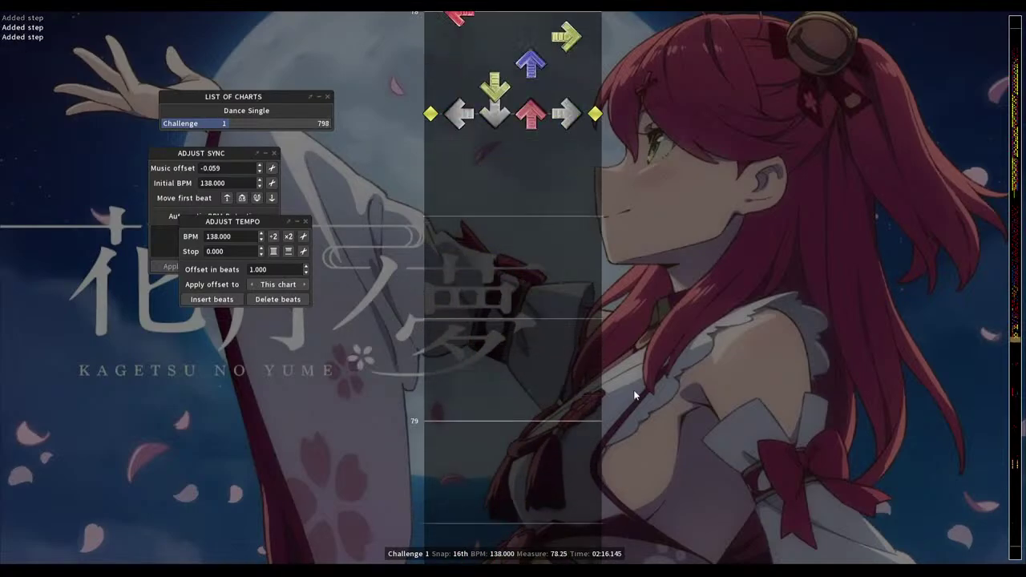
Add up, right, left and right arrows at measures 78.25, 78.3125, 78.375 and 78.4375
key(4)
key(Down)
key(Down)
key(1)
key(Down)
key(4)
key(Down)
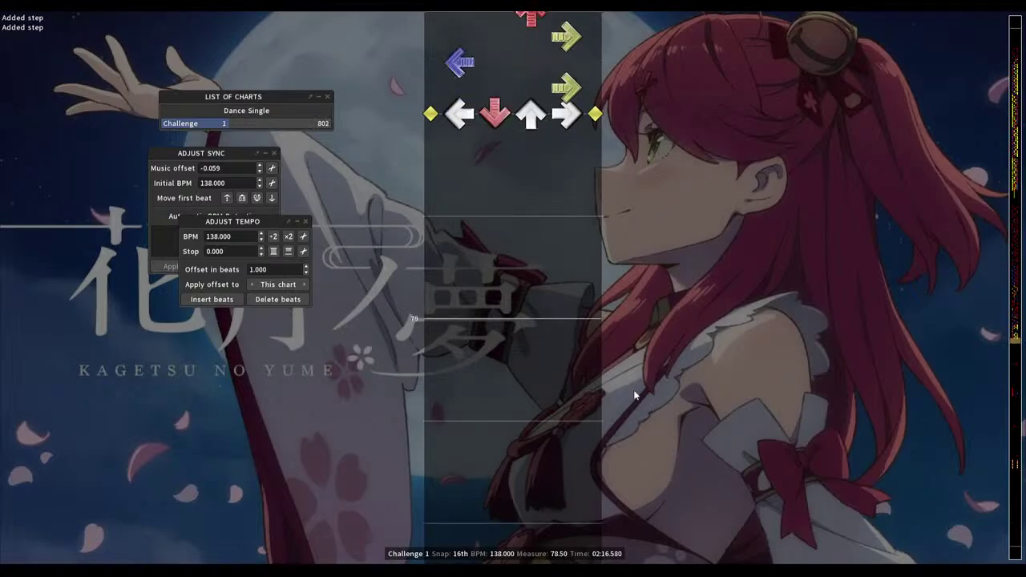
Continue the 16th-note run with down, up, left and right arrows at measures 78.5, 78.5625, 78.625 and 78.6875
key(2)
key(Down)
key(3)
key(Down)
key(1)
key(Down)
key(3)
key(Down)
Complete measure 78 with up, down, left and right arrows at 78.75, 78.8125, 78.875 and 78.9375
key(4)
key(Down)
key(2)
key(Down)
key(1)
key(Down)
key(4)
key(Down)
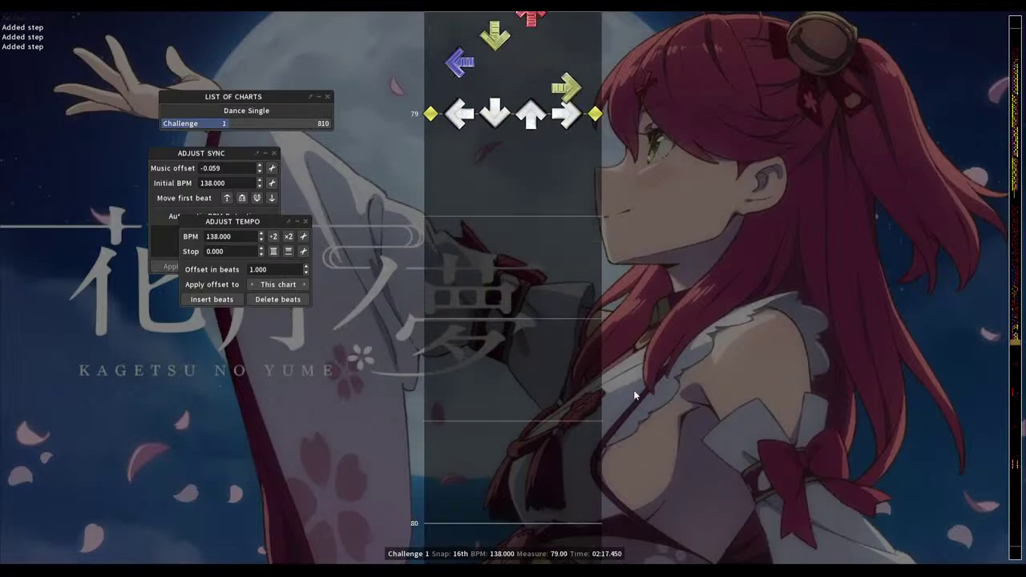
Add left, up, down and right arrows at measures 79, 79.0625, 79.125 and 79.1875
key(1)
key(Down)
key(3)
key(Down)
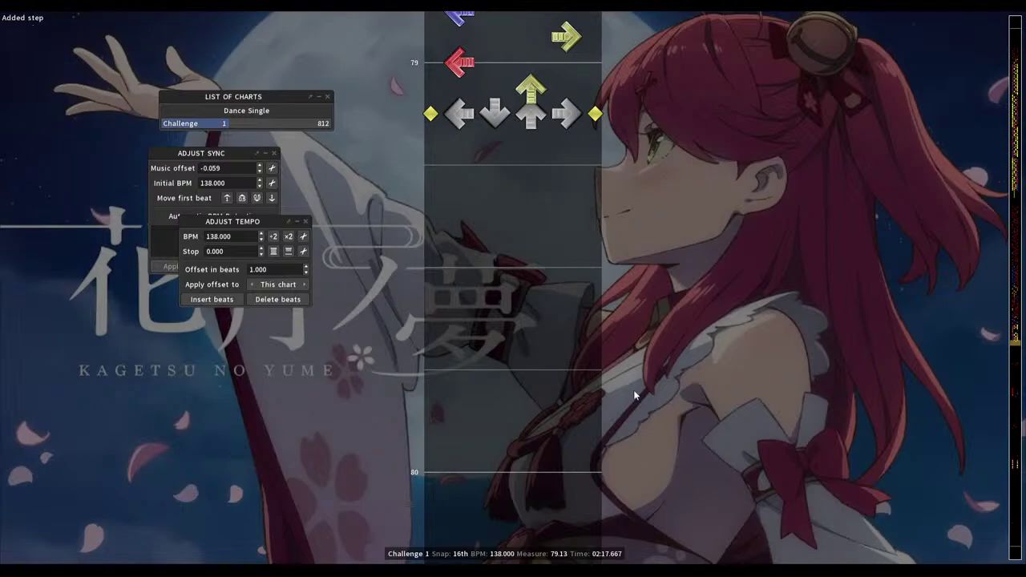
key(2)
key(Down)
key(4)
key(Down)
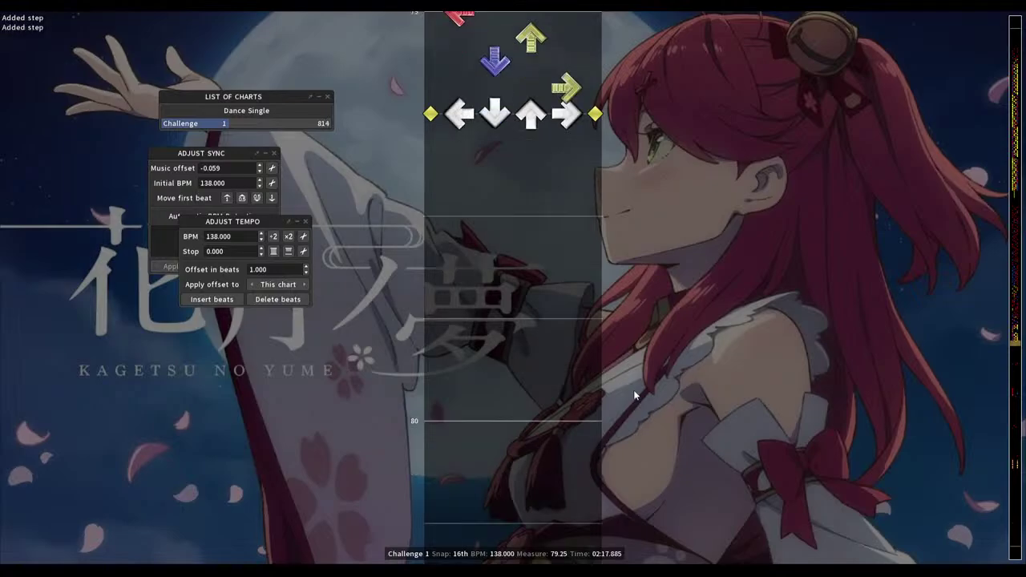
Add left, down, left, right and up arrows on consecutive 16th notes from measure 79.25 through 79.5
key(1)
key(Down)
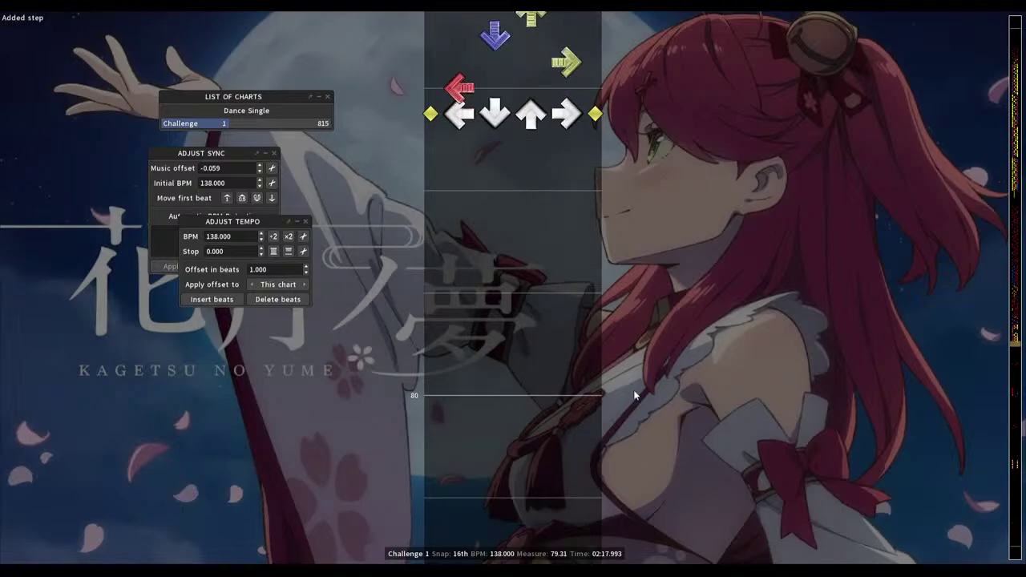
key(2)
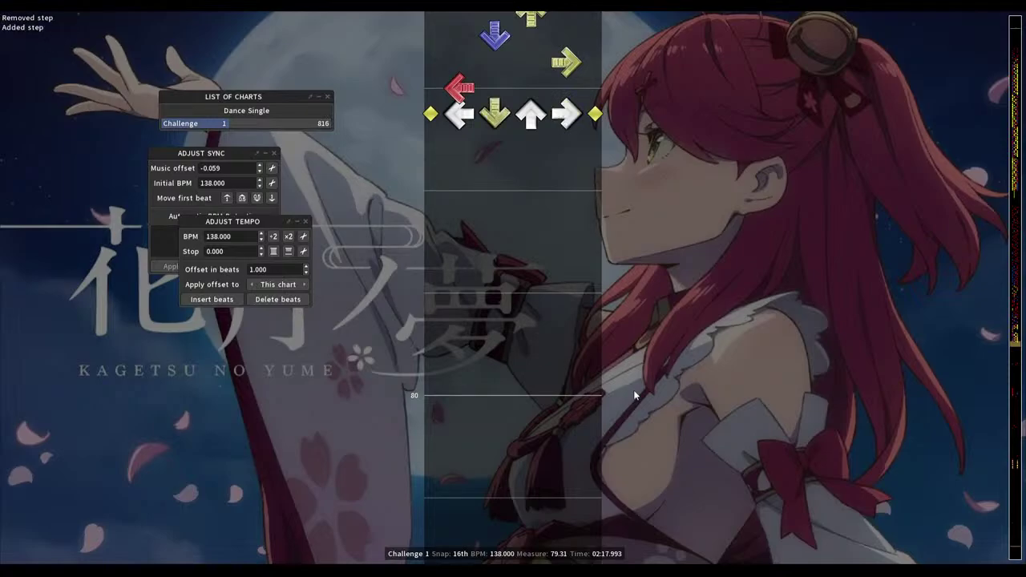
key(Down)
key(1)
key(Down)
key(4)
key(Down)
key(3)
key(Down)
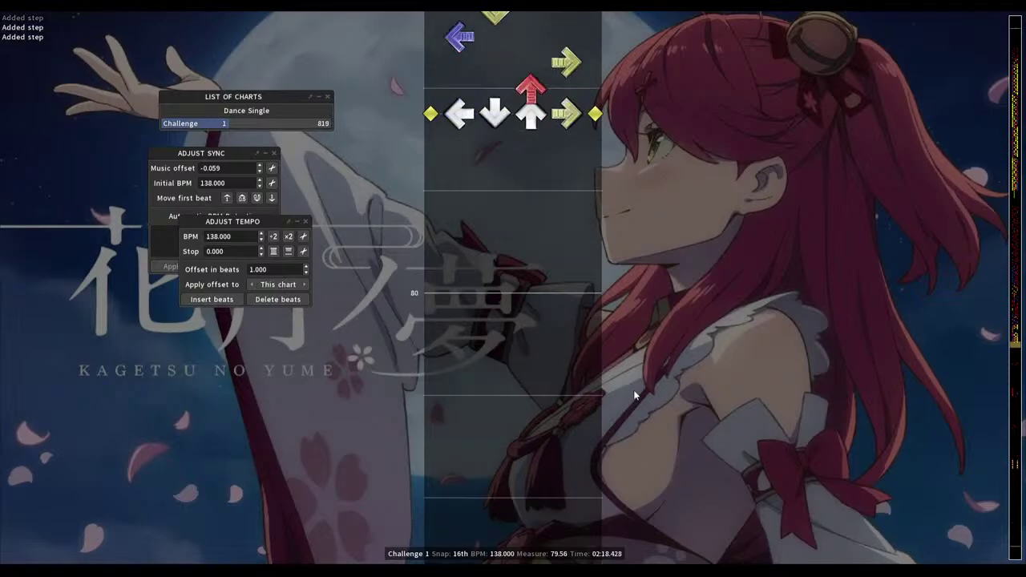
Continue the run with right, left, up and left arrows at measures 79.5625, 79.625, 79.6875 and 79.75
key(4)
key(Down)
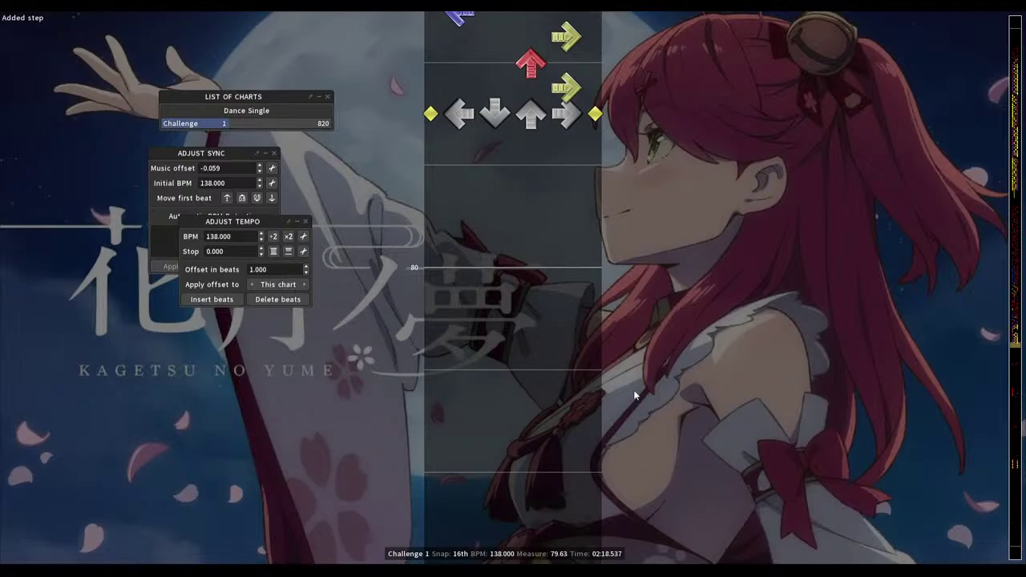
key(1)
key(Up)
key(Down)
key(Down)
key(3)
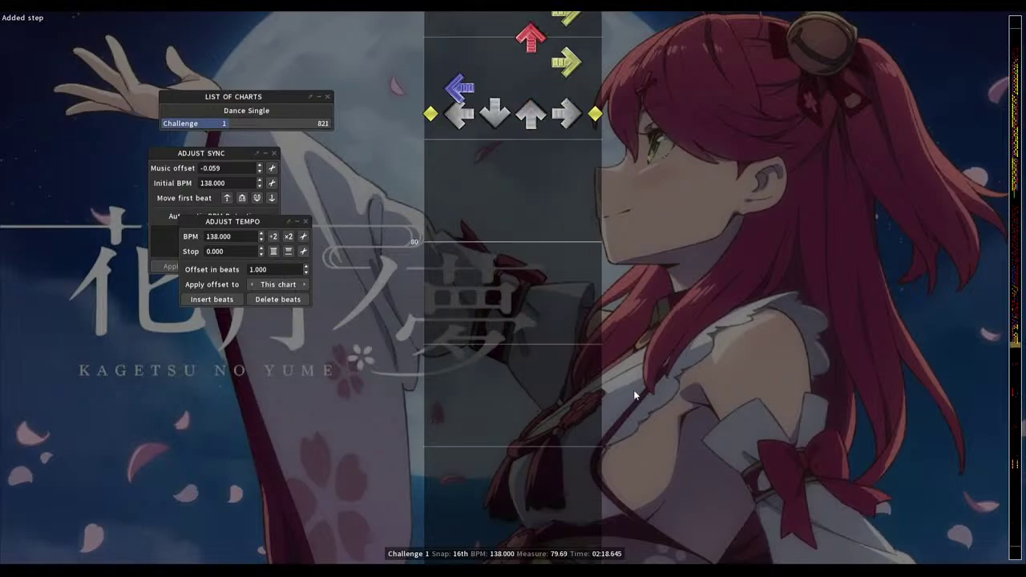
key(Down)
key(1)
key(Down)
Add right, down, right and left arrows at measures 79.8125, 79.875, 79.9375 and 80
key(3)
key(Down)
key(2)
key(Down)
key(4)
key(Down)
key(1)
key(Down)
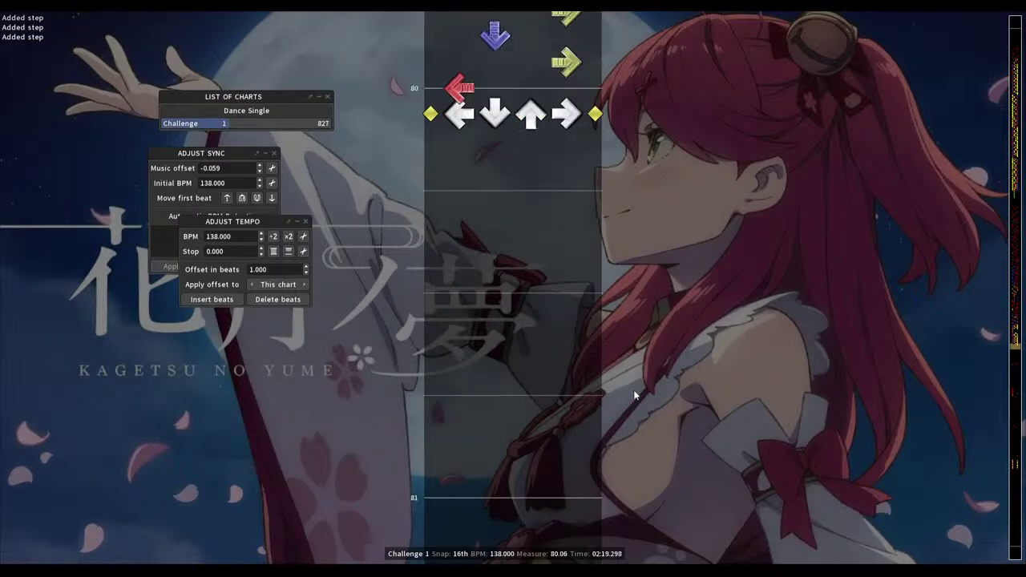
Add up, down, right, left and right arrows on consecutive 16th notes from measure 80.0625 through 80.3125
key(3)
key(Down)
key(2)
key(Down)
key(4)
key(Down)
key(1)
key(Down)
key(4)
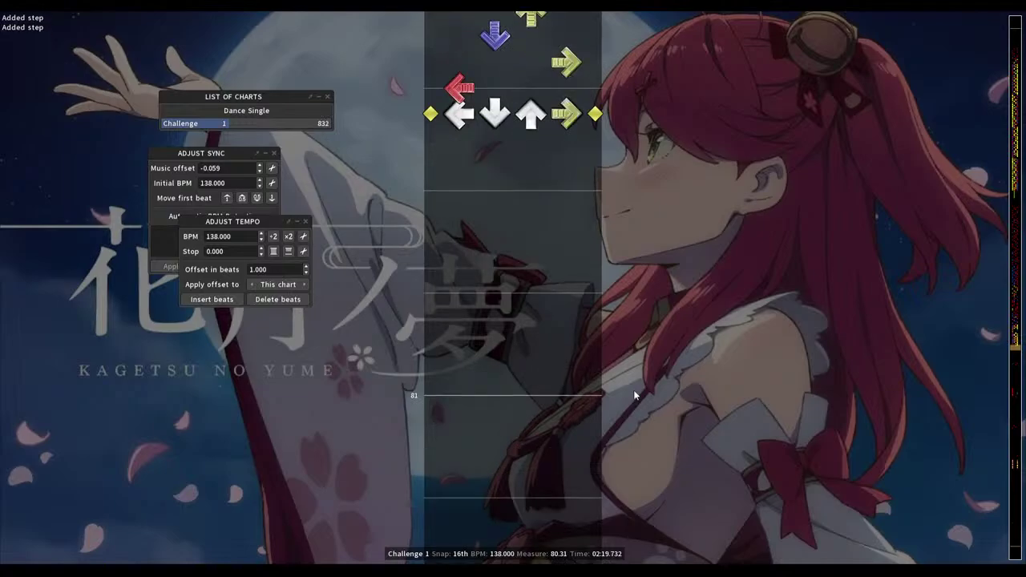
key(Down)
Add up, down, left and right arrows at measures 80.375, 80.4375, 80.5 and 80.5625
key(3)
key(Down)
key(2)
key(Down)
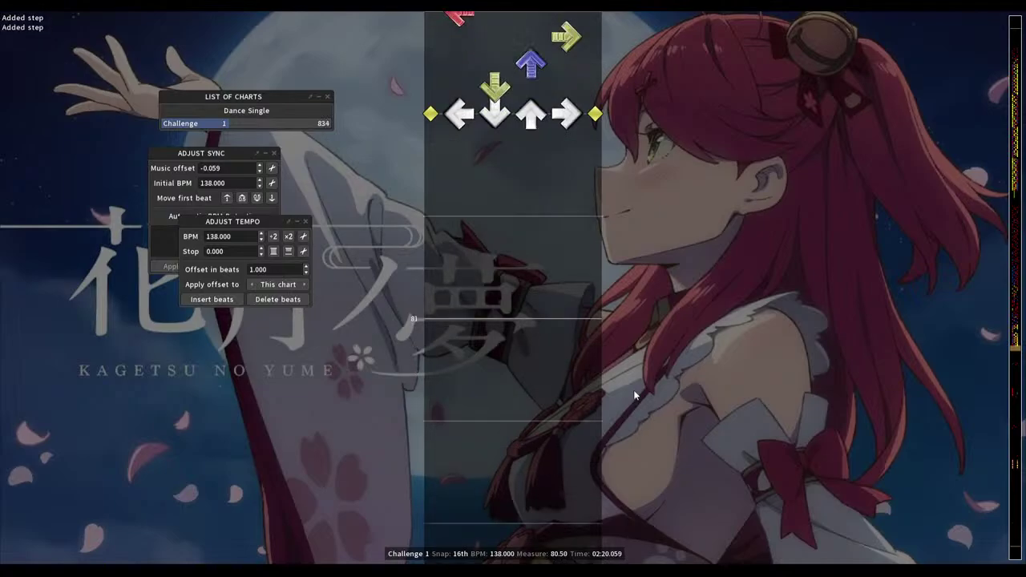
key(1)
key(Down)
key(4)
key(Down)
Add left, down, up and right arrows at measures 80.625, 80.6875, 80.75 and 80.8125
key(1)
key(Down)
key(2)
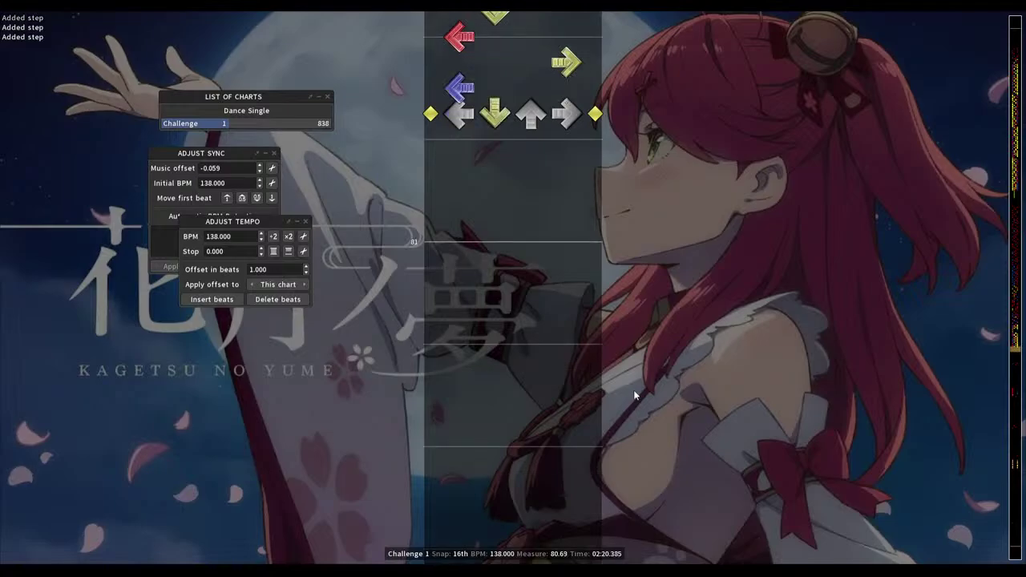
key(Down)
key(3)
key(Down)
key(4)
key(Down)
Add left and up arrows at measures 80.875 and 80.9375, replacing the accidental hold with a single left arrow
key(1)
key(Down)
key(3)
key(1)
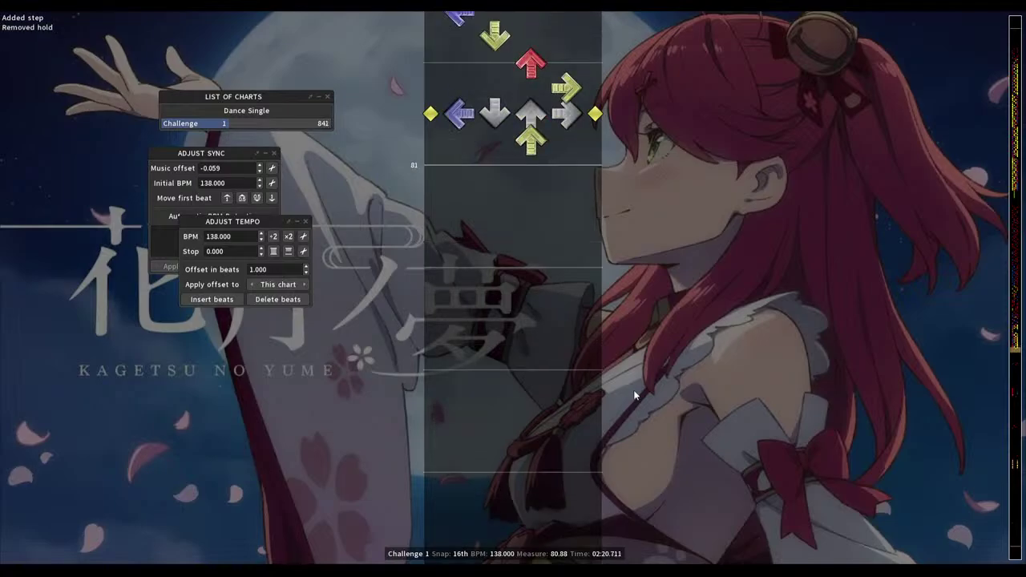
key(Down)
Add left, right, down and up arrows at measures 81, 81.0625, 81.125 and 81.1875
key(1)
key(Down)
key(4)
key(Down)
key(2)
key(Down)
key(3)
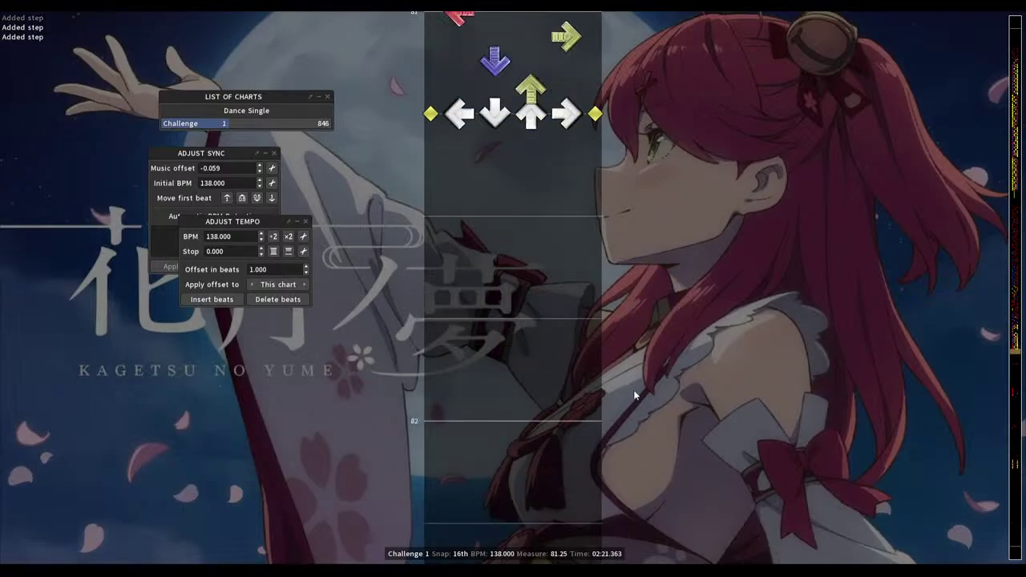
key(Down)
Add down, right, left and right arrows at measures 81.25, 81.3125, 81.375 and 81.4375
key(2)
key(Down)
key(4)
key(Down)
key(1)
key(Down)
key(4)
key(Down)
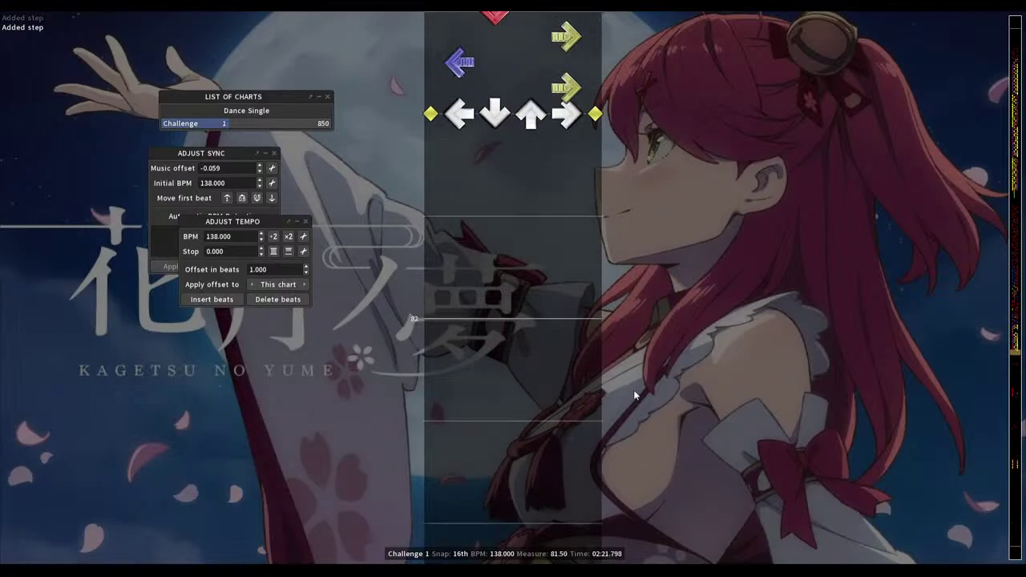
Add alternating up, down, up and down arrows at measures 81.5, 81.5625, 81.625 and 81.6875
key(3)
key(Down)
key(2)
key(Down)
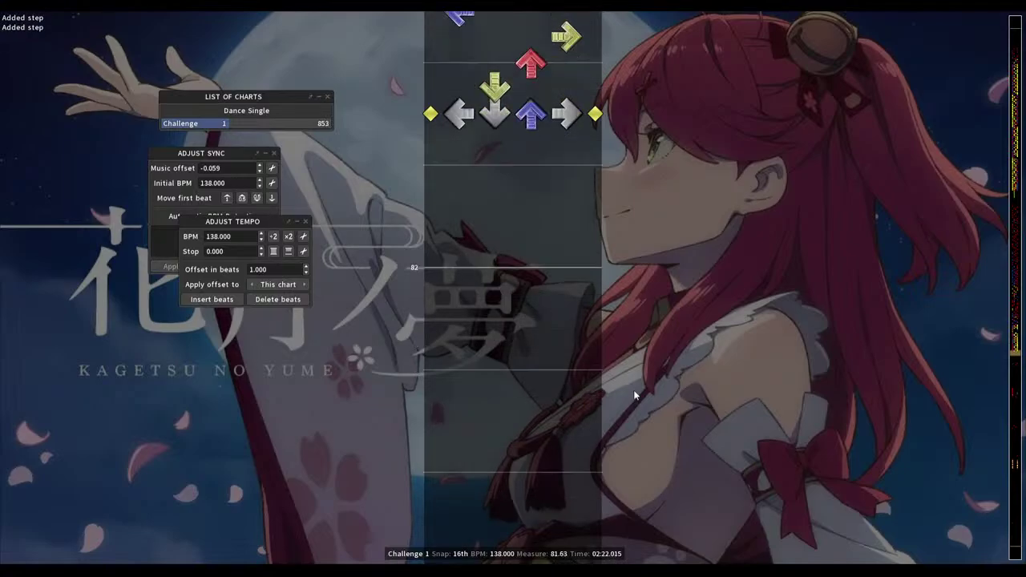
key(3)
key(Down)
key(2)
key(Down)
Complete measure 81 with left, right, left and up arrows at 81.75, 81.8125, 81.875 and 81.9375
key(Down)
key(4)
key(Down)
key(1)
key(Down)
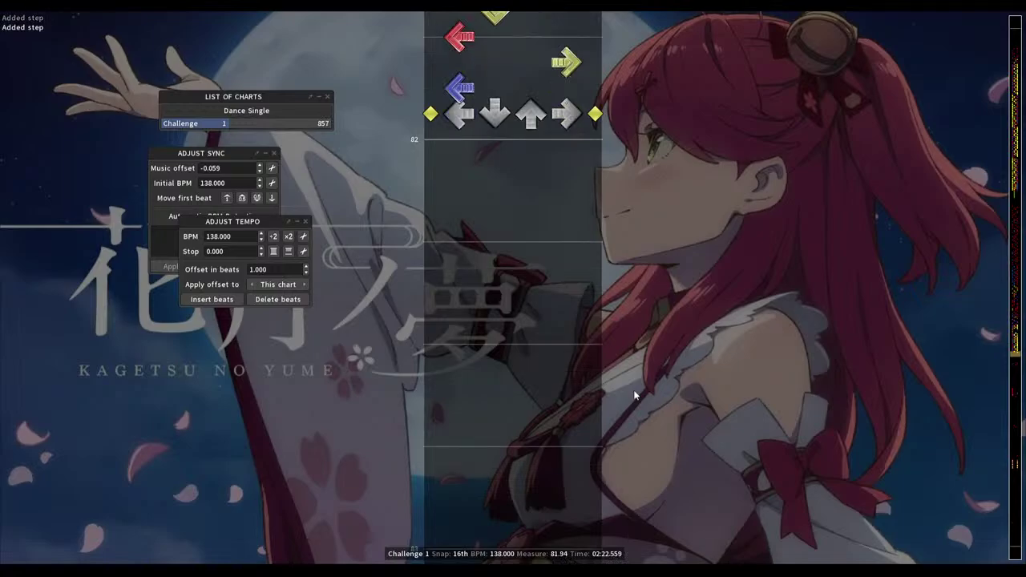
key(3)
key(Down)
Add down, up, down and right arrows at measures 82, 82.0625, 82.125 and 82.1875
key(2)
key(Down)
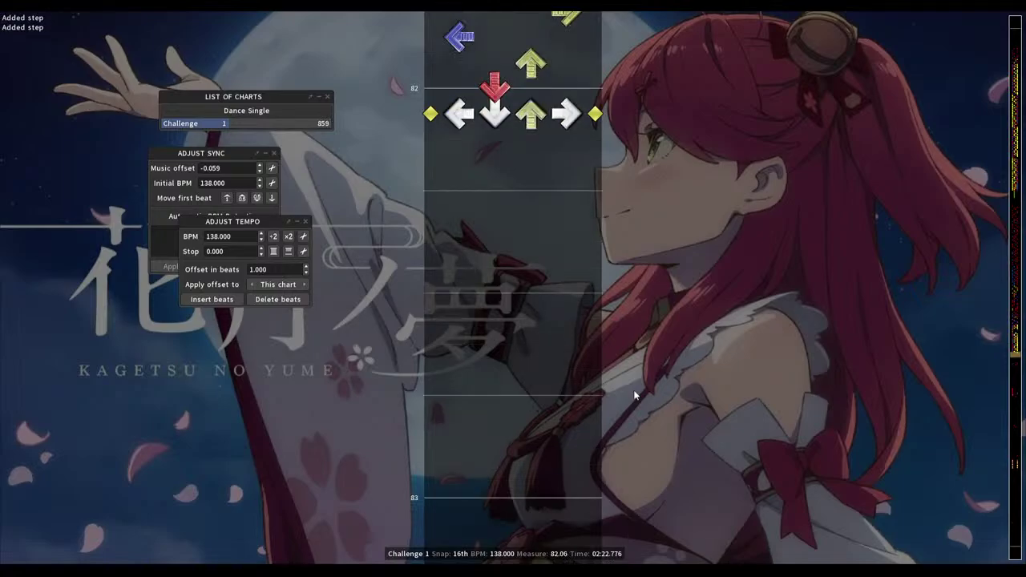
key(3)
key(Down)
key(2)
key(Down)
key(4)
key(Down)
Add left, right, up and down arrows at measures 82.25, 82.3125, 82.375 and 82.4375
key(1)
key(Down)
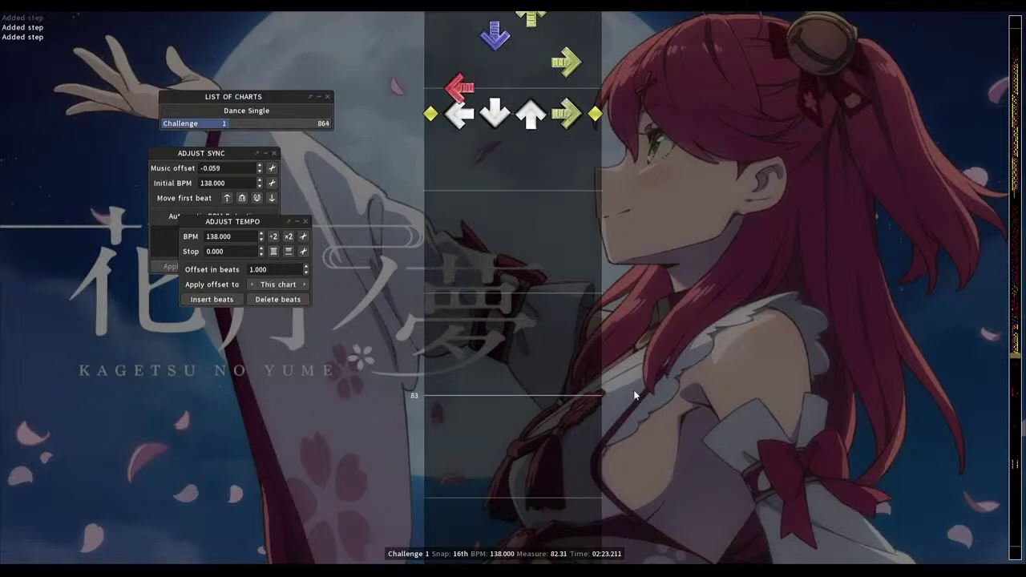
key(4)
key(Down)
key(3)
key(Down)
key(2)
key(Down)
Continue the run with left, right, left and up arrows at measures 82.5, 82.5625, 82.625 and 82.6875
key(1)
key(Down)
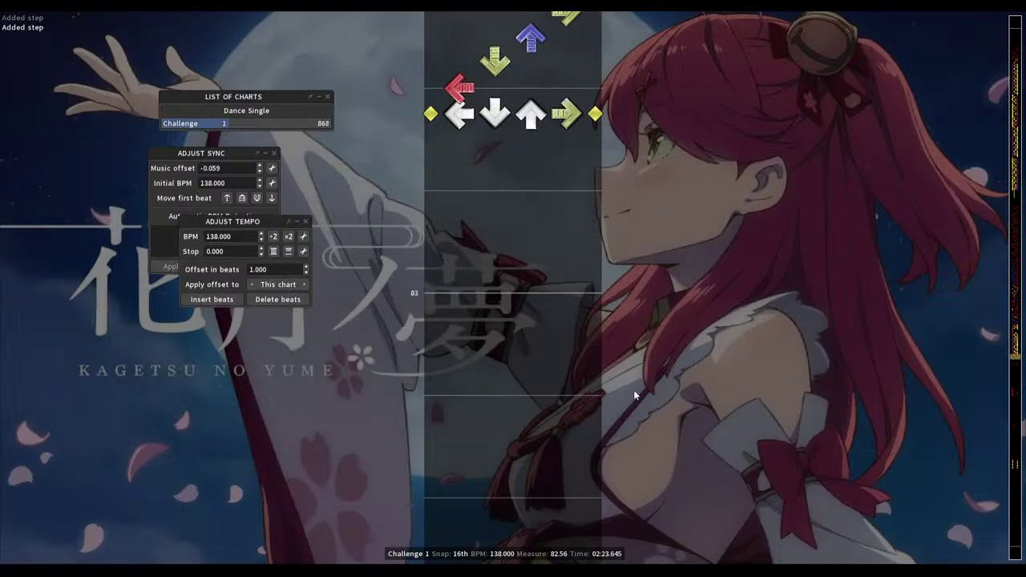
key(Down)
key(1)
key(Down)
key(3)
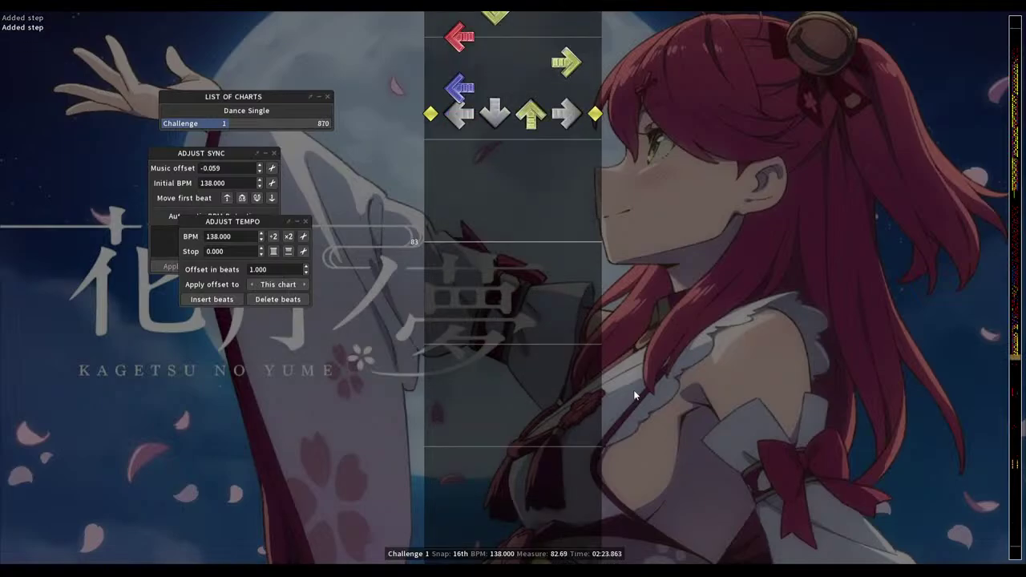
Add down, up, left and right arrows at measures 82.75, 82.8125, 82.875 and 82.9375
key(Down)
key(2)
key(Down)
key(3)
key(Down)
key(1)
key(Down)
key(4)
Add up, down, up, right and left arrows at measures 83, 83.0625, 83.125, 83.1875 and 83.25
key(Down)
key(3)
key(Down)
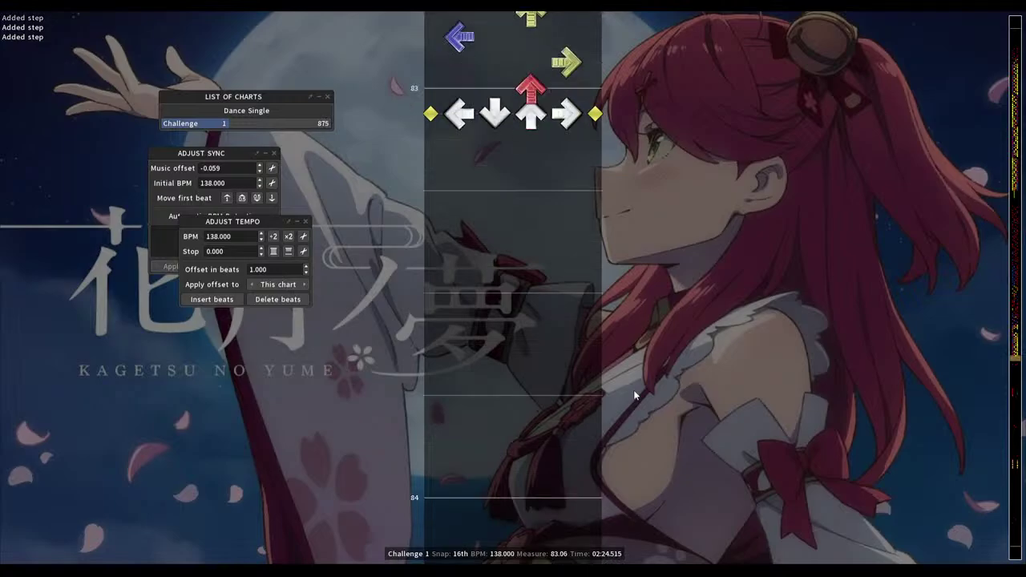
key(2)
key(Down)
key(3)
key(Down)
key(4)
key(Down)
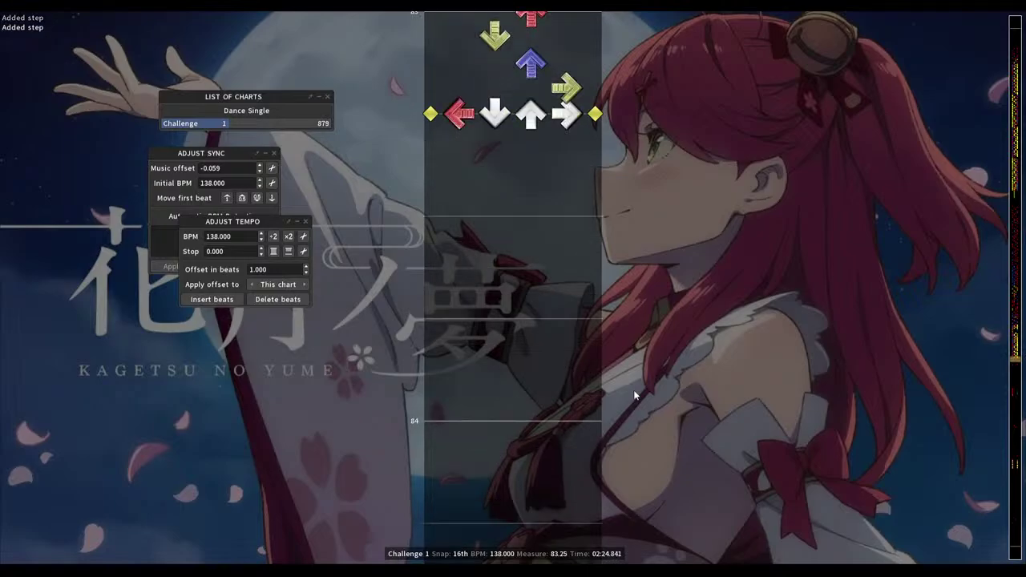
Add down, up and down arrows at measures 83.3125, 83.375 and 83.4375
key(Down)
key(2)
key(Down)
key(3)
key(Down)
key(2)
Continue the run with left, right, left and up arrows at measures 83.5, 83.5625, 83.625 and 83.6875
key(Down)
key(1)
key(Down)
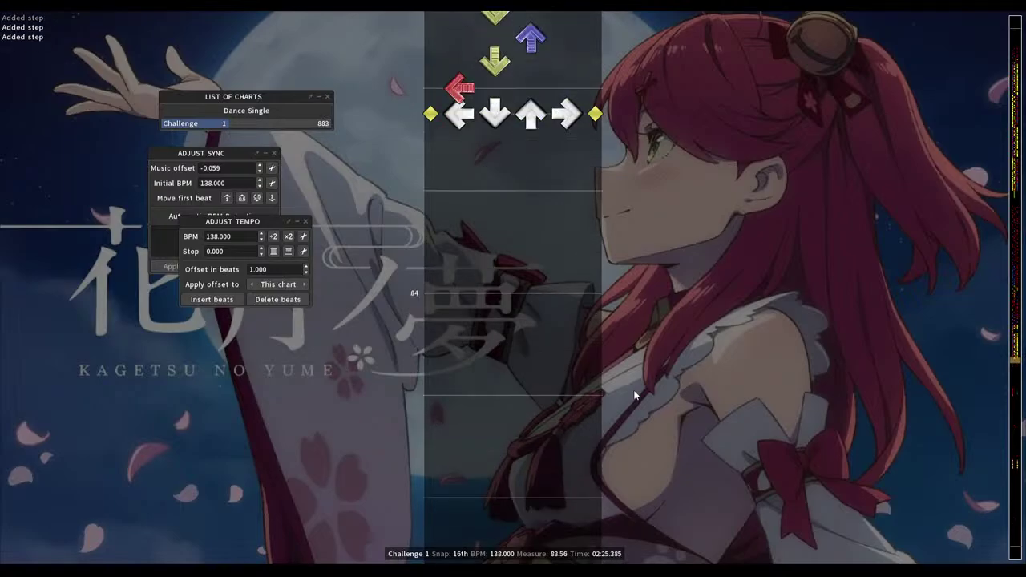
key(4)
key(Down)
key(1)
key(Down)
key(3)
Complete measure 83 with down, up, left and right arrows at 83.75, 83.8125, 83.875 and 83.9375
key(Down)
key(2)
key(Down)
key(3)
key(Down)
key(1)
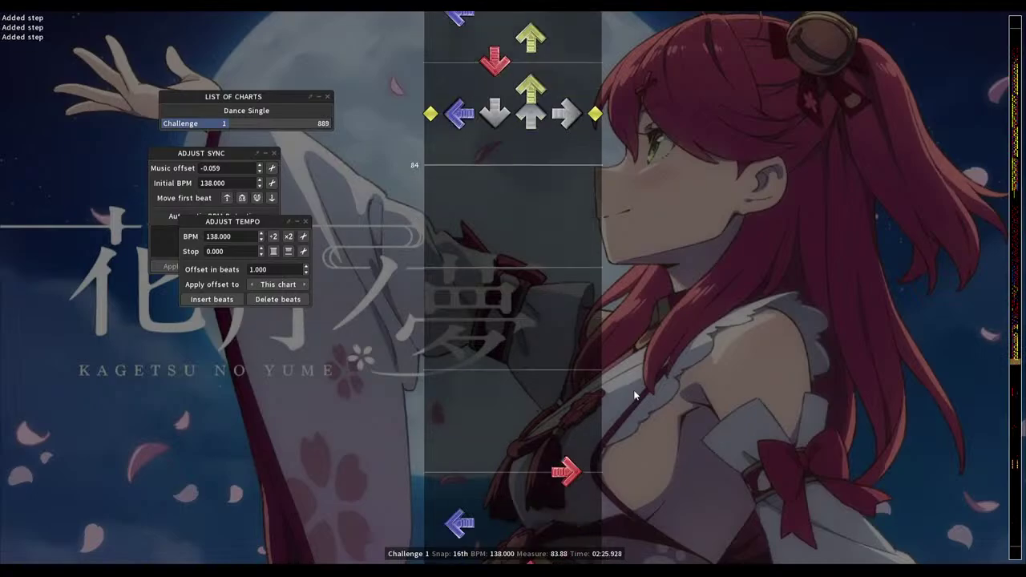
key(Down)
key(4)
Add down, up and down arrows at measures 84, 84.0625 and 84.125
key(Down)
key(2)
key(Down)
key(3)
key(Down)
key(2)
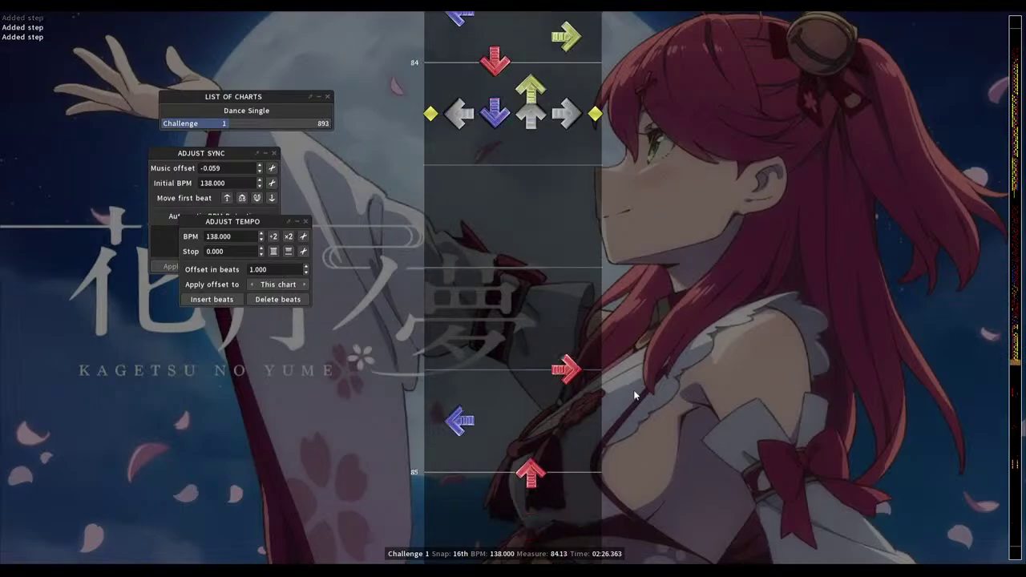
key(Down)
Add left, right, up and down arrows at measures 84.25, 84.3125, 84.375 and 84.4375
key(Down)
key(1)
key(Down)
key(4)
key(Down)
key(3)
key(Down)
key(2)
Add left, right, left and up arrows at measures 84.5, 84.5625, 84.625 and 84.6875
key(Down)
key(1)
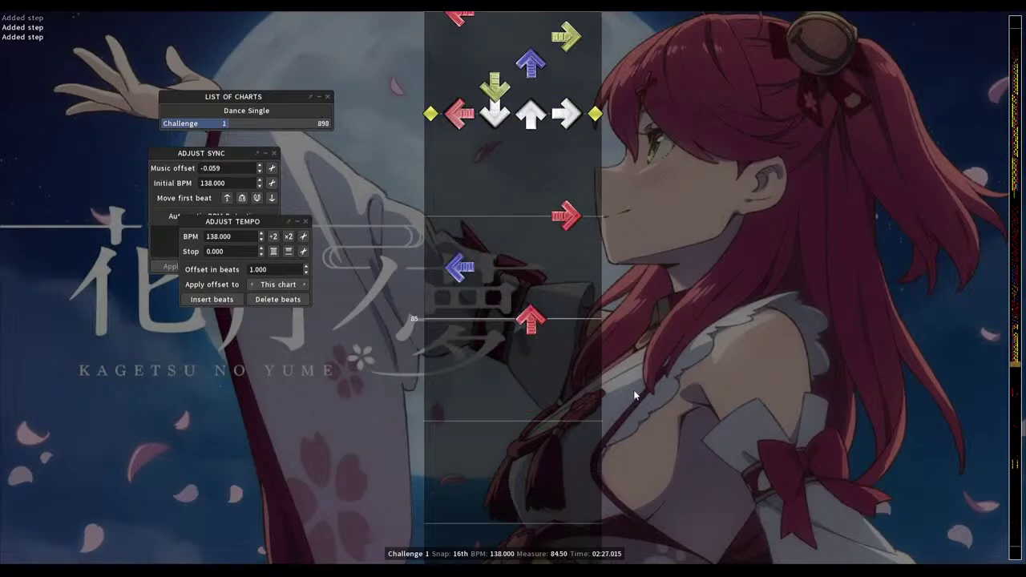
key(Down)
key(4)
key(Down)
key(1)
key(Down)
key(3)
Replace the existing right arrow at measure 84.75 with a down arrow and the left arrow at 84.875 with a right arrow
key(Down)
key(4)
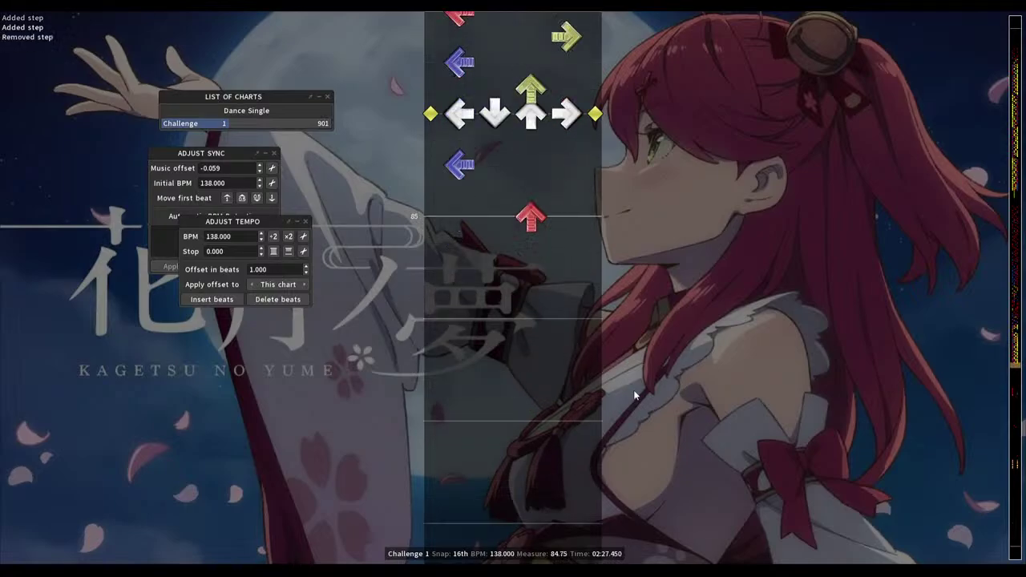
key(2)
key(Down)
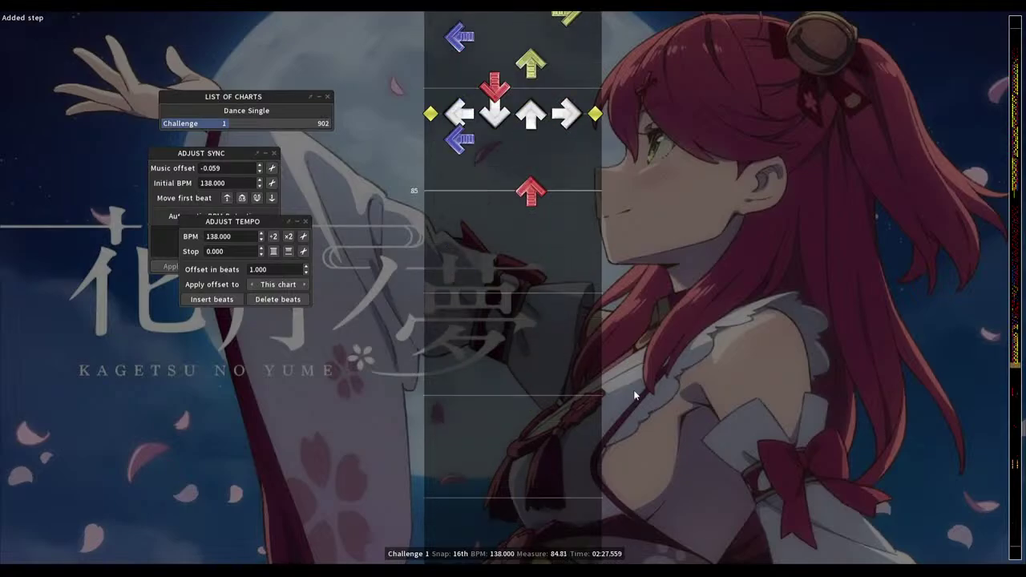
key(1)
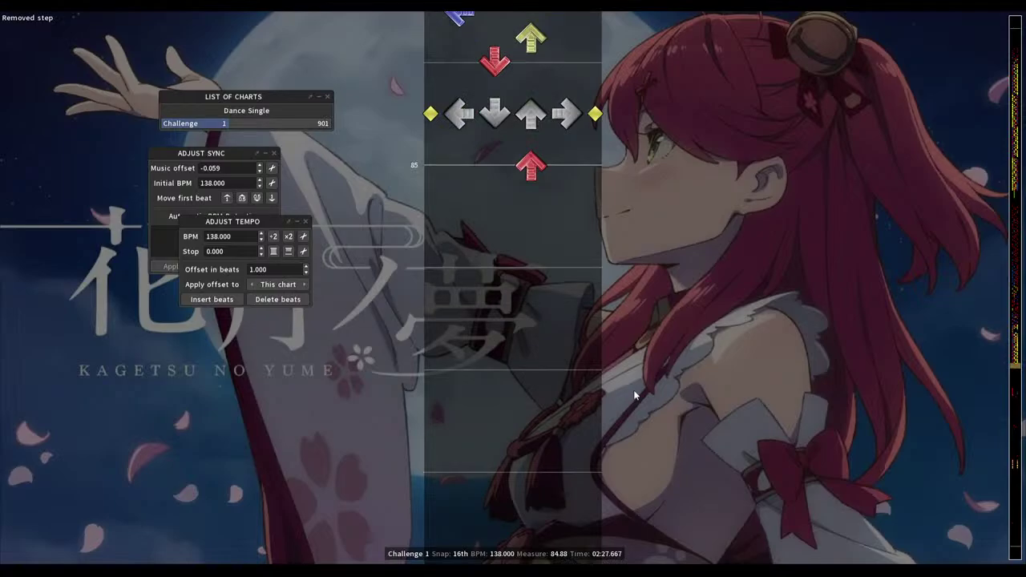
key(4)
Replace the existing up arrow at measure 85 with a left arrow and play the surrounding run back
key(Down)
key(Down)
key(3)
scroll(634, 389, up, 15)
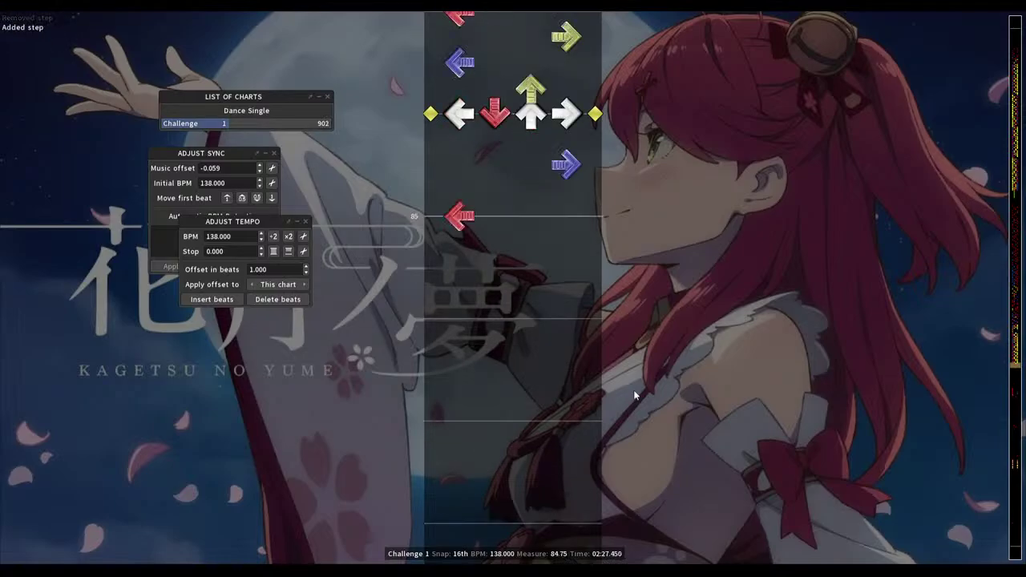
key(space)
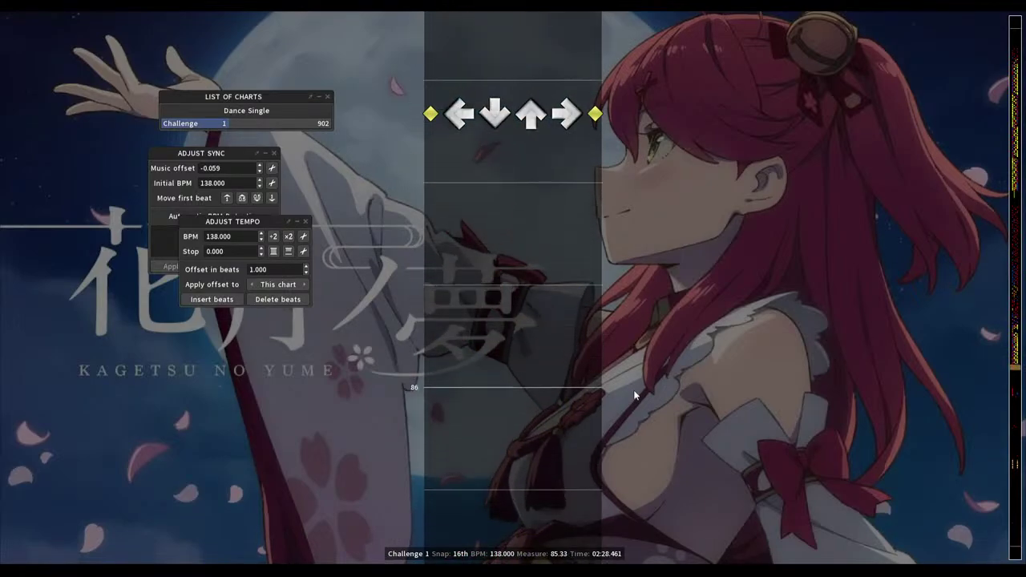
key(space)
Add down, left and right arrows at measures 85.0625, 85.125 and 85.1875
key(2)
key(1)
key(4)
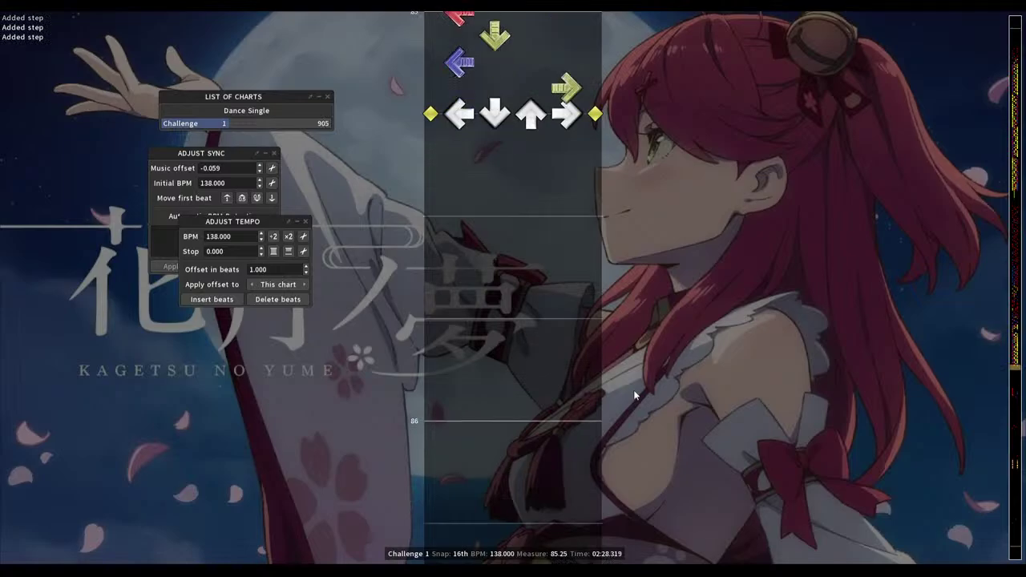
Add up, down, left and right arrows at measures 85.25, 85.3125, 85.375 and 85.4375
key(3)
key(2)
key(1)
key(4)
Add left, up, down and right arrows at measures 85.5, 85.5625, 85.625 and 85.6875
key(1)
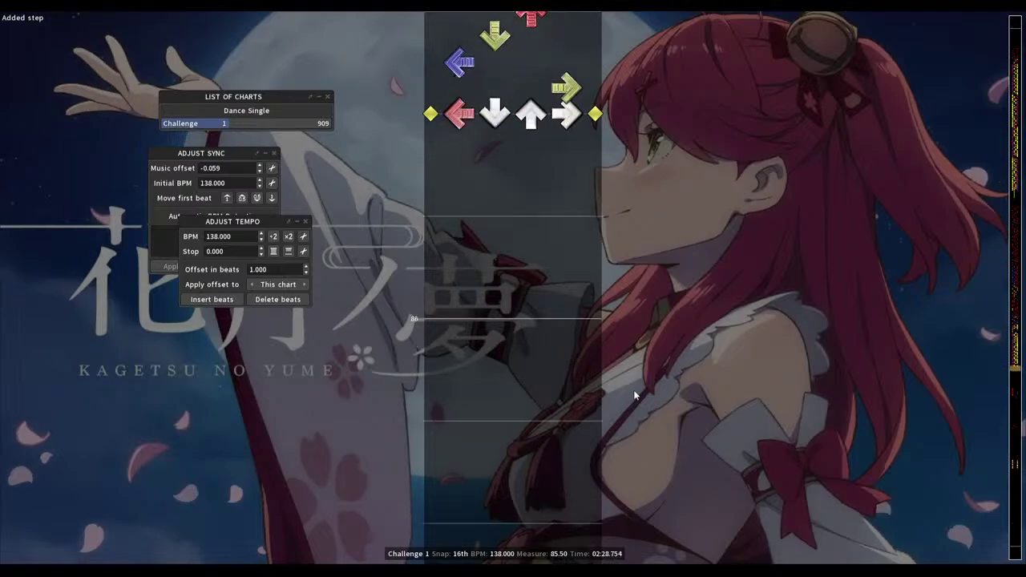
key(3)
key(2)
key(4)
Add a left arrow at measure 85.75 and continue the 16th run through 86.1875, using left, right, left and up from measure 86
key(1)
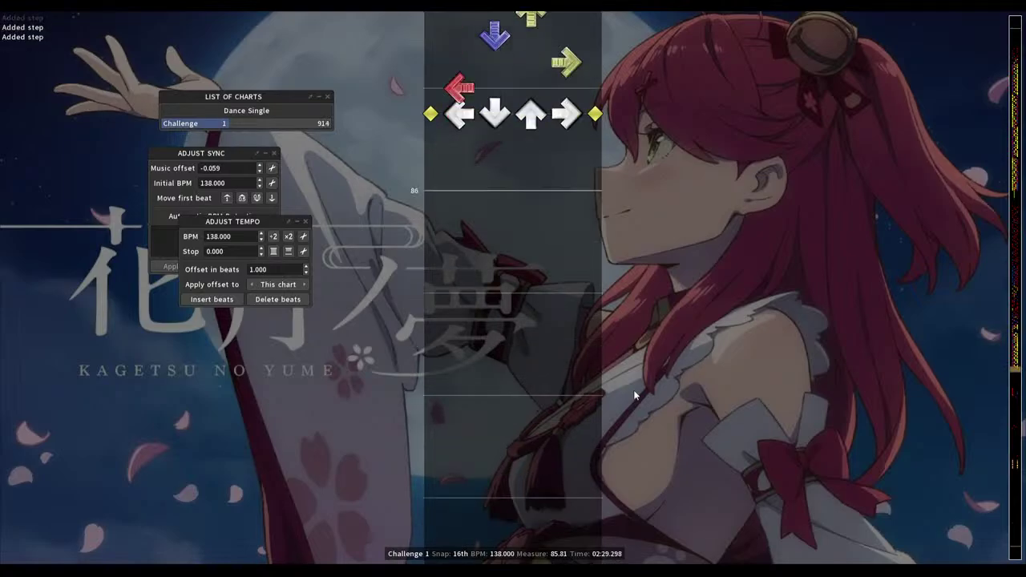
key(3)
key(2)
key(1)
key(4)
key(1)
key(3)
key(2)
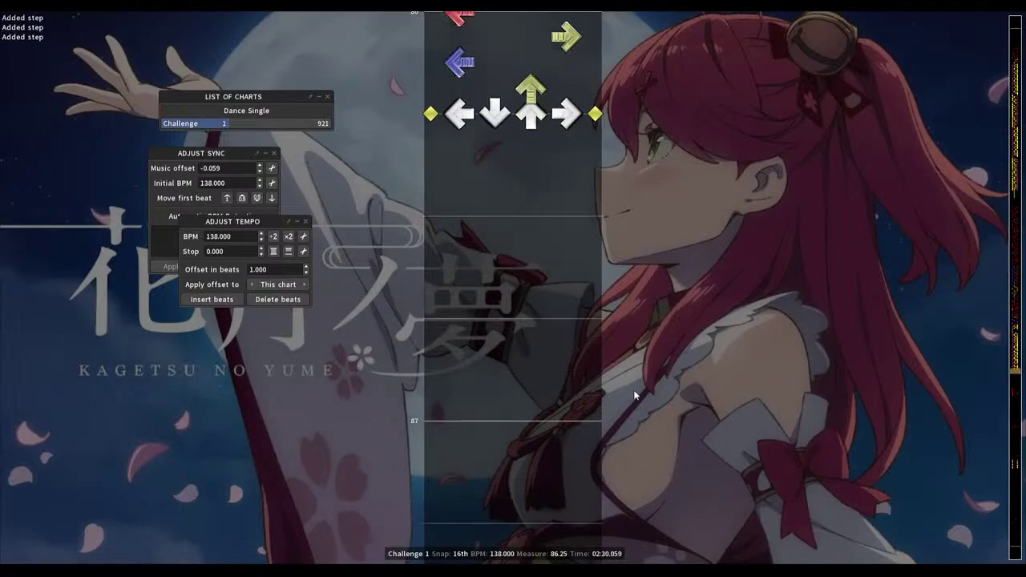
Fill measures 86.25 through 86.8125 with 16th arrows, ending with down, right, left and right from 86.625
key(3)
key(1)
key(4)
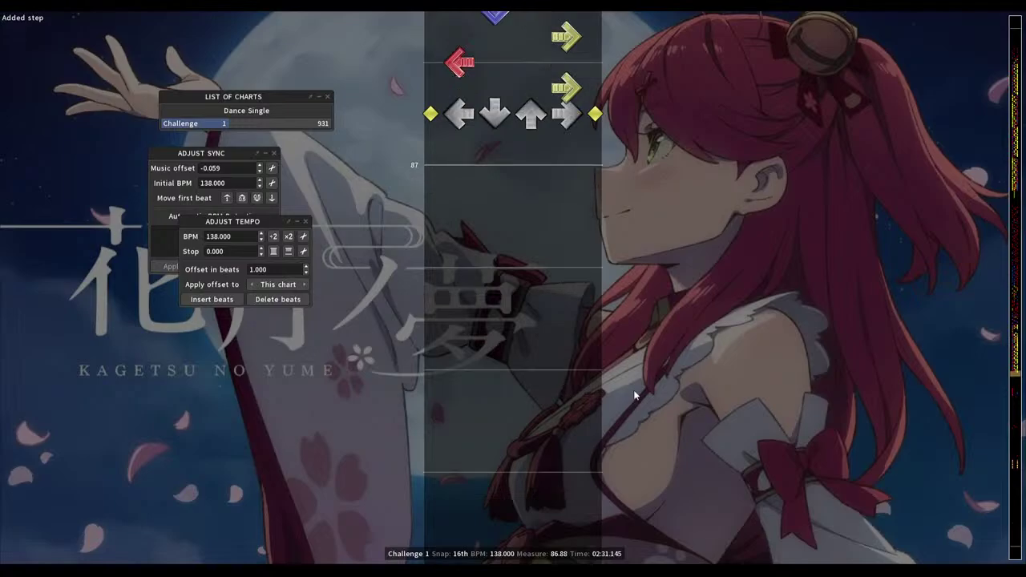
Add left, down, up, down and up arrows at measures 86.875, 86.9375, 87, 87.0625 and 87.125
key(1)
key(2)
key(3)
key(2)
key(3)
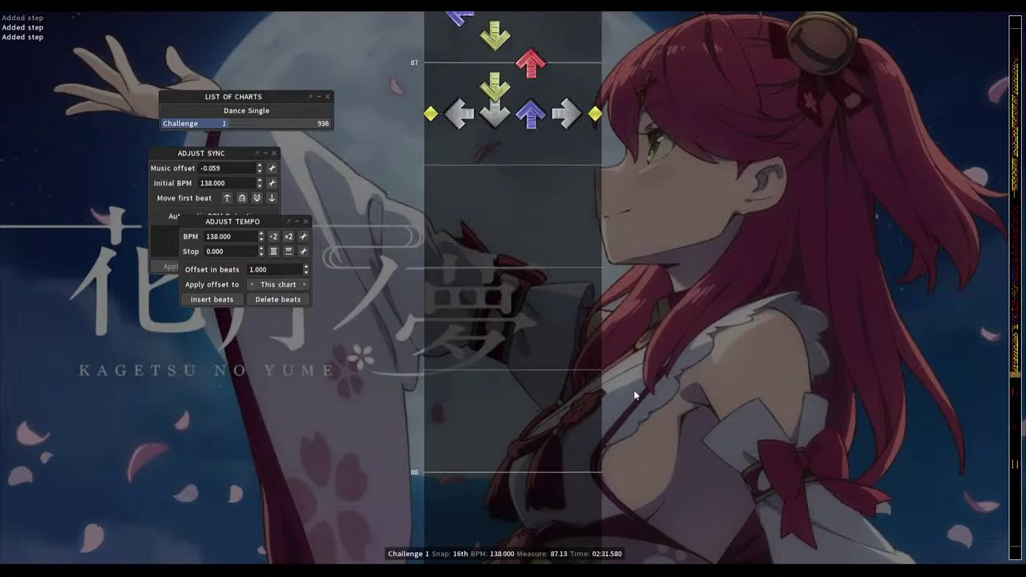
Add right, left, up and left arrows at measures 87.1875, 87.25, 87.3125 and 87.375
key(4)
key(1)
key(3)
key(1)
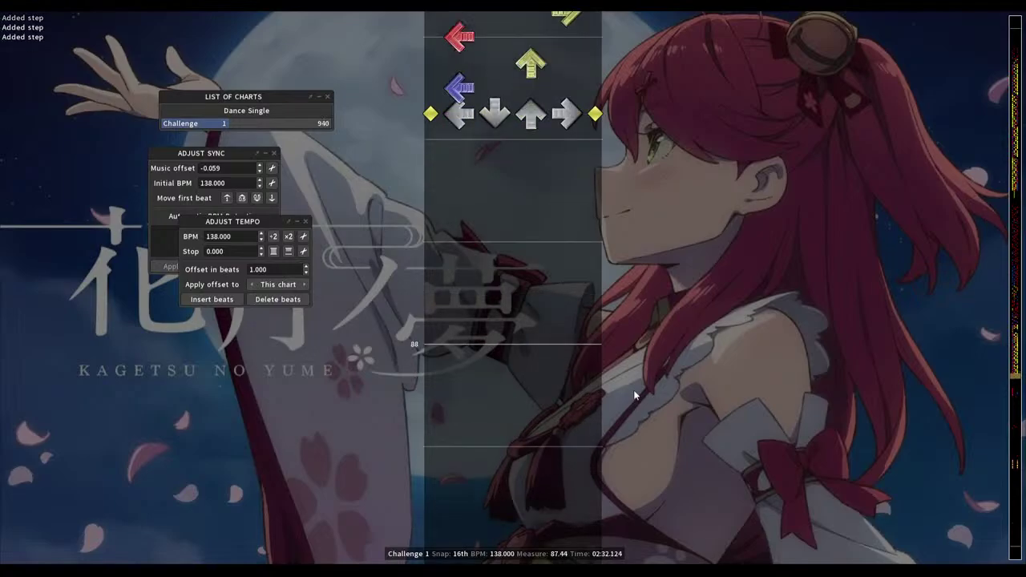
Continue the 16th run from measure 87.4375 through 87.75, ending with right, left, down and left from 87.5625
key(4)
key(2)
key(1)
key(2)
key(1)
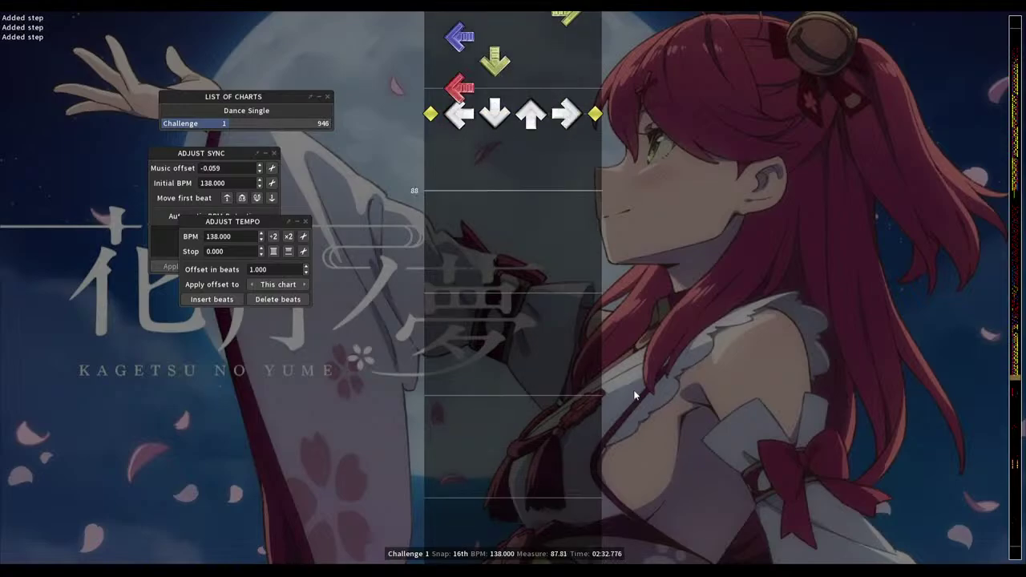
Complete measure 87 with right, up and right arrows at 87.8125, 87.875 and 87.9375
key(4)
key(3)
key(4)
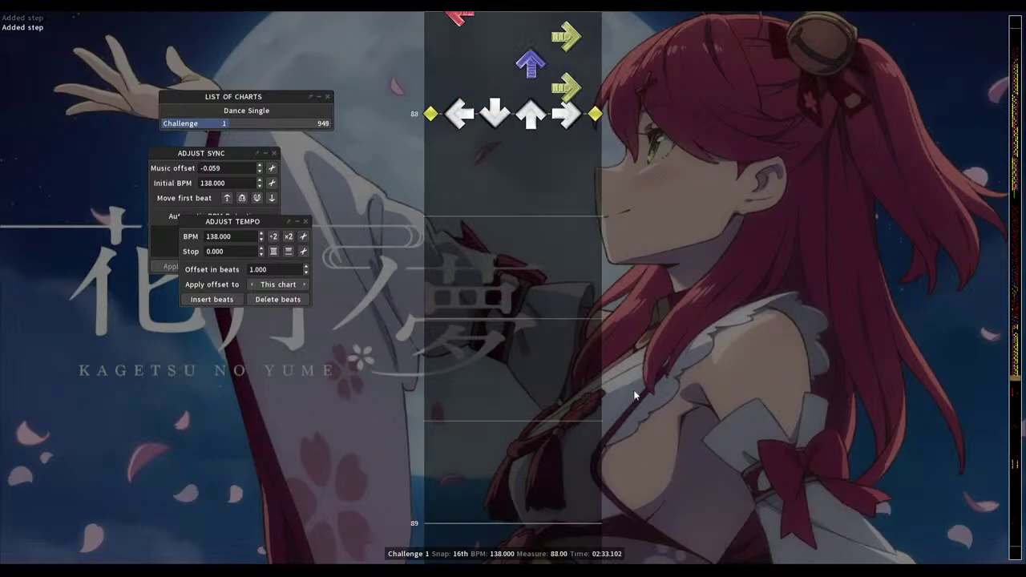
Add left, down, up and right arrows at measures 88, 88.0625, 88.125 and 88.1875
key(1)
key(2)
key(3)
key(4)
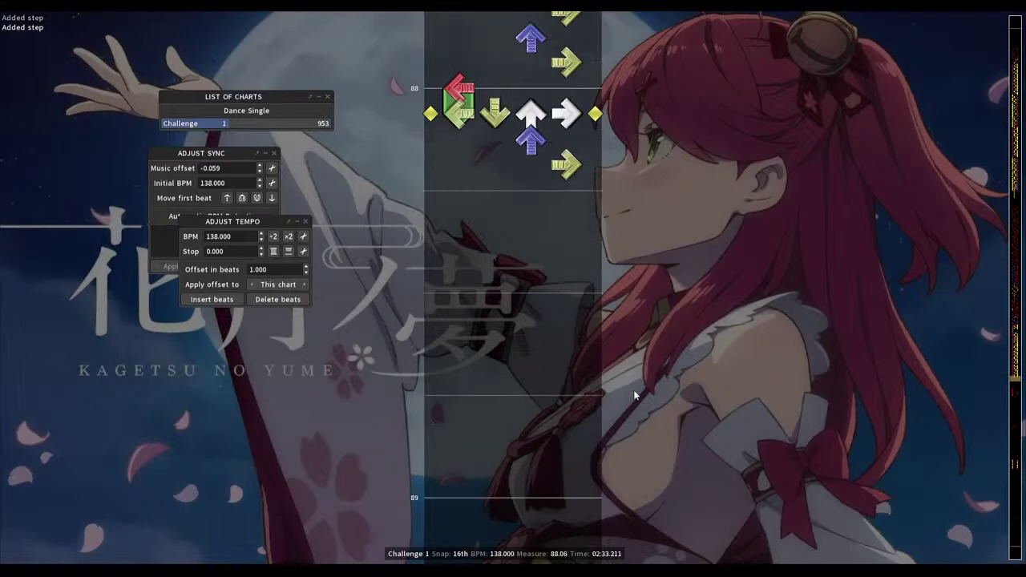
key(1)
key(2)
Add left, right, down and up arrows at measures 88.25, 88.3125, 88.375 and 88.4375
key(Down)
key(Down)
key(Down)
key(Down)
key(2)
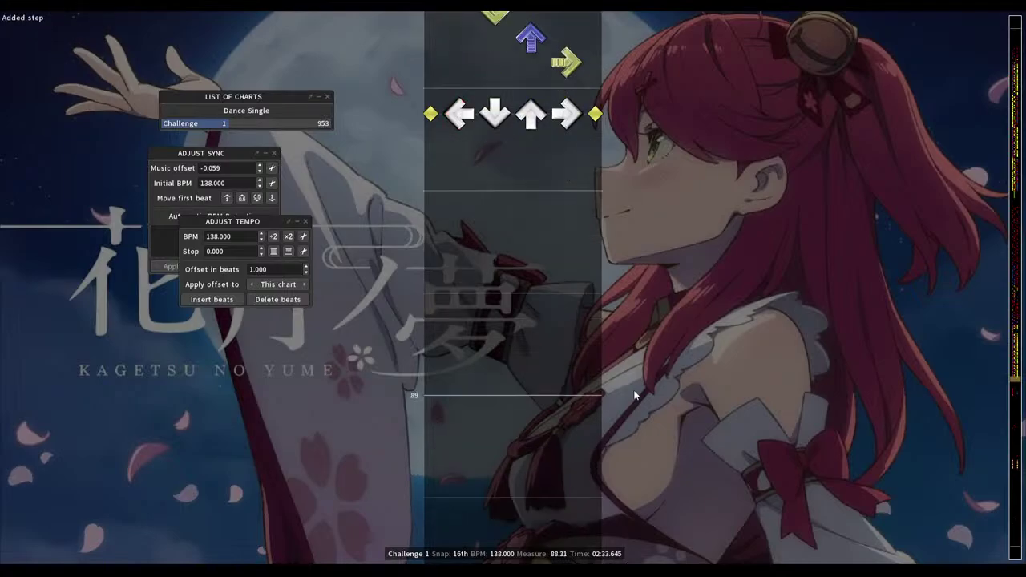
key(Up)
key(1)
key(Down)
key(4)
key(Down)
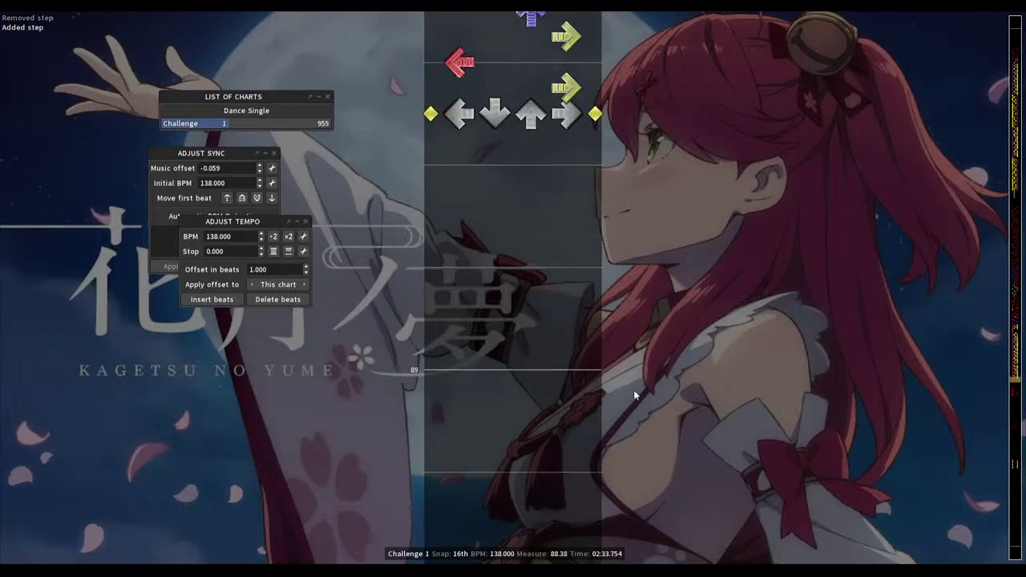
key(2)
key(Down)
key(Down)
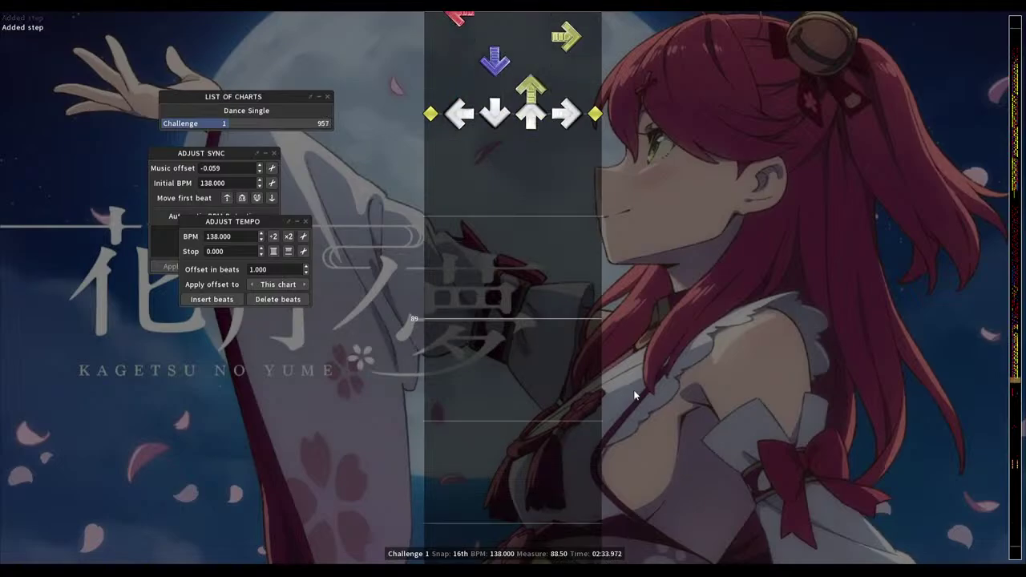
Add down, right, left and right arrows at measures 88.5, 88.5625, 88.625 and 88.6875
key(2)
key(Down)
key(4)
key(Down)
key(1)
key(Down)
key(4)
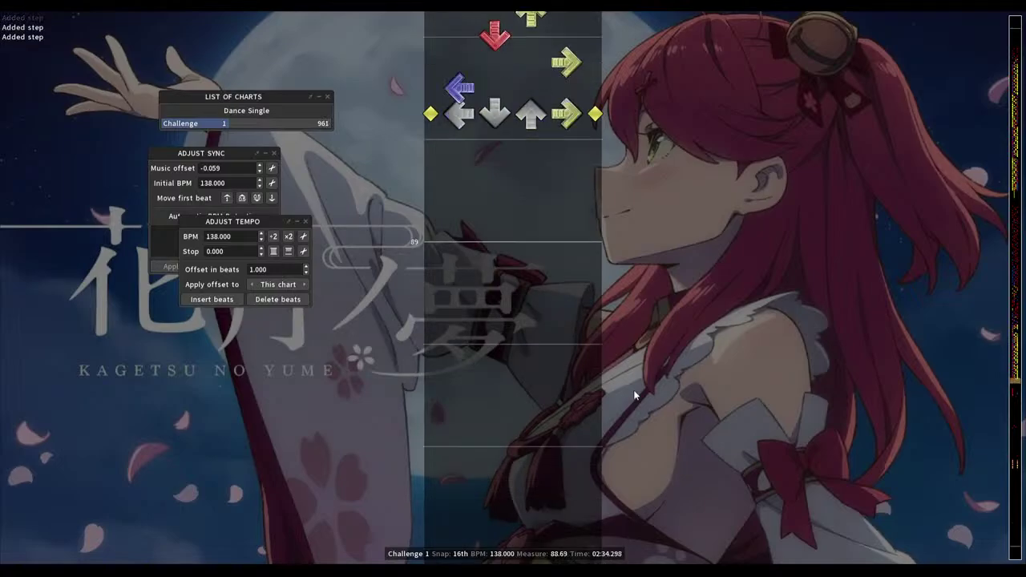
Complete measure 88 with up, down, left and right arrows at 88.75, 88.8125, 88.875 and 88.9375
key(Down)
key(3)
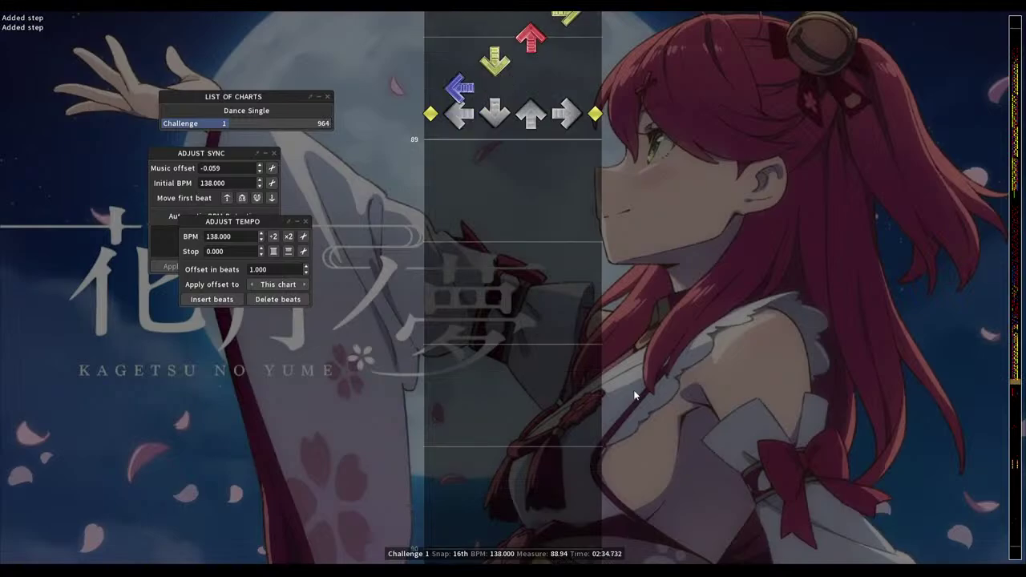
key(4)
Add down, right, left and up arrows at measures 89, 89.0625, 89.125 and 89.1875
key(2)
scroll(634, 395, down, 1)
key(1)
scroll(633, 395, down, 1)
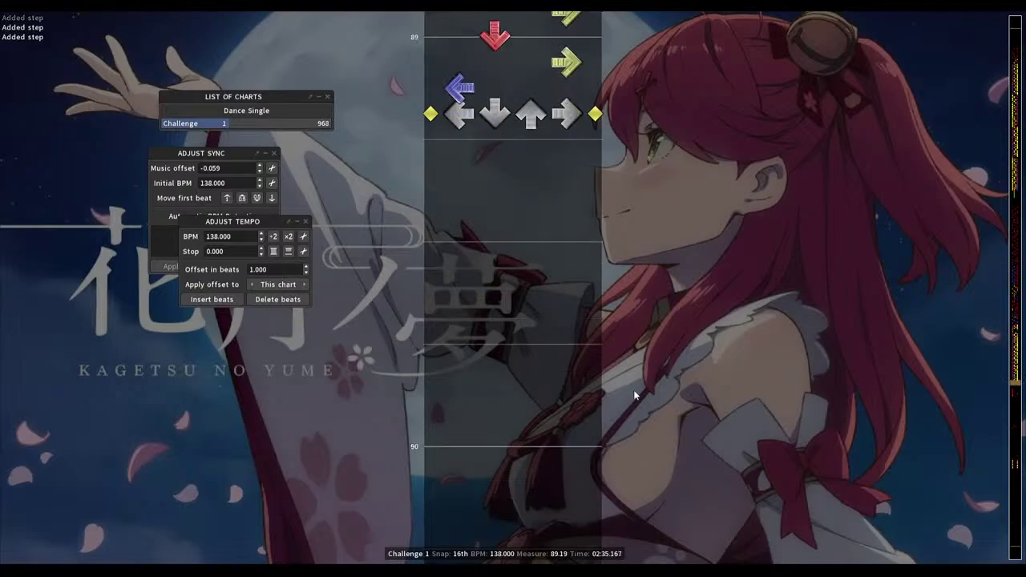
key(3)
scroll(634, 394, down, 1)
Add left, right, down and up arrows at measures 89.25, 89.3125, 89.375 and 89.4375
key(1)
key(4)
key(2)
scroll(634, 395, up, 1)
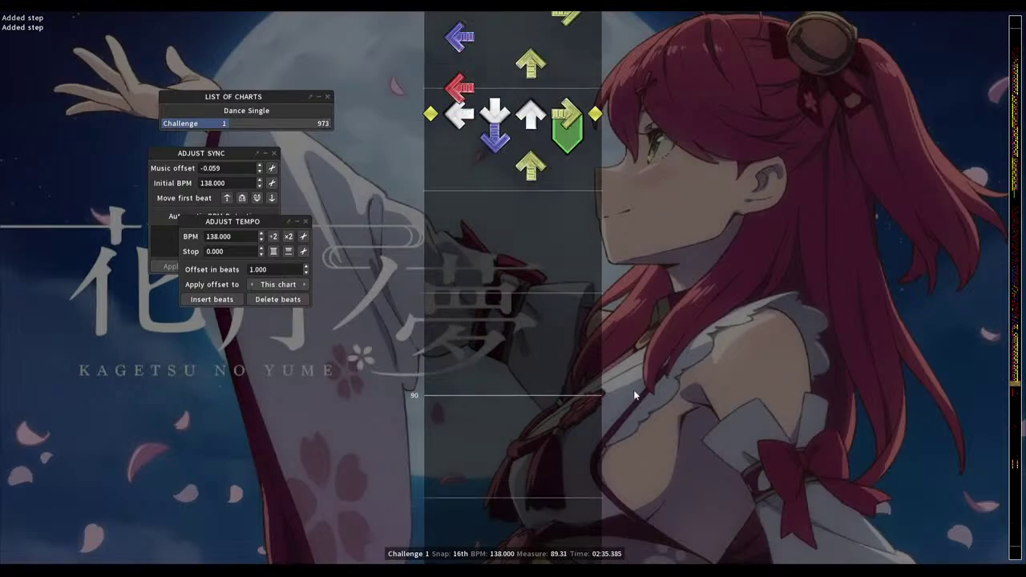
key(4)
key(4)
scroll(634, 395, down, 2)
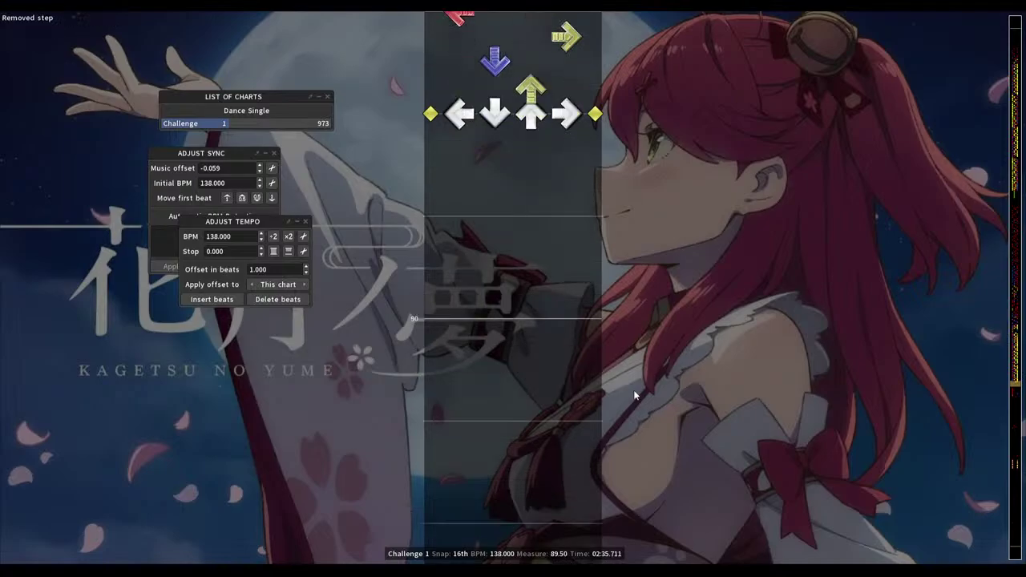
Add left, up, down and right arrows at measures 89.5, 89.5625, 89.625 and 89.6875
key(1)
scroll(634, 395, down, 1)
key(3)
scroll(634, 394, down, 1)
key(2)
scroll(633, 394, down, 1)
key(4)
scroll(634, 394, down, 1)
Complete measure 89 with left, right, up and down arrows at 89.75, 89.8125, 89.875 and 89.9375
key(1)
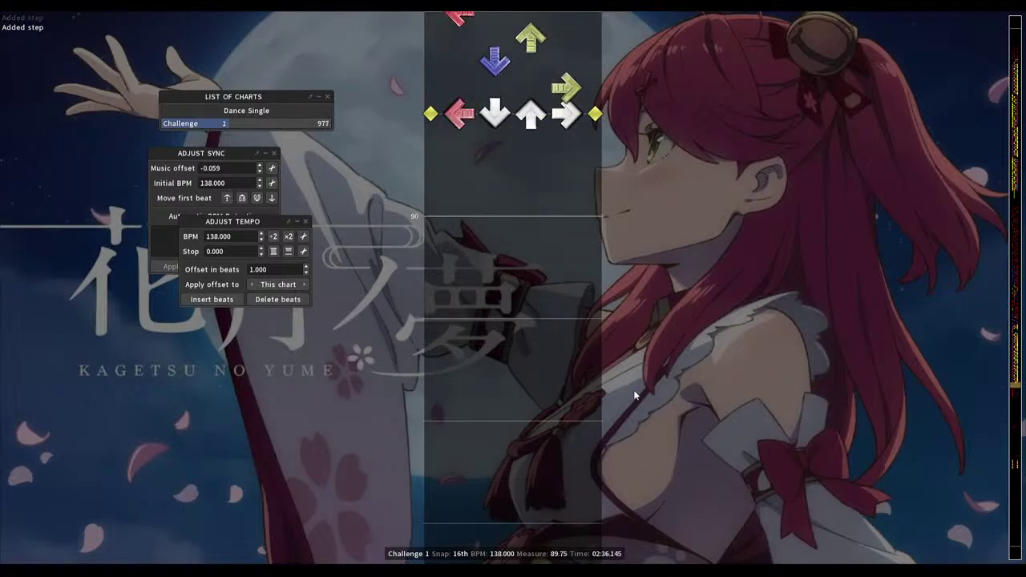
scroll(634, 395, down, 1)
key(4)
scroll(634, 395, down, 1)
key(3)
scroll(634, 394, down, 1)
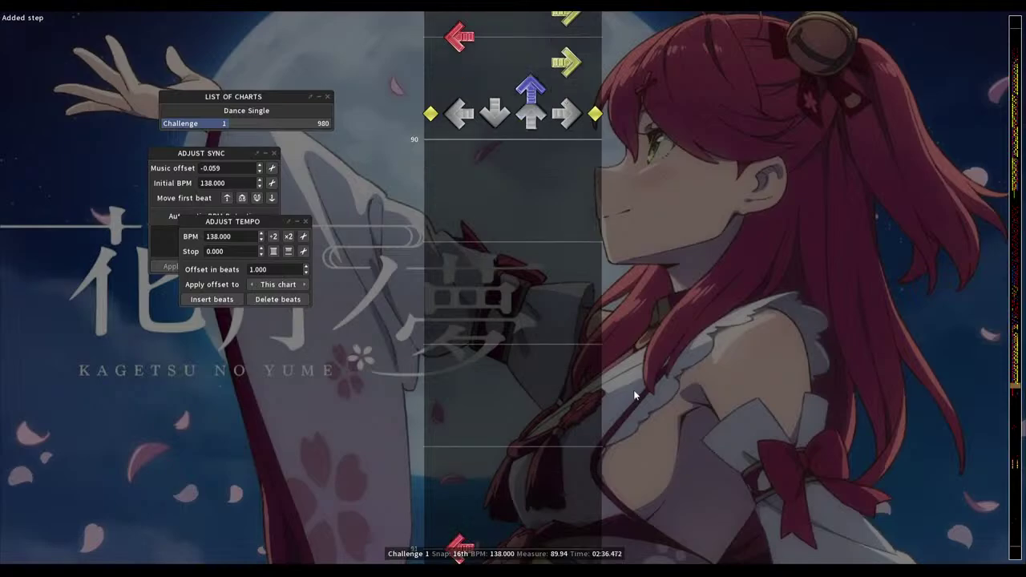
key(2)
scroll(634, 395, down, 1)
Add left, right, left and up arrows at measures 90, 90.0625, 90.125 and 90.1875
key(1)
scroll(634, 394, down, 1)
key(4)
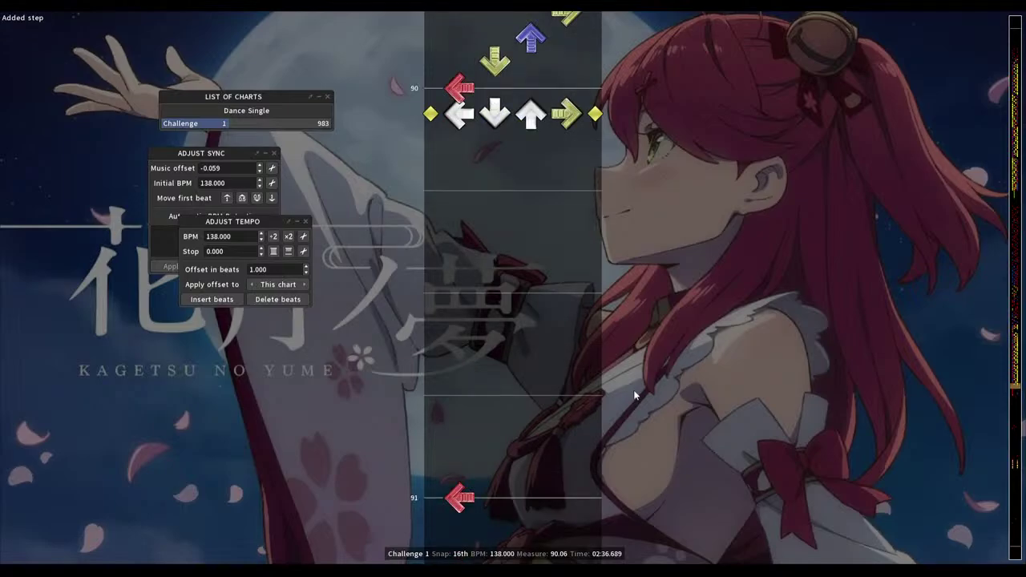
scroll(634, 395, down, 1)
key(1)
scroll(633, 394, down, 1)
key(3)
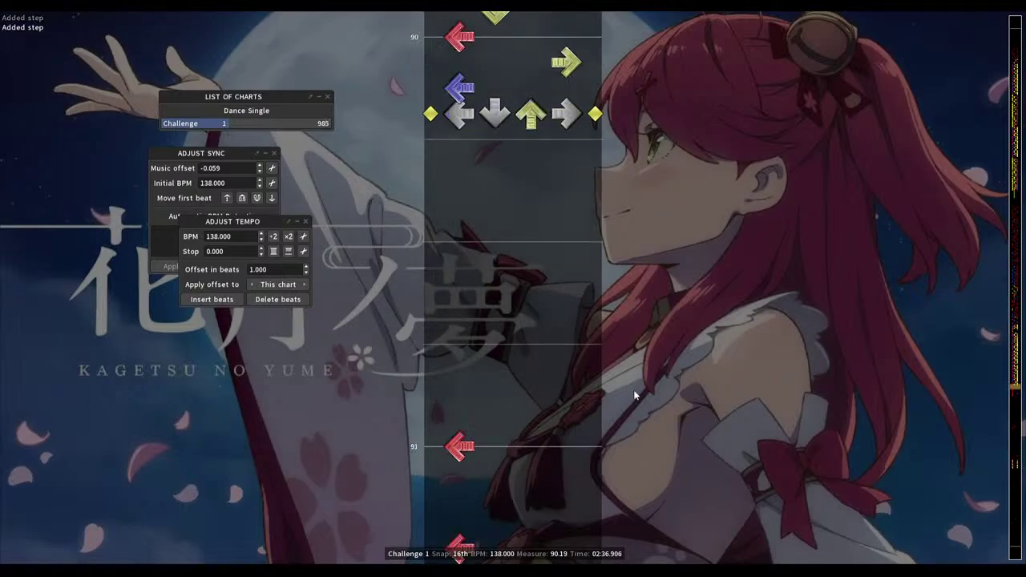
scroll(633, 395, down, 1)
Add left, right, down and up arrows at measures 90.25, 90.3125, 90.375 and 90.4375
scroll(634, 394, down, 1)
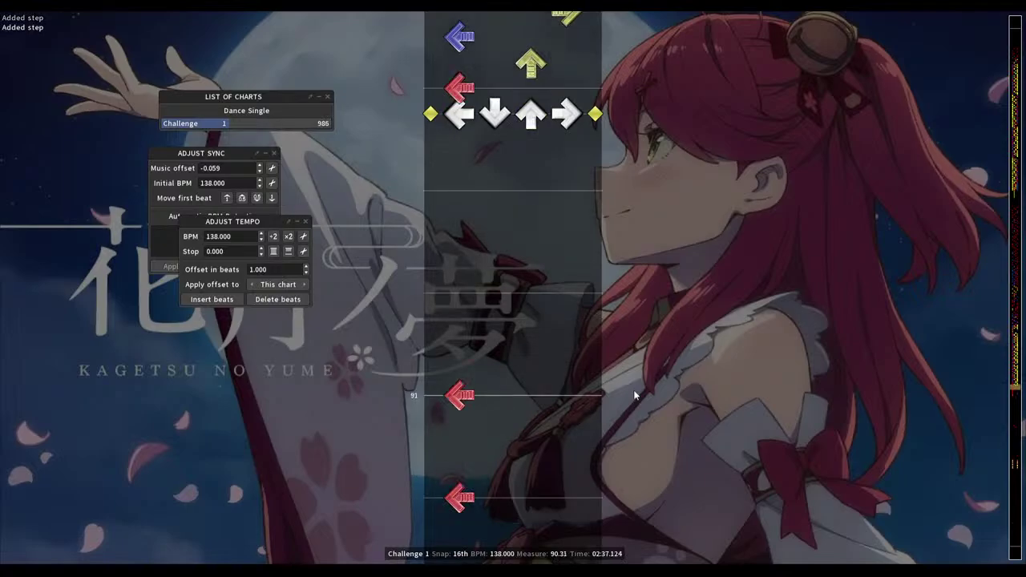
key(4)
scroll(633, 394, down, 1)
key(2)
scroll(633, 395, down, 1)
key(3)
scroll(634, 395, down, 1)
Add down, right, down and up arrows at measures 90.5, 90.5625, 90.625 and 90.6875
key(2)
scroll(633, 395, down, 1)
key(4)
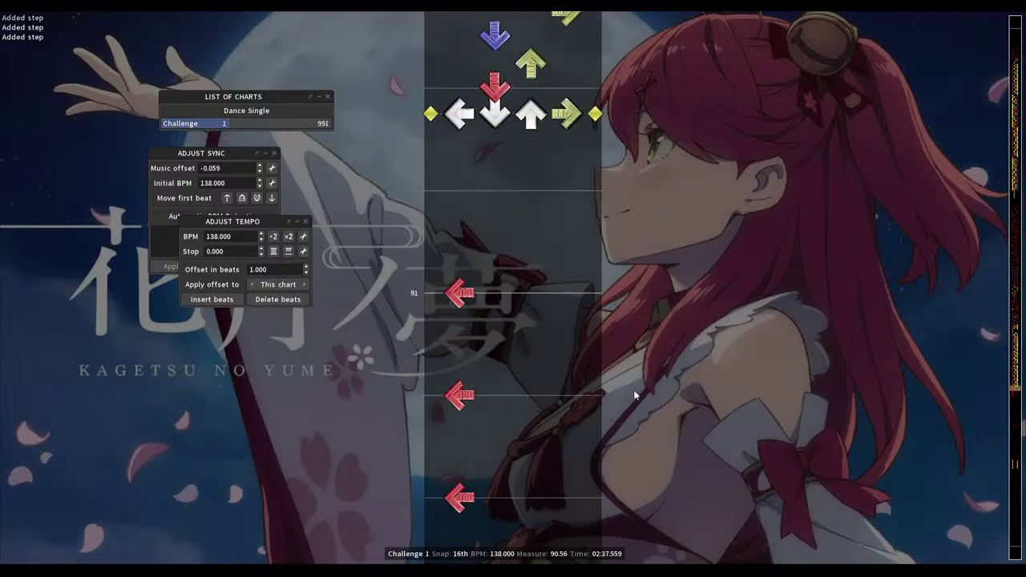
scroll(634, 394, down, 1)
key(2)
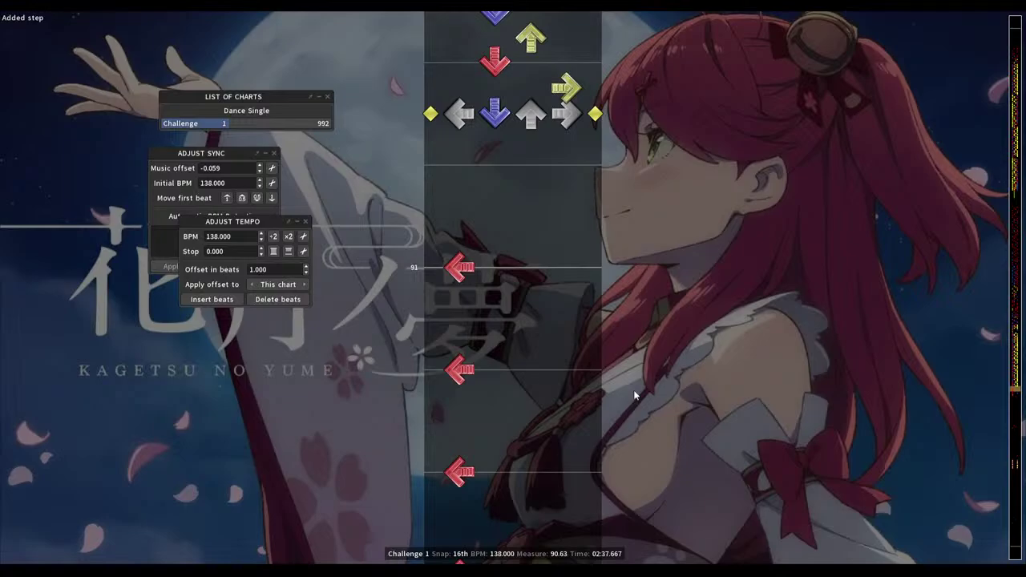
scroll(634, 394, down, 1)
key(3)
scroll(634, 395, down, 1)
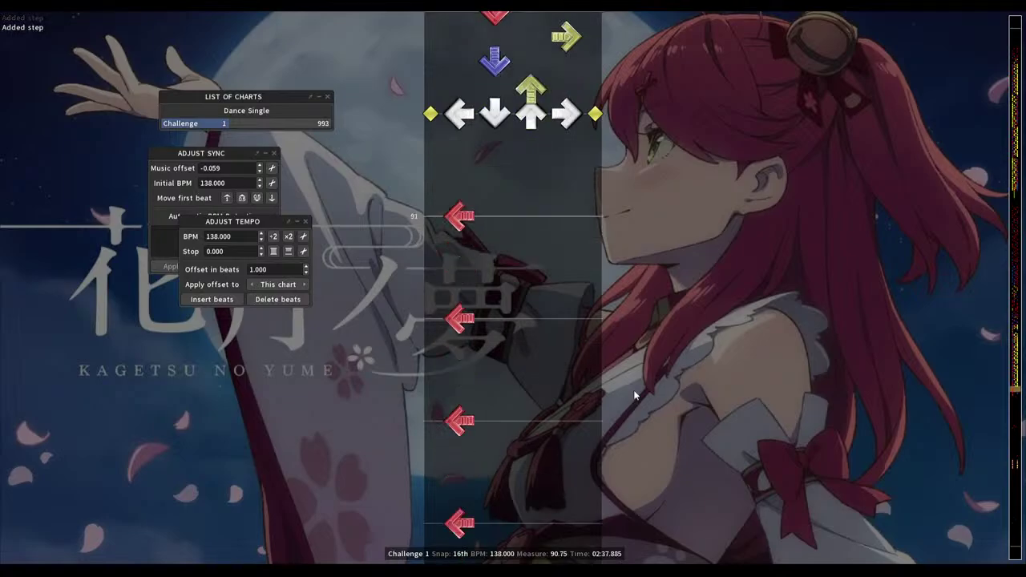
Complete measure 90 with left, right, left and down arrows at 90.75, 90.8125, 90.875 and 90.9375
key(1)
scroll(634, 395, down, 1)
key(4)
scroll(634, 395, down, 1)
key(1)
scroll(633, 395, down, 1)
key(2)
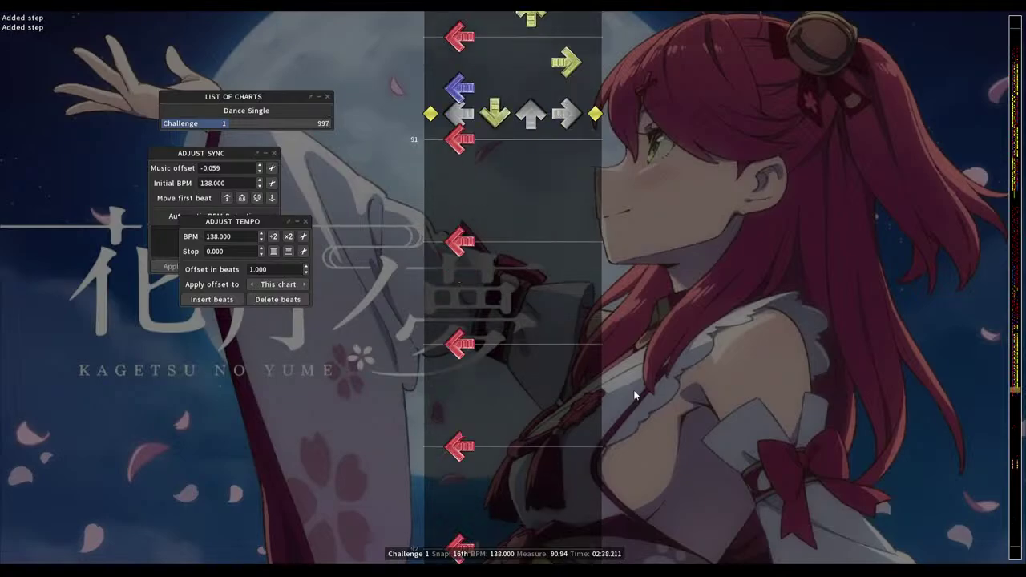
Replace the left arrow at measure 91 with an up arrow
scroll(633, 395, up, 1)
scroll(633, 395, down, 2)
key(1)
key(3)
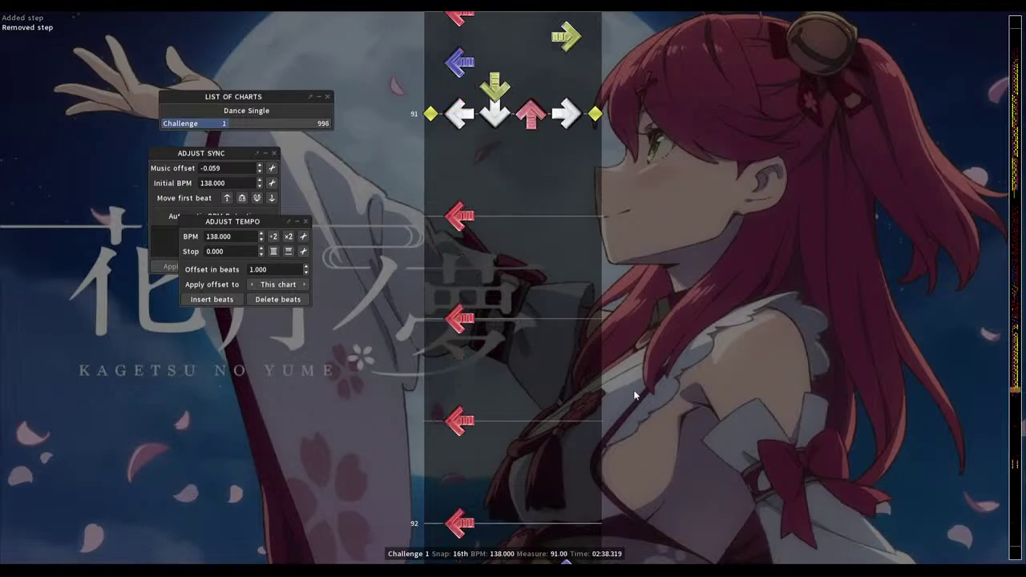
Turn the down arrow at measure 84.75 into a hold and play the chart back from there
scroll(633, 394, up, 8)
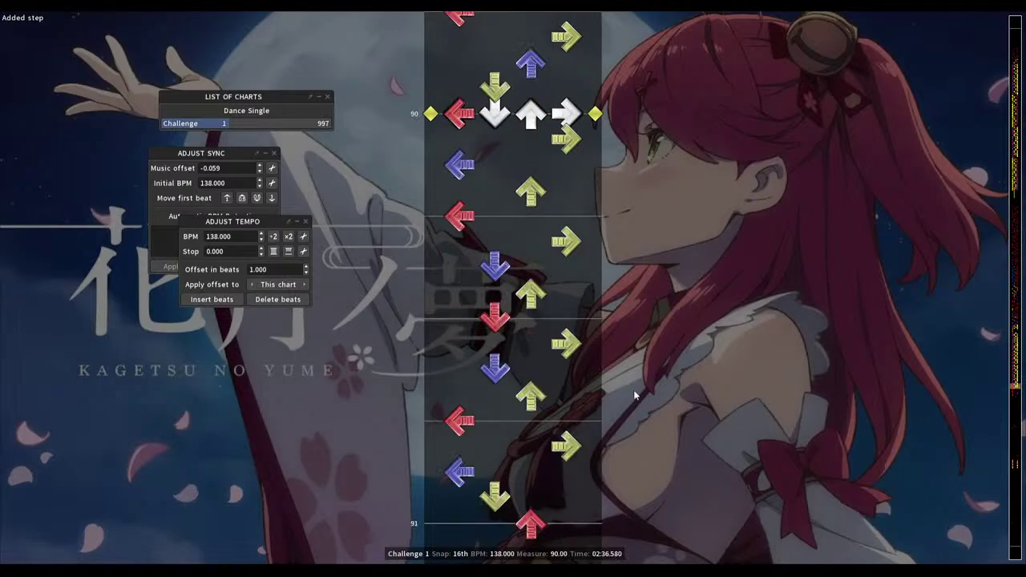
scroll(634, 394, up, 20)
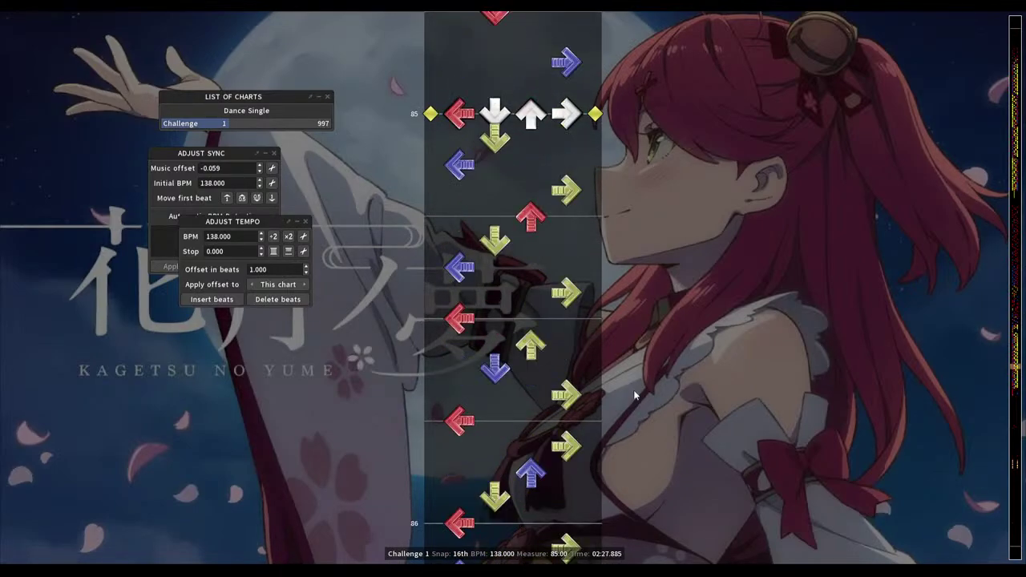
key(3)
scroll(634, 394, up, 8)
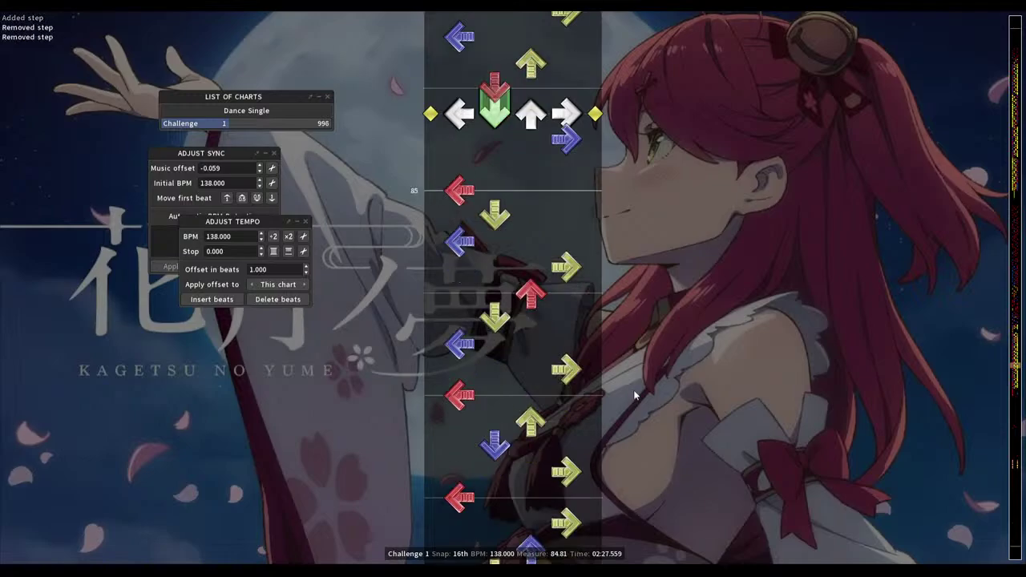
key(2)
key(4)
scroll(635, 395, up, 2)
key(space)
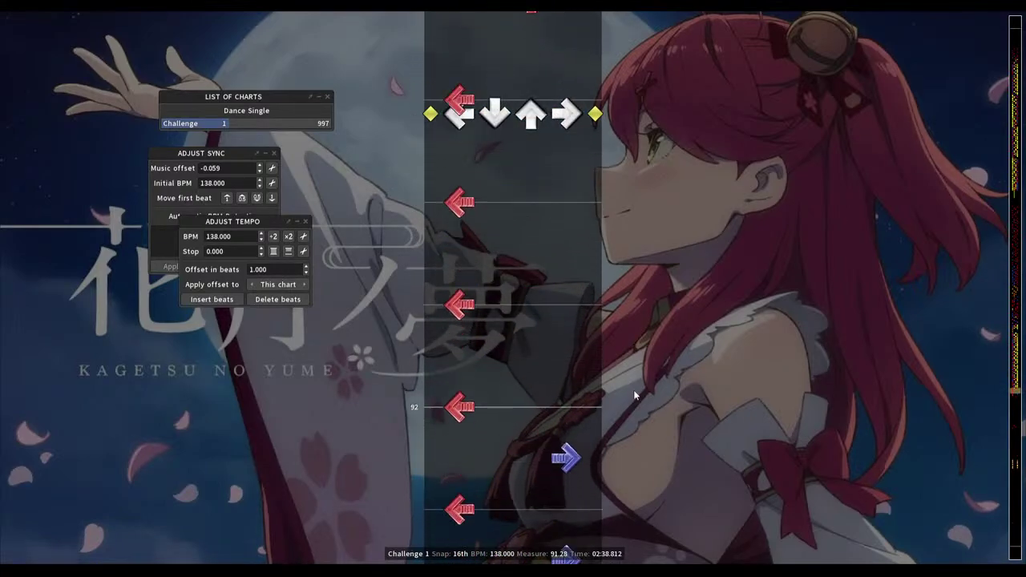
Replace the left arrows at measures 91.25, 91.5 and 91.75 with down, up and right arrows respectively
key(1)
key(2)
scroll(634, 395, down, 4)
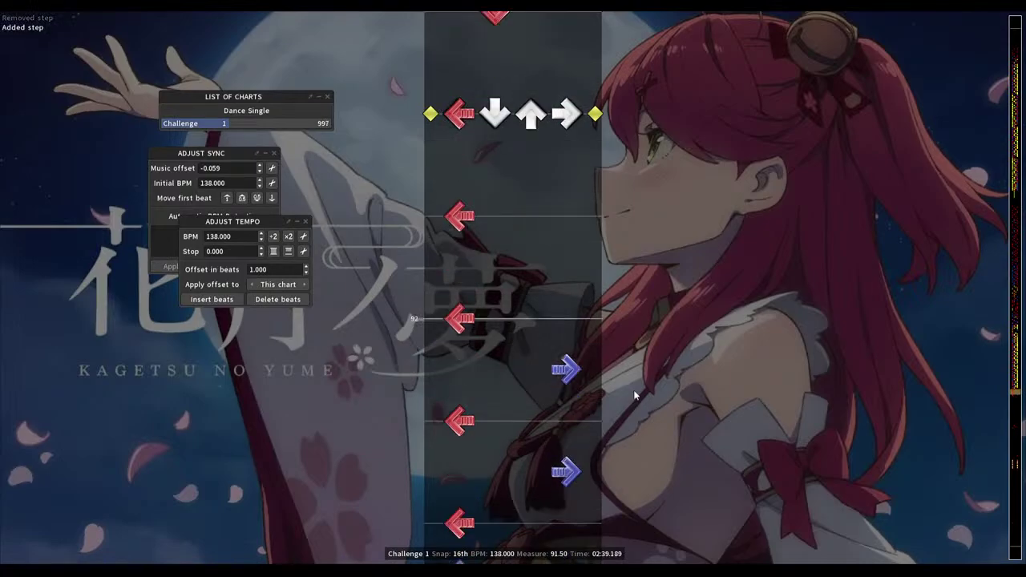
key(1)
key(3)
scroll(634, 394, down, 4)
key(1)
key(4)
scroll(634, 394, down, 4)
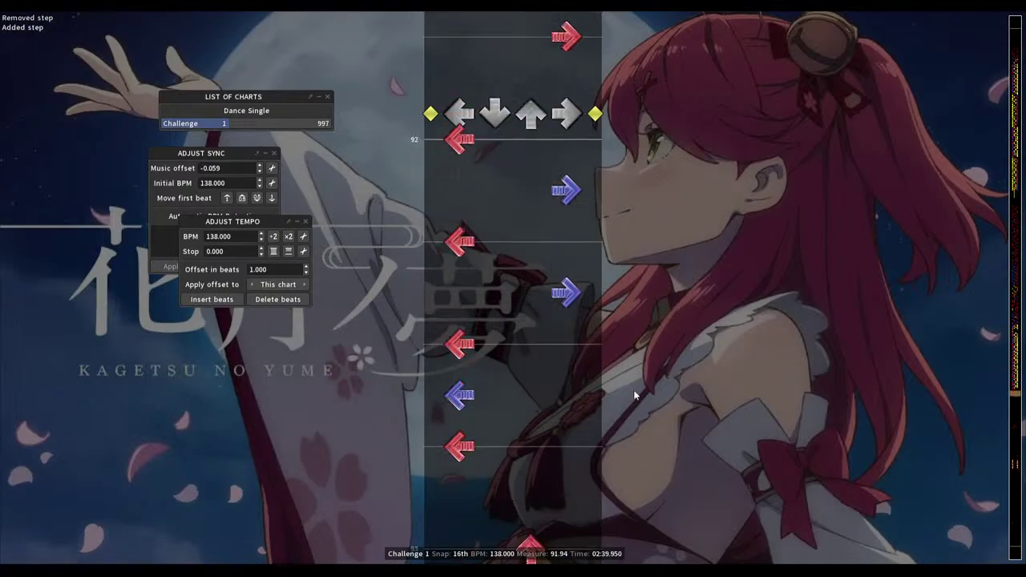
Play back the passage into measure 92 and replace the left arrow at 92.25 with a down arrow
key(1)
key(1)
scroll(634, 394, down, 2)
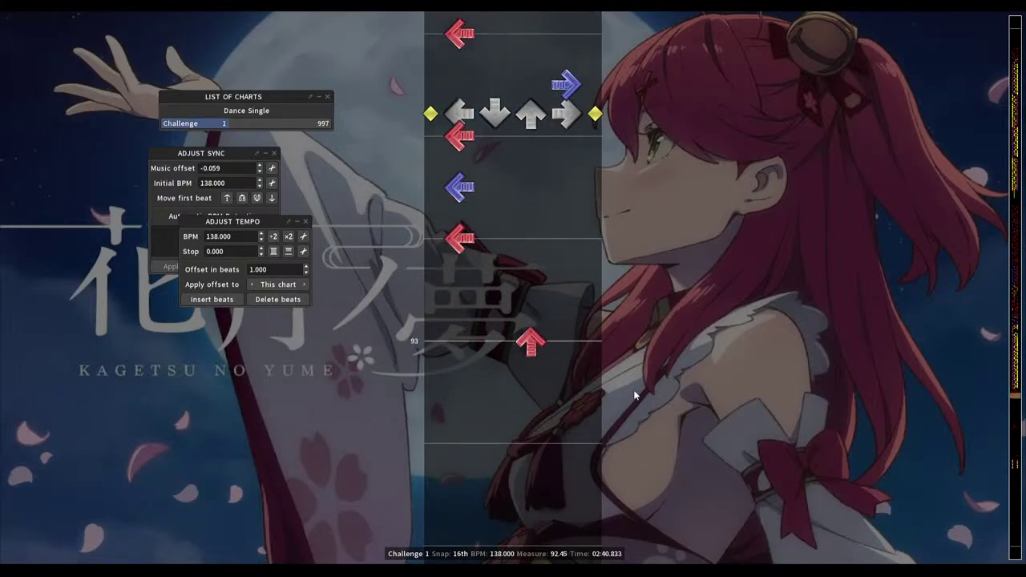
key(space)
key(1)
key(1)
scroll(634, 395, down, 2)
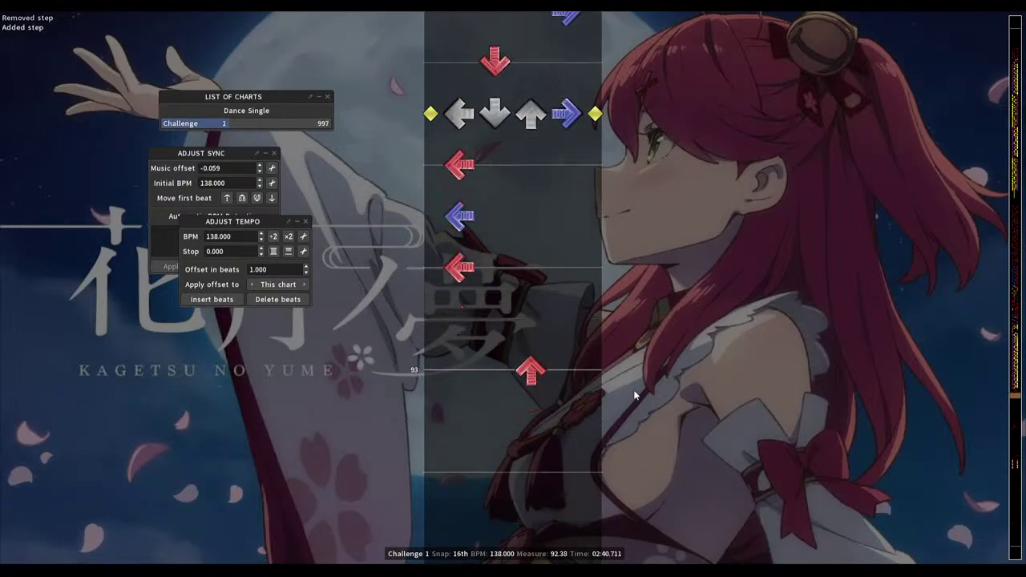
Play back the passage up to measure 92.5 and replace the left arrow at 92.625 with an up arrow
key(1)
key(1)
scroll(635, 394, up, 14)
key(space)
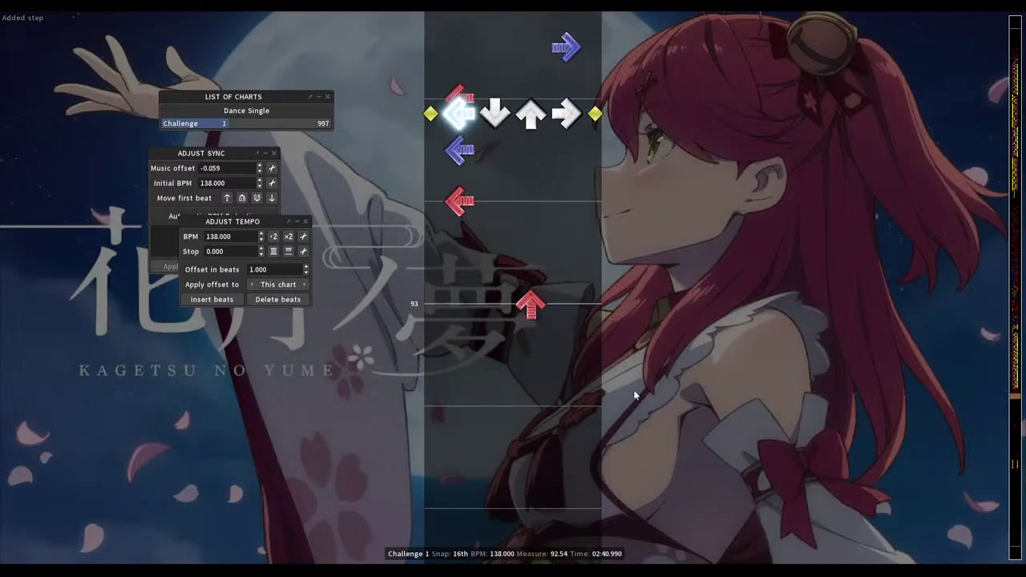
key(space)
scroll(634, 395, up, 3)
scroll(634, 394, up, 1)
key(2)
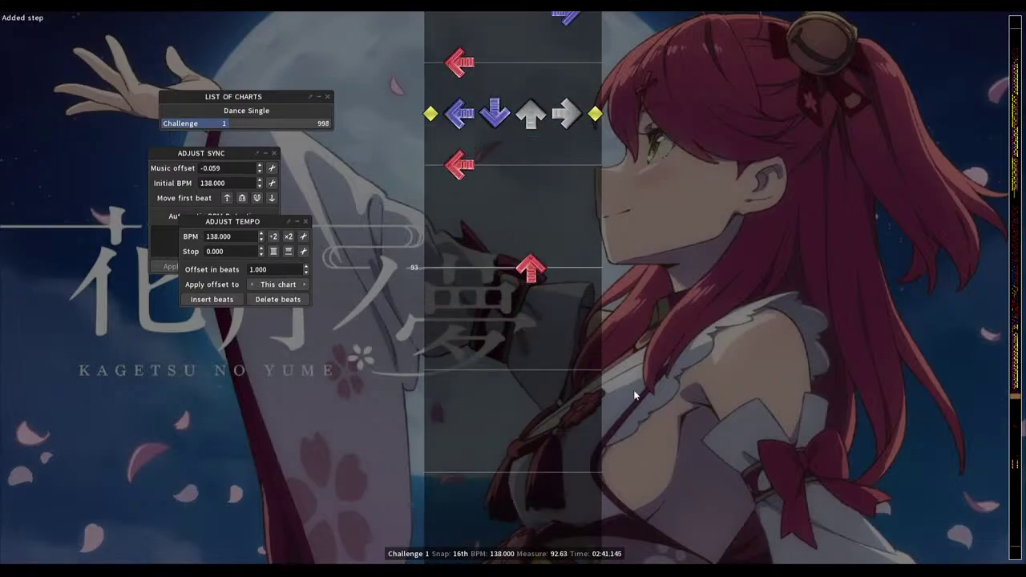
key(1)
key(2)
key(3)
Replace the left arrow at measure 92.75 with a down arrow
scroll(635, 394, down, 2)
key(1)
key(2)
Play the chart back from measure 92.25 and replace the up arrow at measure 93 with a right arrow
scroll(635, 394, up, 10)
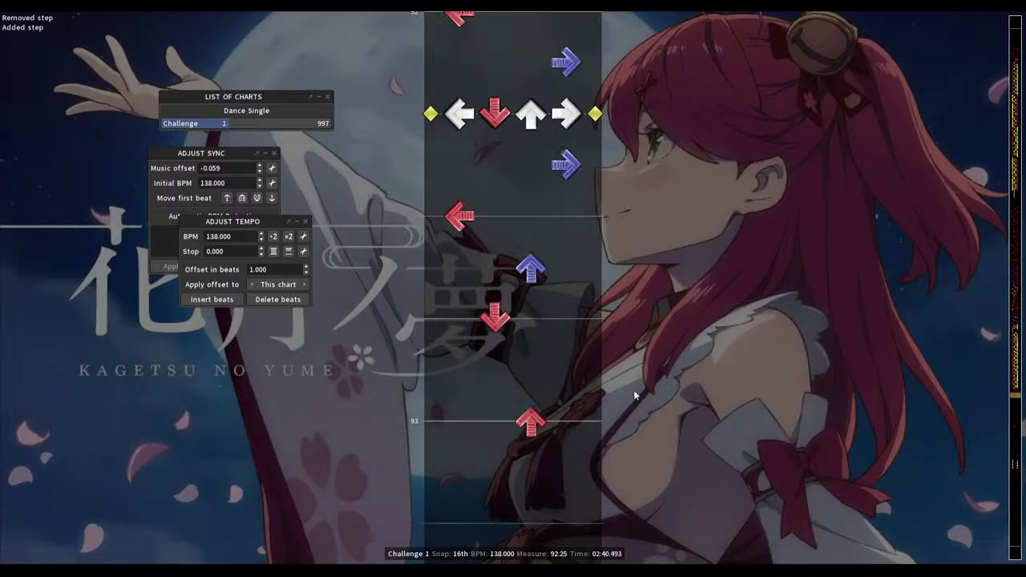
key(space)
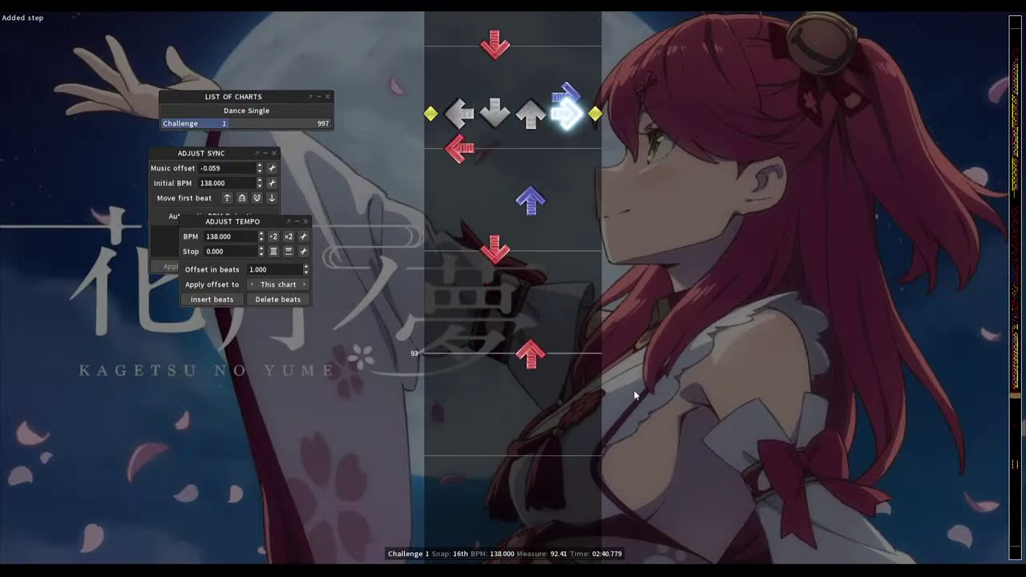
key(space)
key(3)
scroll(635, 395, up, 4)
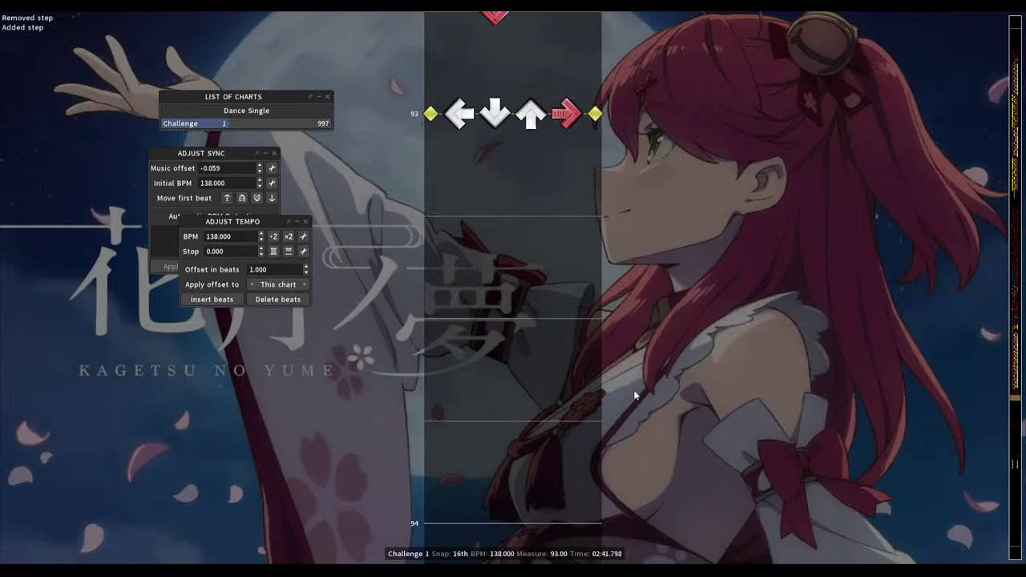
Turn the down arrow at measure 92.75 into a hold ending at measure 93 and play the passage back
key(2)
scroll(635, 395, down, 2)
scroll(635, 395, up, 14)
key(space)
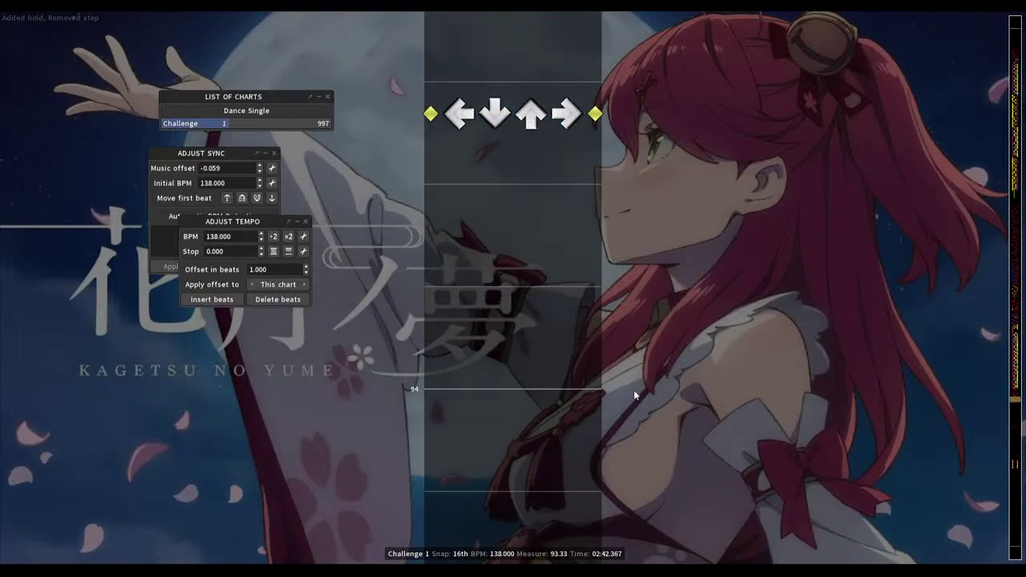
key(space)
scroll(634, 395, up, 20)
scroll(634, 395, up, 3)
key(space)
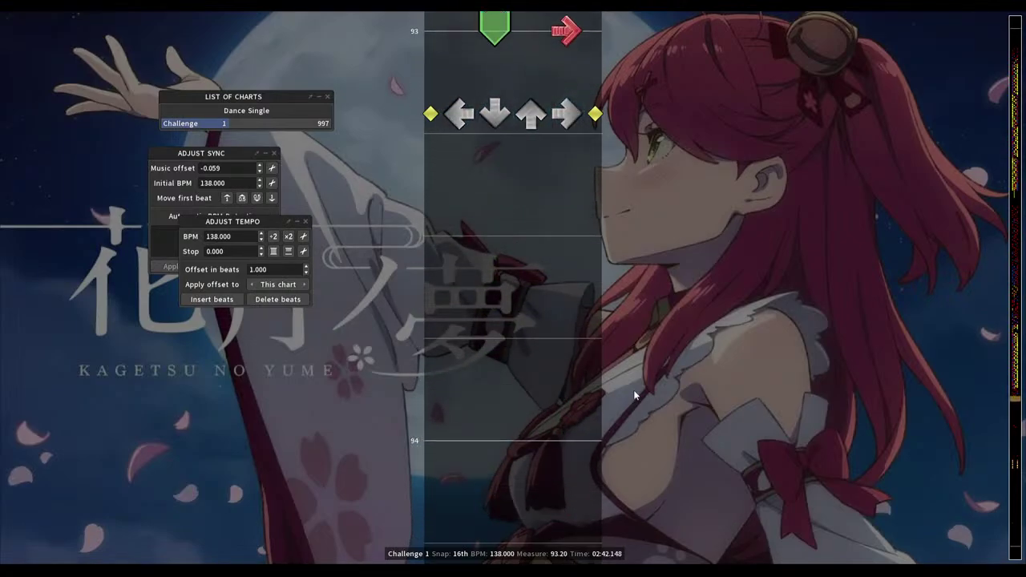
key(space)
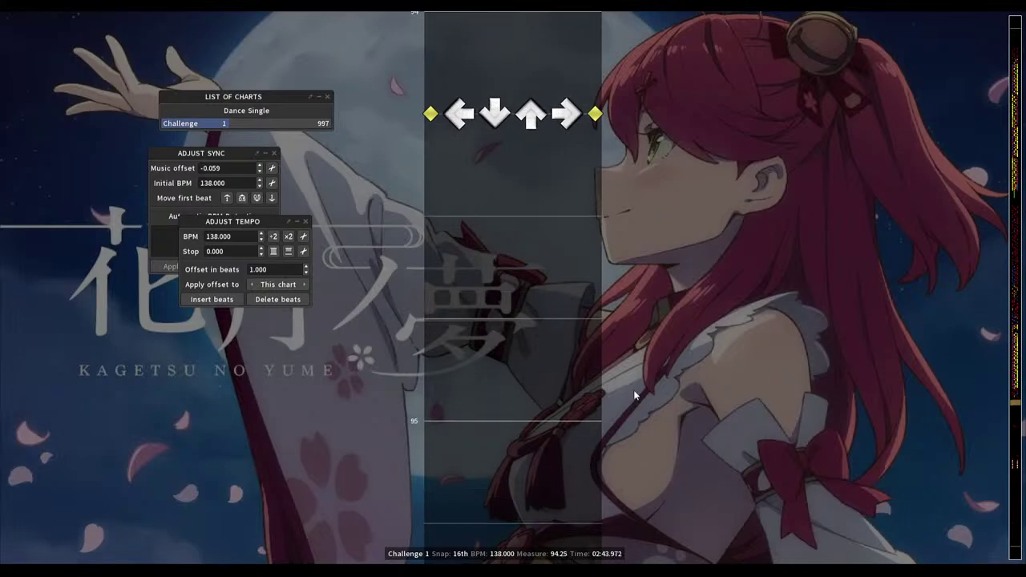
Add left, down and up arrows at measures 93.0625, 93.125 and 93.1875
scroll(634, 395, up, 4)
key(Down)
key(2)
key(Down)
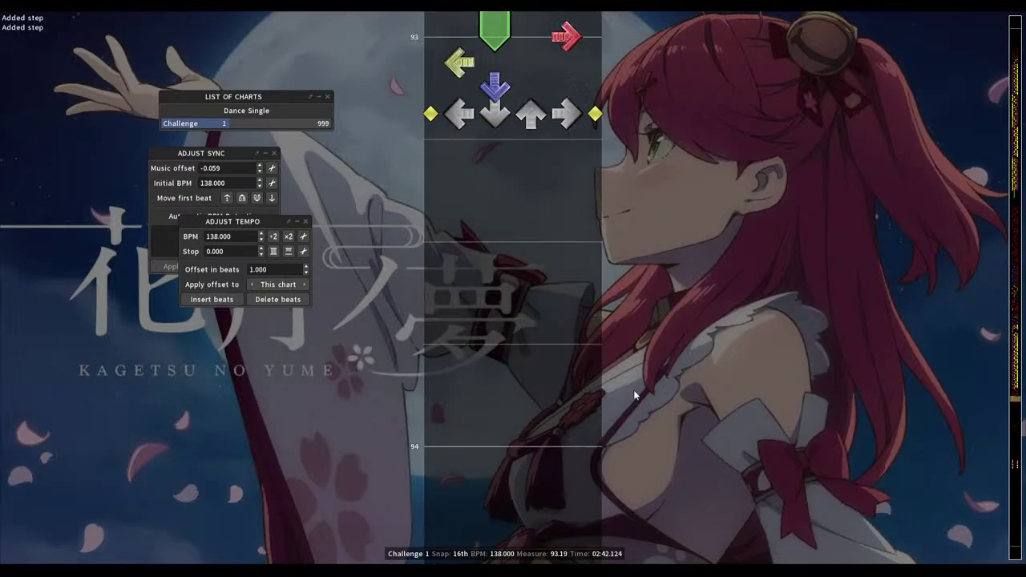
key(3)
key(Down)
Add right, left, right and up arrows at measures 93.25, 93.3125, 93.375 and 93.4375
key(4)
key(Down)
key(1)
key(Down)
key(4)
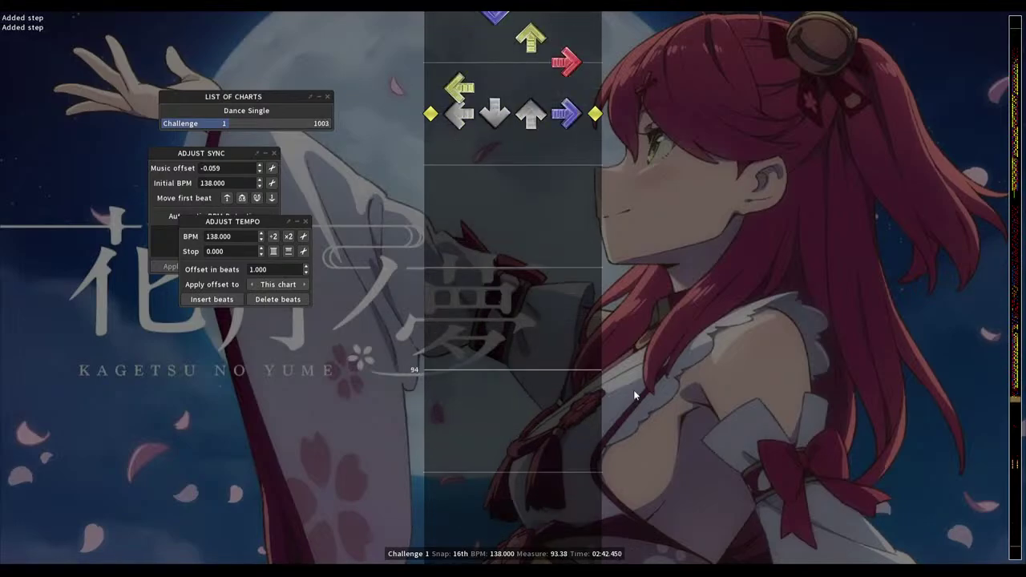
key(Down)
key(3)
key(Down)
Add down, left, right and left arrows at measures 93.5, 93.5625, 93.625 and 93.6875
key(2)
key(Down)
key(1)
key(Down)
key(4)
key(Down)
key(1)
key(Down)
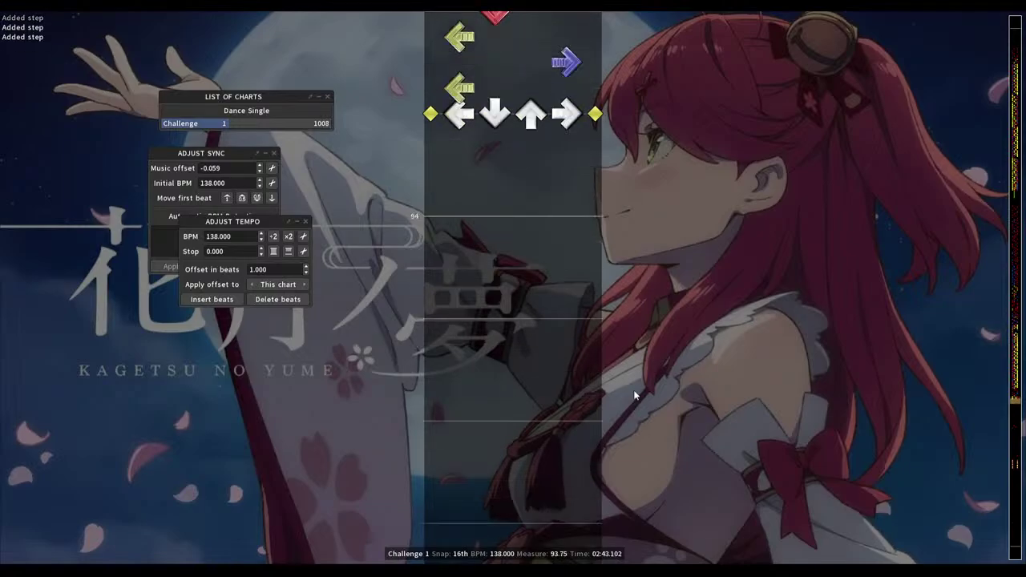
Complete measure 93 with up, down, right and left arrows at 93.75, 93.8125, 93.875 and 93.9375
key(3)
key(Down)
key(2)
key(Down)
key(4)
key(Down)
key(1)
key(Down)
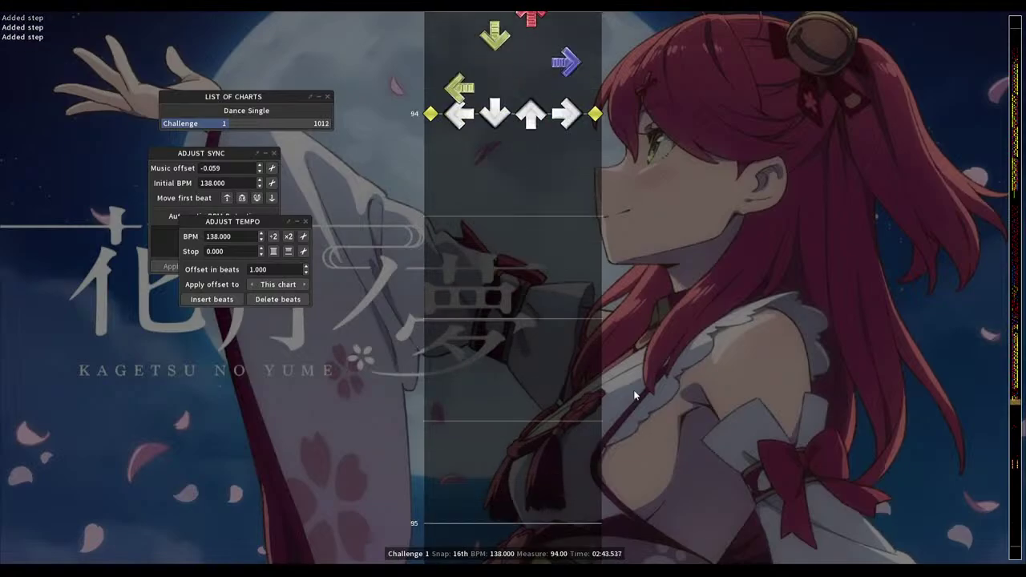
Add right, down, up and left arrows at measures 94, 94.0625, 94.125 and 94.1875
key(4)
key(Down)
key(2)
key(Down)
key(3)
key(Down)
key(1)
key(Down)
Add right, up, right and left arrows at measures 94.25, 94.3125, 94.375 and 94.4375
key(Down)
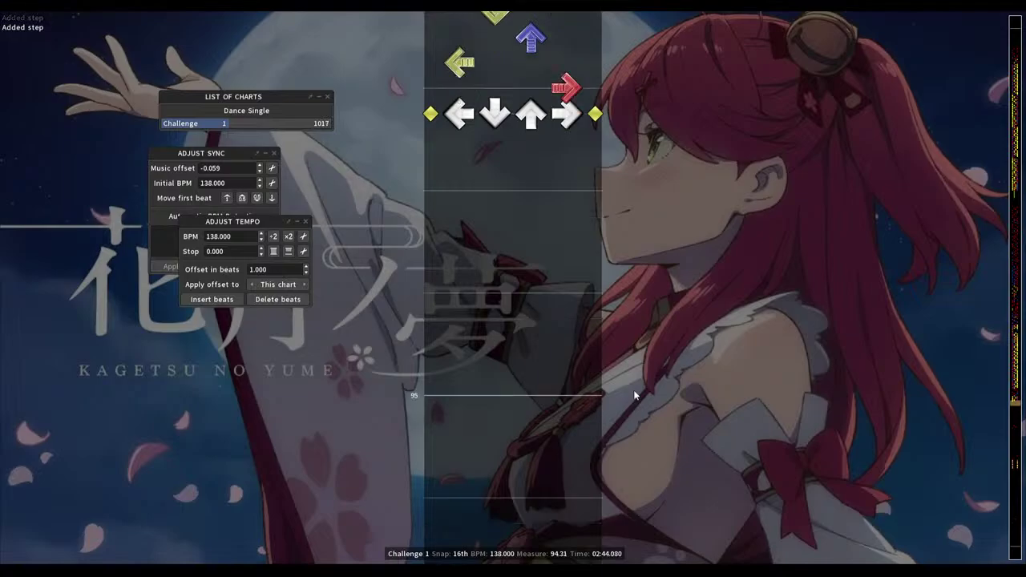
key(3)
key(Down)
key(4)
key(Down)
key(1)
key(Down)
Add down and left arrows at measures 94.5 and 94.5625
key(2)
key(Down)
key(1)
key(Down)
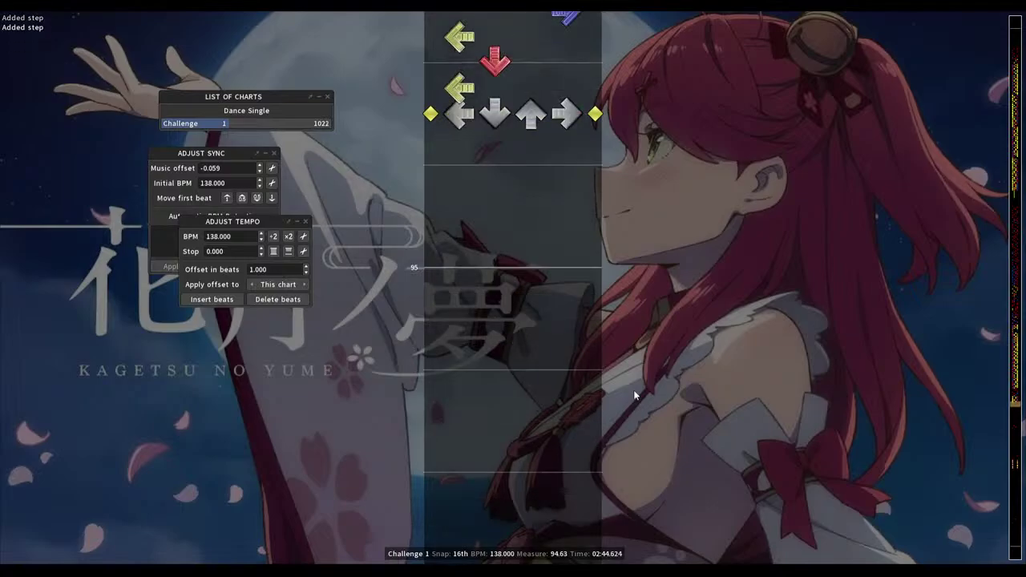
Finish measure 94 with down, right, left, up and left arrows at 94.6875, 94.75, 94.8125, 94.875 and 94.9375
key(Down)
key(2)
key(Down)
key(4)
key(Down)
key(1)
key(Down)
key(3)
key(Down)
key(1)
Add right, down, up and left arrows at measures 95, 95.0625, 95.125 and 95.1875
key(Down)
key(4)
key(Down)
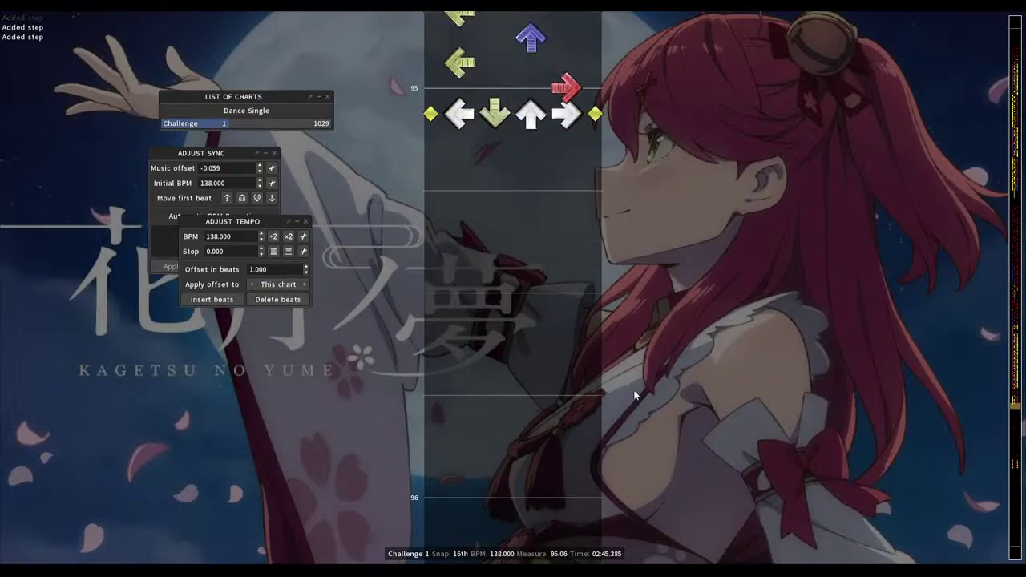
key(2)
key(Down)
key(3)
key(Down)
key(1)
Add right, up, right and left arrows at measures 95.25, 95.3125, 95.375 and 95.4375
key(Down)
key(4)
key(Down)
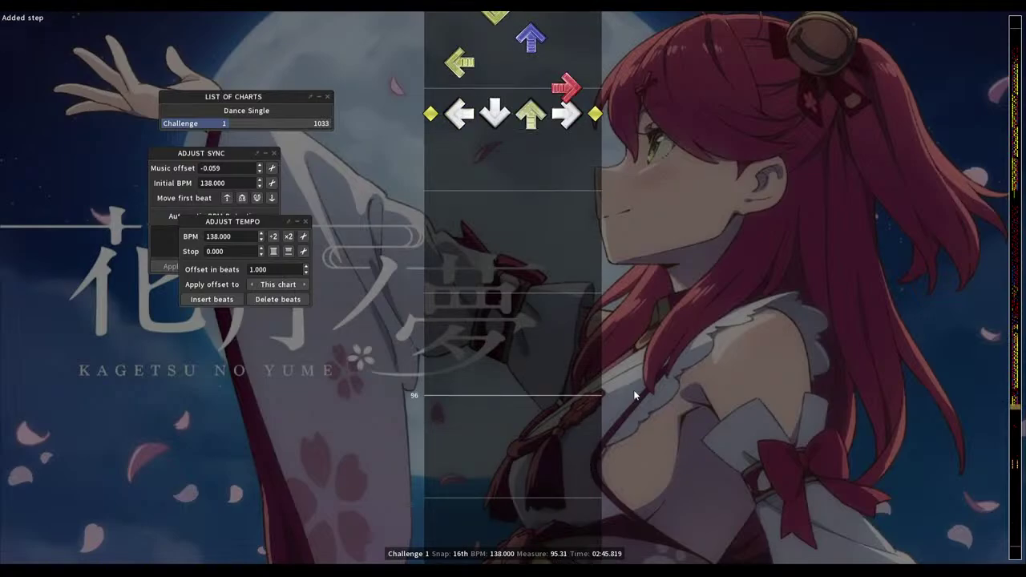
key(3)
key(Down)
key(4)
key(Down)
key(1)
key(Up)
key(Down)
Add down, up, right and left arrows at measures 95.5, 95.5625, 95.625 and 95.6875
key(Down)
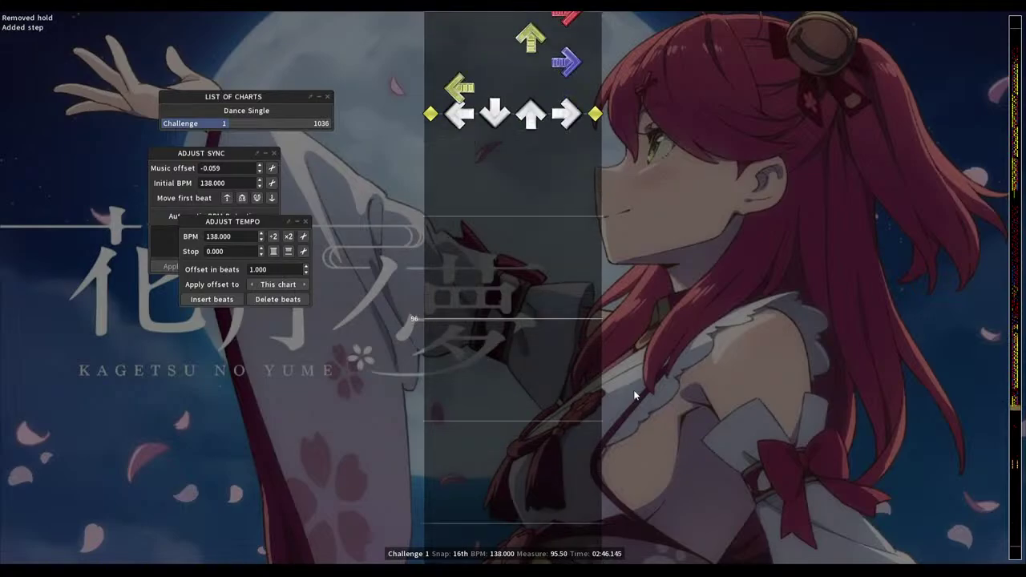
key(2)
key(Down)
key(3)
key(Down)
key(4)
key(Down)
Complete measure 95 with up, down, up and left arrows at 95.75, 95.8125, 95.875 and 95.9375
key(Down)
key(3)
key(Down)
key(2)
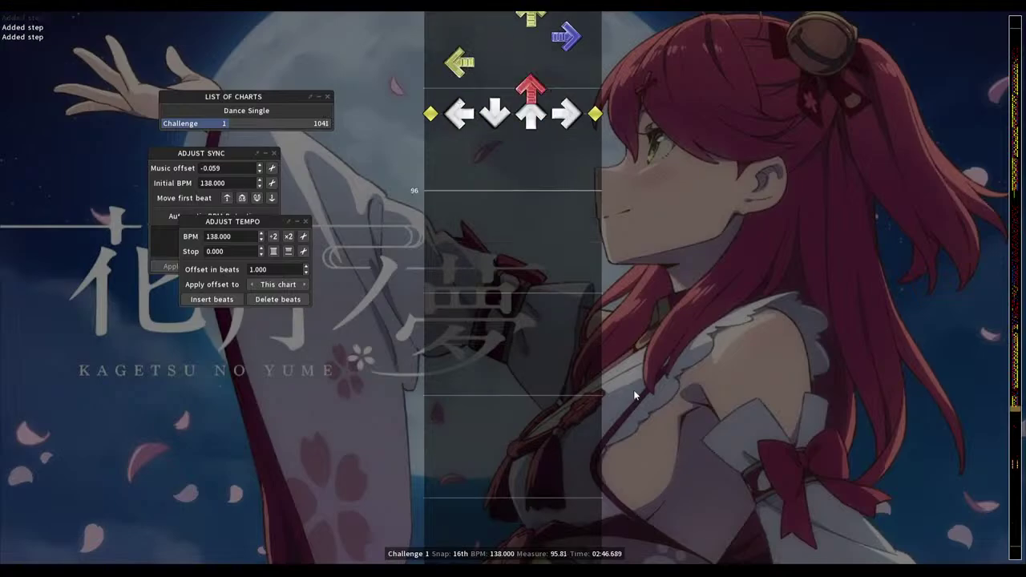
key(Down)
key(3)
key(Down)
key(1)
Add right, up, down and up arrows at measures 96, 96.0625, 96.125 and 96.1875
key(Down)
key(4)
key(Down)
key(3)
key(Down)
key(2)
key(Down)
key(3)
Add right, left, down and up arrows at measures 96.25, 96.3125, 96.375 and 96.4375
key(Down)
key(4)
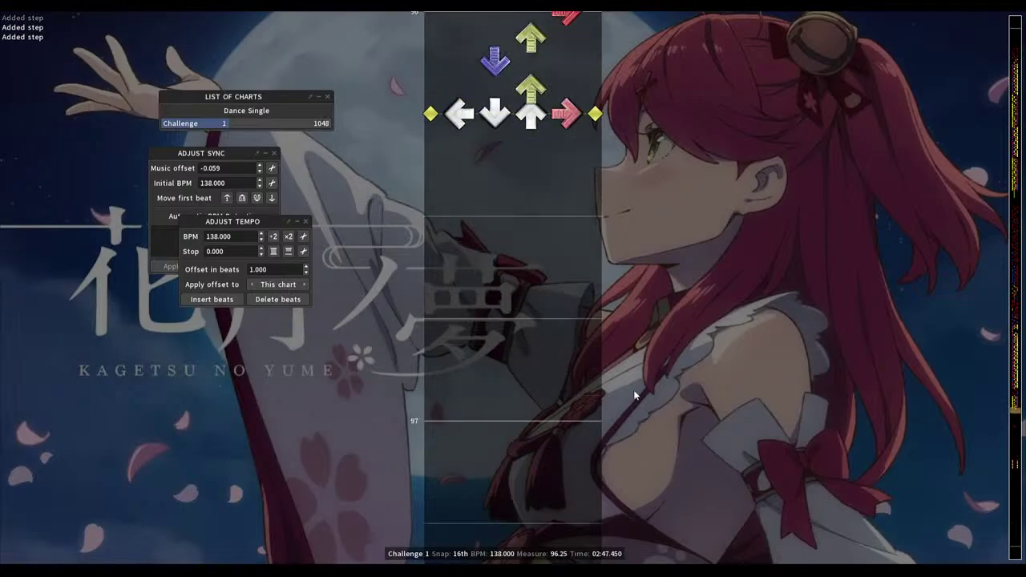
key(Down)
key(1)
key(Down)
key(2)
key(Down)
key(3)
Add down, left, right and left arrows at measures 96.5, 96.5625, 96.625 and 96.6875
key(Down)
key(2)
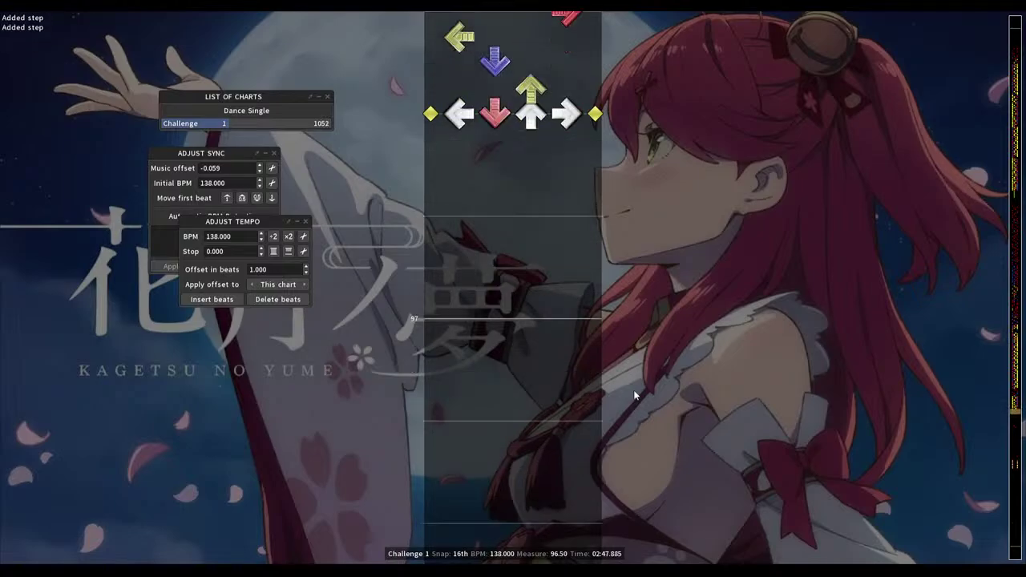
key(Down)
key(1)
key(Down)
key(4)
key(Down)
key(1)
Complete measure 96 with up, down, right and left arrows at 96.75, 96.8125, 96.875 and 96.9375
key(Down)
key(3)
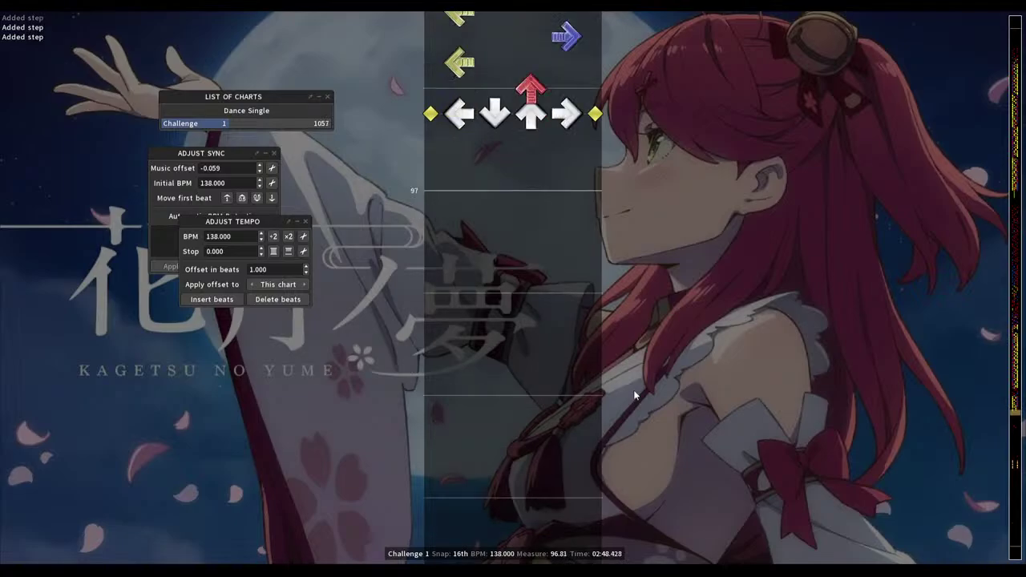
key(Down)
key(2)
key(Down)
key(4)
key(4)
key(4)
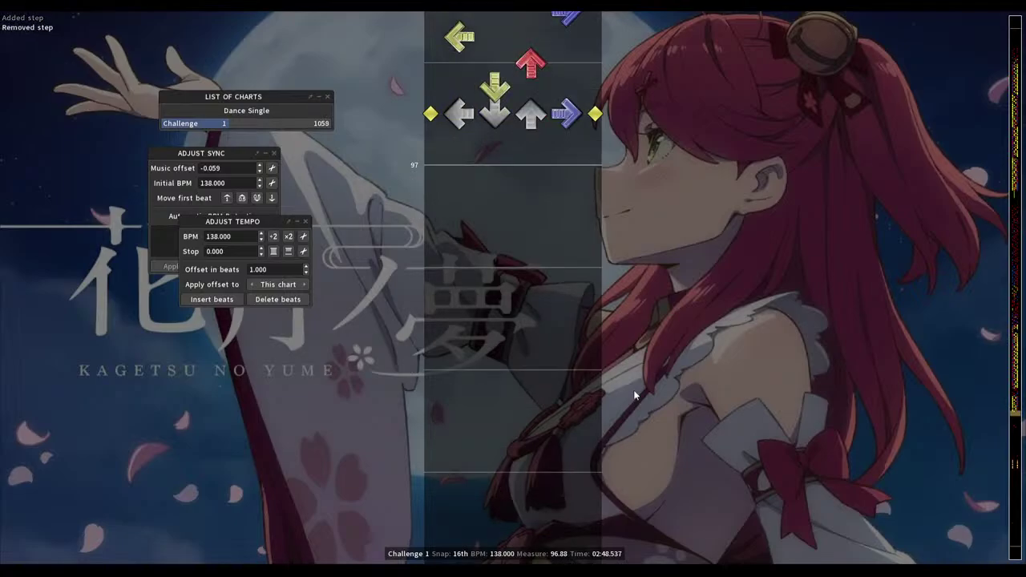
key(Down)
key(1)
key(Down)
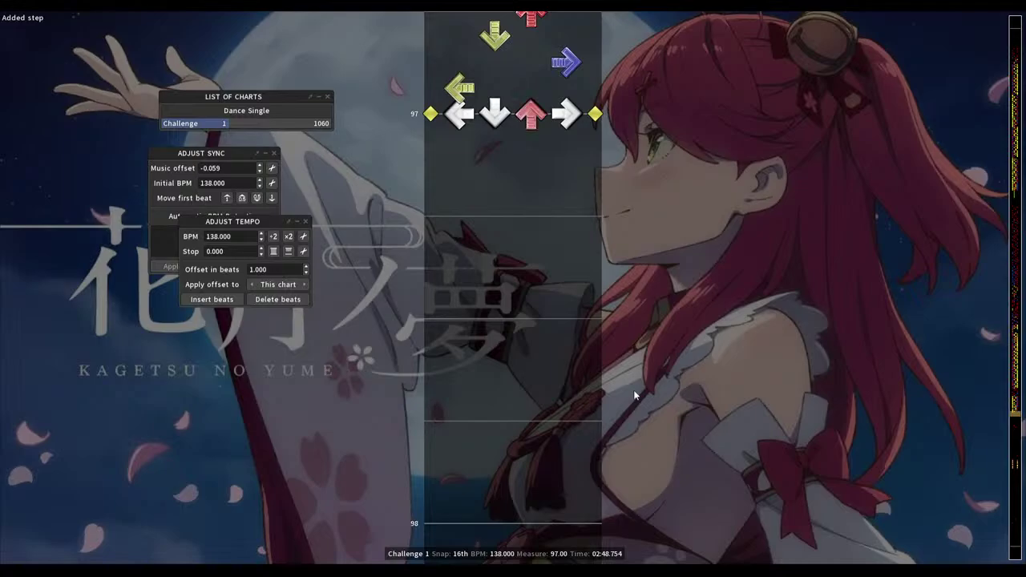
key(Down)
key(2)
key(Up)
key(Down)
key(Up)
key(Up)
key(Up)
key(Up)
key(Up)
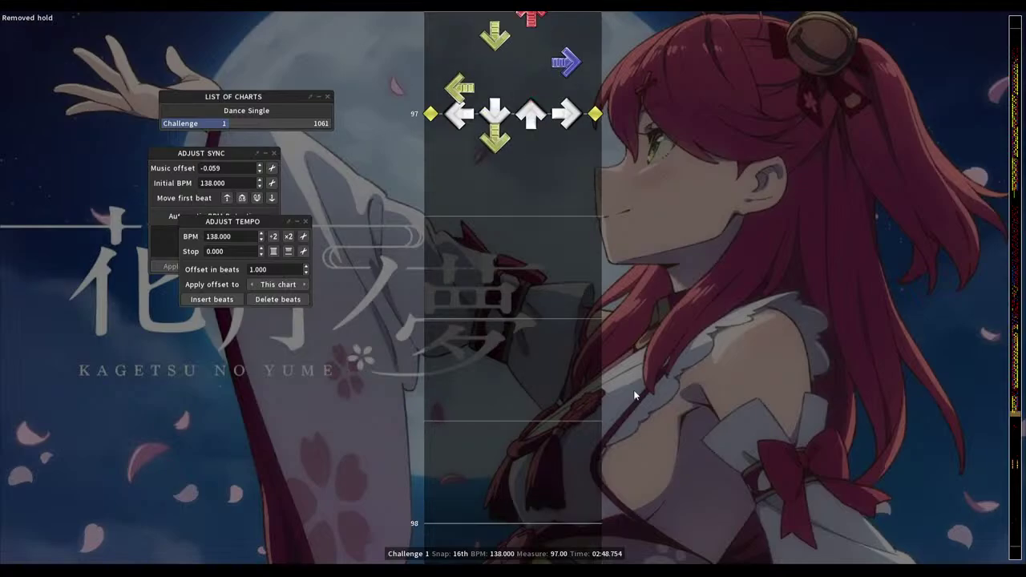
key(Down)
key(Down)
key(Down)
key(Down)
key(Down)
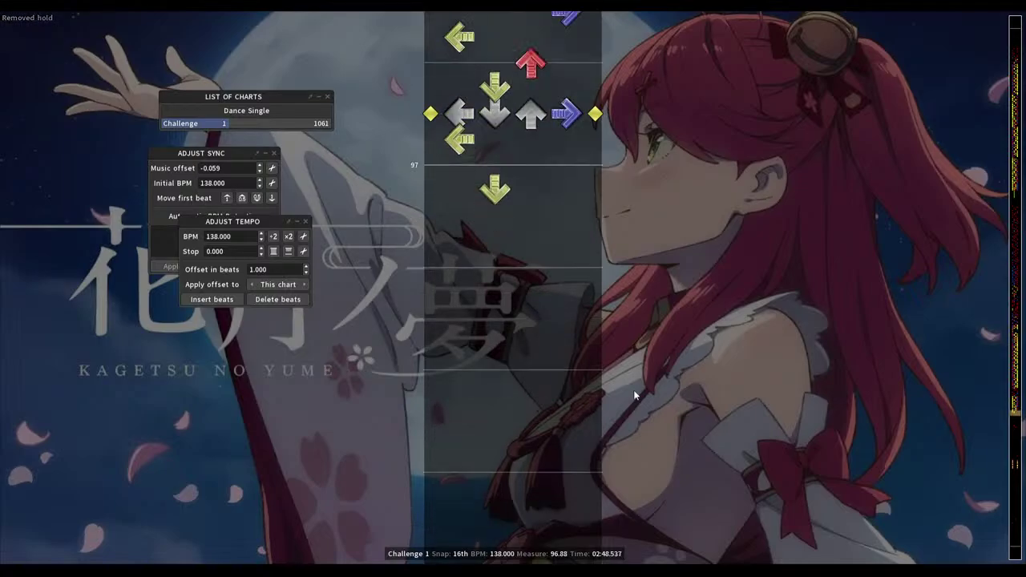
key(2)
Add right, left, down and up arrows at measures 97, 97.0625, 97.125 and 97.1875
key(Up)
key(4)
key(Down)
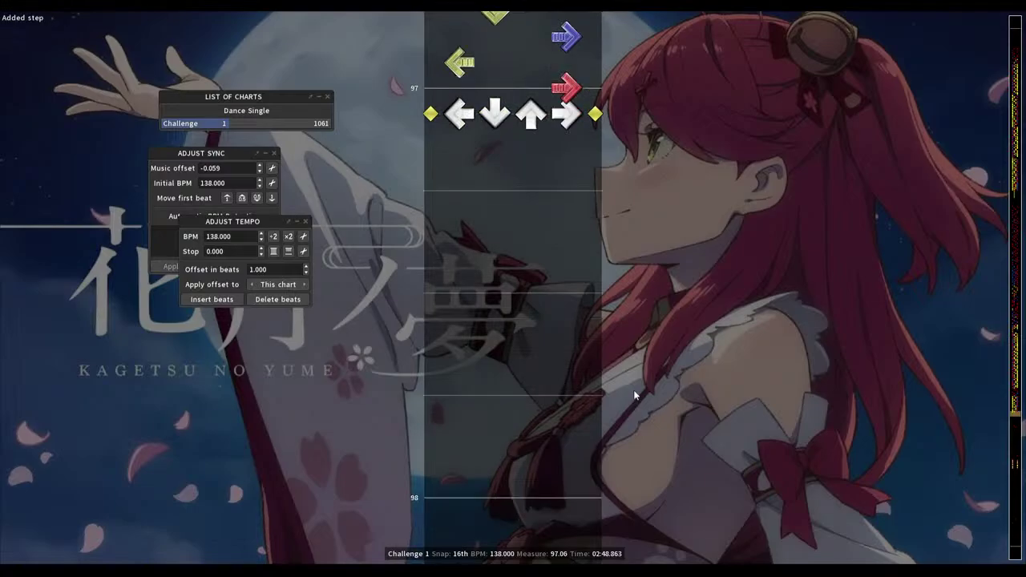
key(1)
key(Down)
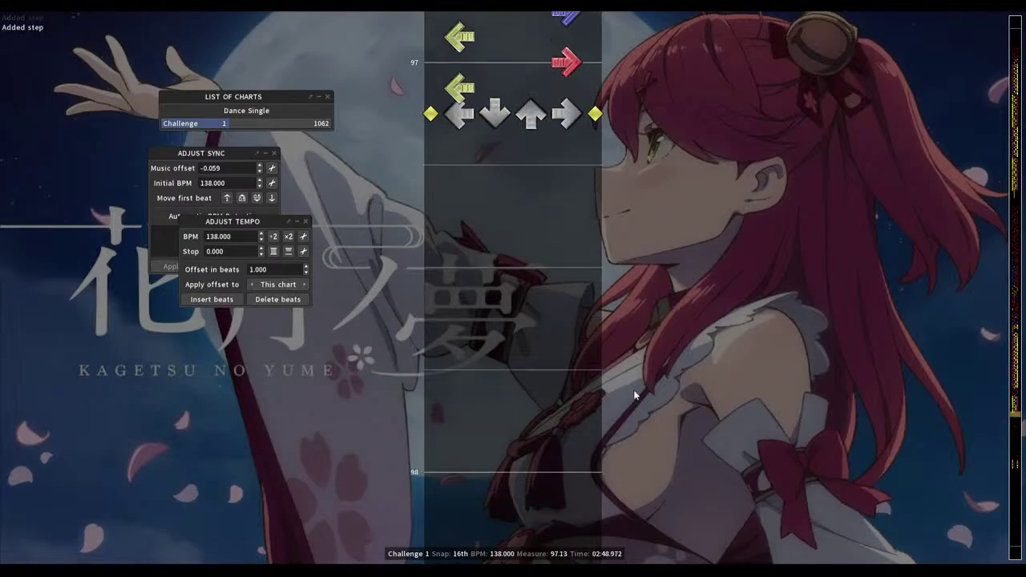
key(2)
key(Down)
key(3)
Add down, up, right and left arrows at measures 97.25, 97.3125, 97.375 and 97.4375
key(Down)
key(2)
key(Down)
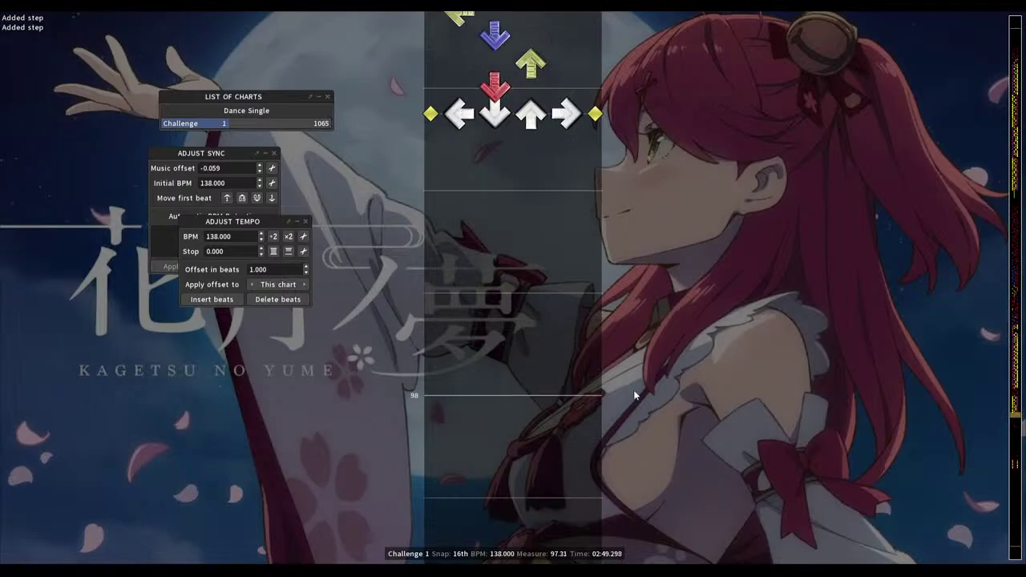
key(3)
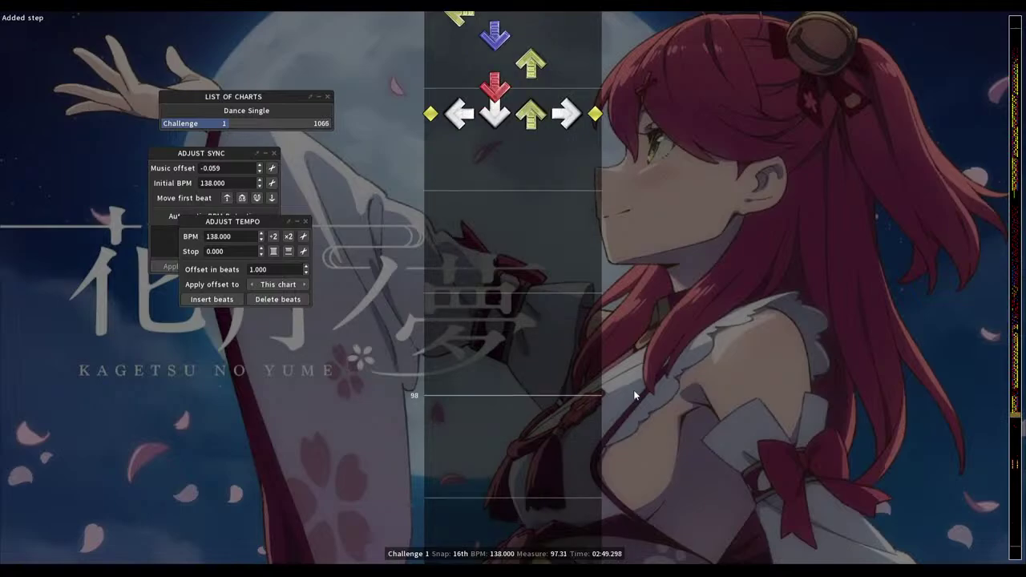
key(Down)
key(4)
key(Down)
key(1)
Add right, left, up and down arrows at measures 97.5, 97.5625, 97.625 and 97.6875
key(Down)
key(4)
key(Down)
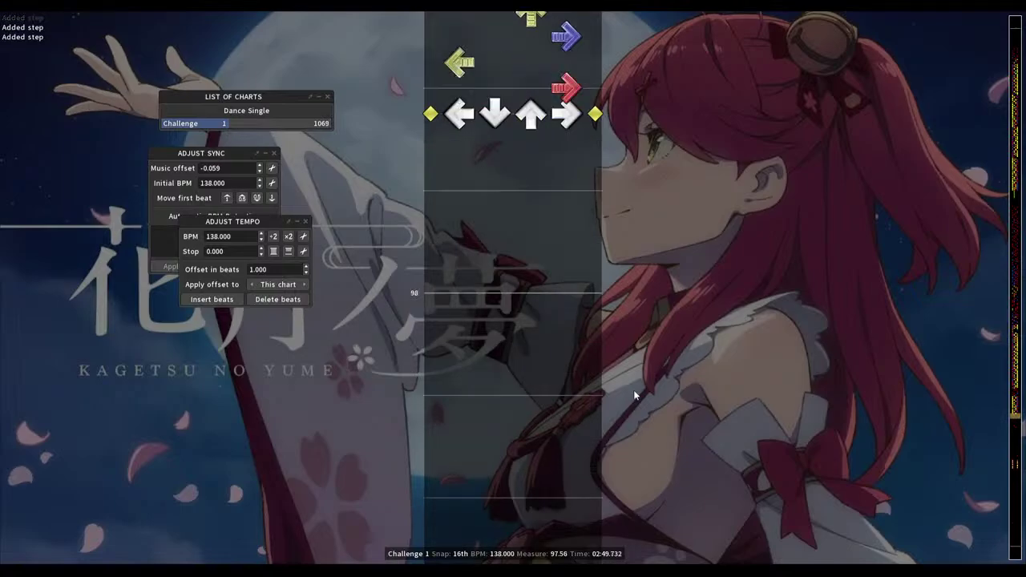
key(1+Down)
key(Down)
key(2)
key(Up)
key(3)
key(Up)
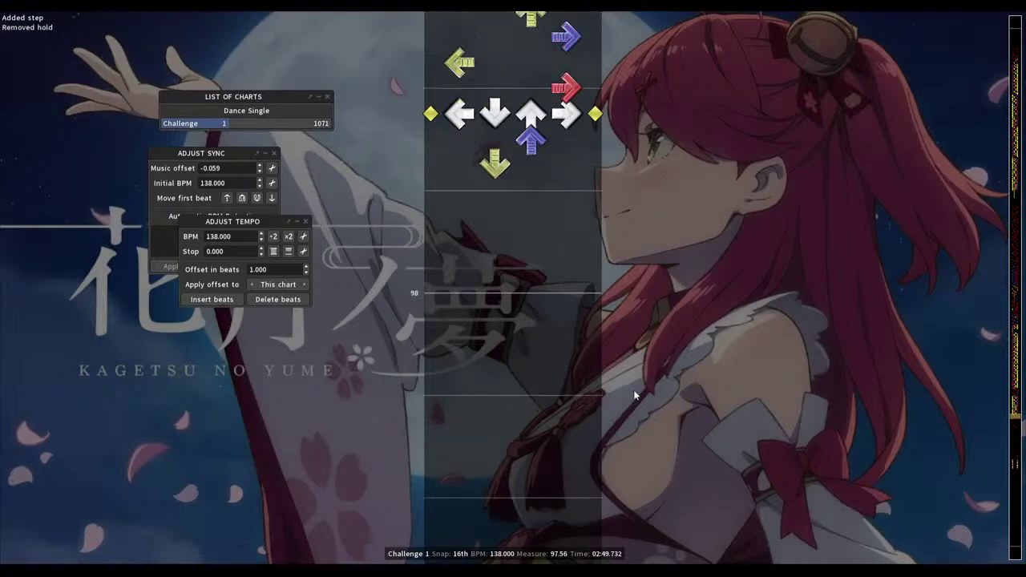
key(Down)
key(Down)
Complete measure 97 with up, left, right and left arrows at 97.75, 97.8125, 97.875 and 97.9375
key(Down)
key(3)
key(Down)
key(1)
key(Down)
key(4)
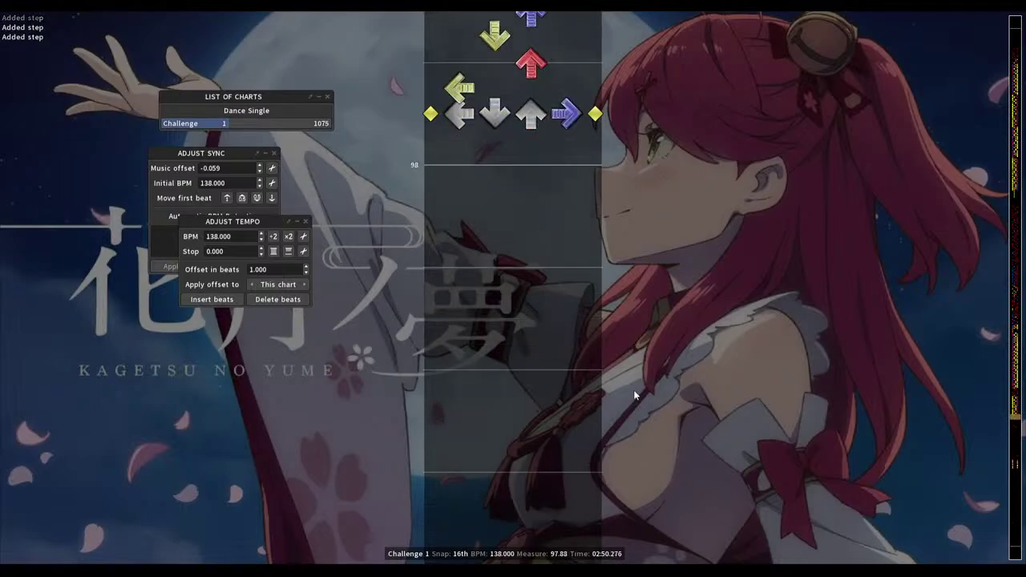
key(Down)
key(1)
Add down, left, down and up arrows at measures 98, 98.0625, 98.125 and 98.1875
key(Down)
key(2)
key(Down)
key(1)
key(Down)
key(2)
key(Down)
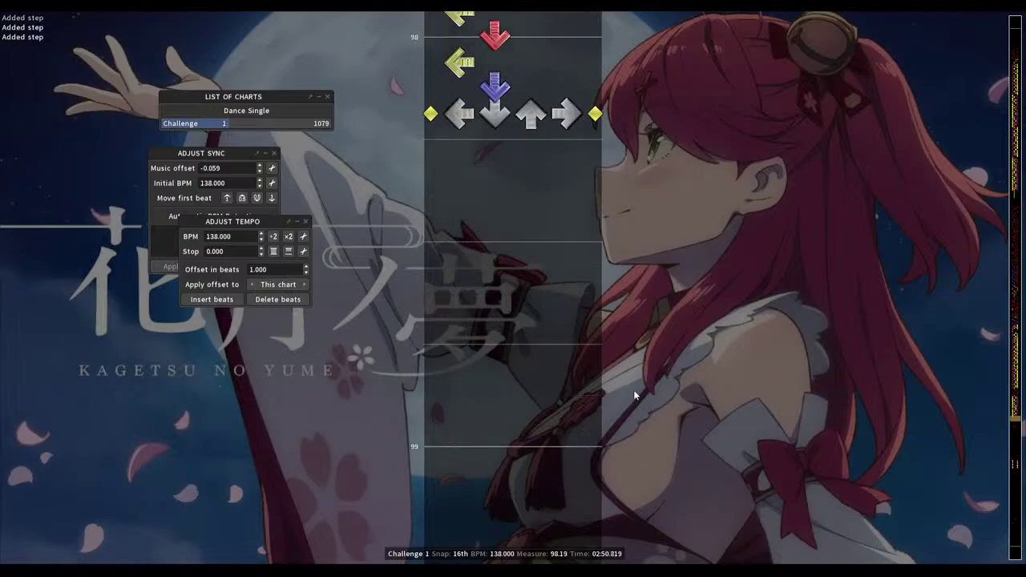
key(3)
Add right, up, right and left arrows at measures 98.25, 98.3125, 98.375 and 98.4375
key(Down)
key(4)
key(Down)
key(3)
key(Down)
key(4)
key(Down)
key(1)
Add up, left, right and down arrows at 98.5, 98.5625, 98.625 and 98.6875, and turn the left hold at 98.4375 into a plain step
key(Down)
key(3)
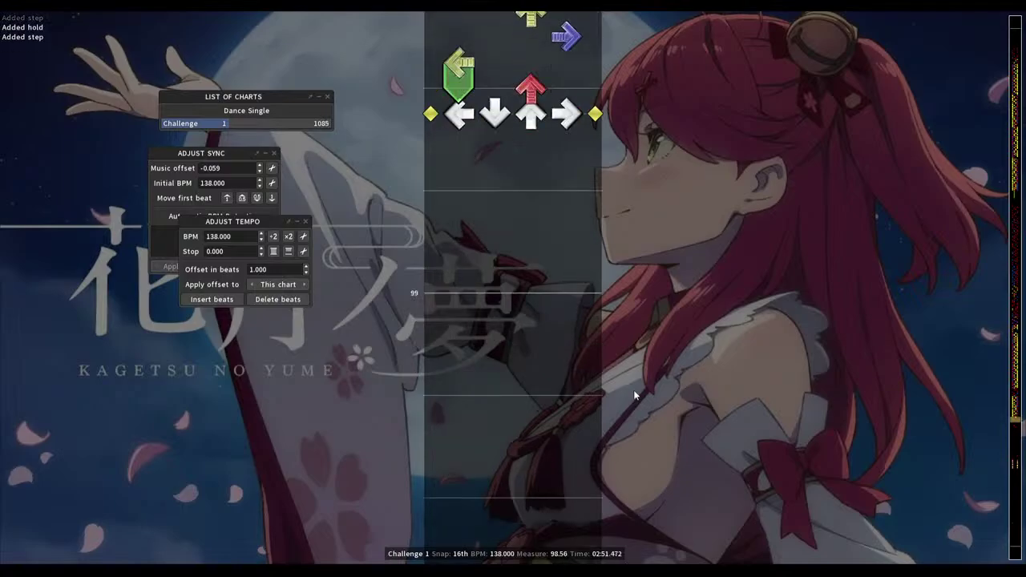
key(Up)
key(Down)
key(Down)
key(1)
key(Down)
key(4)
key(Down)
key(2)
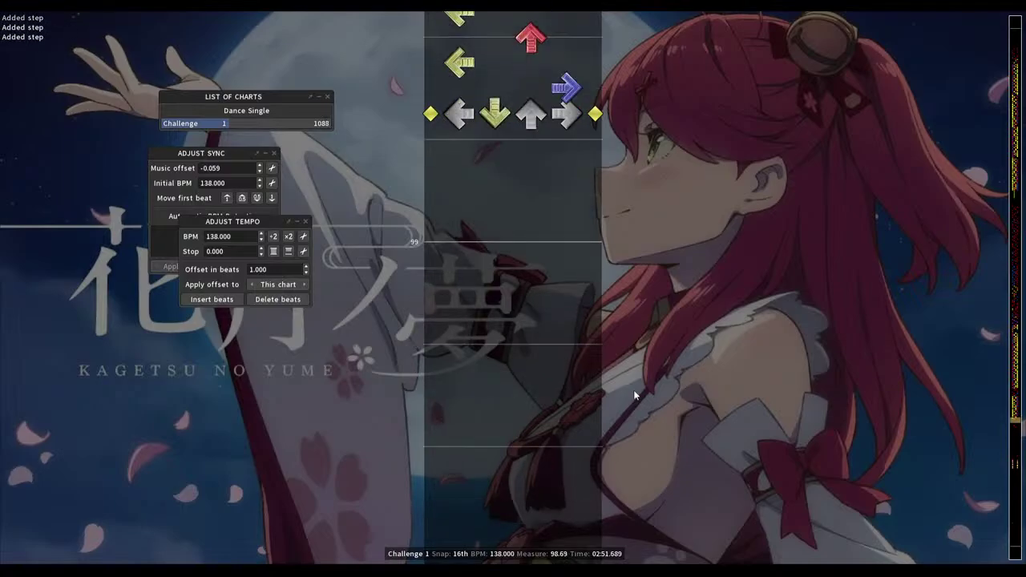
Add right, left, down, up and right arrows on consecutive 16ths from measure 98.75 to 99
key(Down)
key(4)
key(Down)
key(1)
key(Down)
key(2)
key(Down)
key(3)
key(Down)
key(4)
key(Down)
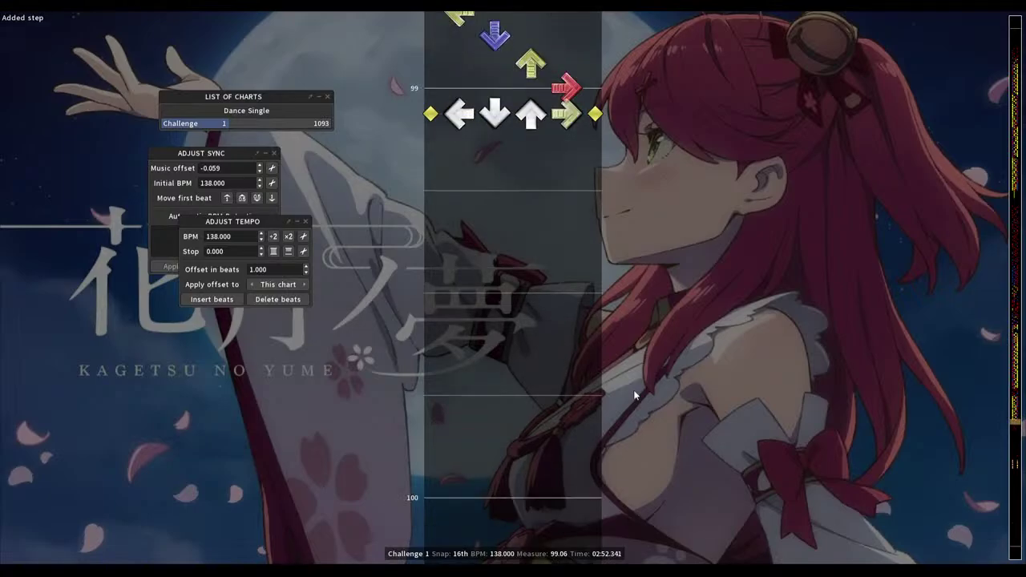
Add left, right, up, down and left arrows on consecutive 16ths from measure 99.0625 to 99.3125
key(1)
key(Down)
key(4)
key(Down)
key(3)
key(Down)
key(2)
key(Down)
key(1)
key(Down)
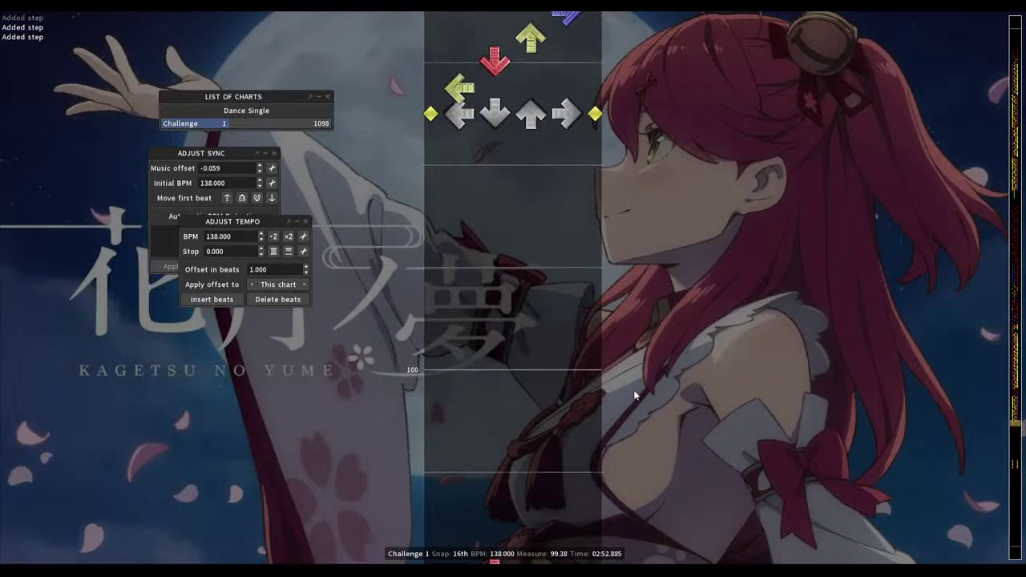
Add right, down, up, left and right arrows on consecutive 16ths from measure 99.375 to 99.625
key(Down)
key(2)
key(Down)
key(3)
key(Down)
key(1)
key(Down)
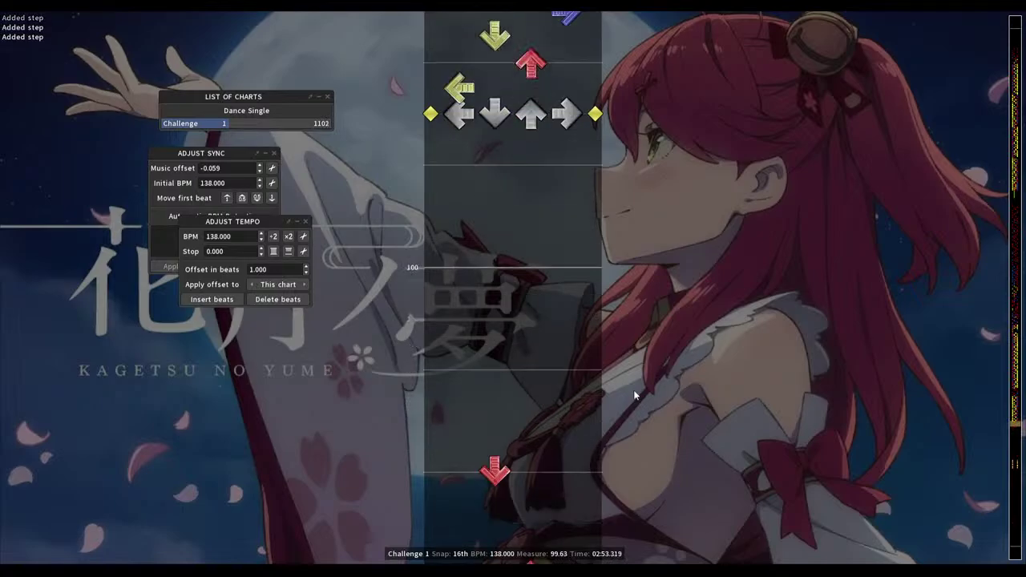
key(Down)
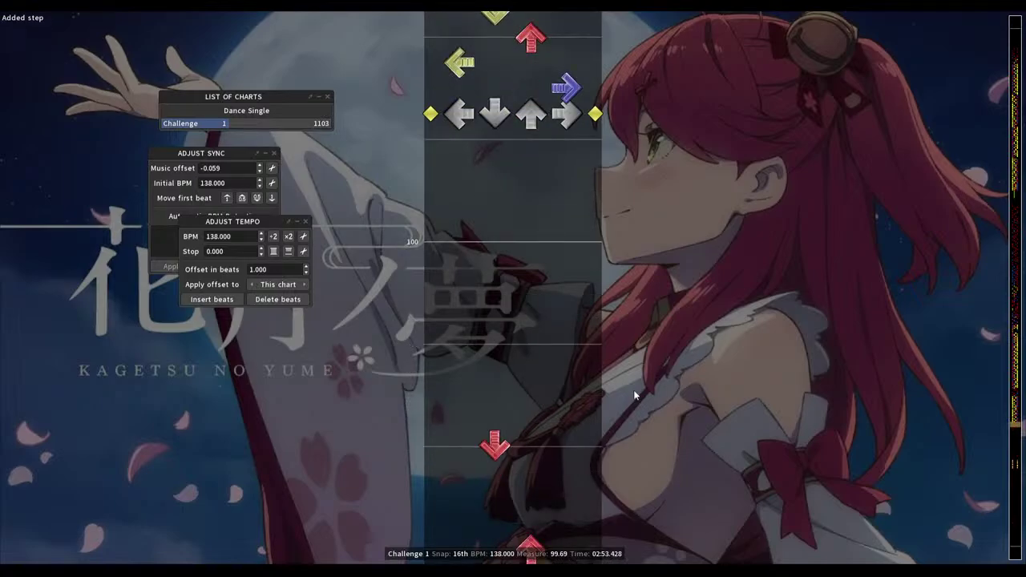
Add down, up, left and right arrows at measures 99.6875, 99.75, 99.8125 and 99.875
key(2)
key(Down)
key(3)
key(Down)
key(1)
key(Down)
key(4)
Replace the down arrow at measure 99.6875 with a left arrow
key(Up)
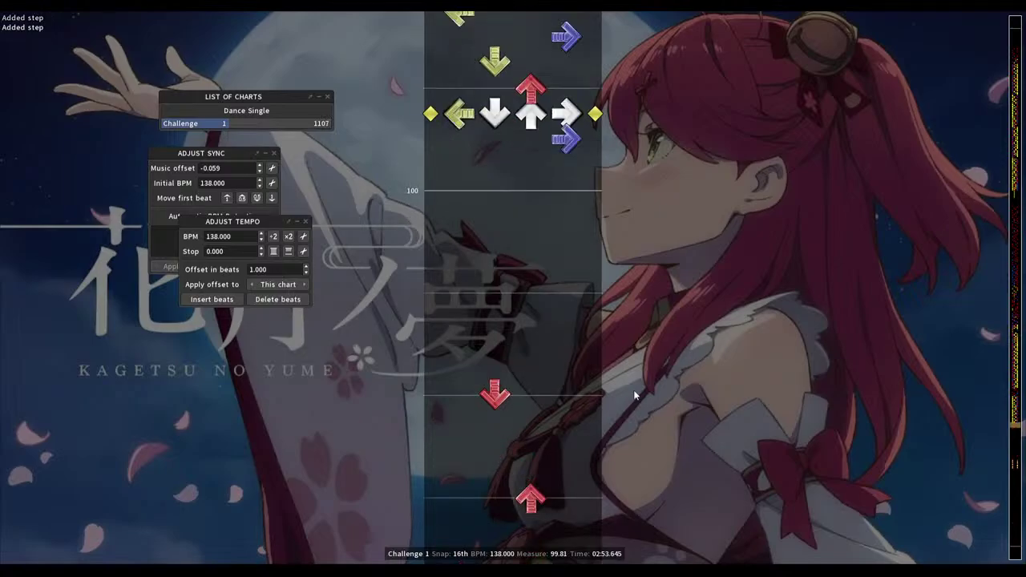
key(Up)
key(Up)
key(Up)
key(Down)
key(2)
key(1)
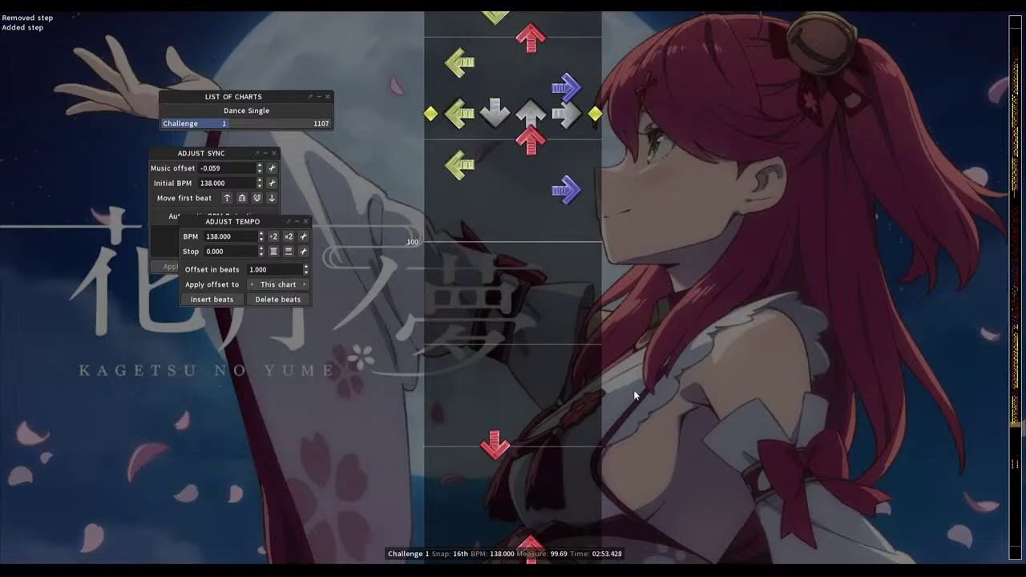
Replace the left arrow at measure 99.8125 with a down arrow
key(Down)
key(Down)
key(1)
key(2)
key(Up)
key(Up)
key(Up)
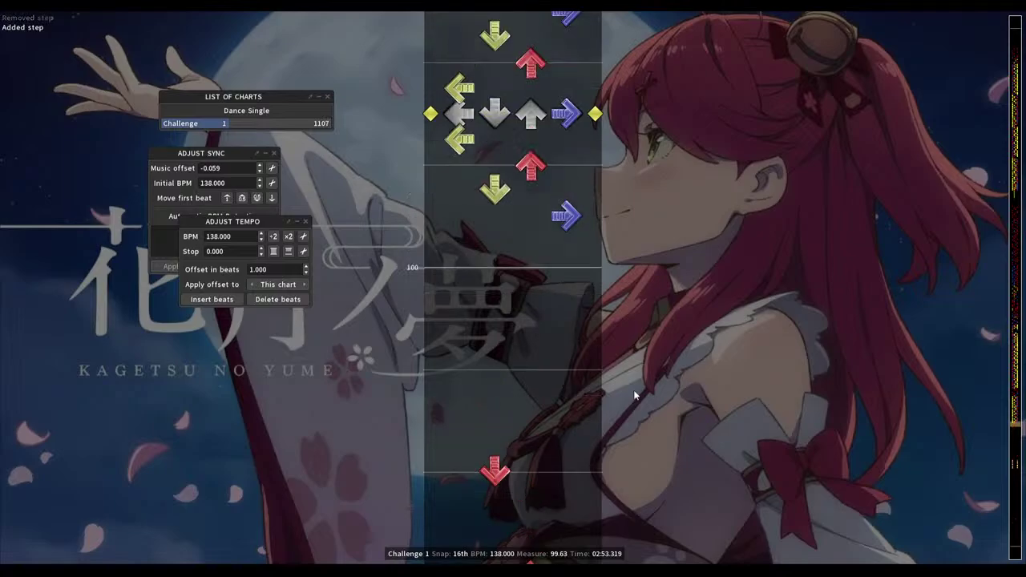
Add a left arrow at measure 99.9375 and a right arrow at measure 100
key(Down)
key(Down)
key(Down)
key(Down)
key(Down)
key(Down)
key(2)
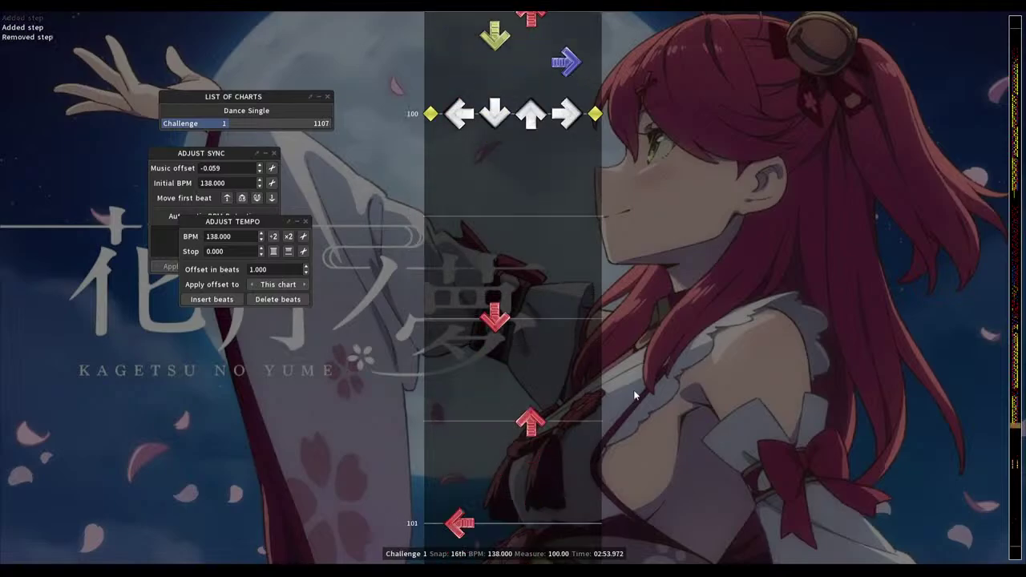
key(Up)
key(2)
key(Down)
key(4)
key(Down)
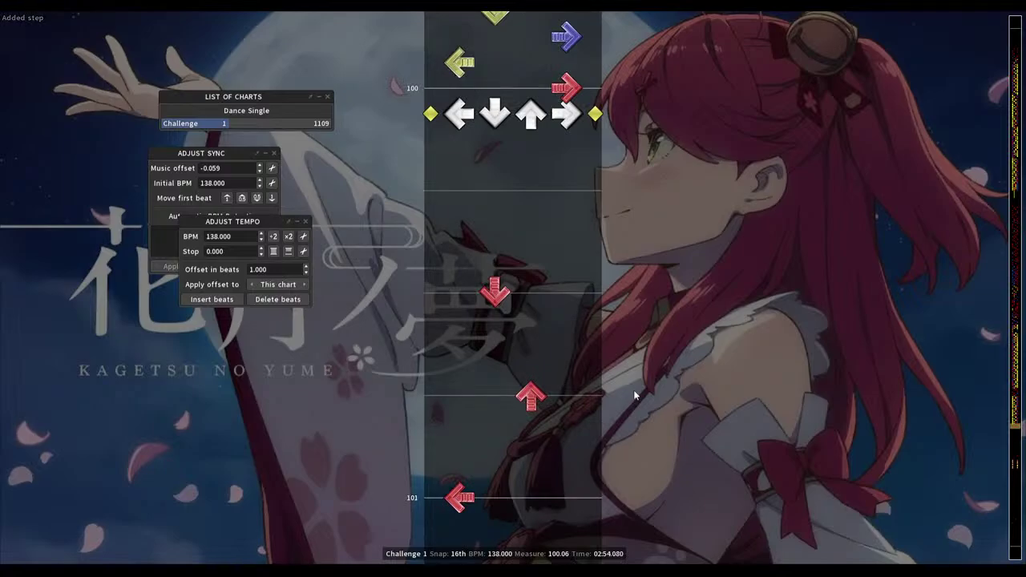
Add up, down and left arrows at measures 100.0625, 100.125 and 100.1875
key(3)
key(Down)
key(2)
key(Down)
key(1)
key(Down)
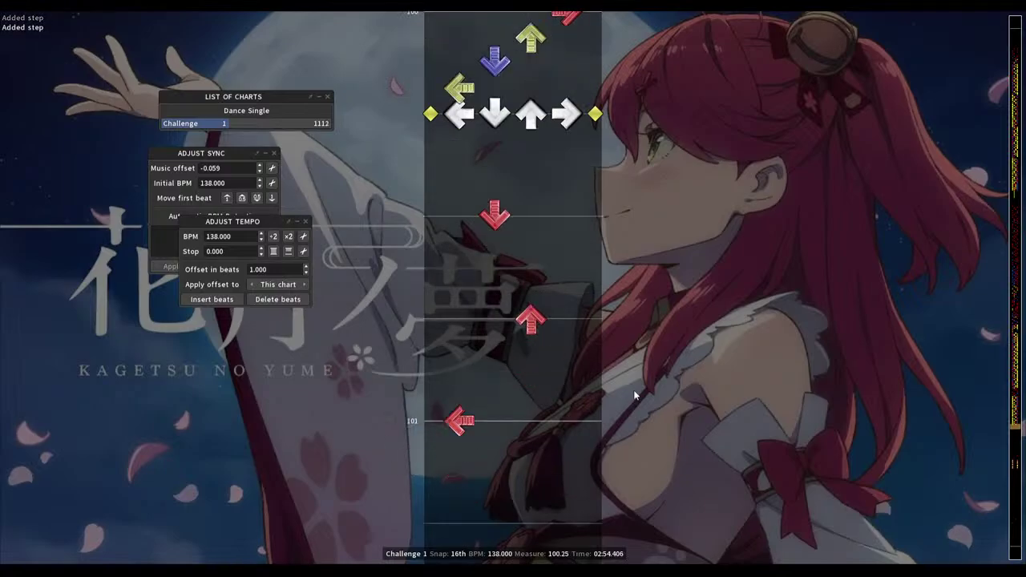
Add right, left, down and up arrows at measures 100.25, 100.3125, 100.375 and 100.4375
key(4)
key(Down)
key(1)
key(Down)
key(2)
key(Down)
key(3)
key(Down)
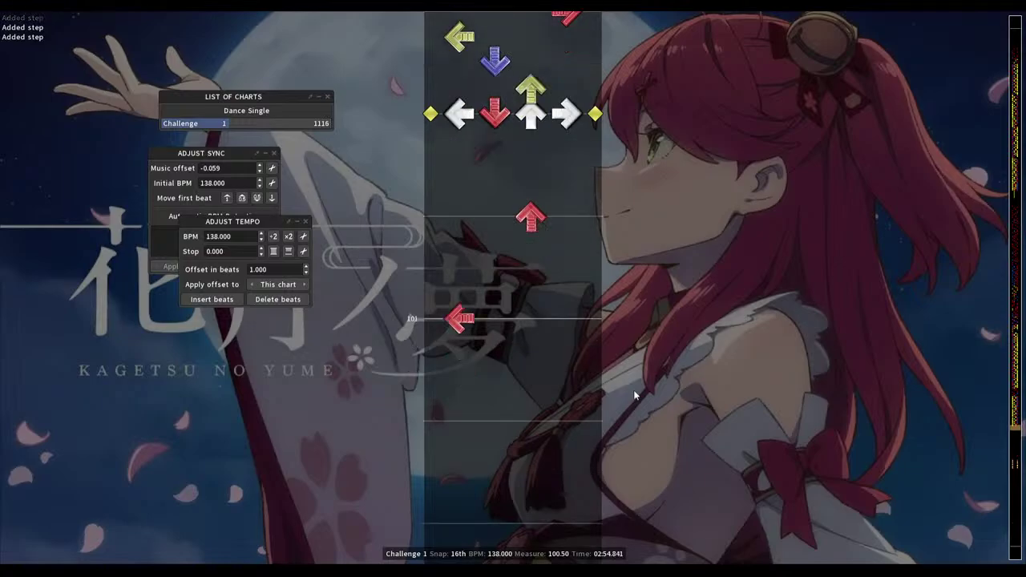
Rework the eighth notes up to measure 101 with right at 100.5, up at 100.625, left at 100.875 and right at 101
scroll(635, 395, up, 20)
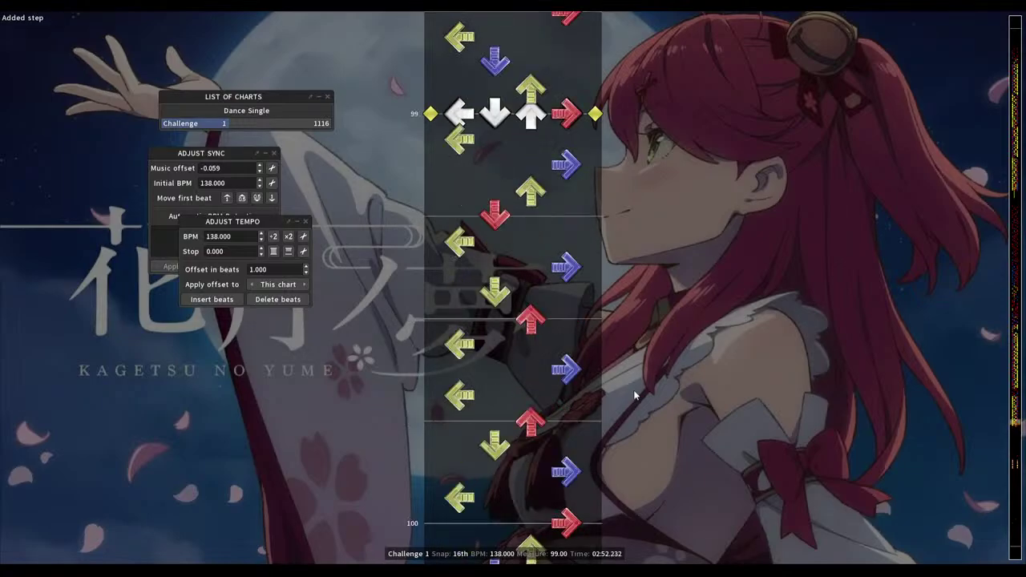
scroll(634, 396, up, 20)
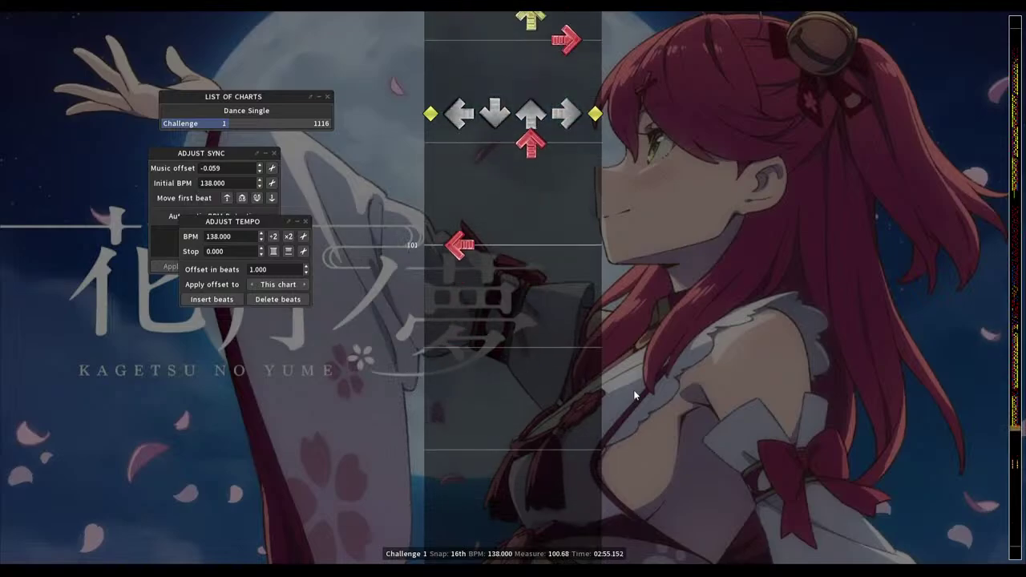
key(2)
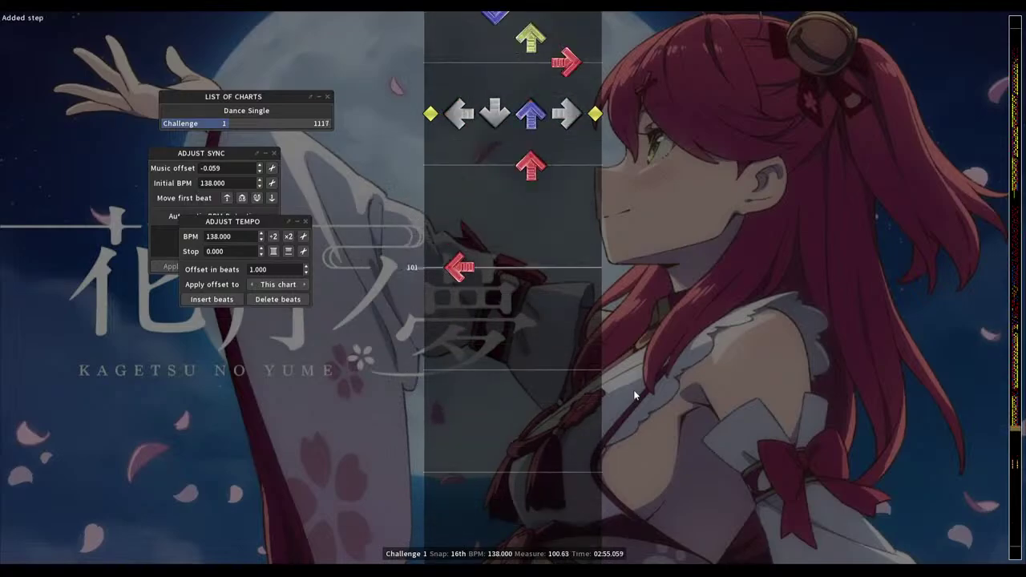
key(2)
key(2)
key(2)
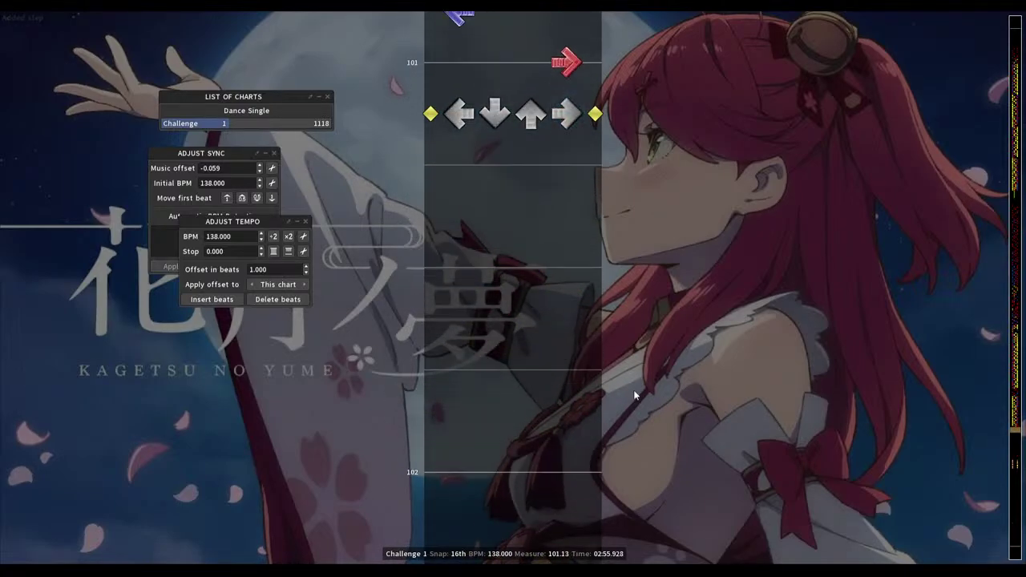
Add left, right, down, up, left and right arrows on consecutive 16ths from measure 101.0625 to 101.375
key(1)
key(4)
key(2)
key(1)
key(3)
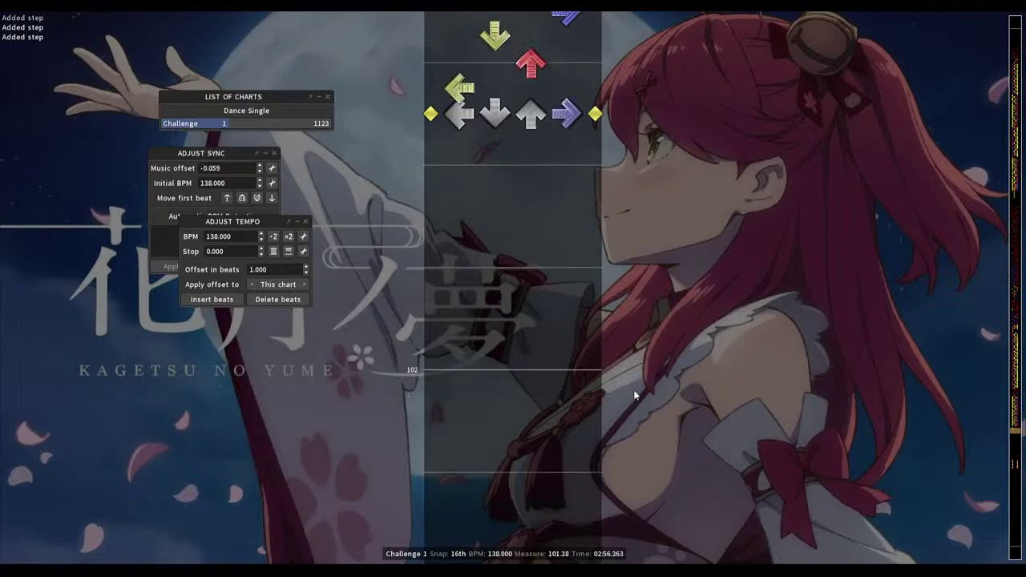
key(4)
Add left, down, up, right and left arrows on consecutive 16ths from measure 101.4375 to 101.6875
key(1)
key(2)
key(3)
key(4)
key(1)
Add right, down, up, down and right arrows on consecutive 16ths from measure 101.75 to 102
key(4)
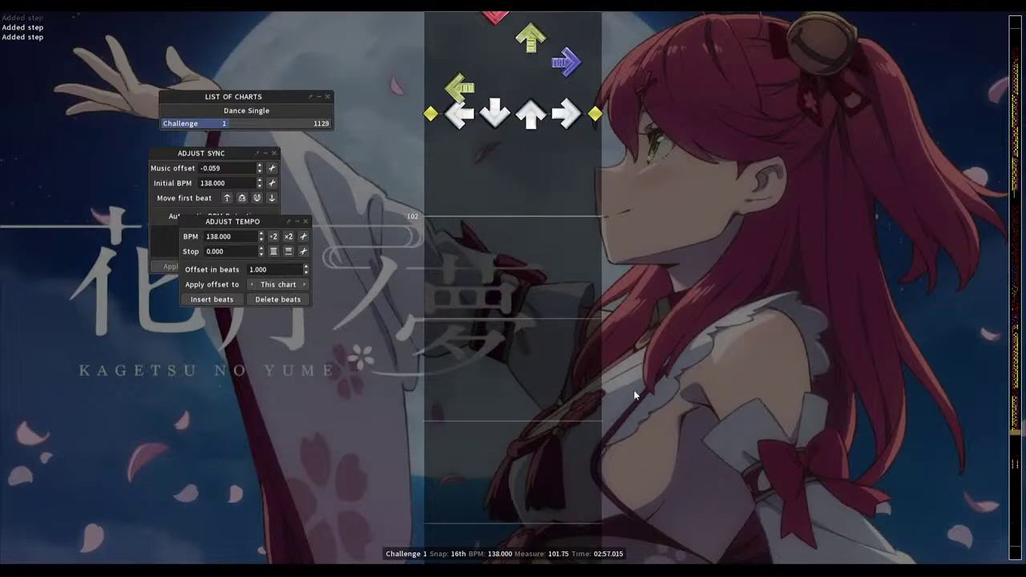
key(2)
key(3)
key(2)
key(4)
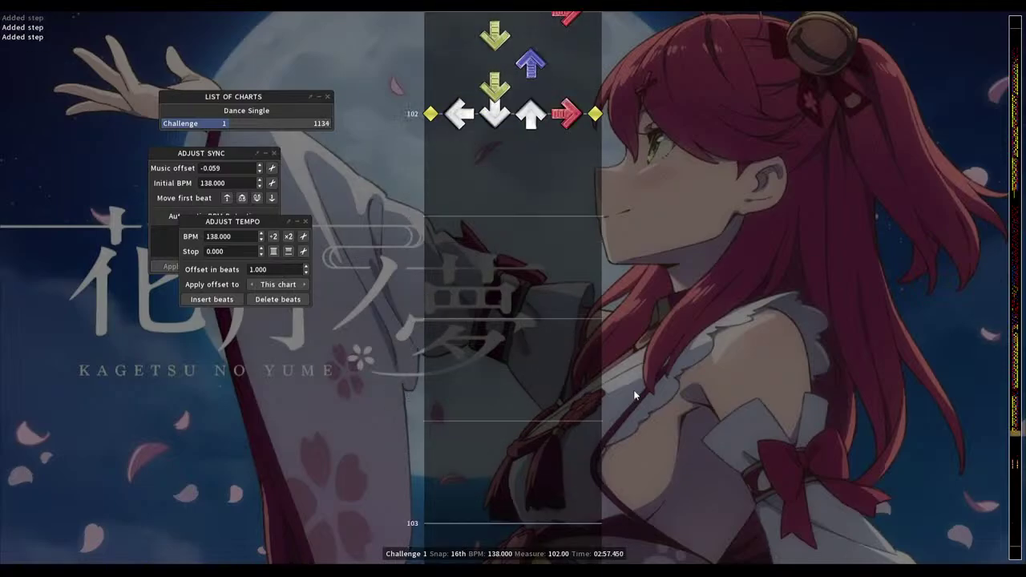
Add left, right, up, down and up arrows on consecutive 16ths from measure 102.0625 to 102.3125
key(1)
key(4)
key(1)
key(2)
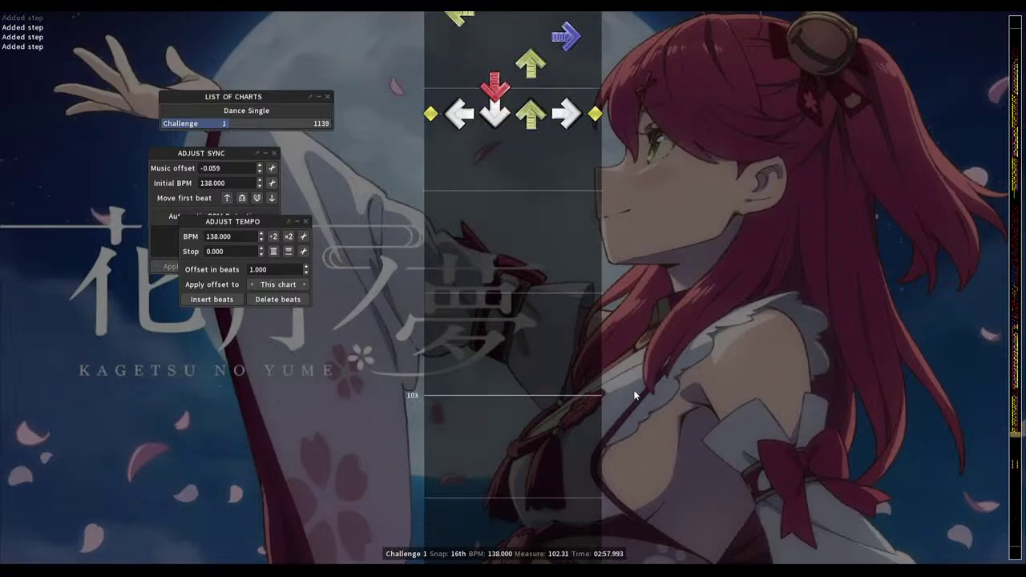
Fill the 16ths at measures 102.375 and 102.4375, and add up, left, right, down and right arrows from 102.5 to 102.75
key(1)
key(4)
key(1)
key(3)
key(1)
key(Down)
key(2)
key(Down)
key(4)
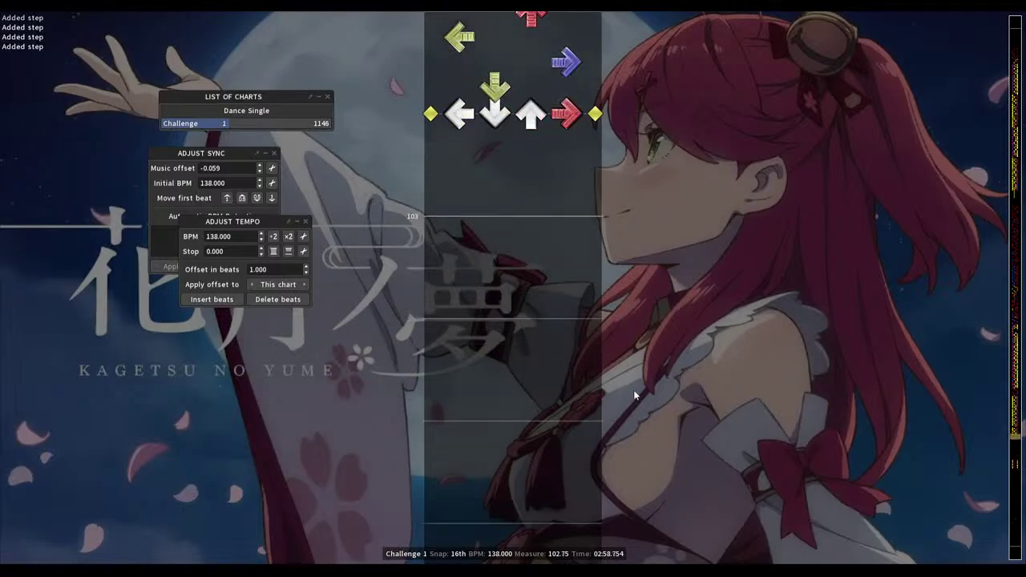
Add left, down and left arrows at measures 102.8125, 102.875 and 102.9375
key(Down)
key(1)
key(Down)
key(2)
key(Down)
key(1)
key(Down)
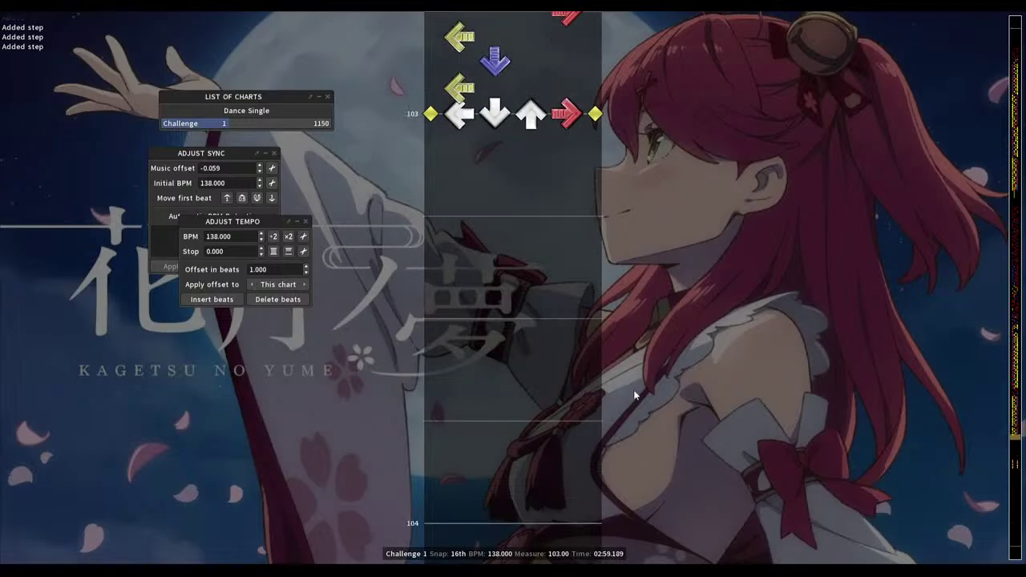
Add right, up, right and left arrows at measures 103, 103.0625, 103.125 and 103.1875
key(4)
key(Down)
key(3)
key(Down)
key(4)
Add down, up, right, left and up arrows on 16ths from measure 103.25 to 103.5, turning the left hold at 103.4375 into a plain step
key(2)
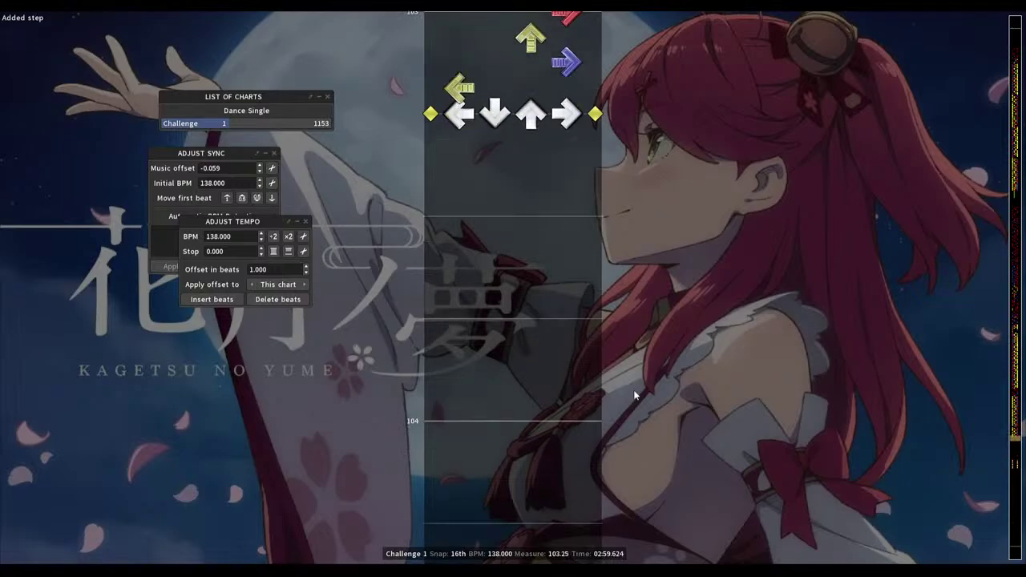
key(Down)
key(3)
key(Down)
key(4)
key(Down)
key(1)
key(3)
key(1)
key(Down)
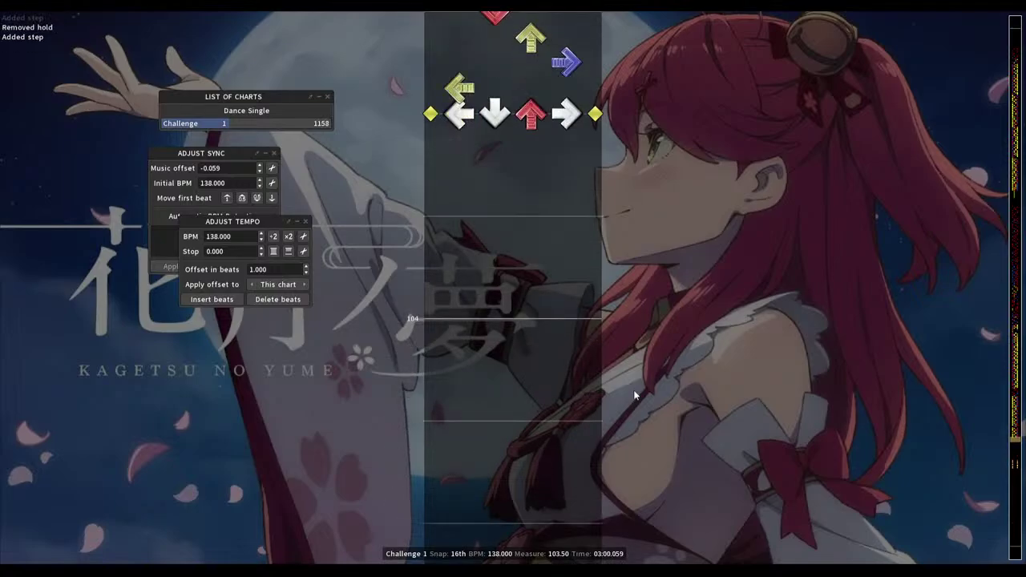
Add left, right, down, up and left arrows on consecutive 16ths from measure 103.5625 to 103.8125
key(Down)
key(1)
key(Down)
key(4)
key(Down)
key(2)
key(Down)
key(3)
key(Down)
key(1)
key(Down)
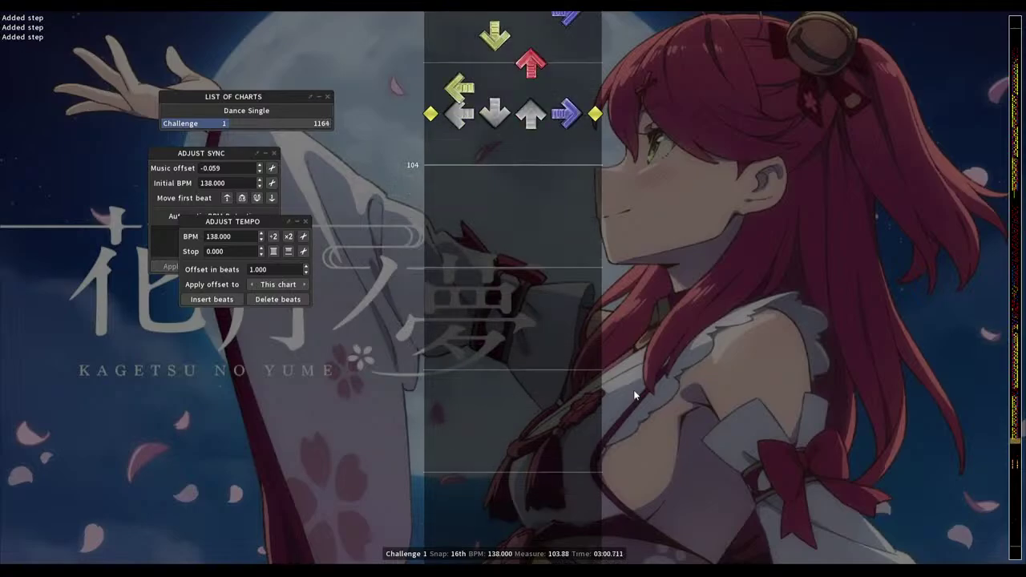
Add right, up and right arrows at measures 103.875, 103.9375 and 104
key(4)
key(Down)
key(3)
key(Down)
key(4)
key(Down)
Add left, down, left, right and up arrows on consecutive 16ths from measure 104.0625 to 104.3125
key(1)
key(Down)
key(2)
key(Down)
key(1)
key(Down)
key(4)
key(Down)
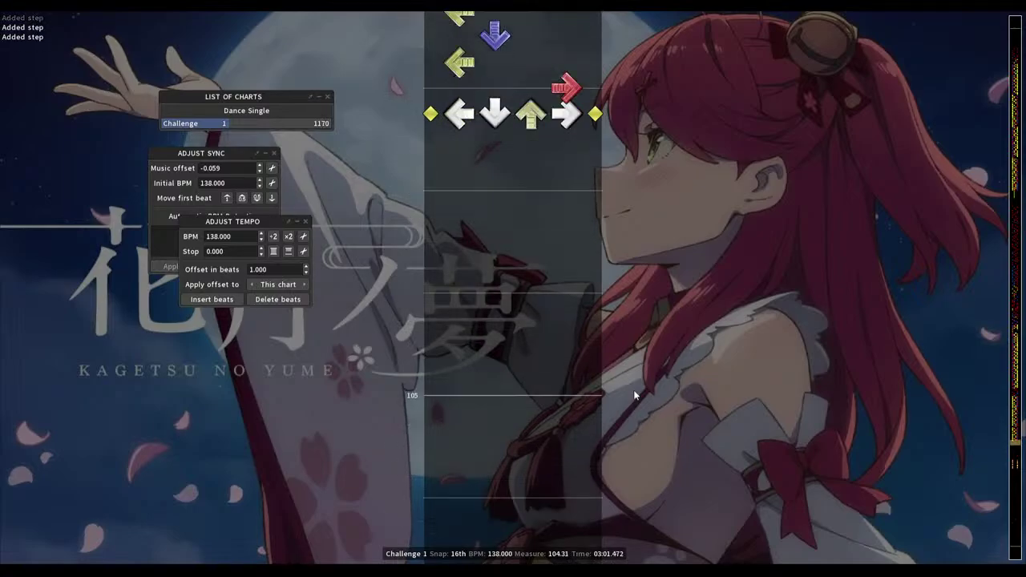
Add up, down, left and right arrows on consecutive 16ths from measure 104.3125 to 104.5
key(3)
key(Down)
key(2)
key(Down)
key(1)
key(Down)
key(4)
key(Down)
Add left, up, down and up arrows on consecutive 16ths from measure 104.5625 to 104.75
key(1)
key(Down)
key(3)
key(Down)
key(2)
key(Down)
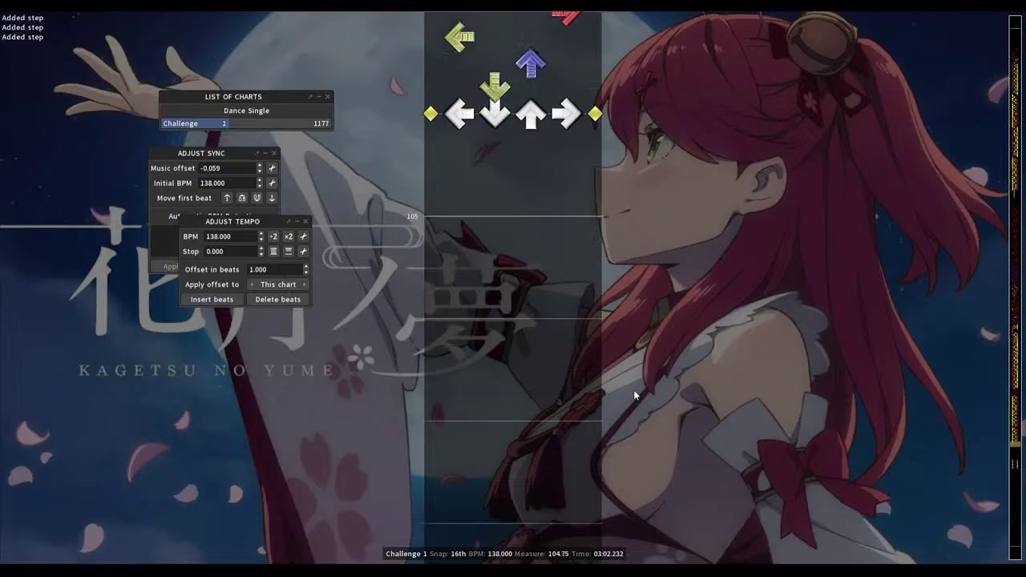
key(3)
key(Down)
Add left, right, up and down arrows on consecutive 16ths from measure 104.8125 to 105
key(1)
key(Down)
key(4)
key(Down)
key(3)
key(Down)
key(2)
key(Down)
Add up, right, left and up arrows on consecutive 16ths from measure 105.0625 to 105.25
key(3)
key(Down)
key(4)
key(Down)
key(1)
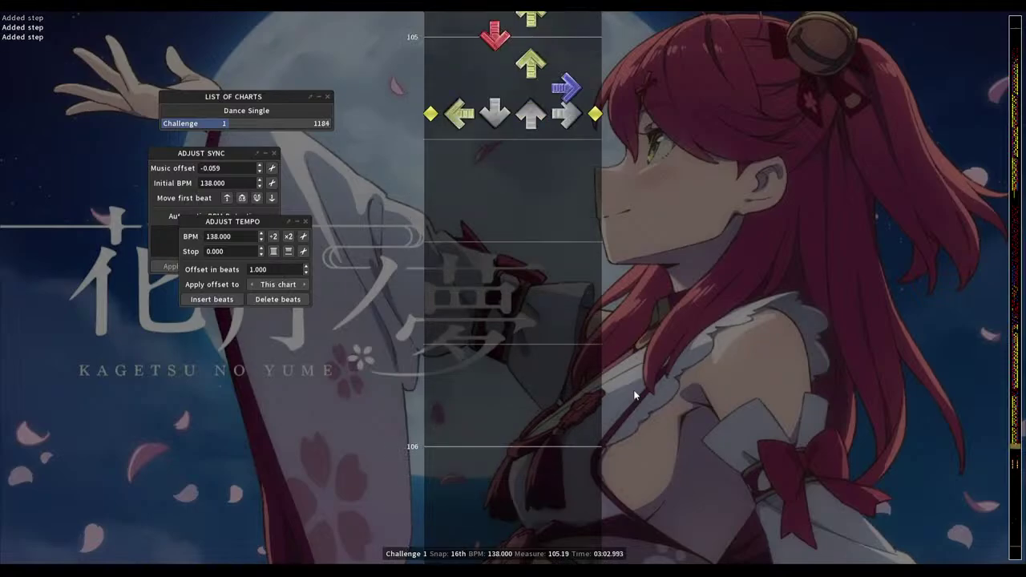
key(Down)
key(3)
key(Down)
Add left, right, down and right arrows on consecutive 16ths from measure 105.3125 to 105.5
key(1)
key(Down)
key(4)
key(Down)
key(2)
key(Down)
key(4)
key(4)
key(Down)
Add left, down, left and right arrows on consecutive 16ths from measure 105.5625 to 105.75
key(1)
key(Down)
key(2)
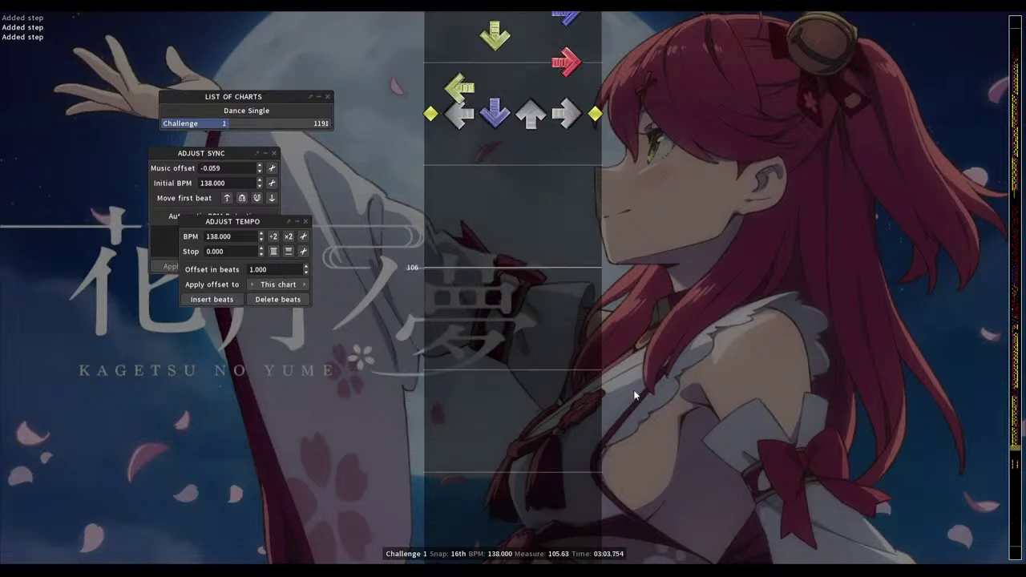
key(Down)
key(1)
key(Down)
key(4)
key(Down)
Add up, right, left and up arrows on consecutive 16ths from measure 105.8125 to 106
key(3)
key(Down)
key(4)
key(Down)
key(1)
key(Down)
key(3)
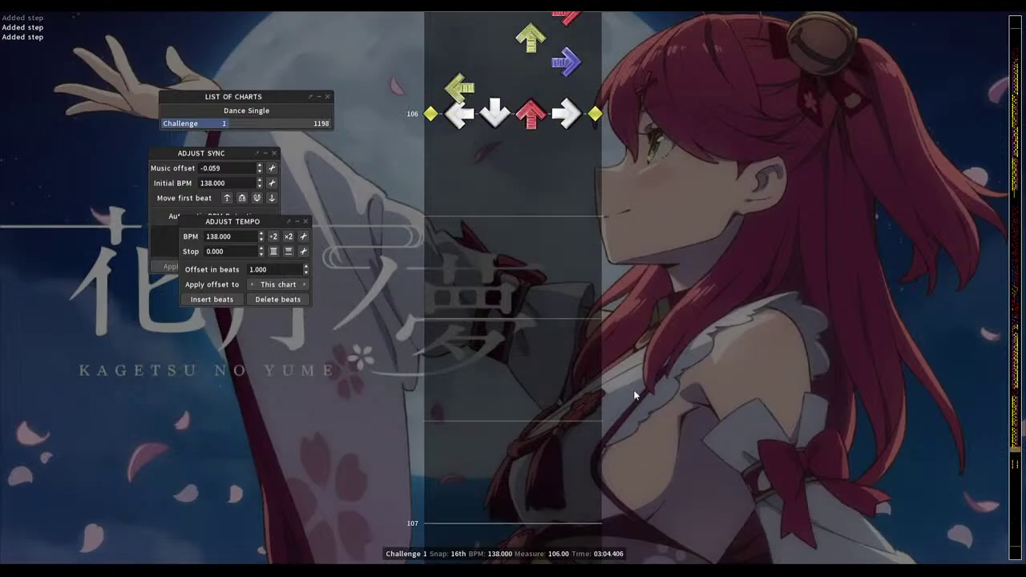
key(Down)
Add down, right, left and down arrows on consecutive 16ths from measure 106.0625 to 106.25
key(2)
key(Down)
key(4)
key(Down)
key(1)
key(Down)
key(2)
key(Down)
Add up, right, left and right arrows on consecutive 16ths from measure 106.3125 to 106.5
key(3)
key(Down)
key(4)
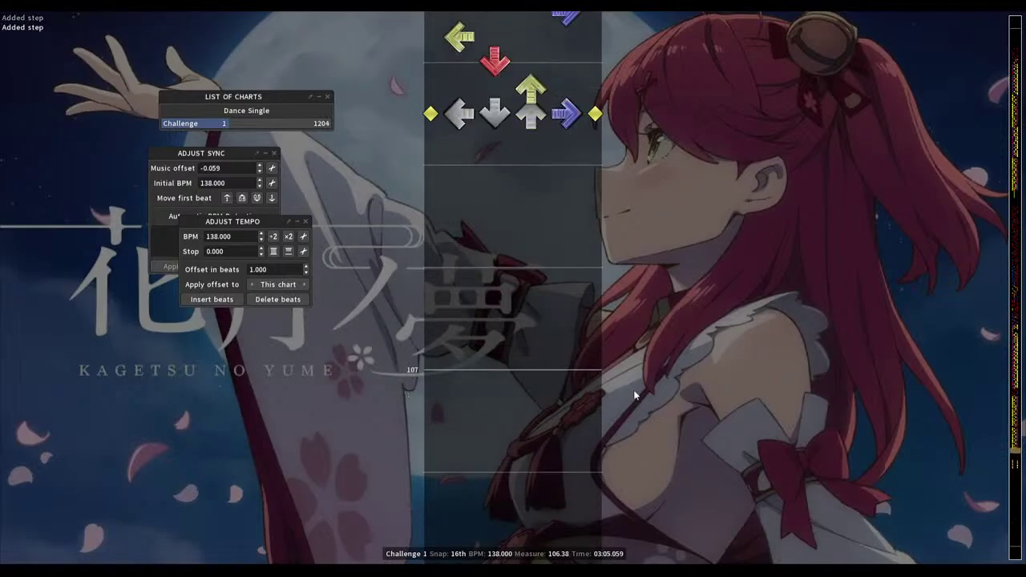
key(Down)
key(1)
key(Down)
key(4)
key(Down)
Add down, up, down and right arrows on consecutive 16ths from measure 106.5625 to 106.75
key(2)
key(Down)
key(3)
key(Down)
key(2)
key(Down)
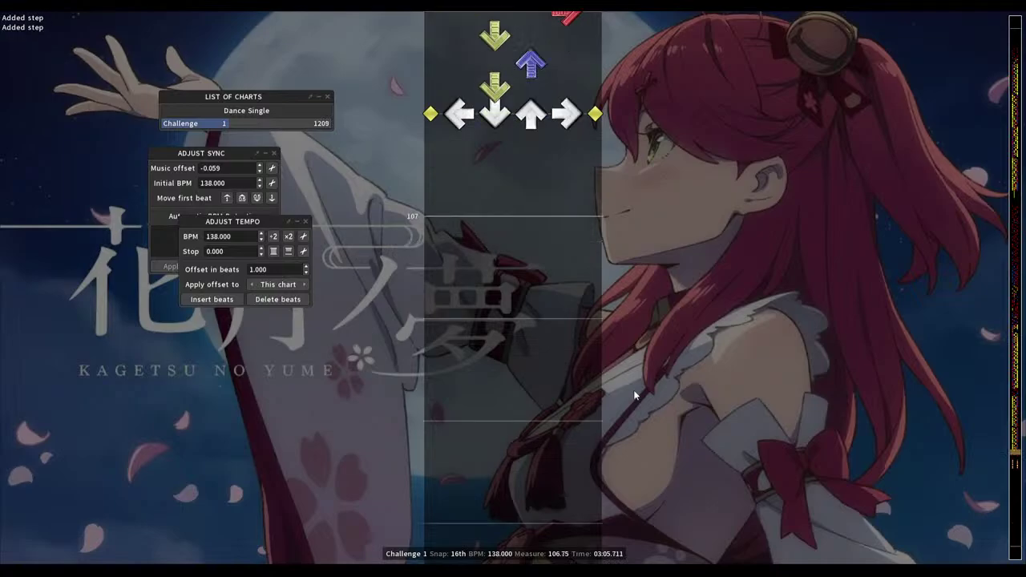
key(4)
key(Down)
Add left, right, up and down arrows on consecutive 16ths from measure 106.8125 to 107
key(1)
key(Down)
key(4)
key(Down)
key(Down)
key(2)
key(Down)
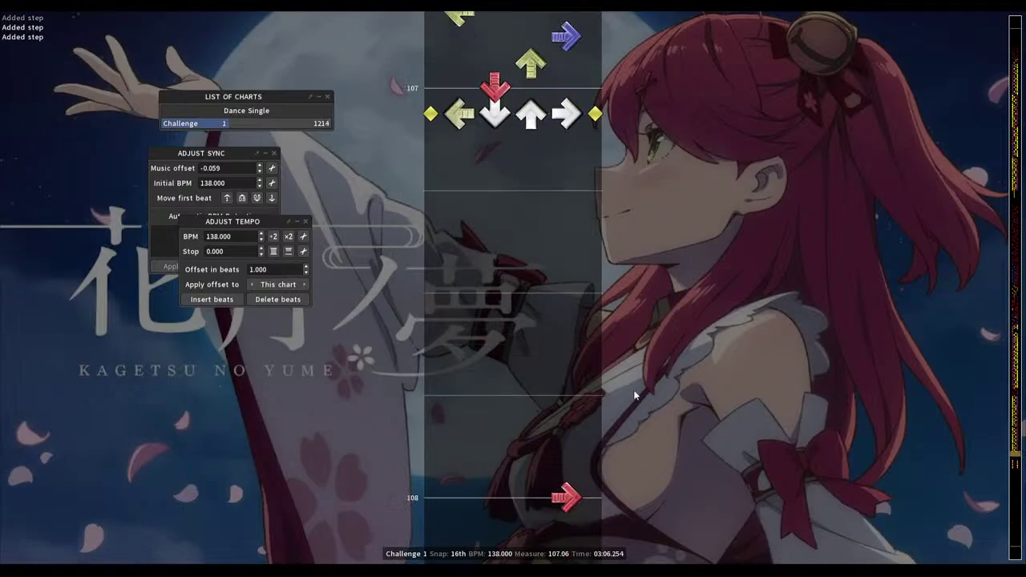
Add left, right, left and up arrows on consecutive 16ths from measure 107.0625 to 107.25
key(1)
key(Down)
key(4)
key(Down)
key(1)
key(Down)
key(3)
key(Down)
Add down, up, left and right arrows on consecutive 16ths from measure 107.3125 to 107.5
key(2)
key(Down)
key(3)
key(Down)
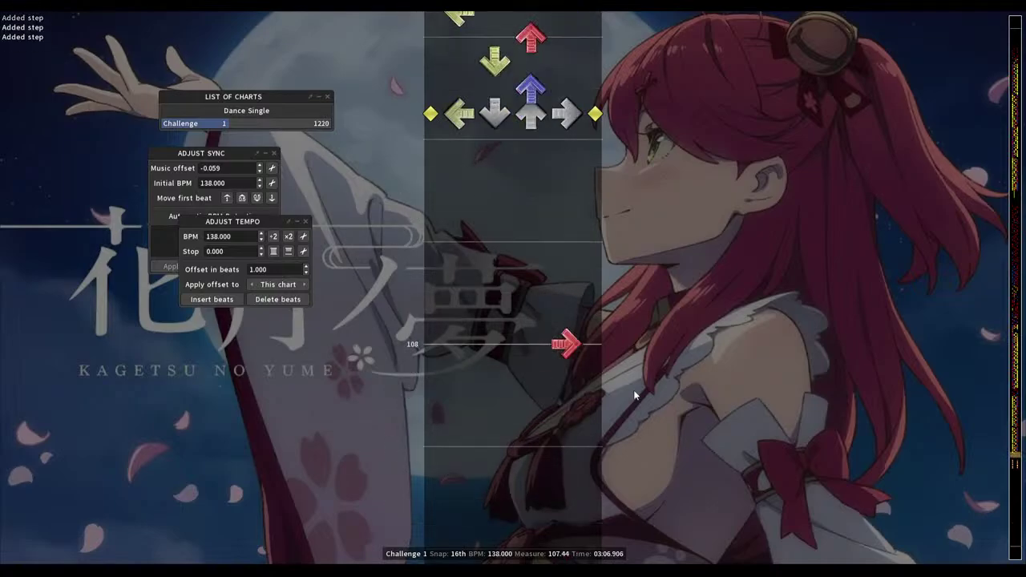
key(1)
key(Down)
key(4)
key(Down)
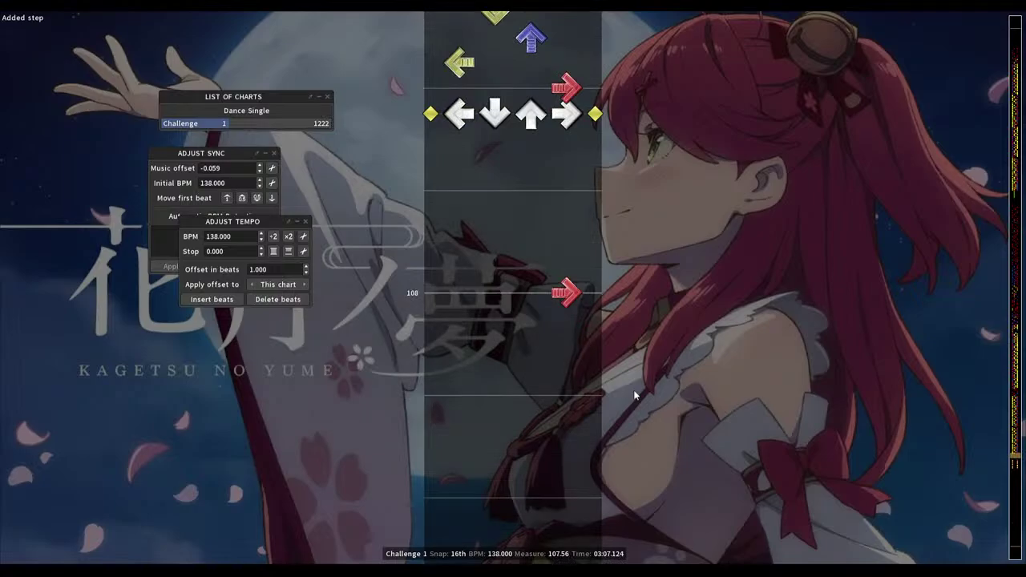
Add up, down, left and right arrows on consecutive 16ths from measure 107.5625 to 107.75
key(Down)
key(2)
key(Down)
key(1)
key(Down)
key(4)
key(Down)
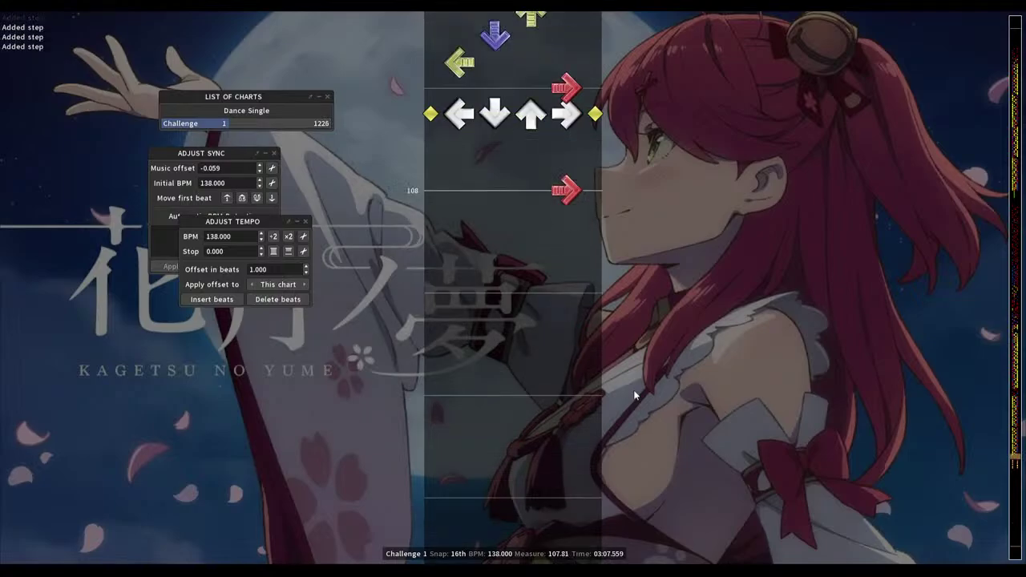
Add up, down and left arrows on 16ths from measure 107.8125 to 107.9375, plus a left arrow at 108.125
key(3)
key(Down)
key(2)
key(1)
key(1)
key(Down)
key(1)
key(Down)
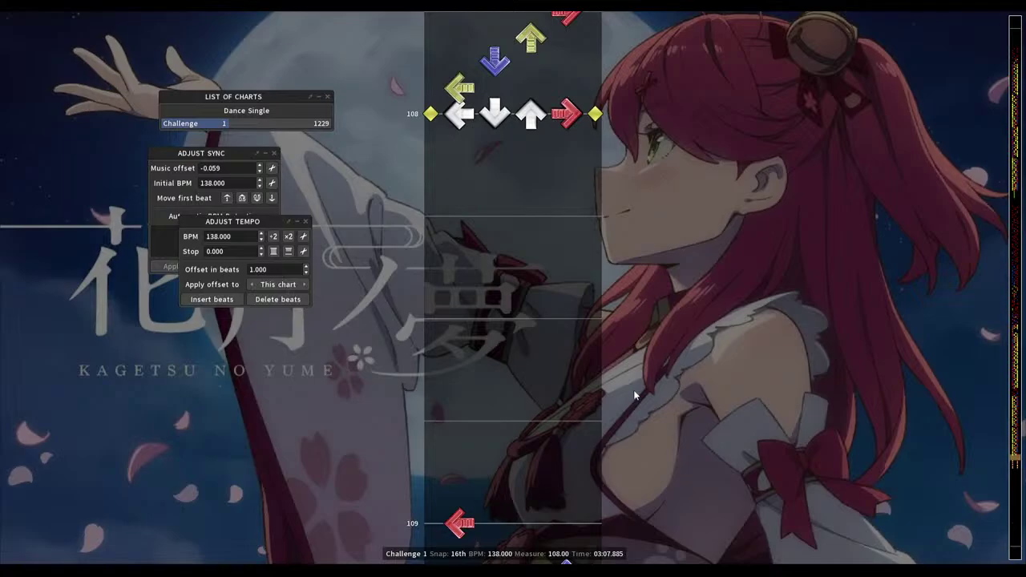
key(1)
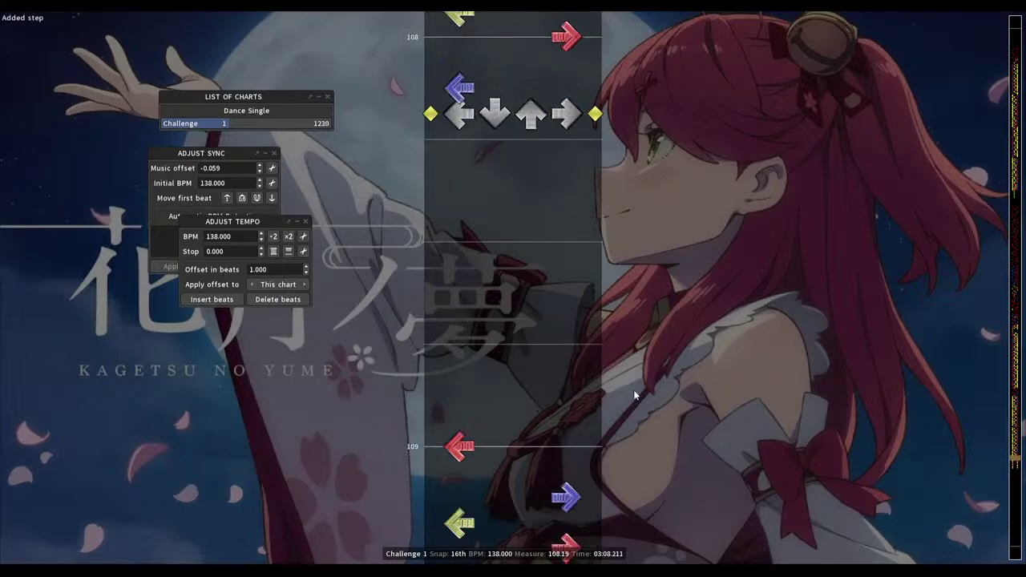
Try down, left, down, up, right, up and right arrows on consecutive 16ths from measure 108.1875 to 108.5625
key(2)
key(1)
key(2)
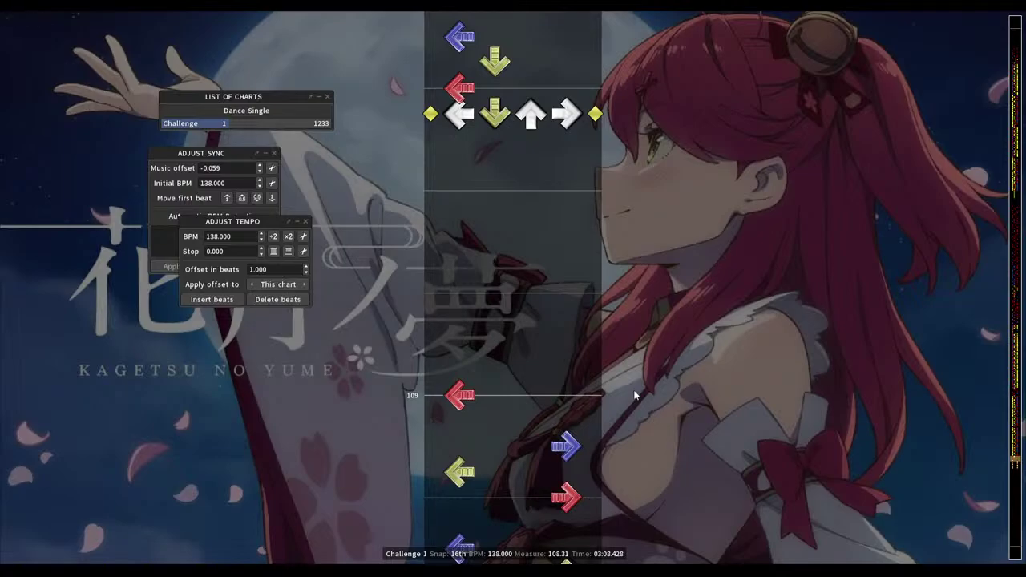
key(space)
key(3)
key(4)
key(3)
key(4)
key(space)
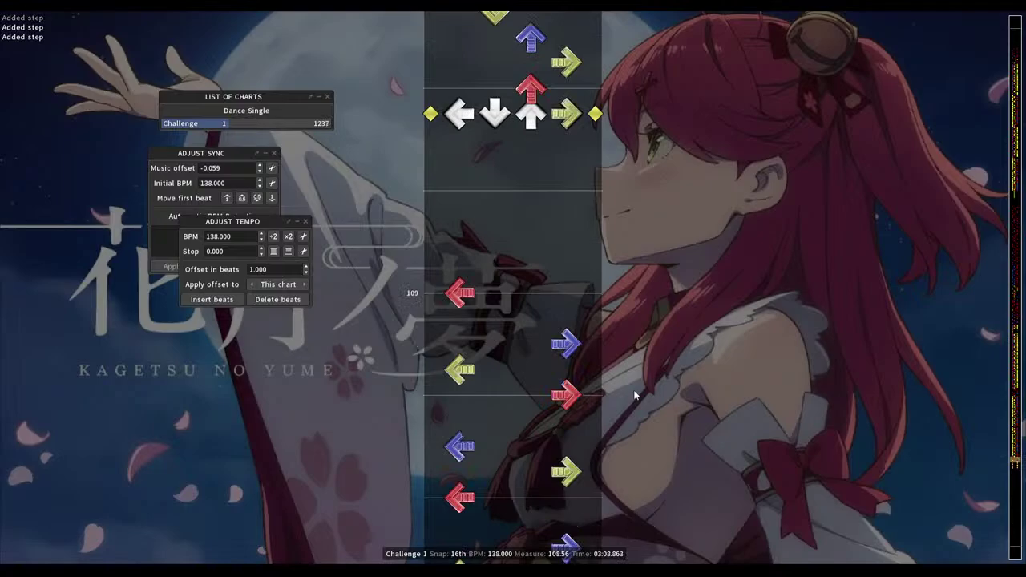
Try left, right, left and right arrows on consecutive 16ths from measure 108.625 to 108.8125
key(4)
key(Down)
key(1)
key(Down)
key(4)
key(Down)
key(1)
key(Down)
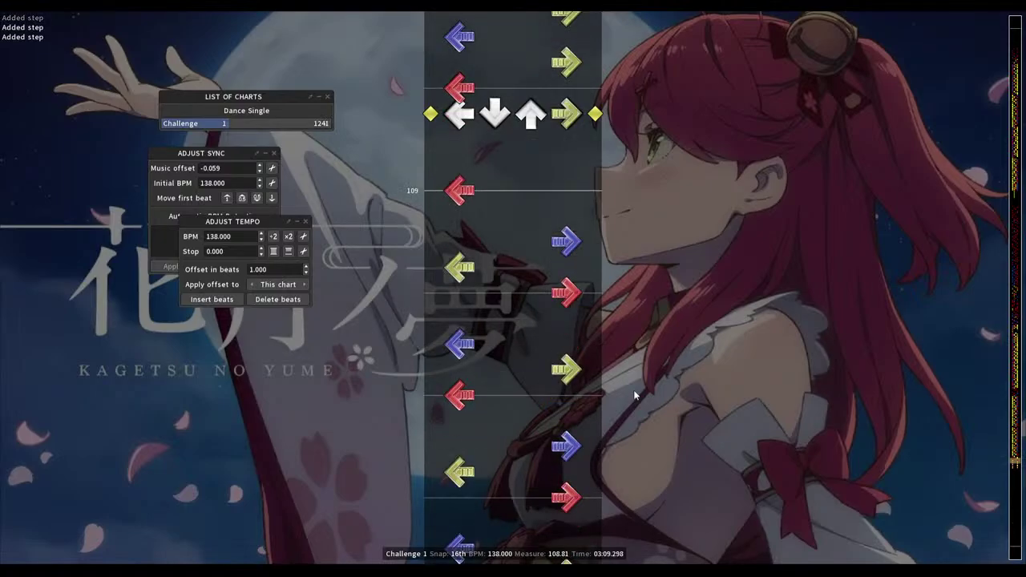
Remove the arrows on the 16ths from measure 108.8125 back to 108.5
key(Up)
key(1)
key(Up)
key(4)
key(Up)
key(1)
key(Up)
key(4)
key(Up)
key(4)
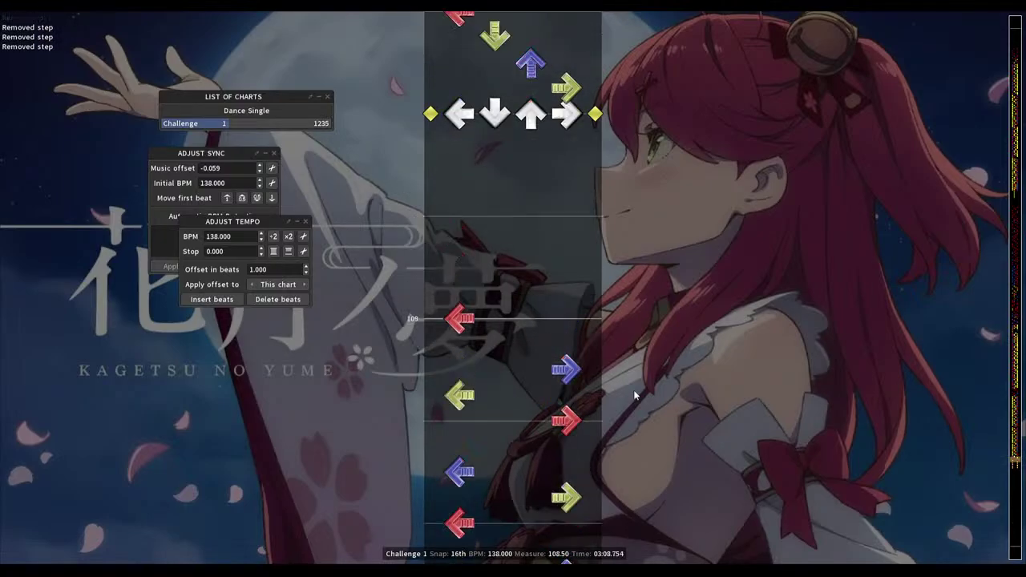
Remove the arrows on the 16ths from measure 108.4375 back to 108.1875
key(Up)
key(3)
key(Up)
key(4)
key(Up)
key(2)
key(Up)
key(1)
key(Up)
key(3)
key(2)
key(3)
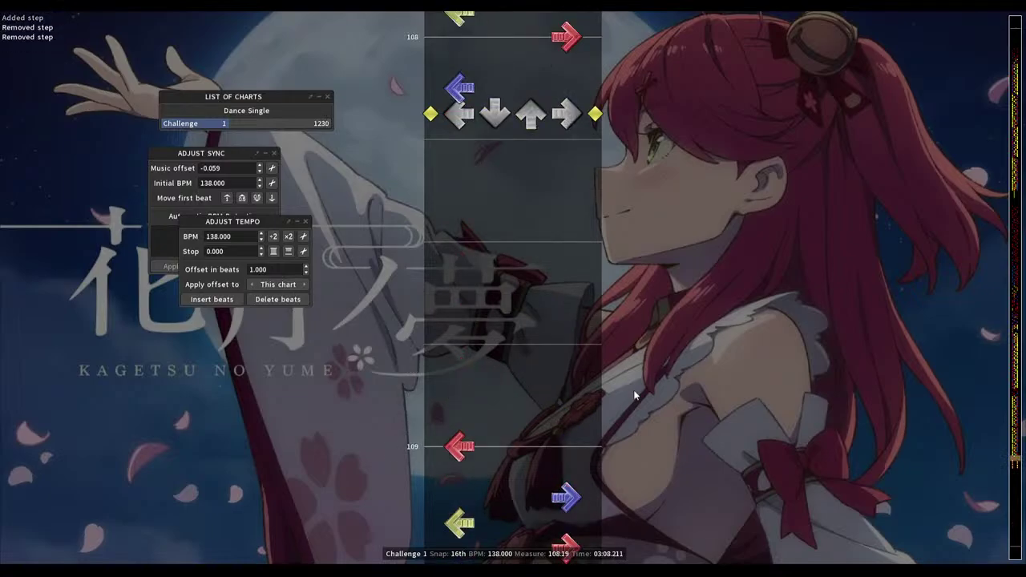
Remove the left arrow at measure 108.125 and play the chart back from measure 92
key(Up)
key(1)
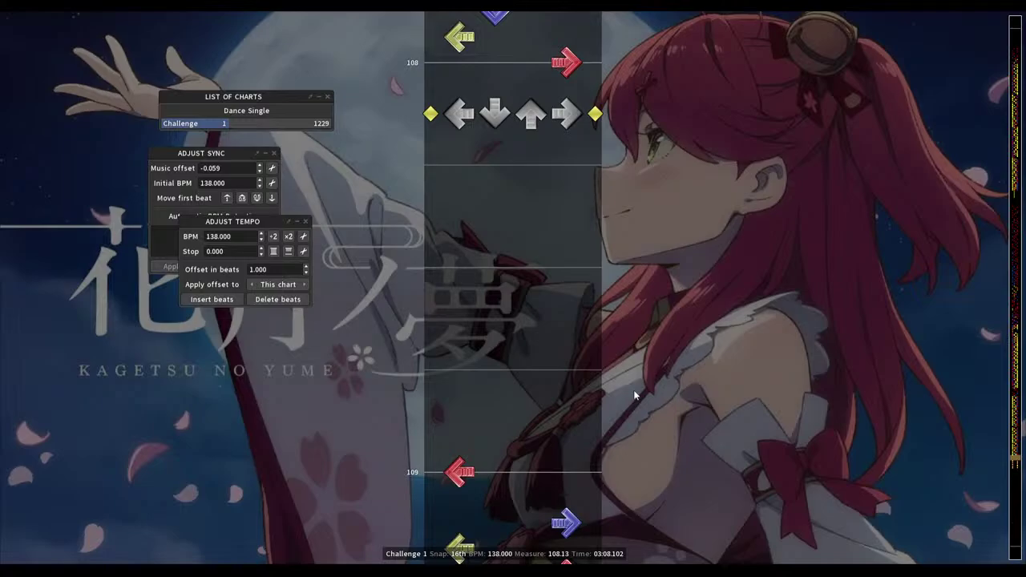
scroll(634, 396, up, 12)
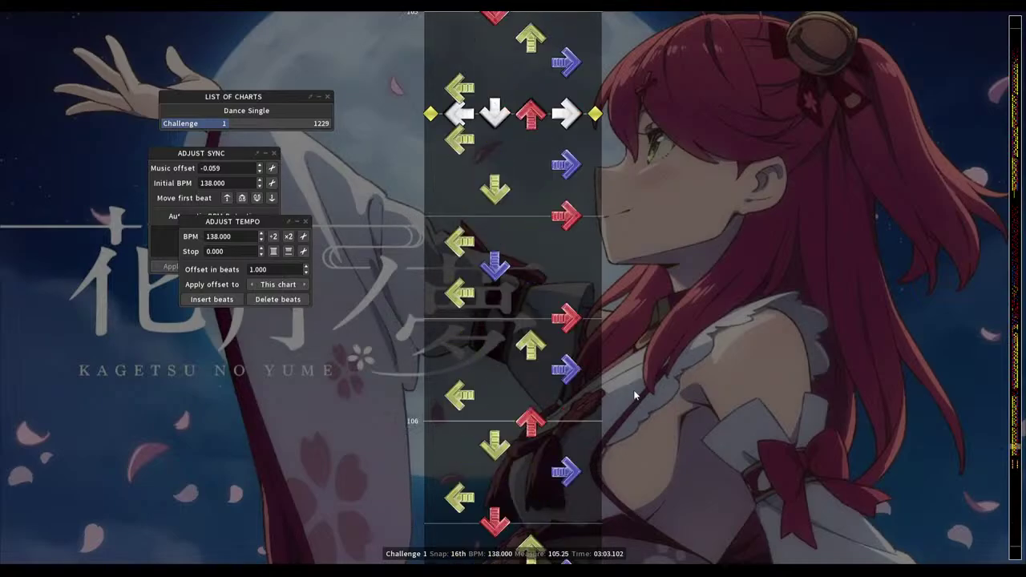
scroll(634, 395, up, 20)
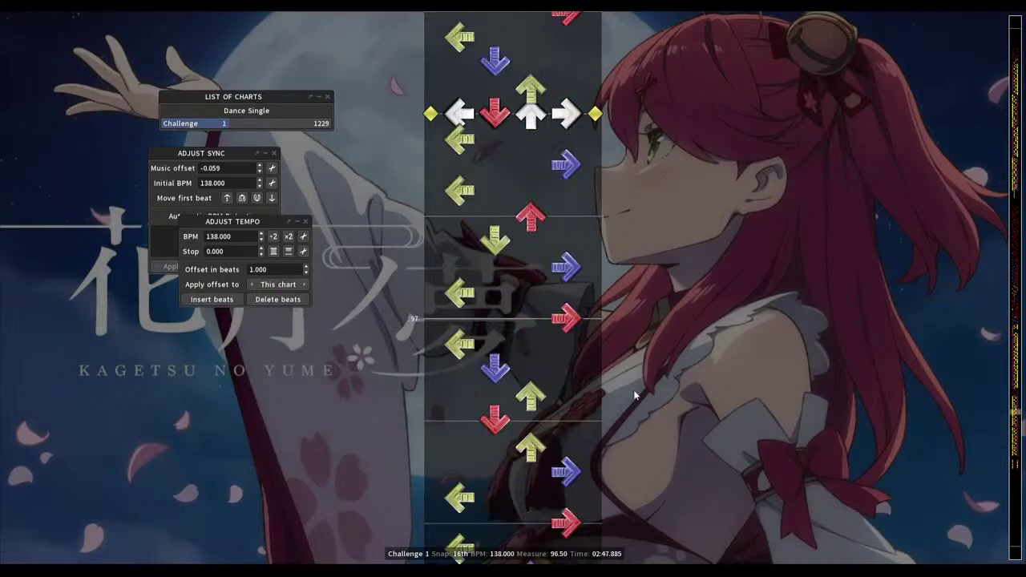
scroll(634, 396, up, 16)
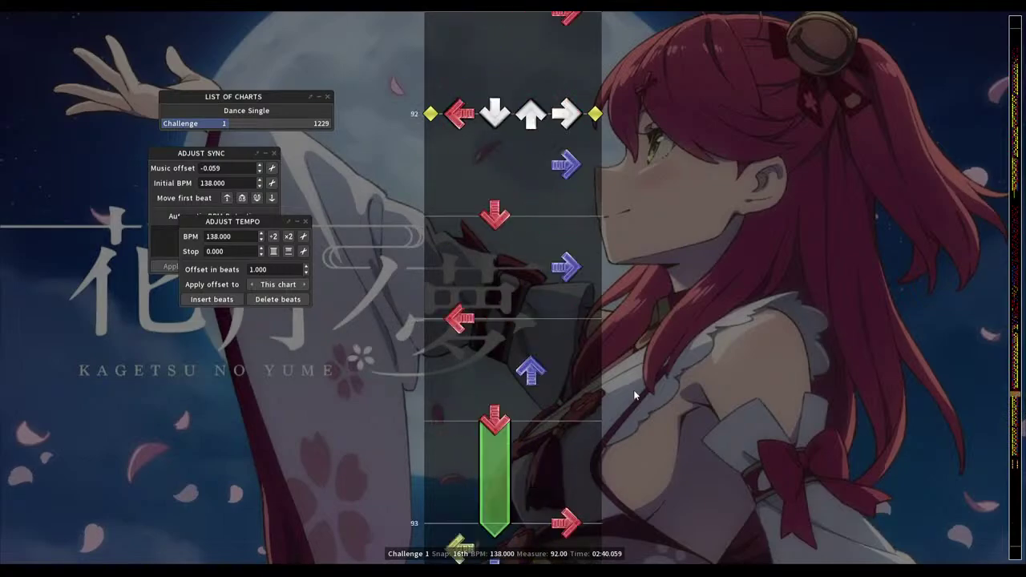
key(space)
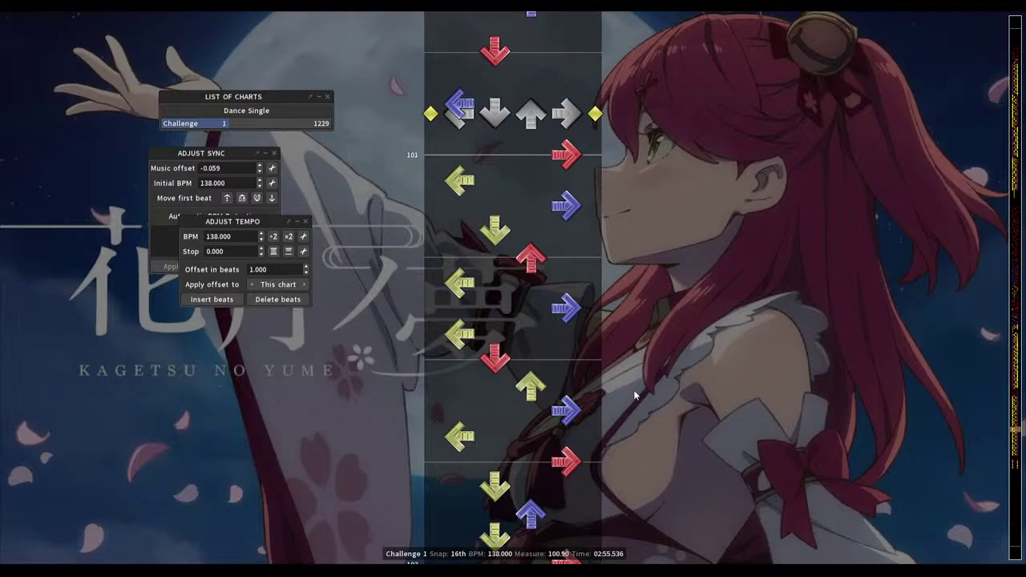
key(space)
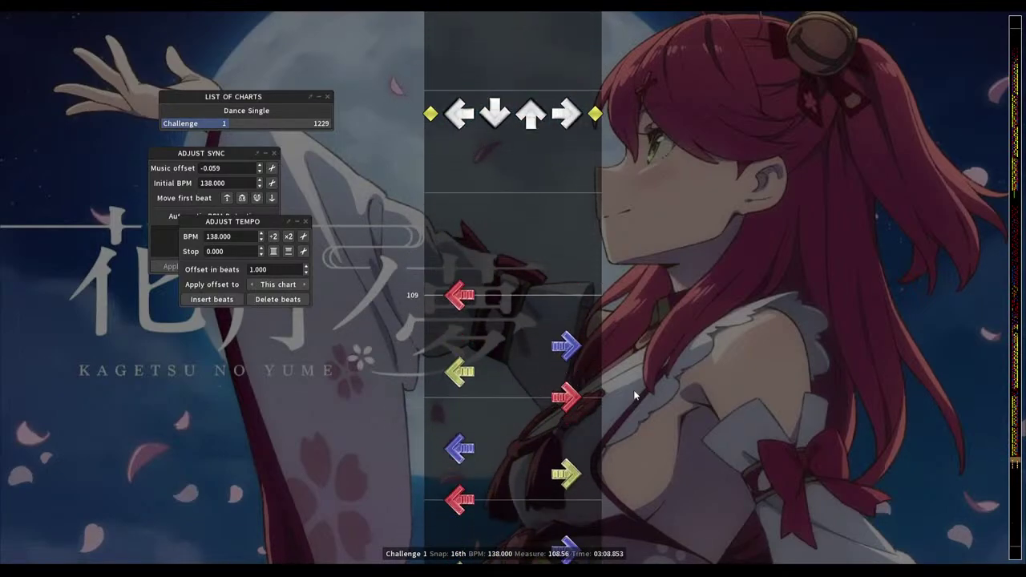
Turn the right arrow at measure 108 into a hold ending at measure 108.375
scroll(635, 395, up, 10)
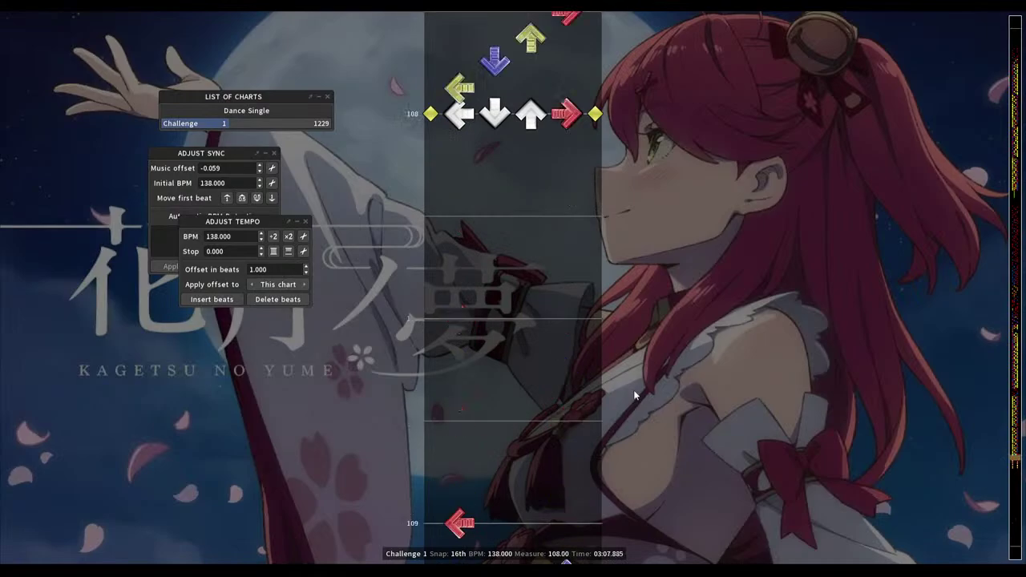
key(4)
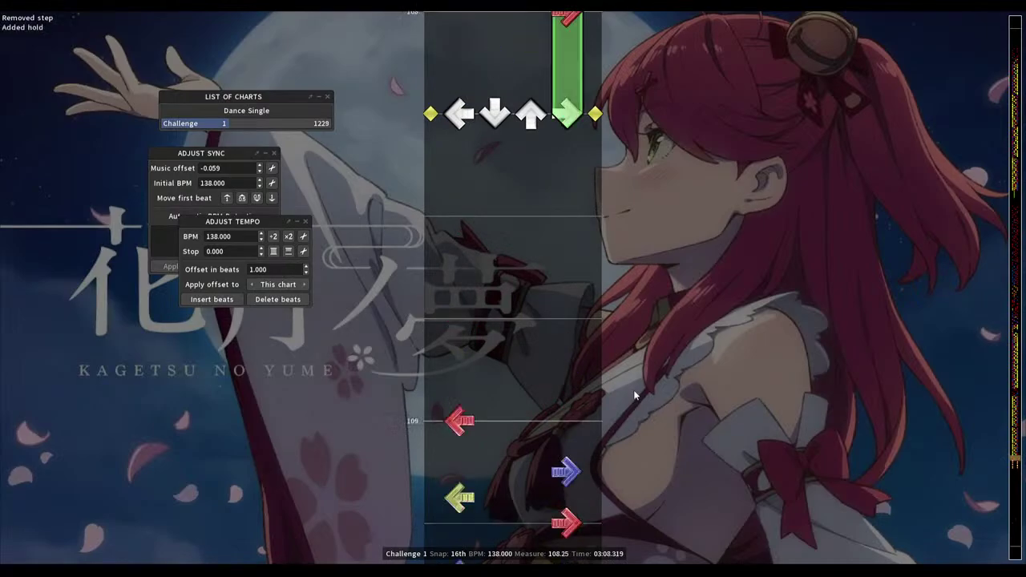
scroll(635, 395, up, 11)
scroll(634, 395, down, 3)
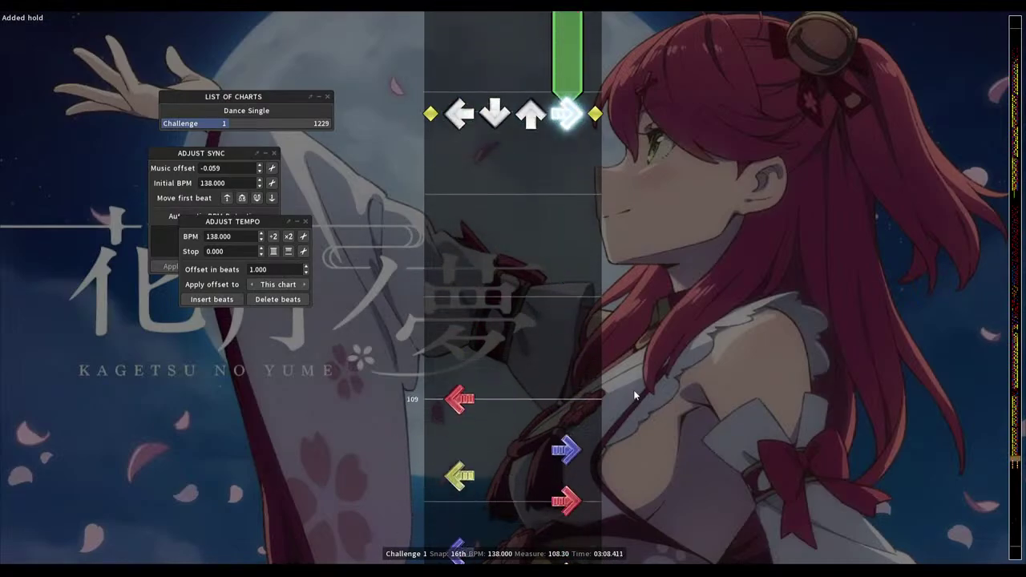
key(4)
scroll(634, 394, up, 7)
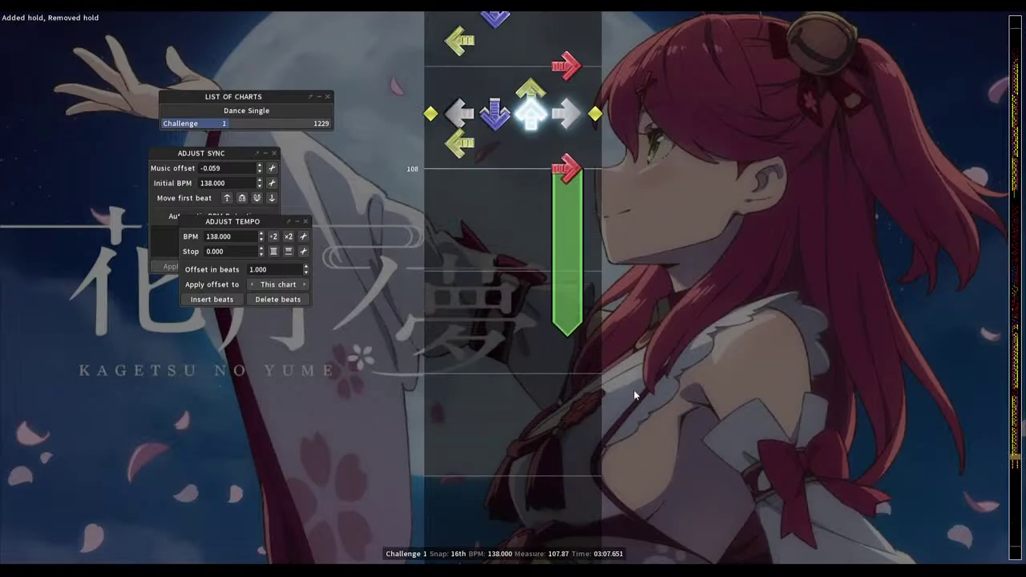
Add a left arrow at measure 108.375 and an up arrow at measure 108.5
key(1)
key(3)
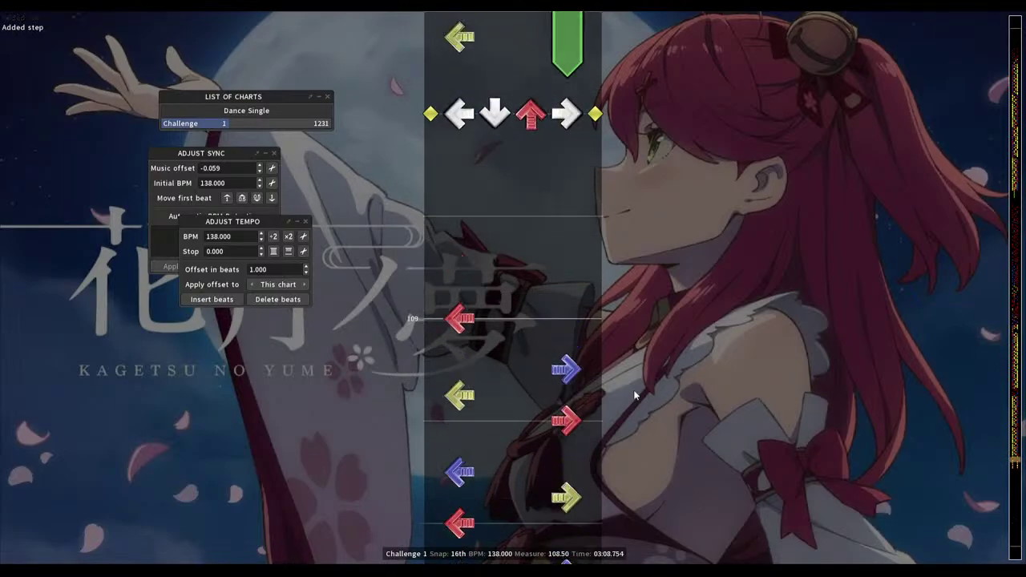
scroll(634, 395, up, 3)
key(1)
scroll(635, 395, down, 1)
key(1)
scroll(634, 395, up, 8)
scroll(634, 394, down, 5)
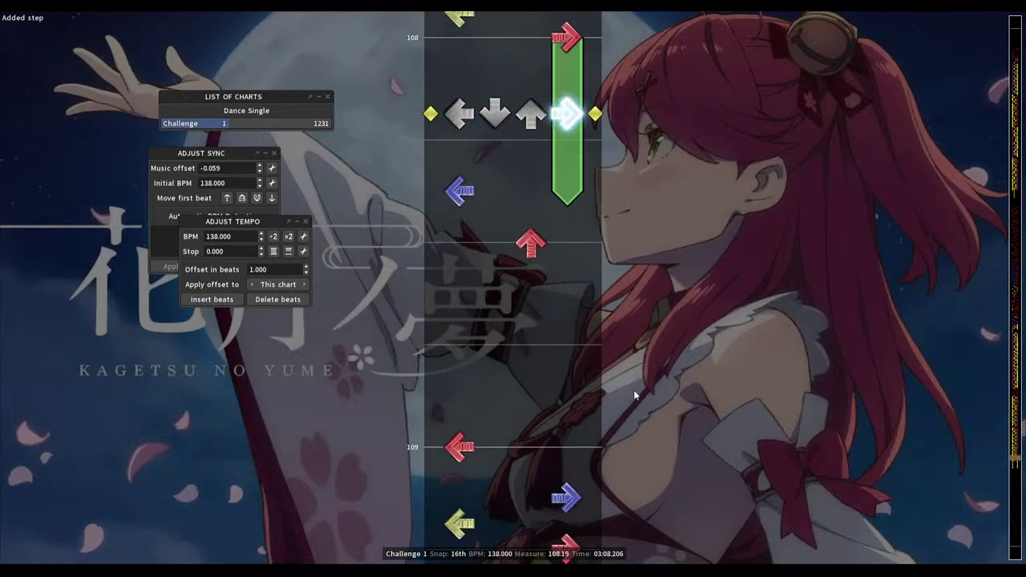
Turn the up arrow at measure 108.5 into a hold ending at measure 108.75, and add a down arrow at measure 108.875
scroll(635, 395, down, 11)
scroll(635, 394, up, 2)
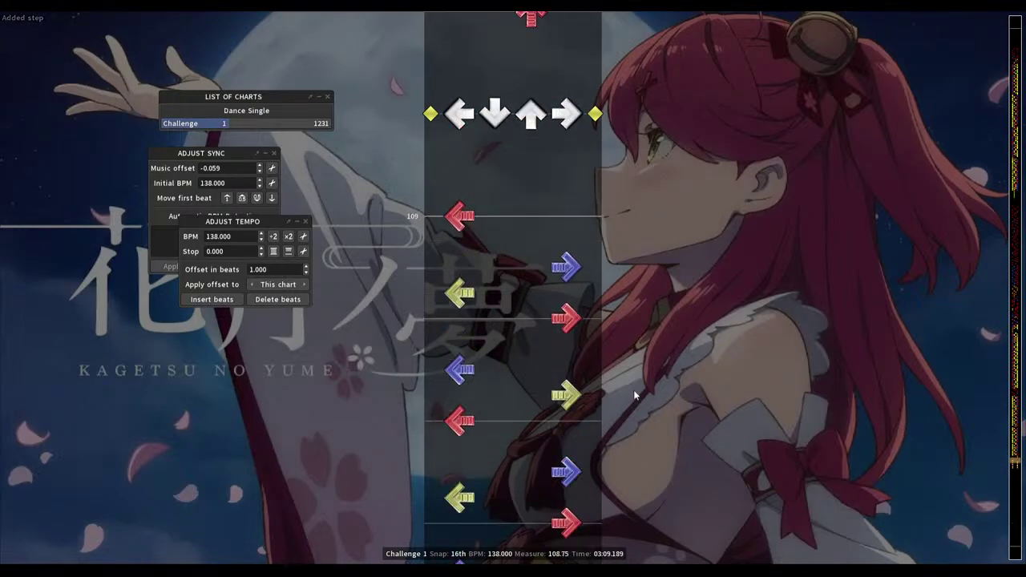
key(3)
scroll(634, 395, up, 4)
scroll(634, 395, down, 7)
key(2)
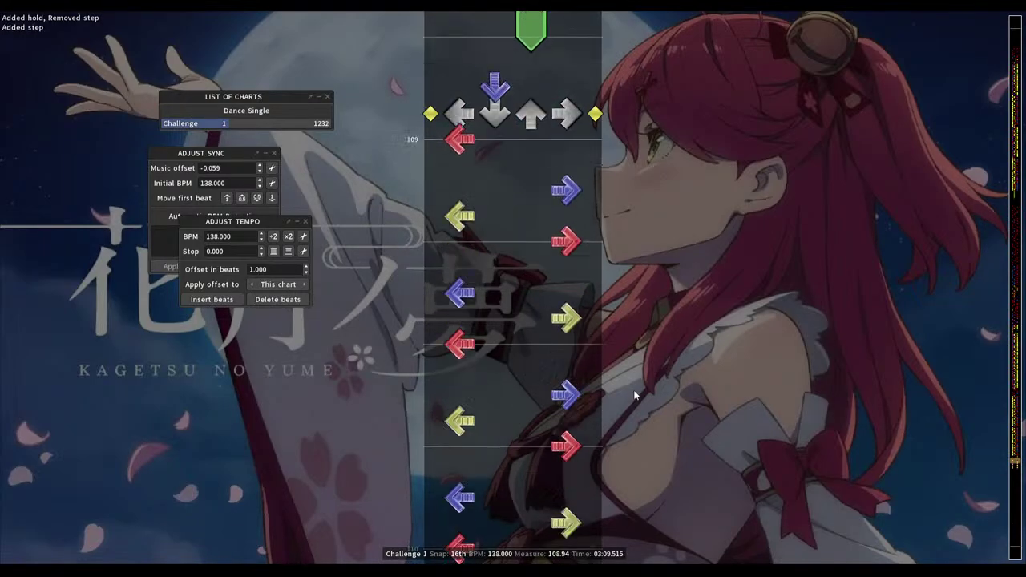
Replace the left arrow at measure 109 with a right arrow and extend the up hold to measure 108.875
scroll(634, 395, down, 1)
key(1)
key(4)
scroll(634, 395, up, 2)
scroll(634, 395, up, 8)
key(4)
scroll(635, 395, up, 6)
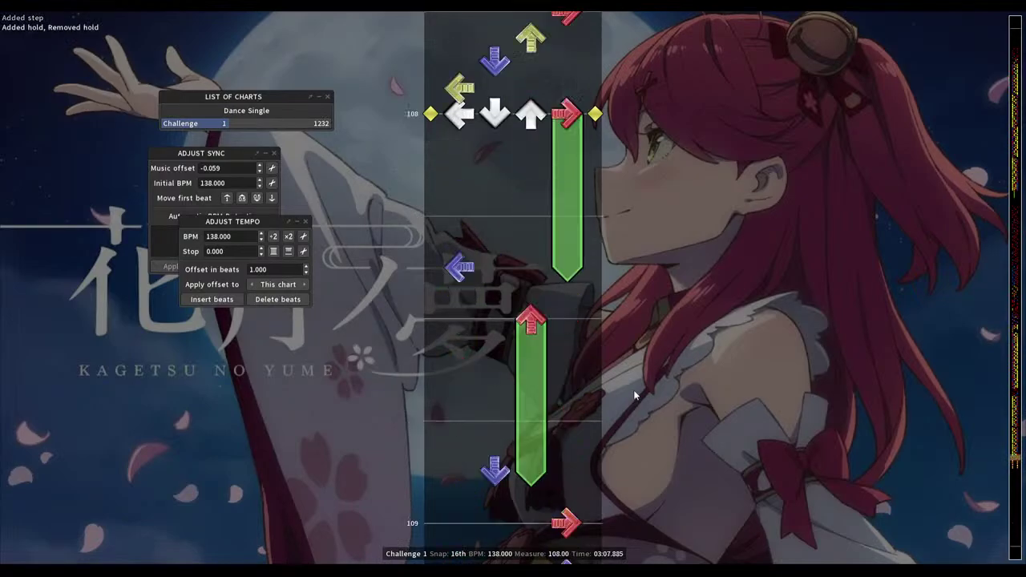
key(space)
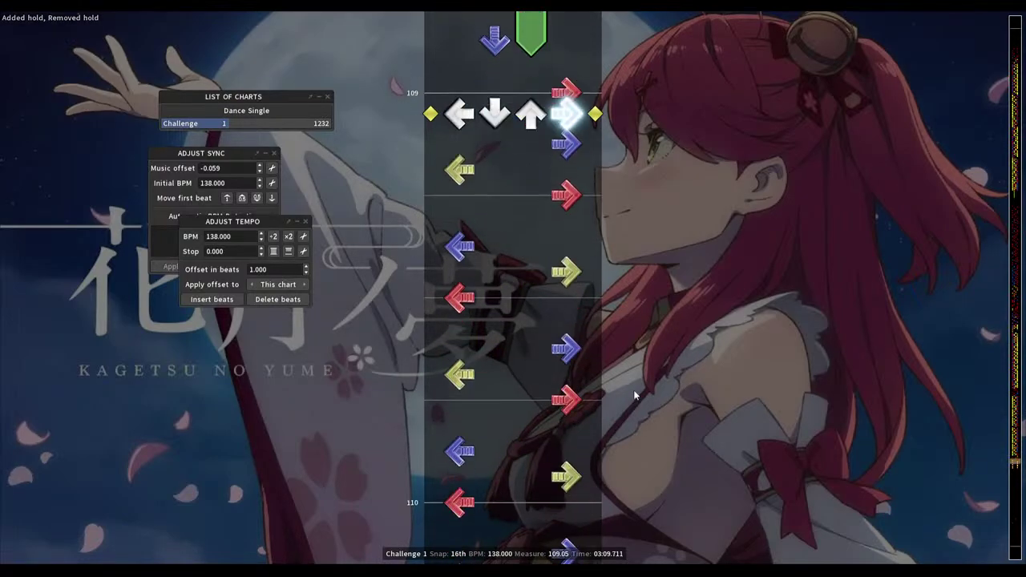
key(space)
Replace the arrows at measures 109.125, 109.1875 and 109.25 with left, right and left arrows
scroll(635, 395, down, 2)
key(4)
key(1)
scroll(634, 395, down, 1)
key(1)
key(4)
scroll(634, 395, down, 1)
key(4)
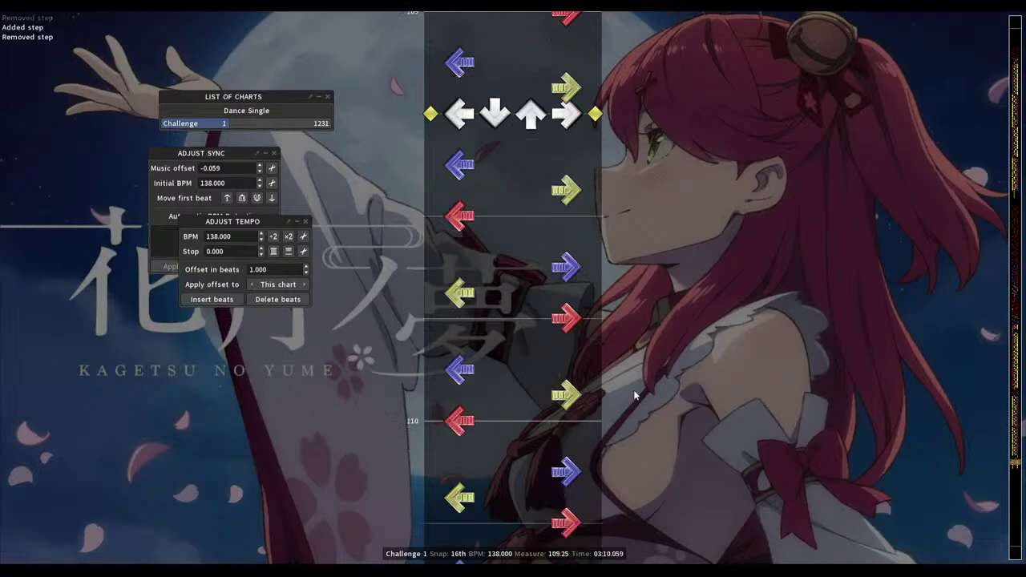
key(1)
Replace the arrows at measures 109.375, 109.4375 and 109.5 with right, up and down arrows
scroll(634, 395, down, 2)
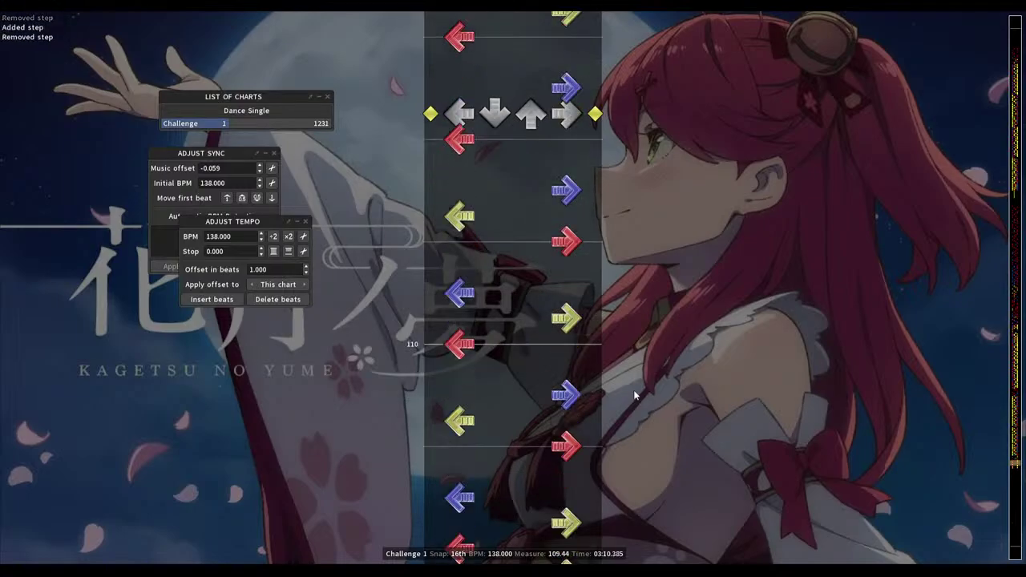
scroll(634, 394, down, 1)
key(4)
key(3)
scroll(634, 394, down, 1)
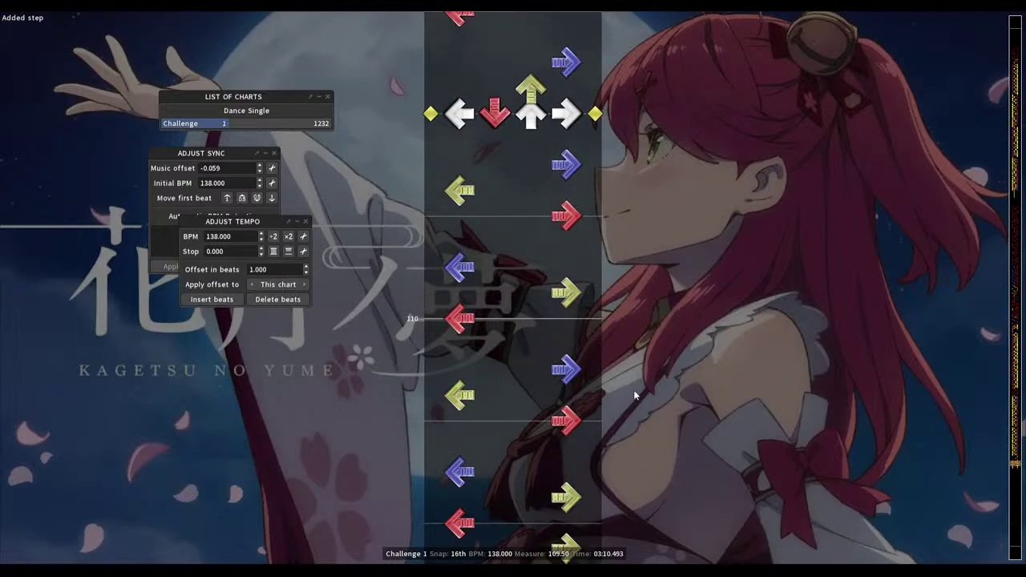
Replace the arrows at measures 109.625, 109.6875 and 109.75 with left, right and down arrows
scroll(634, 395, down, 2)
key(4)
key(1)
scroll(634, 395, down, 1)
key(1)
key(4)
scroll(635, 394, down, 1)
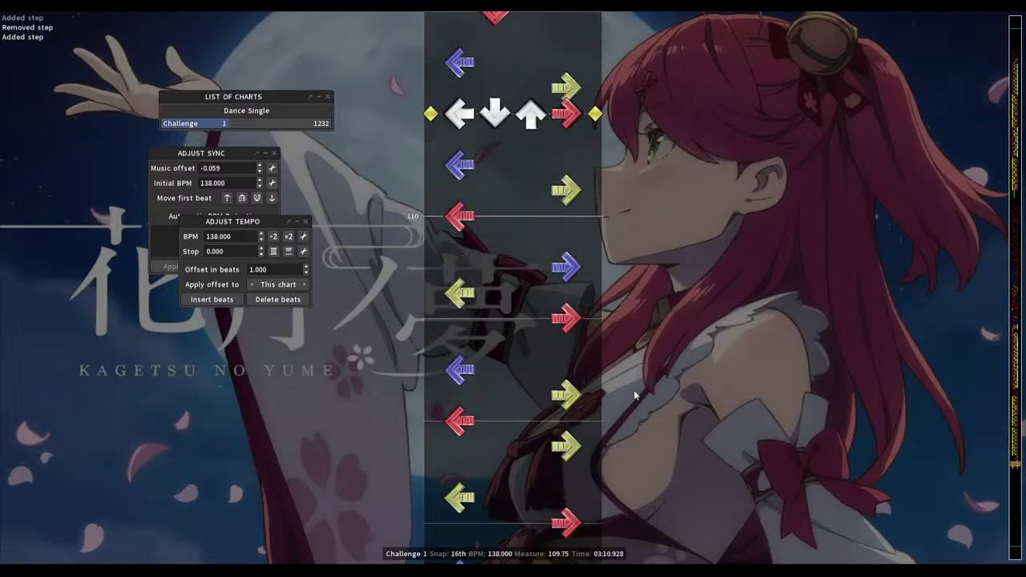
key(4)
key(2)
Replace the arrows at measures 109.875, 109.9375 and 110 with right, left and down arrows
scroll(635, 395, down, 2)
scroll(634, 395, down, 2)
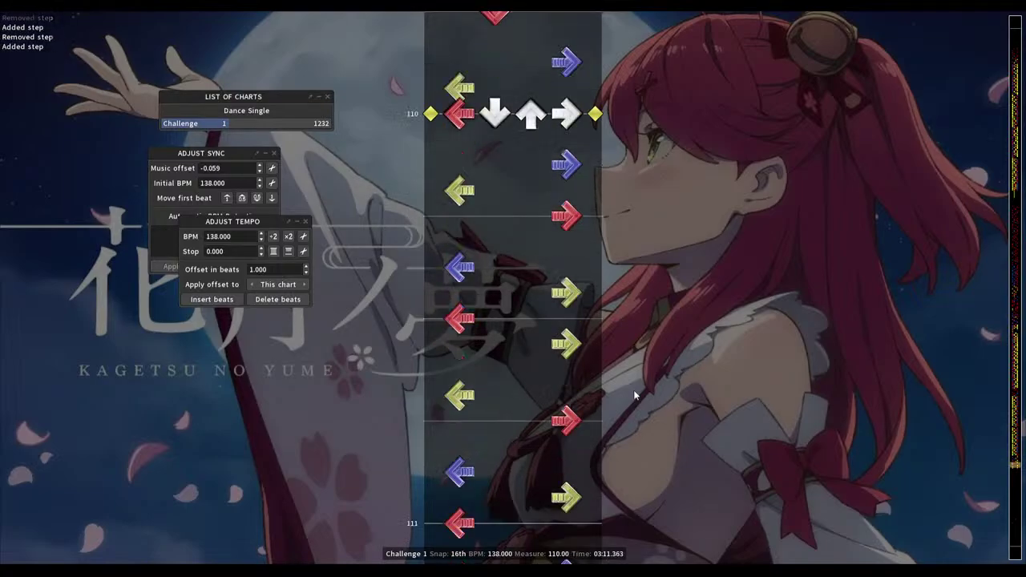
key(1)
key(3)
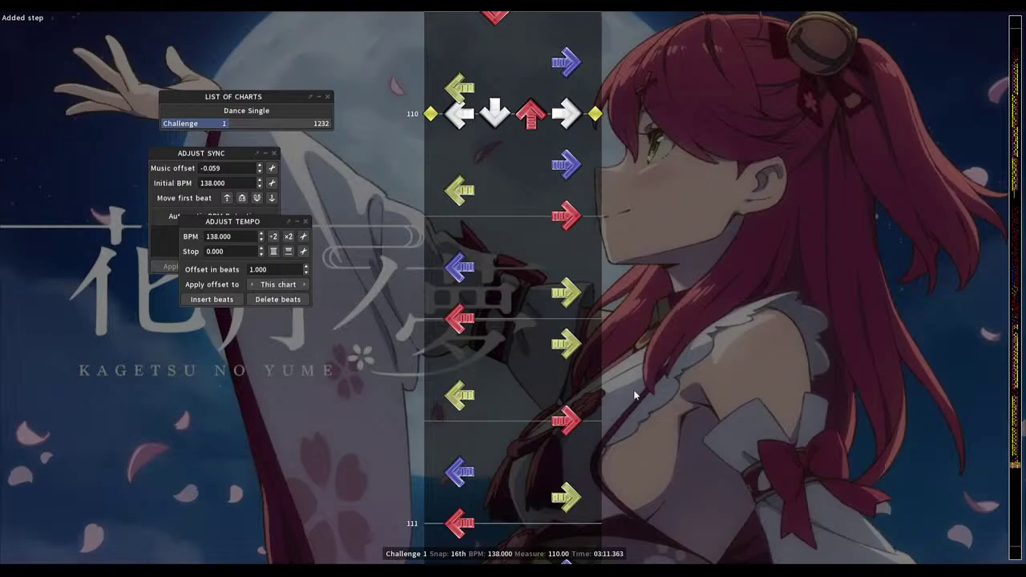
scroll(635, 395, up, 7)
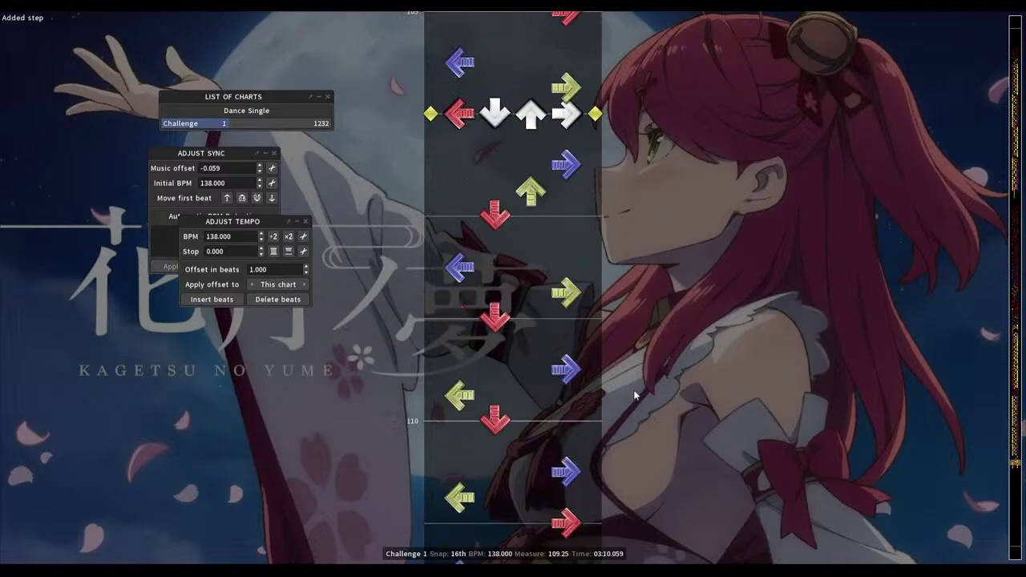
Replace the arrows at measures 110.125, 110.1875 and 110.25 with up, right and left arrows
scroll(634, 395, down, 10)
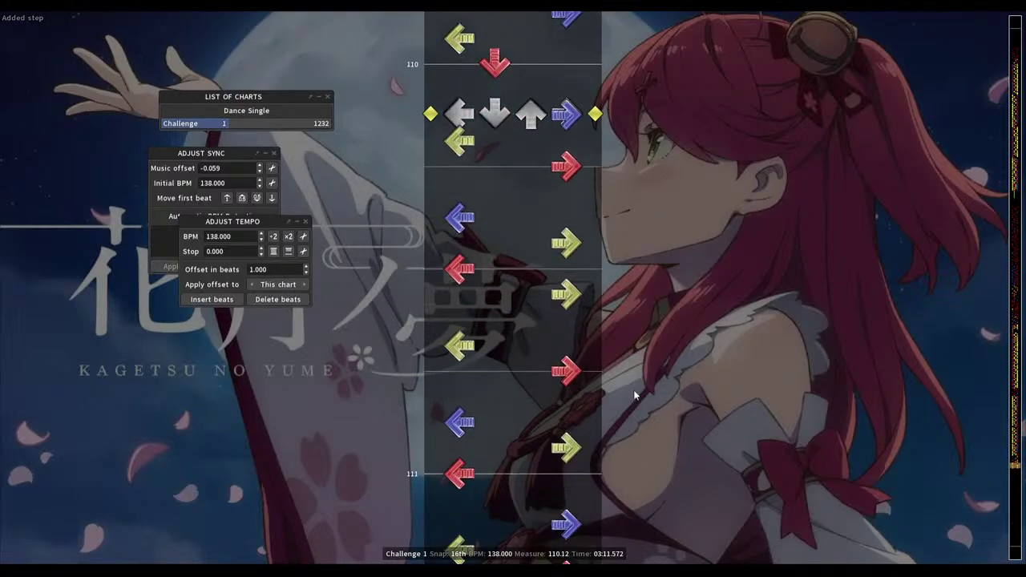
key(4)
key(4)
scroll(634, 394, down, 1)
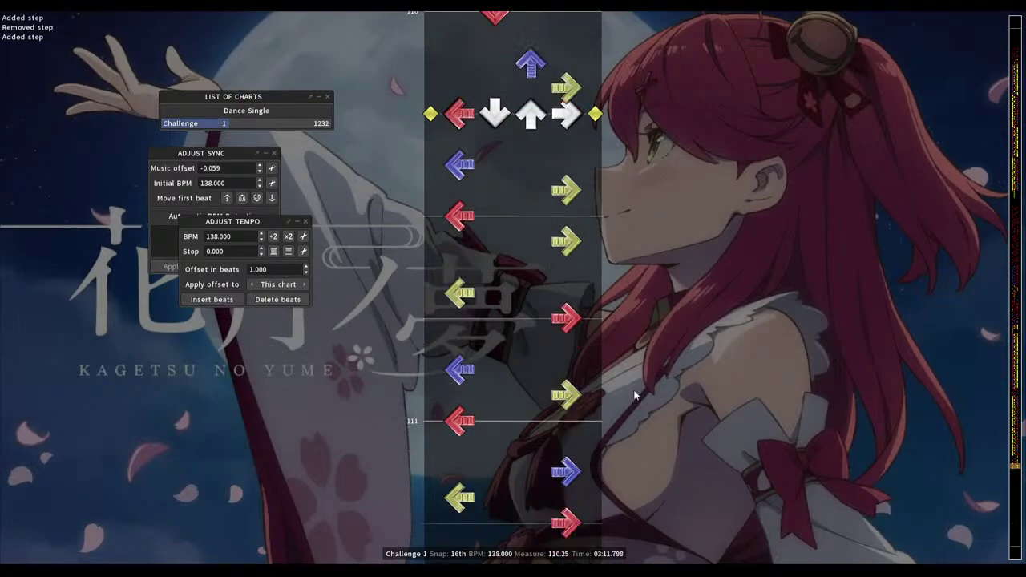
Replace the arrows at measures 110.375, 110.4375, 110.5 and 110.5625 with up, left, right and left arrows
scroll(634, 395, down, 2)
key(1)
key(3)
scroll(634, 395, down, 1)
key(4)
key(1)
scroll(635, 395, down, 1)
key(1)
key(4)
scroll(634, 395, down, 1)
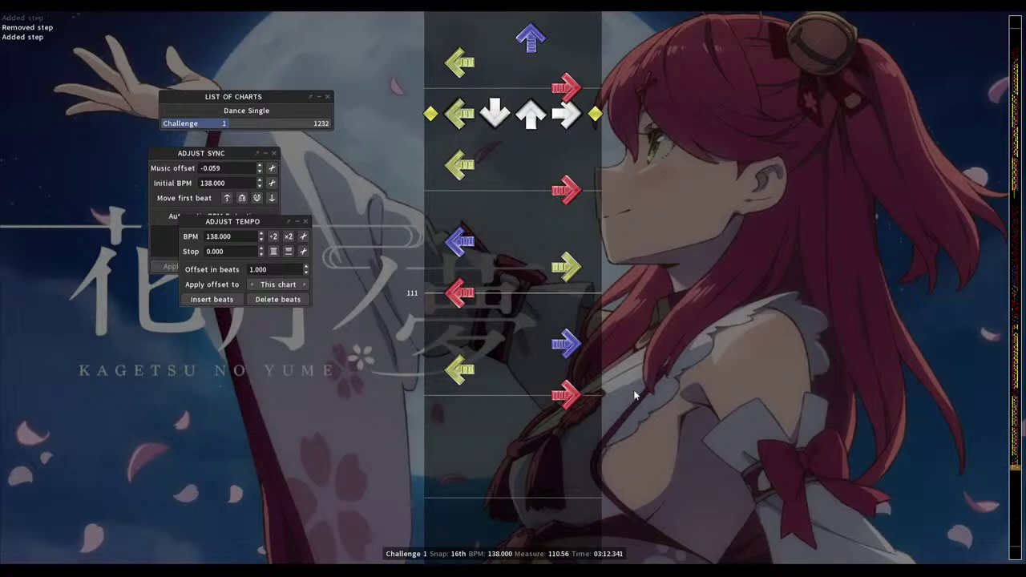
Replace the arrows at measures 110.6875 and 110.75 with right and up arrows
scroll(634, 394, down, 2)
key(1)
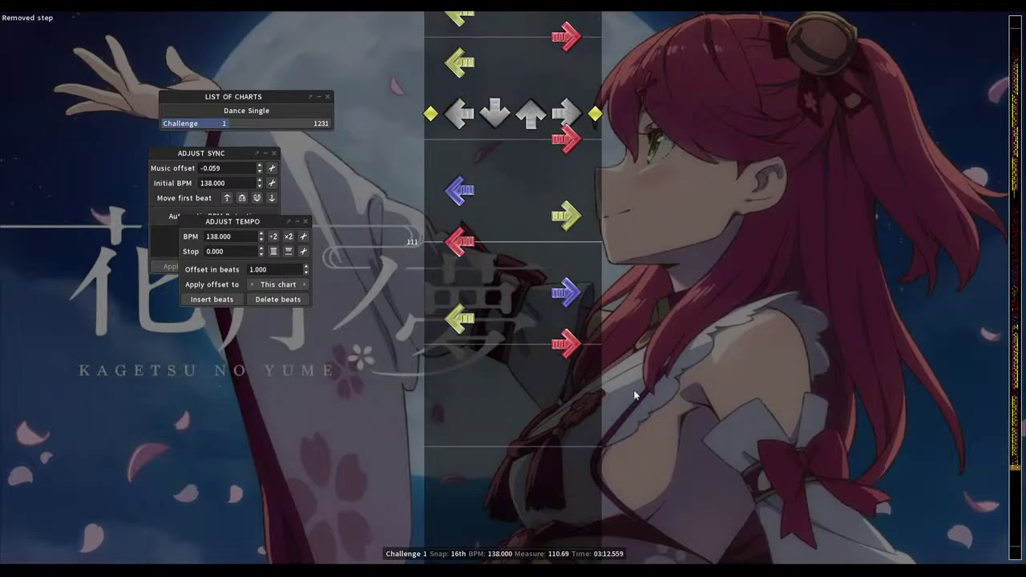
key(4)
scroll(634, 394, down, 1)
key(4)
Replace the arrows at measures 110.875, 110.9375 and 111 with down, left and down arrows
scroll(635, 394, down, 2)
key(1)
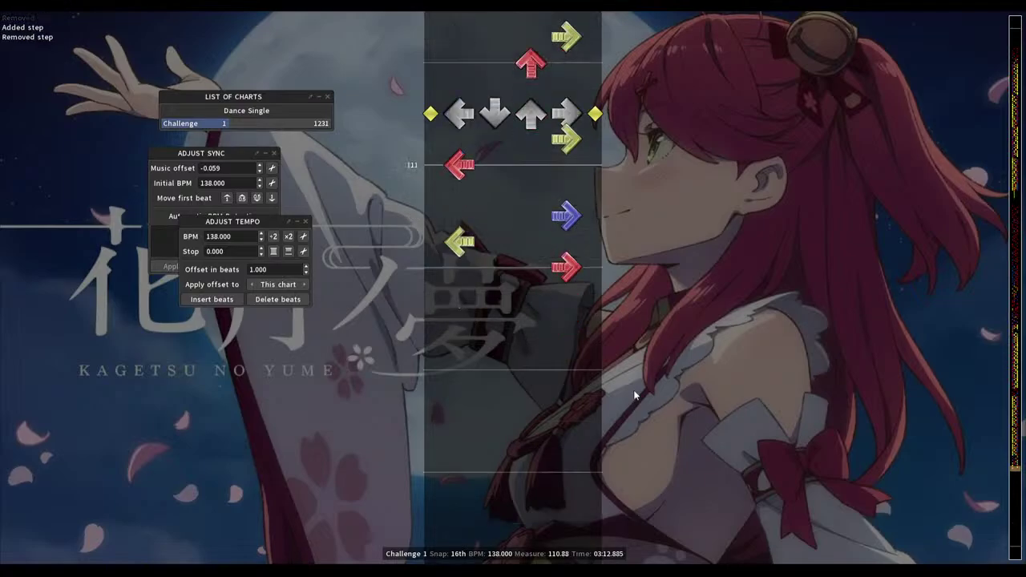
scroll(634, 395, down, 1)
key(4)
key(1)
scroll(634, 394, down, 1)
key(2)
key(1)
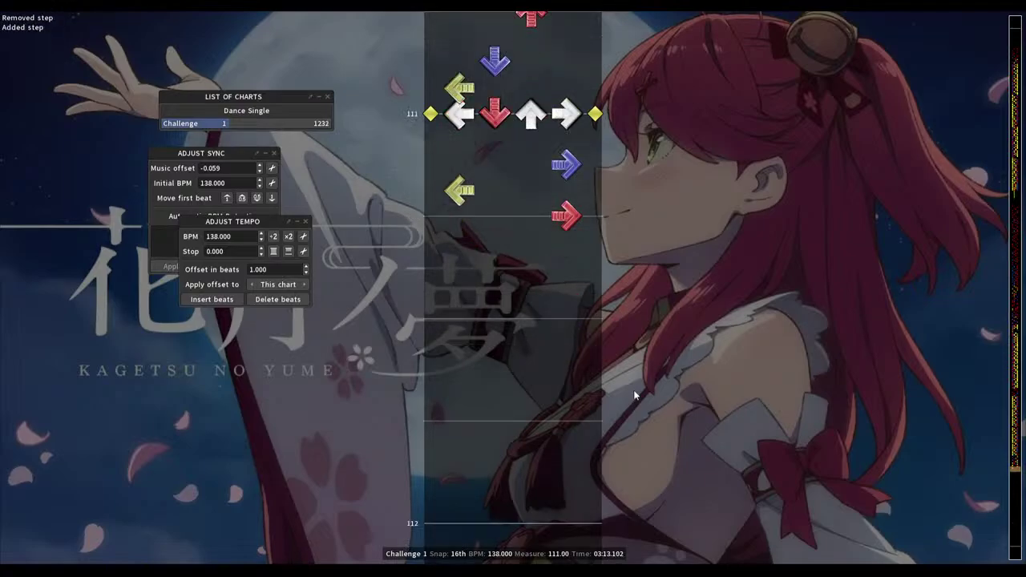
Replace the arrows at measures 111.125, 111.1875 and 111.25 with left, right and down arrows
scroll(634, 395, down, 2)
key(1)
scroll(634, 394, down, 1)
key(1)
key(4)
scroll(635, 394, down, 1)
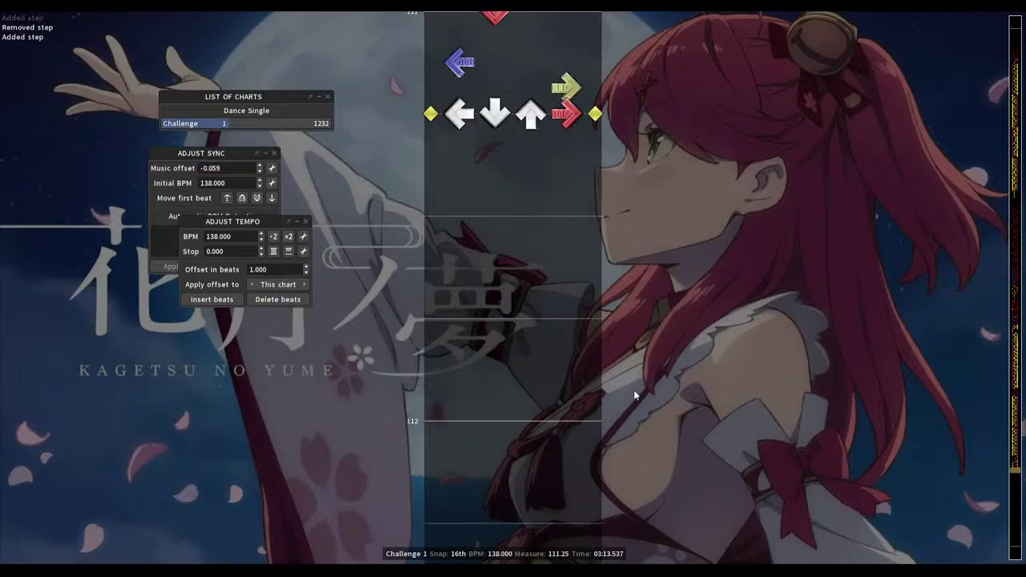
scroll(635, 395, up, 8)
scroll(635, 395, down, 4)
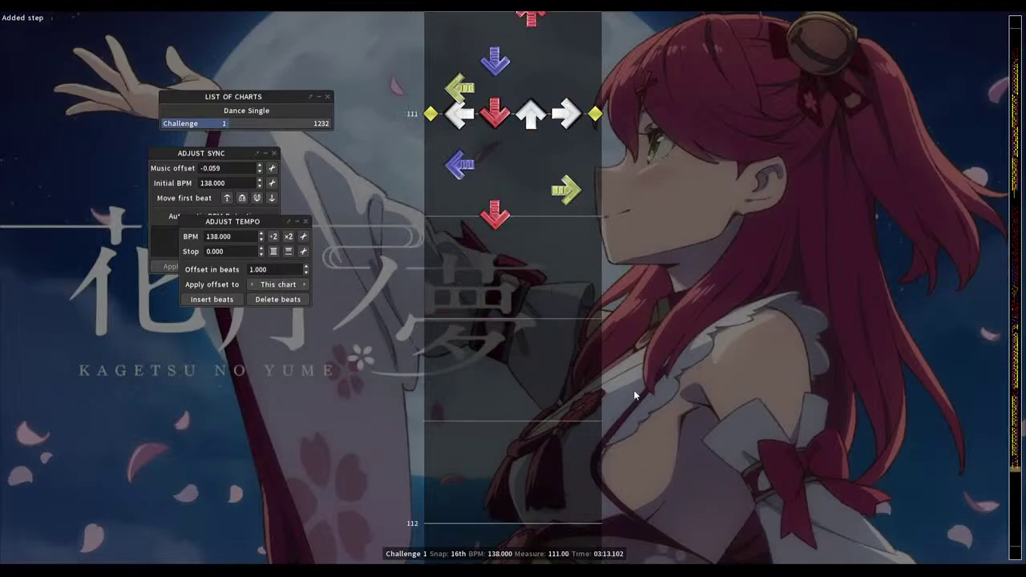
Change the arrow at measure 111.125 to an up arrow and play the chart back from measure 109
scroll(634, 395, down, 2)
key(1)
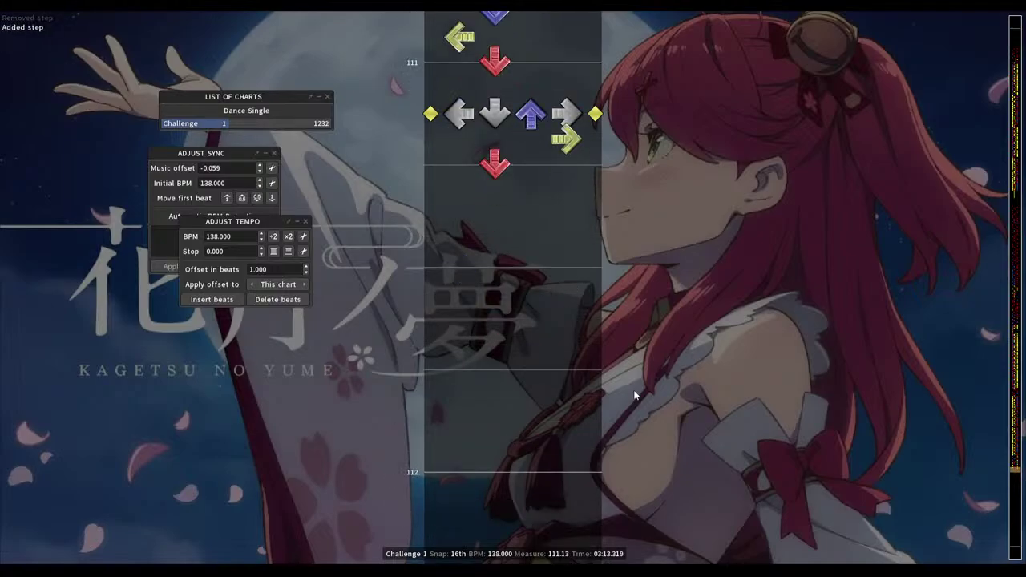
scroll(635, 395, up, 20)
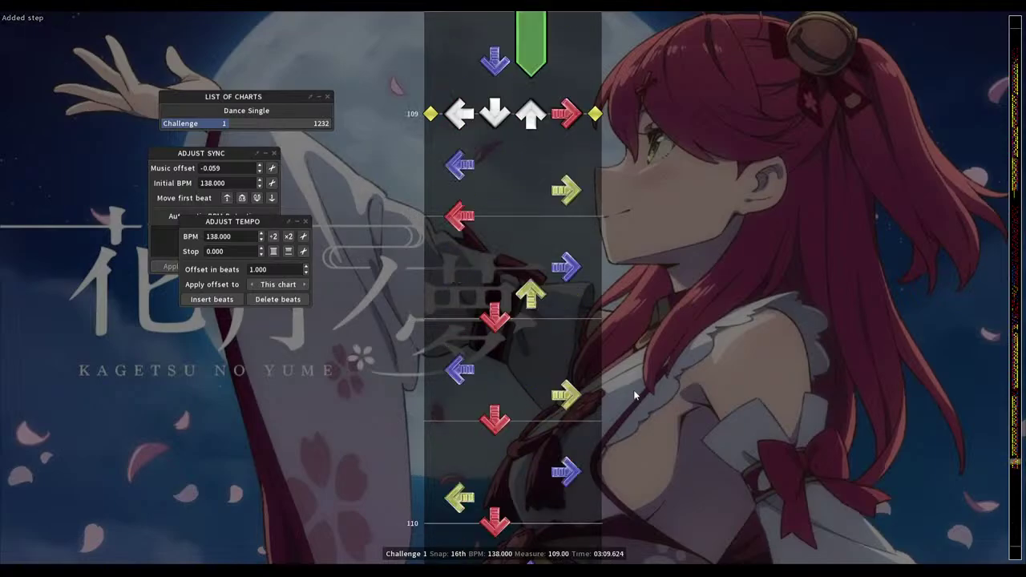
key(space)
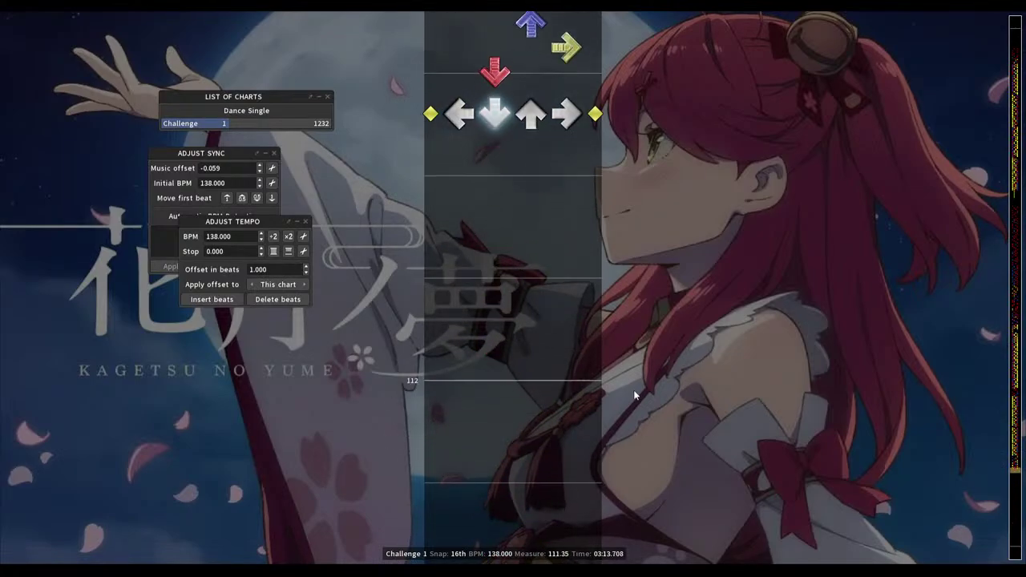
key(space)
Add up, left, down and up arrows at measures 111.375, 111.4375, 111.5 and 111.625
key(3)
key(1)
key(2)
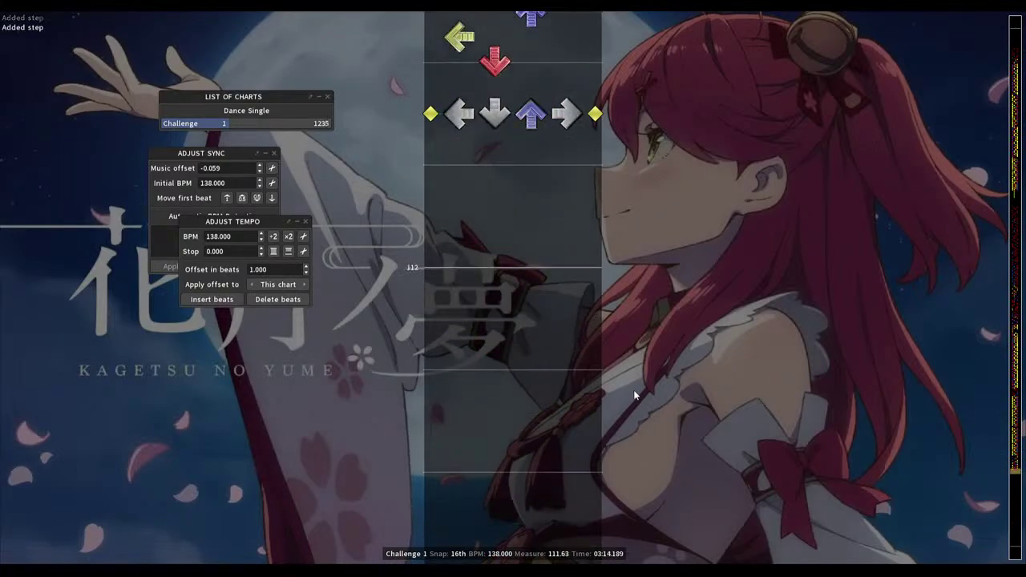
Add right, down, up and left arrows at measures 111.6875, 111.75, 111.875 and 111.9375
key(3)
key(4)
key(2)
key(3)
key(1)
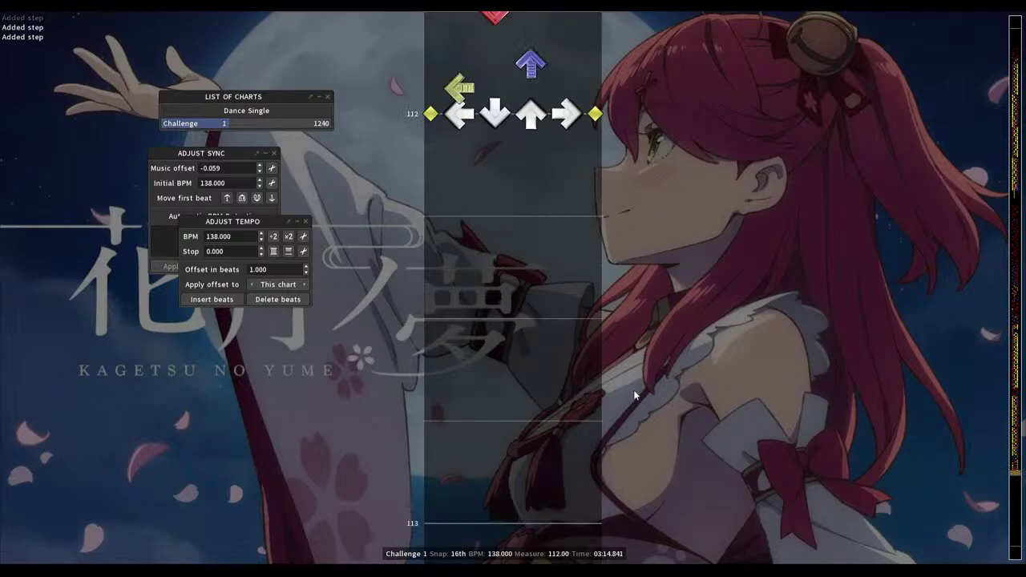
Add right, up, down, left, right, left, up and down arrows from measure 112 to 112.75 and play the chart back
key(3)
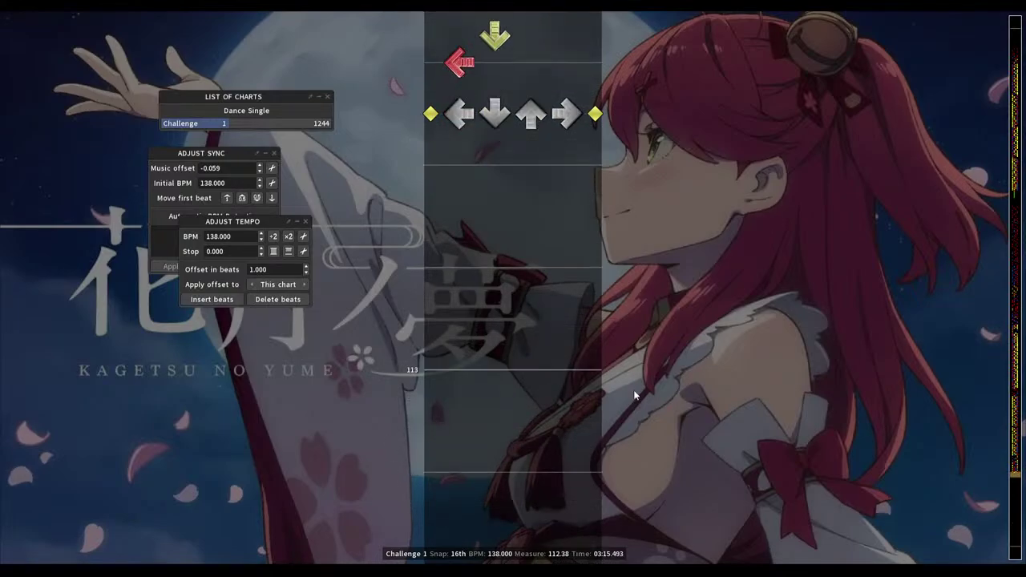
key(3)
key(3)
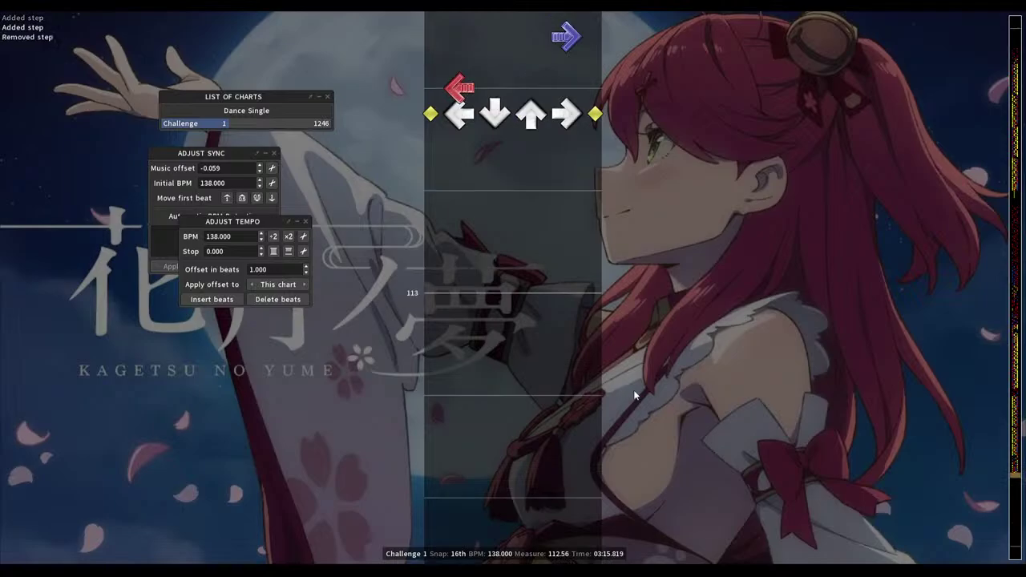
key(3)
key(space)
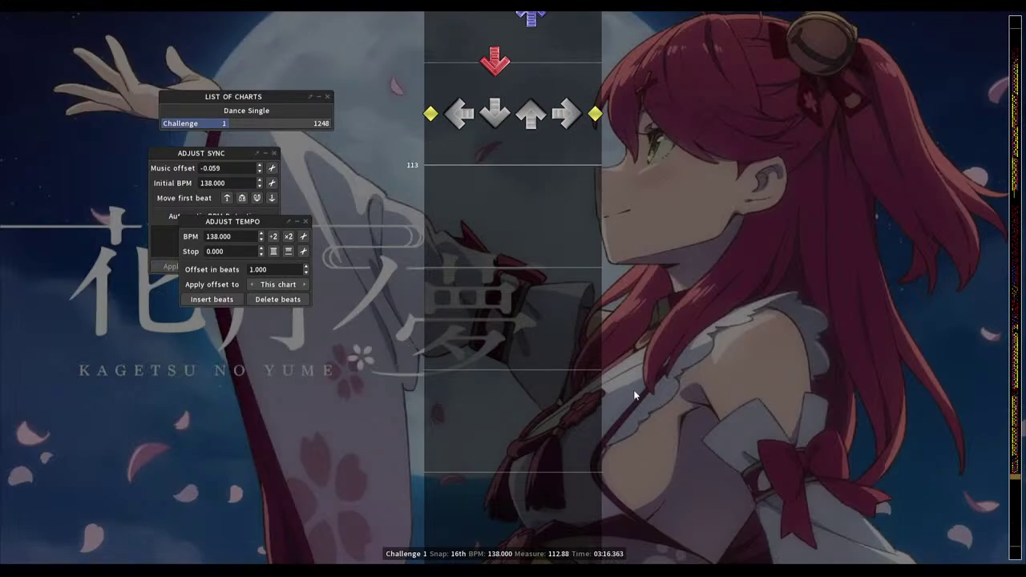
key(space)
Add right, down and right arrows at measures 113, 113.0625 and 113.125
key(3)
key(3)
key(3)
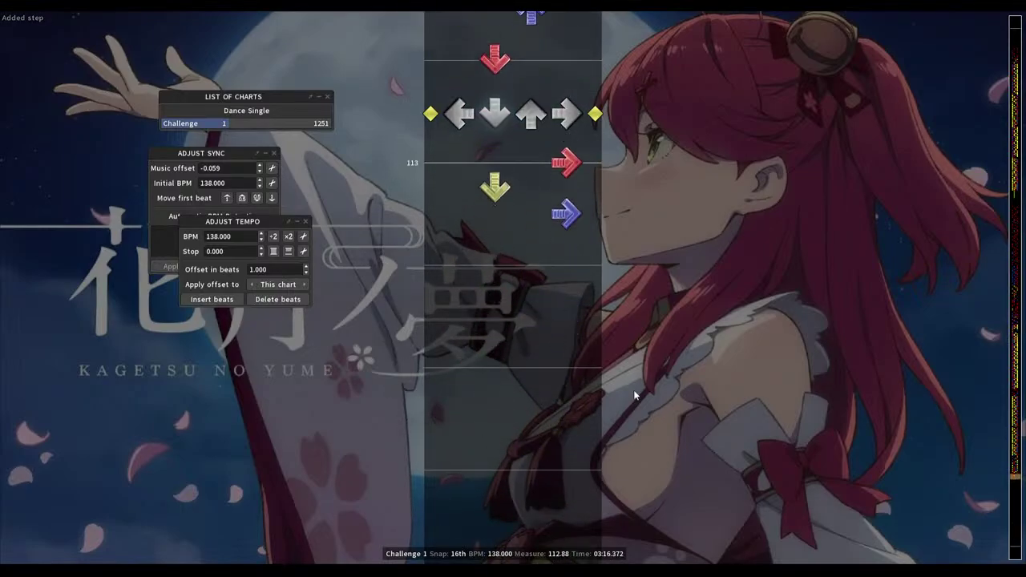
Shift the right, down, right pattern to measures 112.875, 112.9375 and 113, removing the arrows at 113.0625 and 113.125
key(4)
key(Down)
key(2)
key(Down)
key(4)
key(Down)
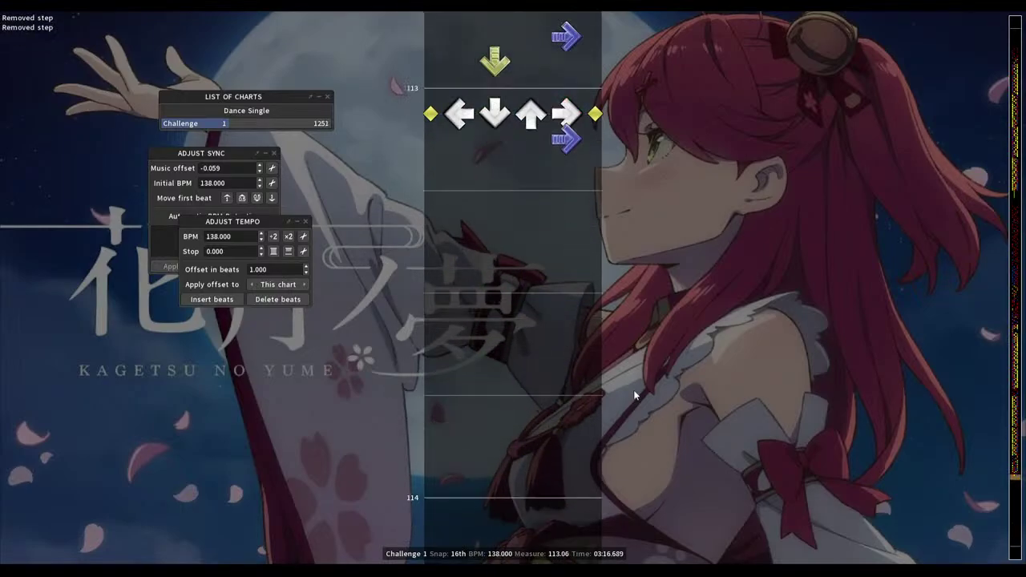
key(Down)
key(4)
key(Up)
key(Up)
key(4)
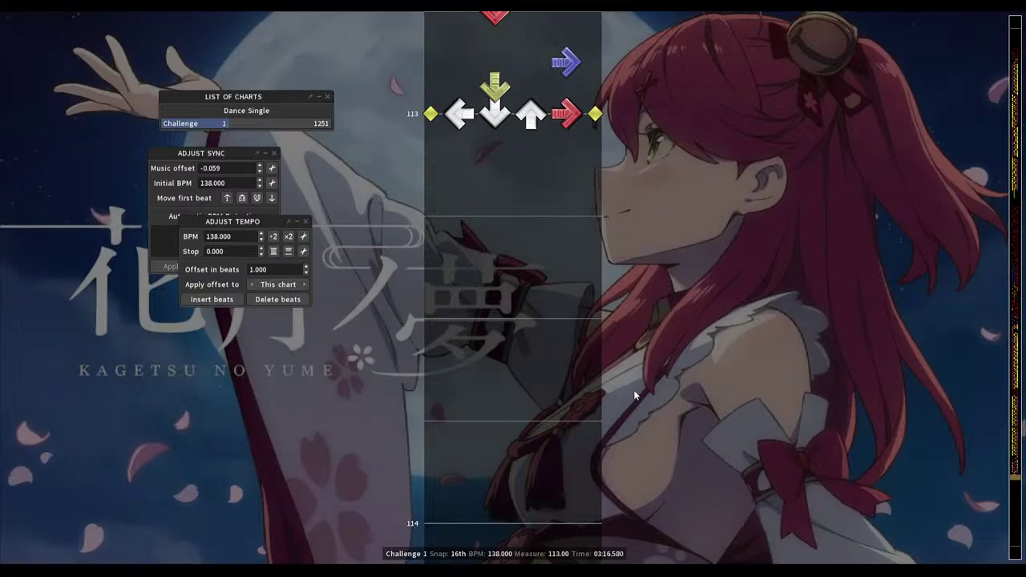
Play back measure 112 and add left, down and left arrows at measures 113.125, 113.1875 and 113.25
scroll(635, 394, down, 4)
scroll(634, 395, up, 10)
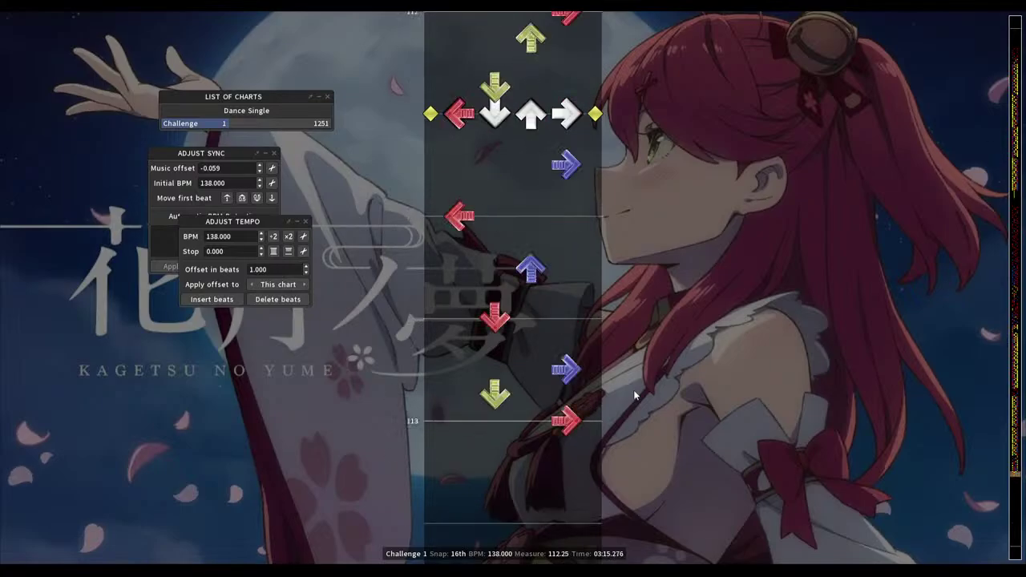
scroll(635, 394, up, 12)
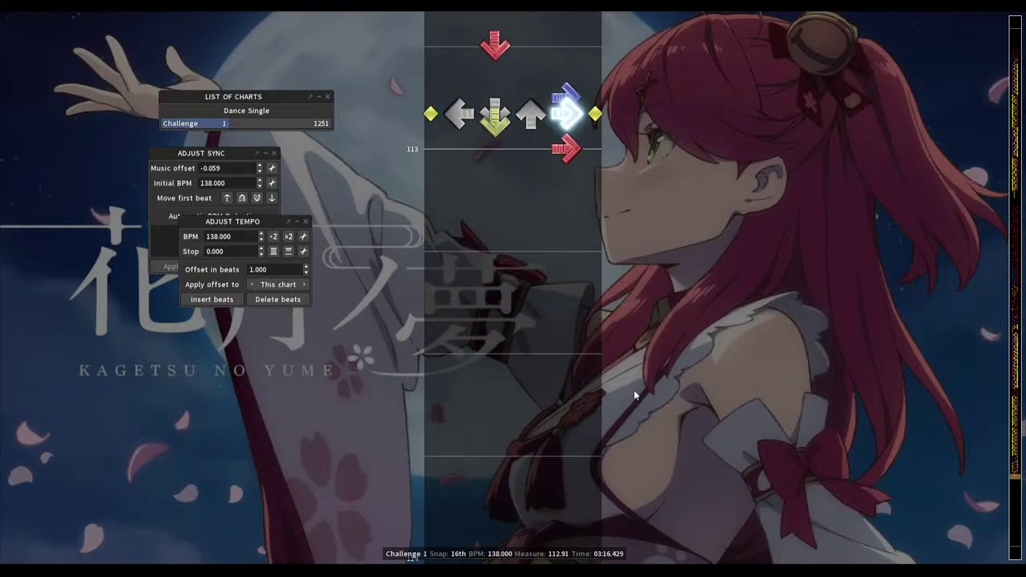
key(2)
key(2)
key(1)
key(space)
scroll(633, 394, up, 3)
key(1)
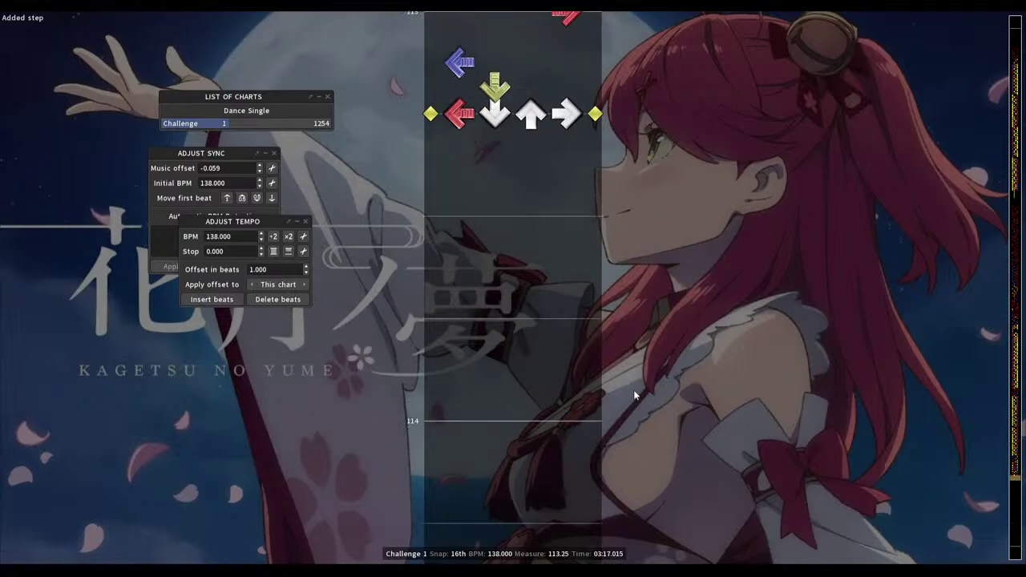
Add up, left and up arrows at measures 113.375, 113.4375 and 113.5
scroll(633, 395, up, 1)
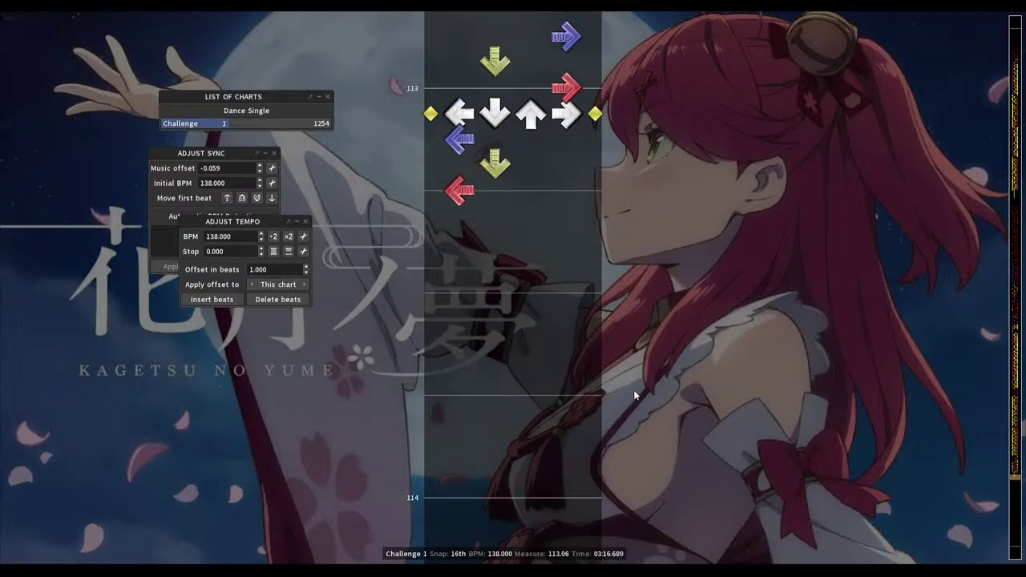
scroll(633, 394, down, 1)
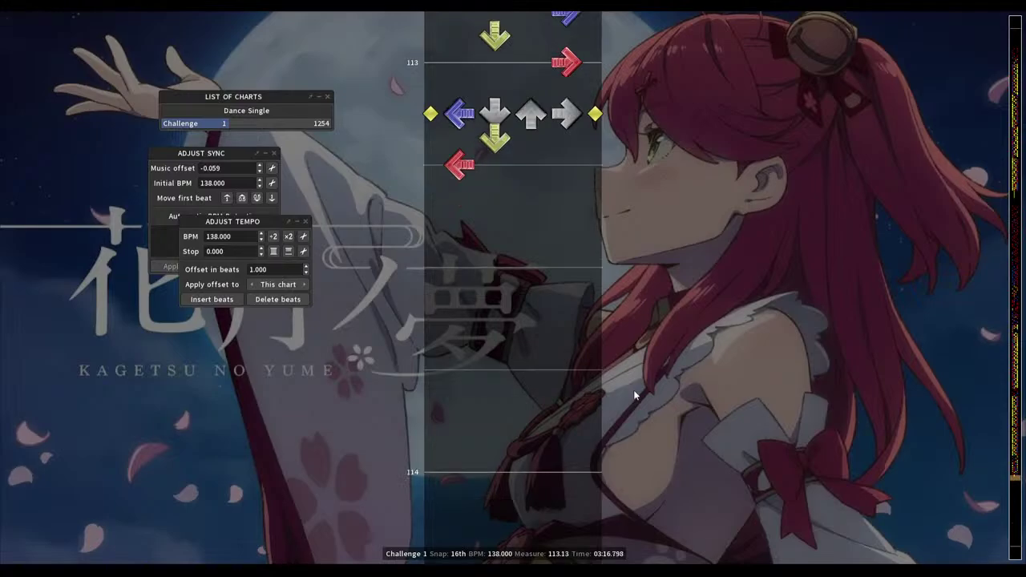
scroll(633, 394, down, 4)
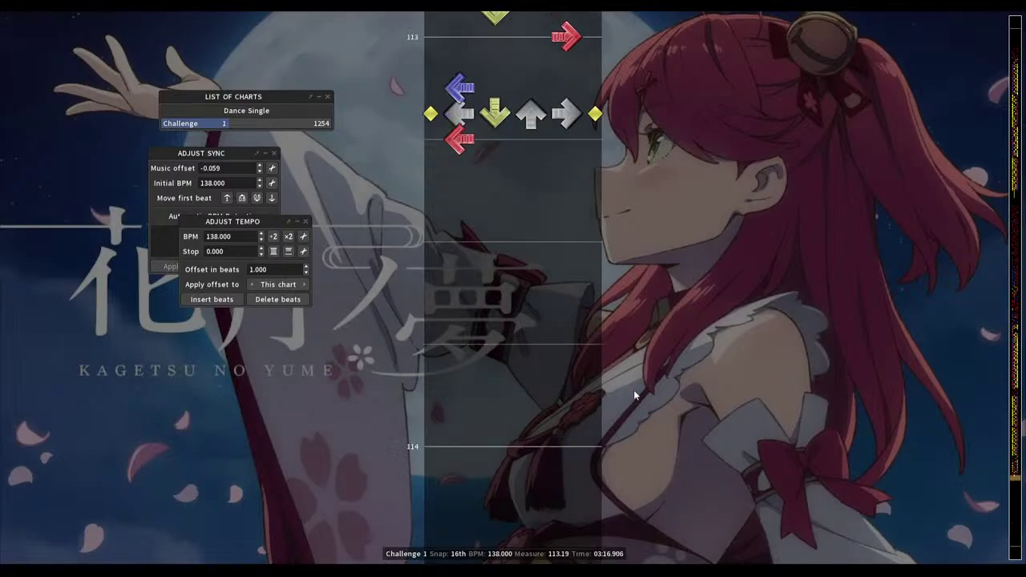
key(3)
scroll(634, 395, down, 1)
key(1)
scroll(634, 394, down, 1)
key(3)
scroll(633, 394, down, 2)
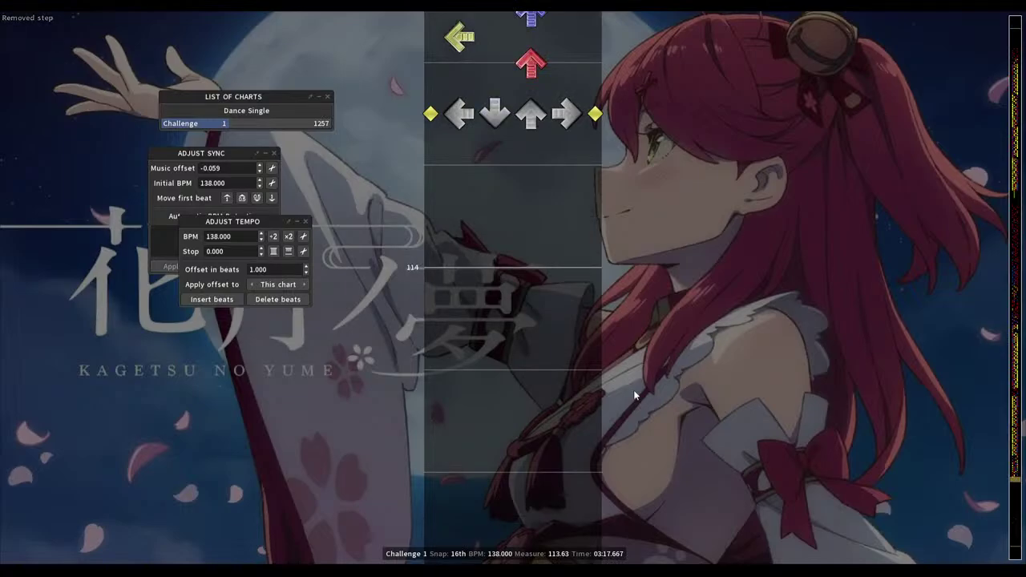
Replace the arrows at measures 113.375, 113.4375 and 113.5 with right, up and right arrows
scroll(634, 394, up, 4)
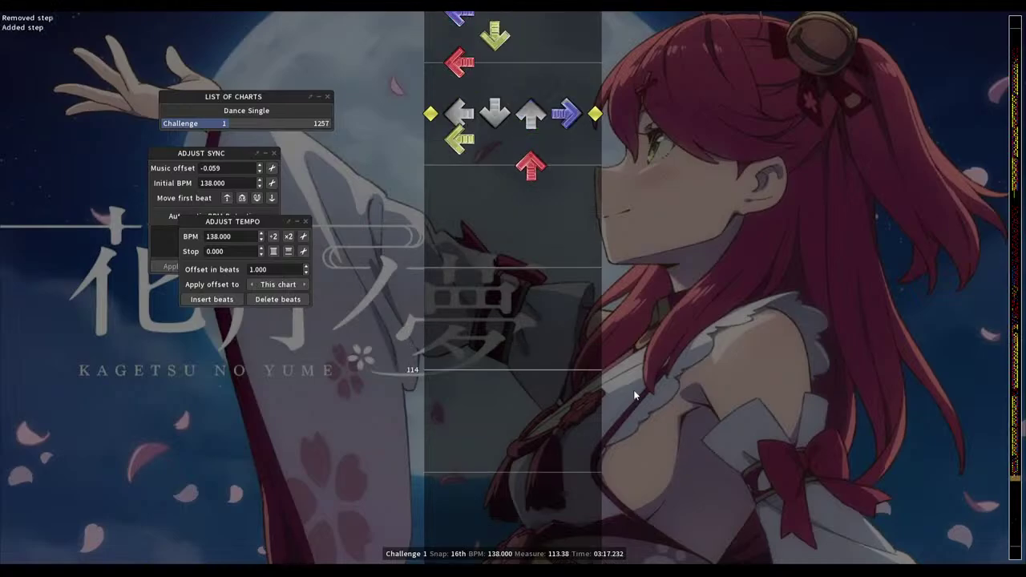
scroll(634, 394, down, 1)
key(3)
Add left, up and left arrows at measures 113.625, 113.6875 and 113.75 and play the chart back
scroll(634, 394, down, 4)
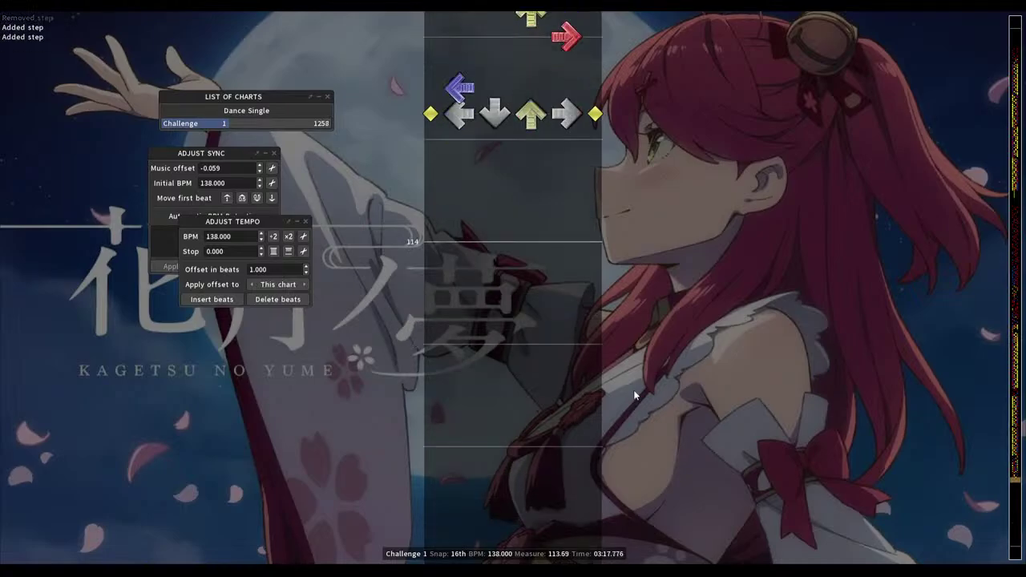
scroll(633, 395, up, 20)
key(1)
key(3)
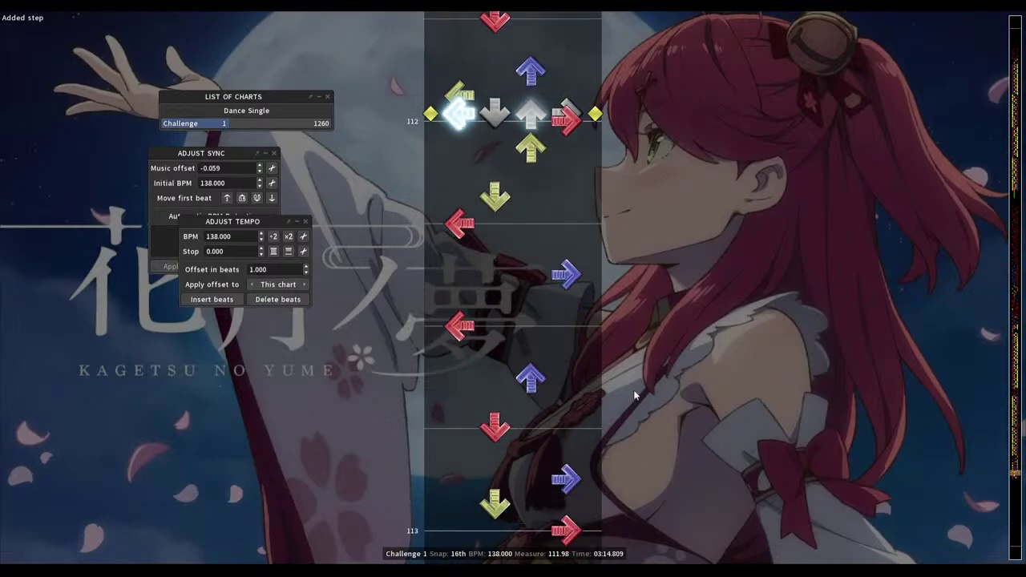
key(space)
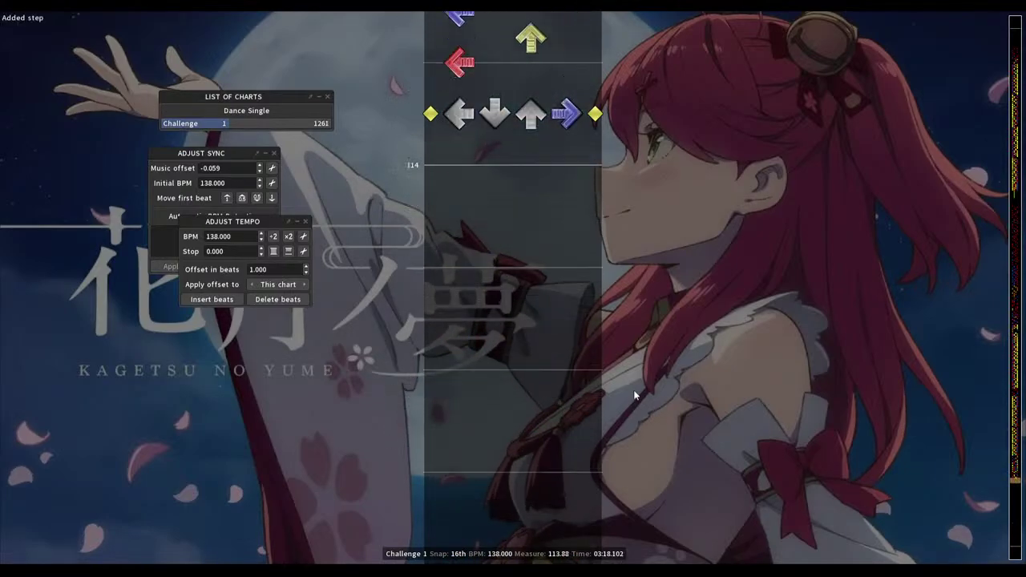
Add right, left and down arrows at measures 113.875, 113.9375 and 114 and play the chart back from measure 113
scroll(634, 395, down, 1)
key(1)
scroll(633, 395, down, 1)
key(2)
scroll(634, 394, up, 1)
scroll(634, 394, down, 1)
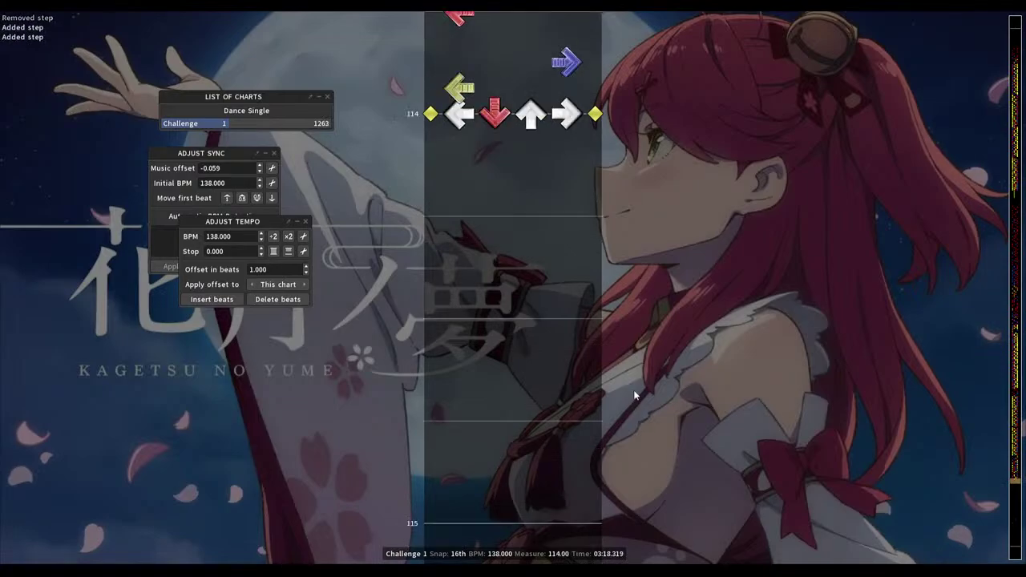
scroll(633, 395, up, 16)
key(space)
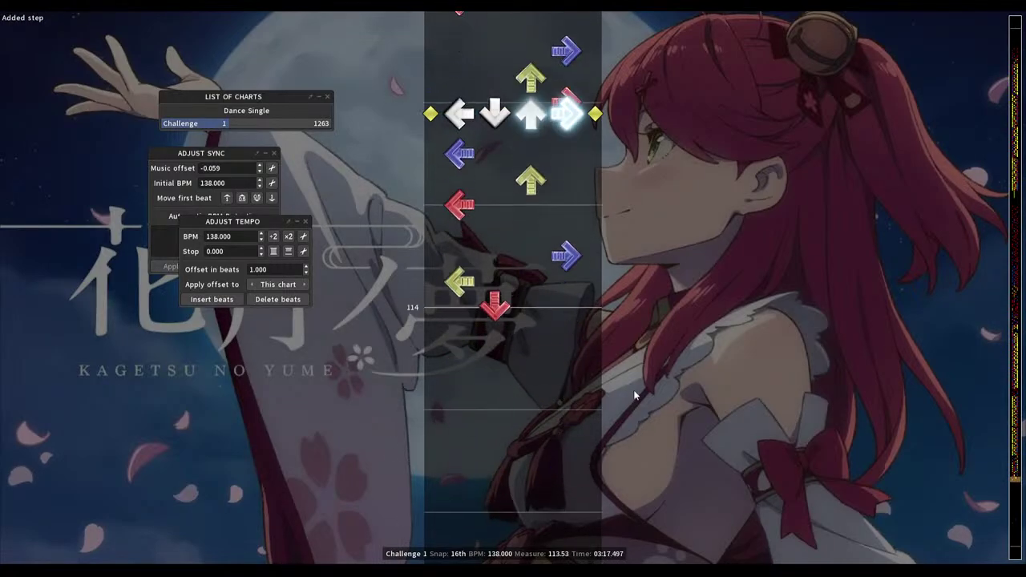
Add up, right, left, up and left arrows at measures 114.125, 114.1875, 114.25, 114.375 and 114.4375
key(3)
key(4)
key(1)
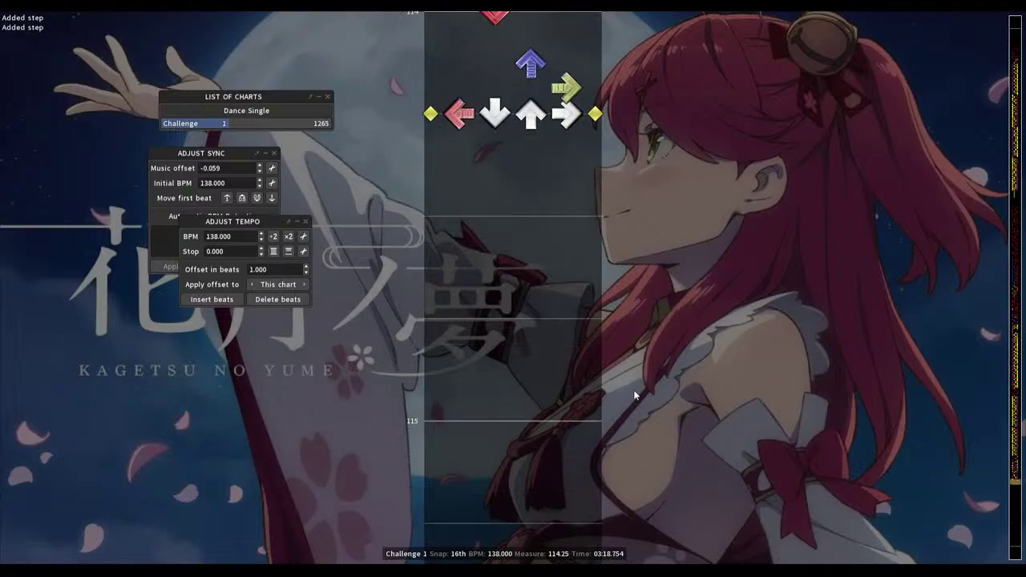
key(3)
key(1)
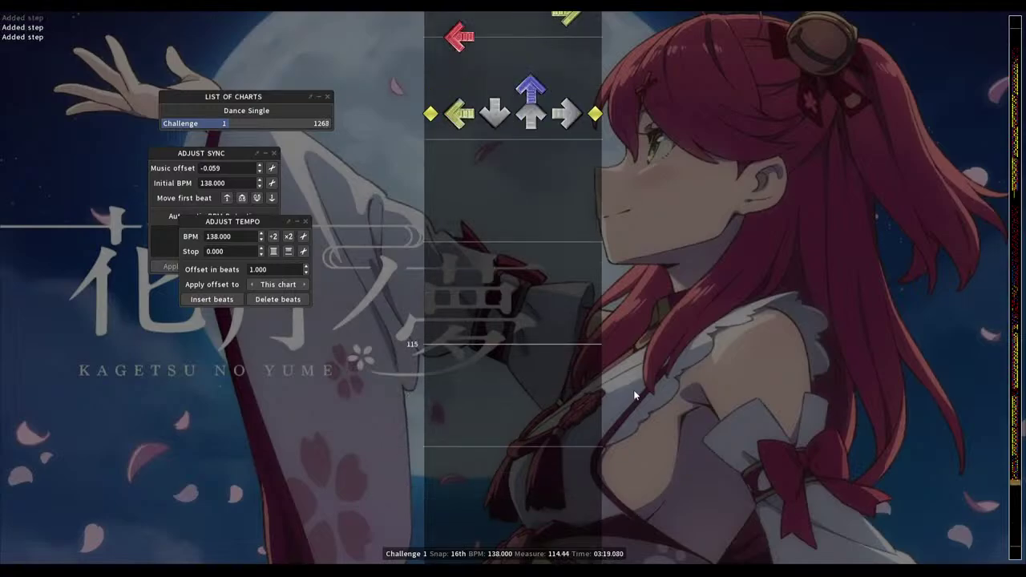
Add right, down, up and left arrows at measures 114.5, 114.625, 114.6875 and 114.75
key(4)
key(2)
key(1)
key(4)
scroll(634, 395, up, 16)
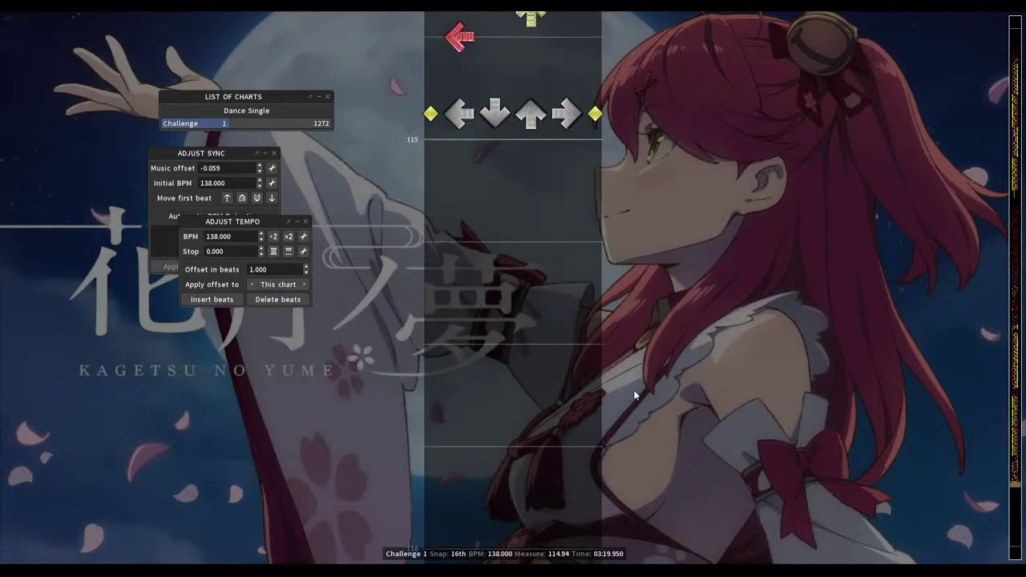
Add a right arrow just before measure 115 and up, down, left and right arrows at measures 115, 115.125, 115.1875 and 115.25
key(4)
key(3)
key(2)
key(1)
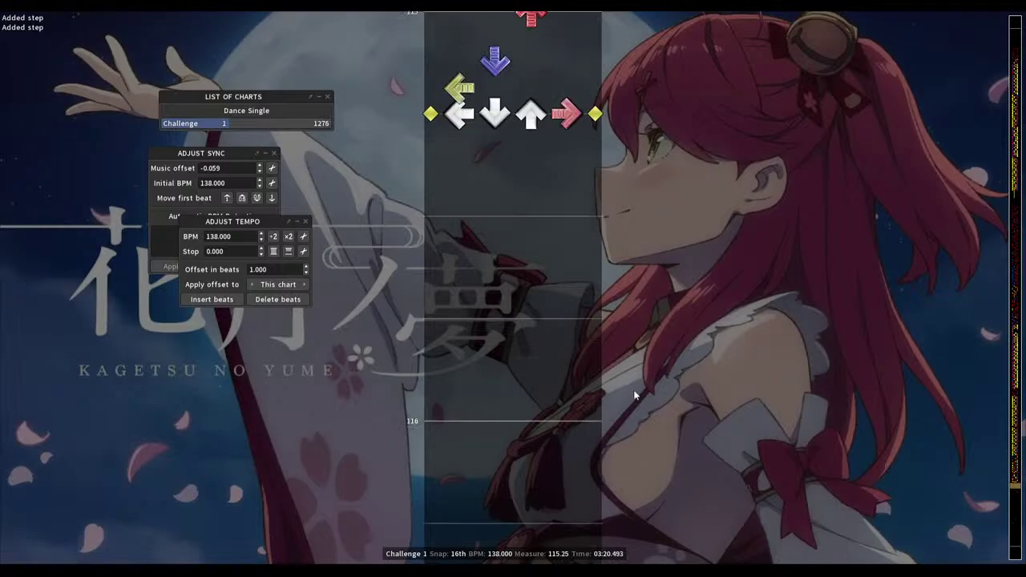
key(space)
key(space)
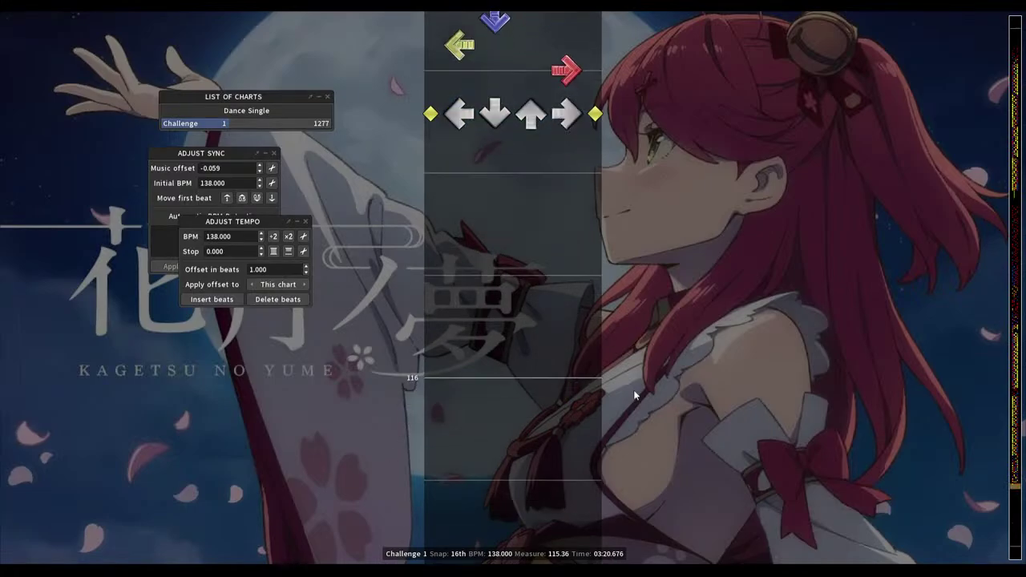
Add up, down, left, right, down, up and left arrows from measure 115.375 to 115.875
key(2)
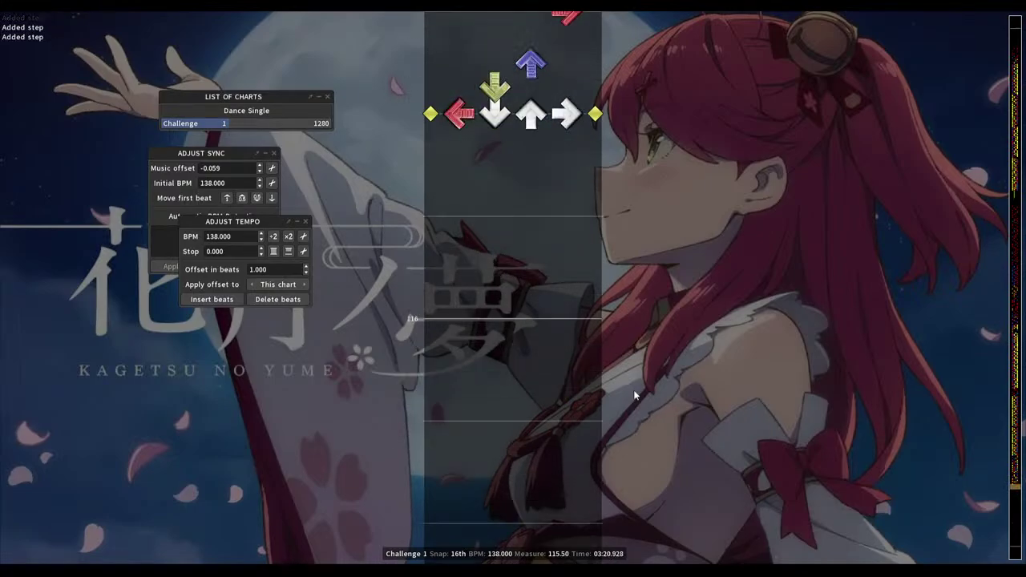
key(4)
key(2)
key(space)
key(space)
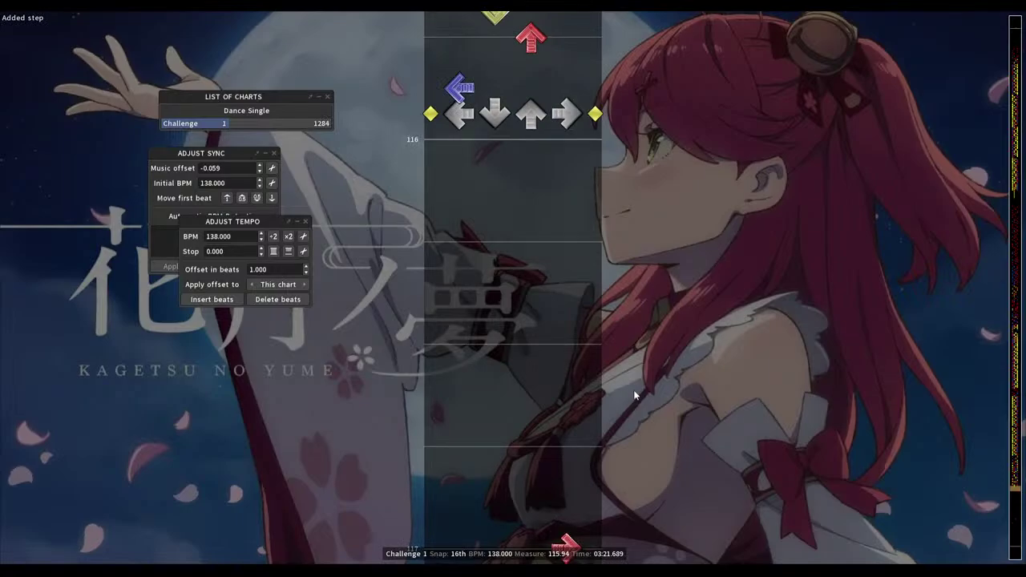
Add down and up arrows at measures 115.9375 and 116 and play the chart back
scroll(635, 395, down, 1)
scroll(635, 395, up, 16)
key(space)
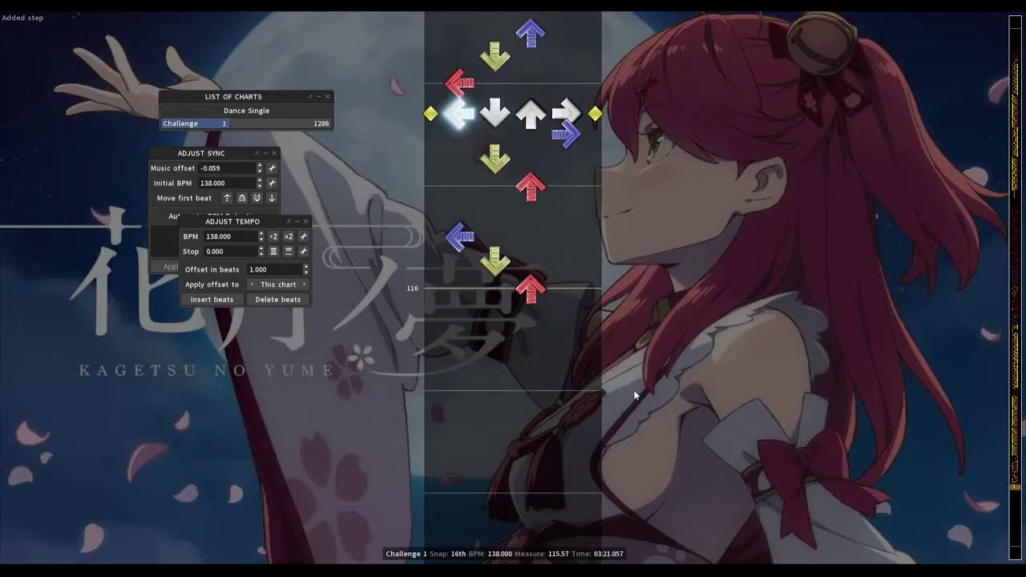
key(space)
Add right, down, right, left, down and up arrows from measure 116.125 to 116.5 and play back from measure 115.5
key(4)
scroll(635, 395, down, 1)
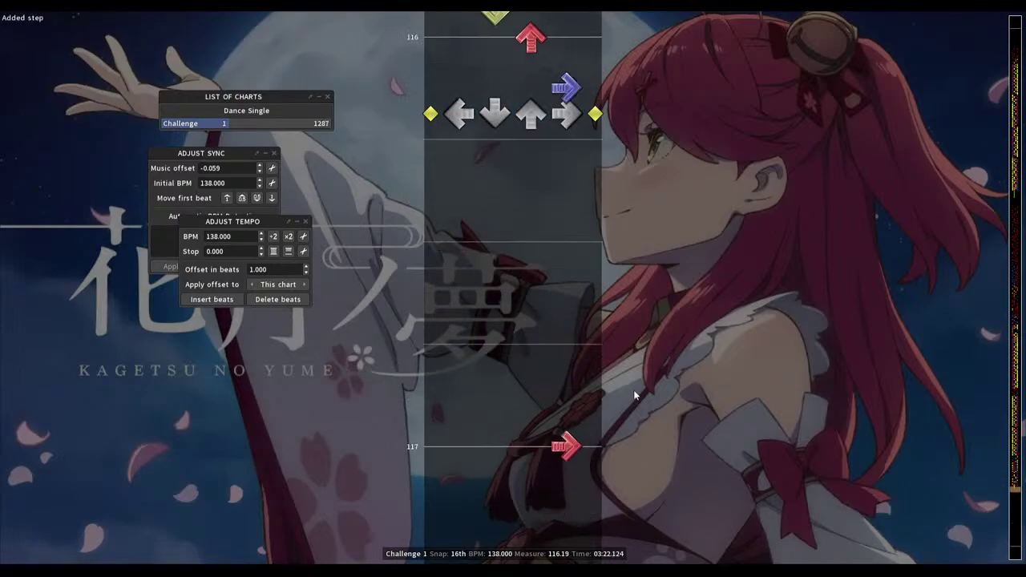
scroll(635, 396, down, 1)
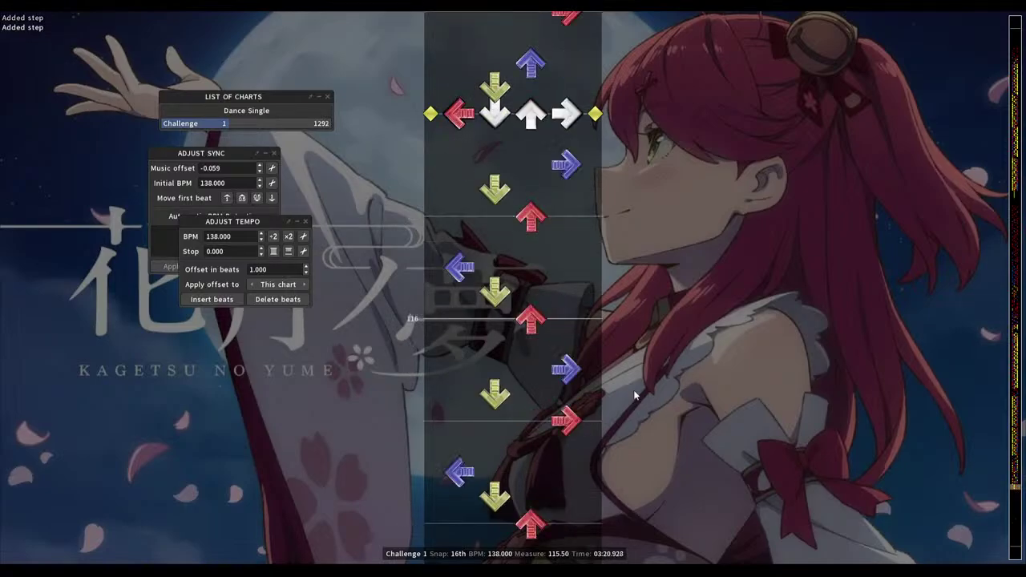
key(space)
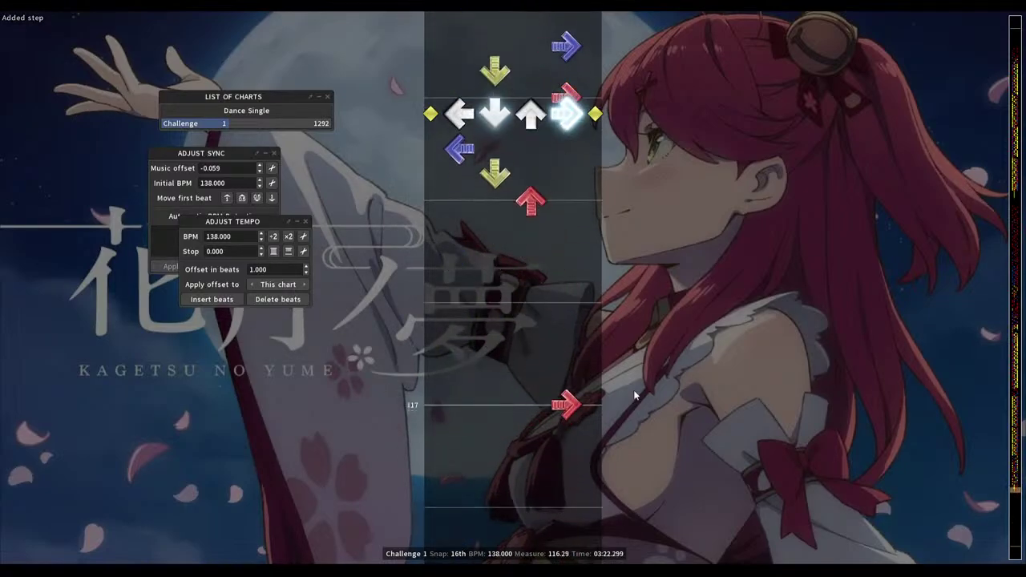
key(space)
Change the arrow at measure 116.25 to an up arrow and play the chart back from measure 115.5
scroll(635, 395, up, 4)
key(4)
key(3)
scroll(635, 396, up, 12)
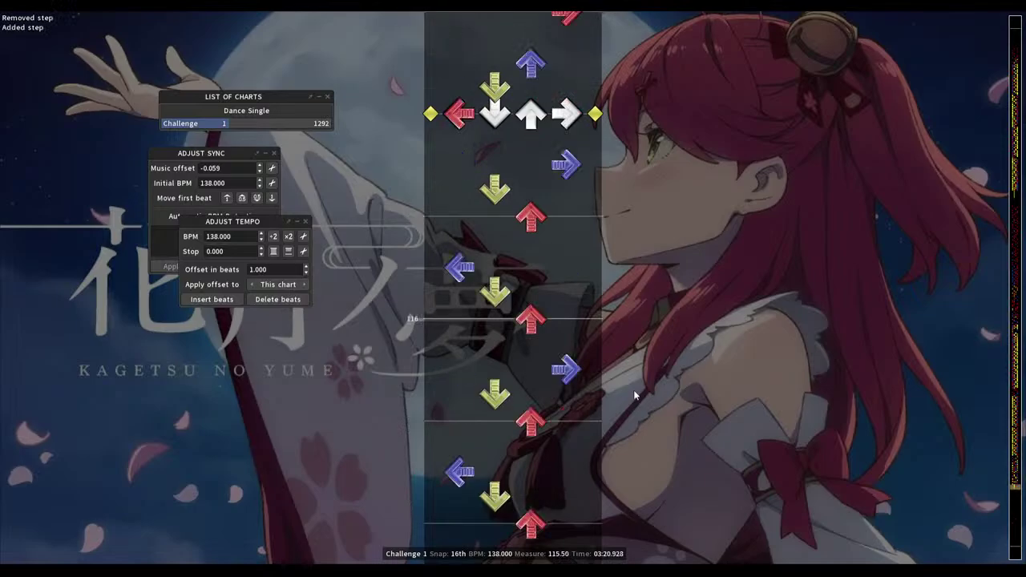
key(space)
key(space)
scroll(636, 396, up, 12)
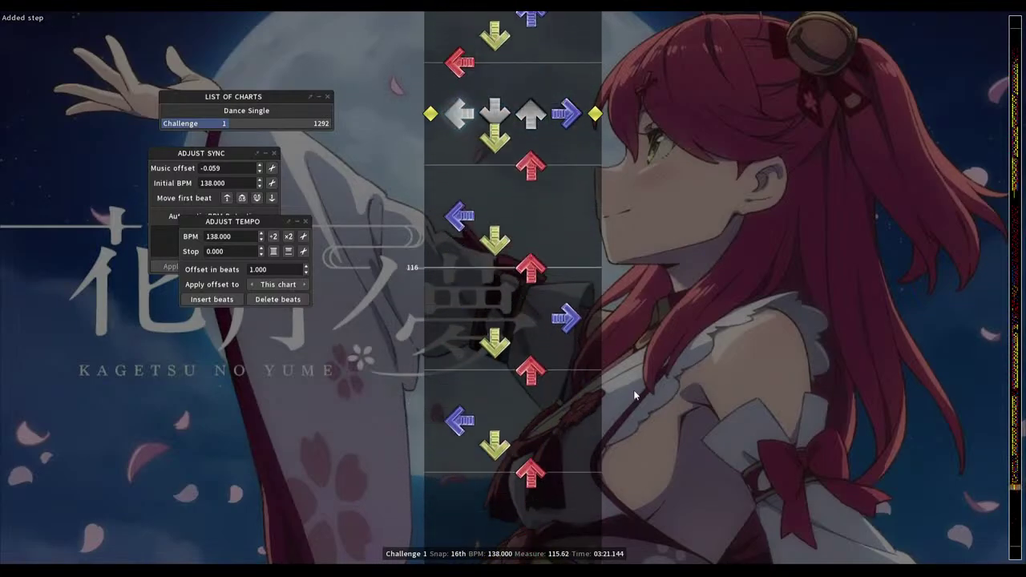
key(space)
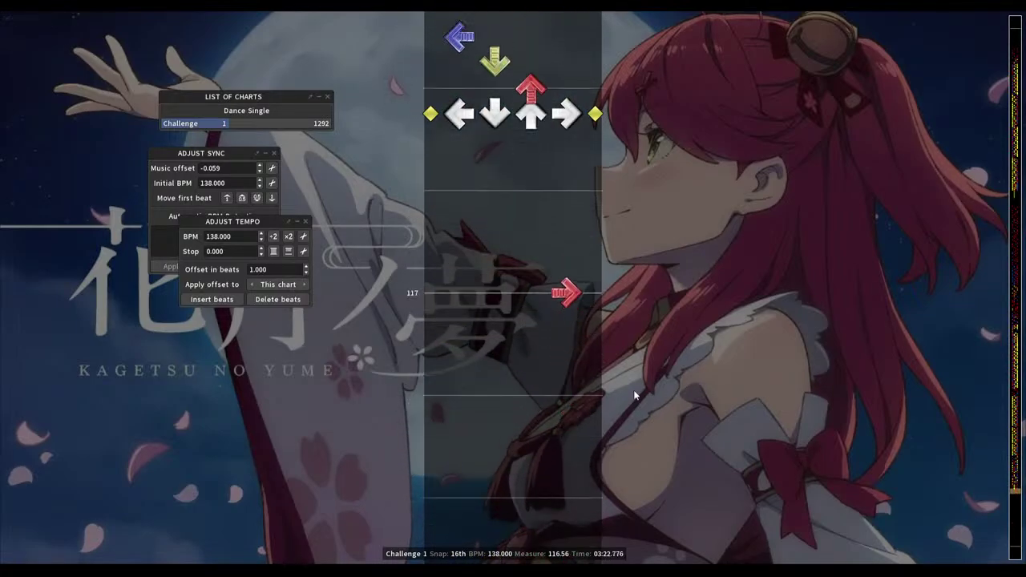
Add left and up arrows at measures 116.6875 and 116.75
scroll(635, 395, down, 2)
key(1)
scroll(635, 395, down, 1)
key(3)
scroll(635, 395, down, 2)
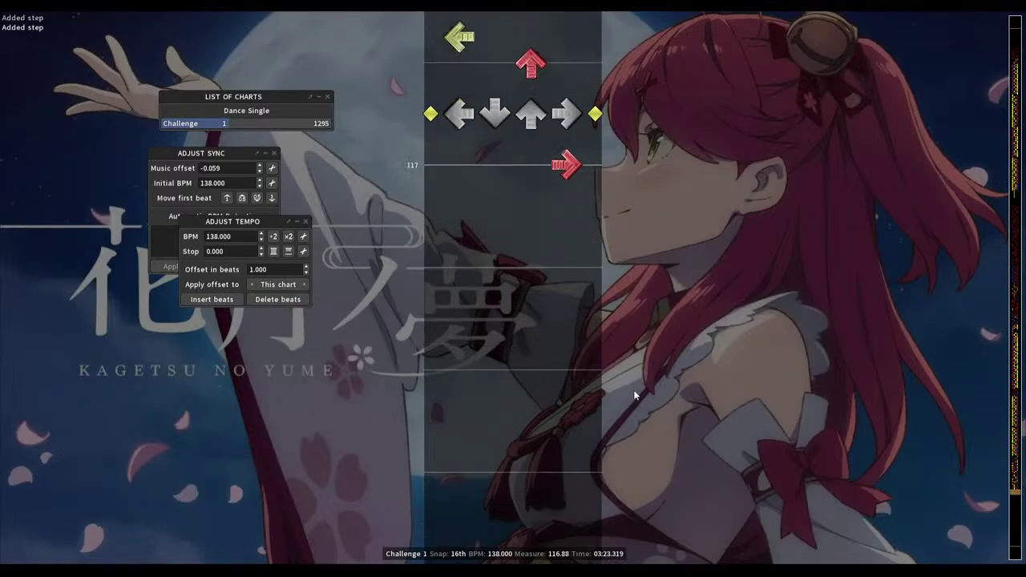
Add a down arrow at measure 116.875 and play the chart back from measure 115.25
scroll(635, 395, up, 20)
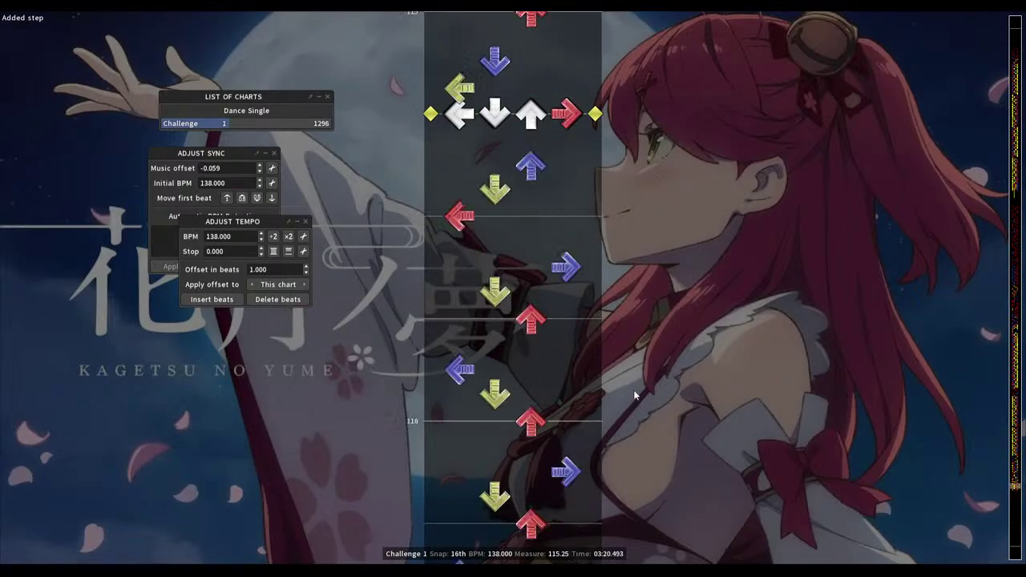
key(1)
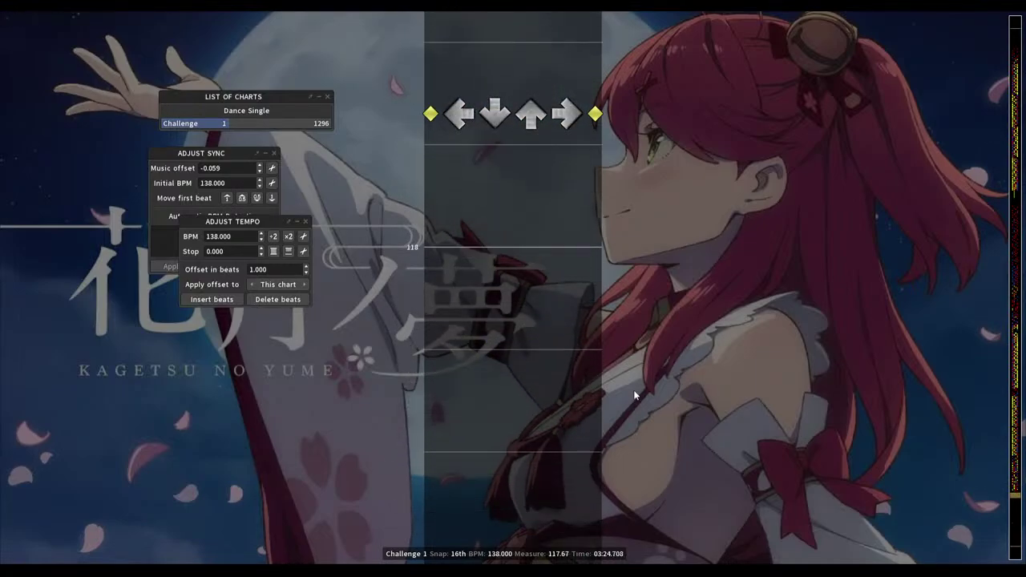
key(space)
key(Down)
key(Down)
key(Down)
key(Down)
key(Down)
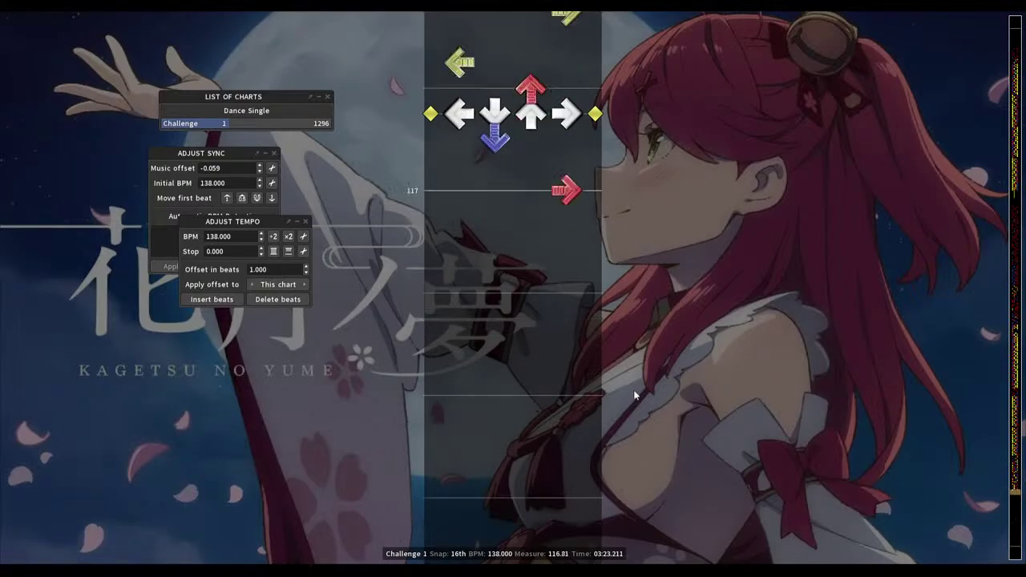
Add down, right and down arrows from measure 117.0625 to 117.1875 and play the chart back
key(2)
key(Down)
key(4)
key(Down)
key(2)
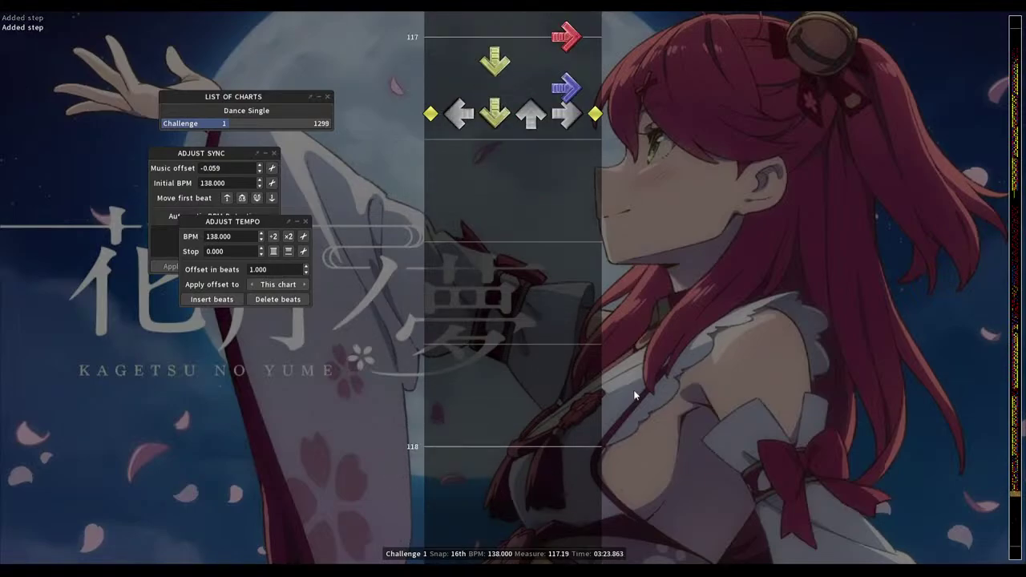
scroll(633, 396, up, 5)
key(space)
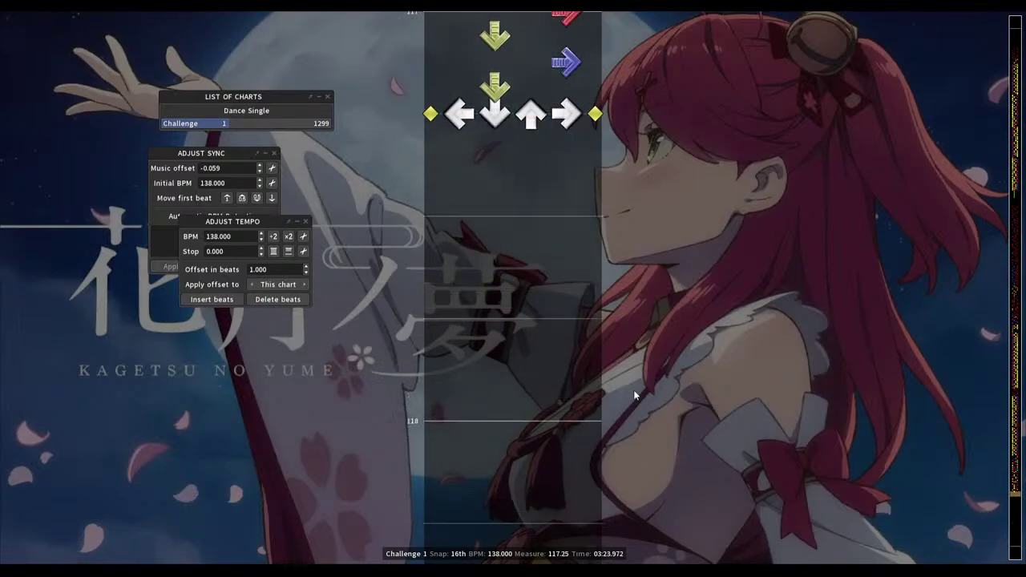
scroll(634, 396, up, 5)
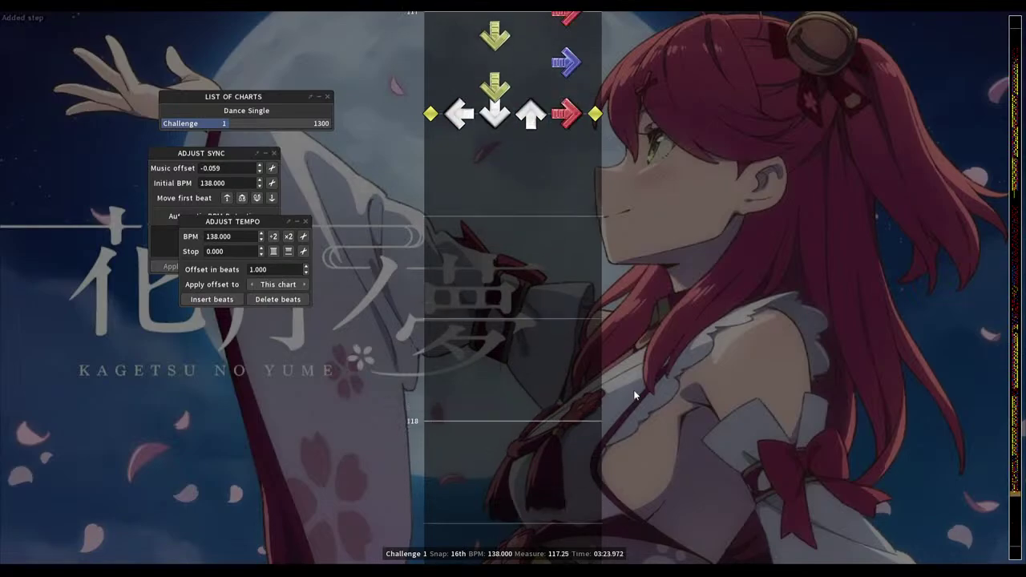
Add right, down, up, down, up and left arrows on consecutive 16ths from measure 117.25 to 117.5625
key(4)
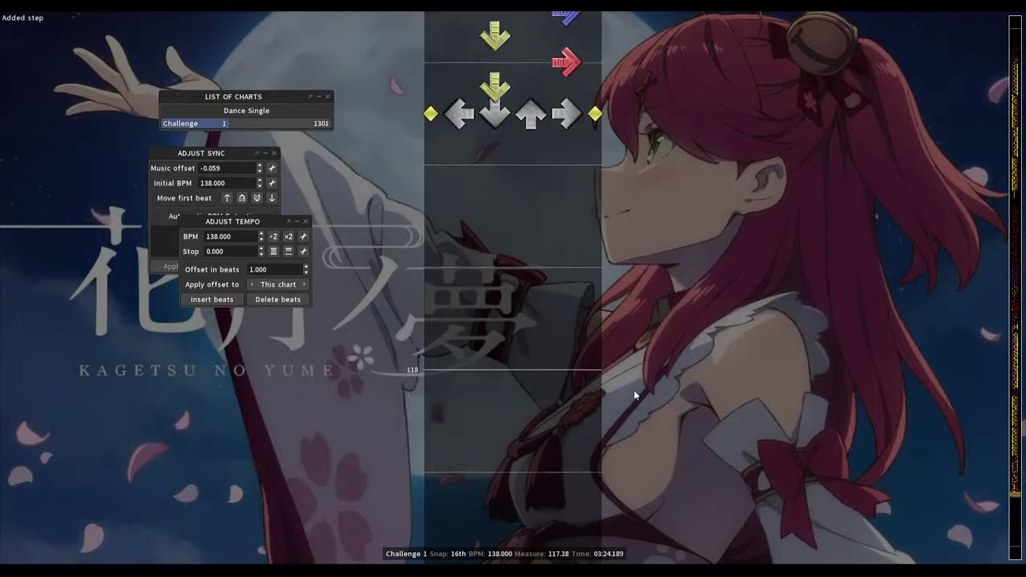
key(3)
key(3)
key(Down)
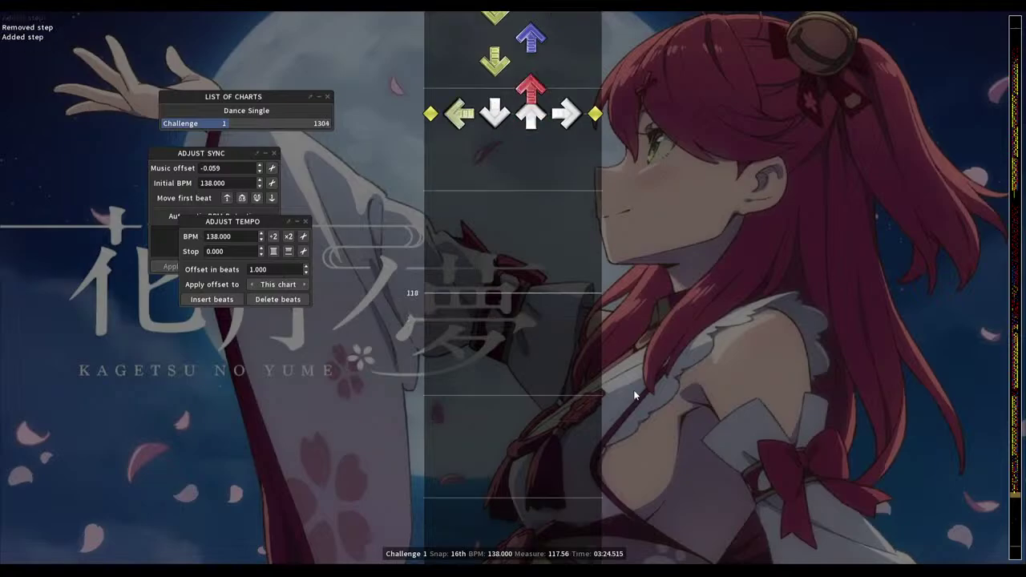
key(1)
key(Down)
Add up, left, right and left arrows on consecutive 16ths from measure 117.625 to 117.8125
key(3)
key(Down)
key(1)
key(Down)
key(4)
key(Down)
key(1)
key(Down)
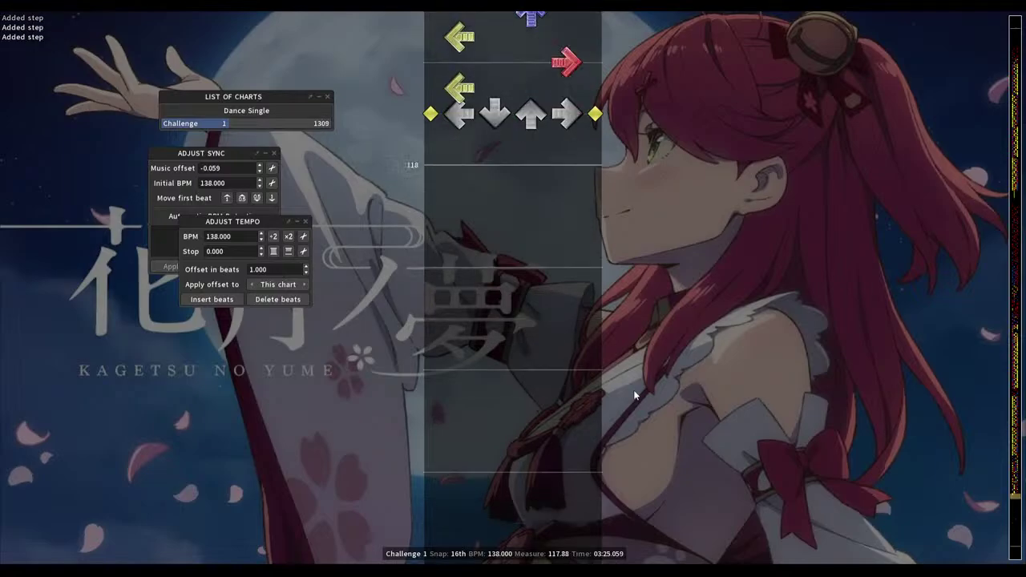
Add right, left, down, left, down and left arrows on consecutive 16ths from measure 117.875 to 118.1875
key(4)
key(Down)
key(1)
key(Down)
key(2)
key(Down)
key(1)
key(Down)
key(2)
key(Down)
key(1)
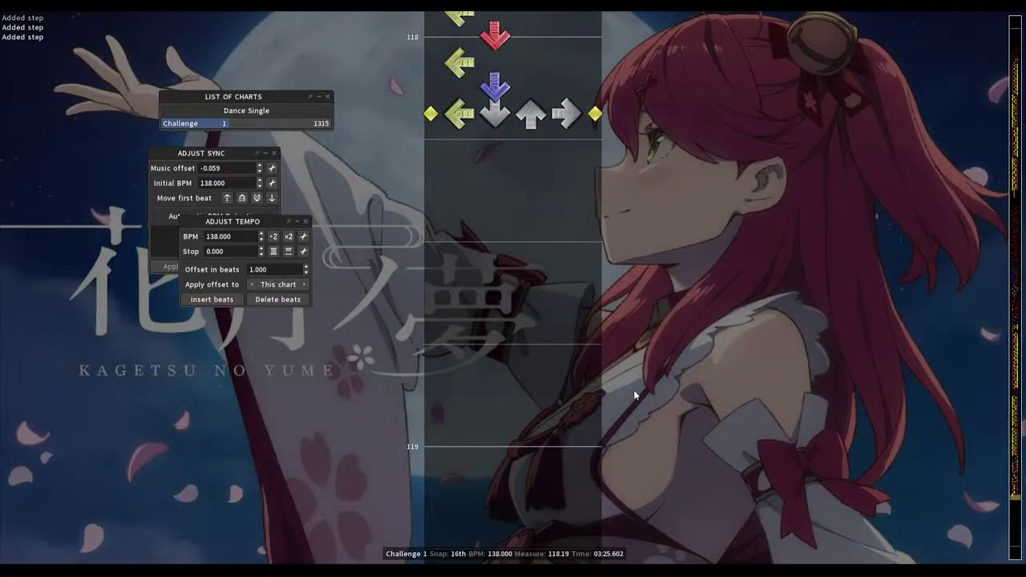
key(Down)
Add right, up, right, up and down arrows on consecutive 16ths from measure 118.25 to 118.5
key(4)
key(Down)
key(3)
key(Down)
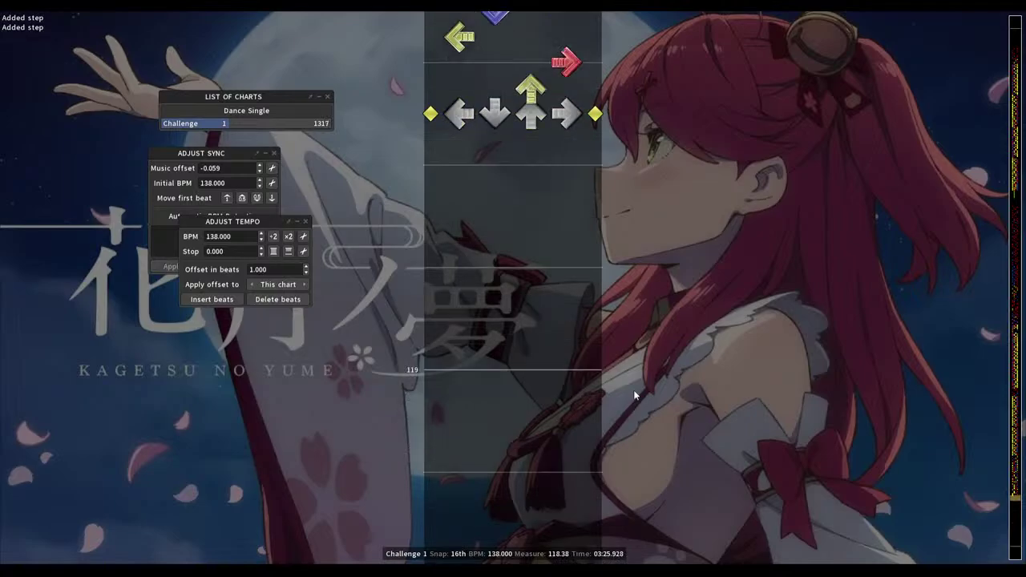
key(Down)
key(3)
key(Down)
key(2)
key(Down)
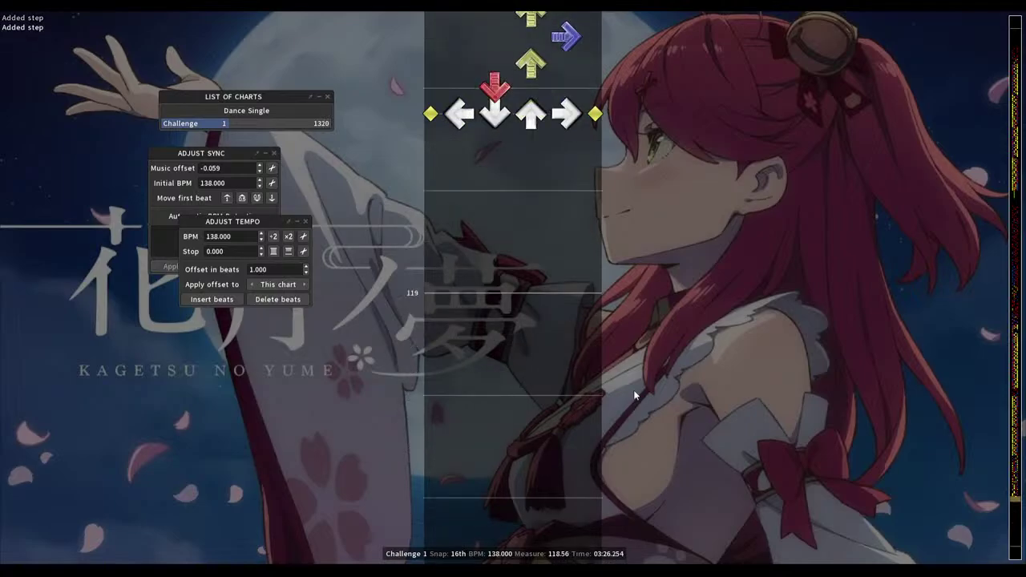
Add up, down, up, right and left arrows on consecutive 16ths from measure 118.5625 to 118.8125
key(Down)
key(3)
key(Down)
key(2)
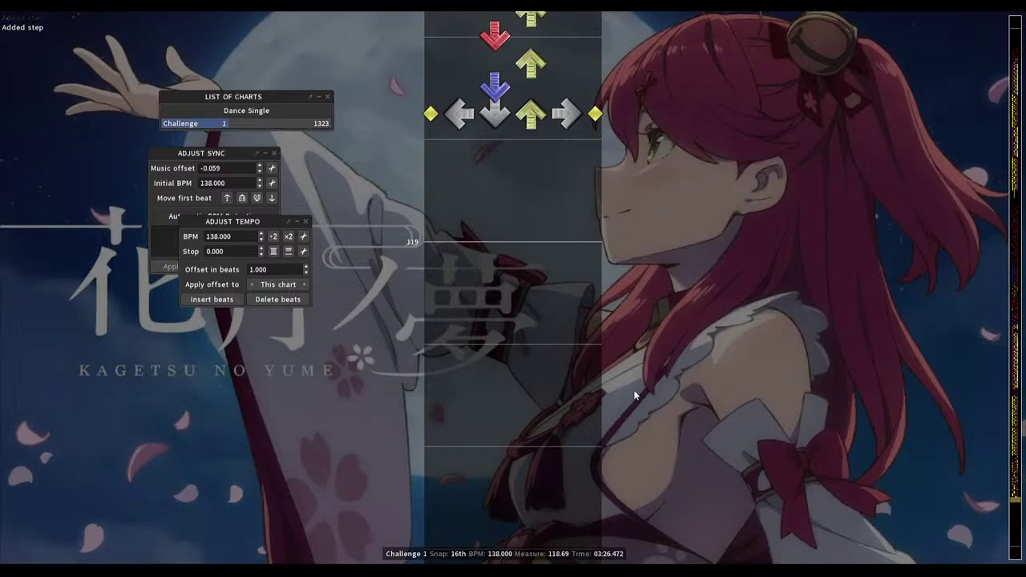
key(Down)
key(4)
key(Down)
key(1)
Add right, left, up, left and up arrows on consecutive 16ths from measure 118.875 to 119.125
key(Down)
key(4)
key(Down)
key(1)
key(Down)
key(3)
key(Down)
key(1)
key(Down)
key(3)
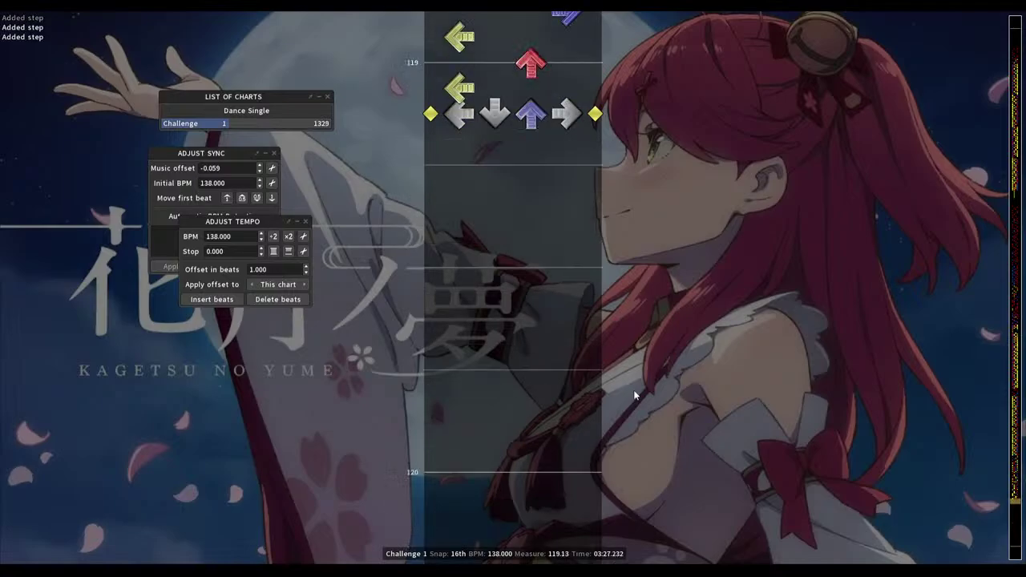
Add left, right, down and right arrows on consecutive 16ths from measure 119.1875 to 119.375
key(Down)
key(1)
key(Down)
key(4)
key(Down)
key(2)
key(Down)
key(4)
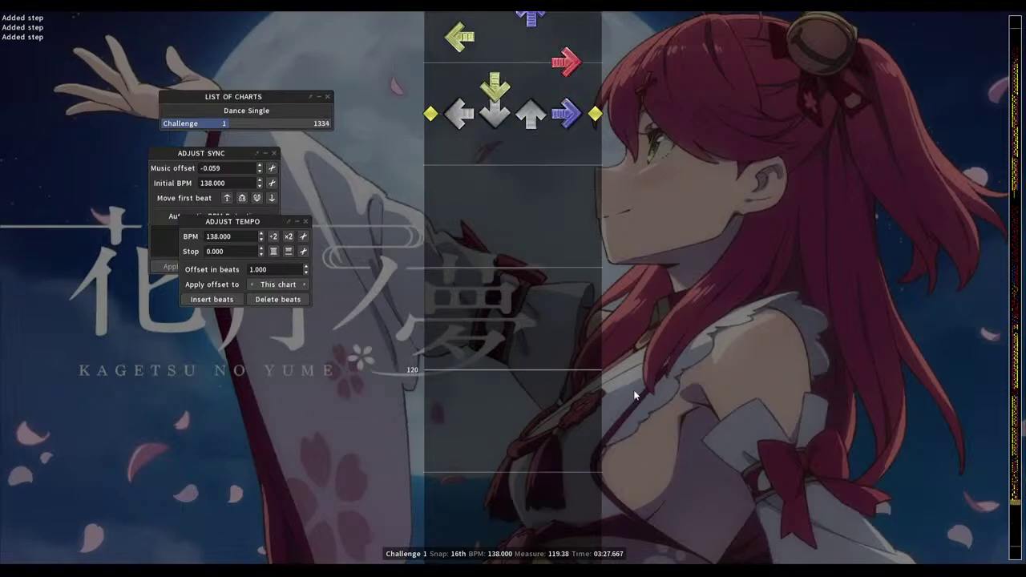
Add down, up and left arrows on consecutive 16ths from measure 119.4375 to 119.5625
key(Down)
key(2)
key(Down)
key(3)
key(Down)
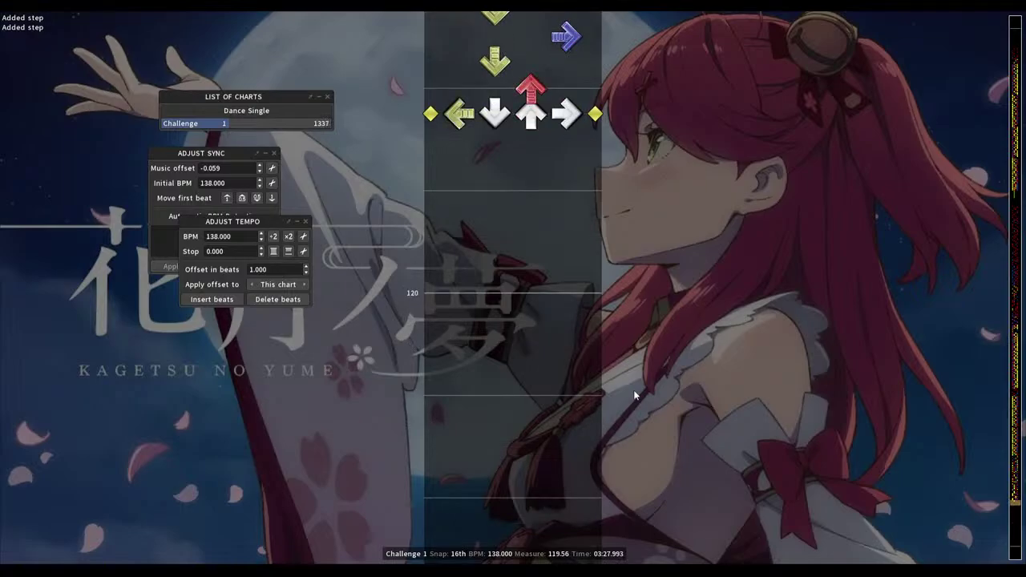
Play the new section back through measure 119 and add an up arrow at measure 119.625
key(Down)
key(Down)
key(Down)
scroll(634, 394, up, 20)
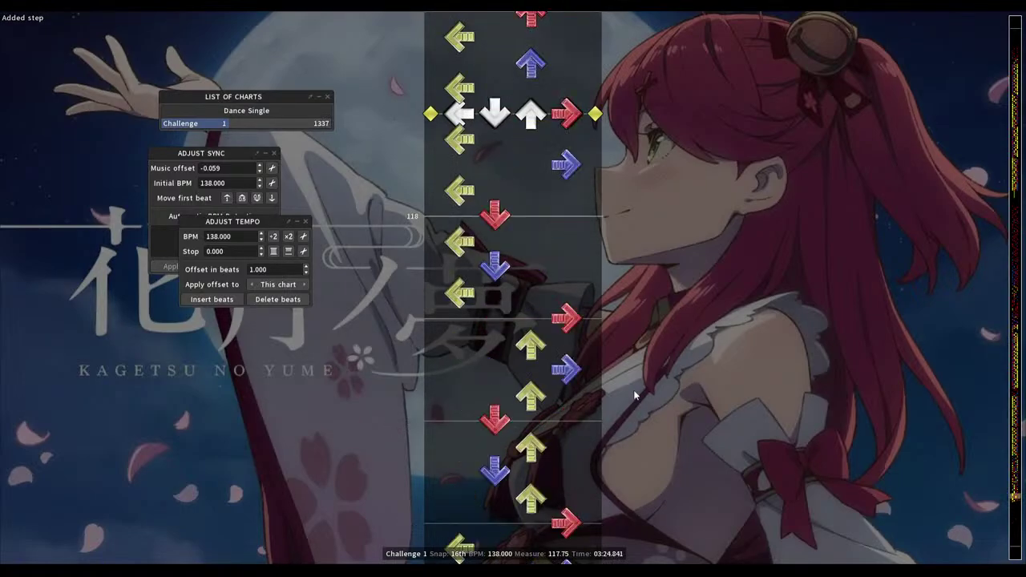
scroll(635, 395, up, 20)
key(space)
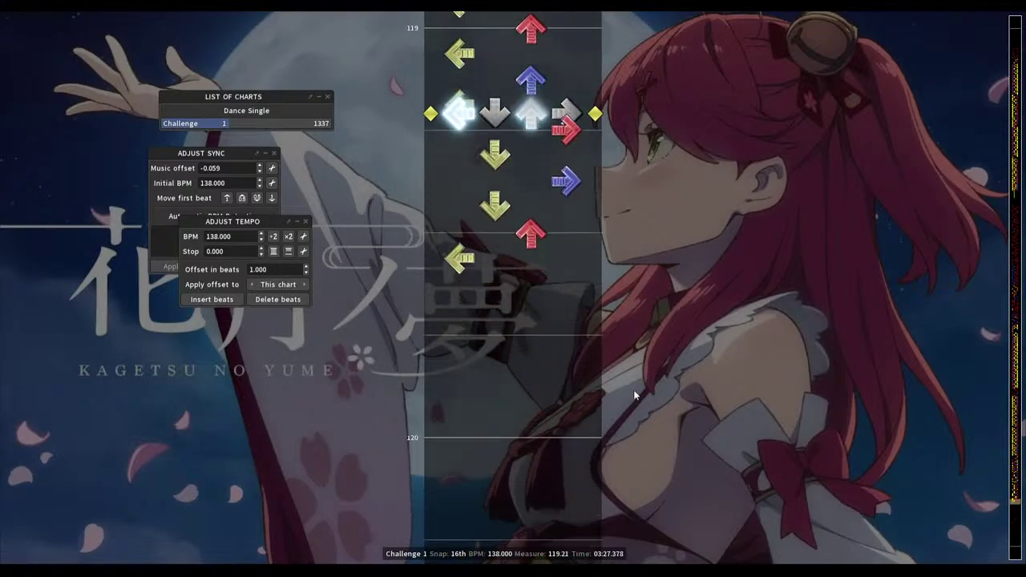
key(space)
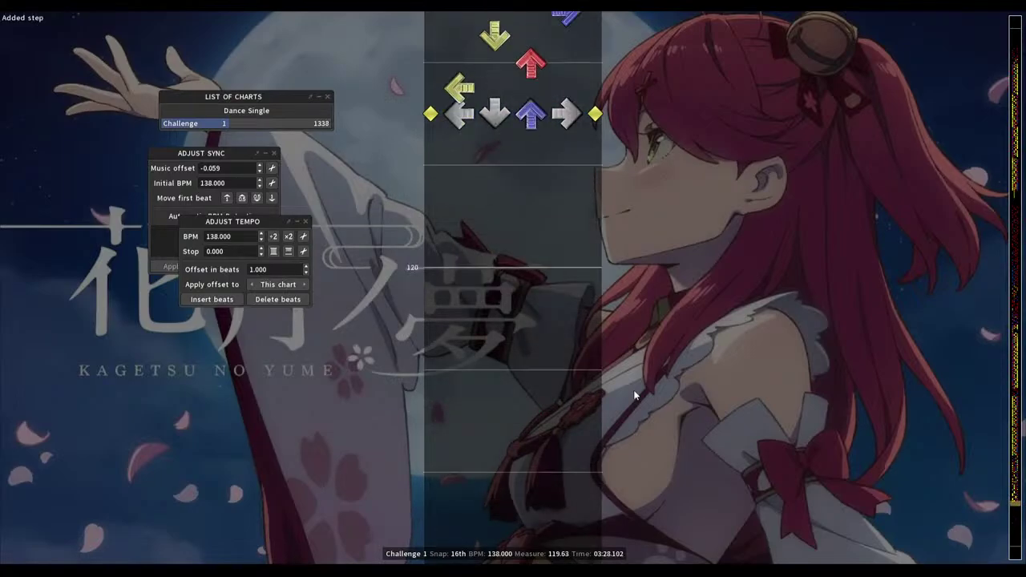
Add left, right, left and right arrows on consecutive 16ths from measure 119.6875 to 119.875
scroll(634, 394, down, 1)
key(1)
scroll(635, 395, down, 1)
key(4)
scroll(634, 394, down, 1)
key(1)
scroll(635, 394, down, 1)
key(4)
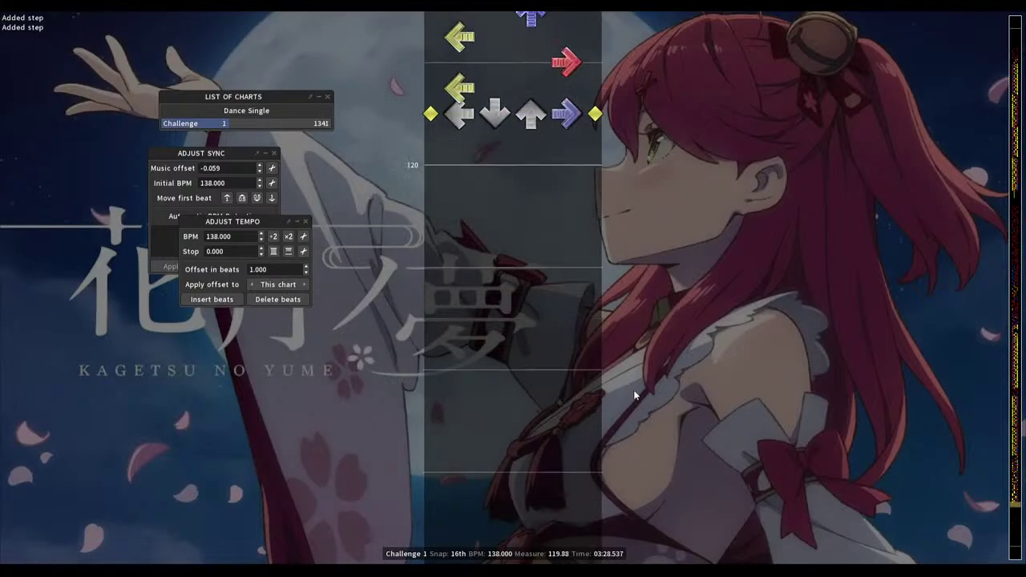
Add left, down, left, down and left arrows on consecutive 16ths from measure 119.9375 to 120.1875
scroll(635, 394, down, 1)
key(1)
scroll(635, 395, down, 1)
key(2)
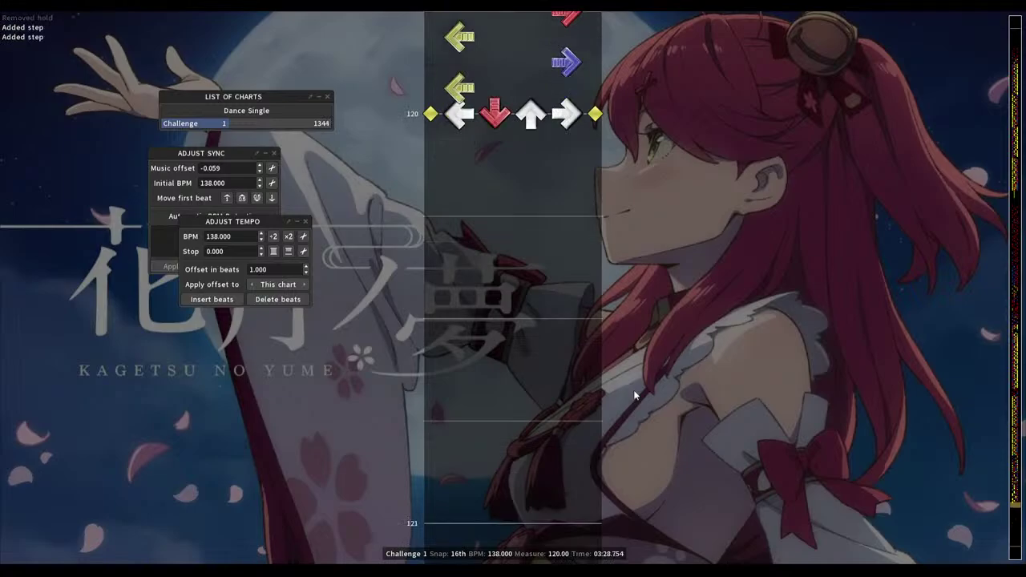
scroll(635, 395, down, 1)
key(1)
scroll(634, 395, down, 1)
key(2)
scroll(634, 394, down, 1)
key(1)
scroll(634, 395, down, 1)
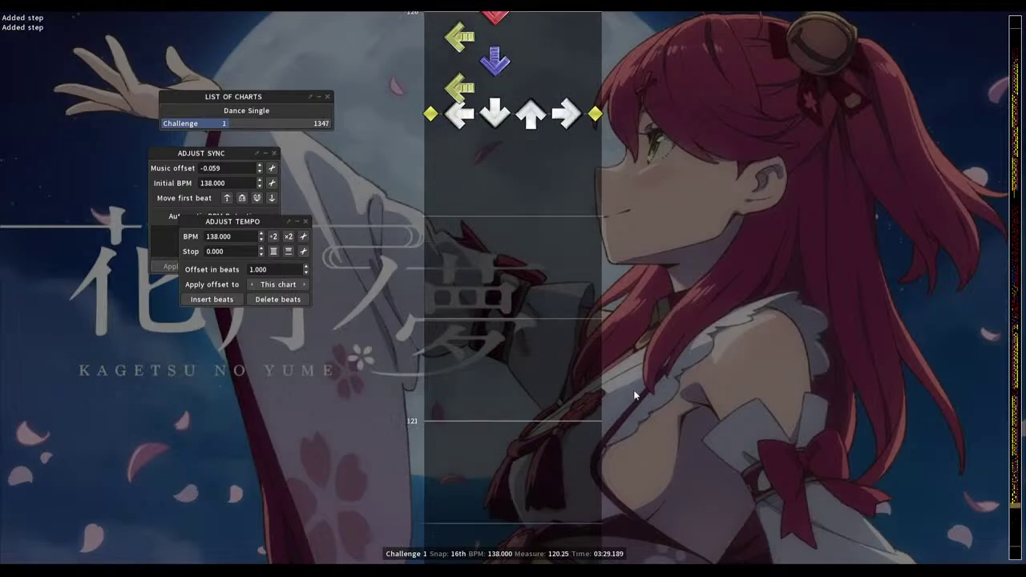
Add right, up, right, up and right arrows on consecutive 16ths from measure 120.25 to 120.5
key(4)
scroll(635, 395, down, 1)
key(4)
scroll(635, 394, down, 1)
key(3)
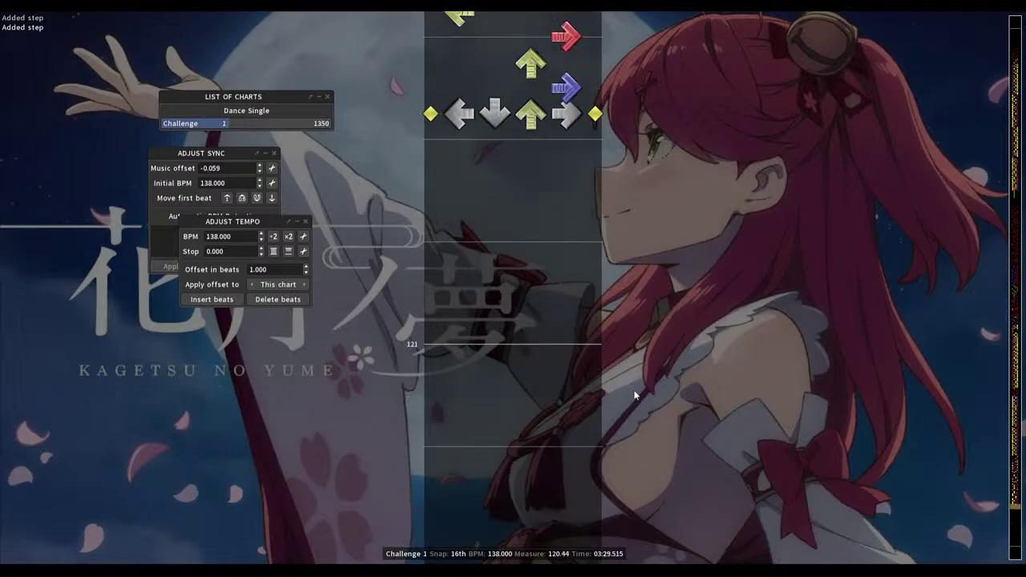
scroll(634, 395, down, 1)
key(4)
Add left, up, left and up arrows on consecutive 16ths from measure 120.5625 to 120.75
scroll(635, 394, down, 1)
key(1)
key(3)
scroll(634, 395, down, 1)
key(1)
scroll(634, 395, down, 1)
key(3)
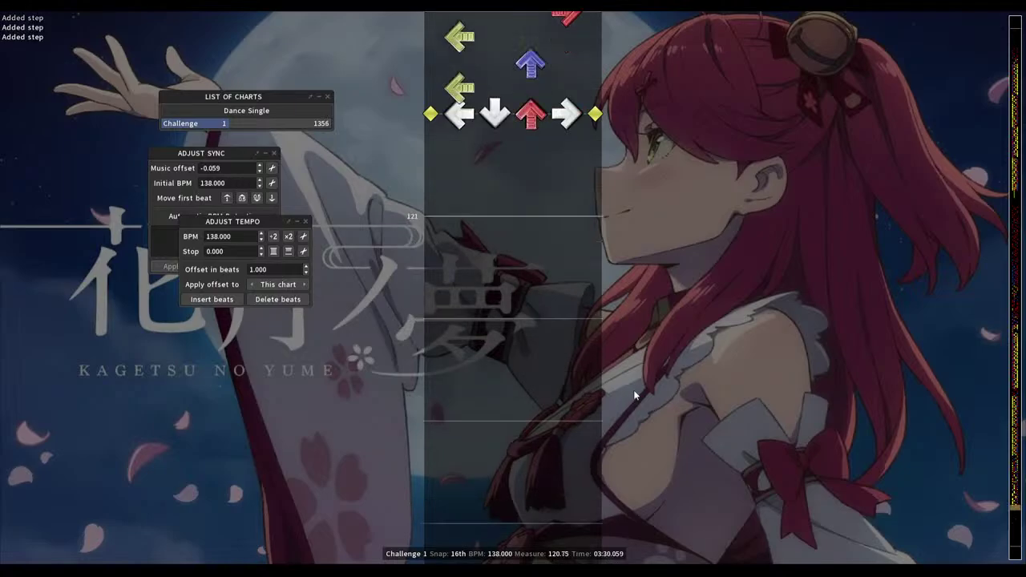
scroll(634, 394, down, 1)
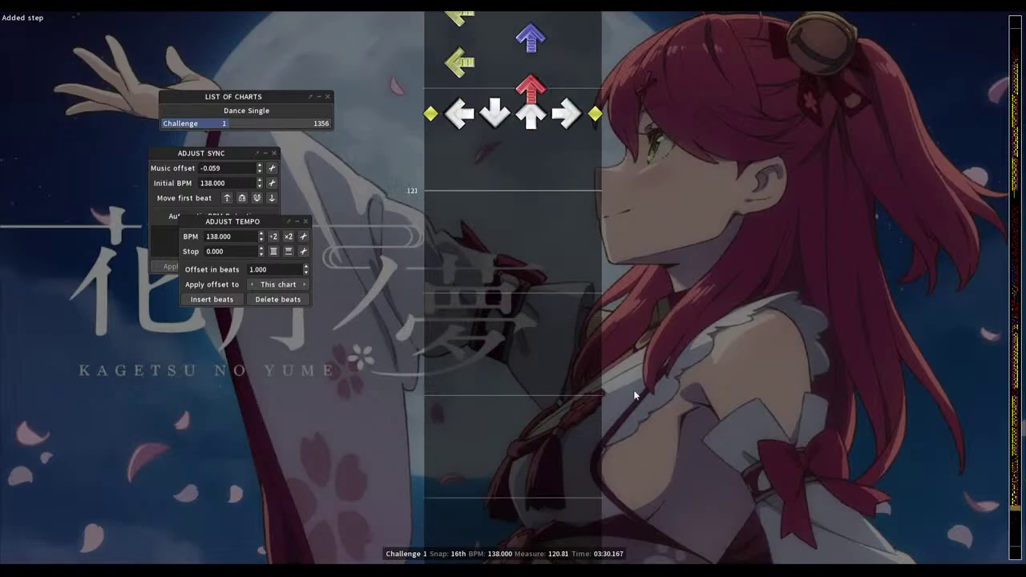
Add down, up, down and right arrows on consecutive 16ths from measure 120.8125 to 121
key(2)
scroll(634, 395, down, 1)
key(3)
scroll(634, 395, down, 1)
key(2)
scroll(635, 395, down, 1)
key(4)
scroll(635, 394, down, 1)
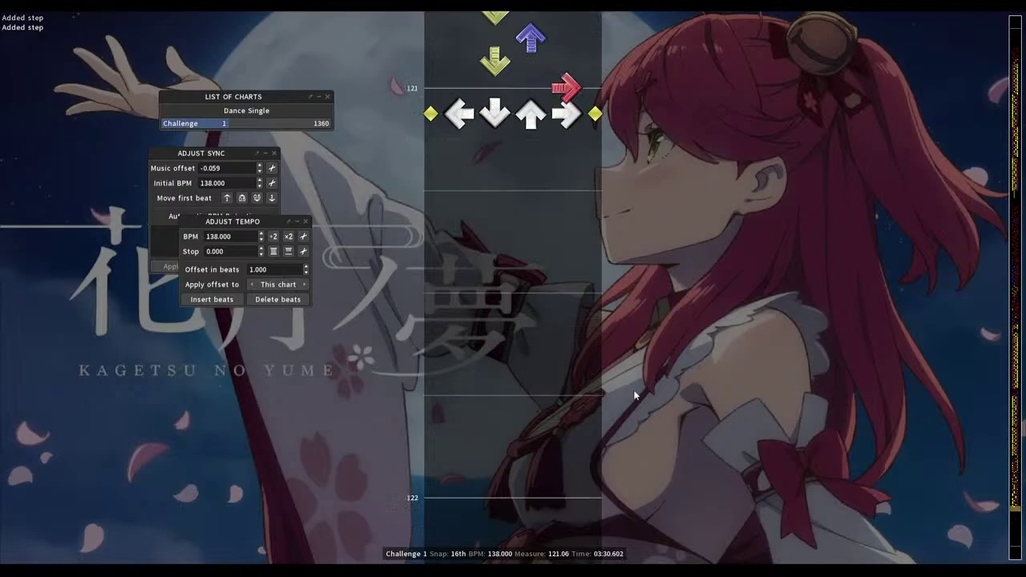
Add left, right, left and down arrows on consecutive 16ths from measure 121.0625 to 121.25
scroll(634, 394, down, 1)
key(4)
scroll(634, 395, down, 1)
key(1)
scroll(634, 394, down, 1)
key(2)
scroll(634, 395, down, 1)
key(1)
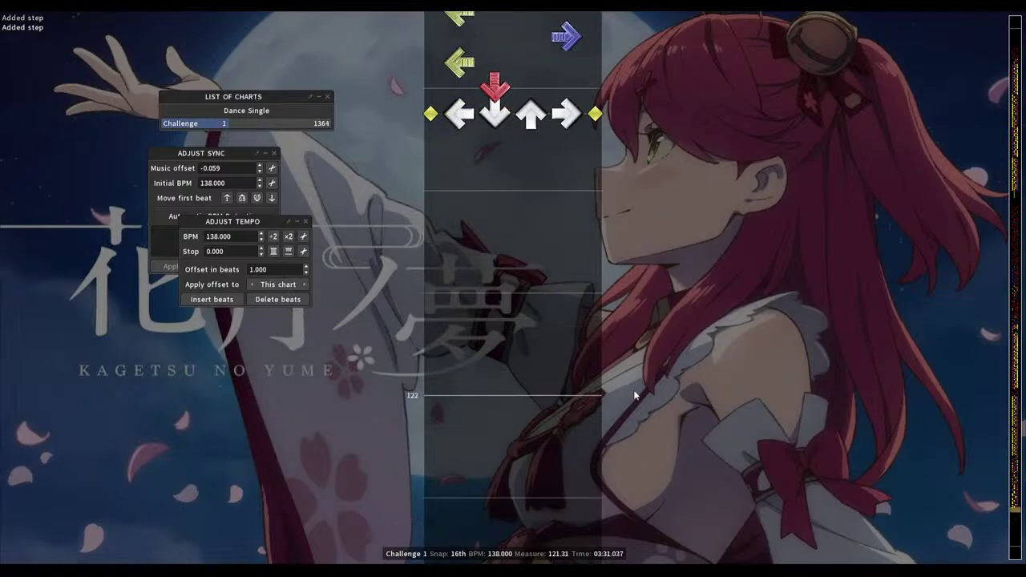
Add left, down, left and right arrows on consecutive 16ths from measure 121.3125 to 121.5
key(2)
scroll(635, 394, down, 1)
key(1)
scroll(634, 395, down, 1)
key(4)
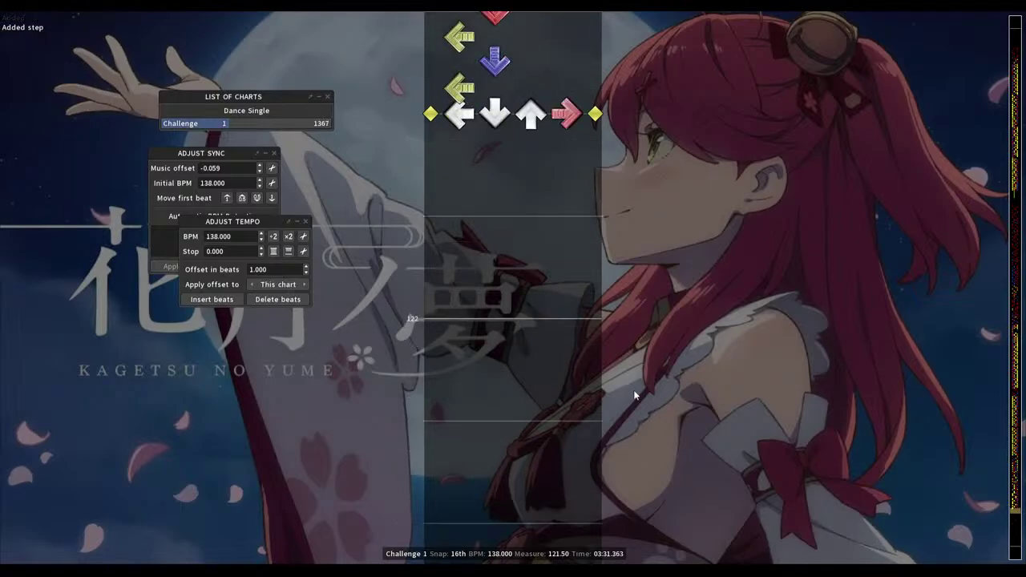
Add up, down and left arrows on consecutive 16ths from measure 121.5625 to 121.6875
scroll(634, 395, down, 1)
key(3)
scroll(634, 394, down, 1)
key(2)
scroll(635, 395, down, 1)
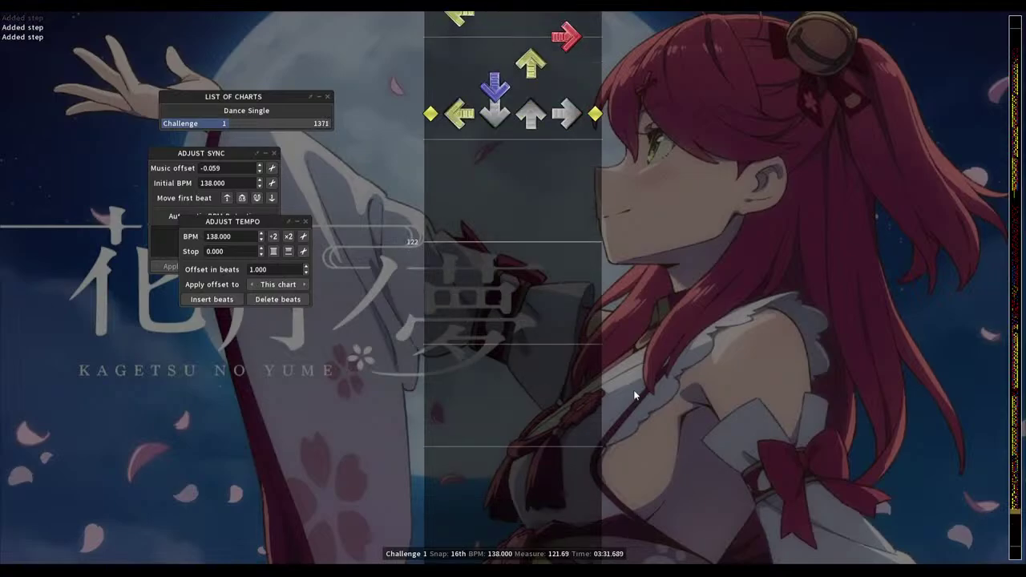
Add right, up, down and left arrows on consecutive 16ths from measure 121.75 to 121.9375
scroll(634, 395, down, 1)
key(4)
scroll(634, 395, down, 1)
key(3)
scroll(635, 394, down, 1)
key(2)
scroll(634, 395, down, 1)
key(1)
scroll(634, 394, down, 1)
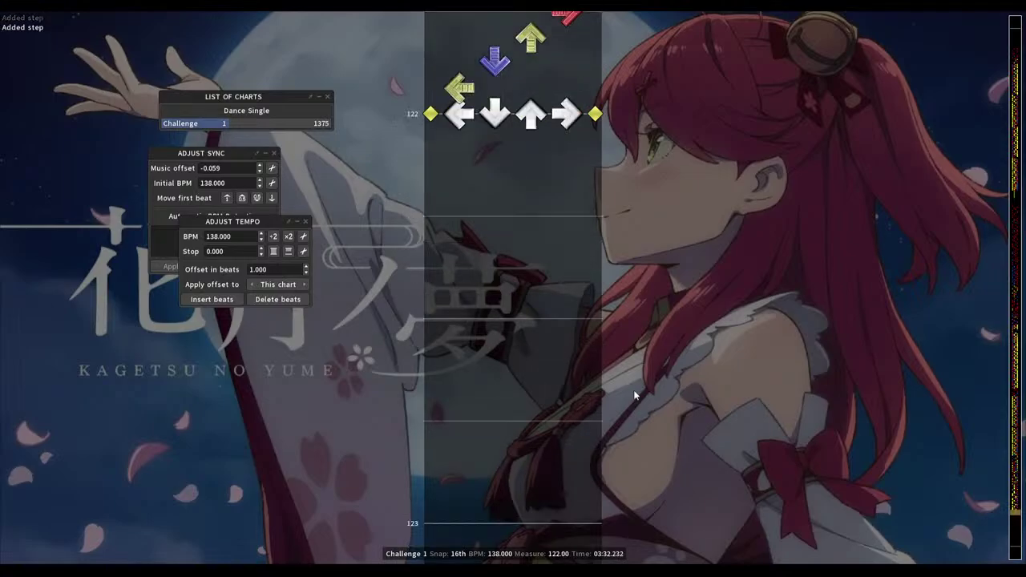
Add right, left, right and left arrows on consecutive 16ths from measure 122.0 to 122.1875
key(4)
scroll(634, 395, down, 1)
key(1)
scroll(634, 394, down, 1)
key(4)
scroll(634, 395, down, 1)
key(1)
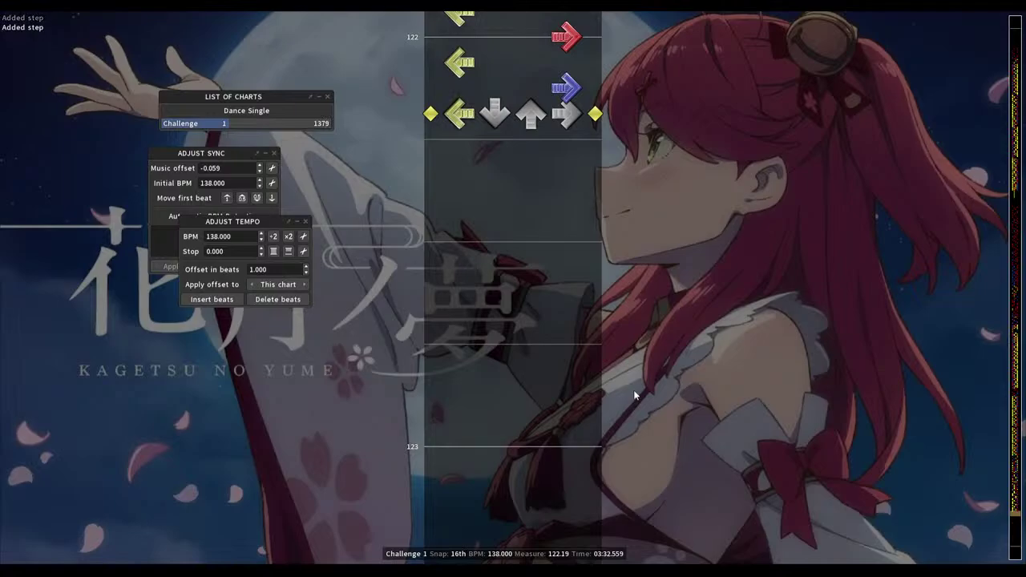
Add up, down, right and left arrows on consecutive 16ths from measure 122.25 to 122.4375
scroll(634, 394, down, 1)
key(3)
scroll(634, 395, down, 1)
key(2)
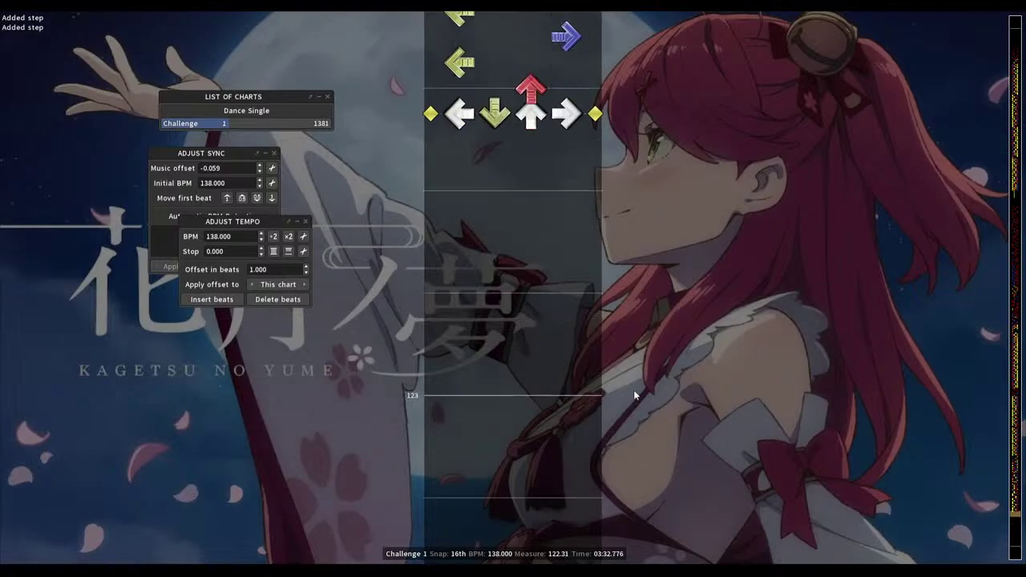
scroll(635, 395, down, 1)
key(4)
scroll(634, 395, down, 1)
key(1)
Add up, down, right and left arrows on consecutive 16ths from measure 122.5 to 122.6875
scroll(635, 394, down, 1)
key(3)
scroll(635, 395, down, 1)
key(2)
scroll(634, 394, down, 1)
key(4)
scroll(634, 395, down, 1)
key(1)
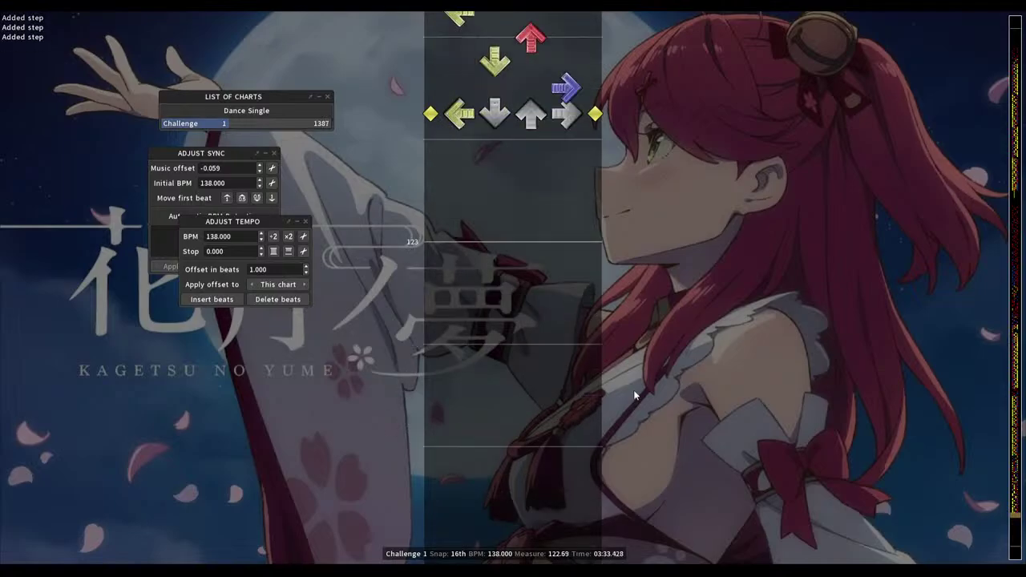
Add right, up, down and left arrows on consecutive 16ths from measure 122.75 to 122.9375
scroll(634, 395, down, 1)
key(4)
scroll(634, 394, down, 1)
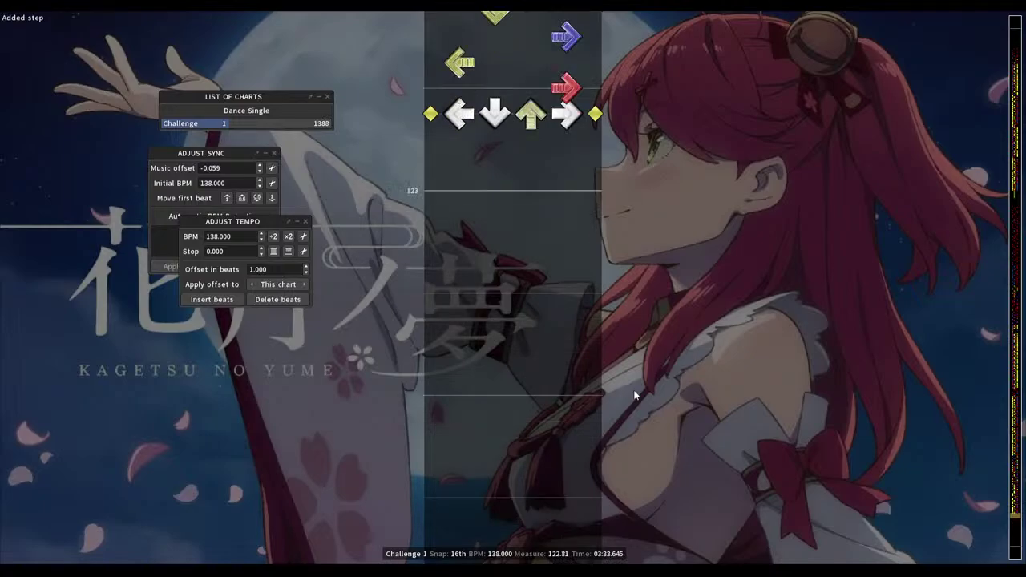
key(3)
scroll(634, 394, down, 1)
scroll(634, 394, down, 1)
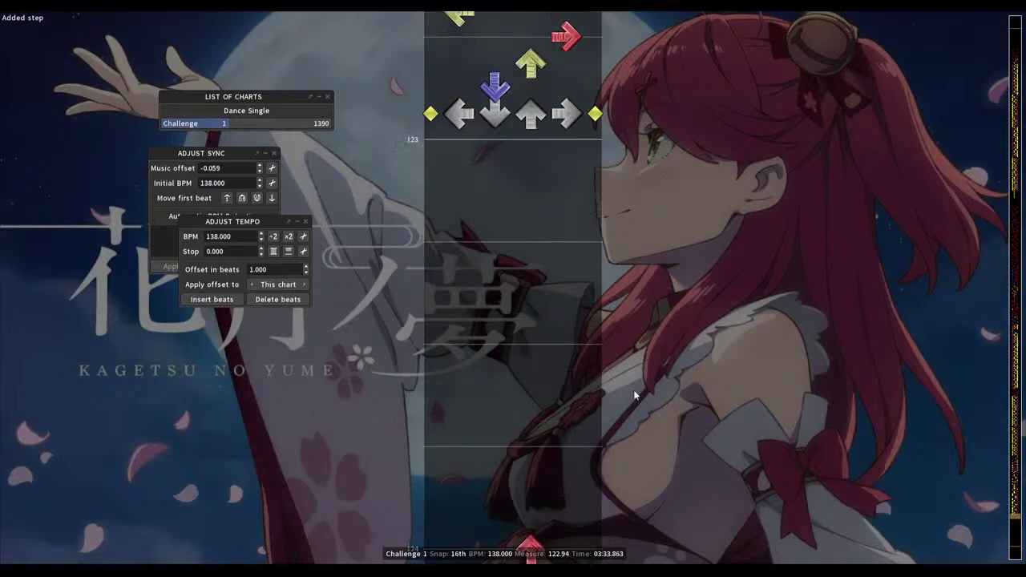
key(1)
Add right, left, down, up and right arrows on consecutive 16ths from measure 123.0 to 123.25
scroll(634, 394, down, 1)
key(4)
scroll(635, 394, down, 1)
key(1)
scroll(634, 394, down, 1)
key(2)
scroll(634, 394, down, 1)
key(4)
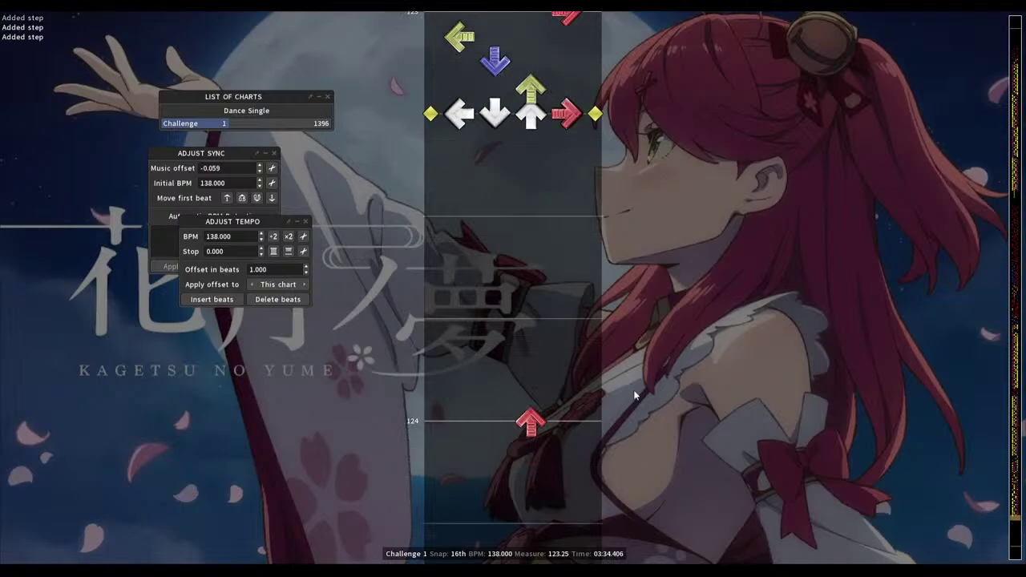
Add left, right, down and up arrows on consecutive 16ths from measure 123.3125 to 123.5
scroll(634, 395, down, 1)
key(1)
scroll(634, 394, down, 1)
key(4)
scroll(634, 394, down, 1)
key(2)
scroll(634, 394, down, 1)
key(3)
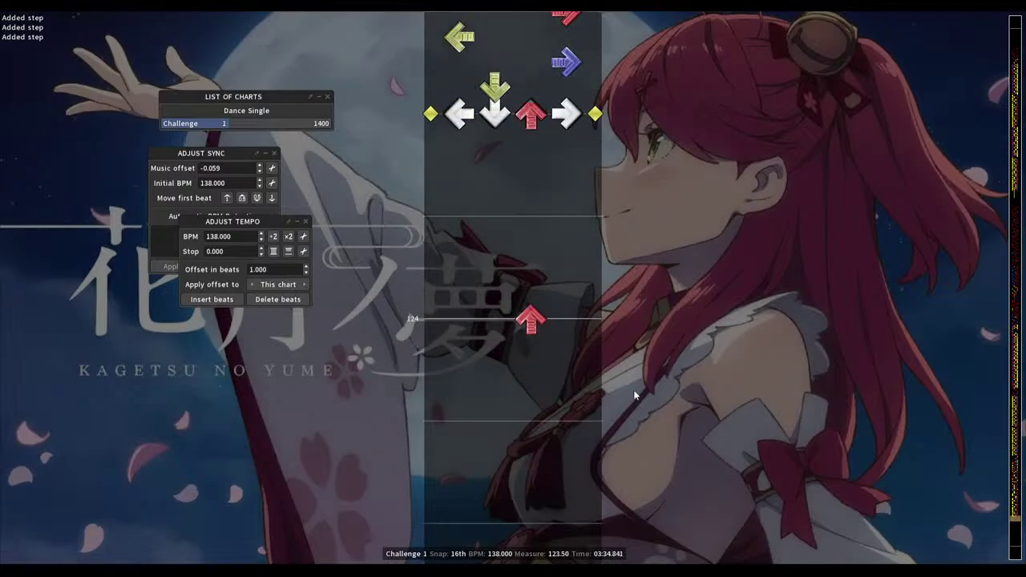
Add left, right, left, up, down and right arrows on consecutive 16ths from measure 123.5625 to 123.875
scroll(634, 395, down, 1)
key(1)
scroll(634, 394, down, 1)
scroll(635, 395, down, 2)
key(1)
key(3)
scroll(635, 395, down, 2)
key(2)
key(4)
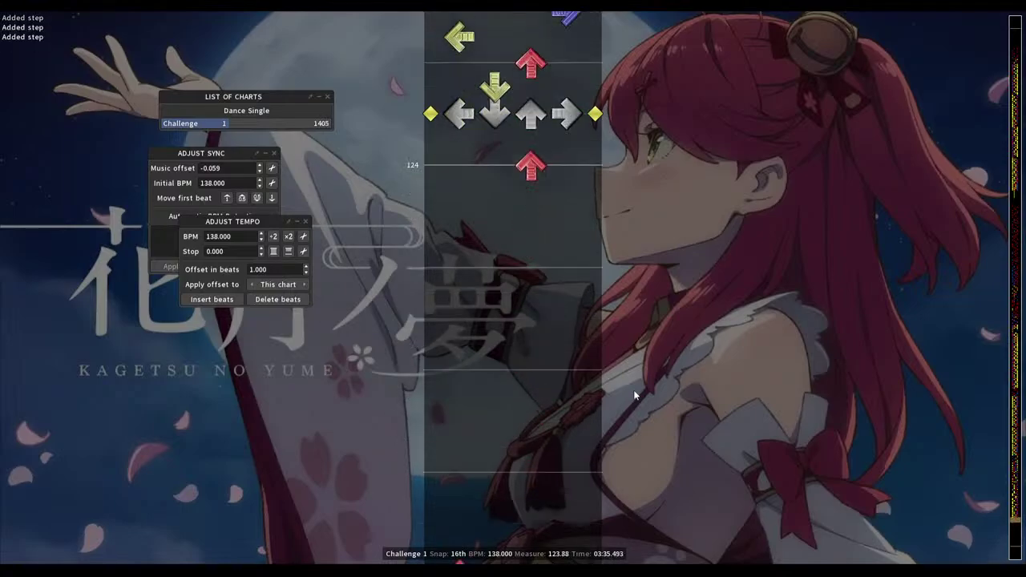
Add a left arrow at measure 123.9375 and replace the up arrow at measure 124.0 with a down arrow
scroll(634, 395, down, 1)
key(1)
scroll(635, 394, down, 1)
key(3)
key(3)
Go back to measure 120.5 and replace its right arrow with a down arrow
scroll(635, 395, up, 20)
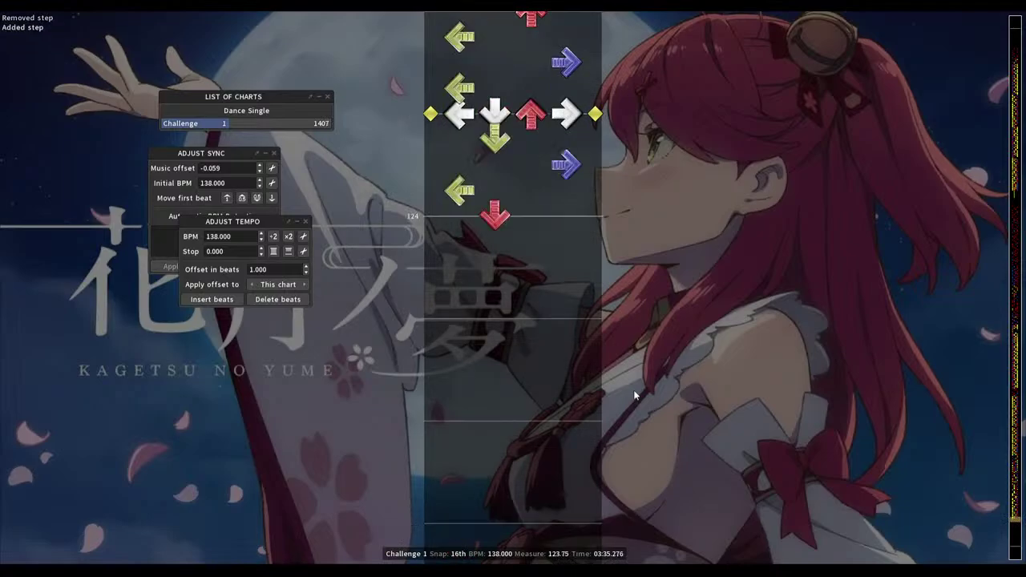
scroll(634, 394, up, 20)
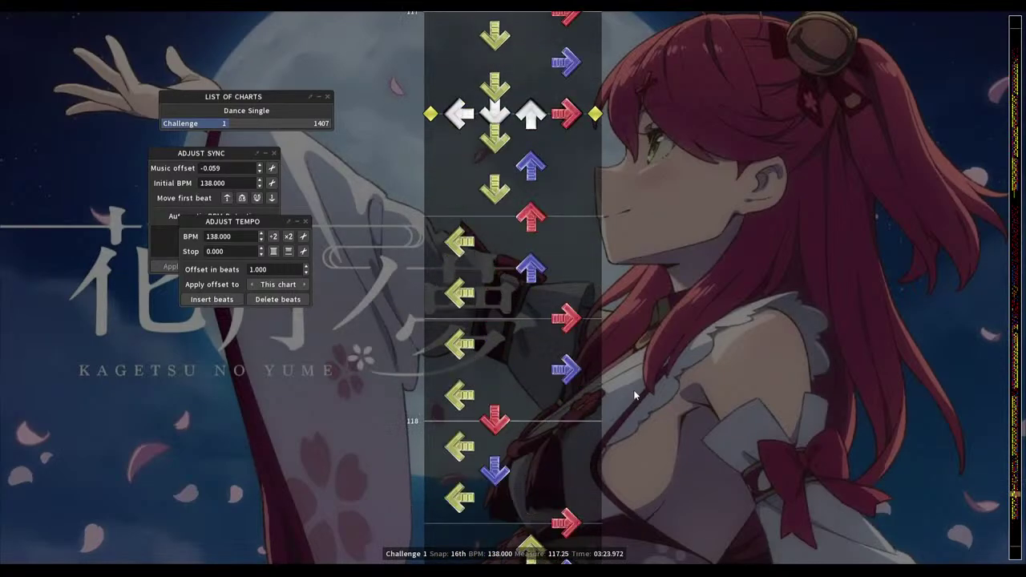
key(4)
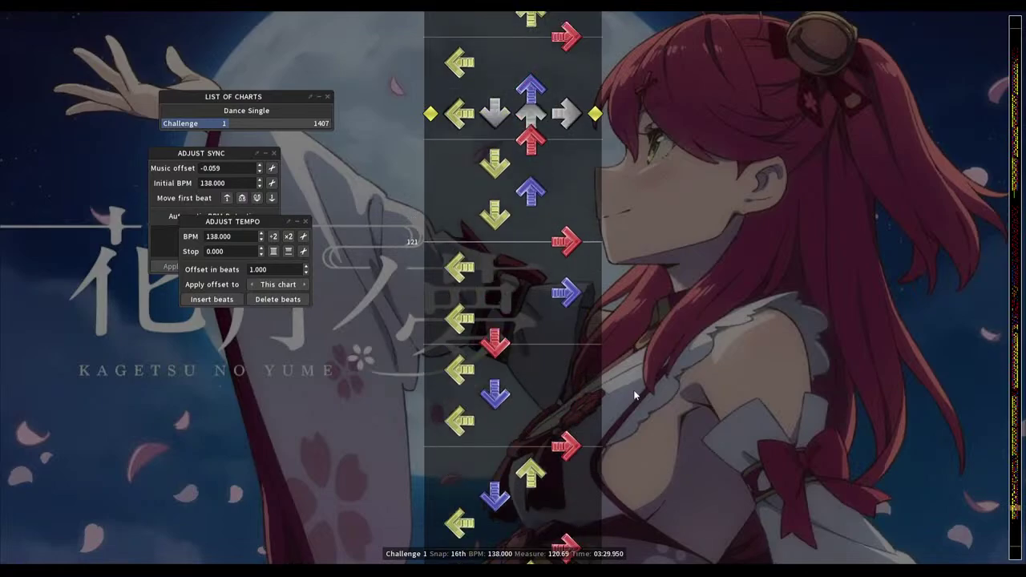
key(4)
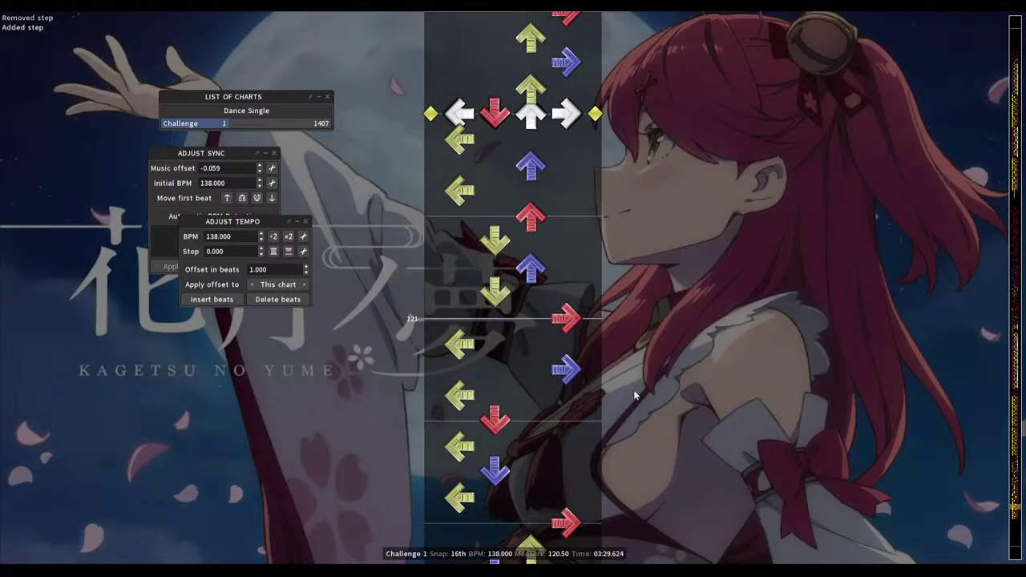
Play back from measure 120.0, and change the arrow at 120.5625 to up and the one at 120.625 to down
scroll(634, 395, up, 8)
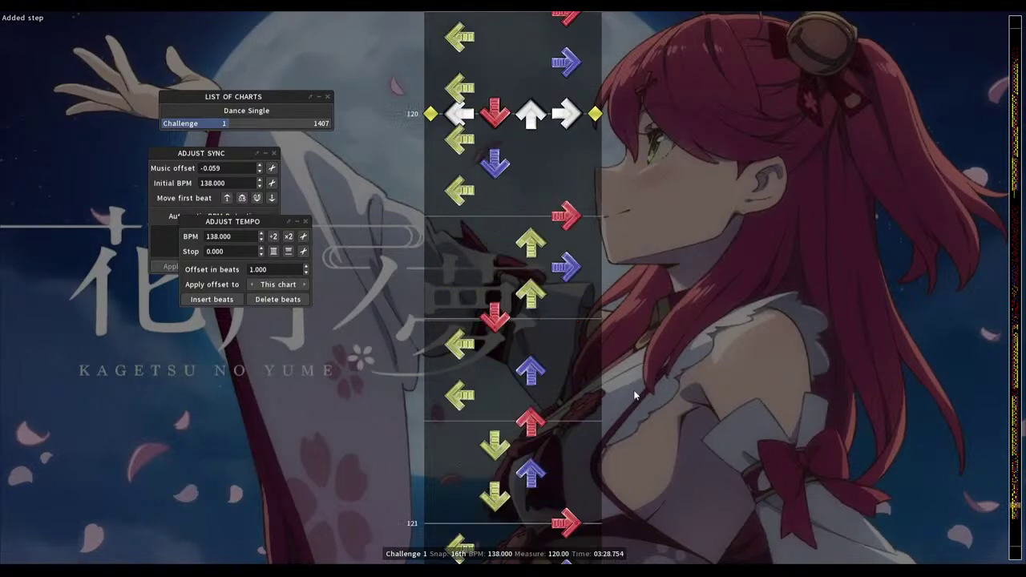
key(space)
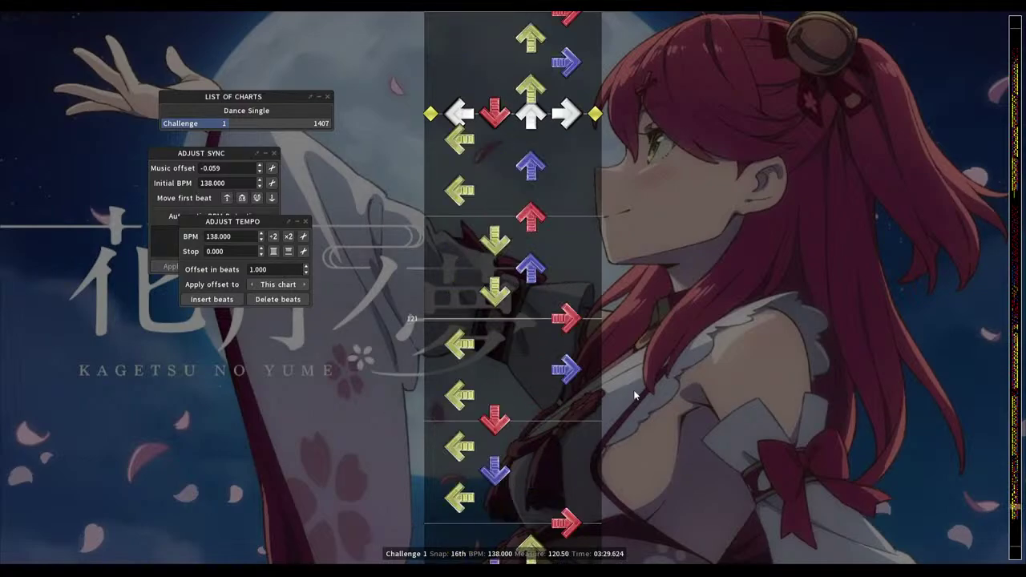
scroll(634, 394, up, 1)
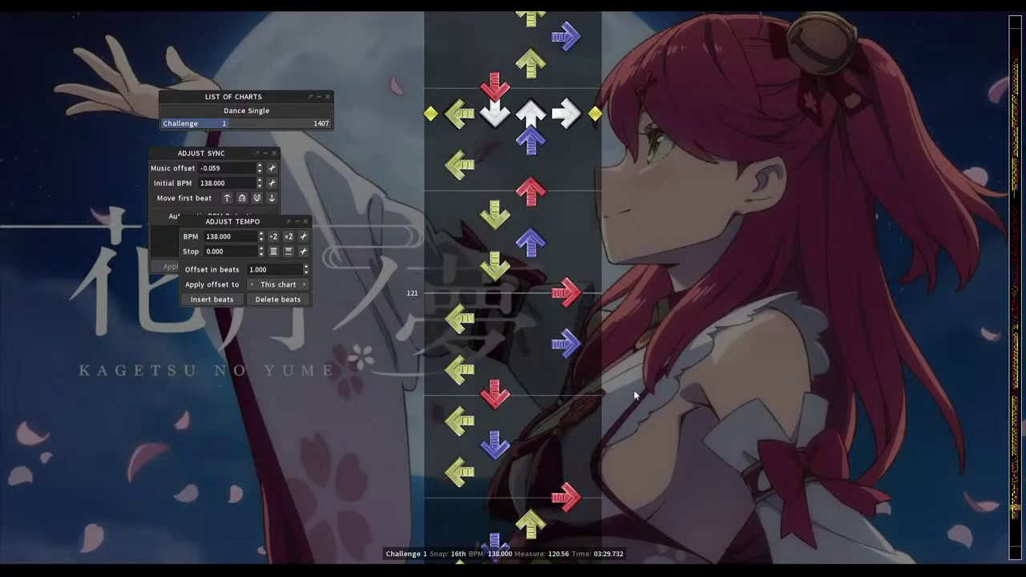
key(1)
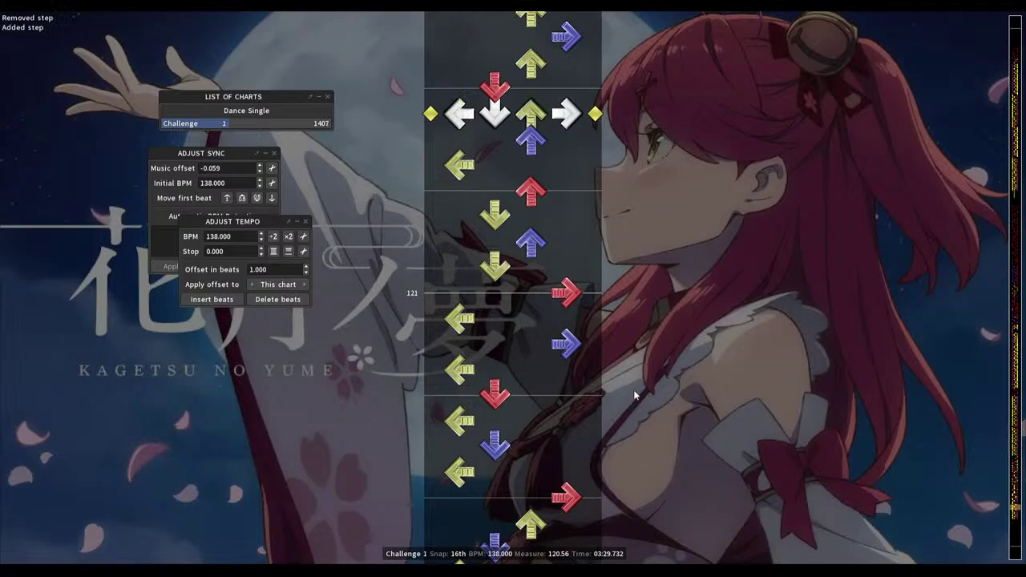
scroll(634, 395, down, 1)
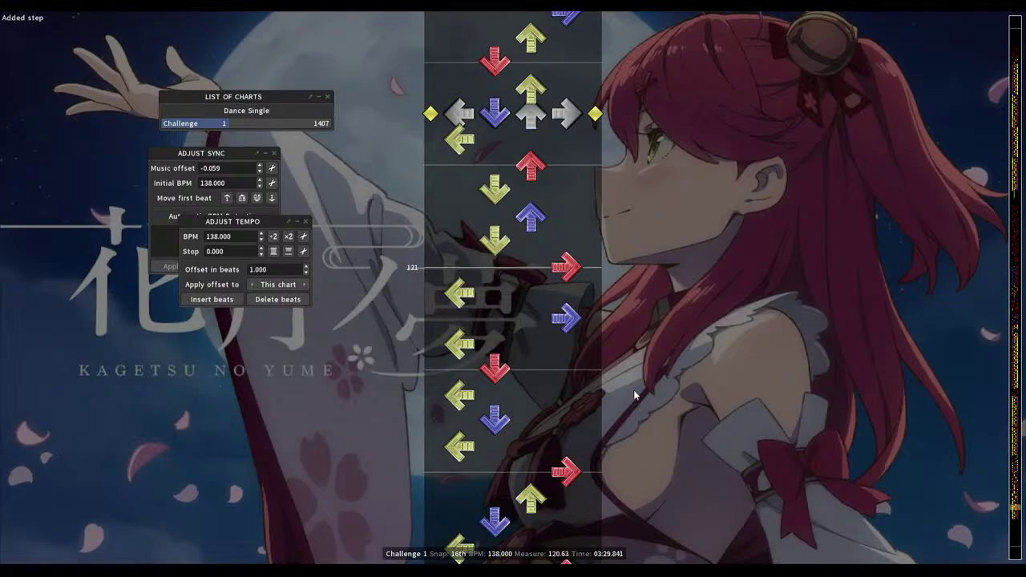
Change the arrow at measure 120.75 to right and the one at 120.8125 to left
scroll(634, 395, down, 2)
key(3)
key(4)
scroll(635, 394, down, 1)
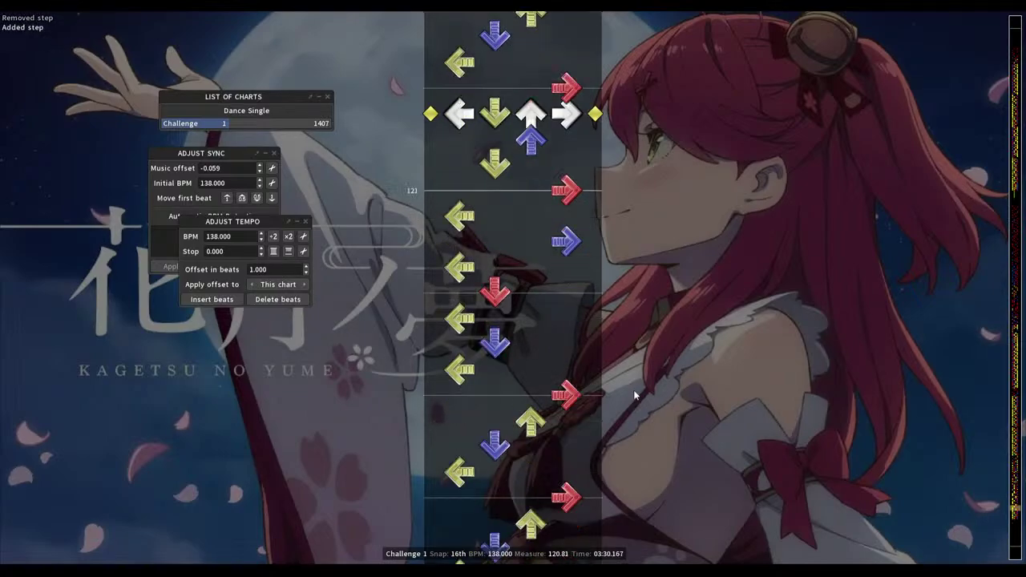
key(2)
key(1)
Change the arrow at measure 120.875 to right and the one at 121.0 to up
scroll(635, 394, down, 1)
key(3)
key(4)
scroll(634, 395, down, 1)
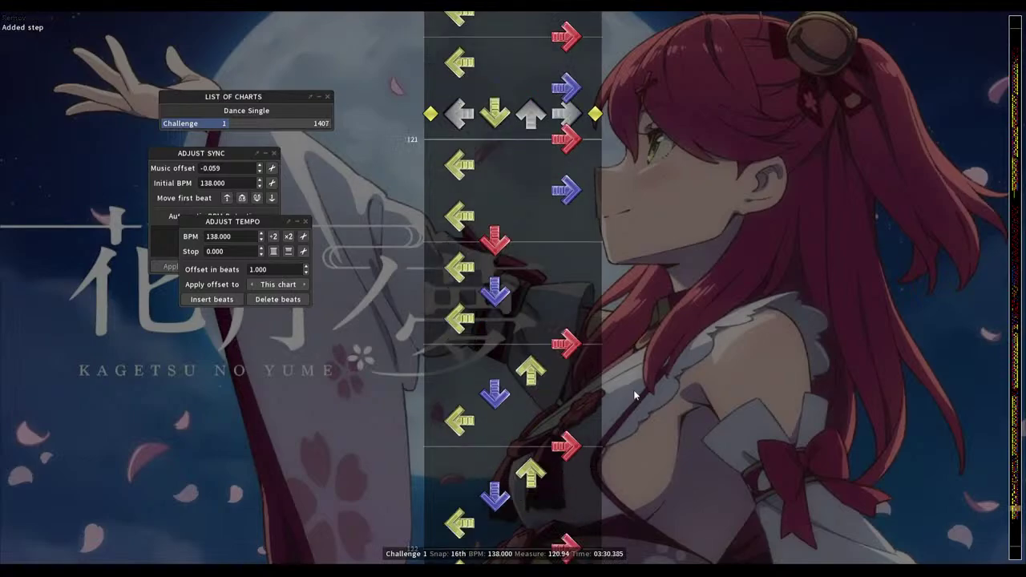
scroll(635, 394, down, 1)
key(4)
key(3)
Change the arrow at measure 121.0625 to down and the one at 121.125 to up
scroll(634, 395, down, 1)
key(1)
key(2)
scroll(634, 395, down, 1)
key(4)
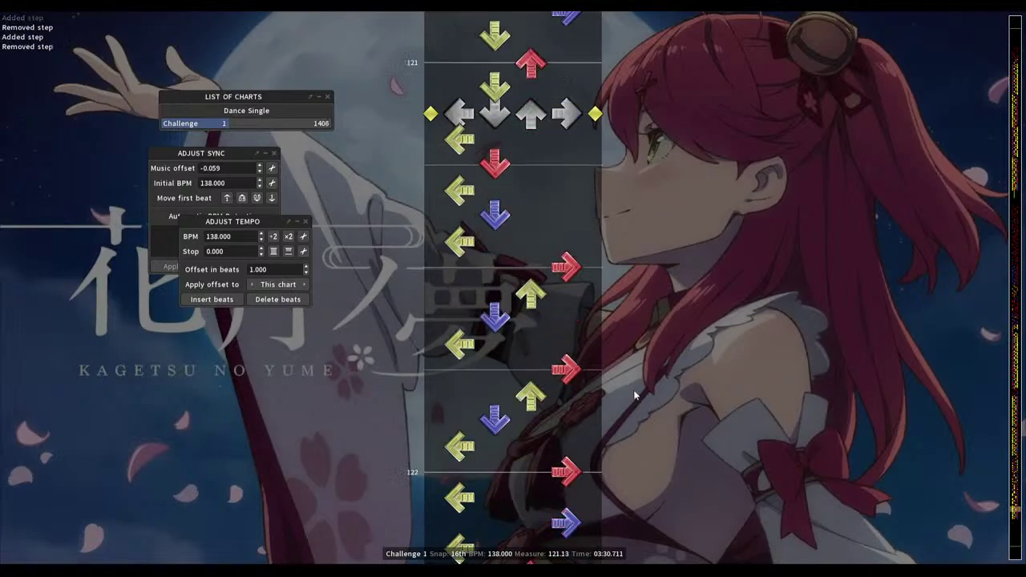
key(3)
scroll(634, 395, down, 1)
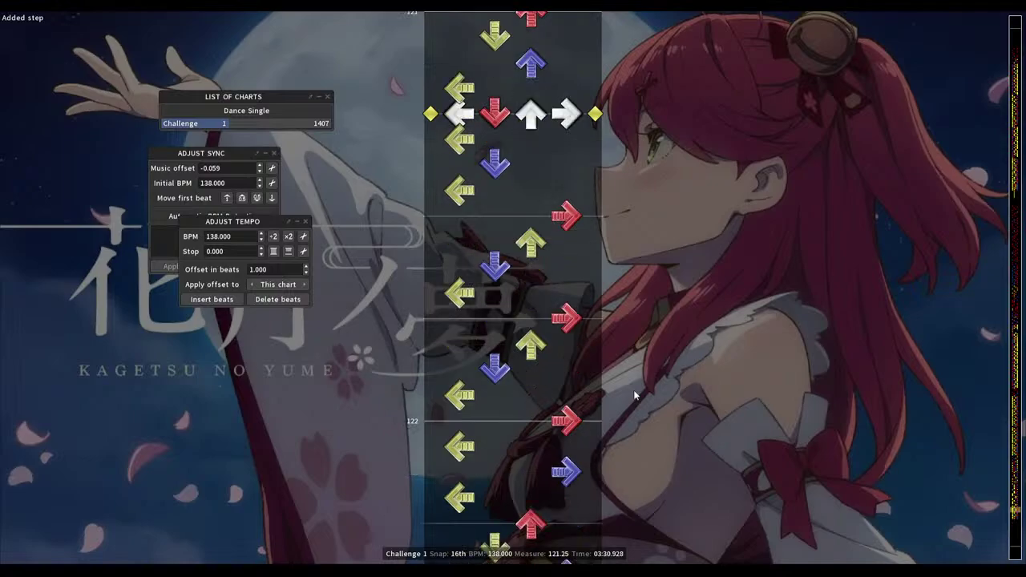
Change the arrow at measure 121.25 to up and play back the revised section
key(2)
key(4)
scroll(635, 395, up, 1)
scroll(634, 394, up, 2)
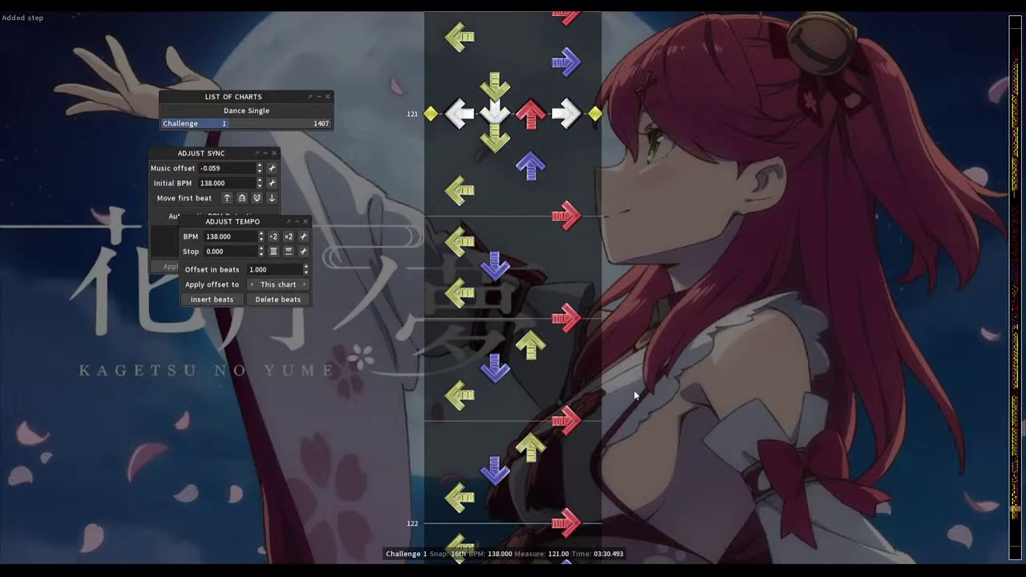
scroll(634, 394, down, 4)
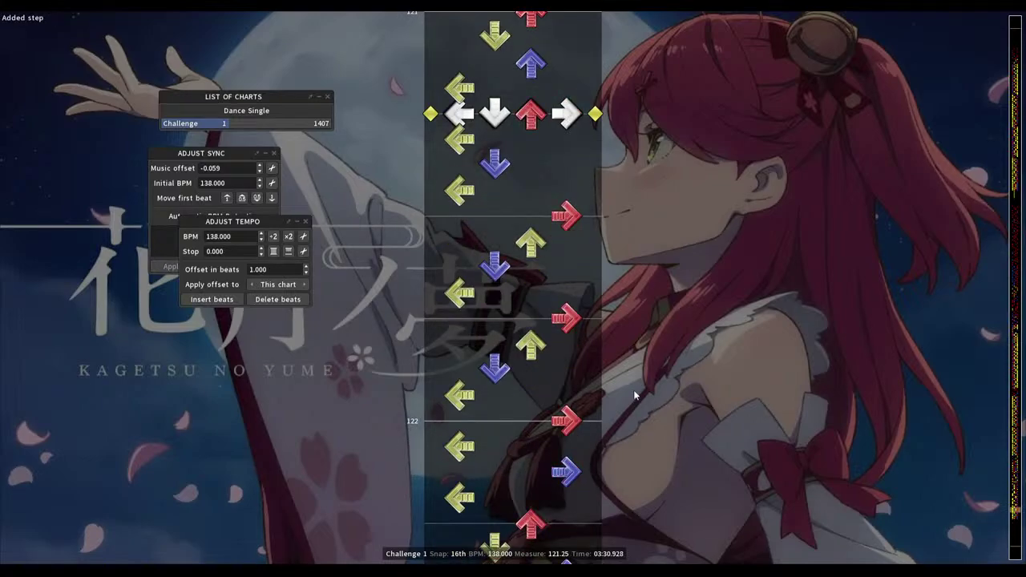
key(space)
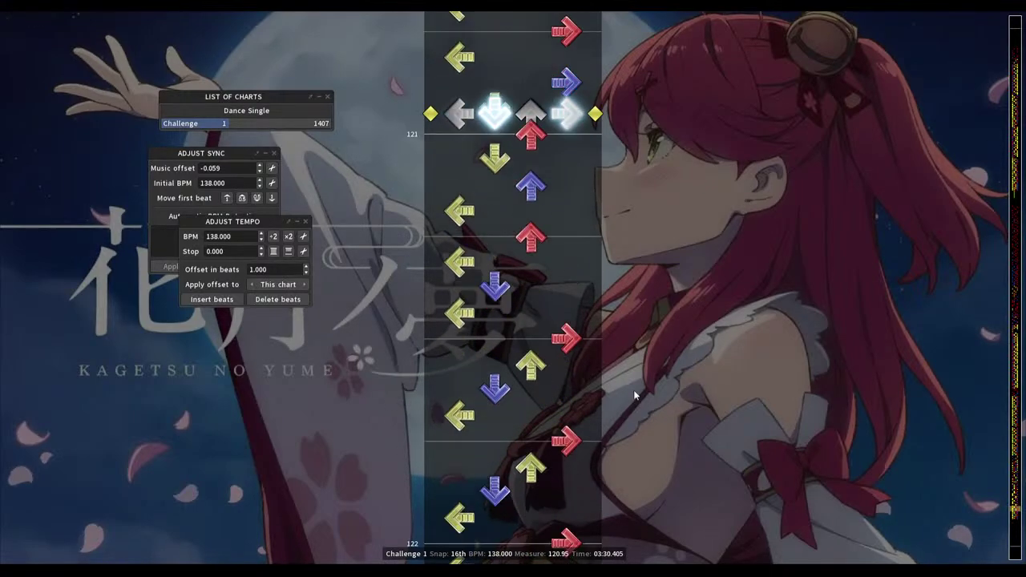
Add up, right, left, up, down, right, left and down arrows on consecutive 16ths from measure 124.0625 to 124.5
key(2)
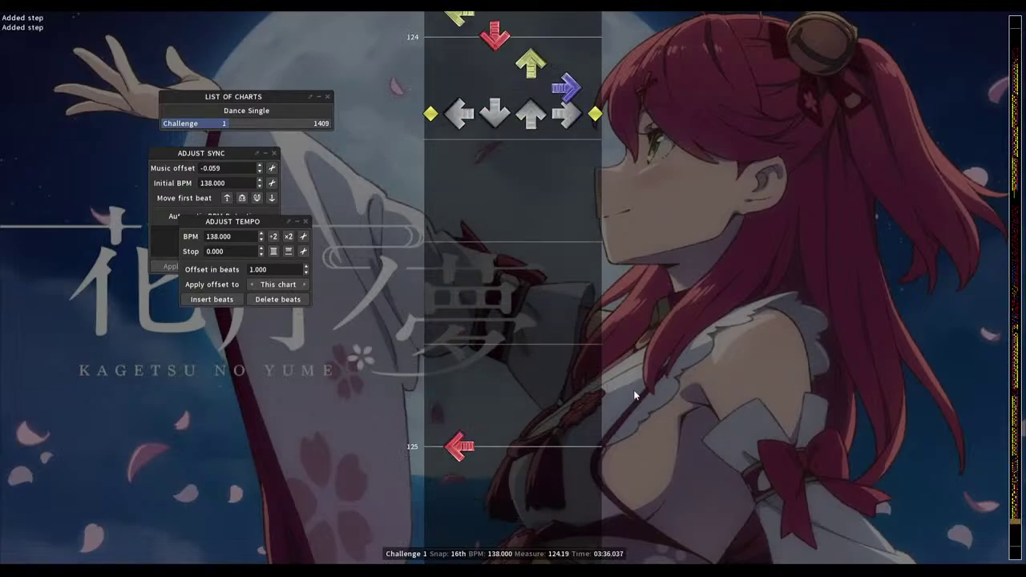
key(1)
key(3)
scroll(633, 395, up, 10)
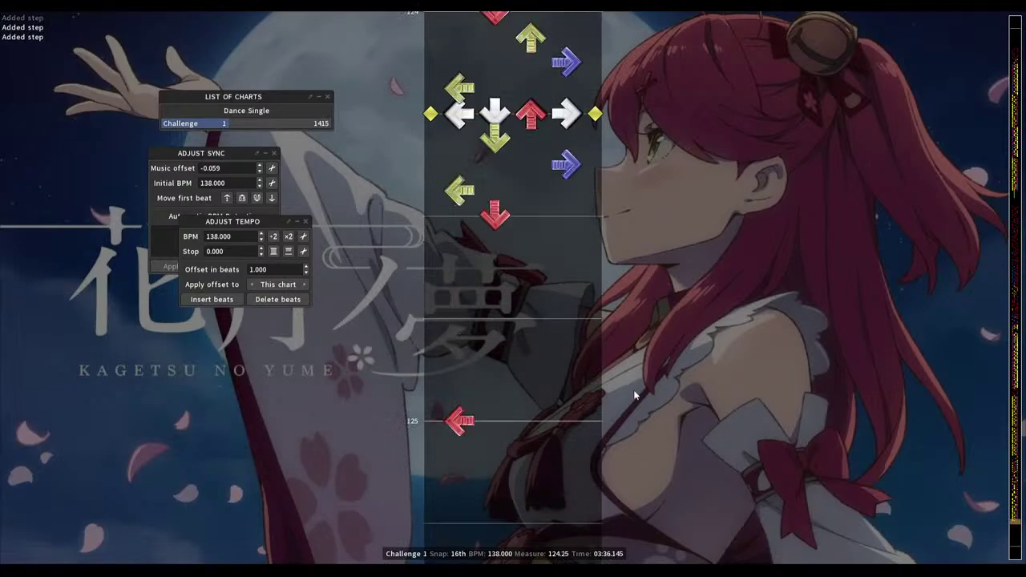
Add an up arrow at measure 124.625 and a right arrow at 124.6875, delete the up arrow and play the section back
key(2)
key(3)
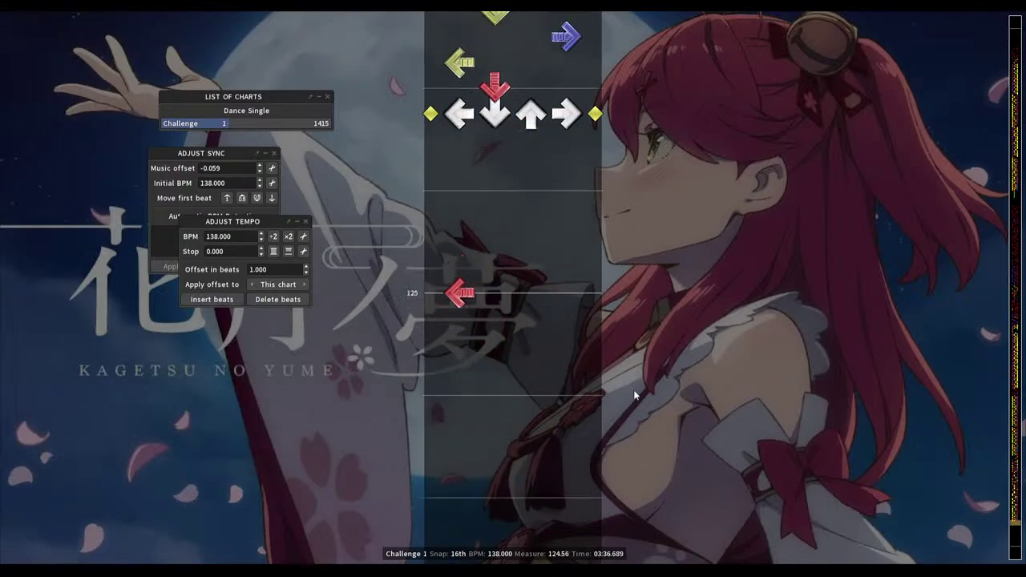
scroll(633, 394, up, 6)
key(3)
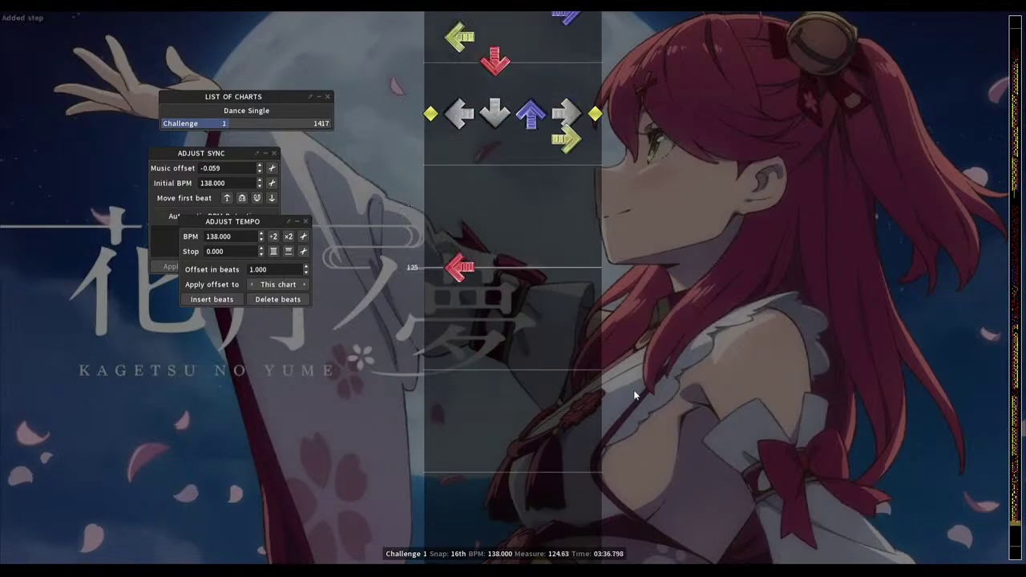
key(3)
scroll(633, 395, up, 12)
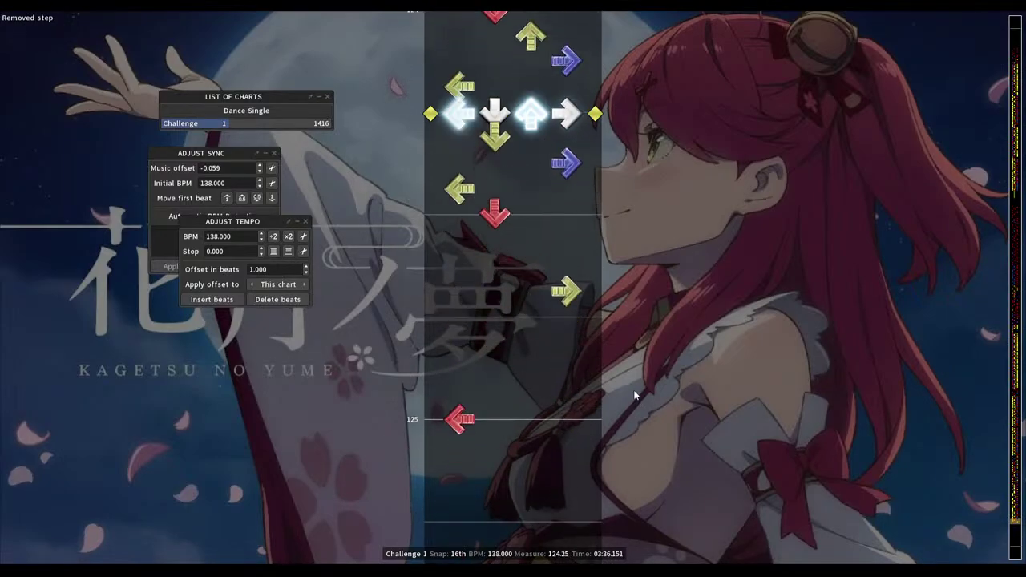
key(space)
Remove the left arrow at measure 124.4375 and replace the down arrow at 124.5 with a left arrow
key(1)
scroll(634, 394, down, 1)
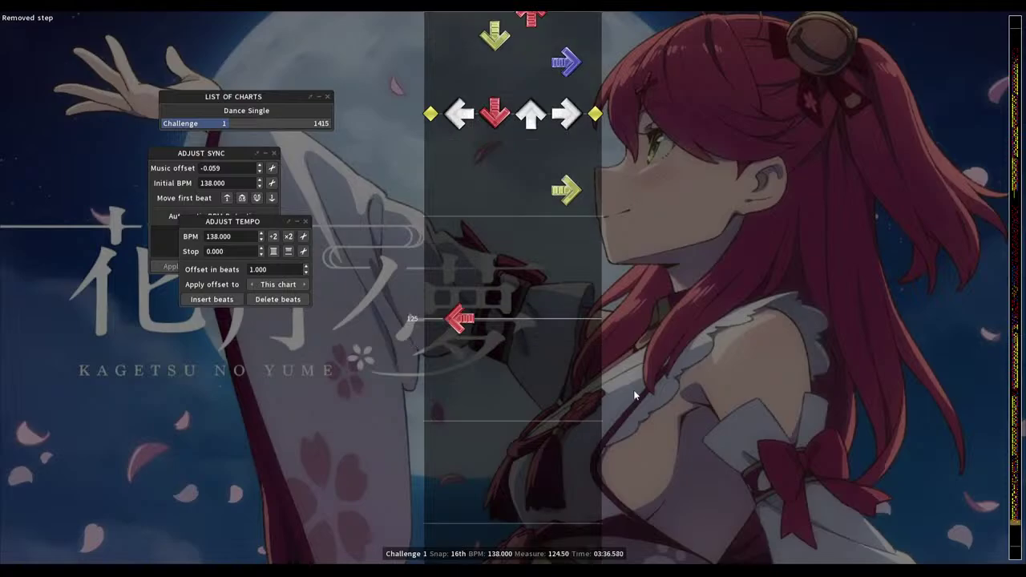
key(2)
key(1)
Add a right arrow at measure 124.625, change the arrow at 124.6875 to up, and play the section back
scroll(633, 394, down, 2)
key(4)
scroll(634, 395, down, 1)
scroll(634, 395, up, 6)
key(space)
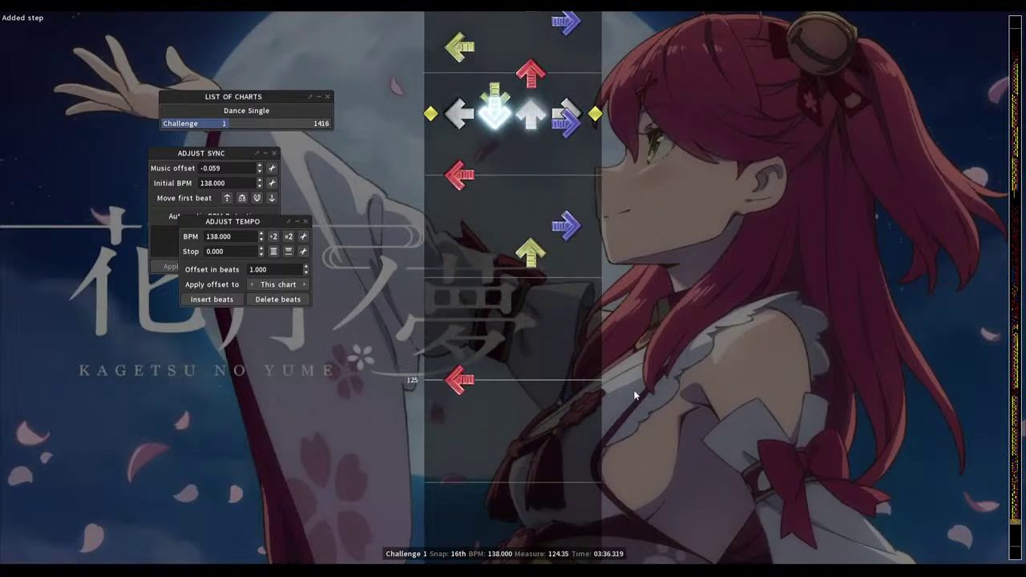
key(space)
Remove the right arrow at measure 124.375 and the down arrow at 124.3125, and play the section back
scroll(633, 395, up, 2)
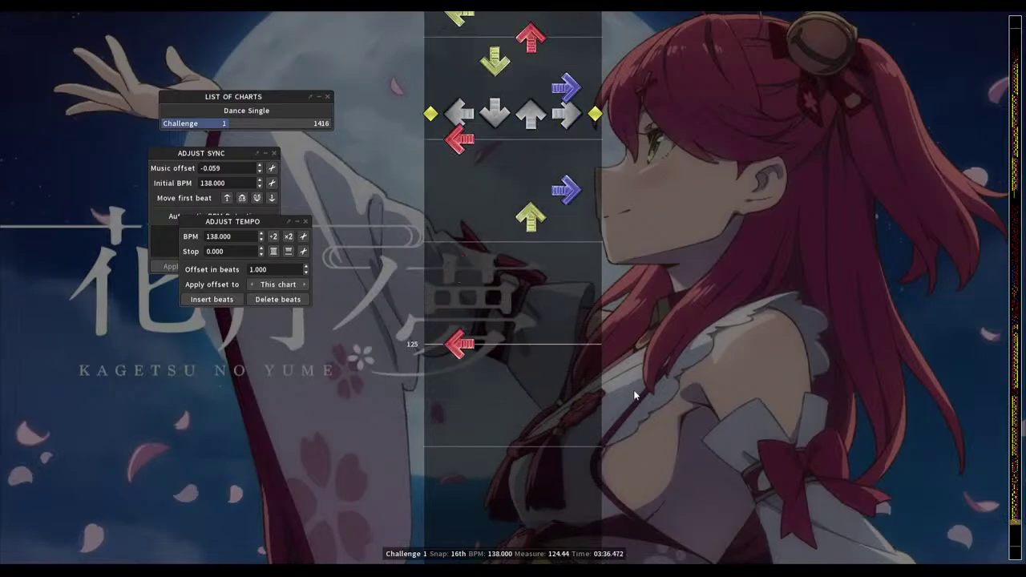
key(4)
scroll(634, 394, up, 1)
key(2)
scroll(633, 394, up, 13)
key(space)
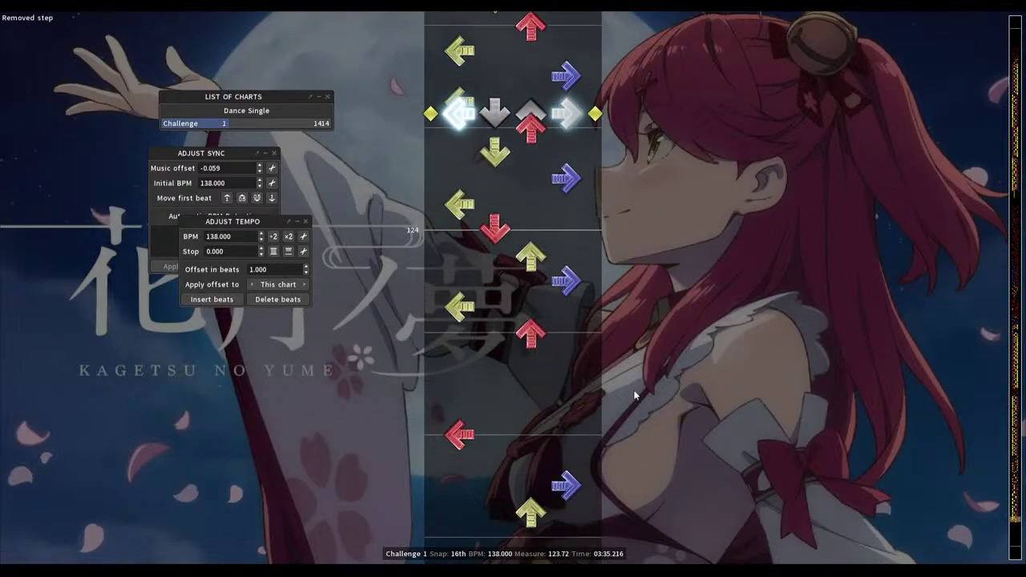
key(space)
Add down, right and left arrows from measure 124.3125 to 124.4375 and change the arrow at 124.5 to down
scroll(634, 394, up, 2)
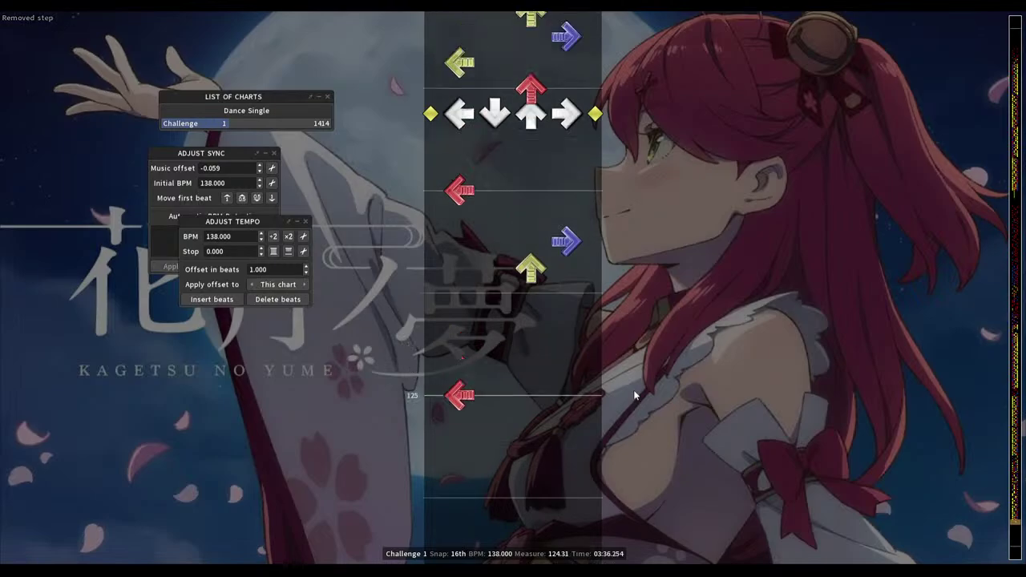
key(2)
scroll(633, 394, down, 1)
key(4)
scroll(633, 395, down, 2)
key(2)
scroll(633, 394, up, 16)
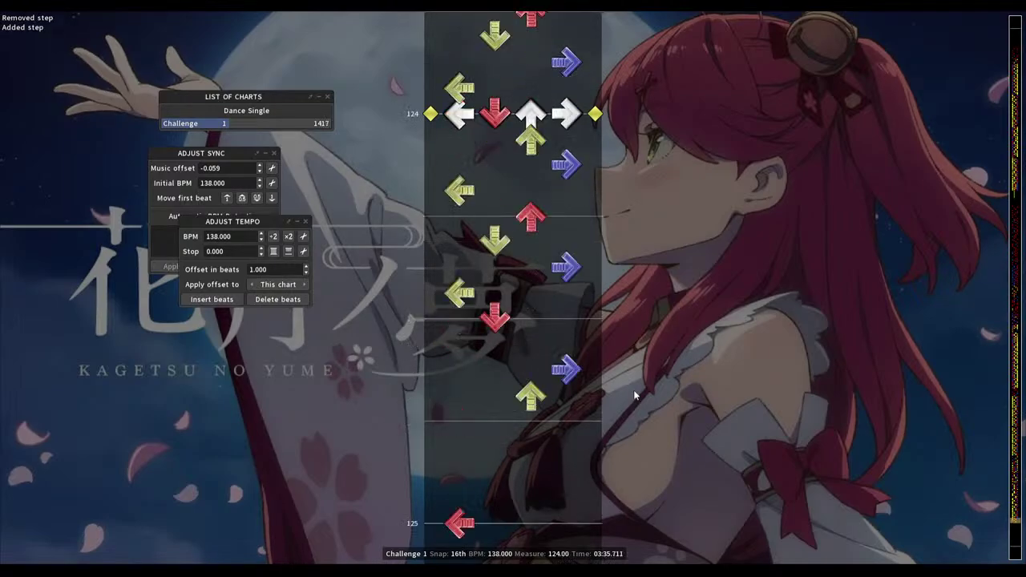
Change the arrow at measure 124.625 to up and the one at 124.6875 to right, and play the section back
key(space)
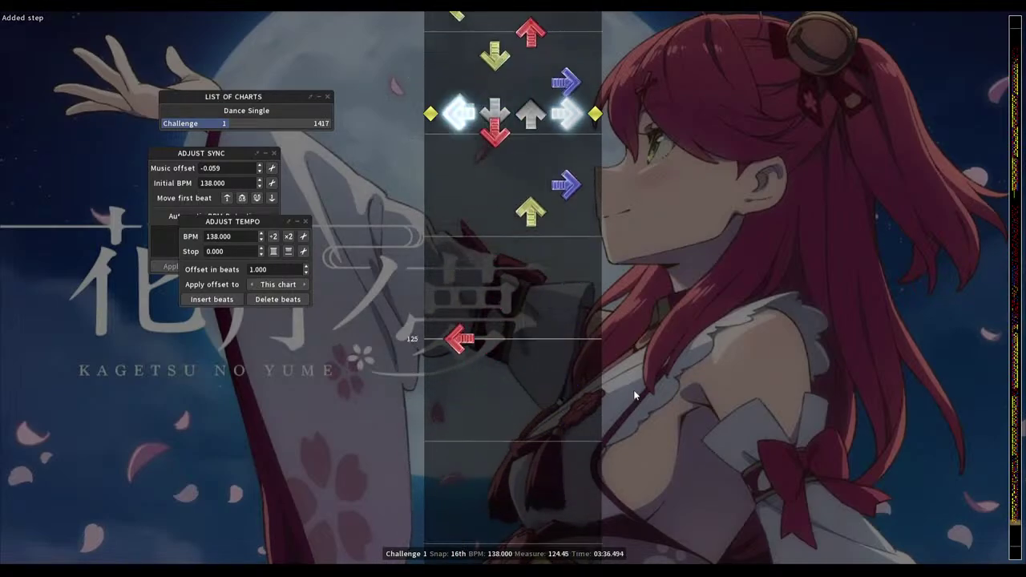
key(space)
scroll(634, 394, down, 1)
key(4)
key(3)
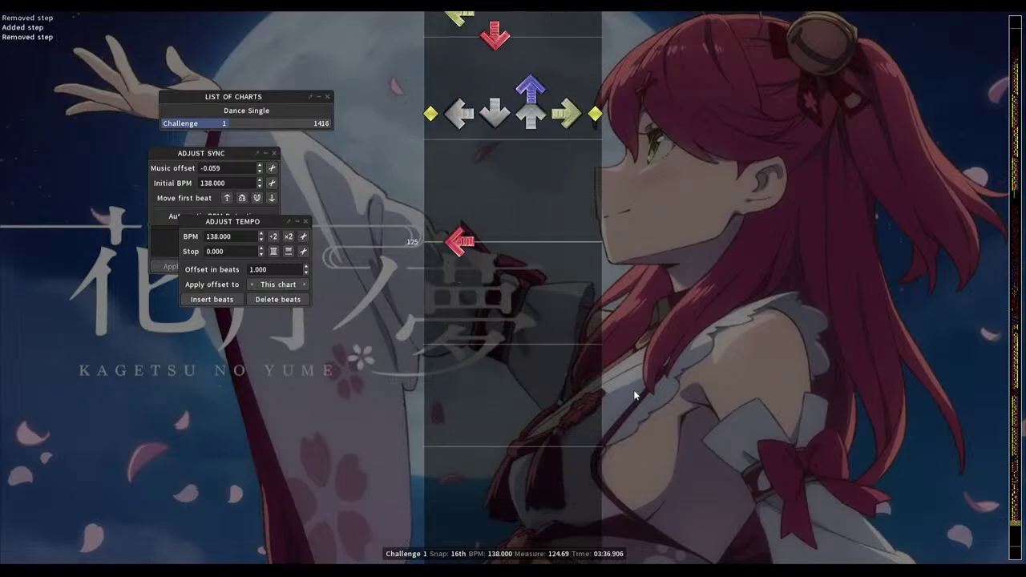
scroll(634, 394, up, 16)
key(space)
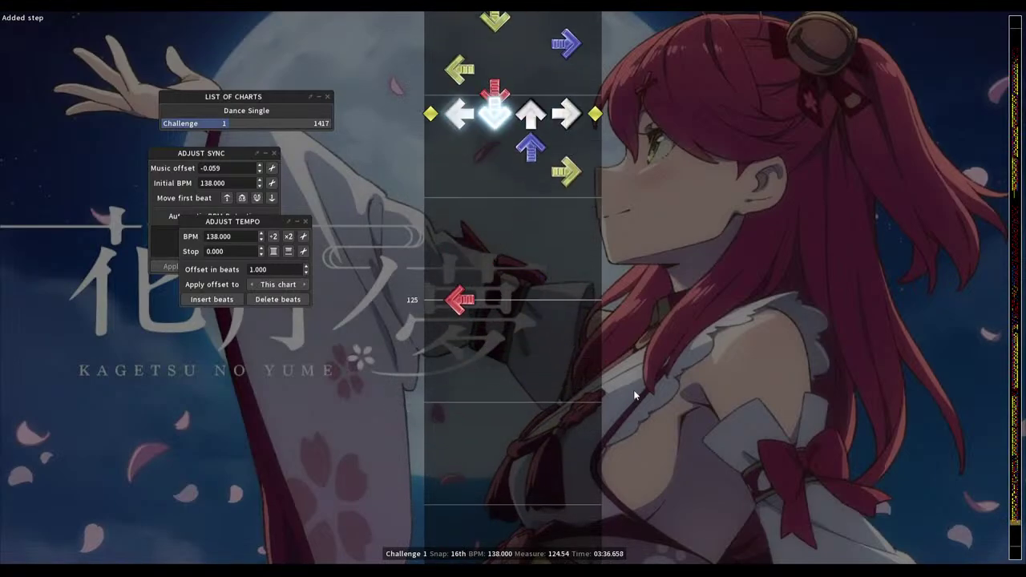
Remove the up arrow at measure 124.625, set 124.6875 to up, add a right arrow at 124.75, and play the section back
key(space)
scroll(634, 395, up, 3)
key(3)
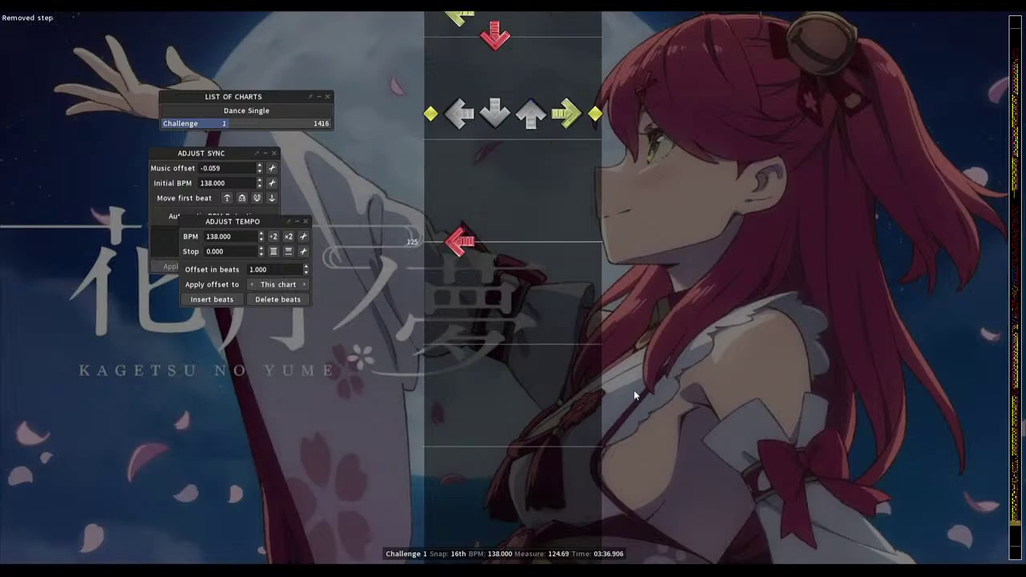
key(3)
scroll(633, 395, up, 18)
key(space)
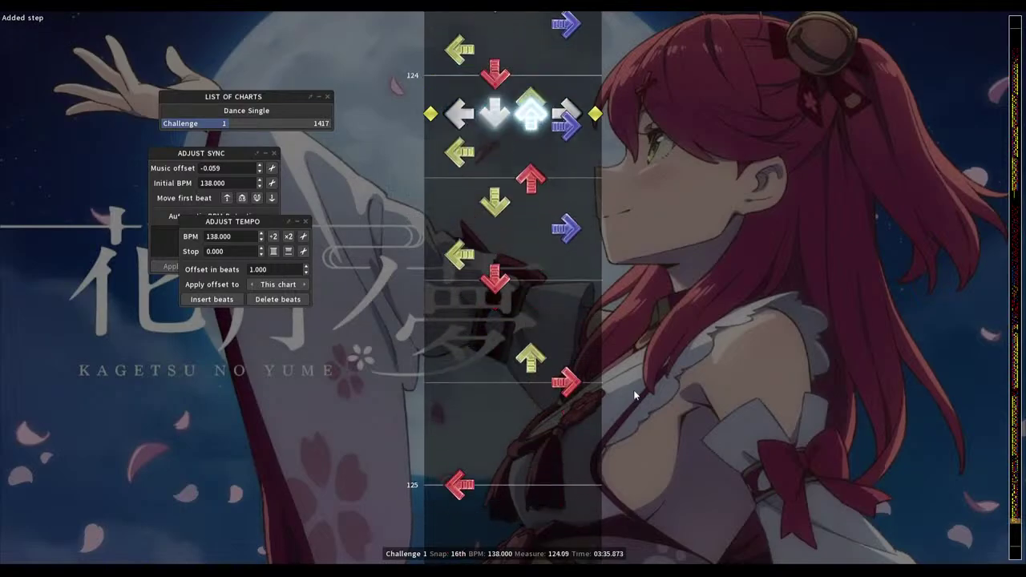
Add an up arrow at measure 124.5625, change the arrow at 124.75 to down, and check the section again
key(space)
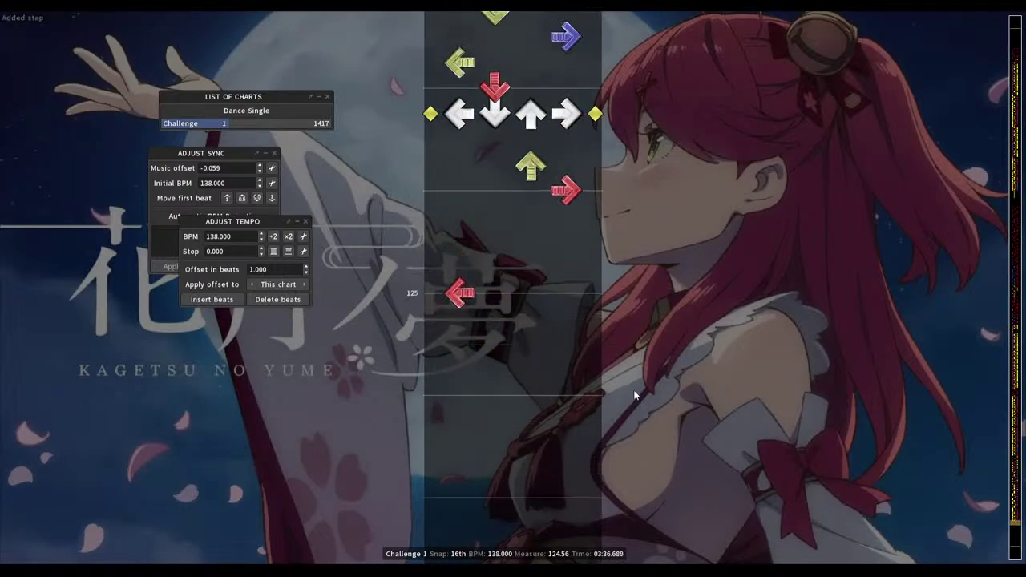
scroll(634, 395, up, 1)
key(3)
scroll(634, 394, down, 1)
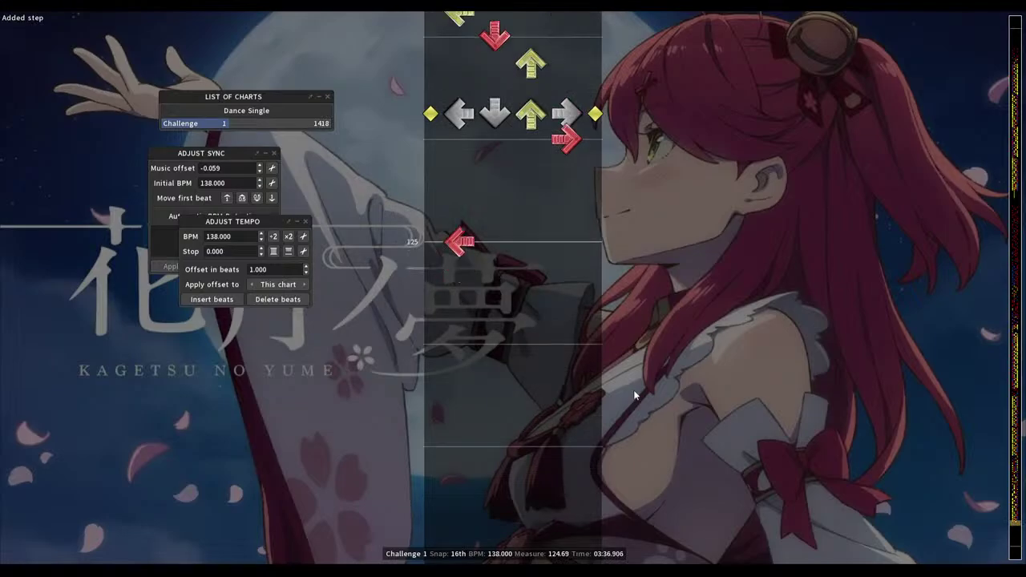
scroll(633, 394, down, 1)
key(4)
scroll(634, 395, up, 12)
key(1)
scroll(634, 394, down, 3)
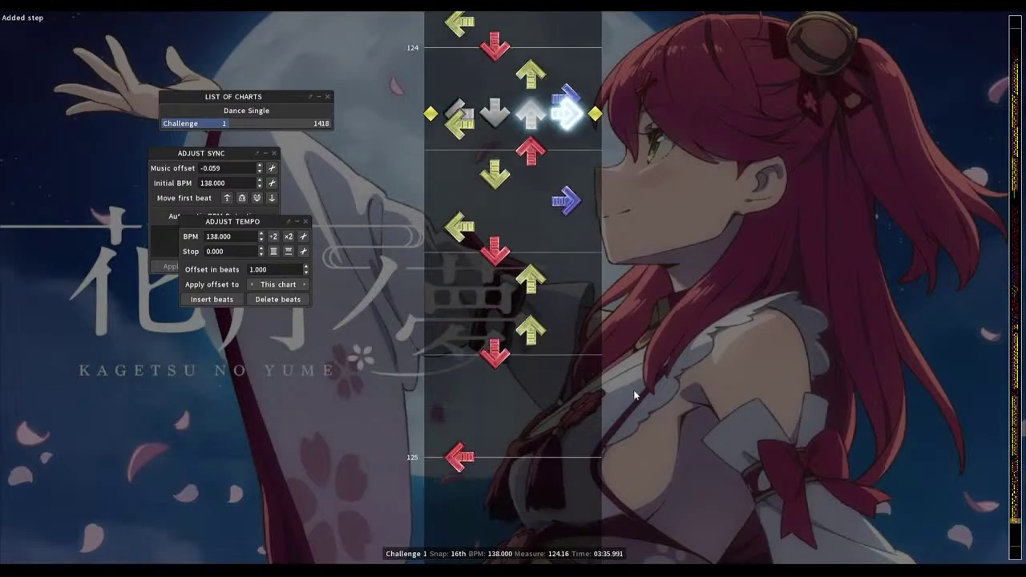
Remove the up arrow at measure 124.5625
scroll(633, 394, down, 9)
scroll(633, 394, up, 3)
key(3)
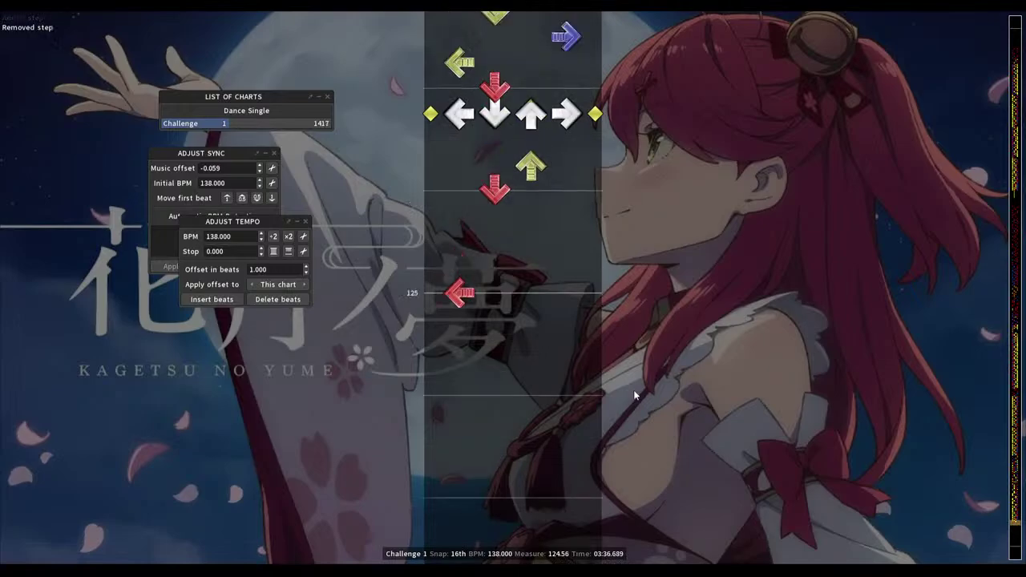
Slow the playback speed to 40% and play the section back from measure 123.5
scroll(634, 394, up, 17)
key(ctrl+Down)
key(ctrl+Down)
key(ctrl+Down)
key(ctrl+Down)
key(ctrl+Down)
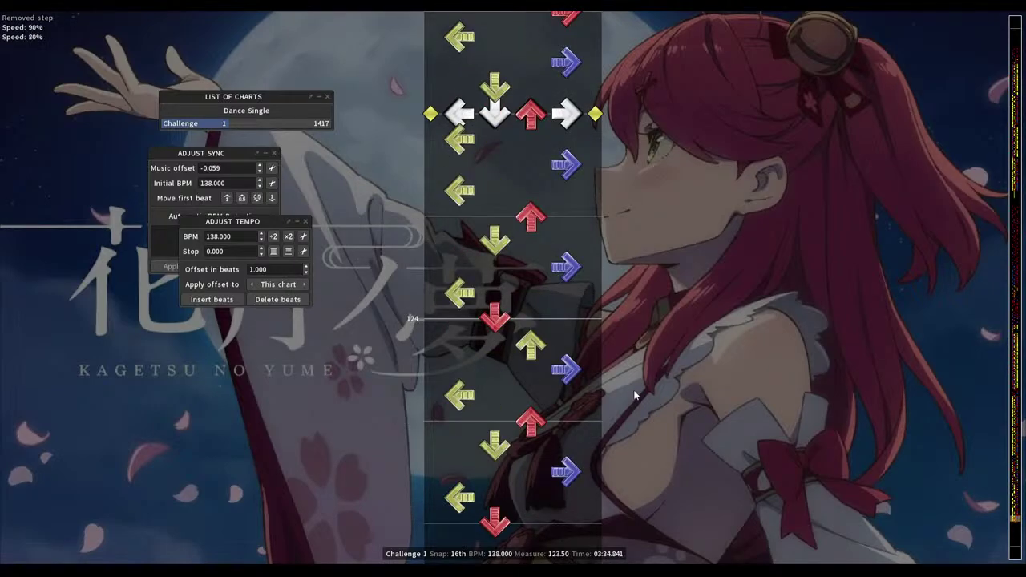
key(space)
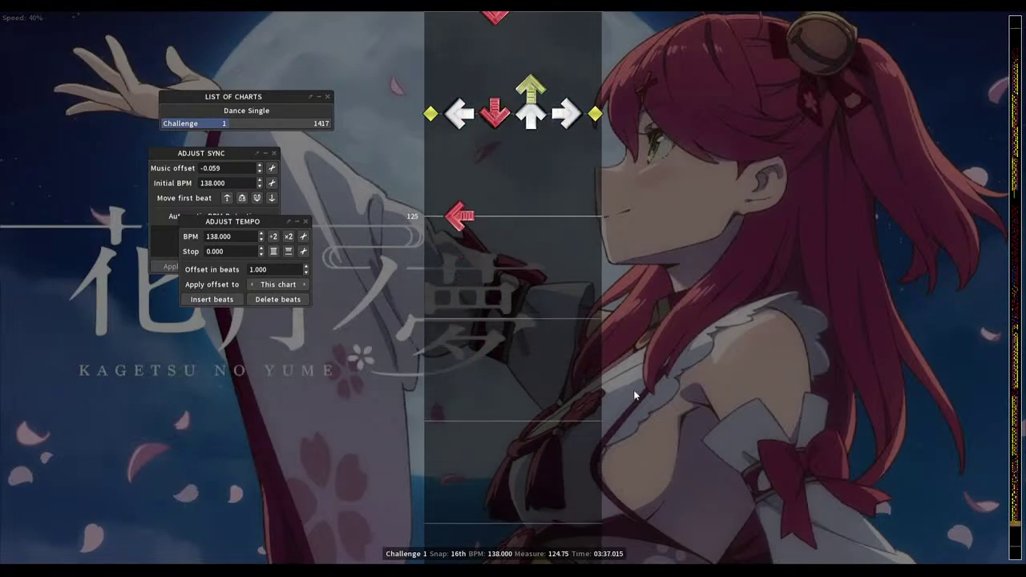
Add an up arrow at measure 124.5625, a right arrow at 124.625 and an up arrow at 124.75
key(space)
key(3)
key(Down)
key(4)
key(Down)
key(3)
key(Down)
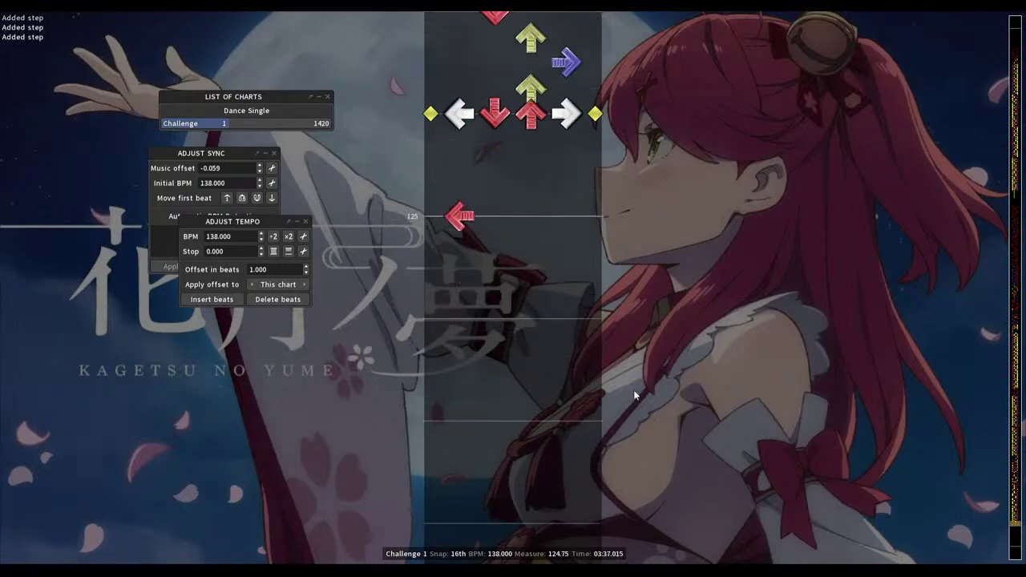
Remove the up arrows at measures 124.6875 and 124.75, and add a right arrow at 124.8125
key(Up)
key(Down)
key(1)
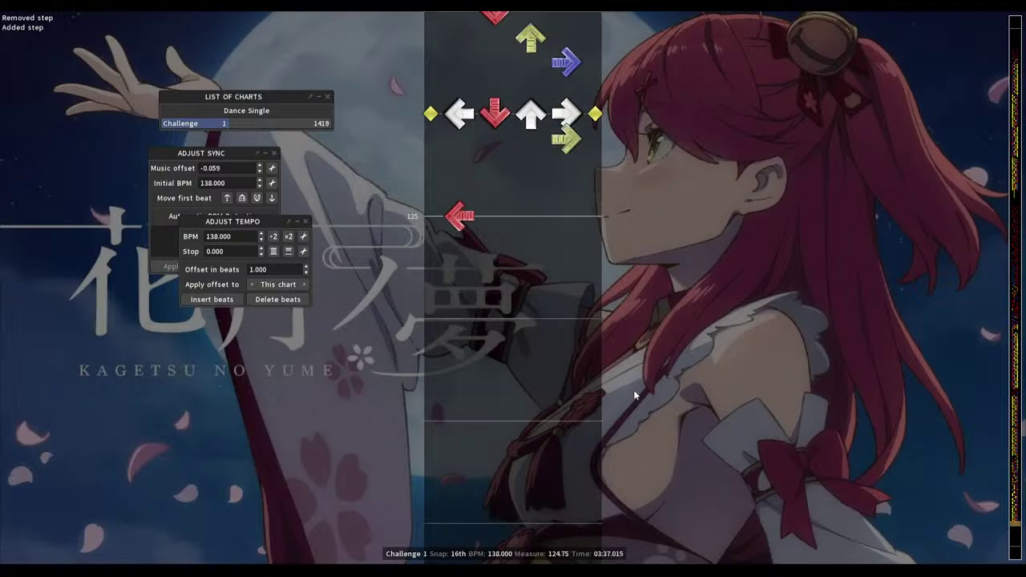
Add a left arrow at measure 124.875 and replace the left arrow at measure 125 with an up arrow
scroll(633, 394, up, 8)
scroll(634, 394, down, 4)
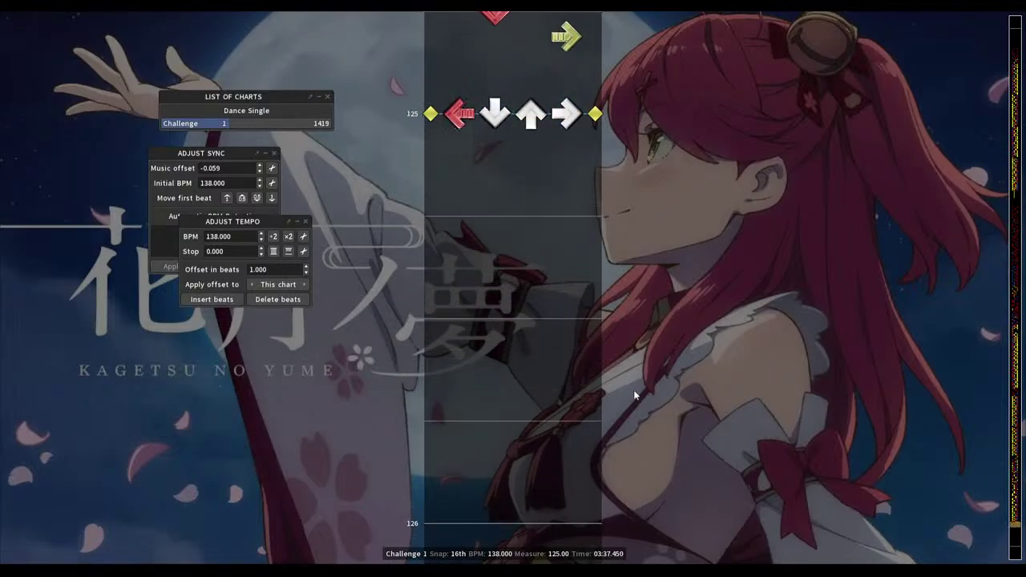
scroll(634, 394, up, 2)
key(2)
key(1)
scroll(633, 395, up, 6)
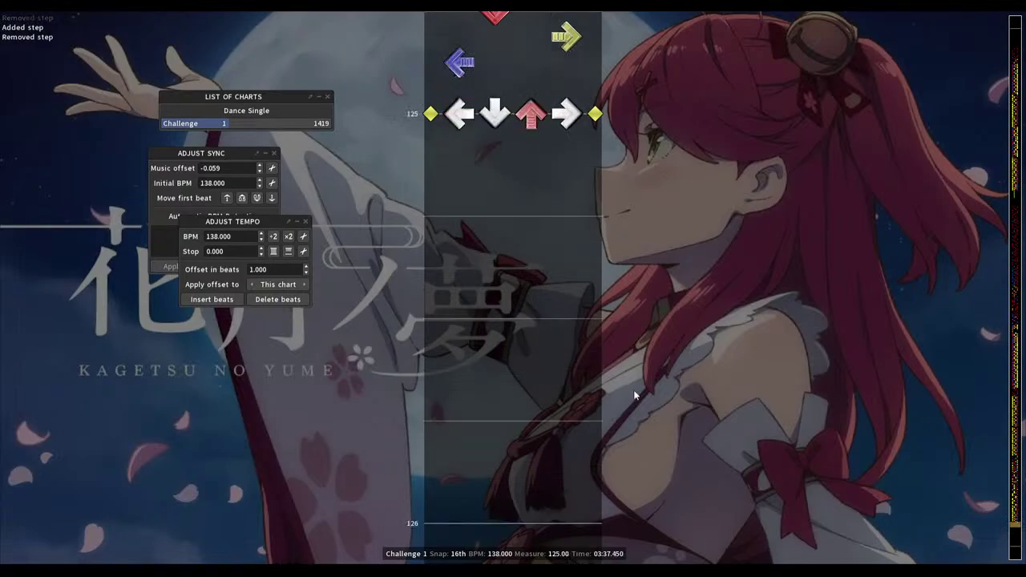
Raise the playback speed back to normal and play the section back from before measure 124.5
key(minus)
key(minus)
key(equal)
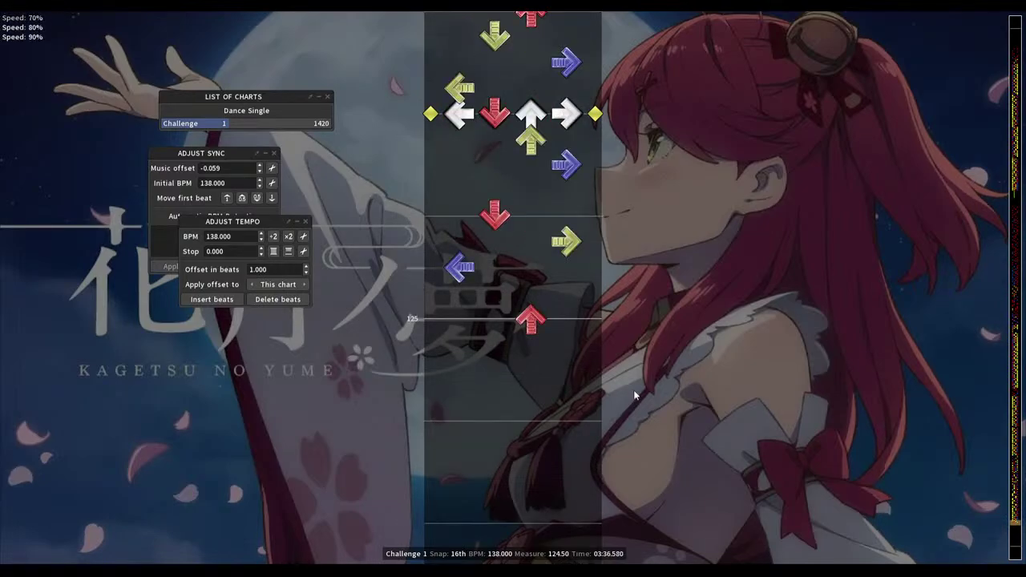
key(equal)
scroll(634, 395, up, 20)
key(space)
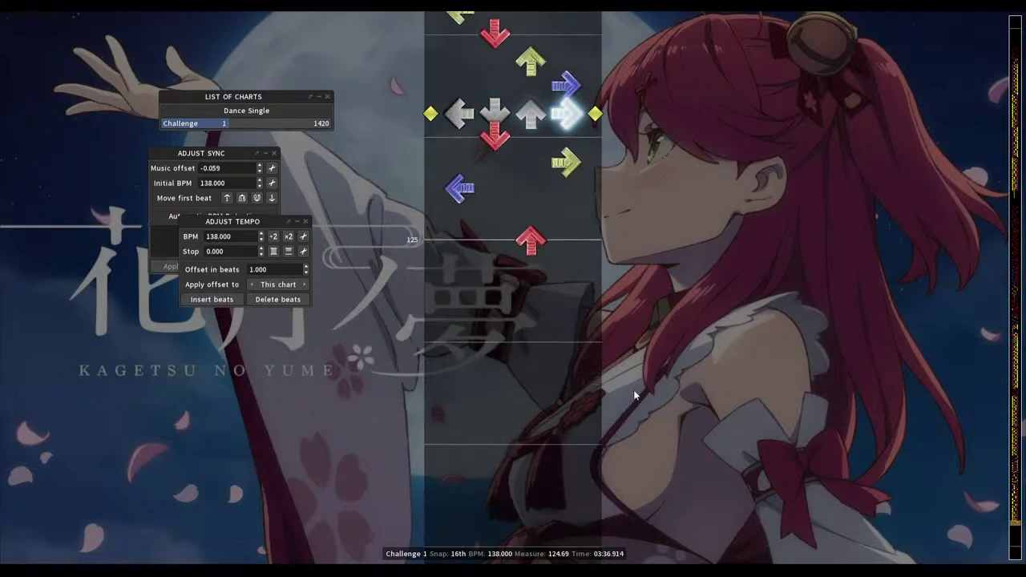
Remove the up arrow at measure 125, place it again, and play the section back
key(space)
key(3)
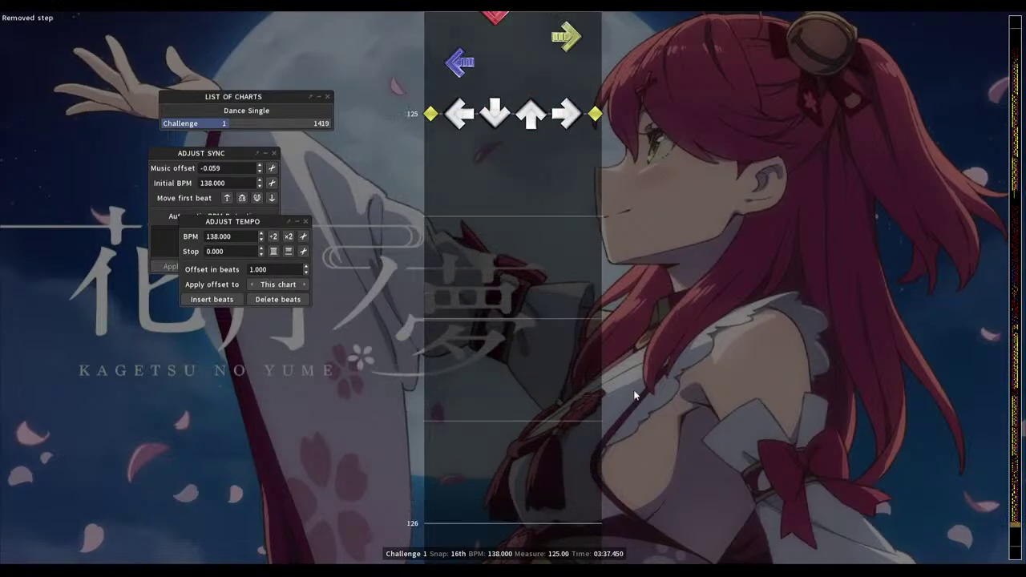
key(3)
scroll(635, 394, up, 10)
key(space)
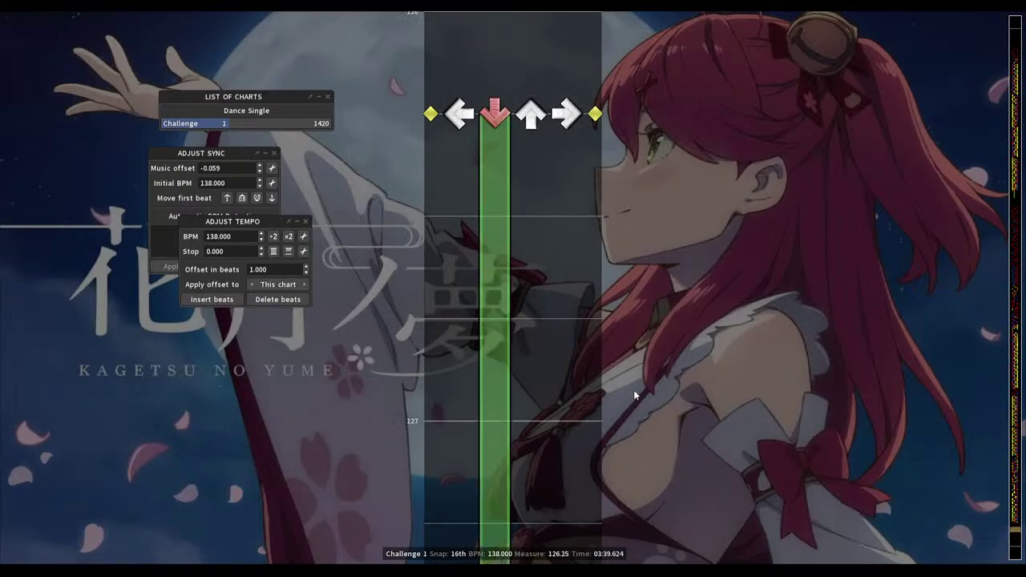
Add a down hold from measure 126.25 to 128.5 and save the chart
key(2)
scroll(634, 394, down, 4)
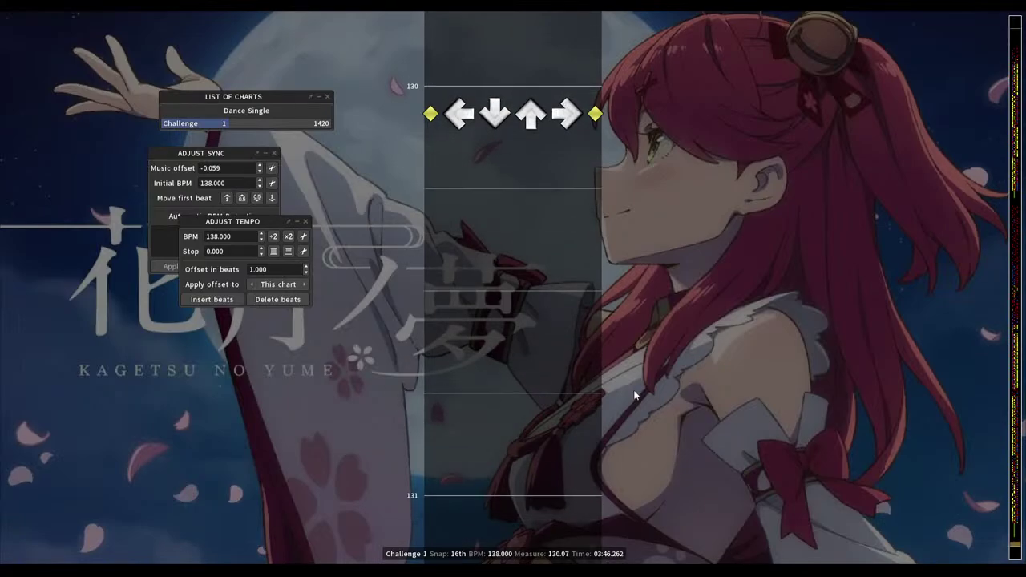
key(ctrl+s)
Play back the opening measures from the start of the chart and return to measure 0
scroll(634, 395, up, 6)
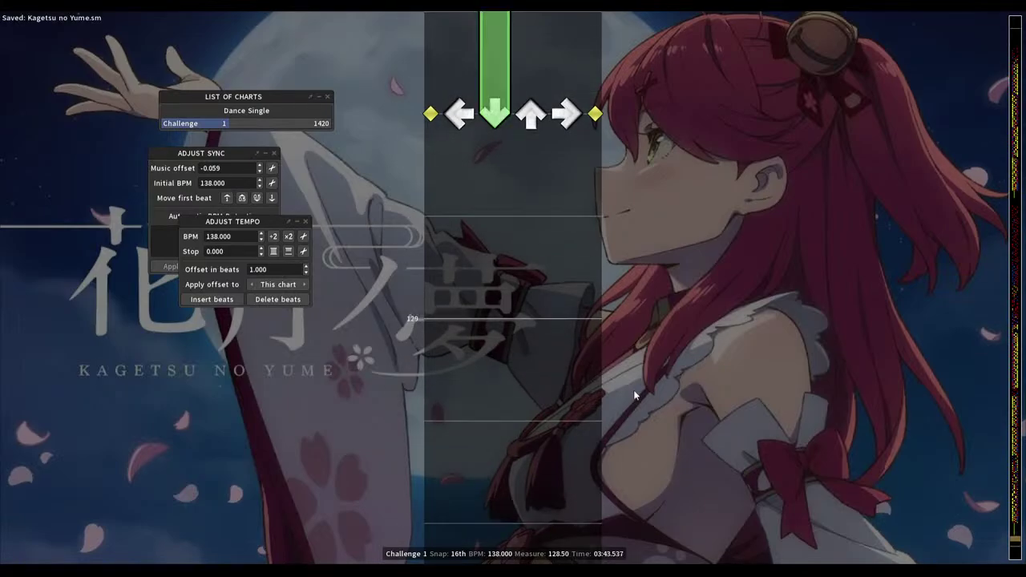
scroll(633, 394, up, 14)
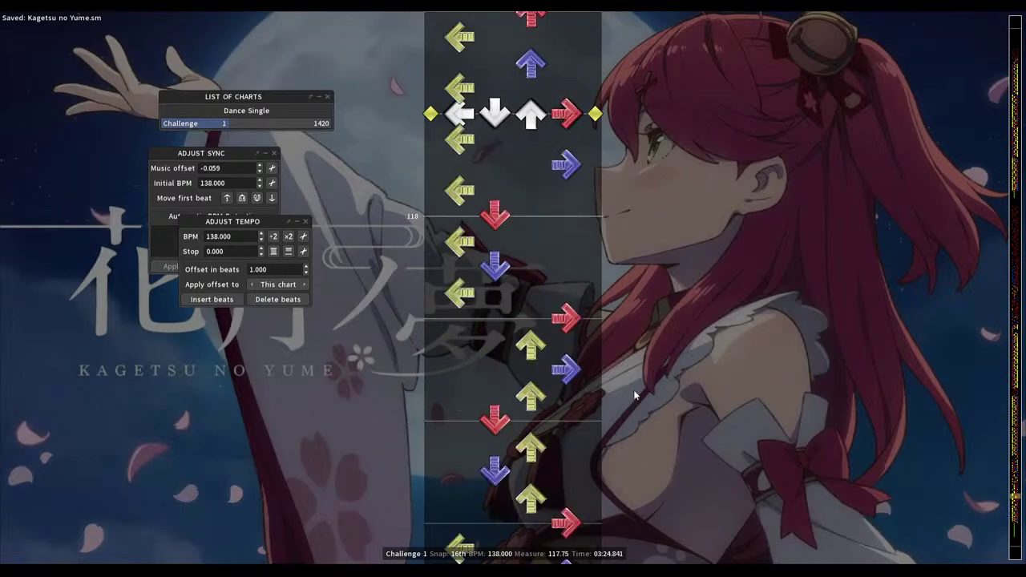
scroll(634, 394, up, 2)
key(Home)
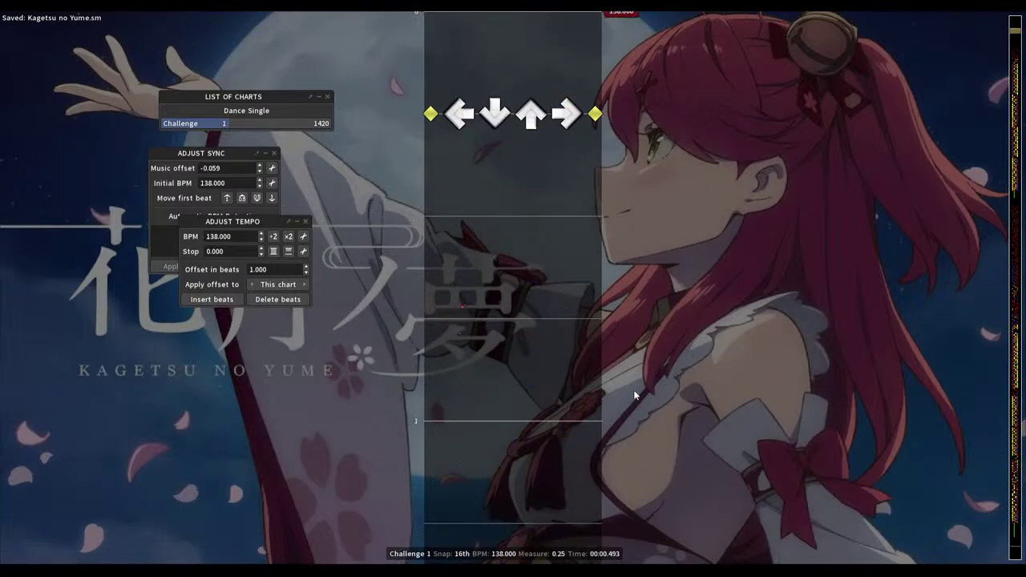
scroll(634, 394, down, 4)
key(space)
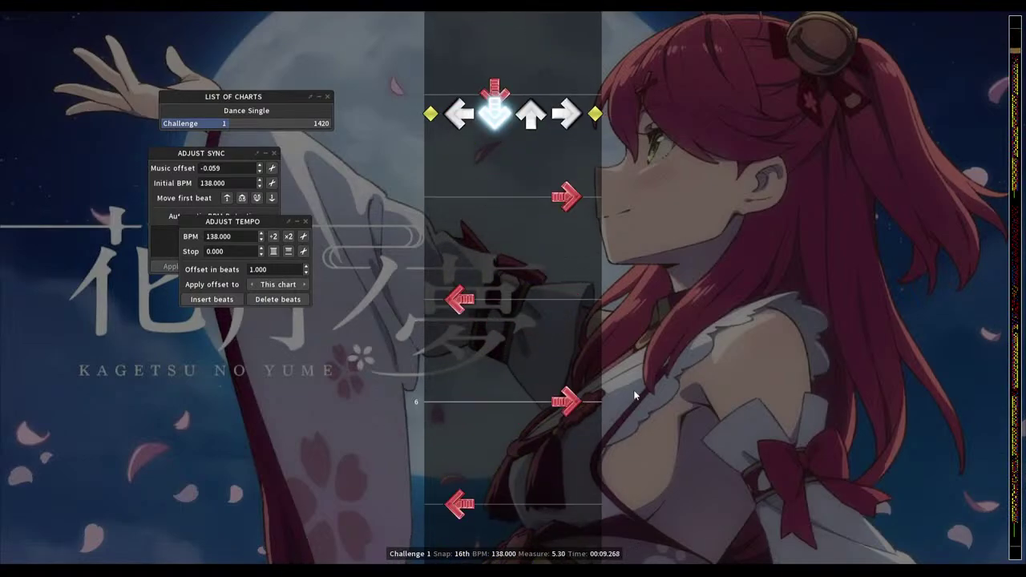
key(Home)
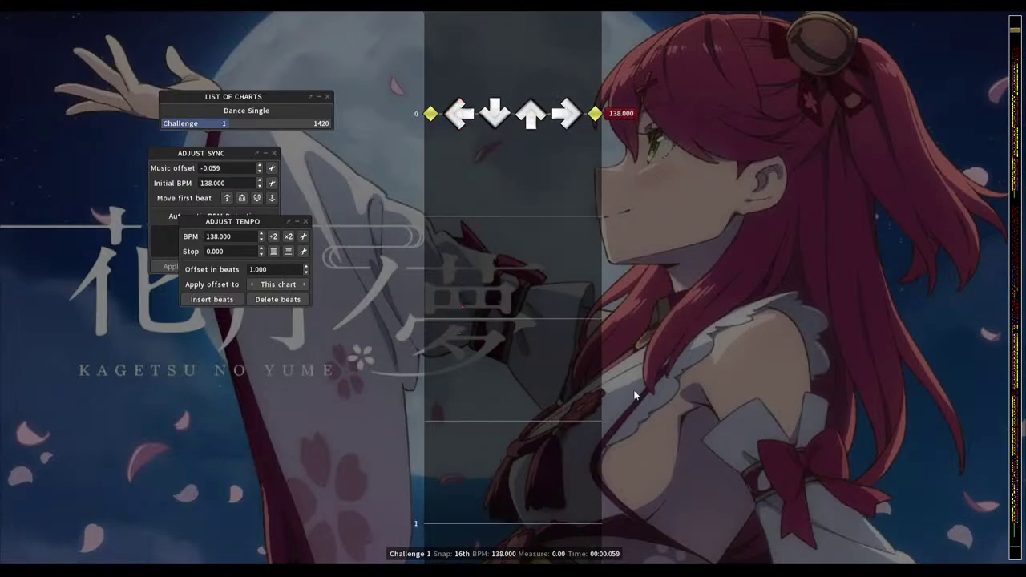